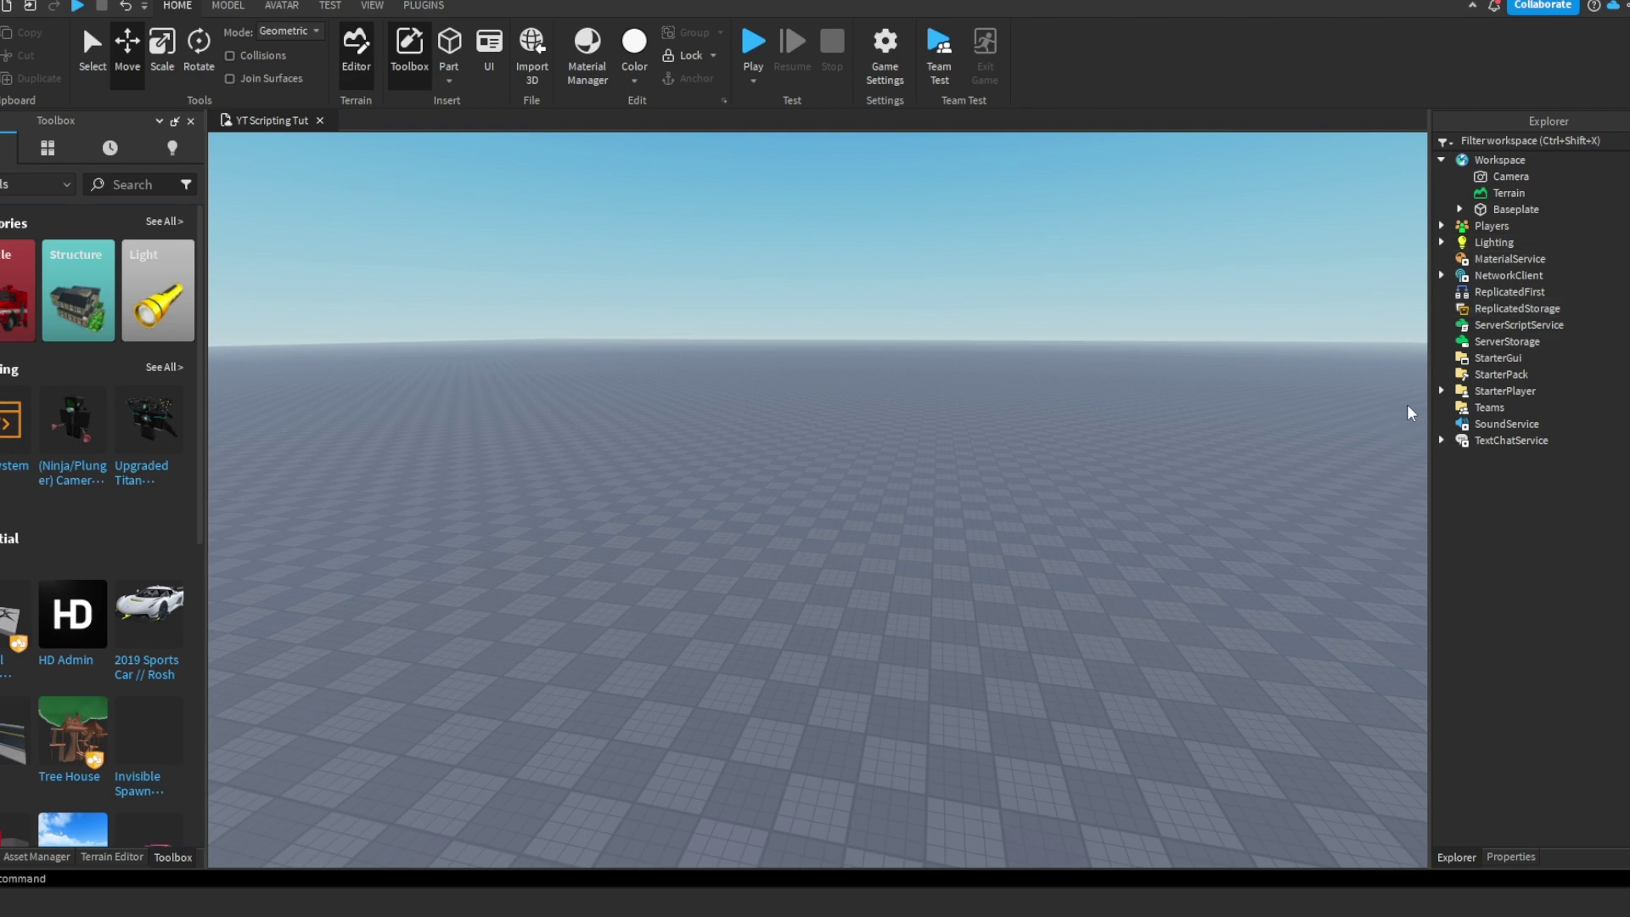
- Collapse the Workspace contents and add a ScreenGui to StarterGui
left_click(1440, 159)
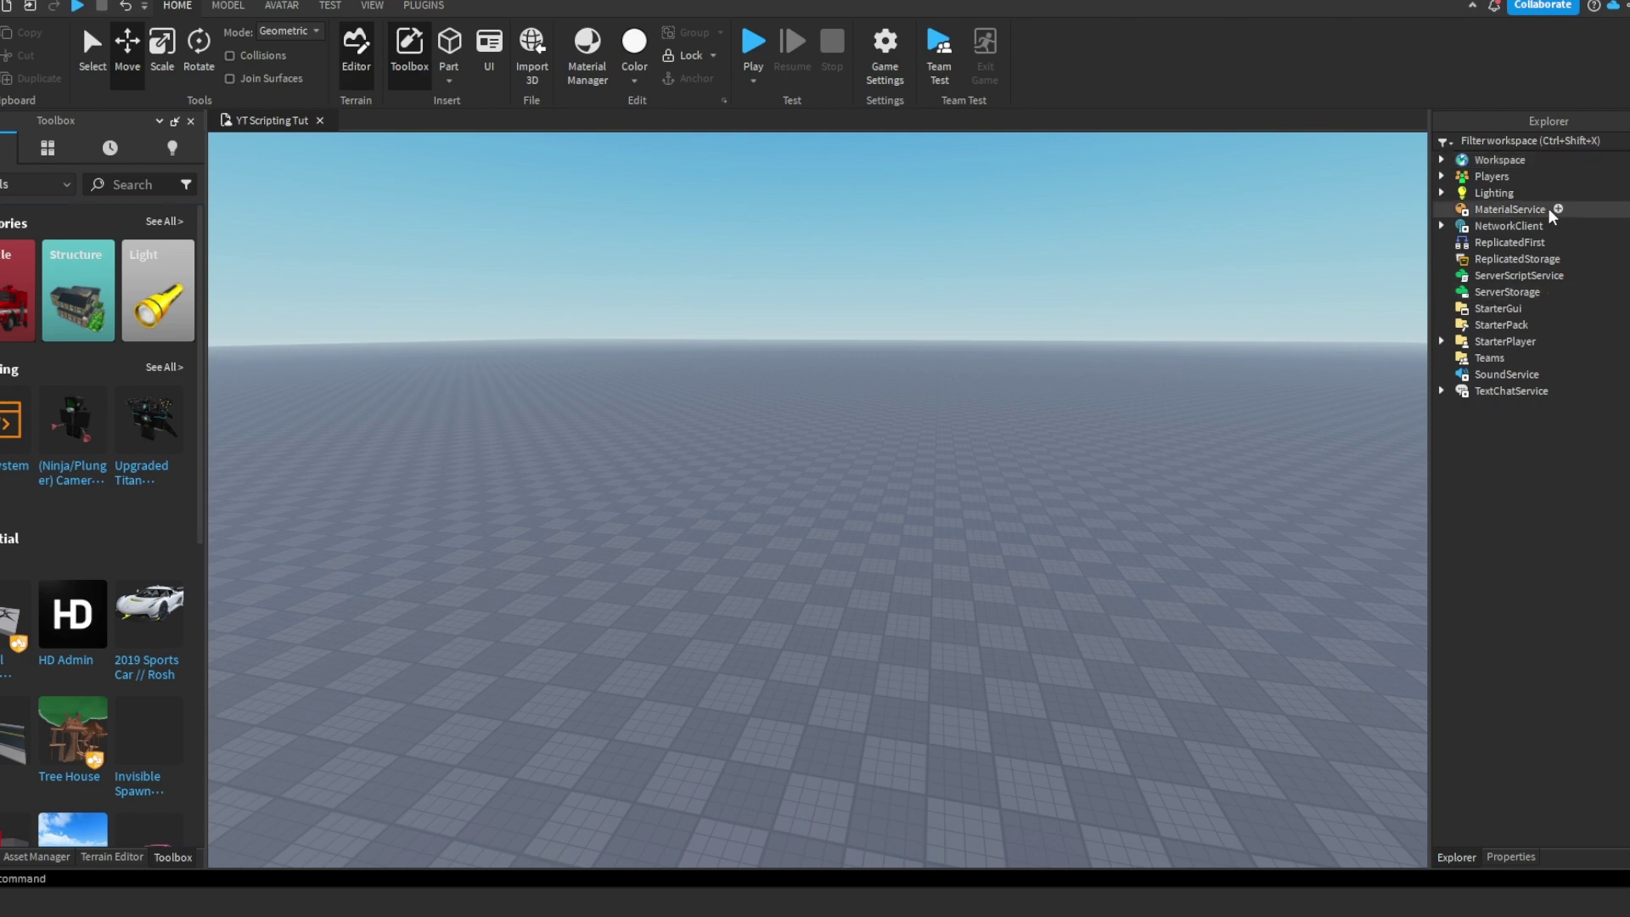
left_click(370, 9)
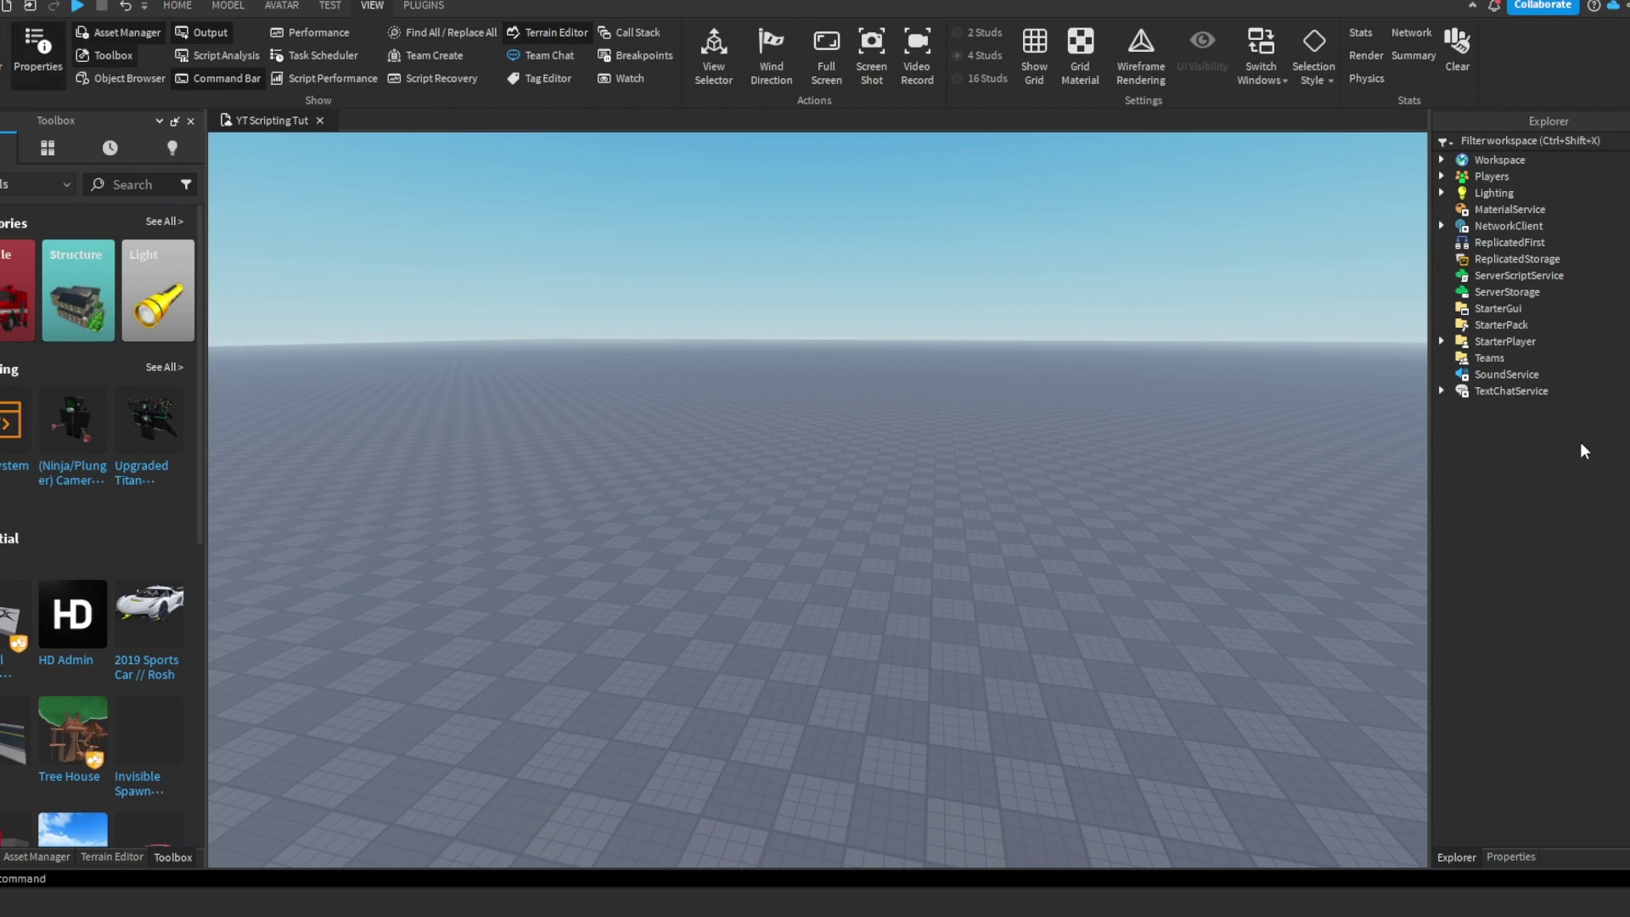
mouse_move(1527, 329)
left_click(1464, 309)
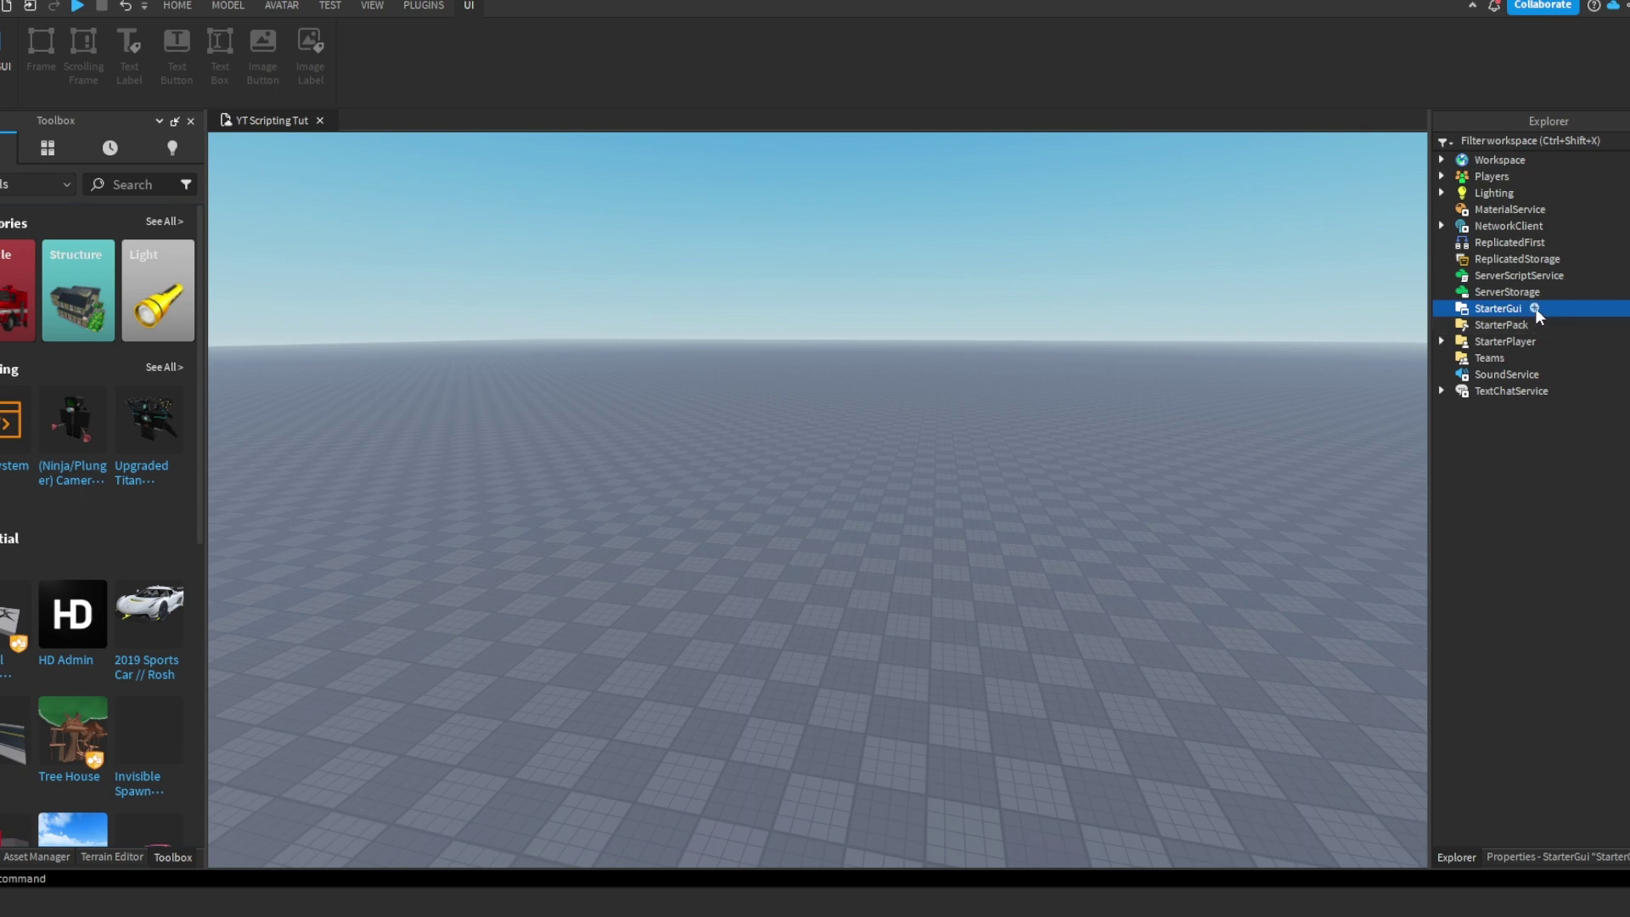
left_click(1535, 307)
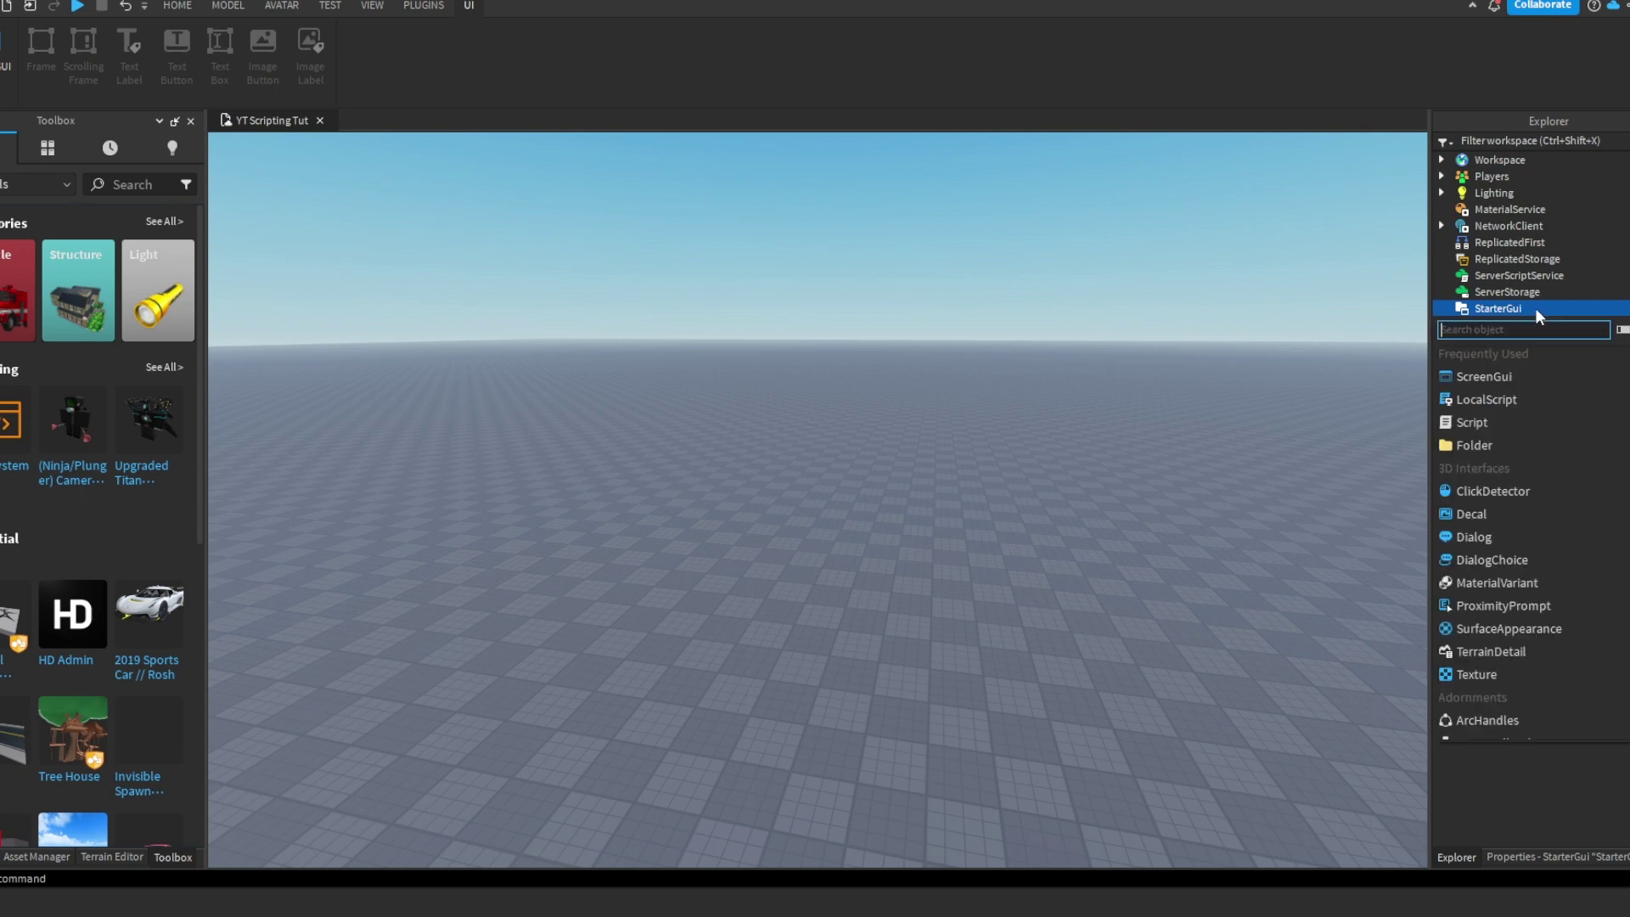
left_click(1488, 382)
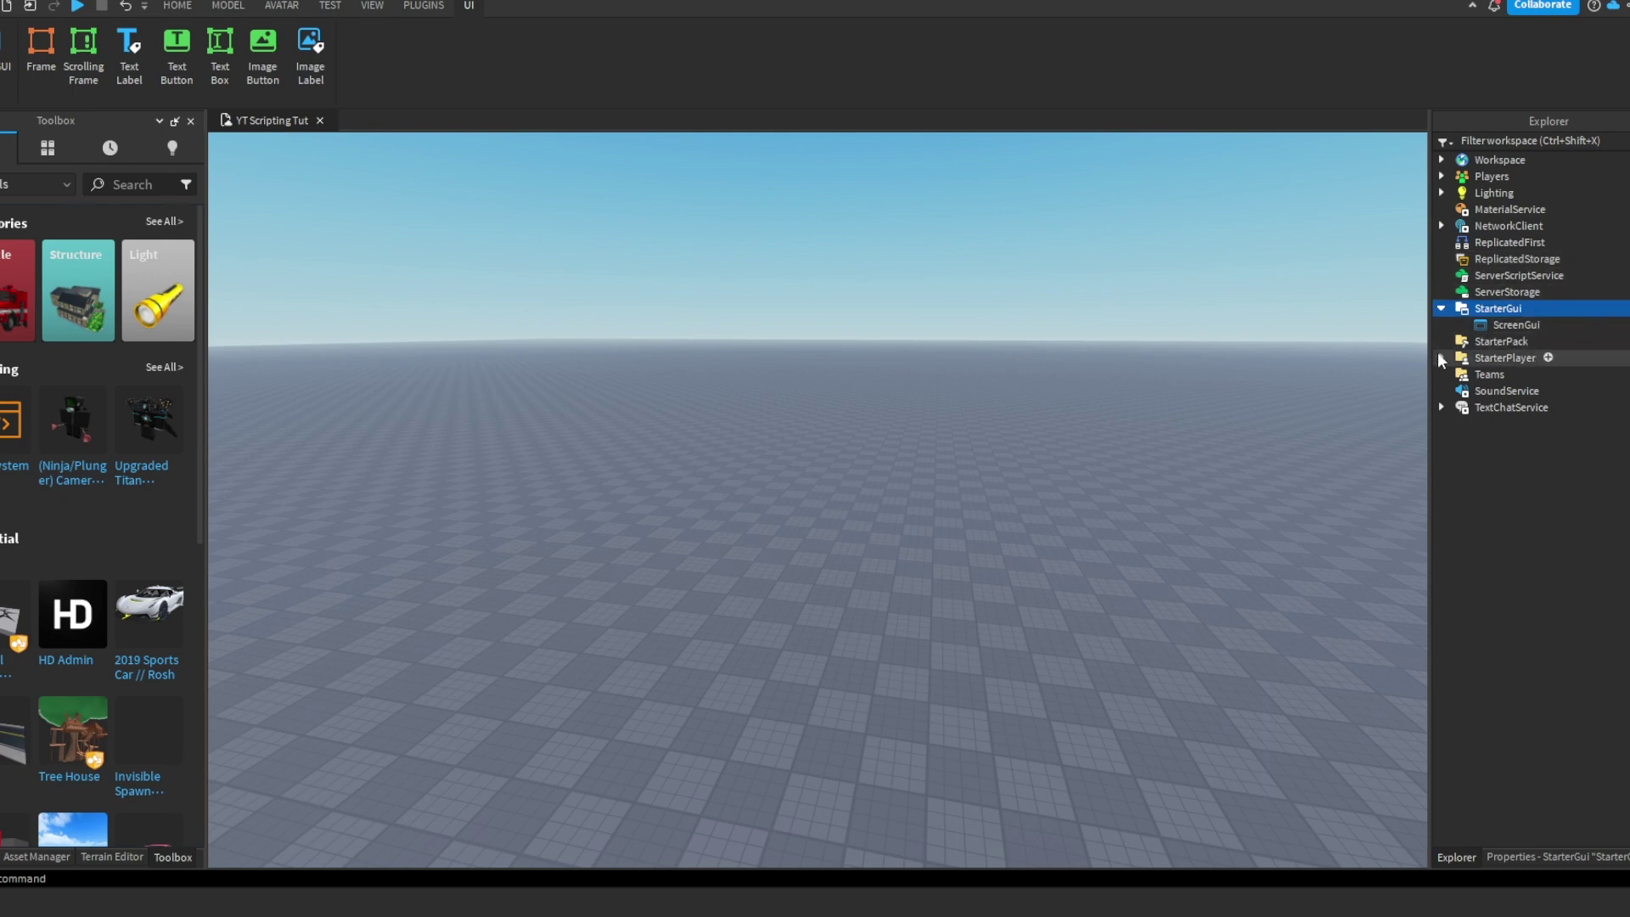
- Add a Frame directly under StarterGui, outside the ScreenGui, and delete it again
left_click(1535, 309)
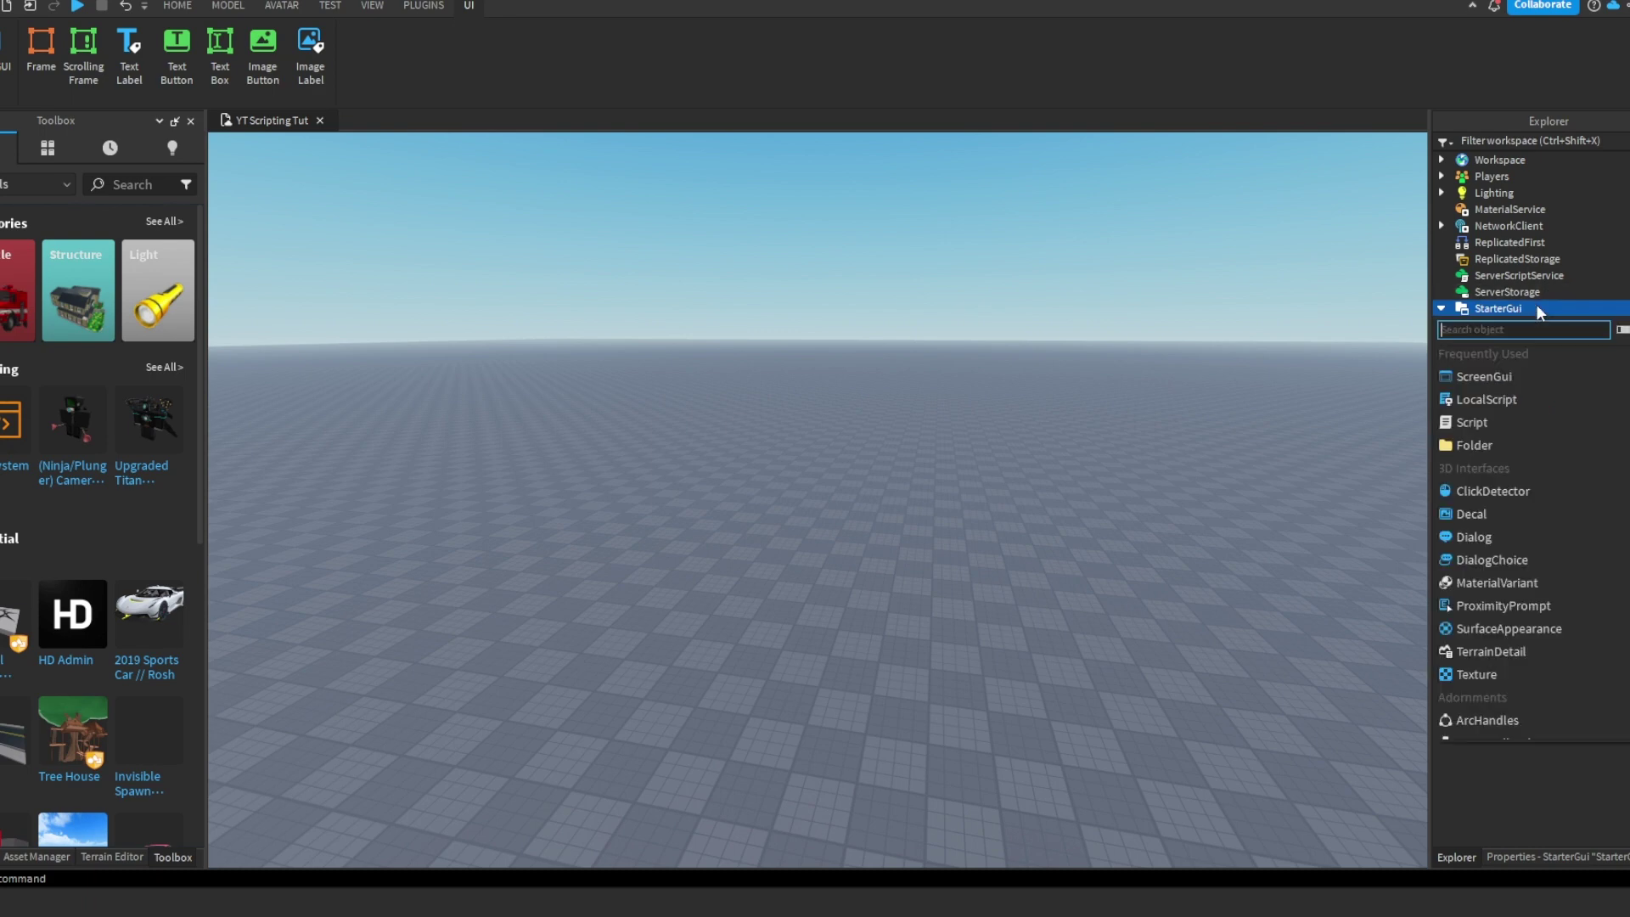
type("fra")
left_click(1504, 380)
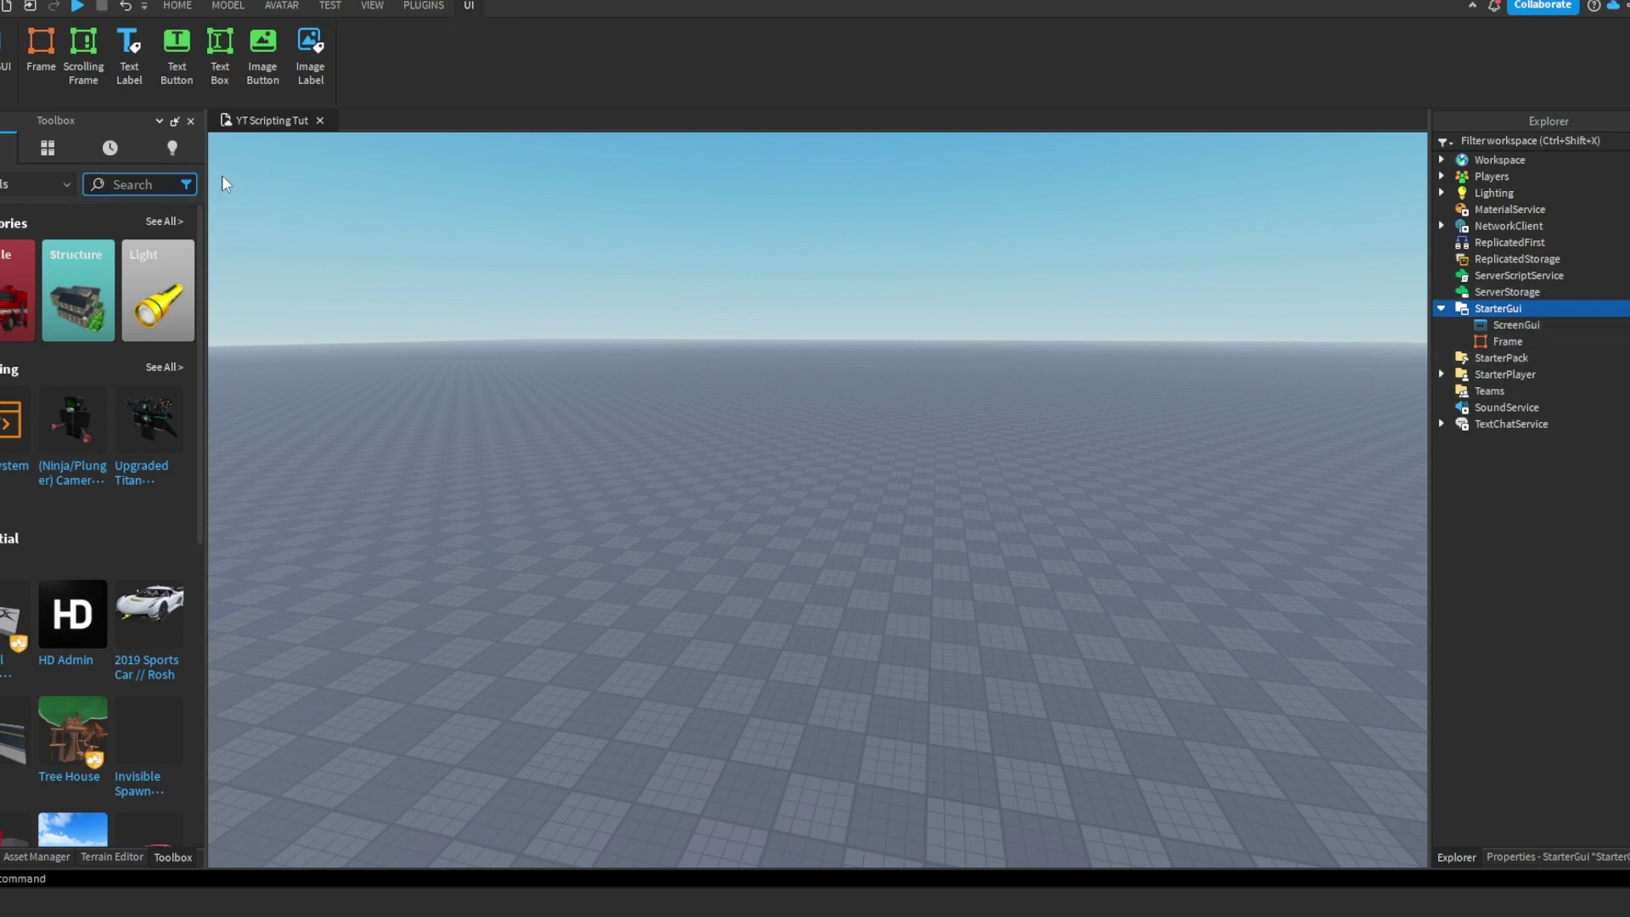
left_click(1496, 342)
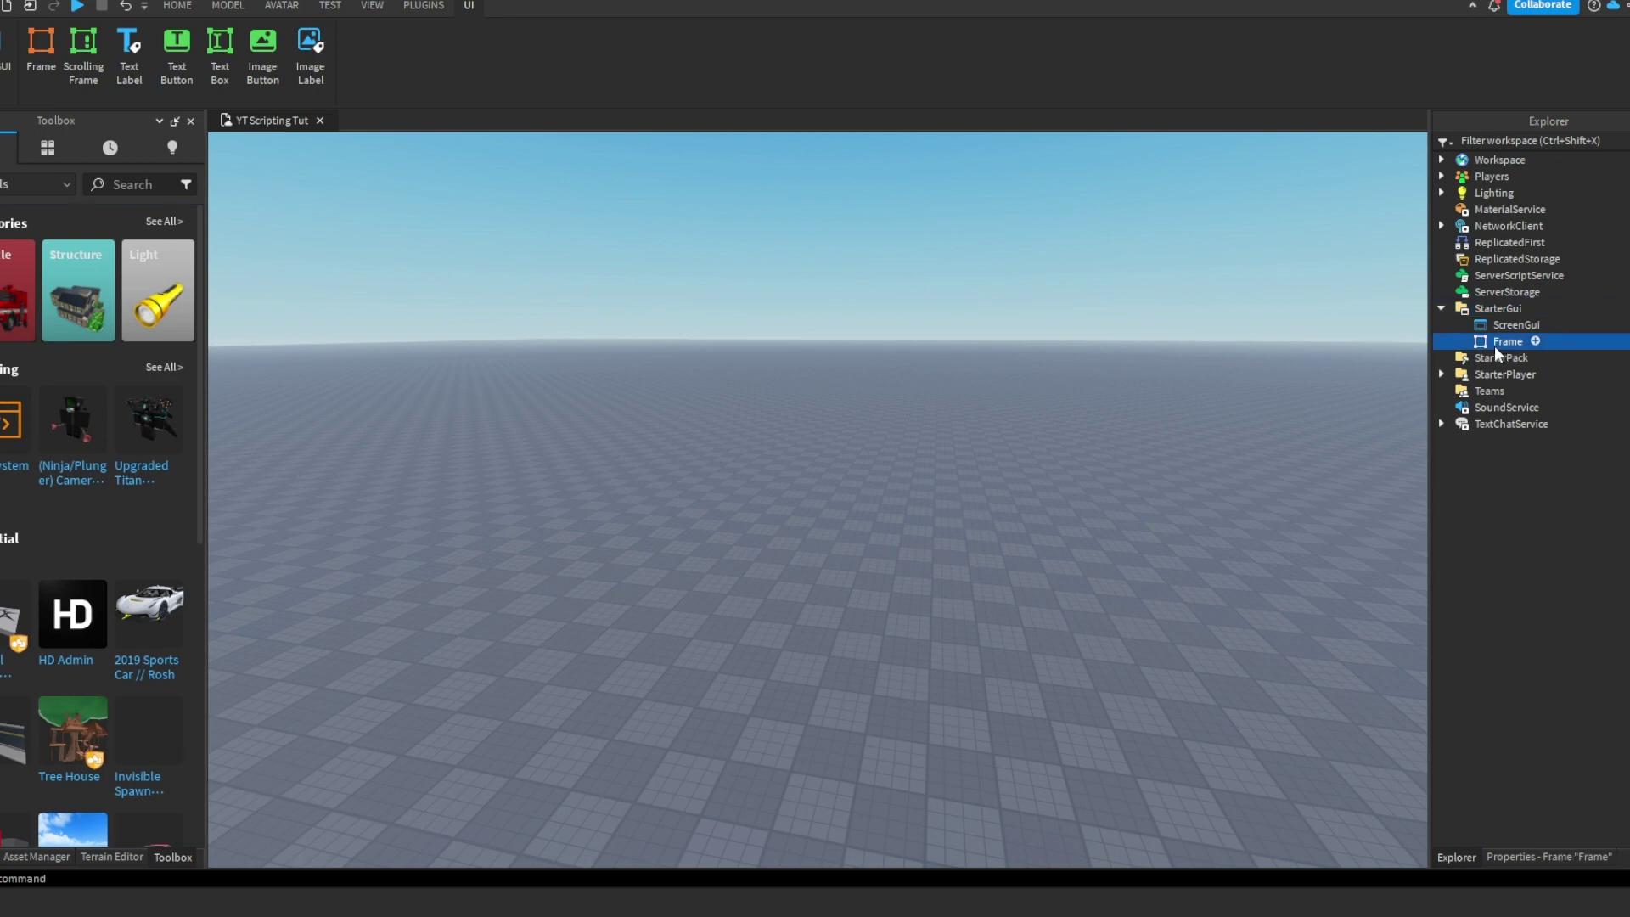
key("Delete")
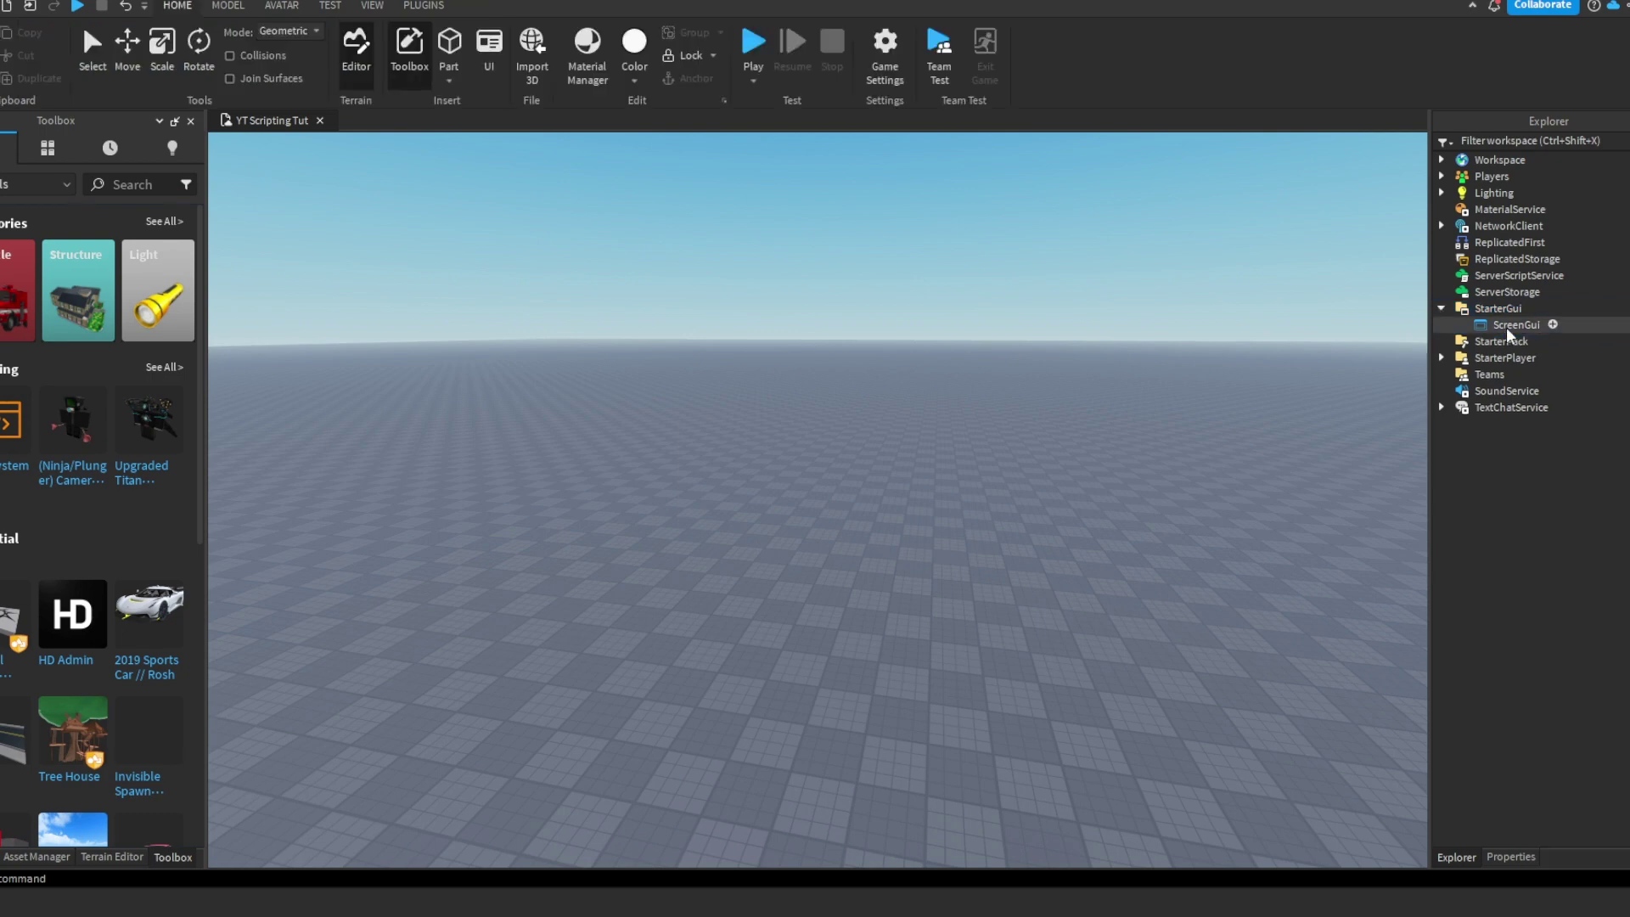
- Insert a Frame inside the ScreenGui and check its placement in the viewport
left_click(1552, 325)
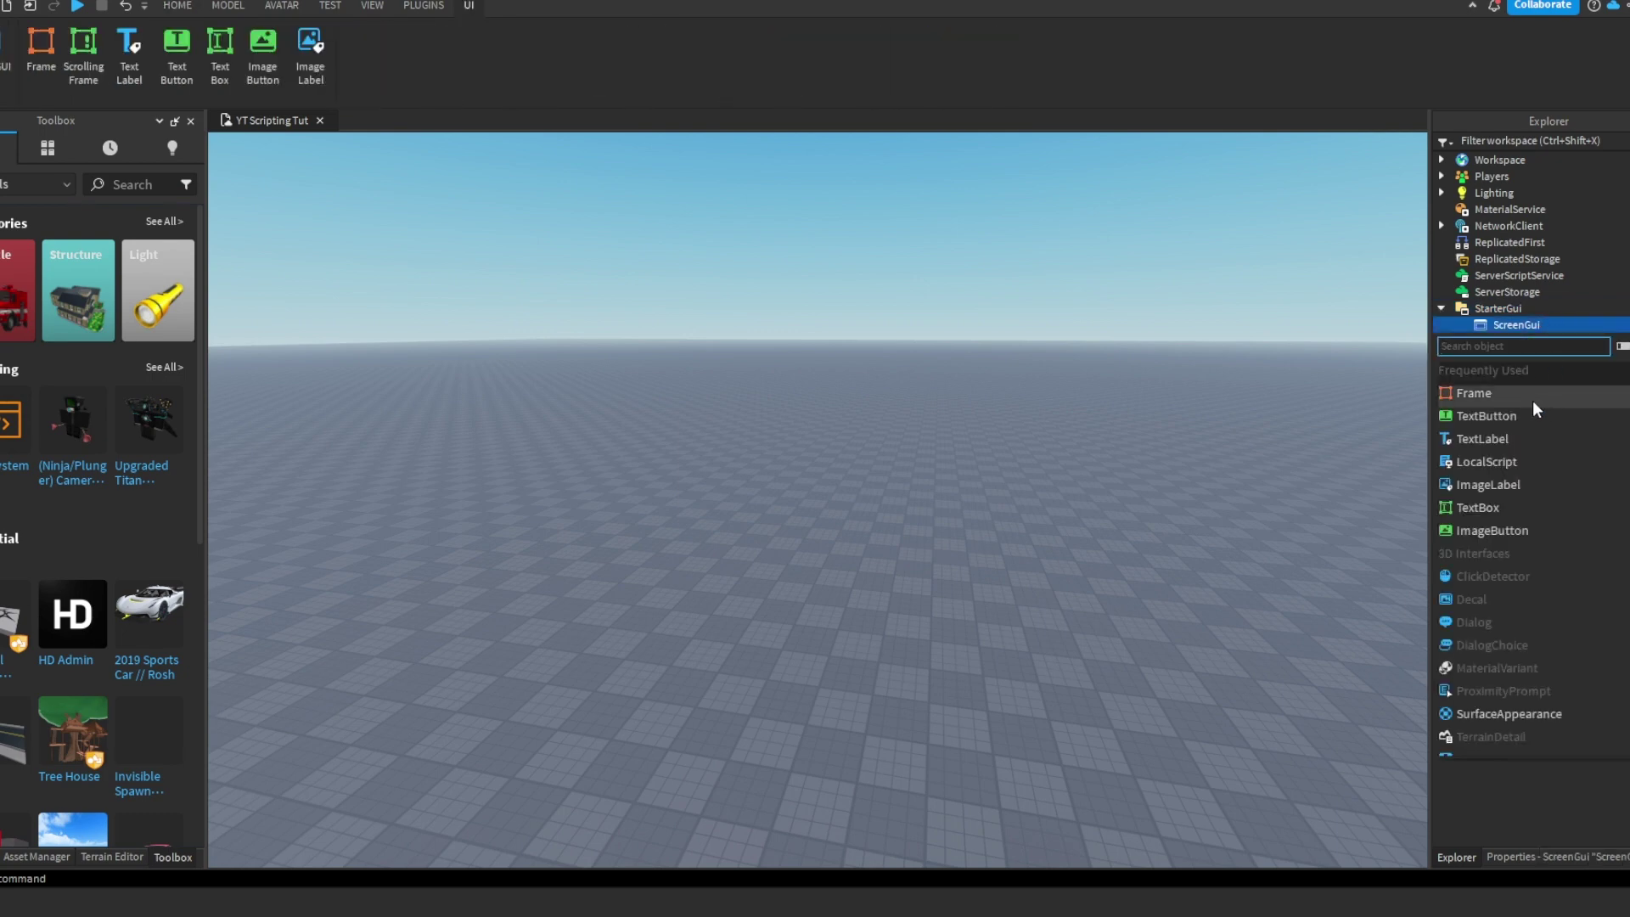
left_click(1522, 399)
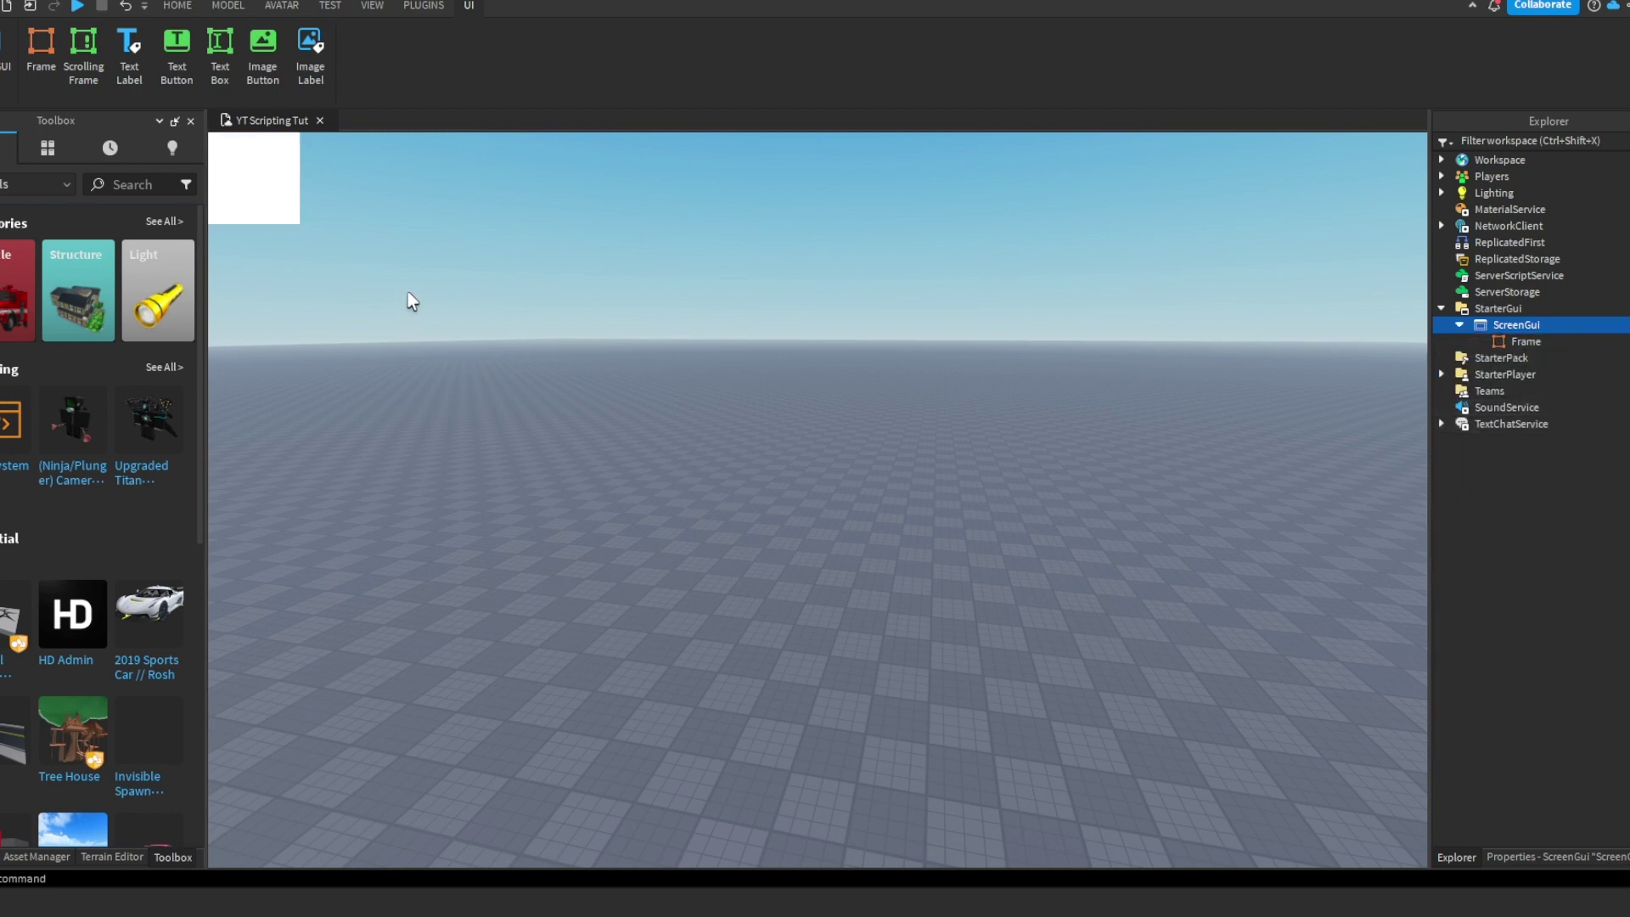
left_click(272, 172)
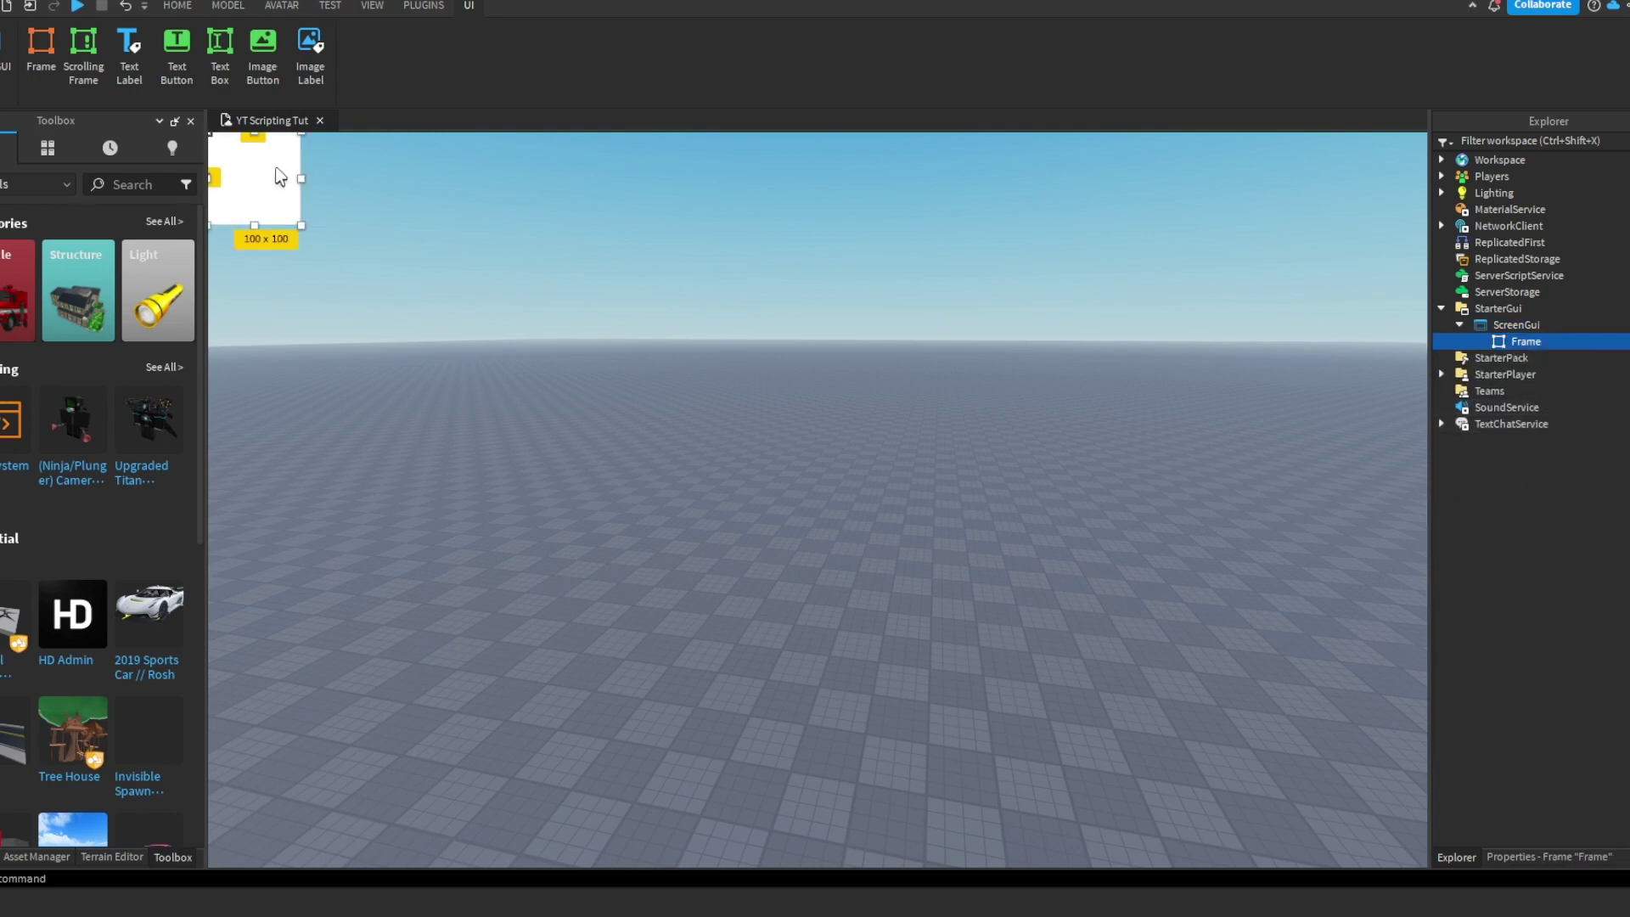
left_click(320, 181)
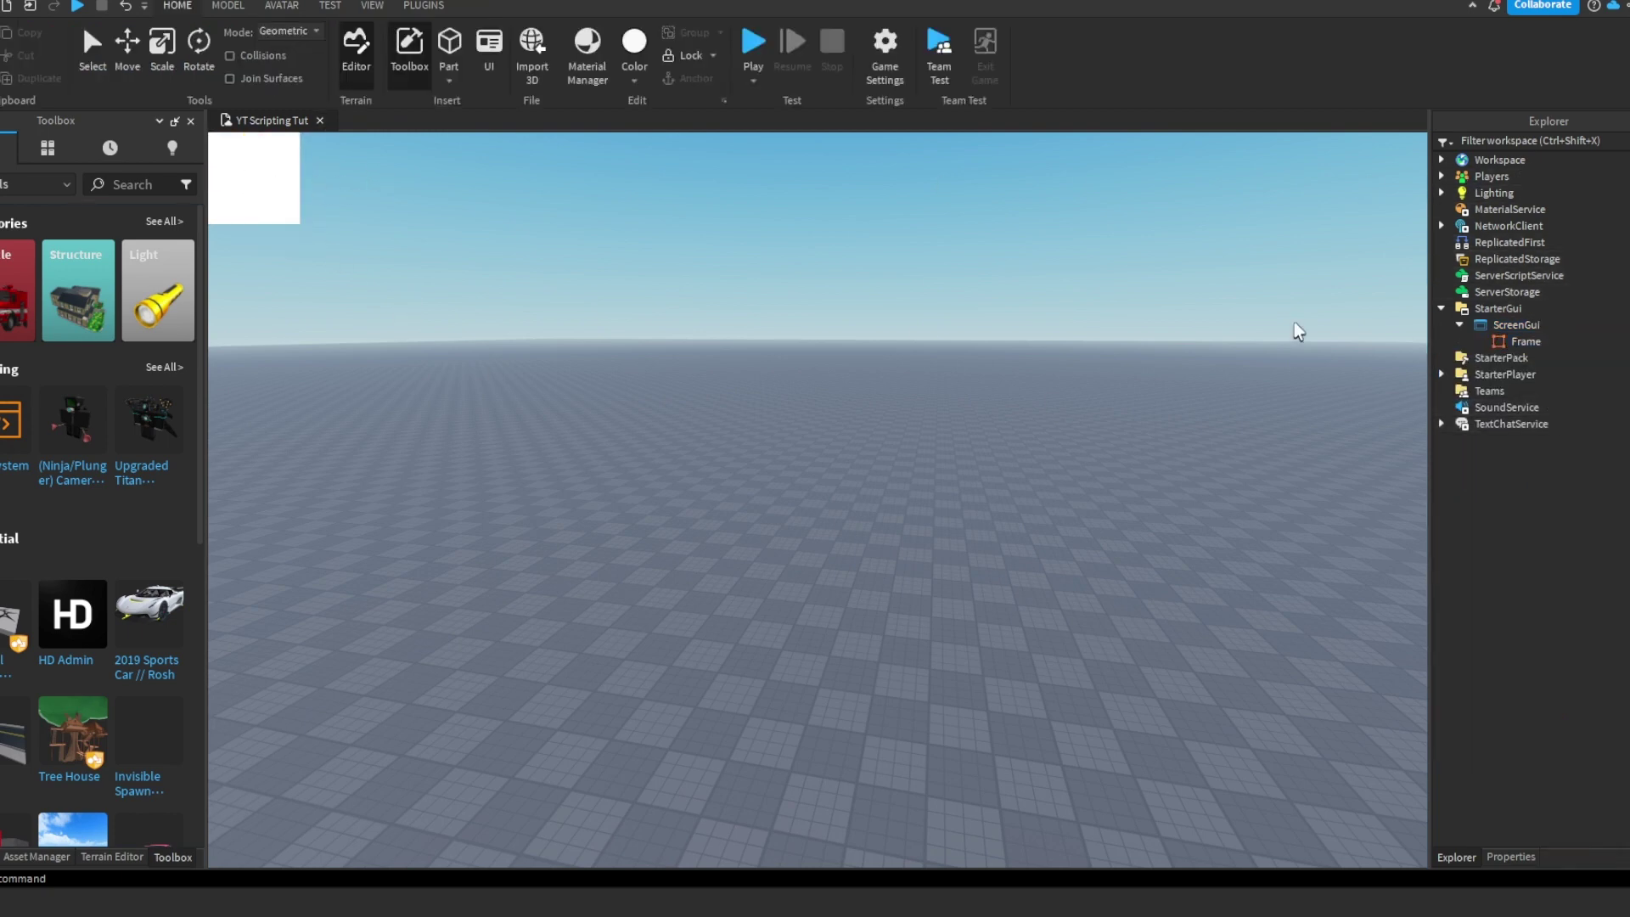
- Stretch the Frame to fill the entire viewport, about 1330 x 802
left_click(1532, 341)
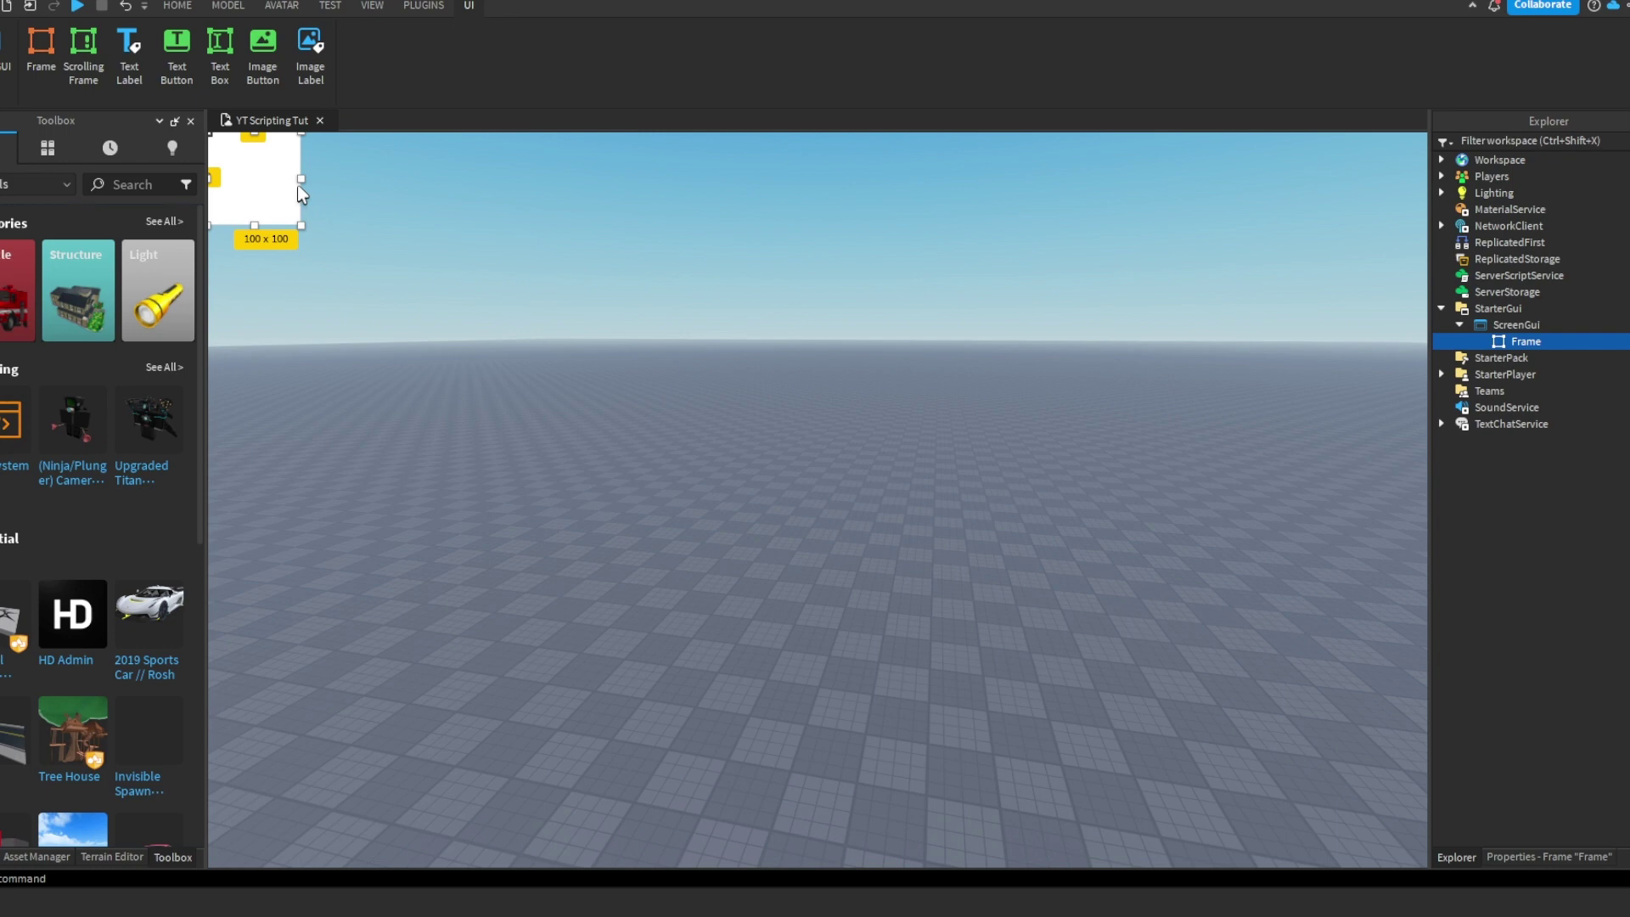
left_click_drag(302, 179, 1429, 171)
left_click_drag(820, 227, 819, 867)
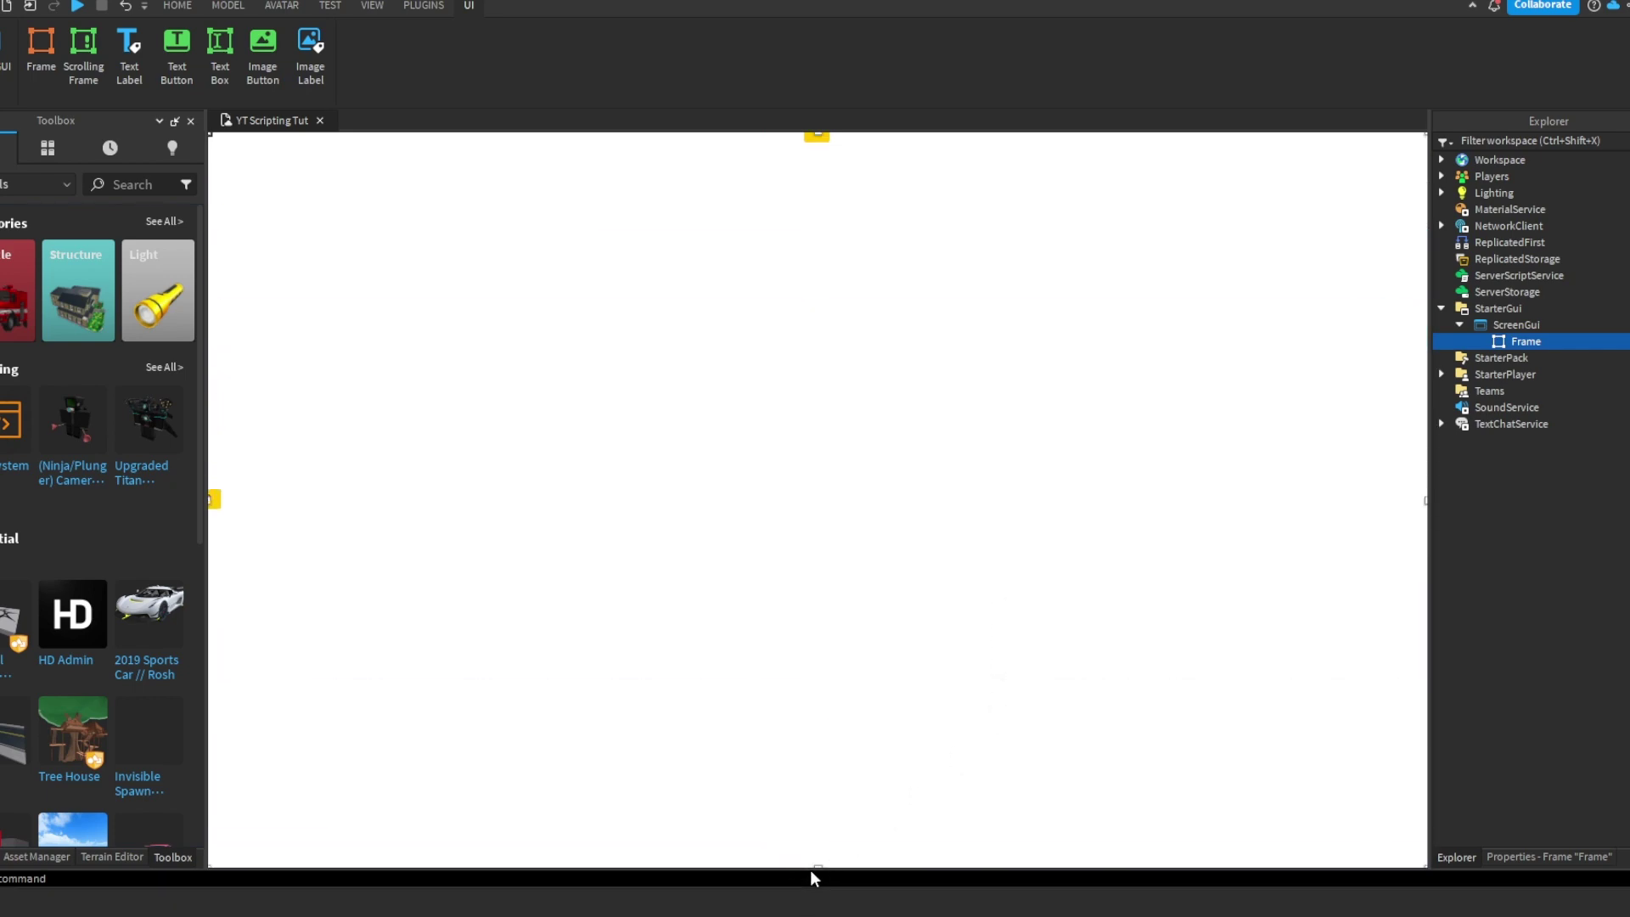
- Examine the properties available for the Frame
left_click(1530, 857)
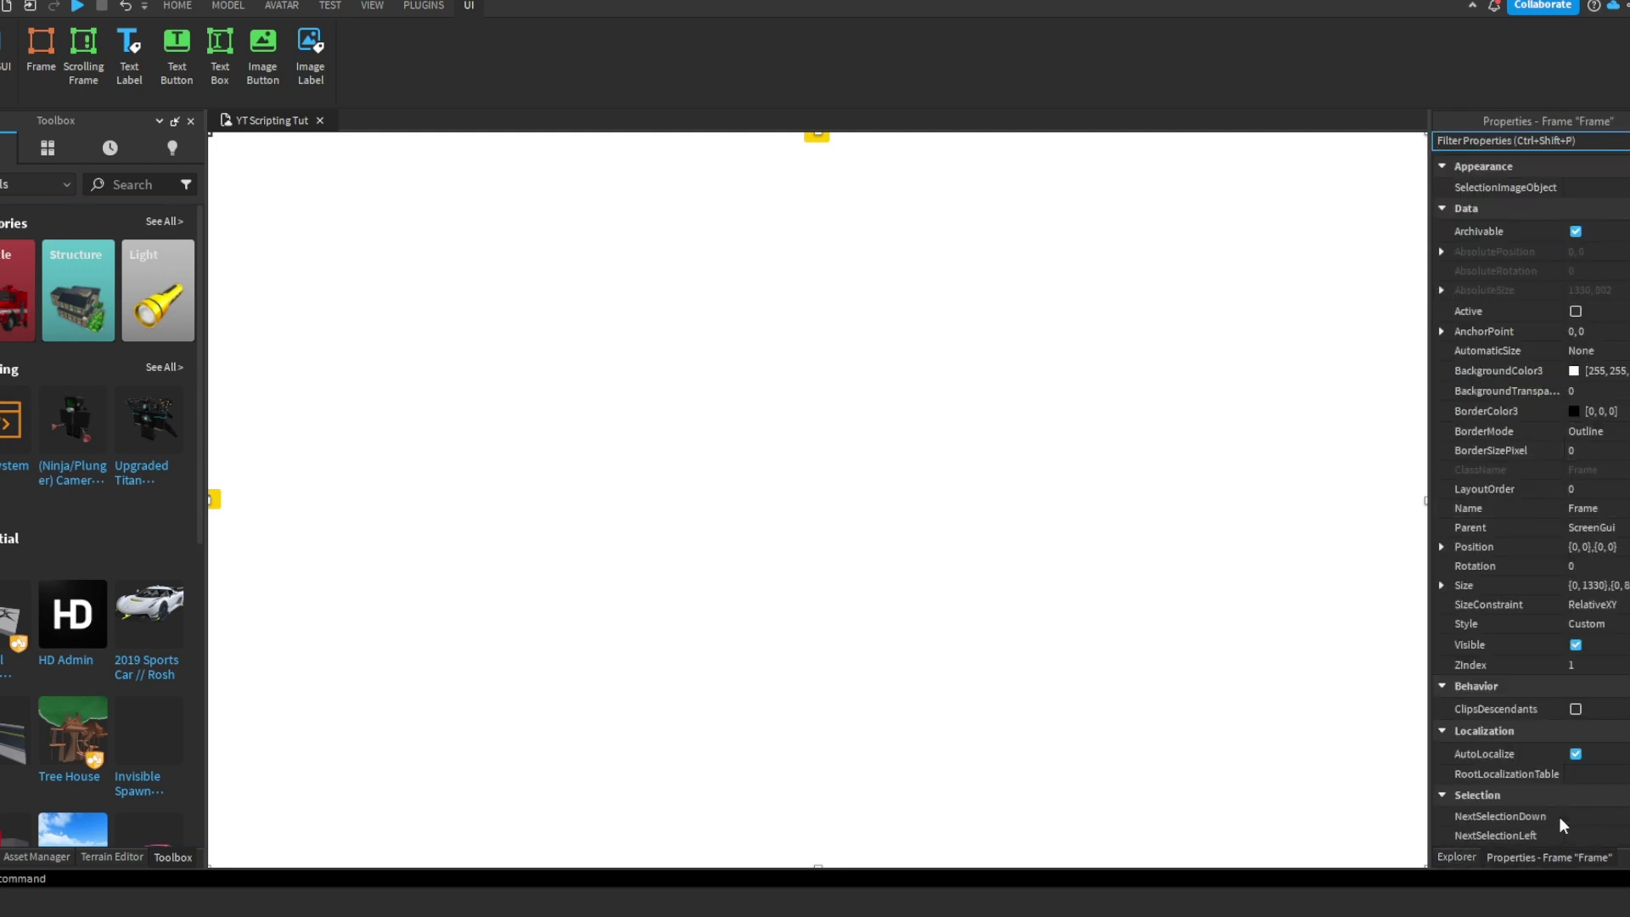
left_click(372, 5)
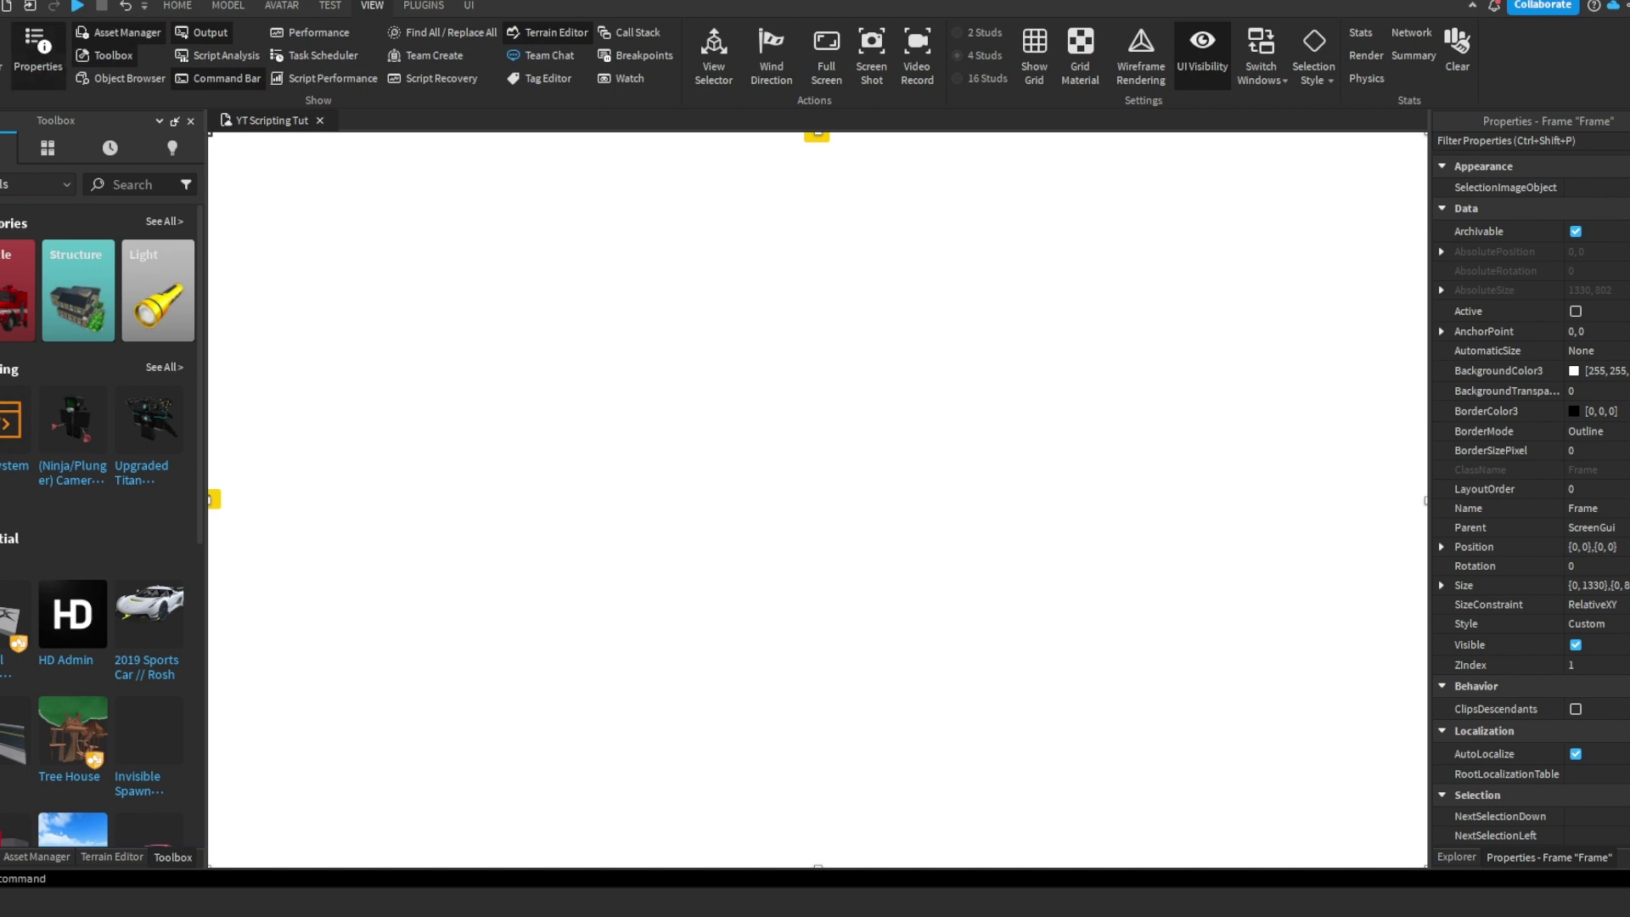
left_click(177, 5)
scroll(1511, 543, "down", 3)
scroll(1511, 544, "down", 1)
scroll(1511, 527, "up", 2)
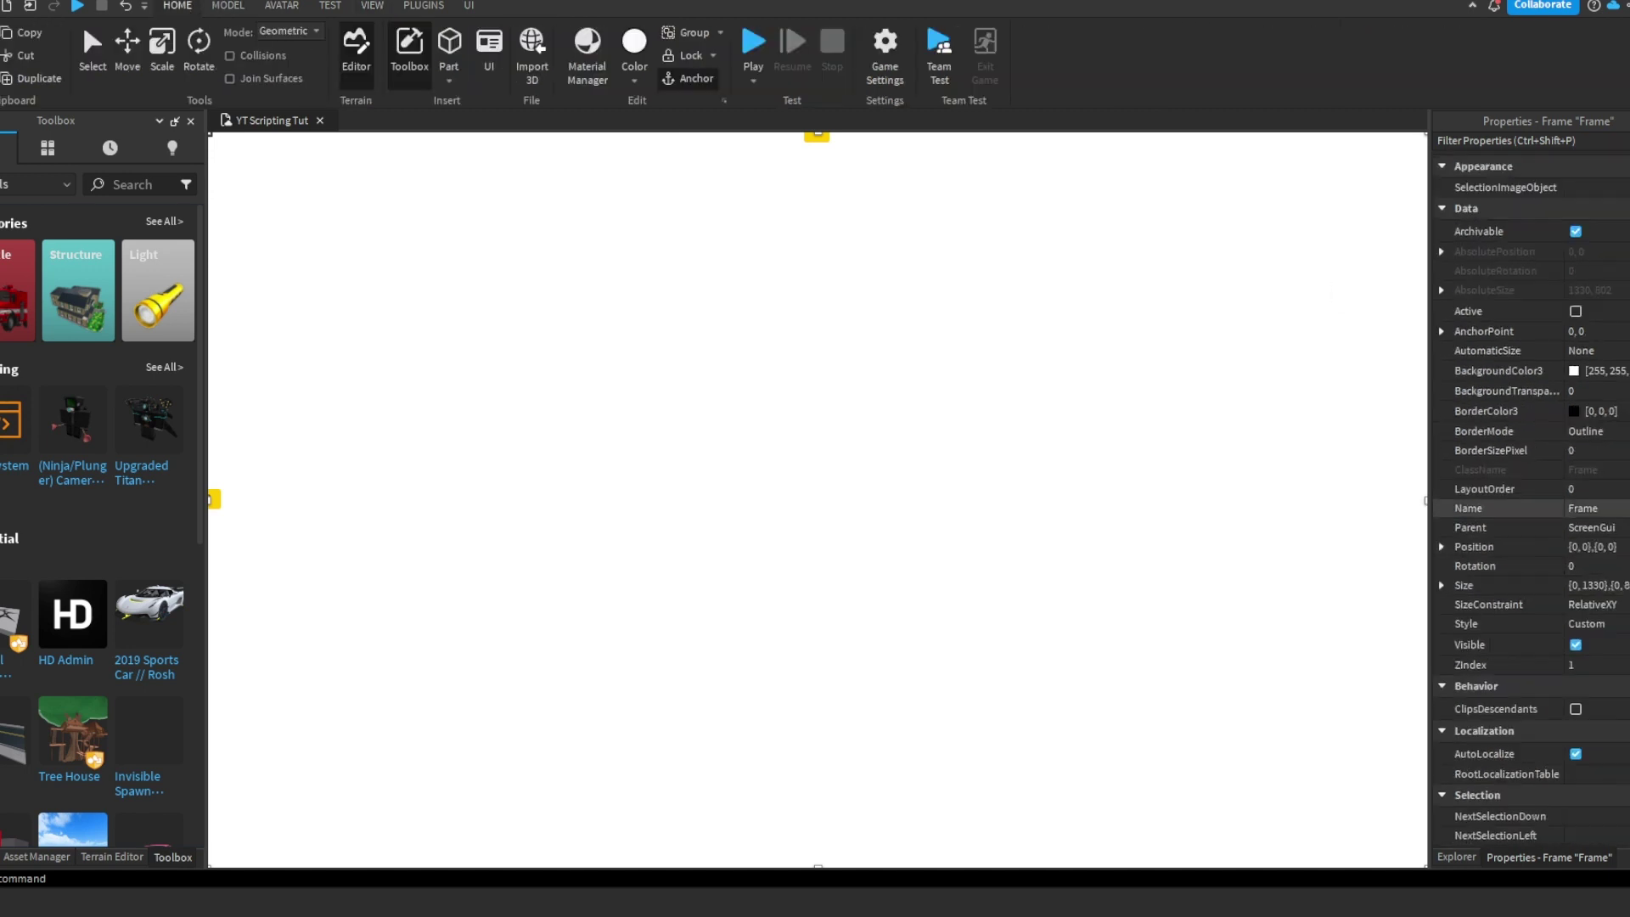
scroll(1511, 544, "down", 3)
scroll(1511, 547, "up", 2)
scroll(1528, 509, "up", 3)
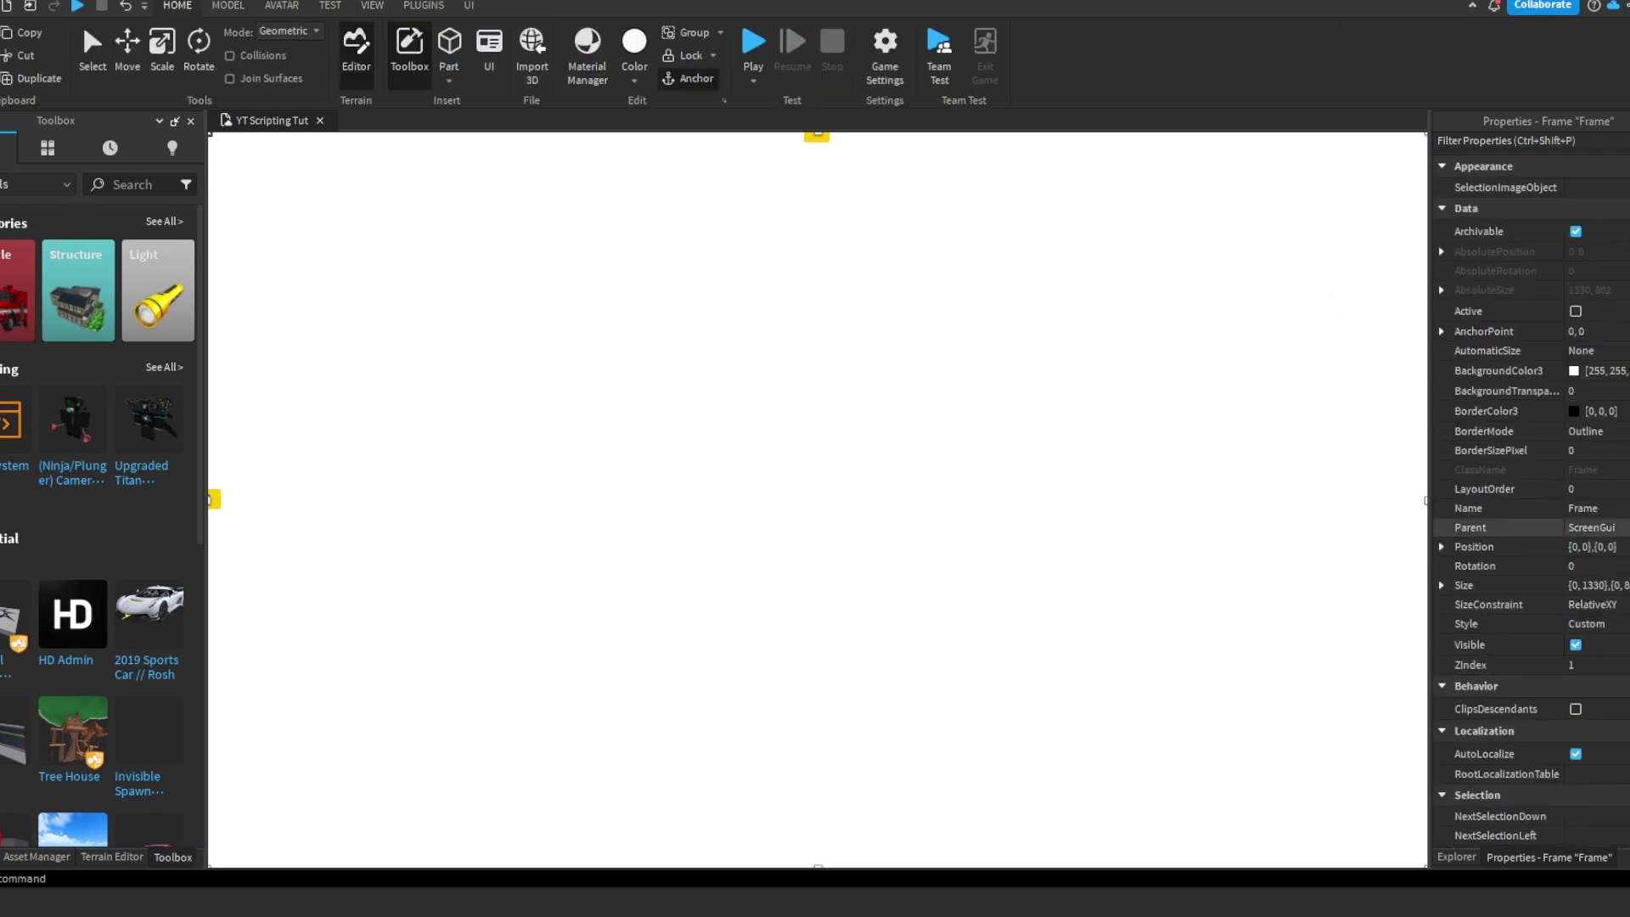
- Try a black BackgroundColor3 on the Frame, test other shades, and discard the colour change
left_click(1561, 371)
left_click(1573, 371)
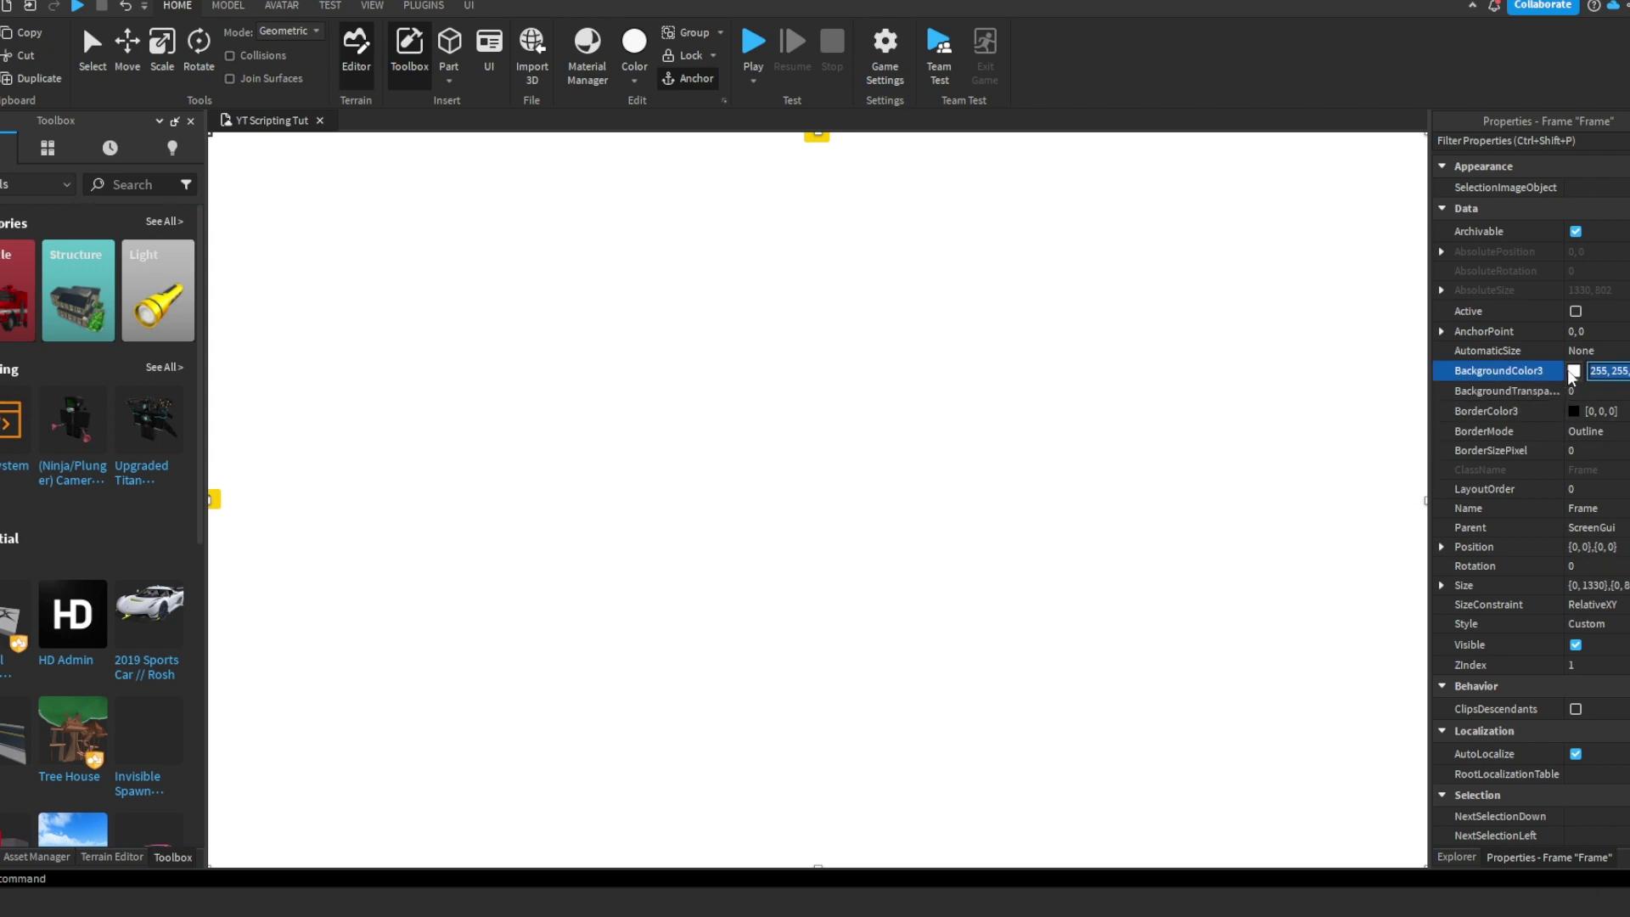
left_click_drag(1036, 463, 1065, 550)
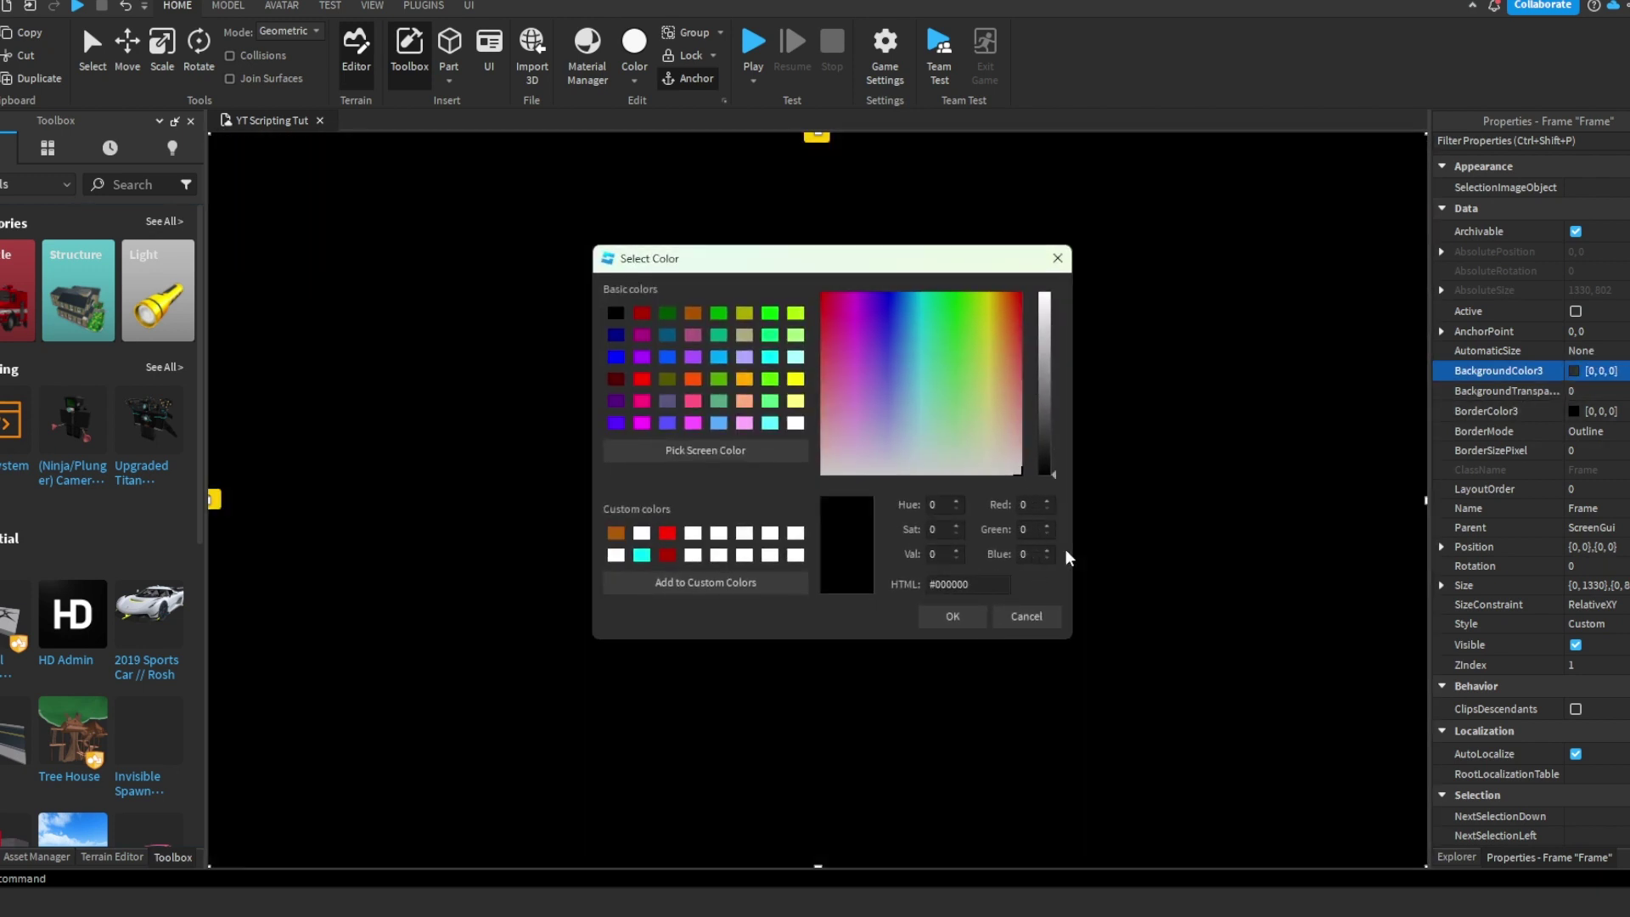
left_click_drag(1012, 374, 1058, 255)
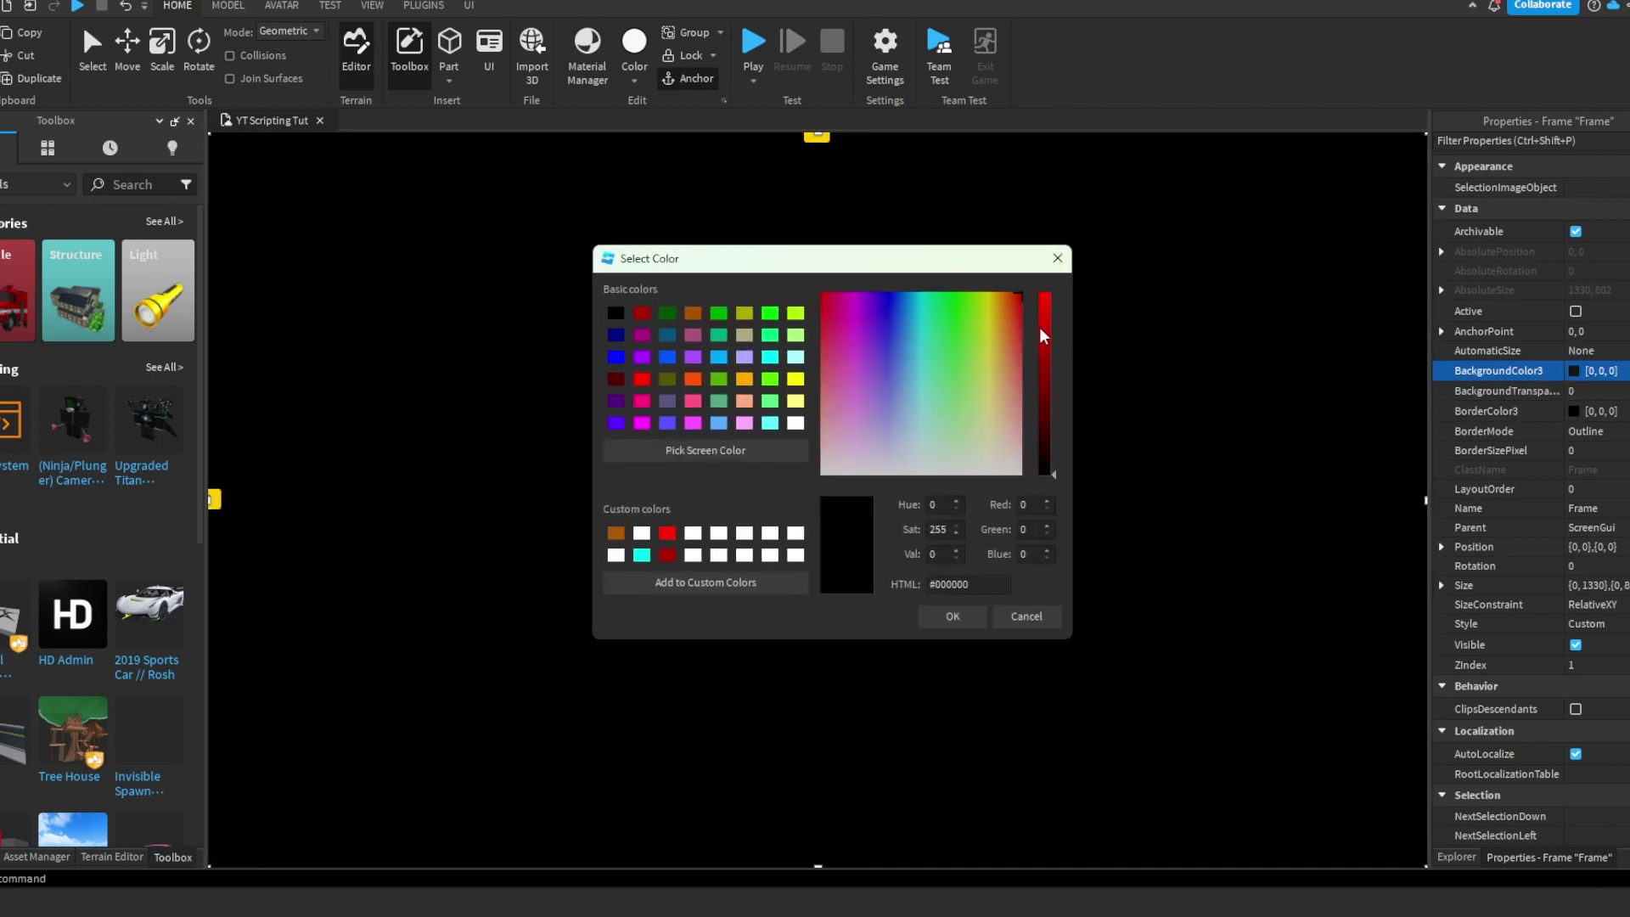
left_click_drag(1045, 316, 1039, 509)
left_click(1061, 257)
- Try the ChatBlue style on the Frame and set the style back to Custom
scroll(1575, 443, "down", 1)
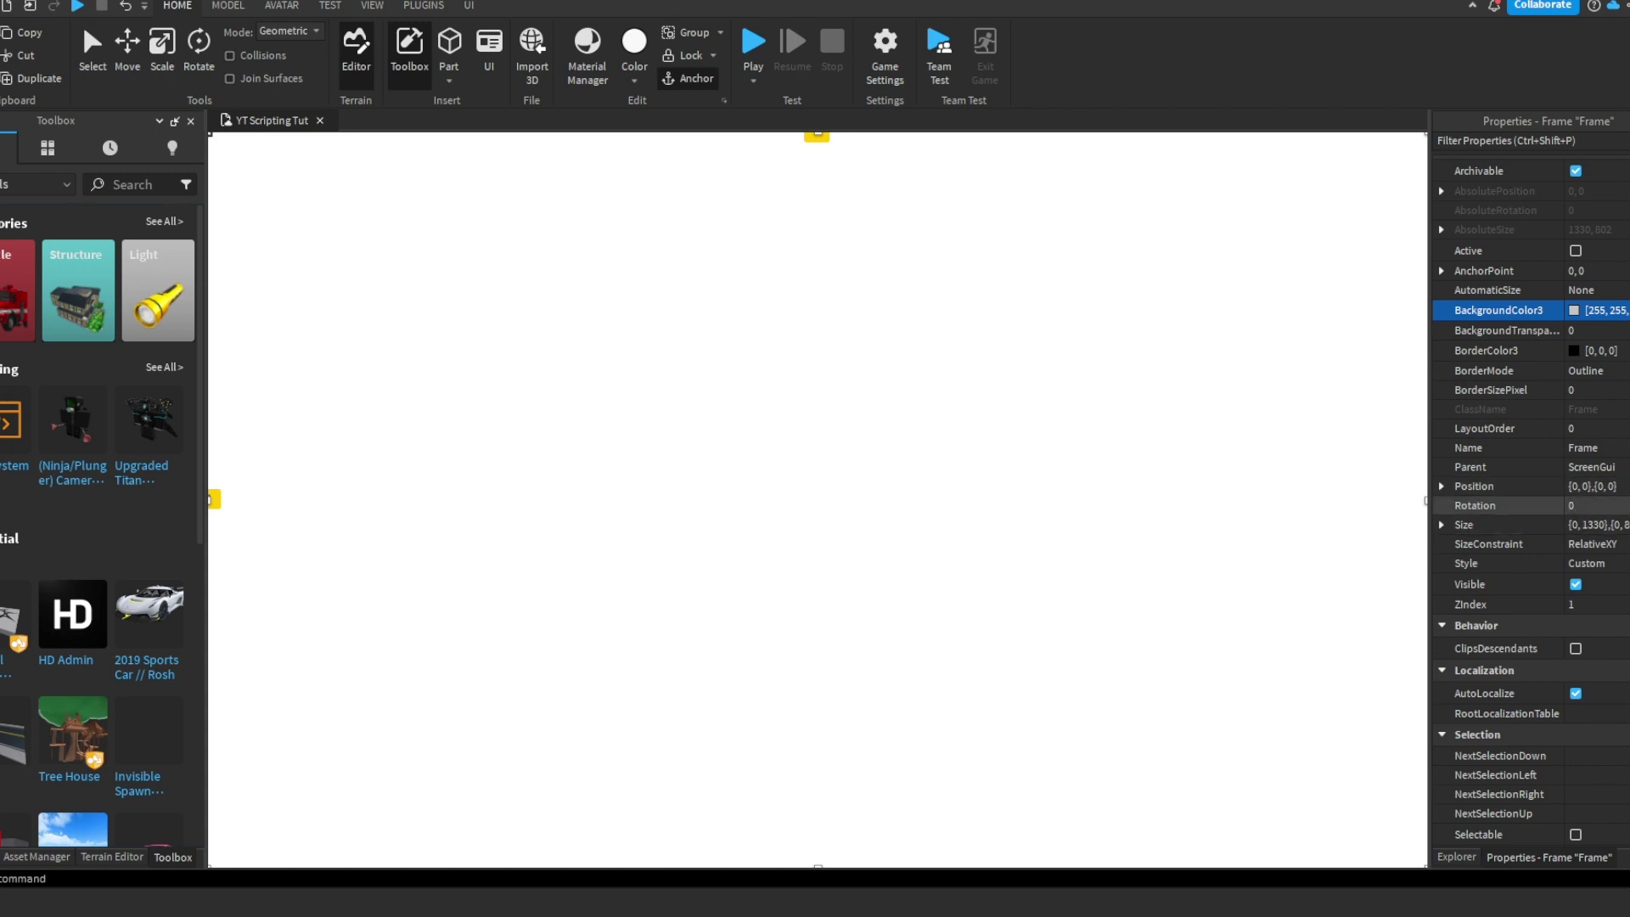
left_click(1600, 564)
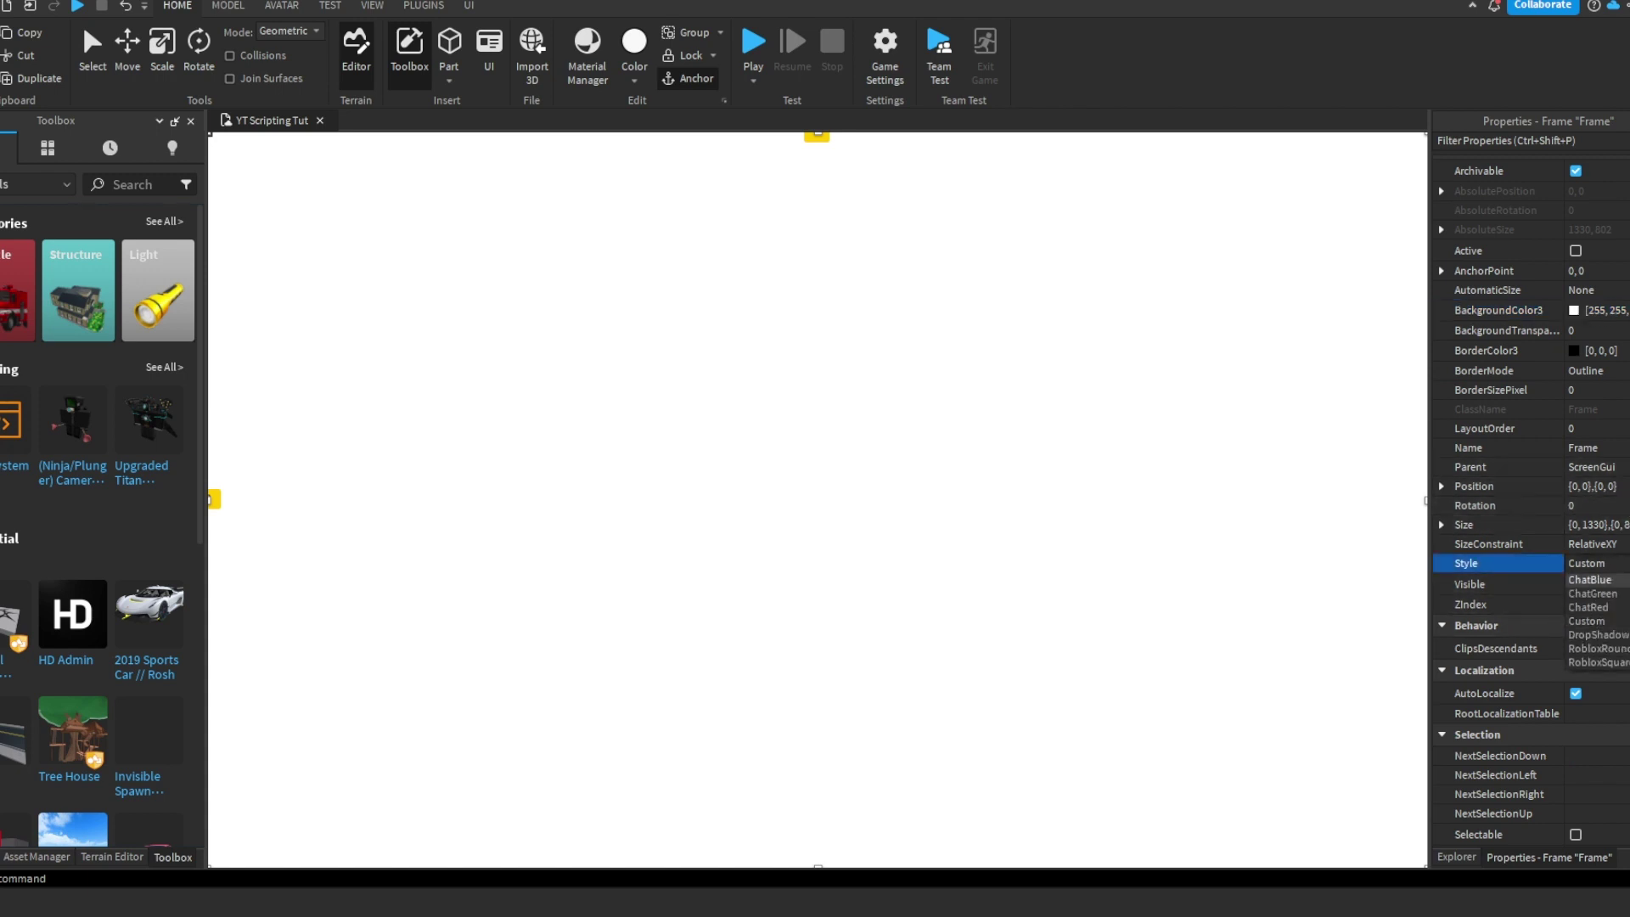
left_click(1600, 580)
left_click(1600, 564)
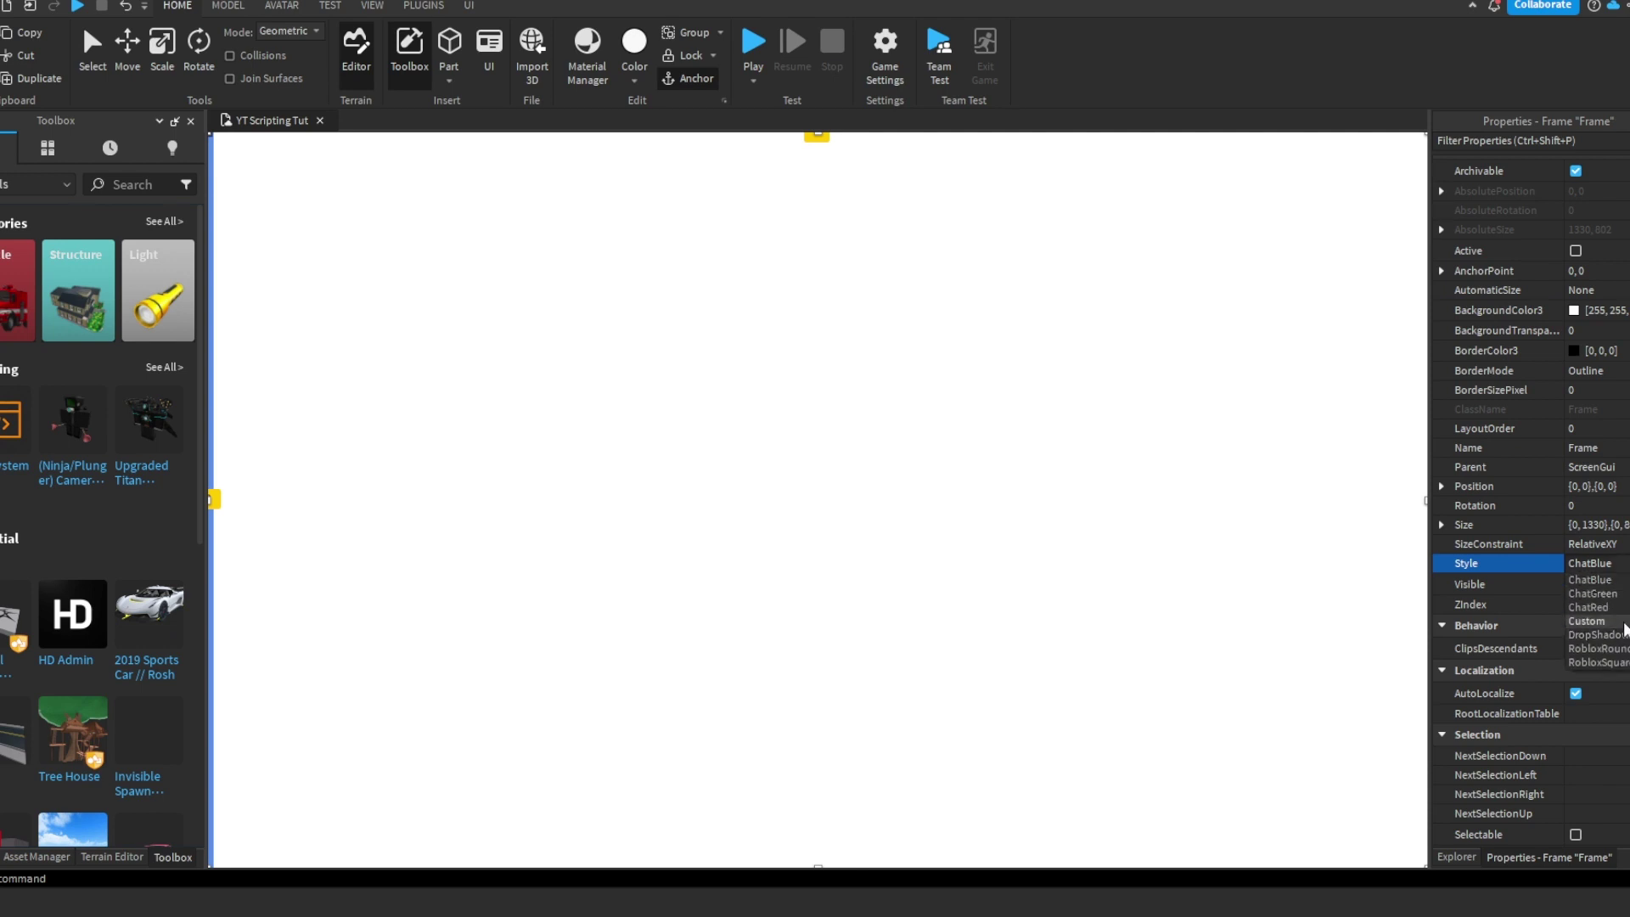
left_click(1588, 621)
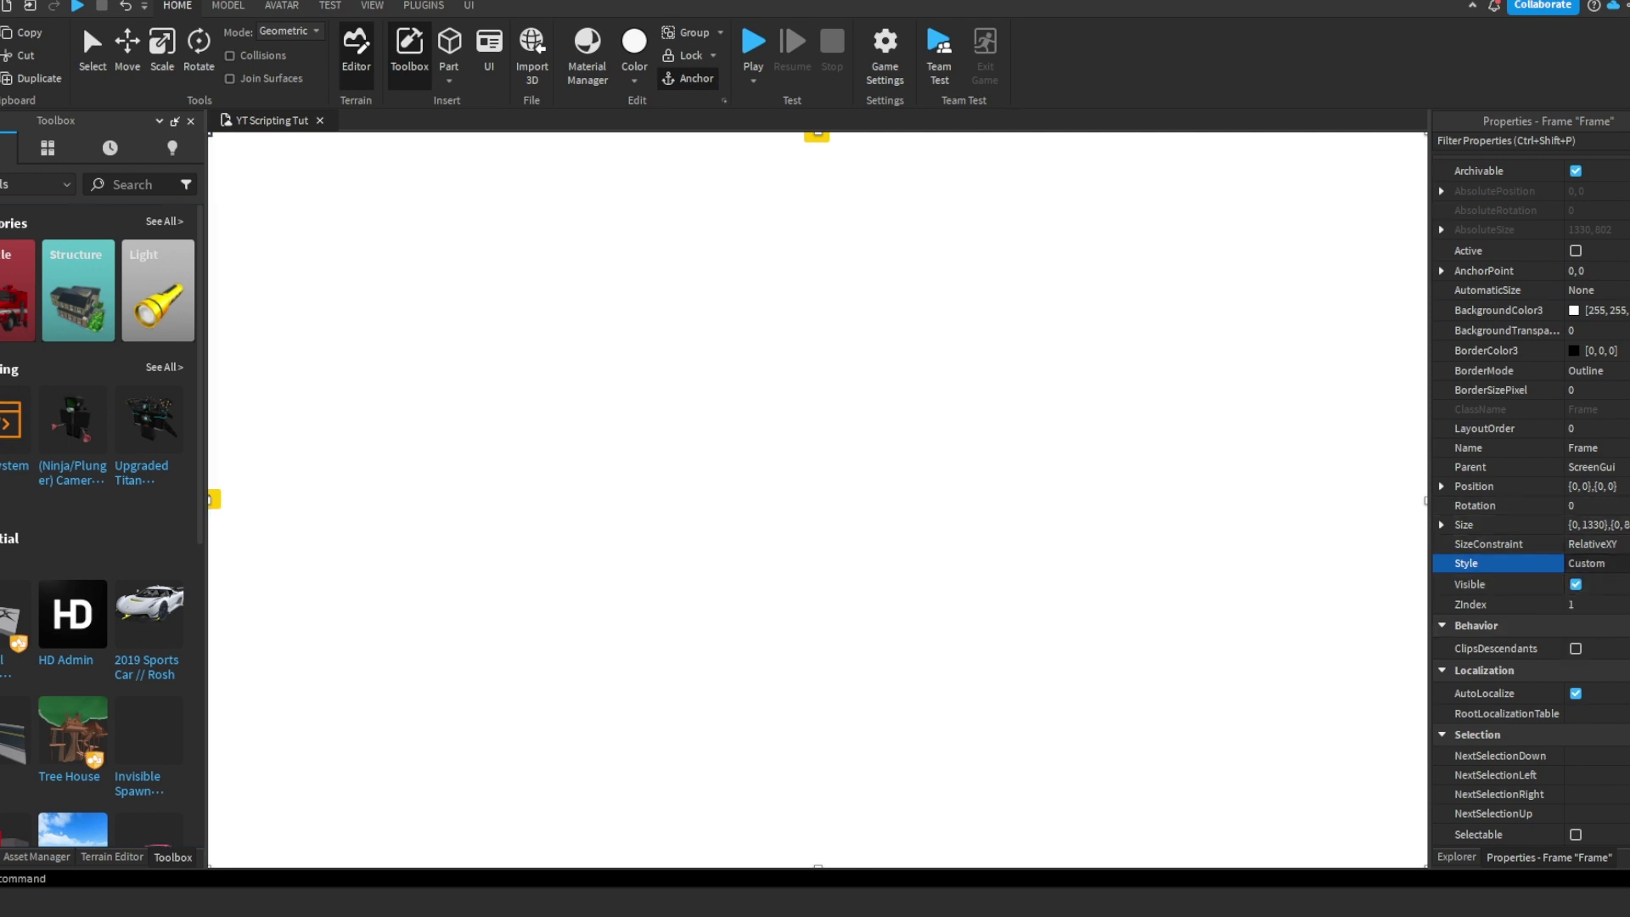
- Toggle the Frame's Visible property off and back on
scroll(1626, 599, "down", 3)
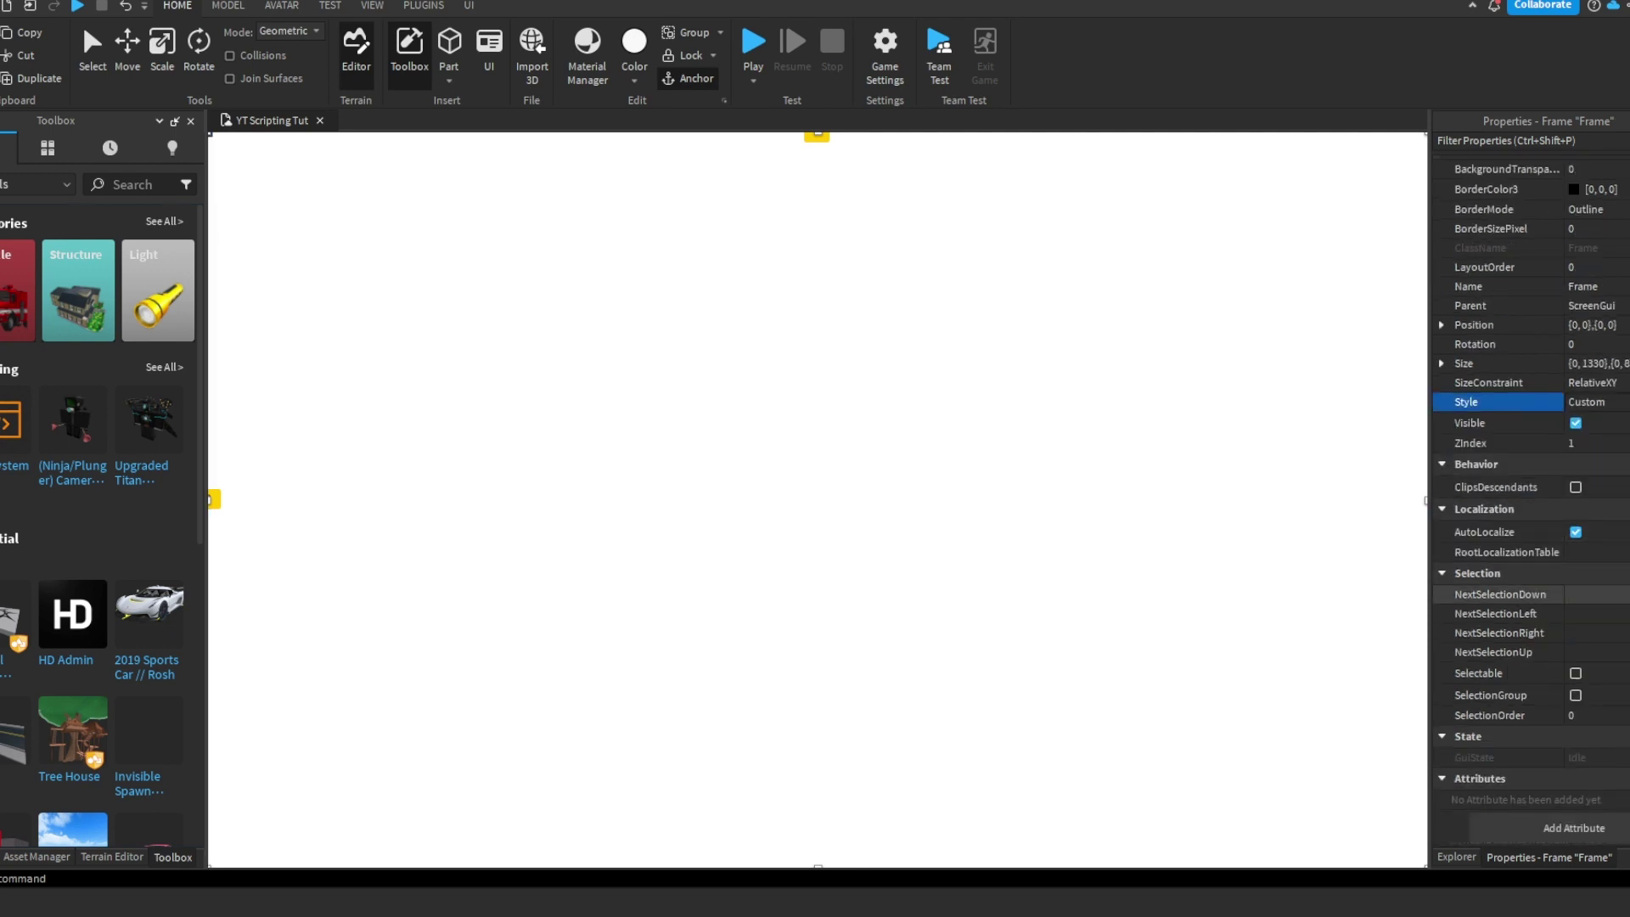
left_click(1621, 424)
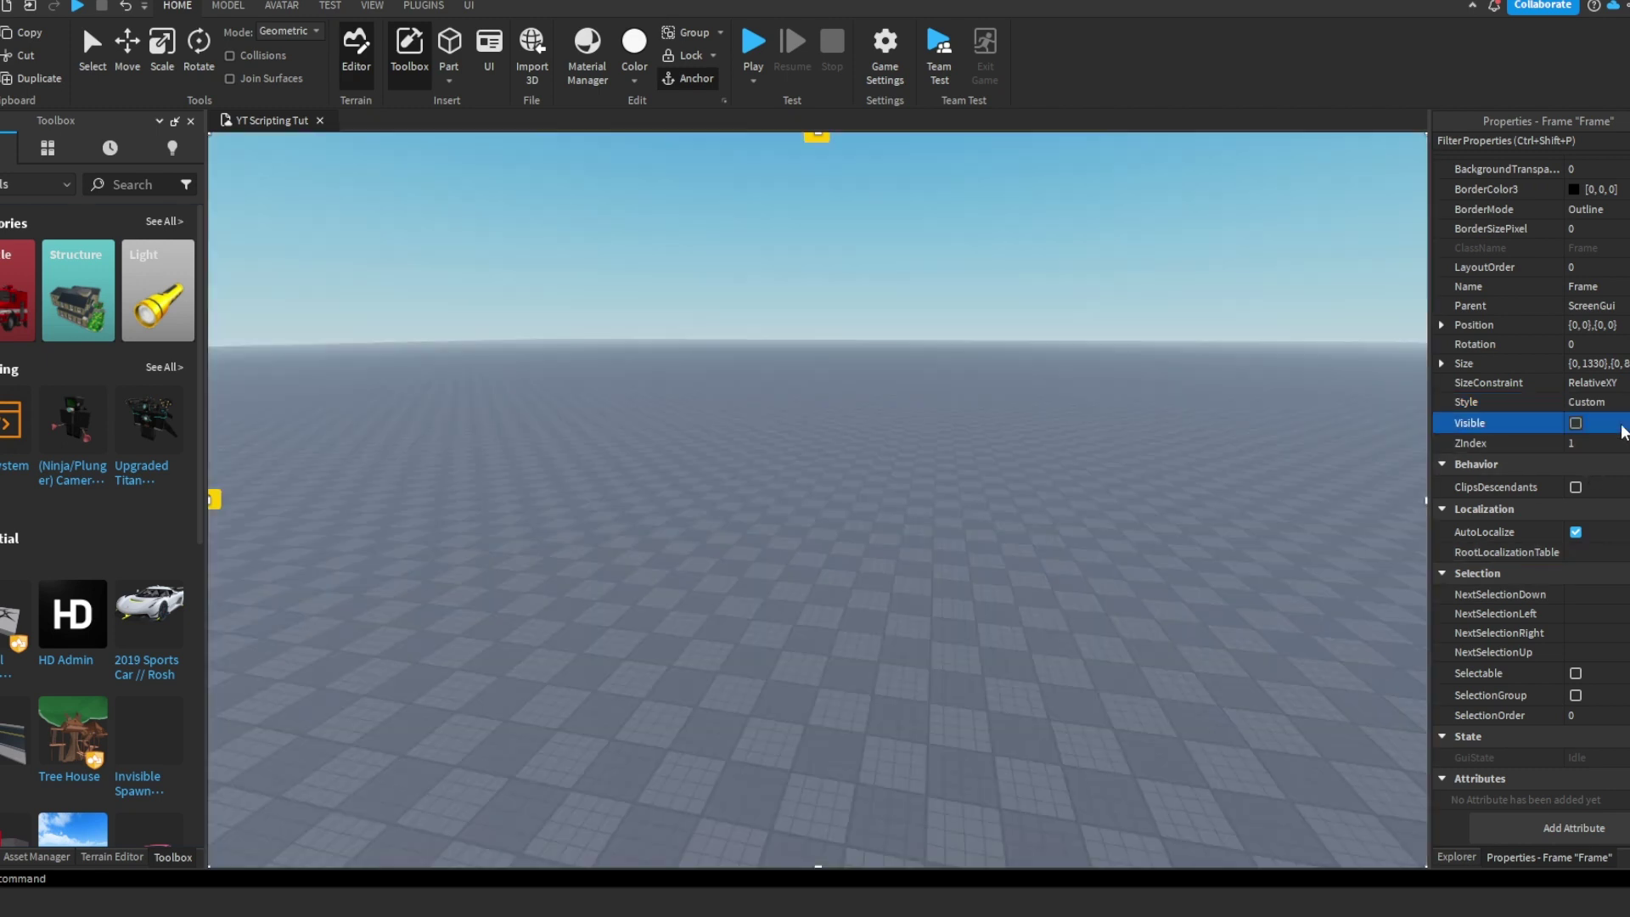
left_click(1623, 425)
left_click(1623, 425)
scroll(1613, 441, "up", 2)
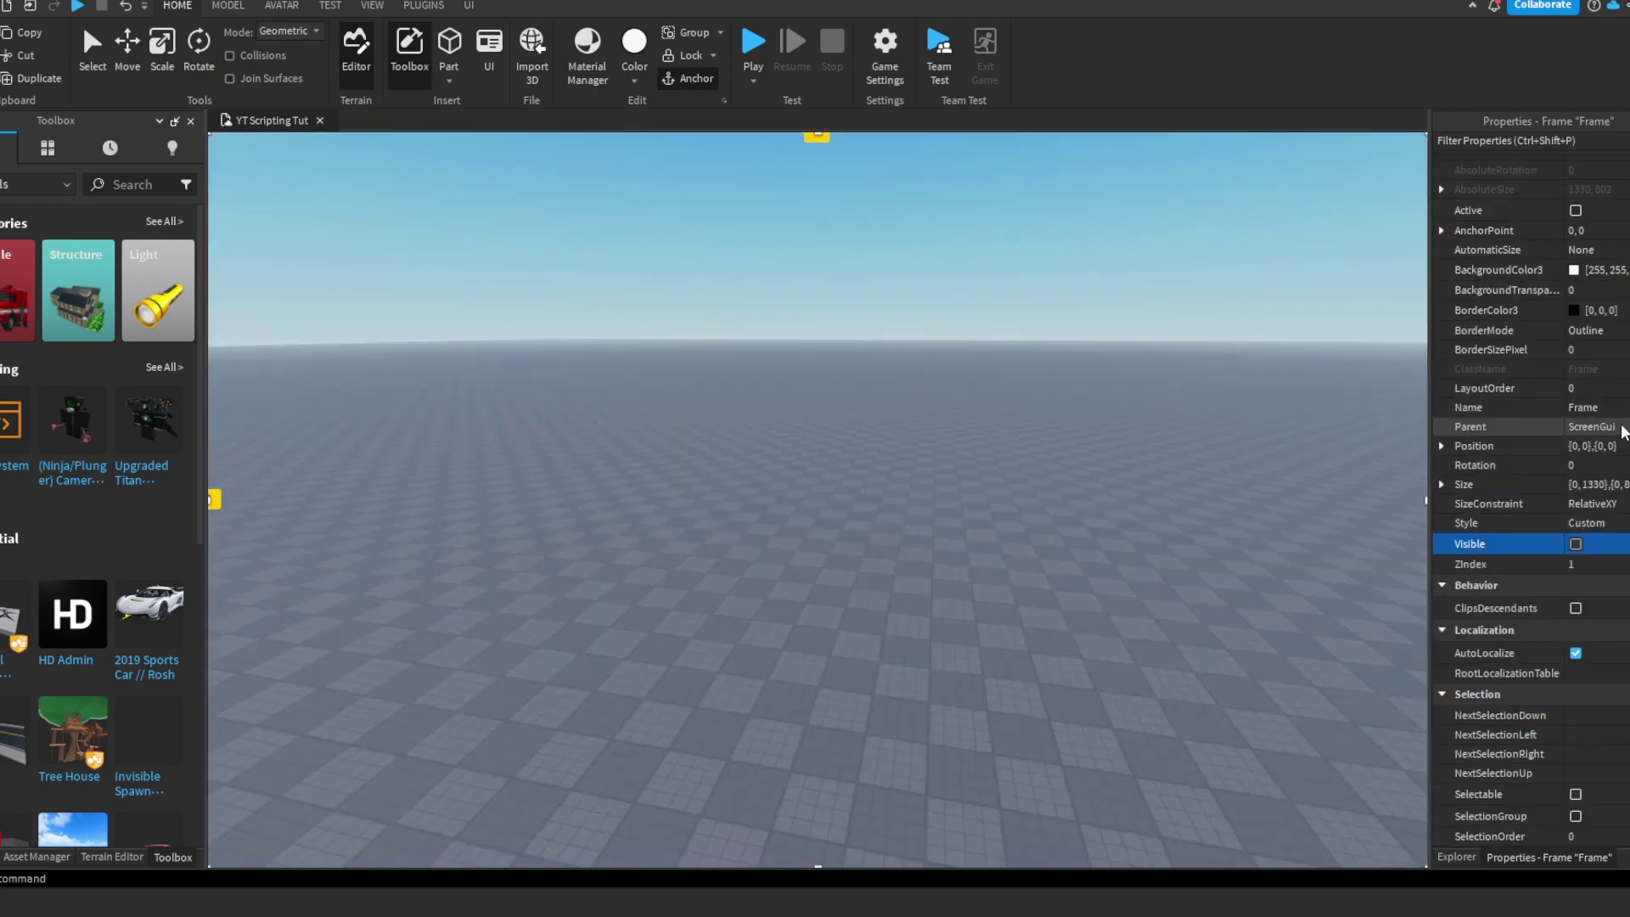
left_click(1576, 544)
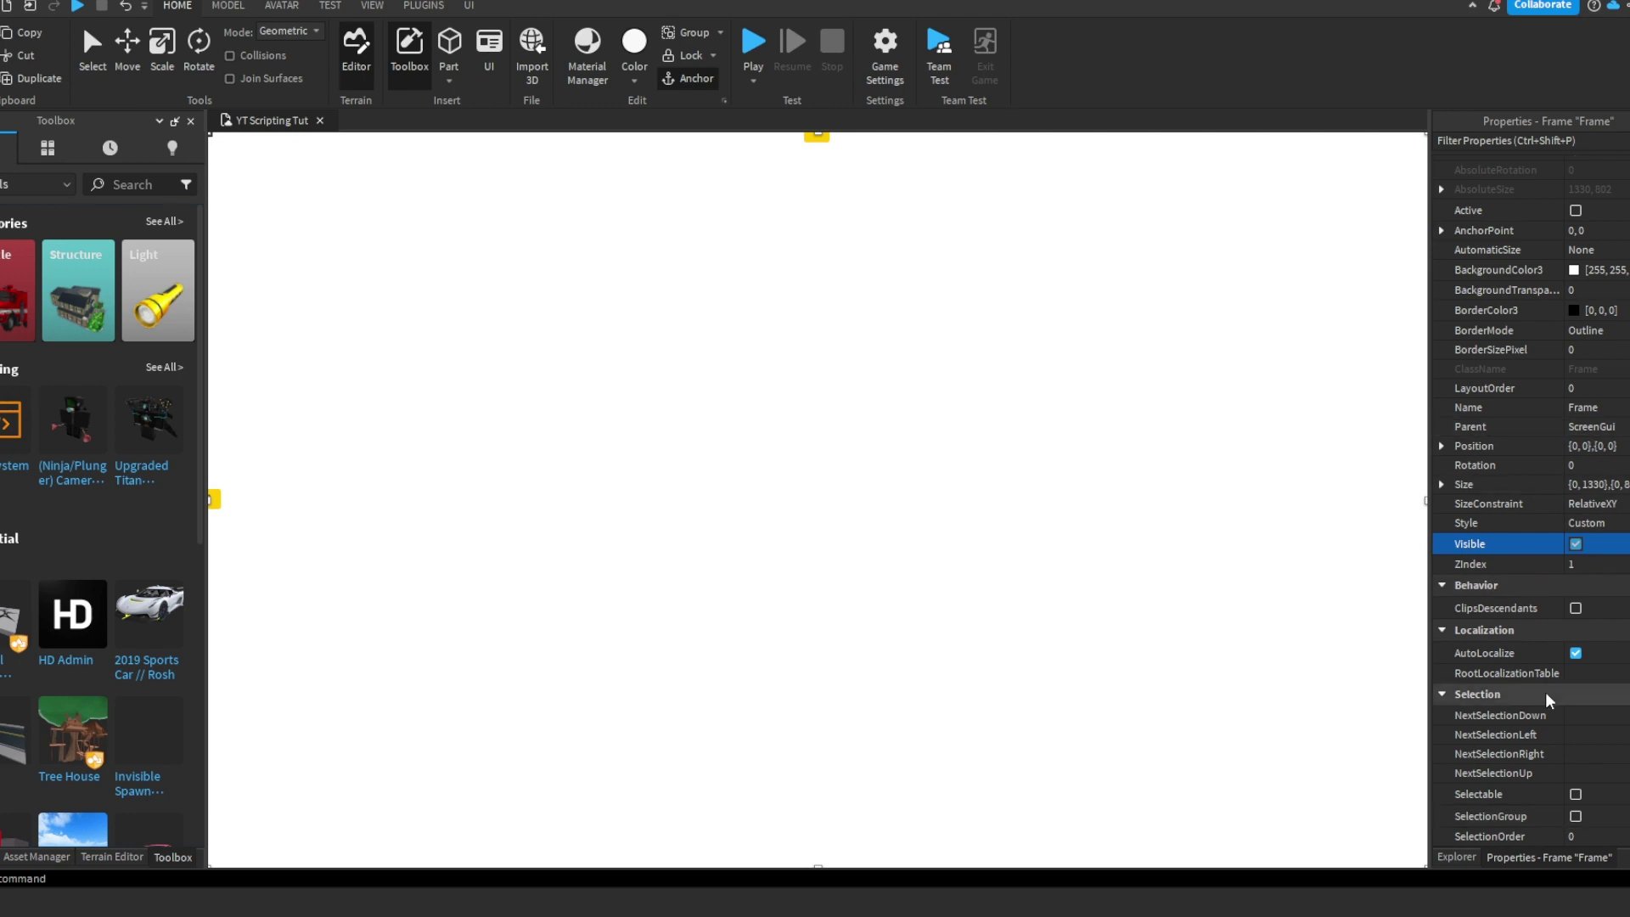
- Delete the Frame and insert a TextLabel inside the ScreenGui instead
left_click(1460, 858)
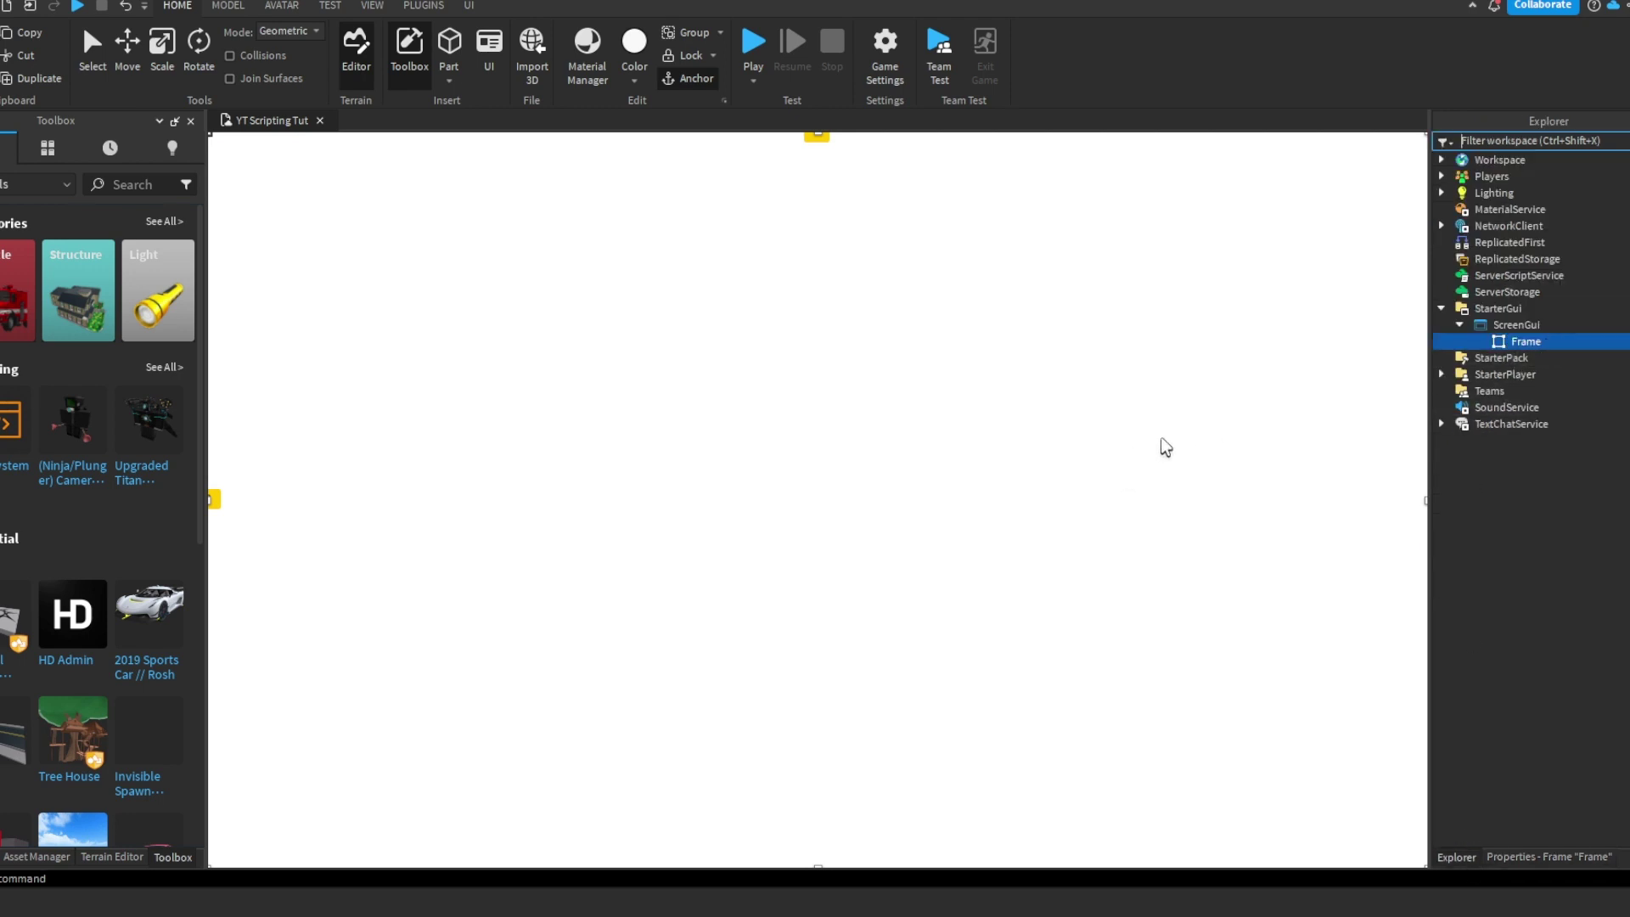
key("Delete")
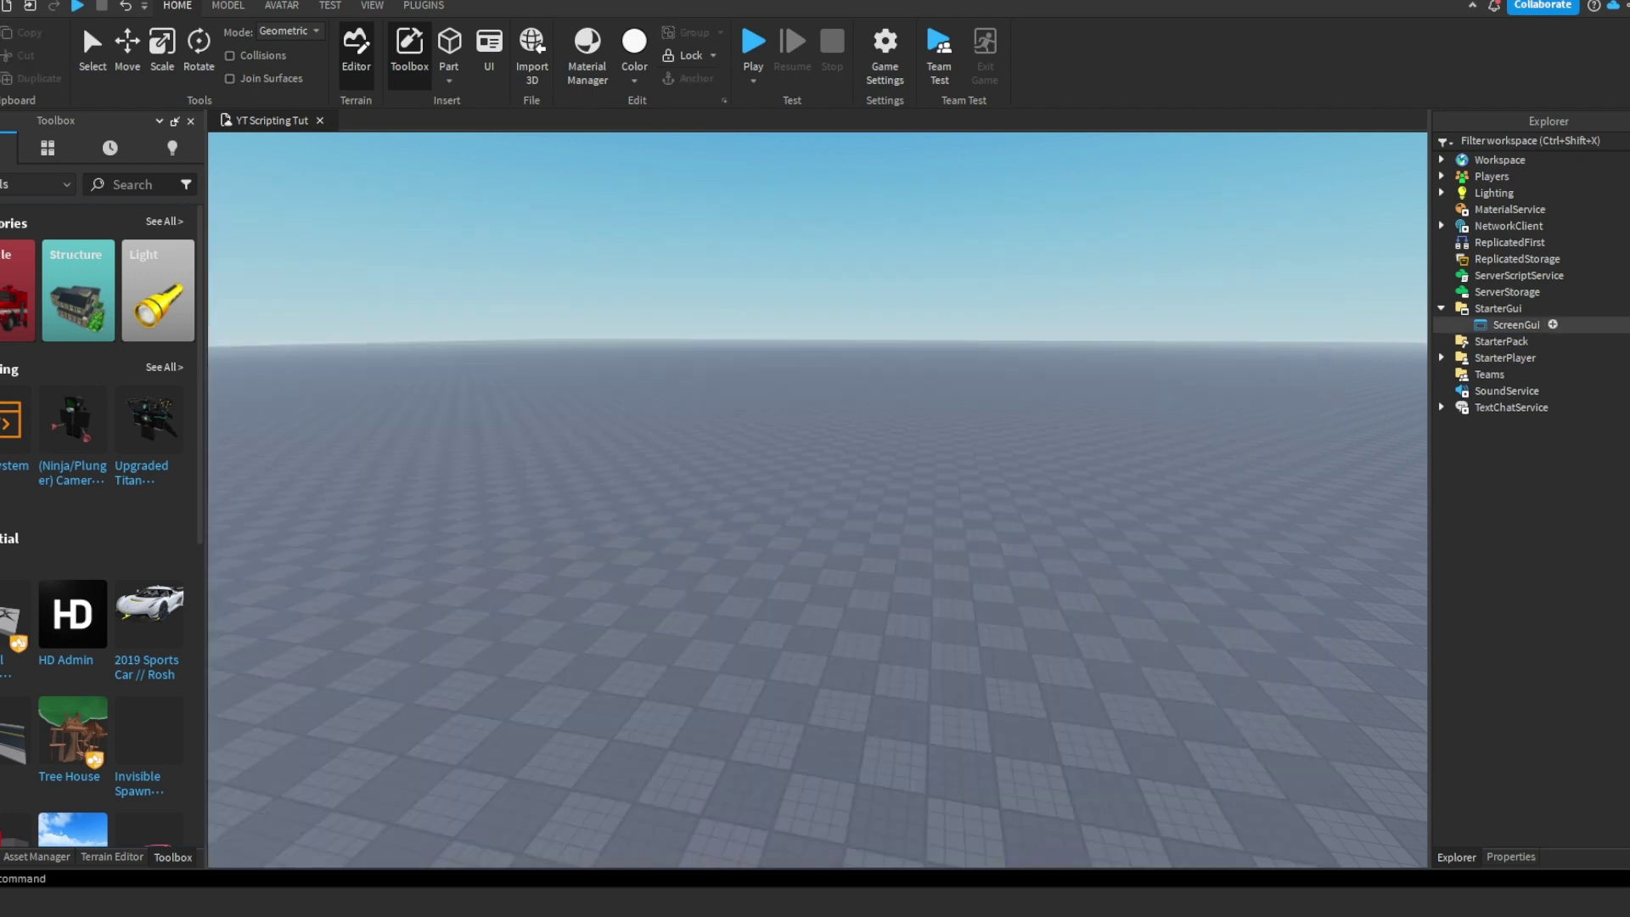
left_click(1564, 325)
left_click(1520, 437)
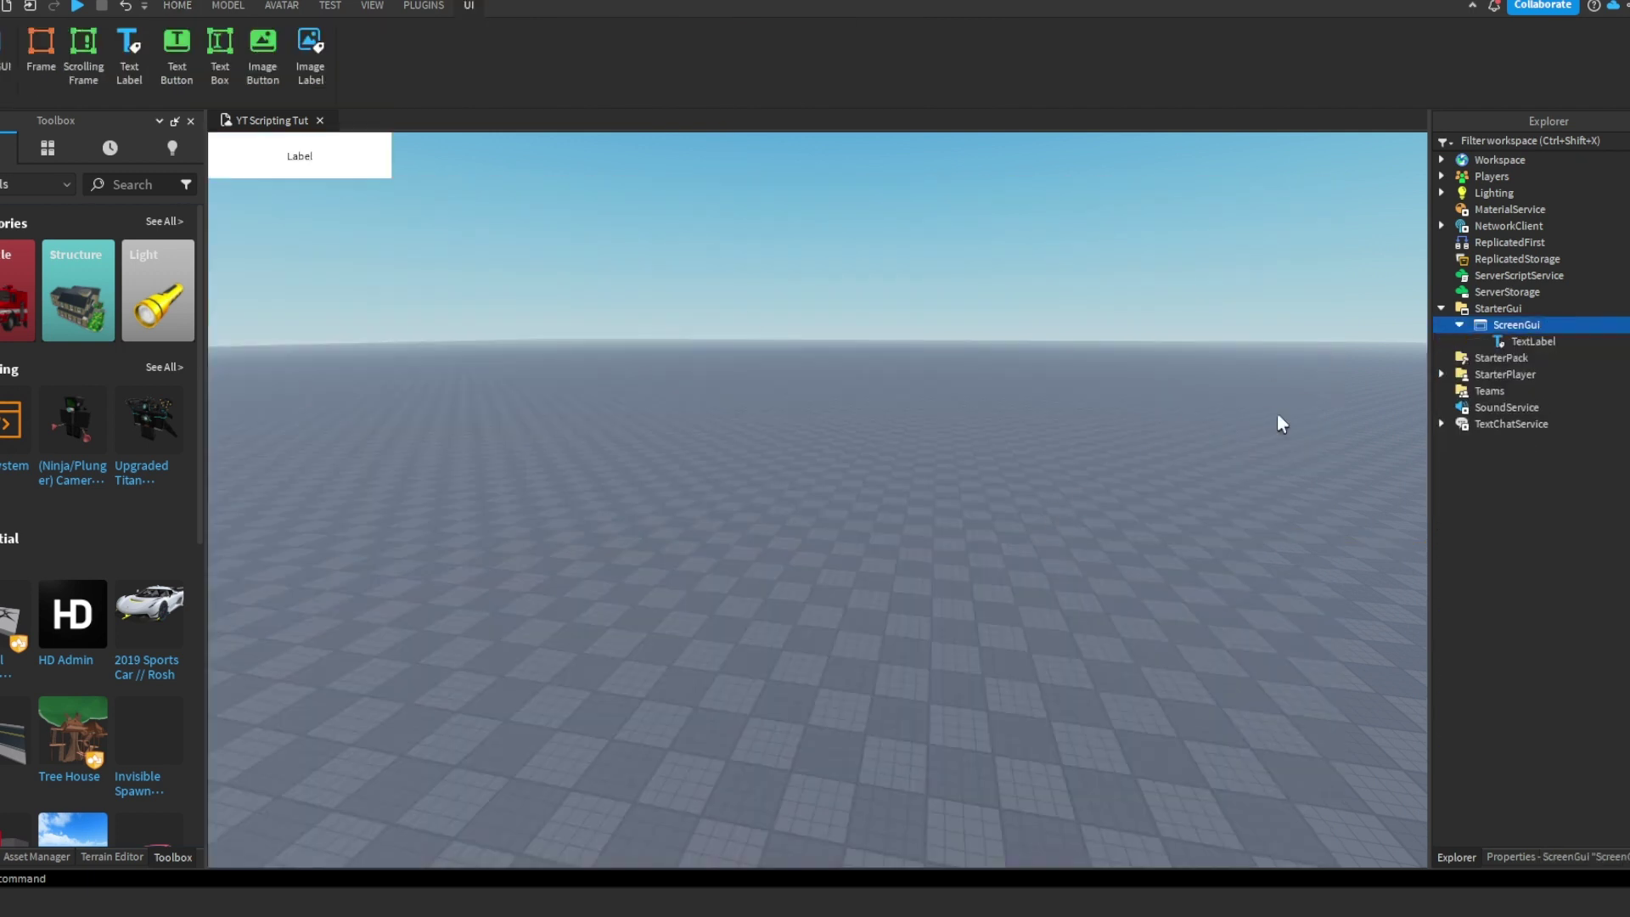
- Move the TextLabel near the middle of the viewport, at about position 440, 281, and open its properties
left_click_drag(296, 174, 652, 410)
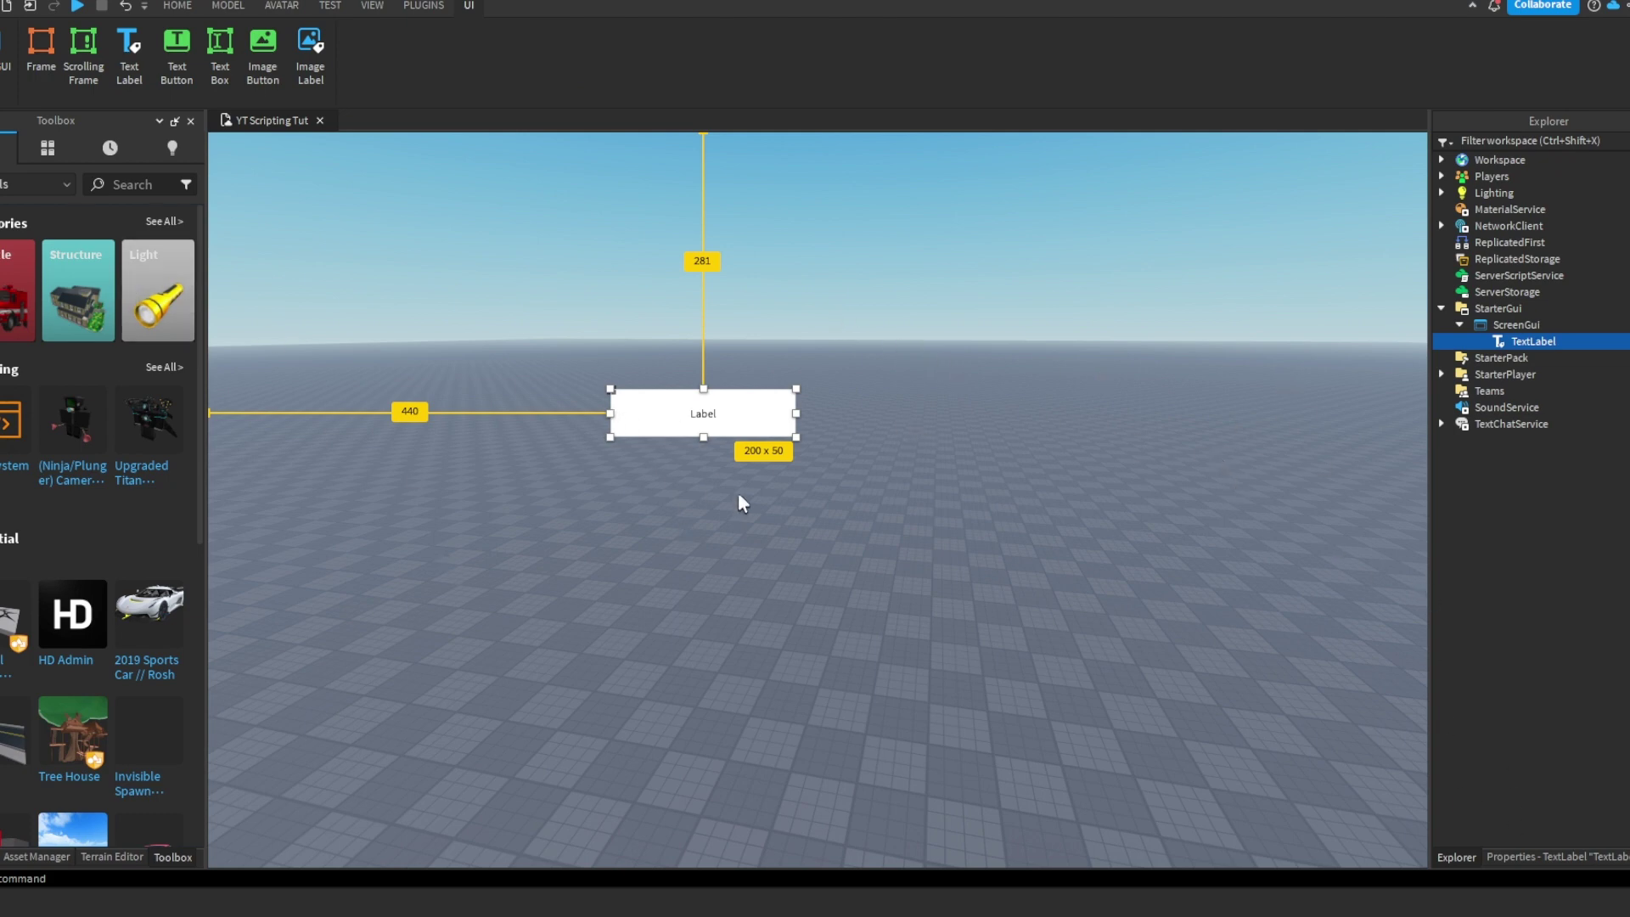
left_click(1554, 857)
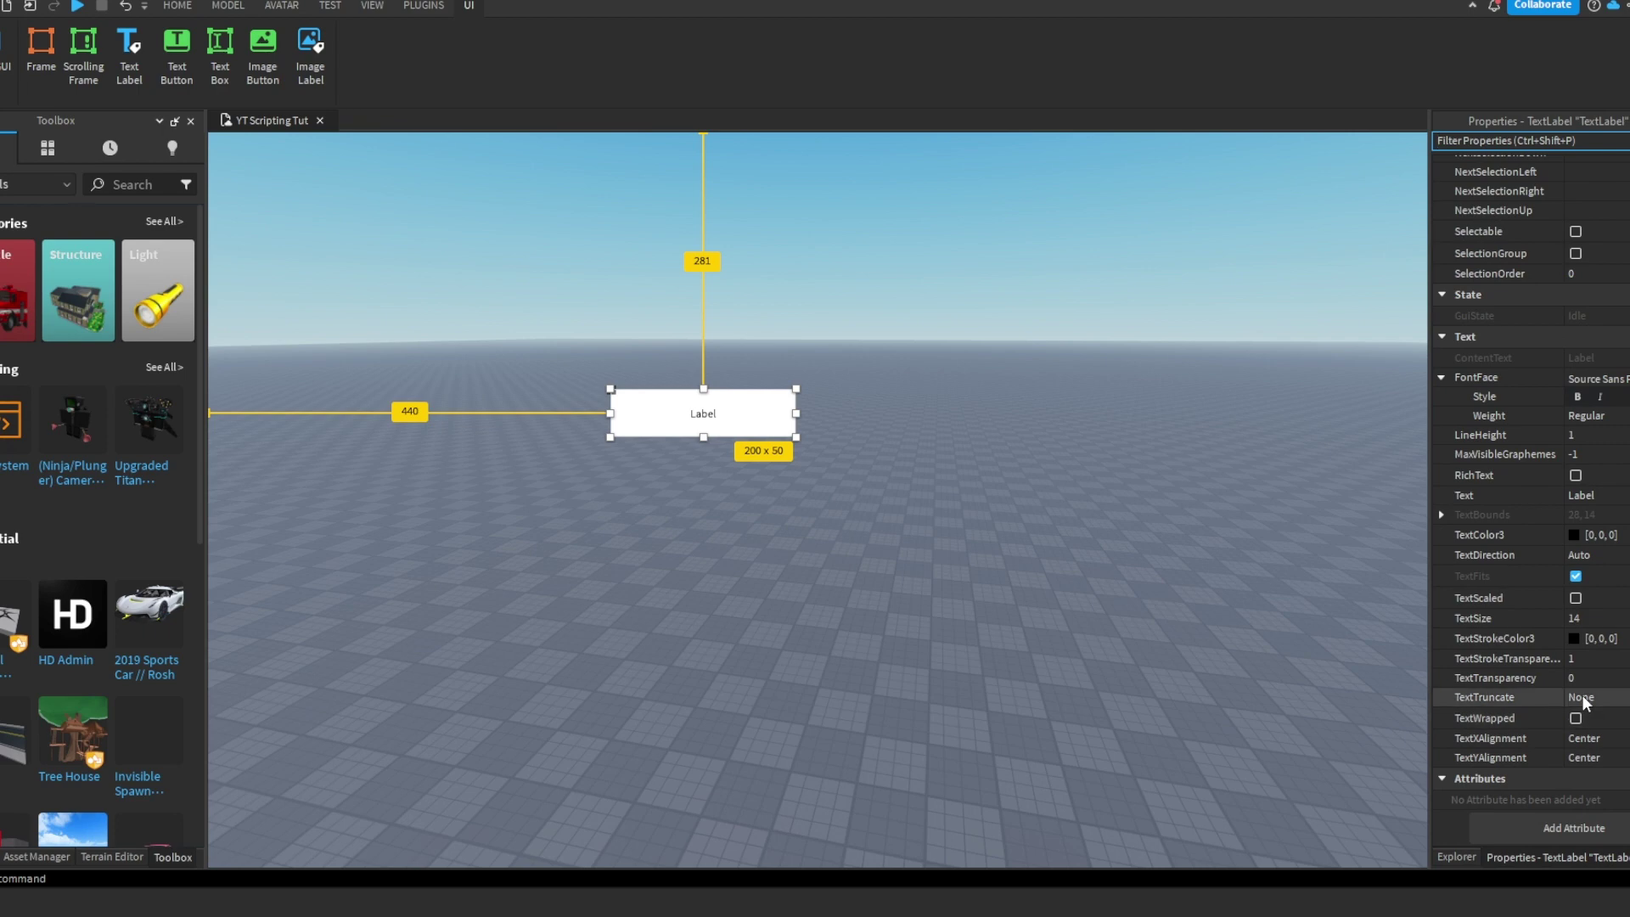
- Set the TextLabel's text to "Hi", and try the TextScaled option on and back off
scroll(1582, 695, "up", 2)
scroll(1582, 694, "down", 1)
scroll(1582, 694, "up", 4)
scroll(1581, 694, "down", 5)
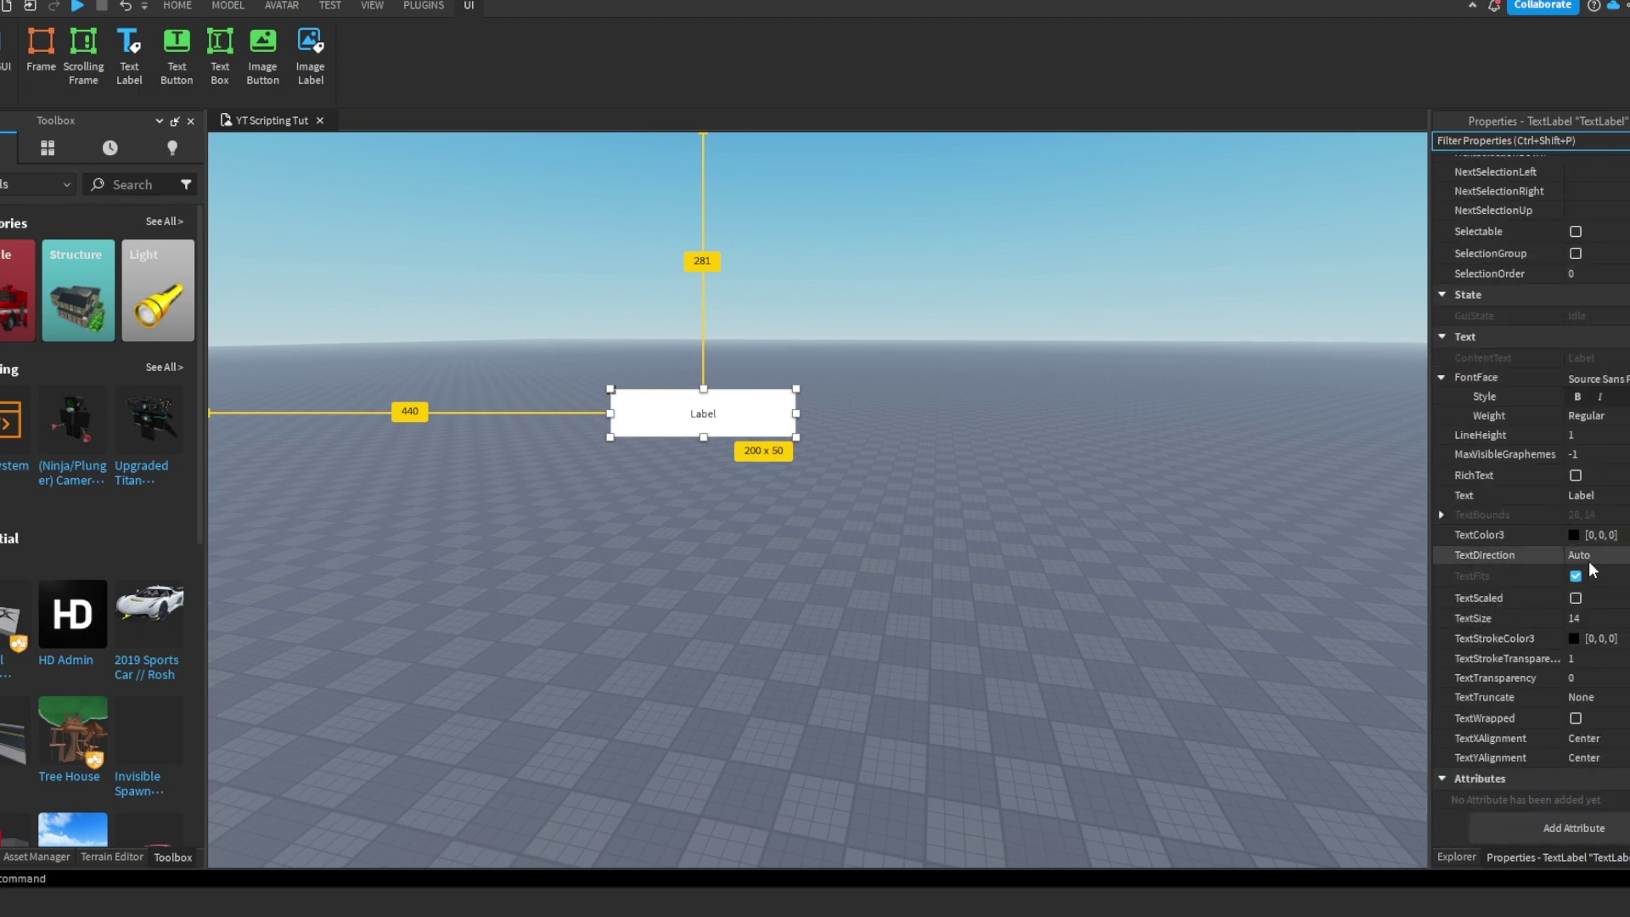
left_click(1581, 495)
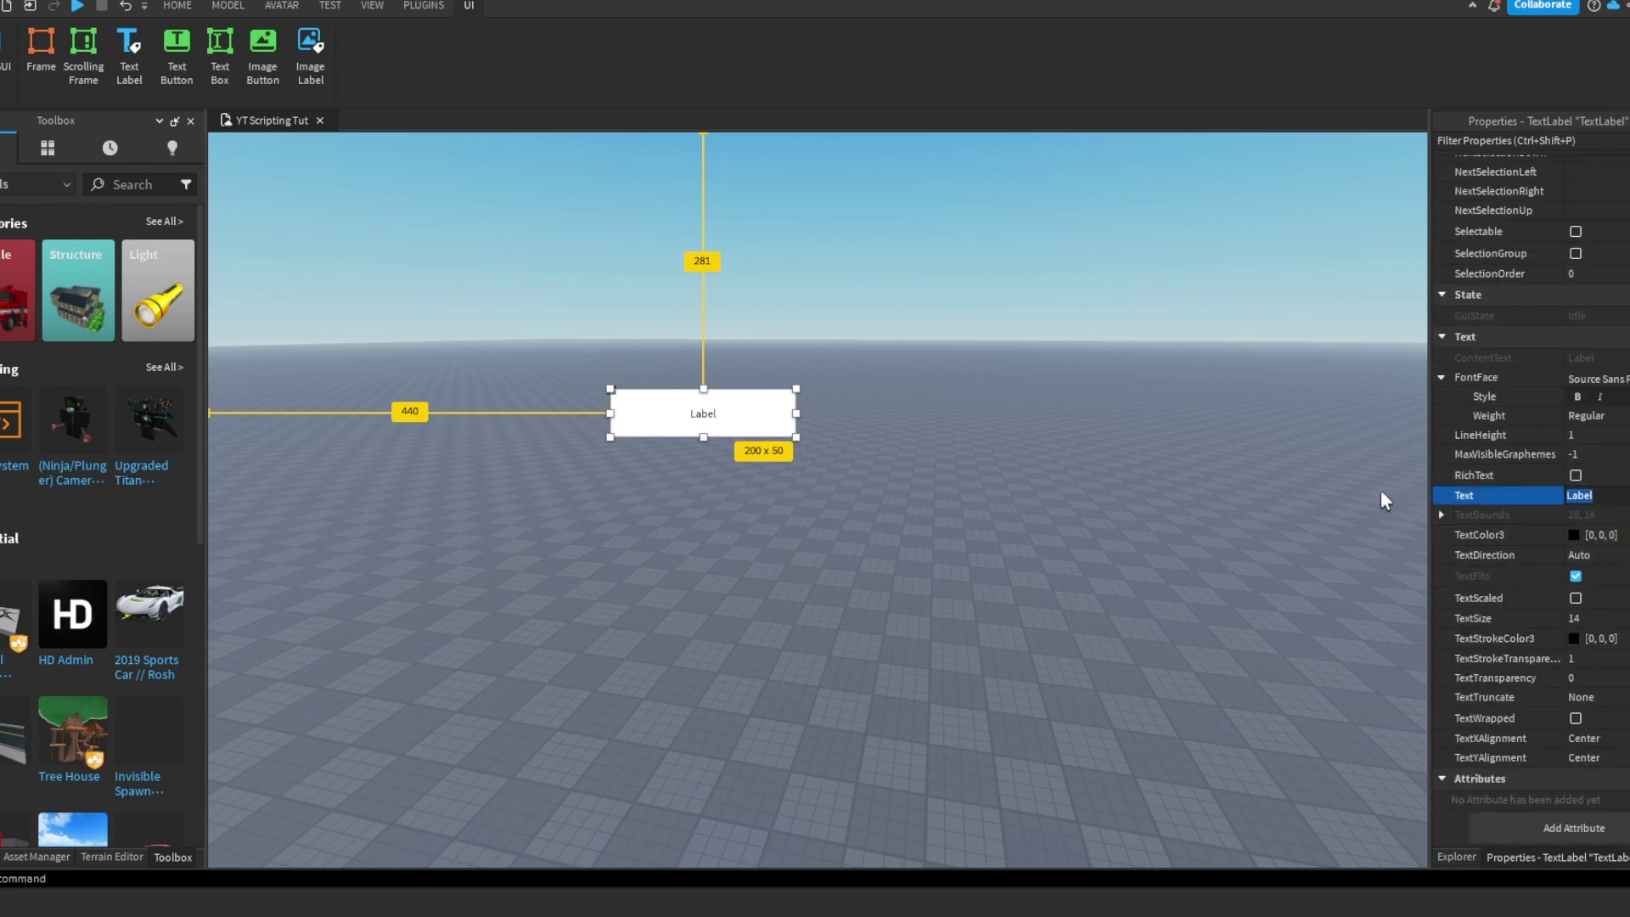
type("Hol")
key("BackSpace")
key("BackSpace")
type("i")
key("Return")
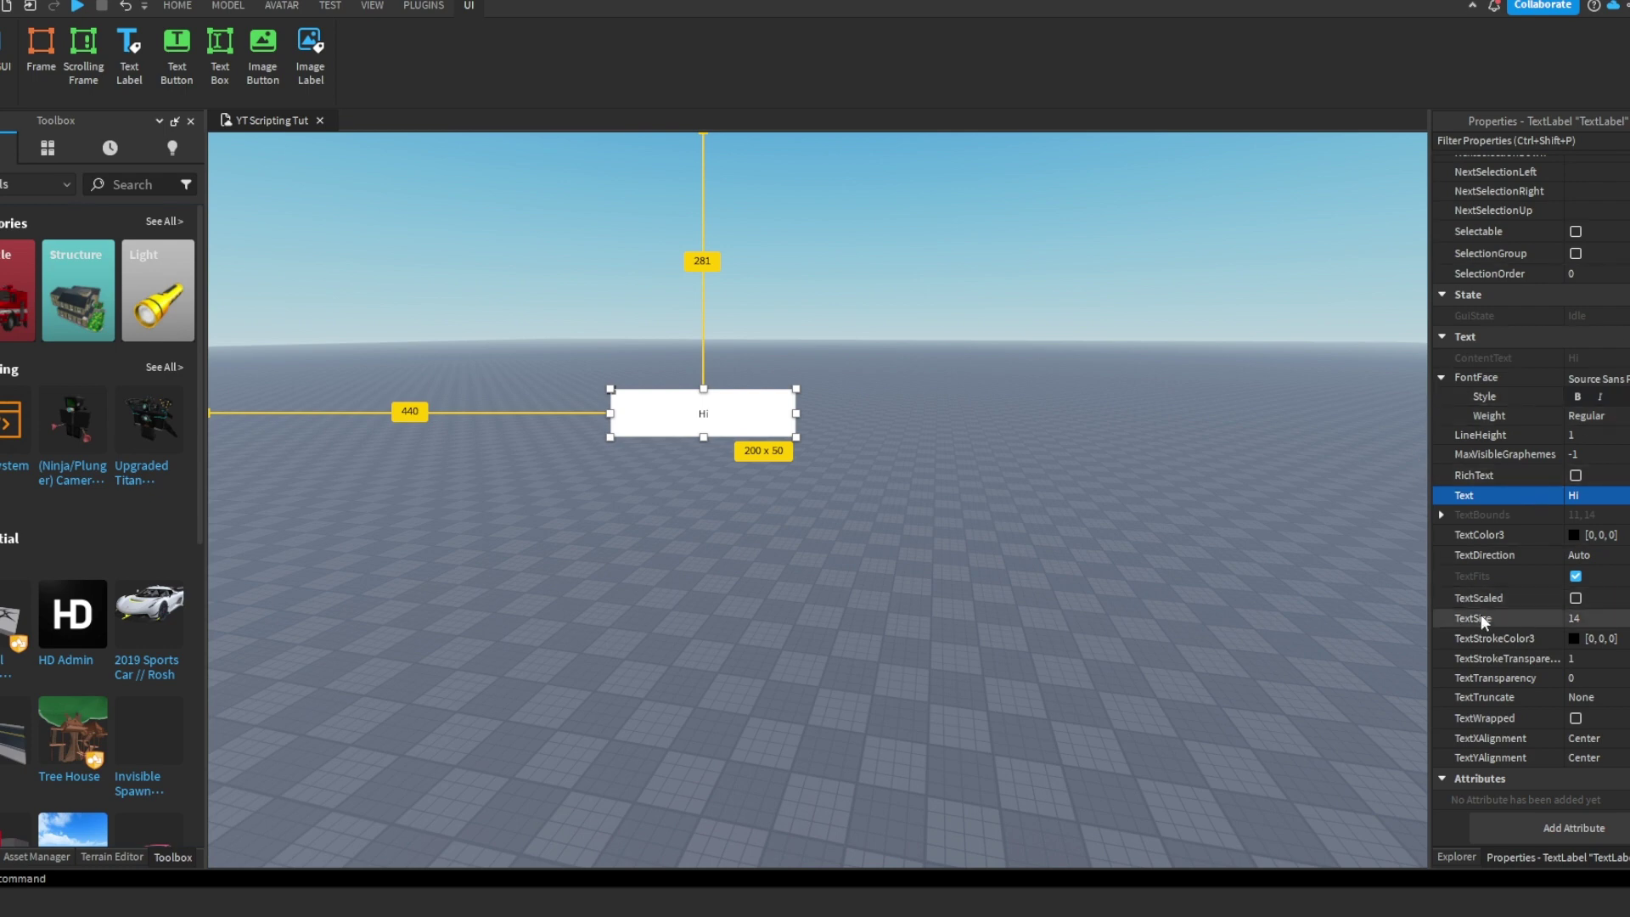
left_click(1576, 598)
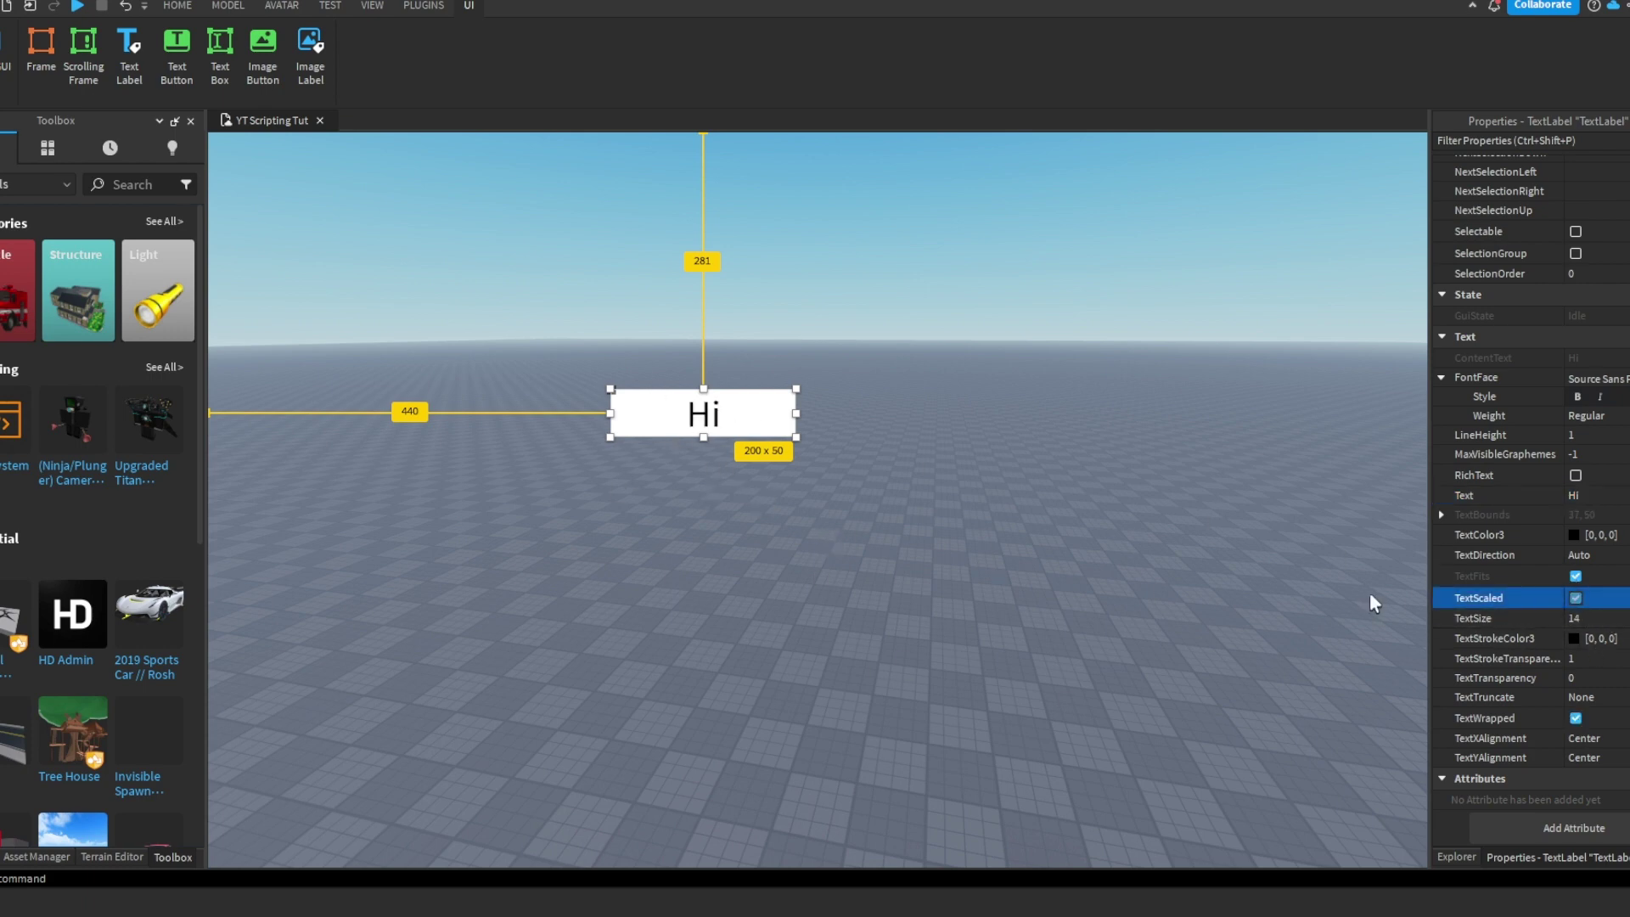
left_click(1576, 599)
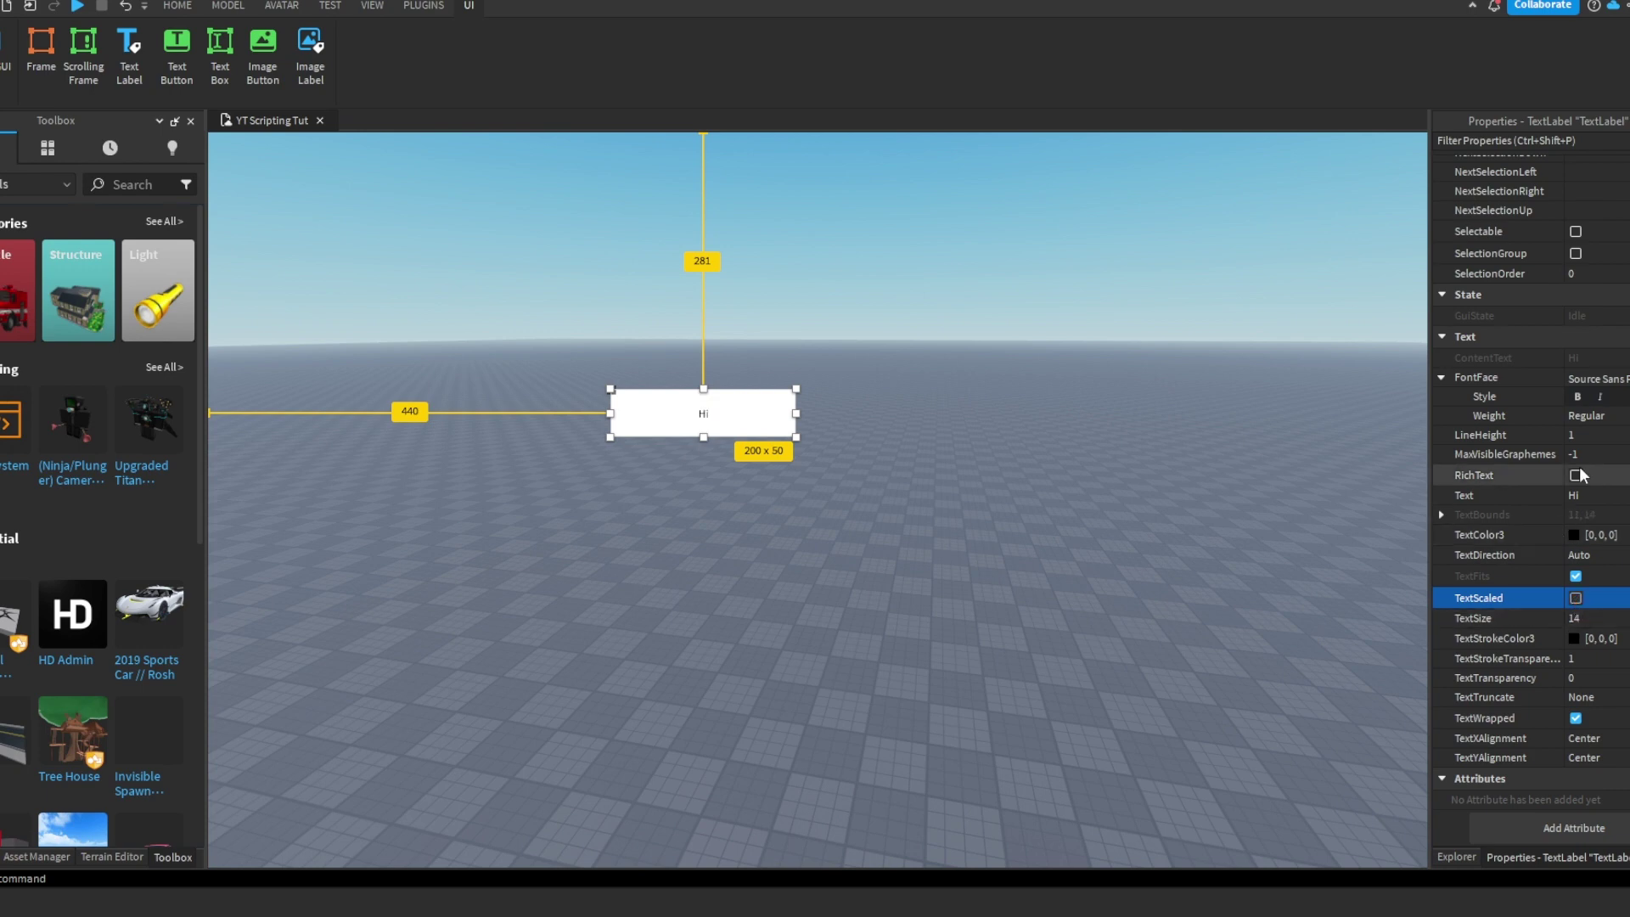
- Change the TextLabel's text to "Hi my name is", the channel owner's name, and "welcome to my youtube channel"
left_click(1580, 495)
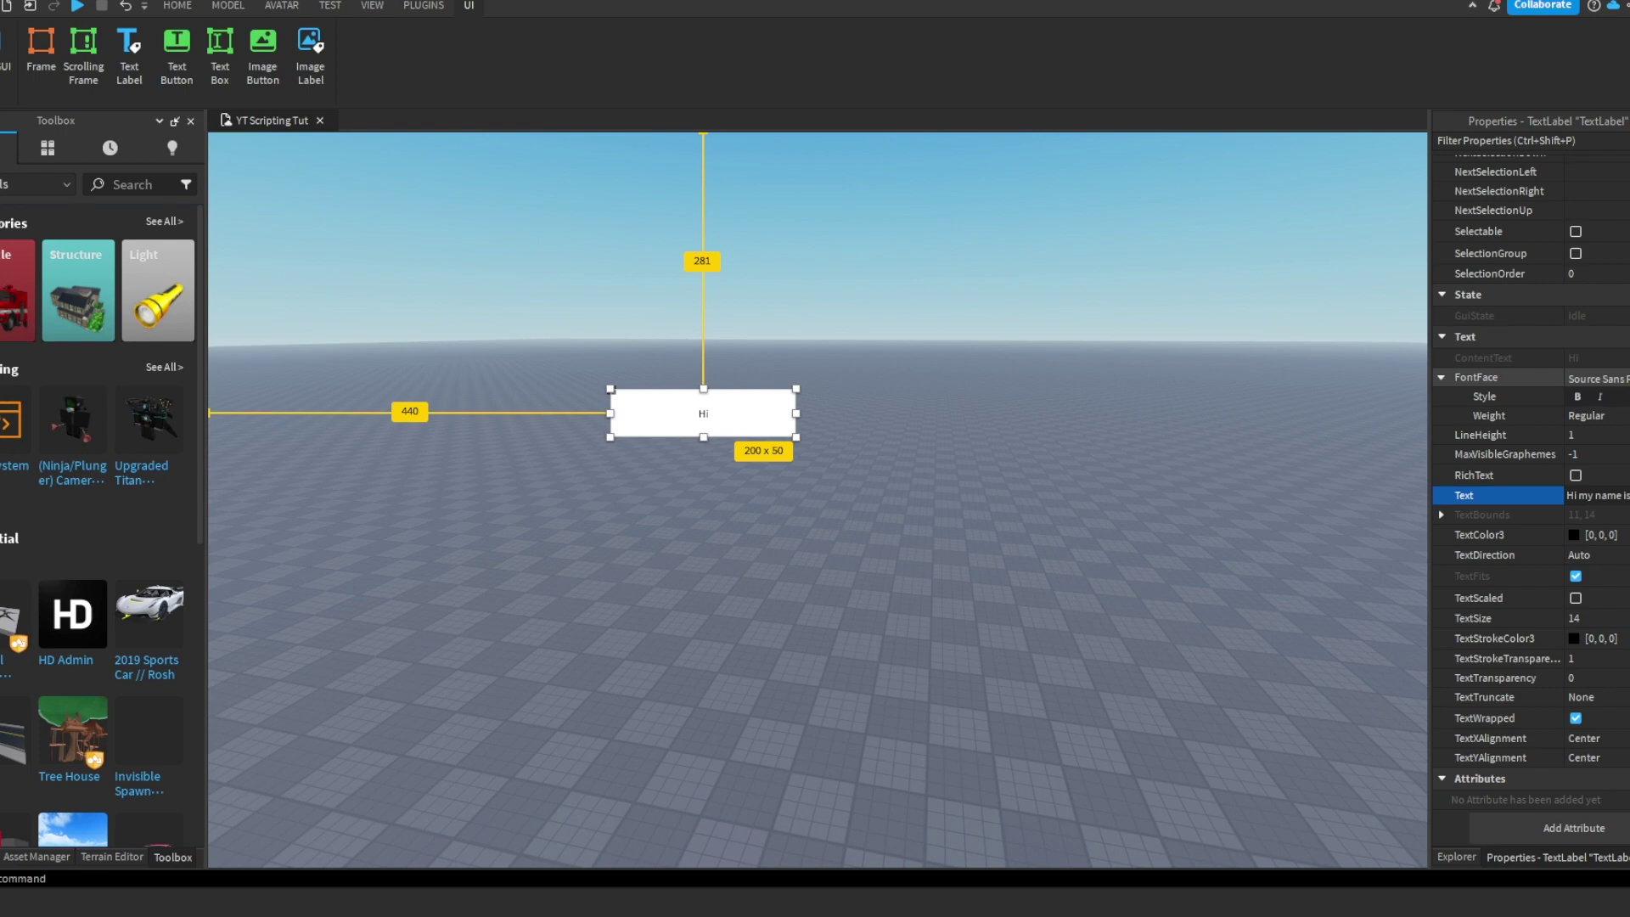
type("user welcome to")
type(" my yo")
type("utube channel")
key("Return")
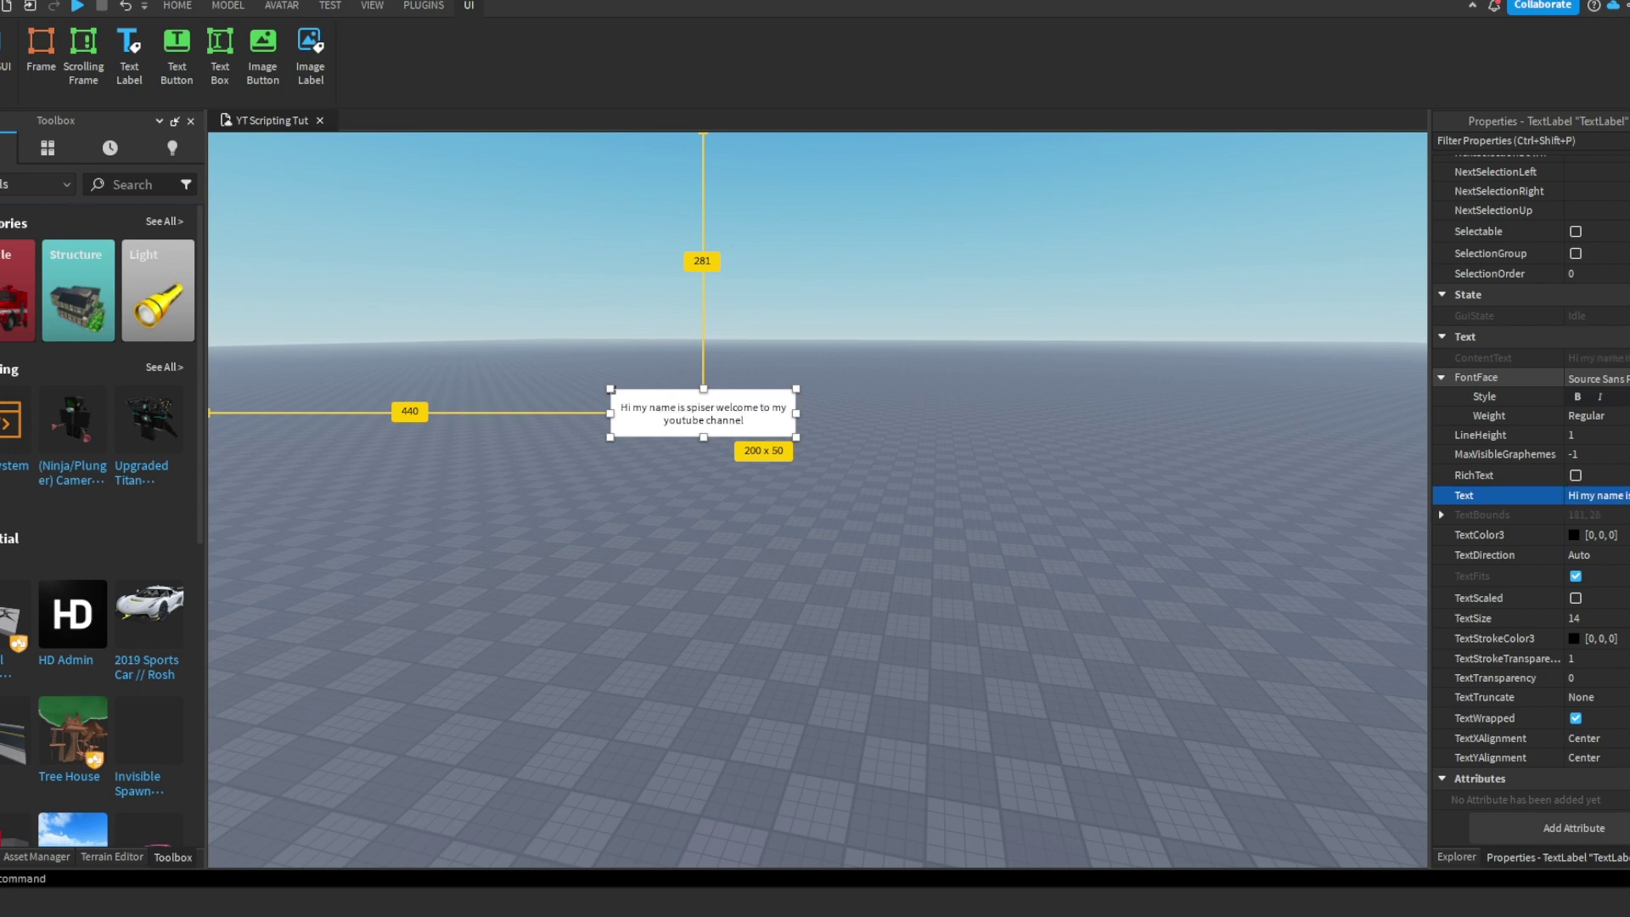
- Widen the TextLabel to about 889 pixels and move it to the bottom centre of the viewport
left_click_drag(796, 413, 1418, 414)
left_click(1128, 463)
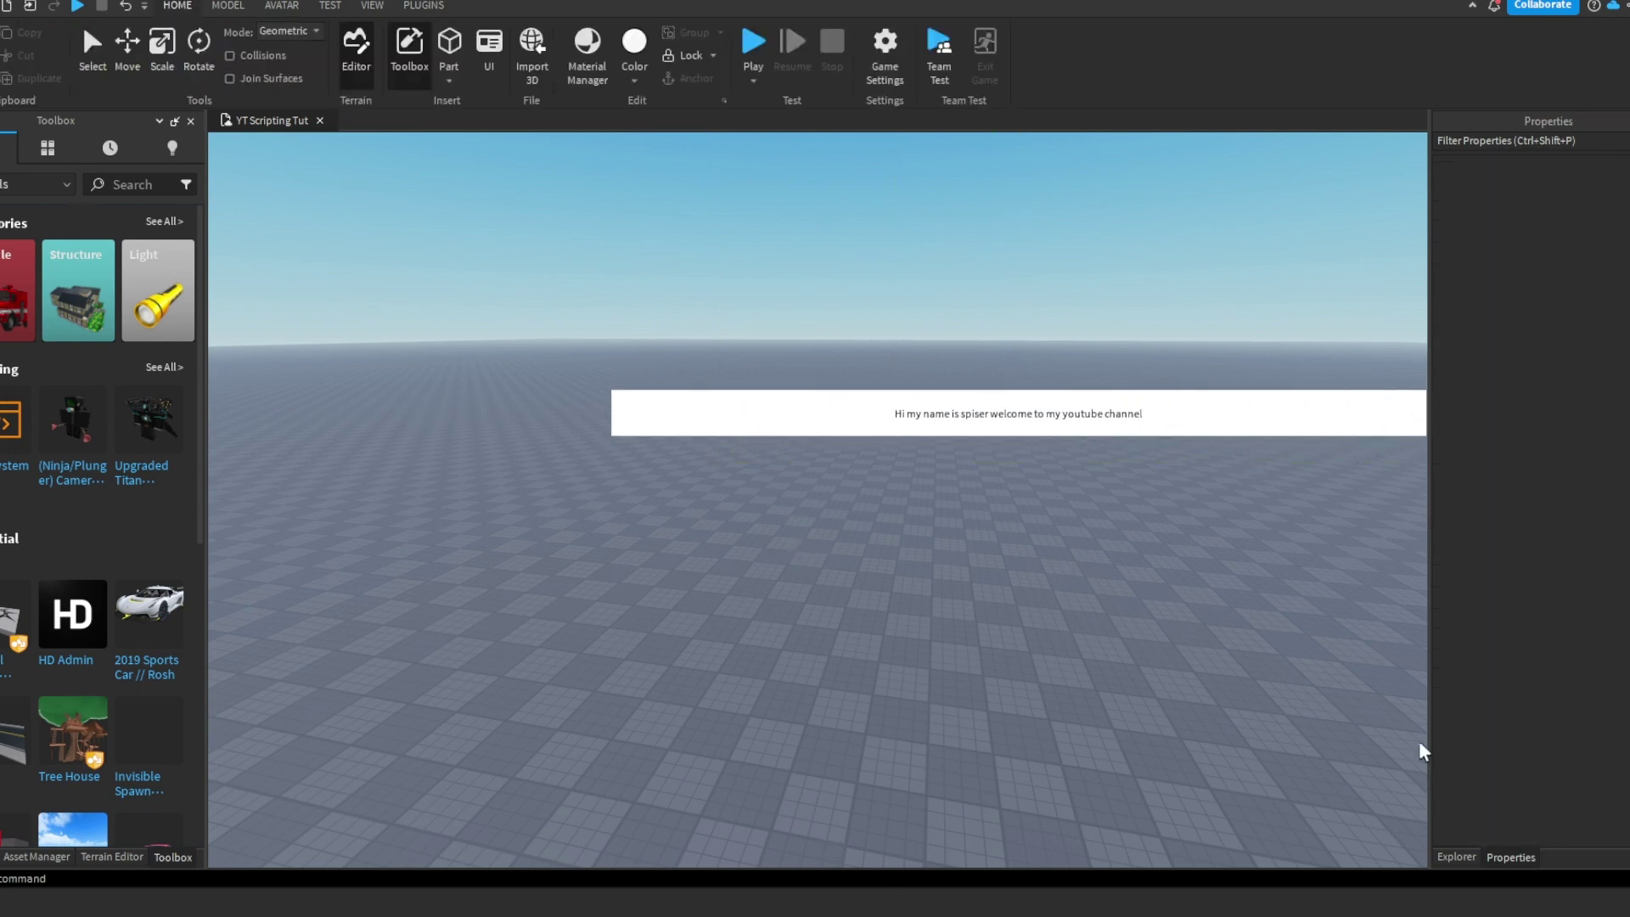
left_click(1455, 857)
left_click(1533, 341)
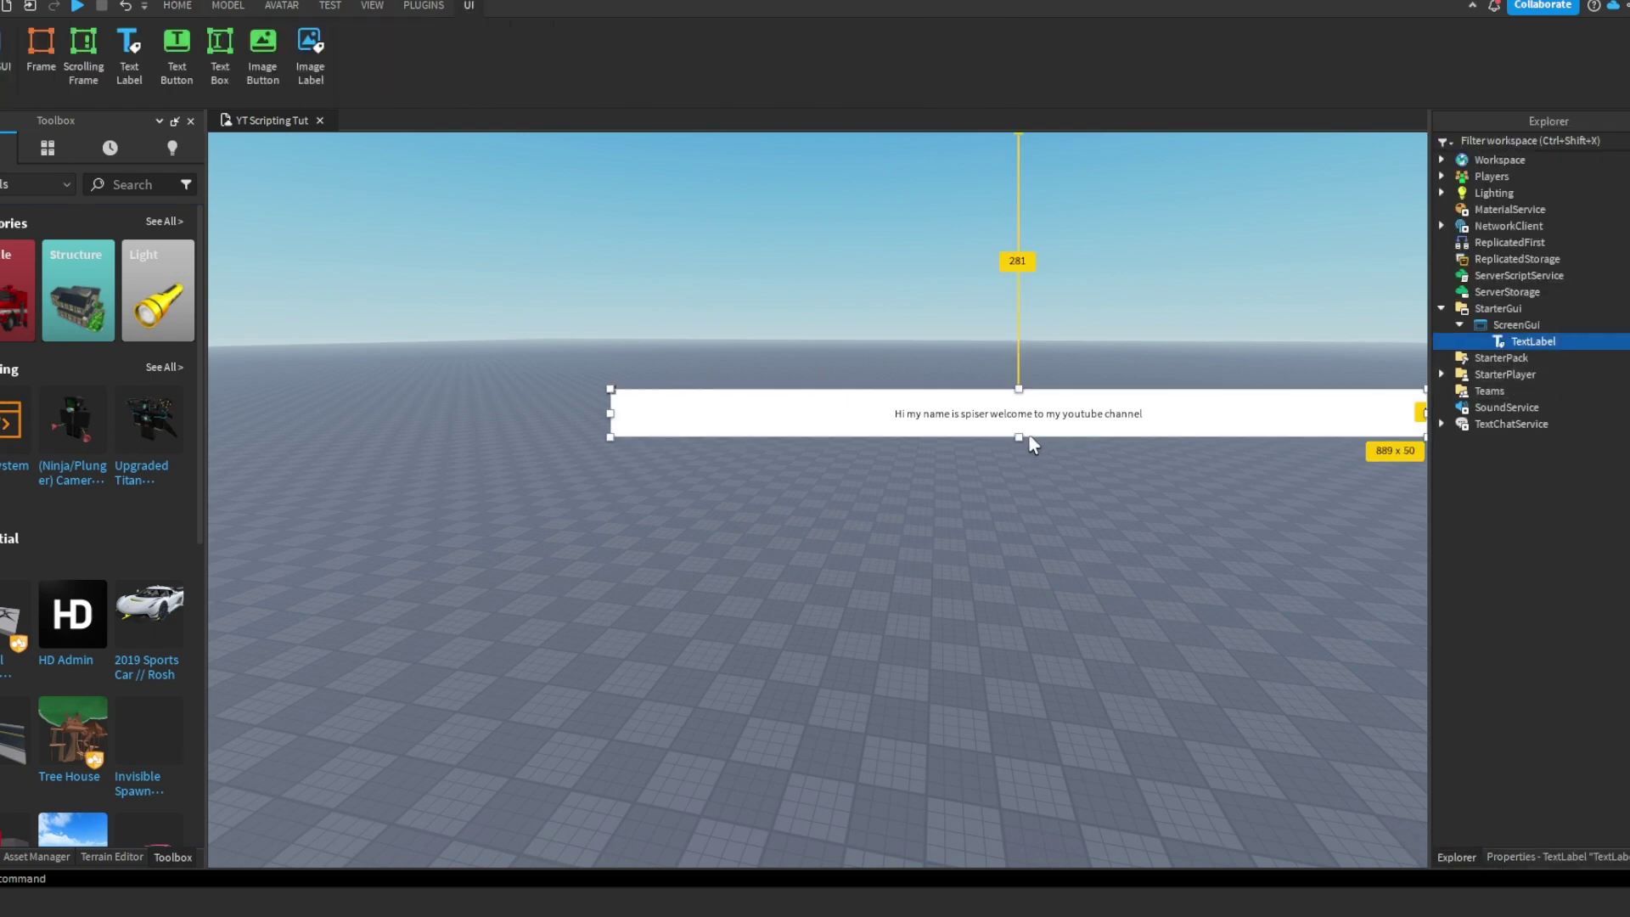
left_click_drag(1048, 405, 846, 821)
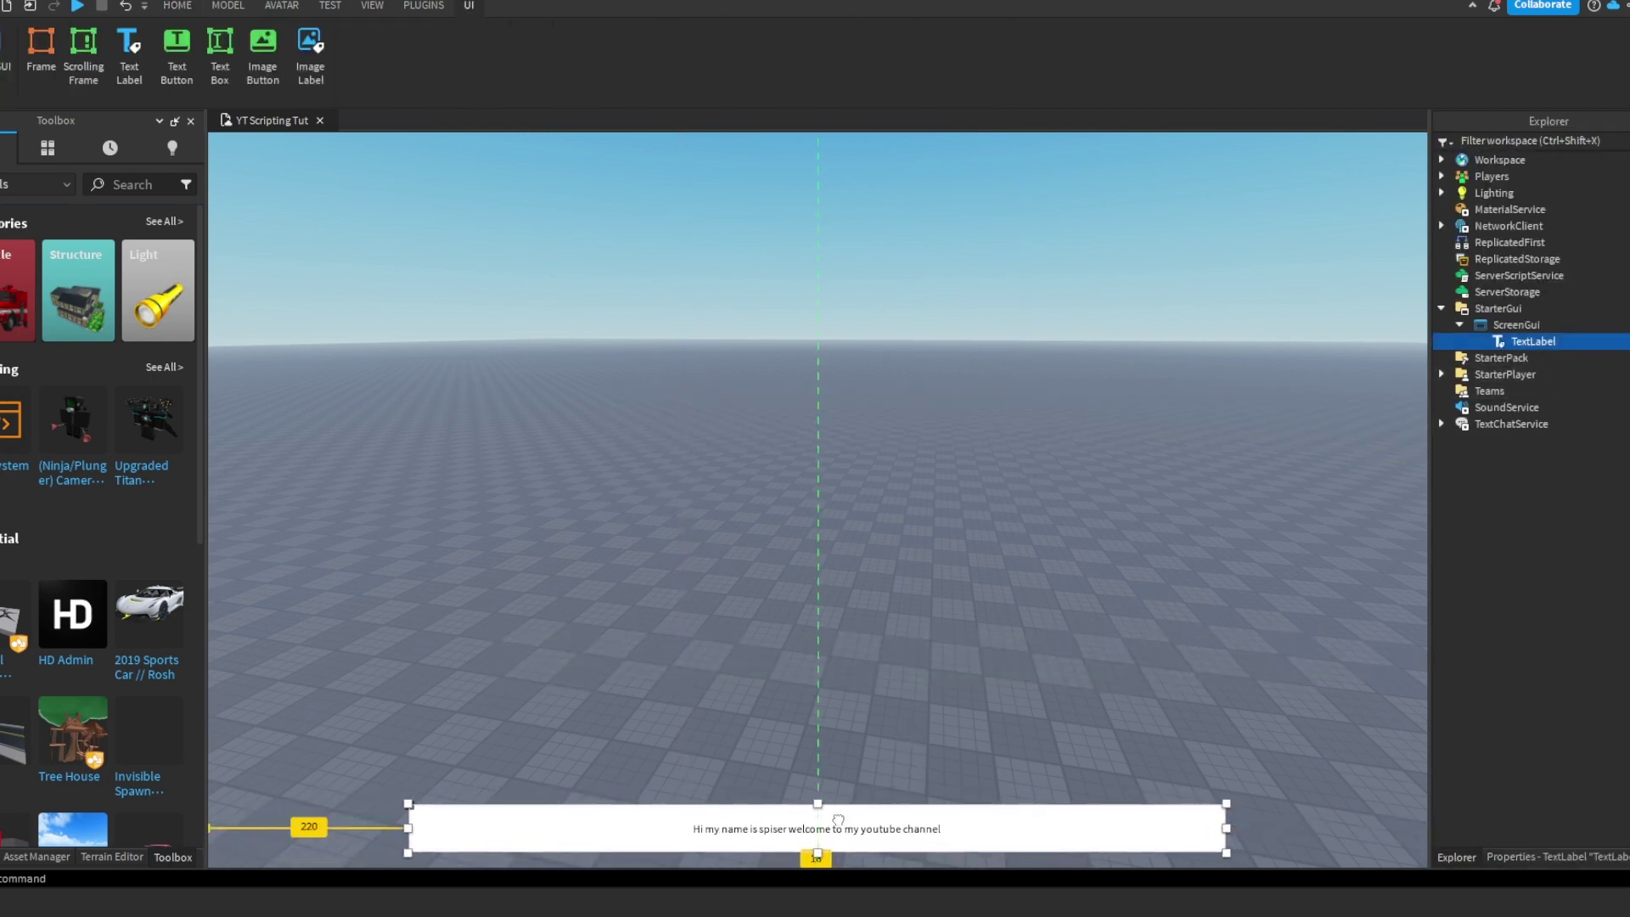
- Set the TextLabel's BackgroundTransparency to 1
left_click(1557, 857)
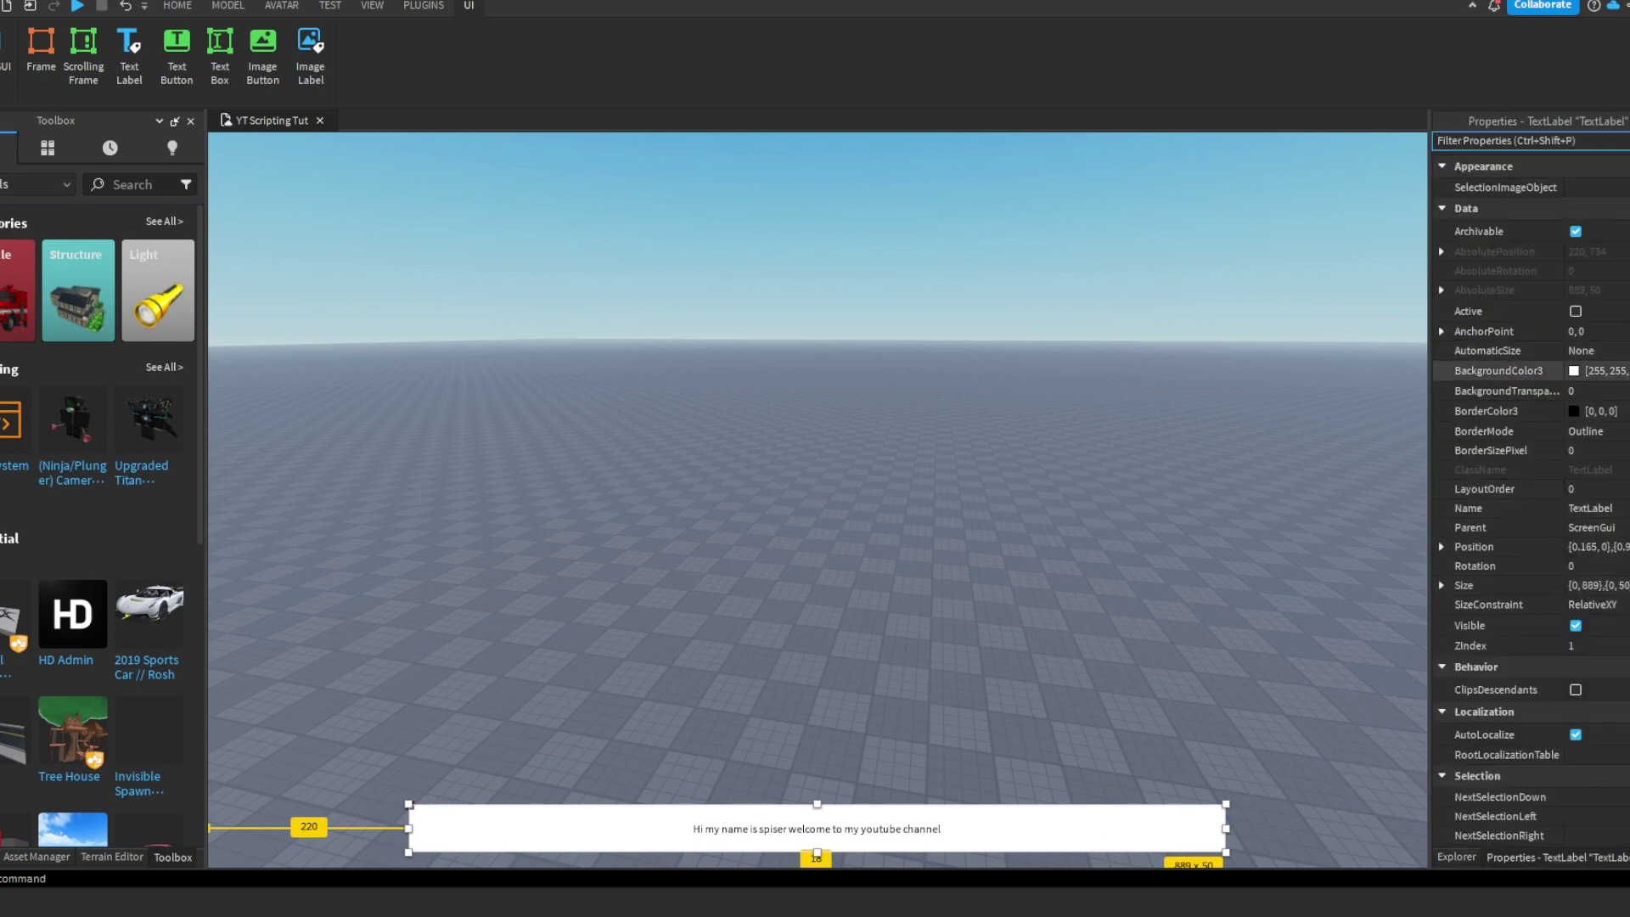
left_click(1591, 391)
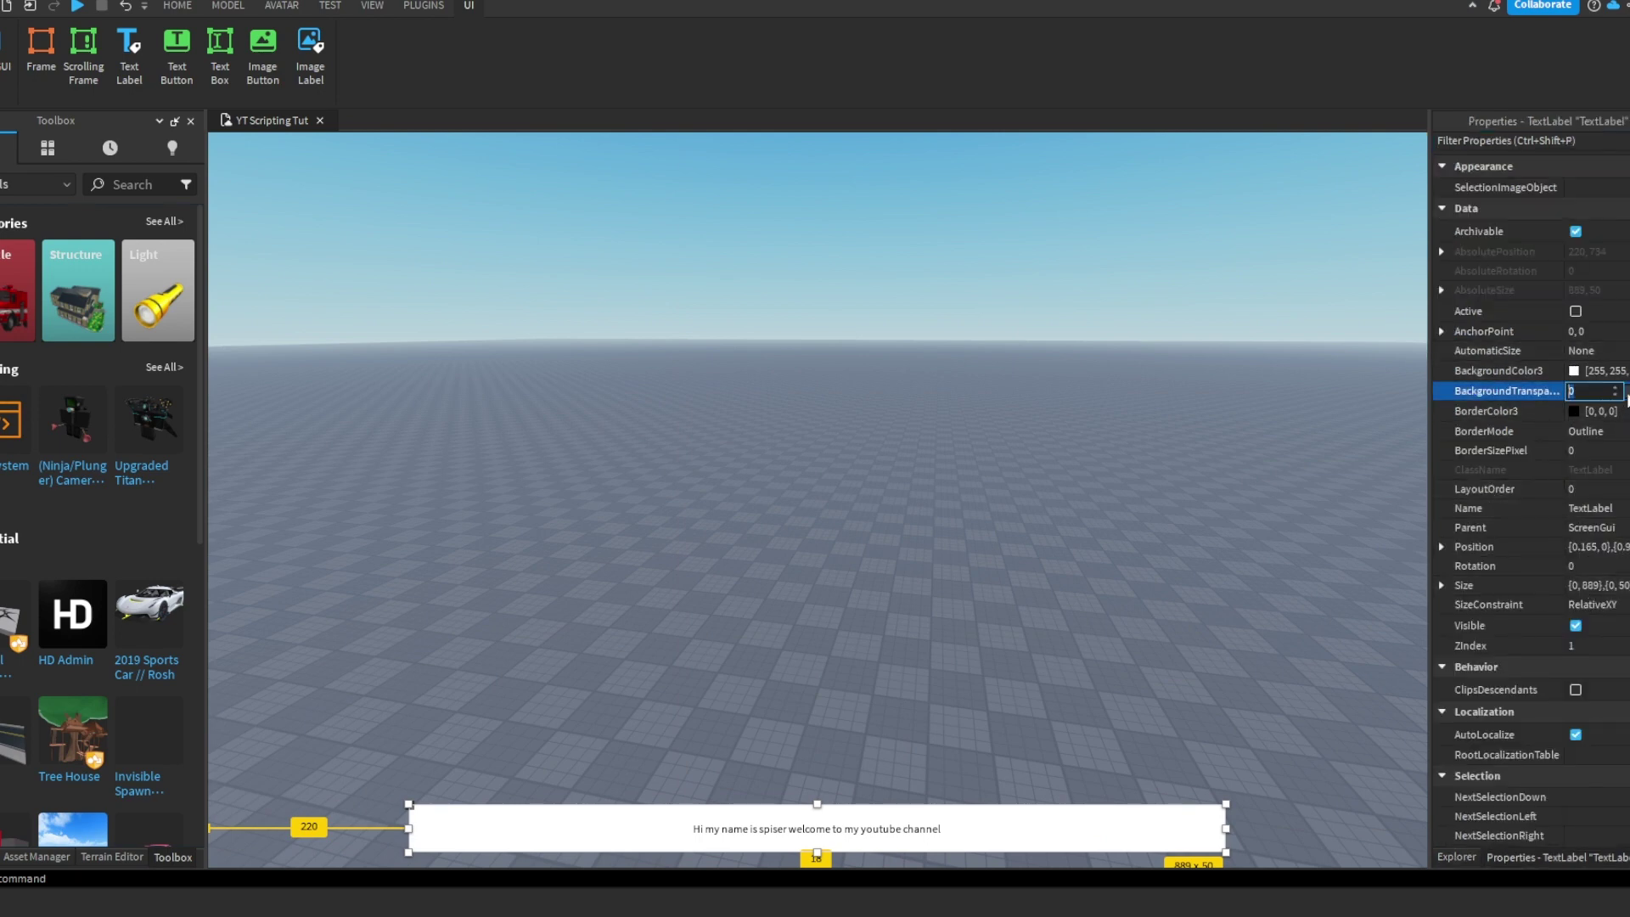
type("1")
key("Return")
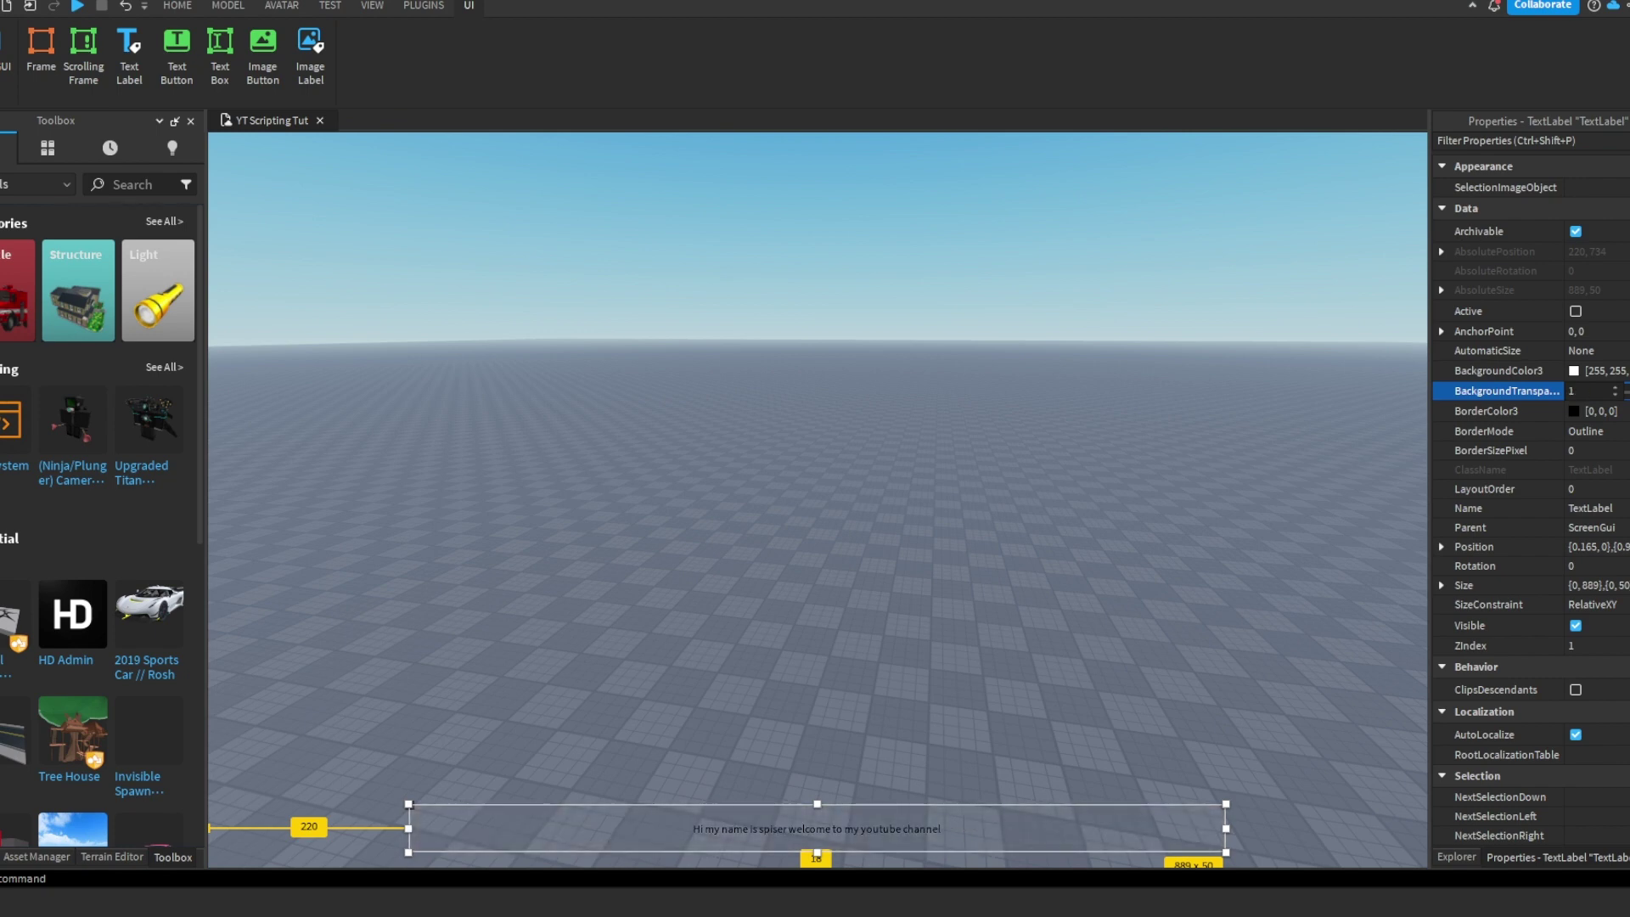
left_click(1454, 857)
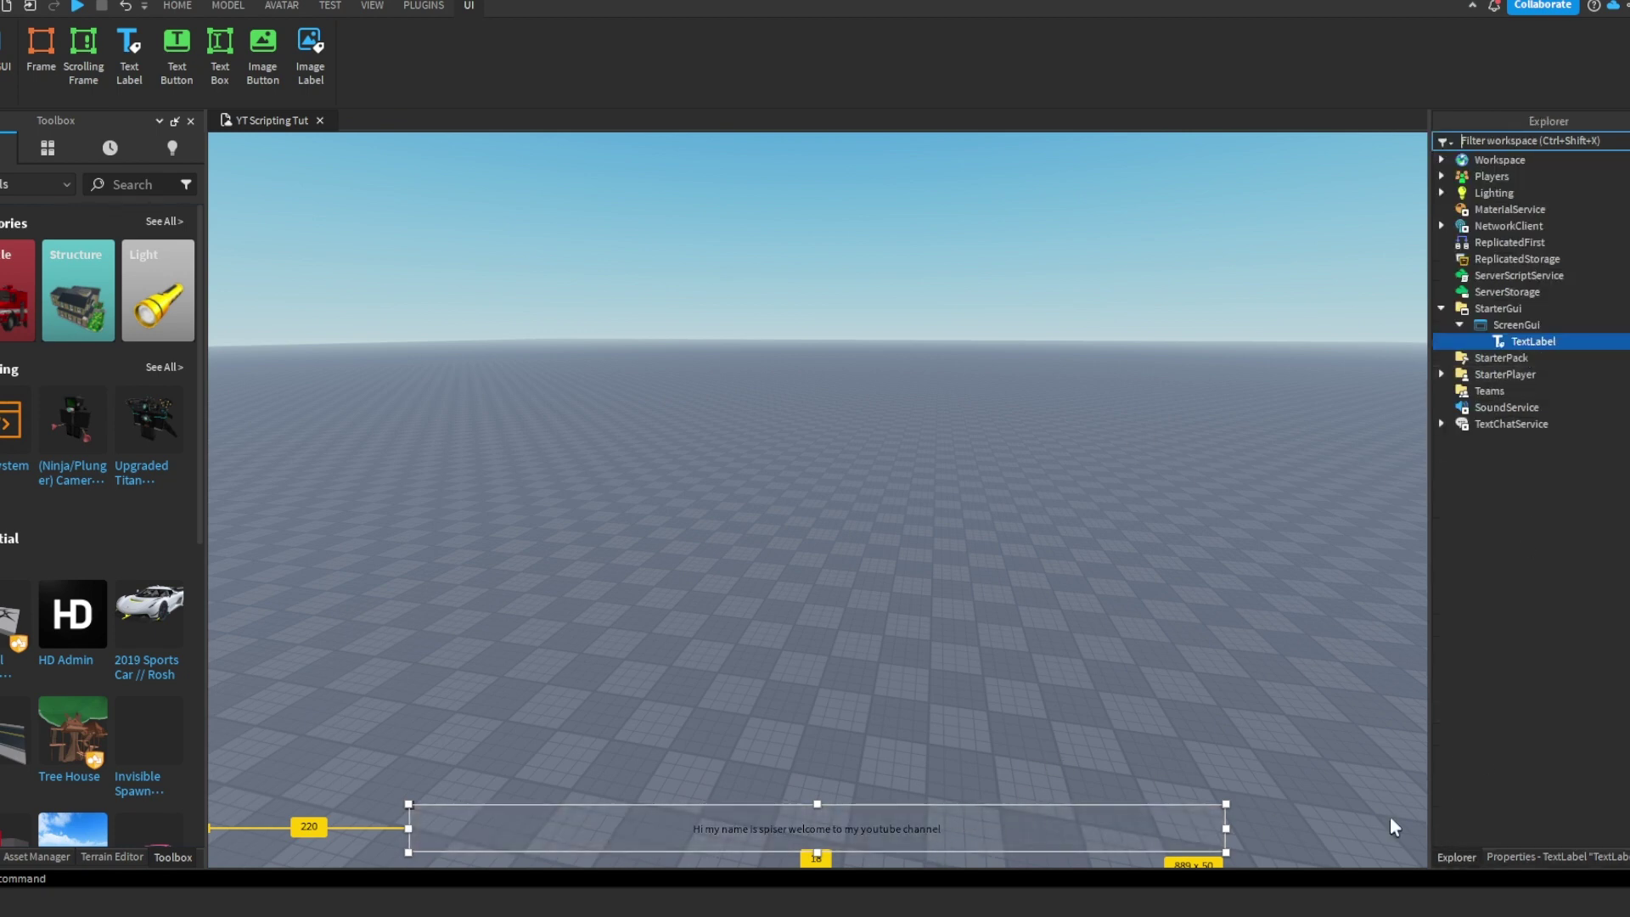
left_click(1487, 856)
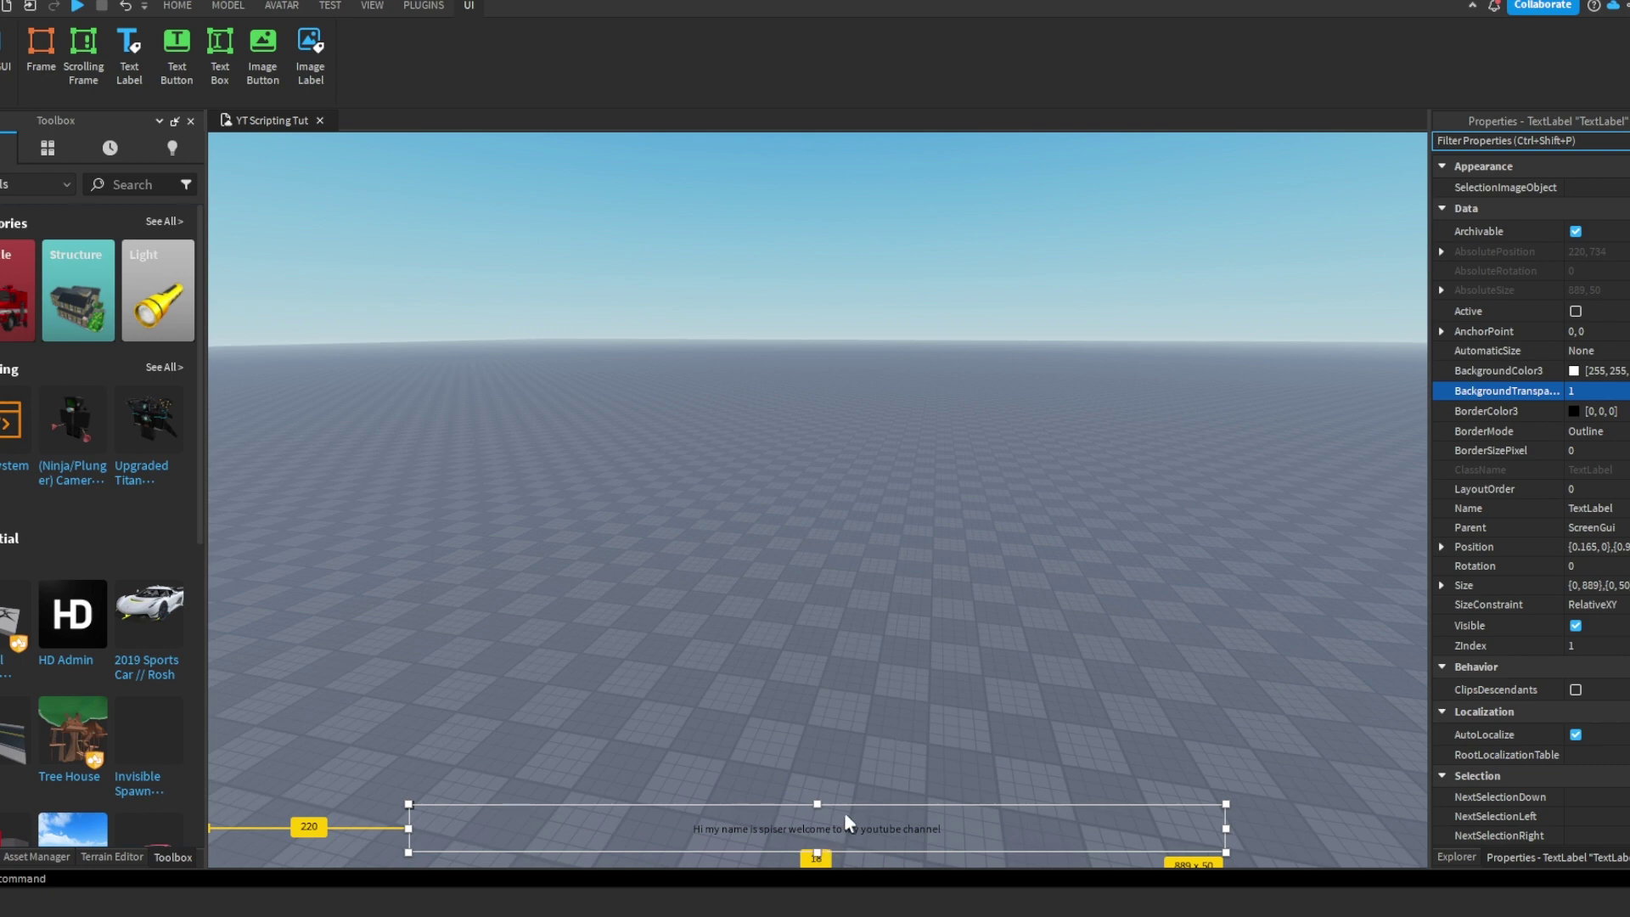
- Turn on TextScaled for the TextLabel, switching it off once to compare before leaving it on
scroll(1613, 629, "down", 10)
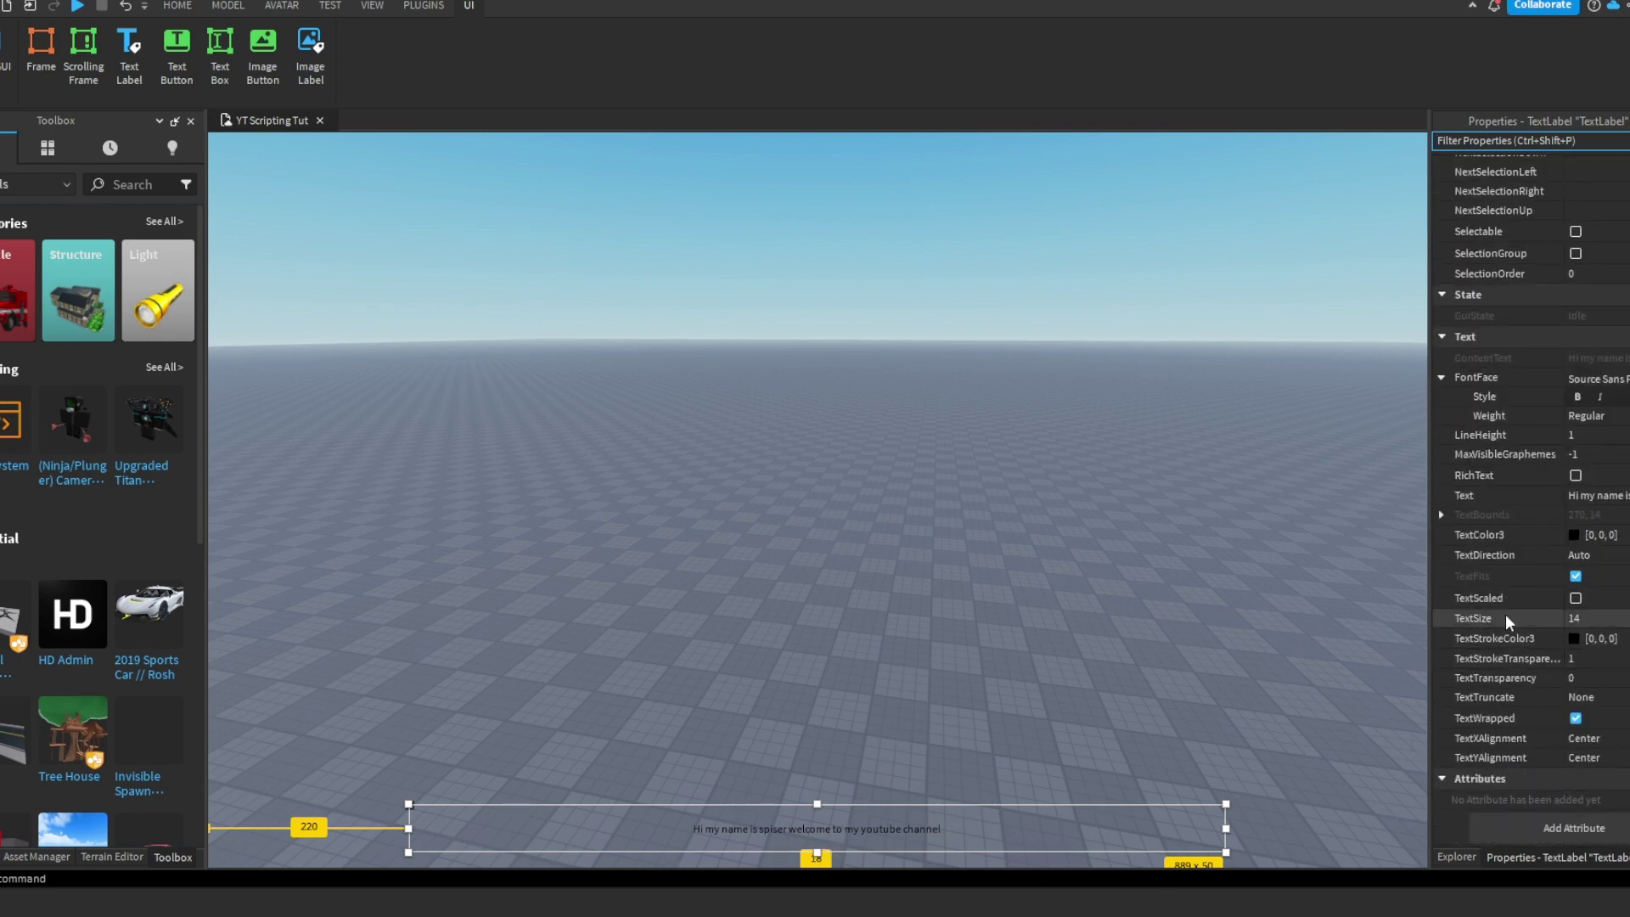
left_click(1576, 599)
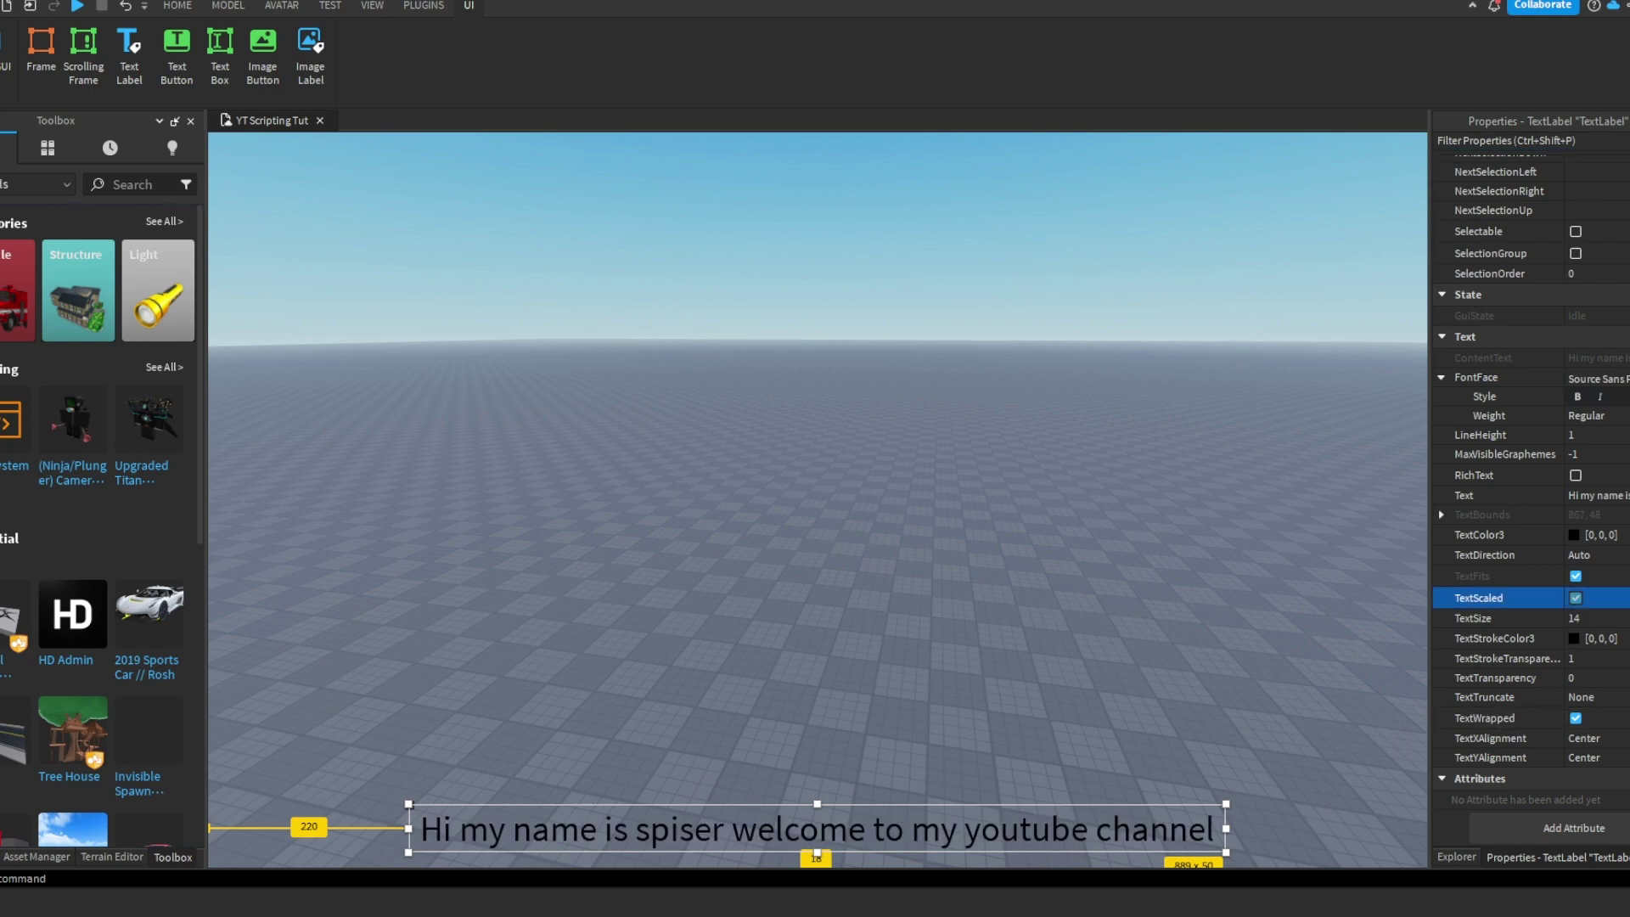
left_click(1595, 600)
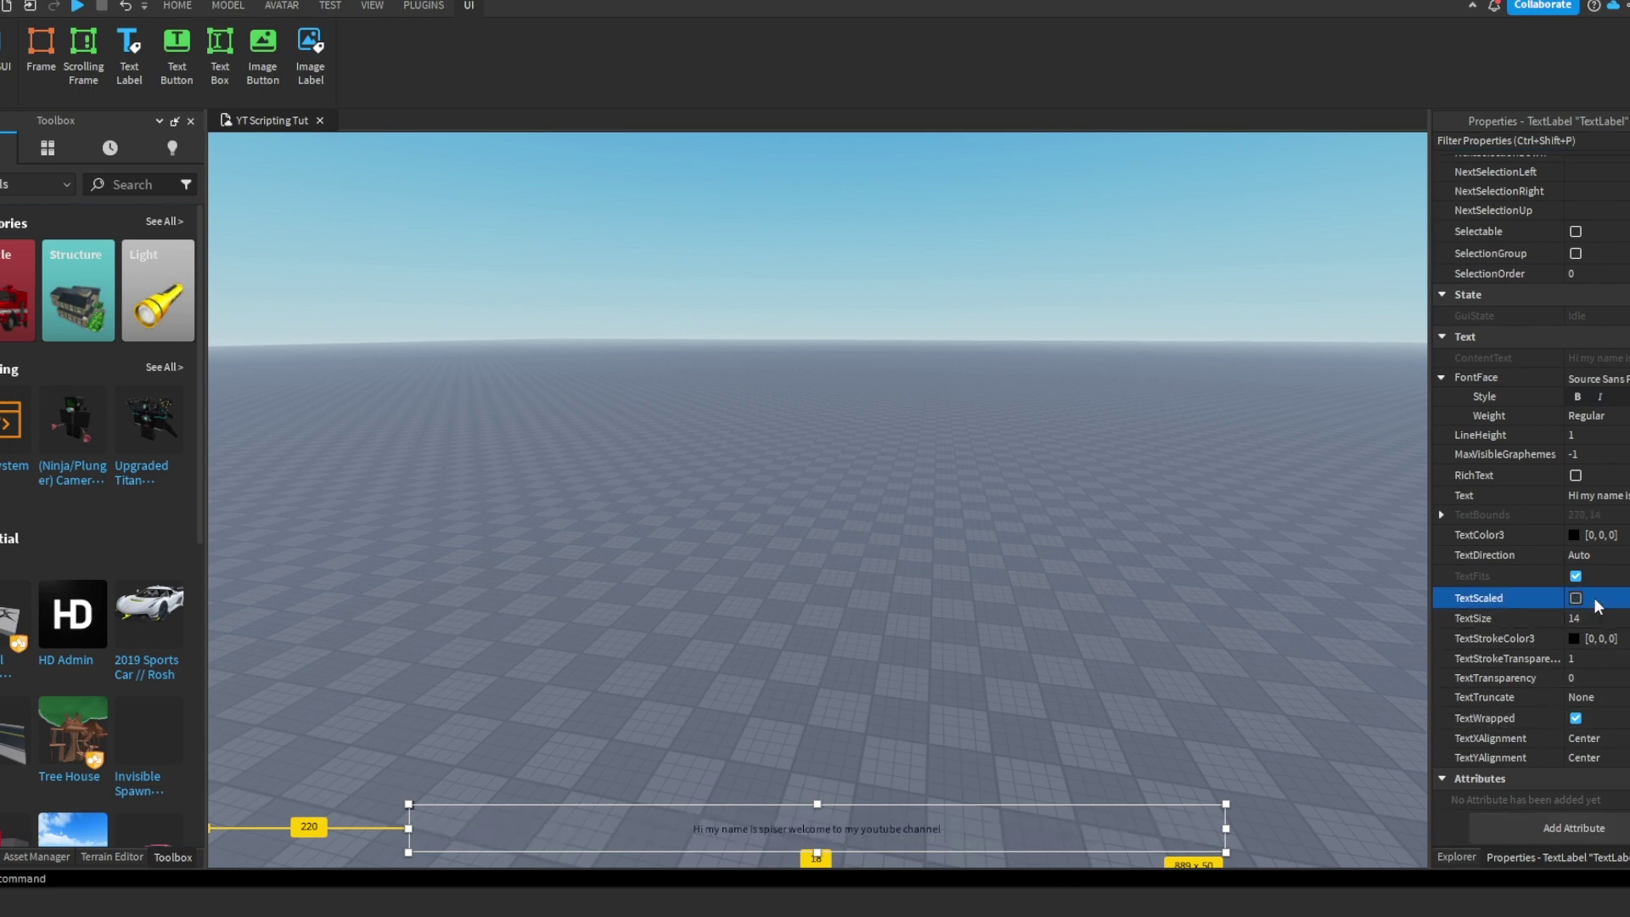
left_click(1576, 599)
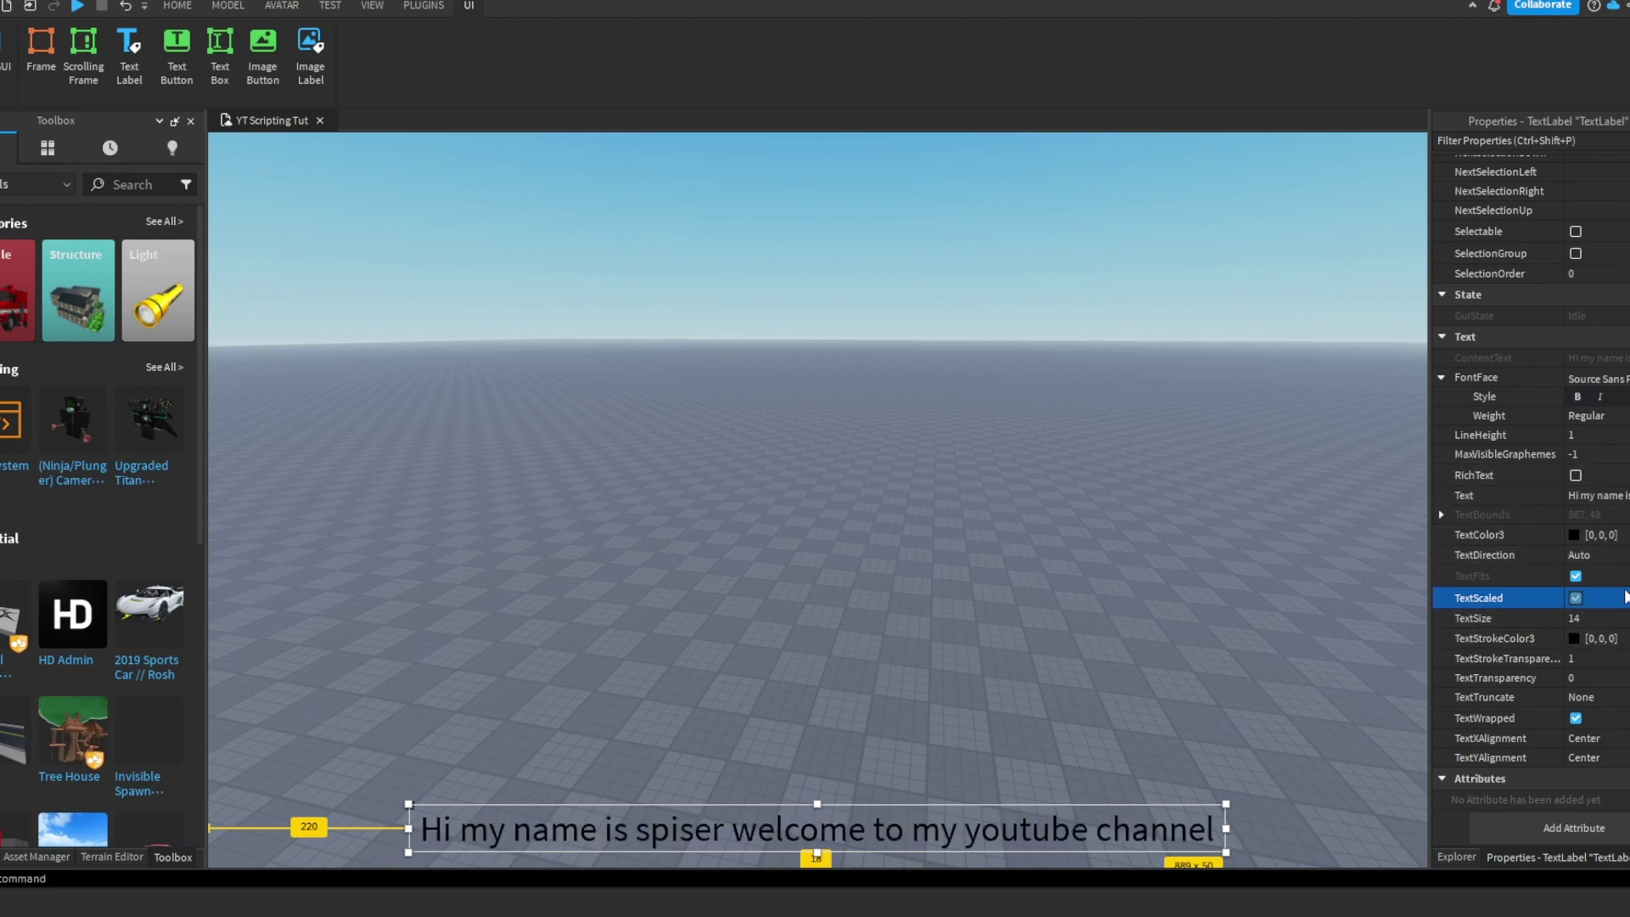
- Try to set the TextLabel's TextSize to 15 with TextScaled on
left_click(1592, 620)
type("15")
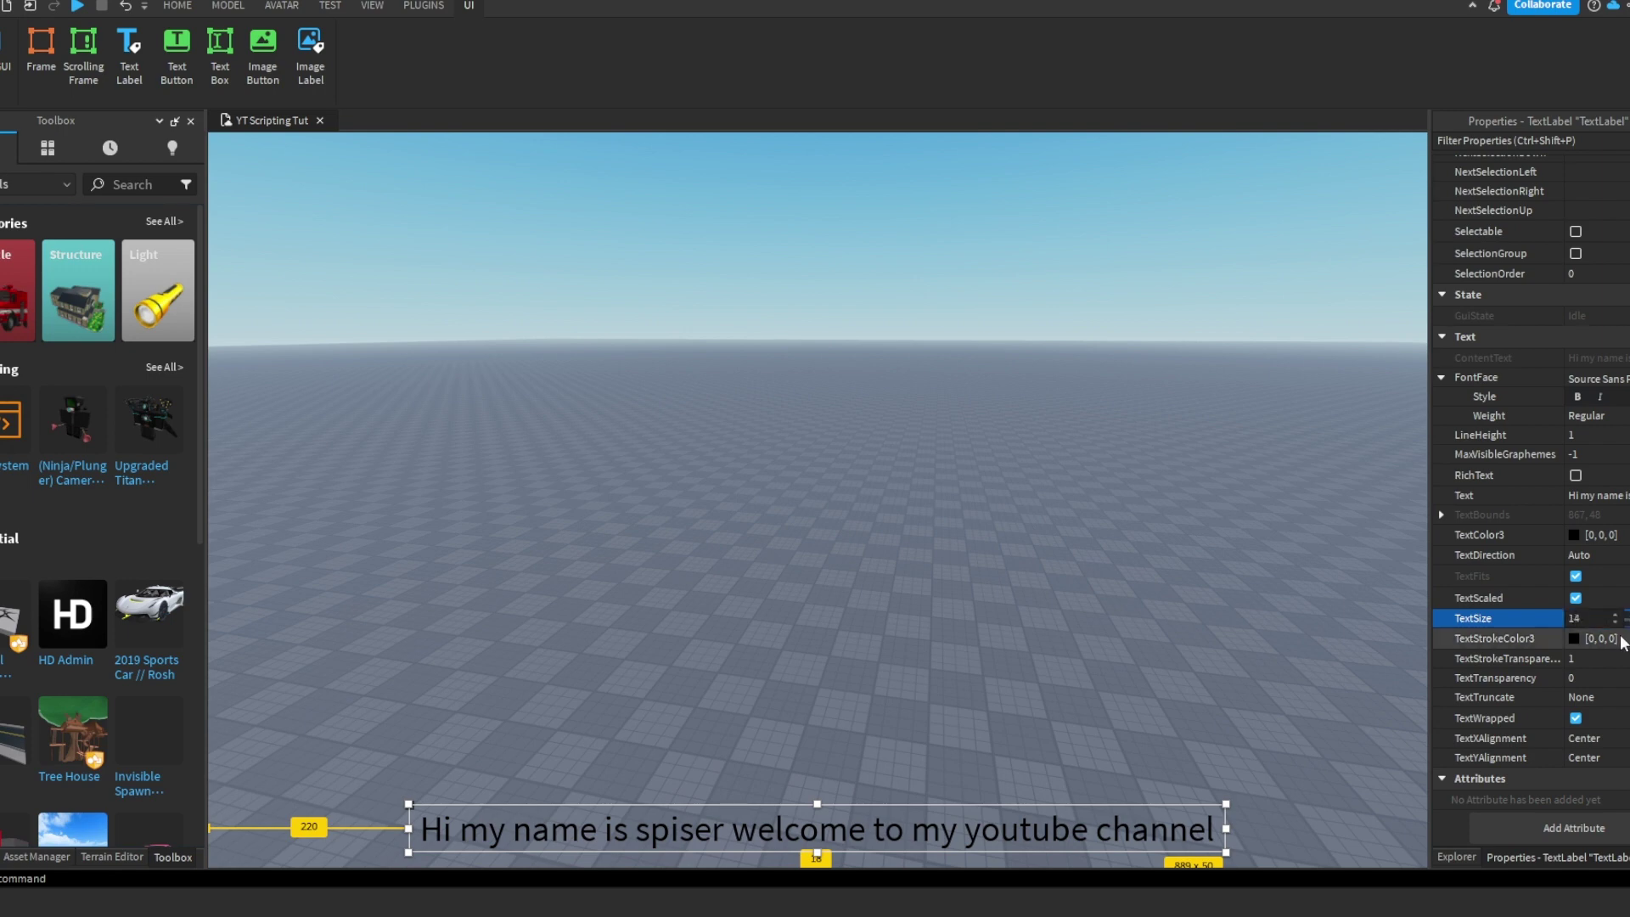
left_click(948, 847)
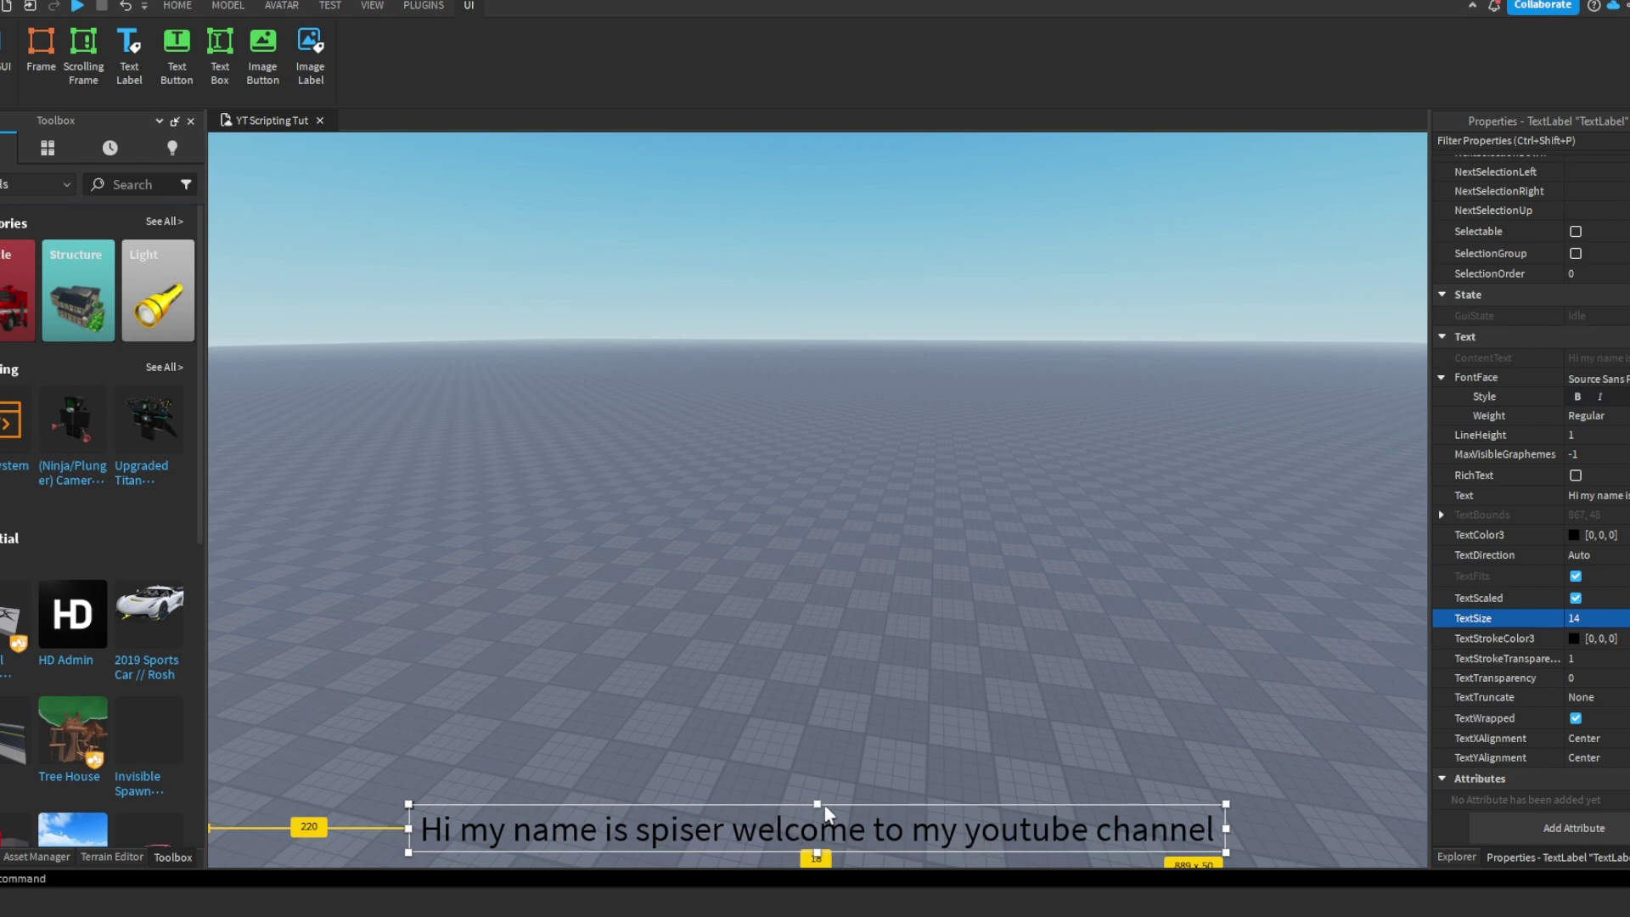
- Increase the TextLabel's height to about 55 pixels and open the colour picker for its TextColor3
left_click_drag(818, 807, 854, 800)
left_click(1594, 659)
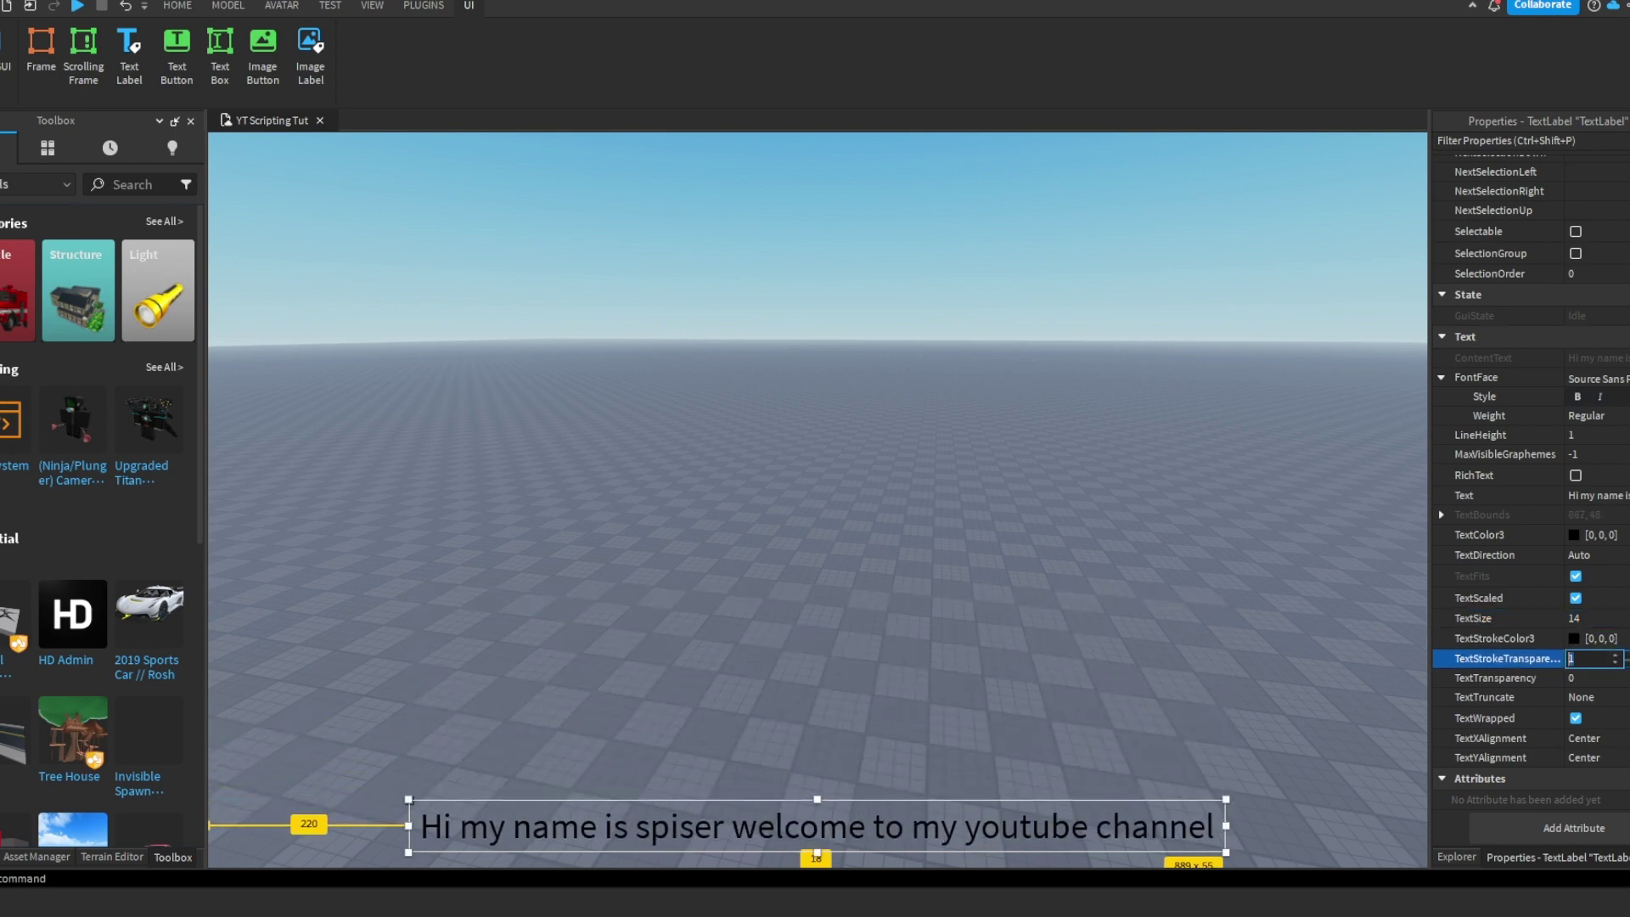
left_click(1575, 535)
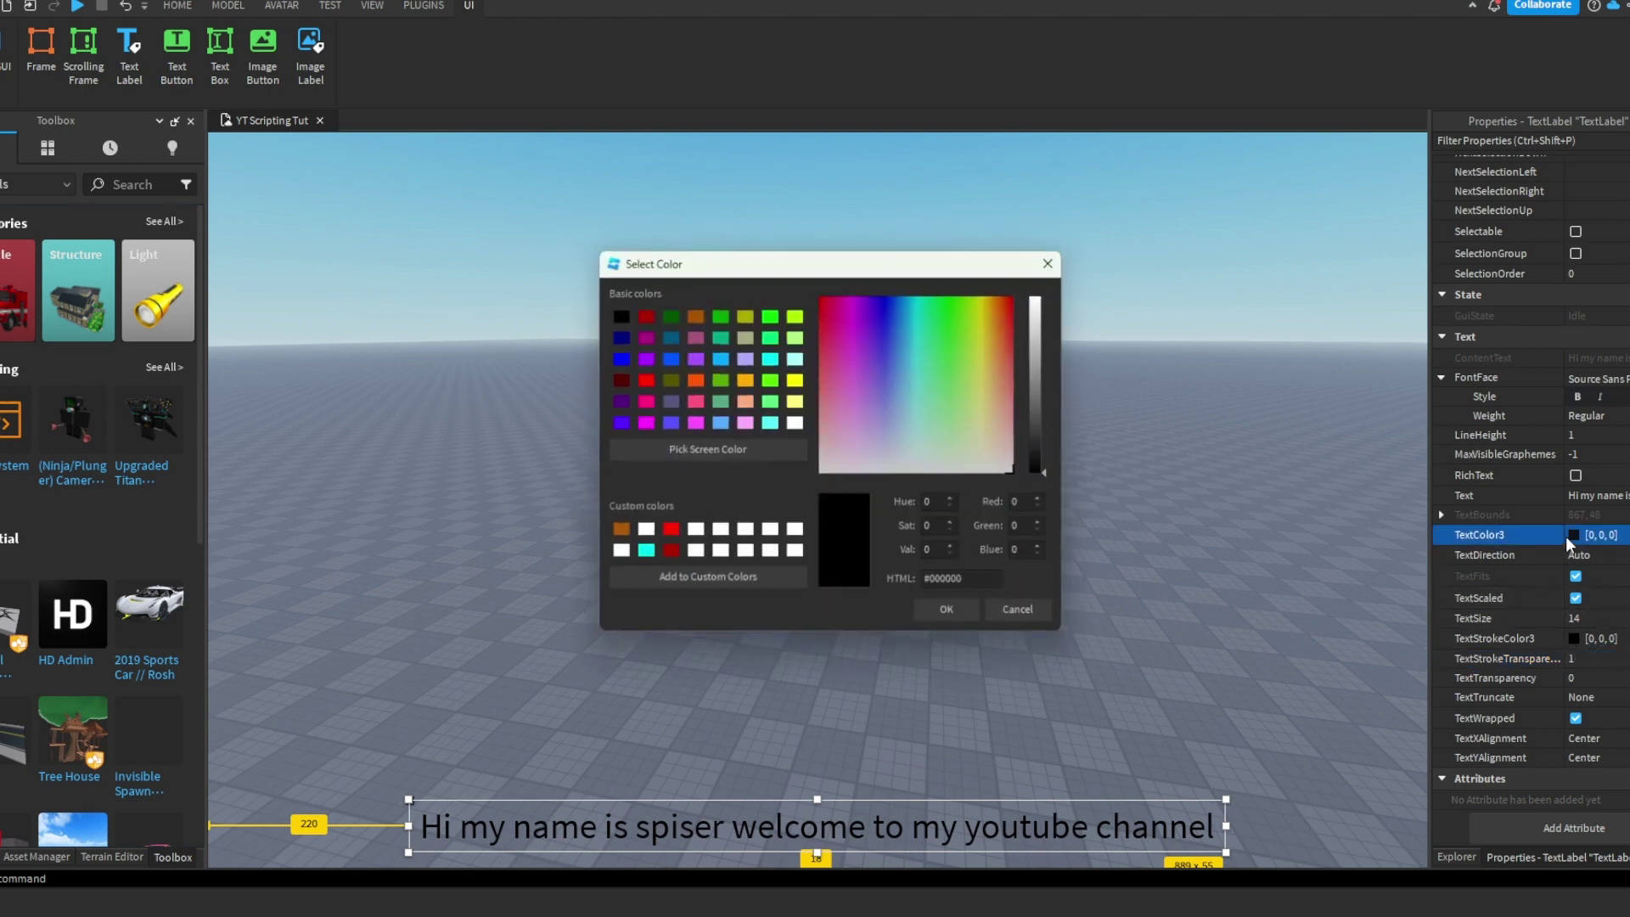
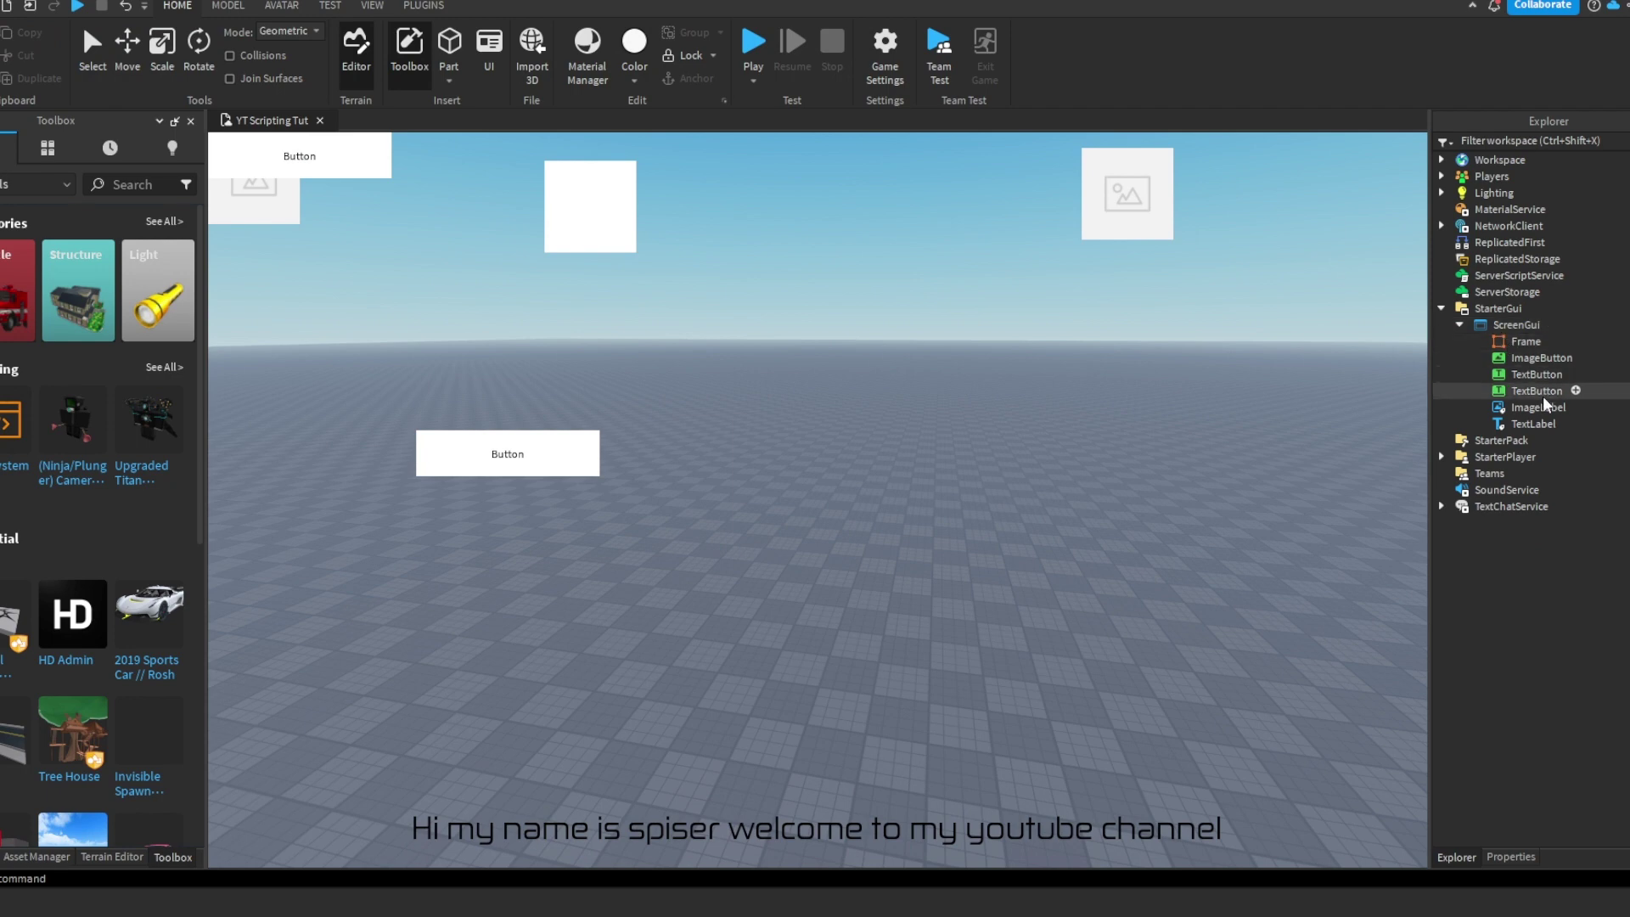
- Insert a ScrollingFrame into the ScreenGui and move it about 335 pixels from the viewport's top and 192 from its right edge
left_click(1556, 325)
type("sc")
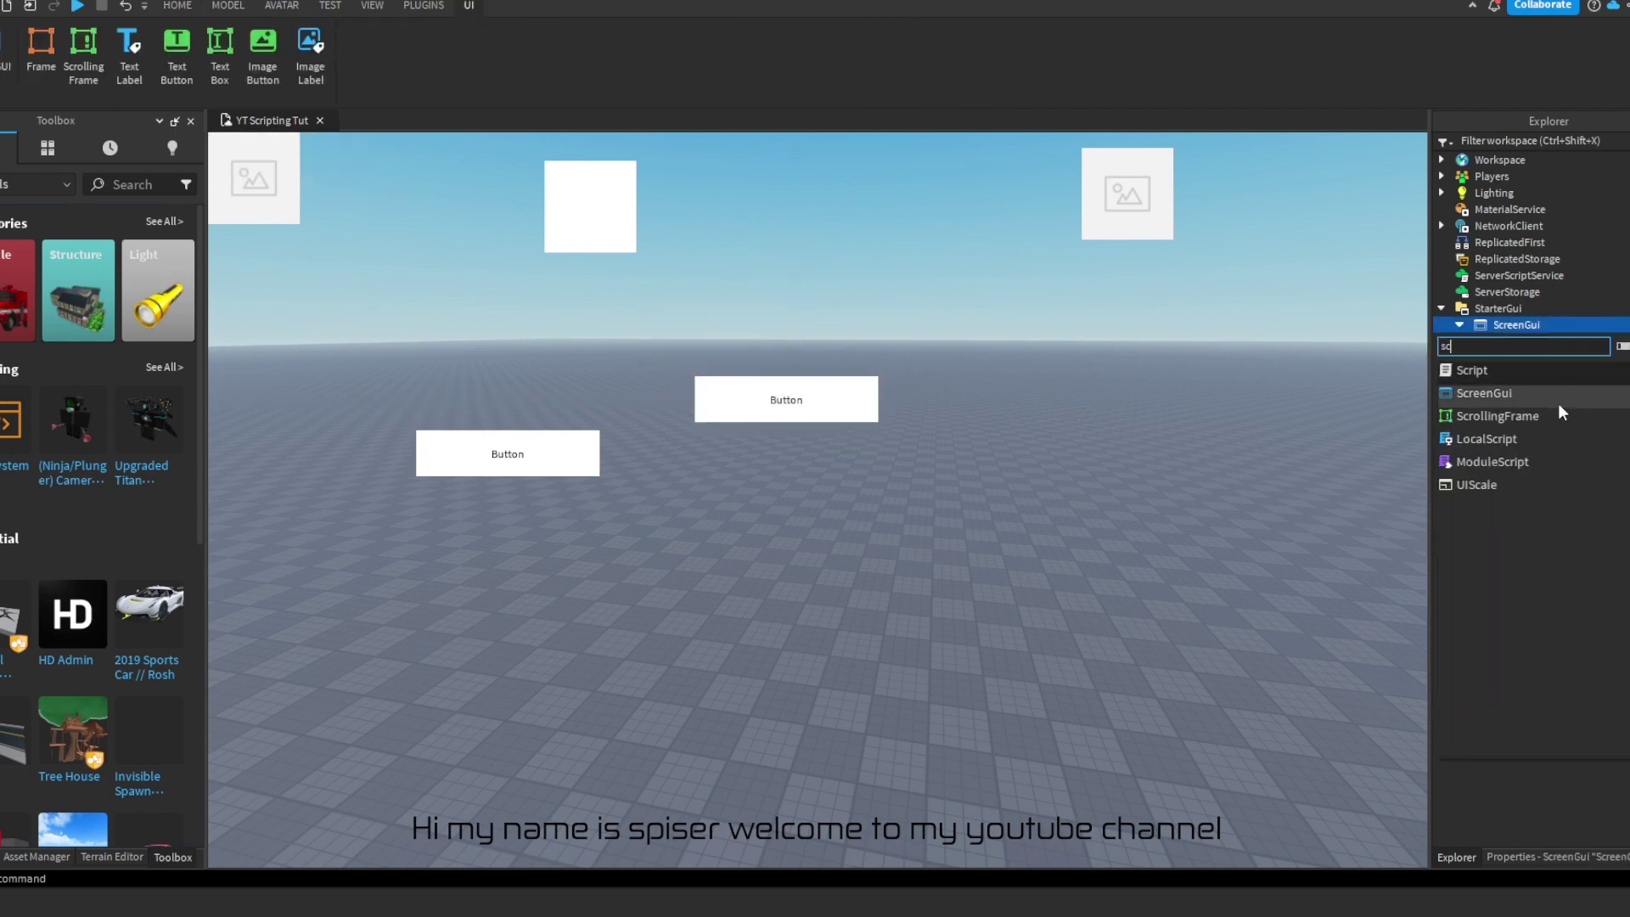
left_click(1559, 420)
left_click(258, 162)
left_click_drag(257, 161, 1208, 468)
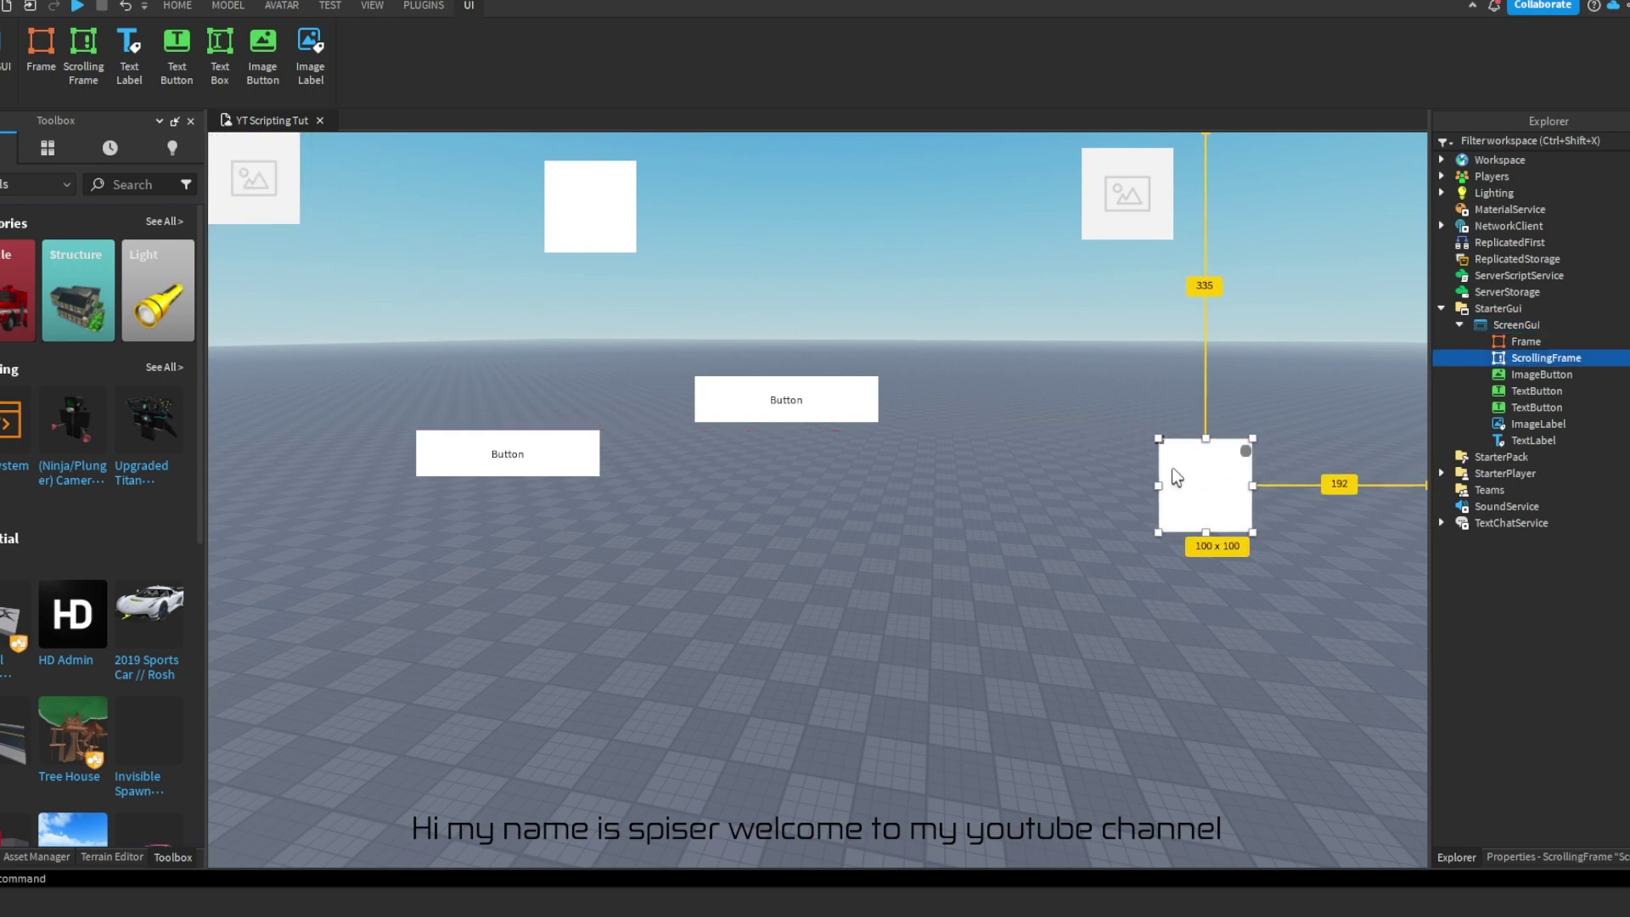
left_click(868, 824)
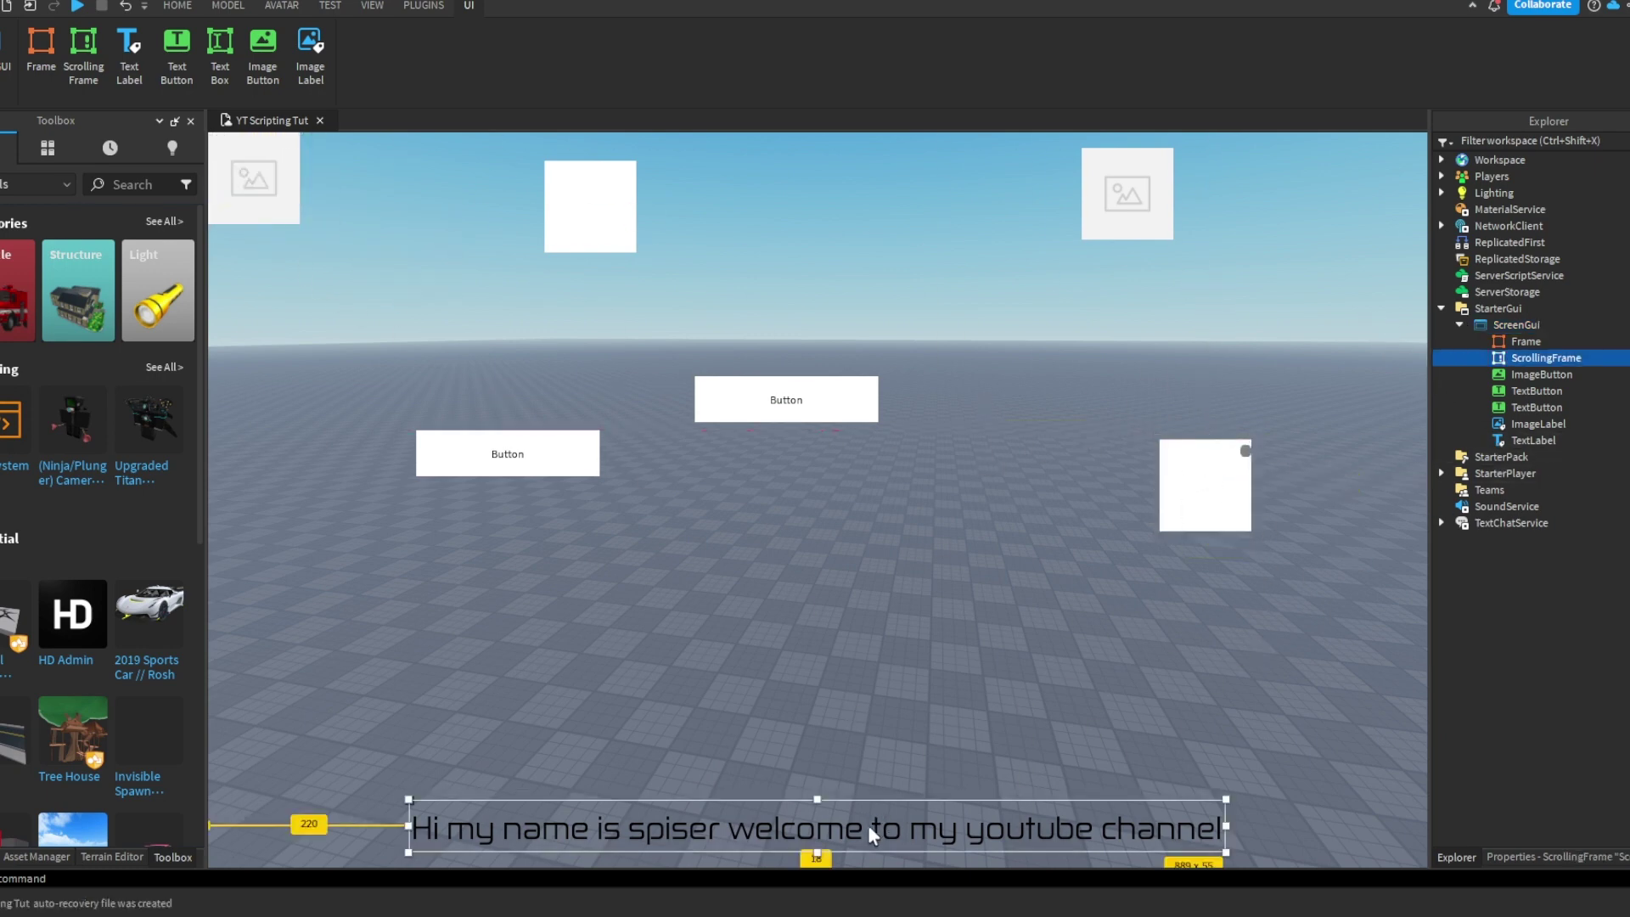
left_click(1273, 700)
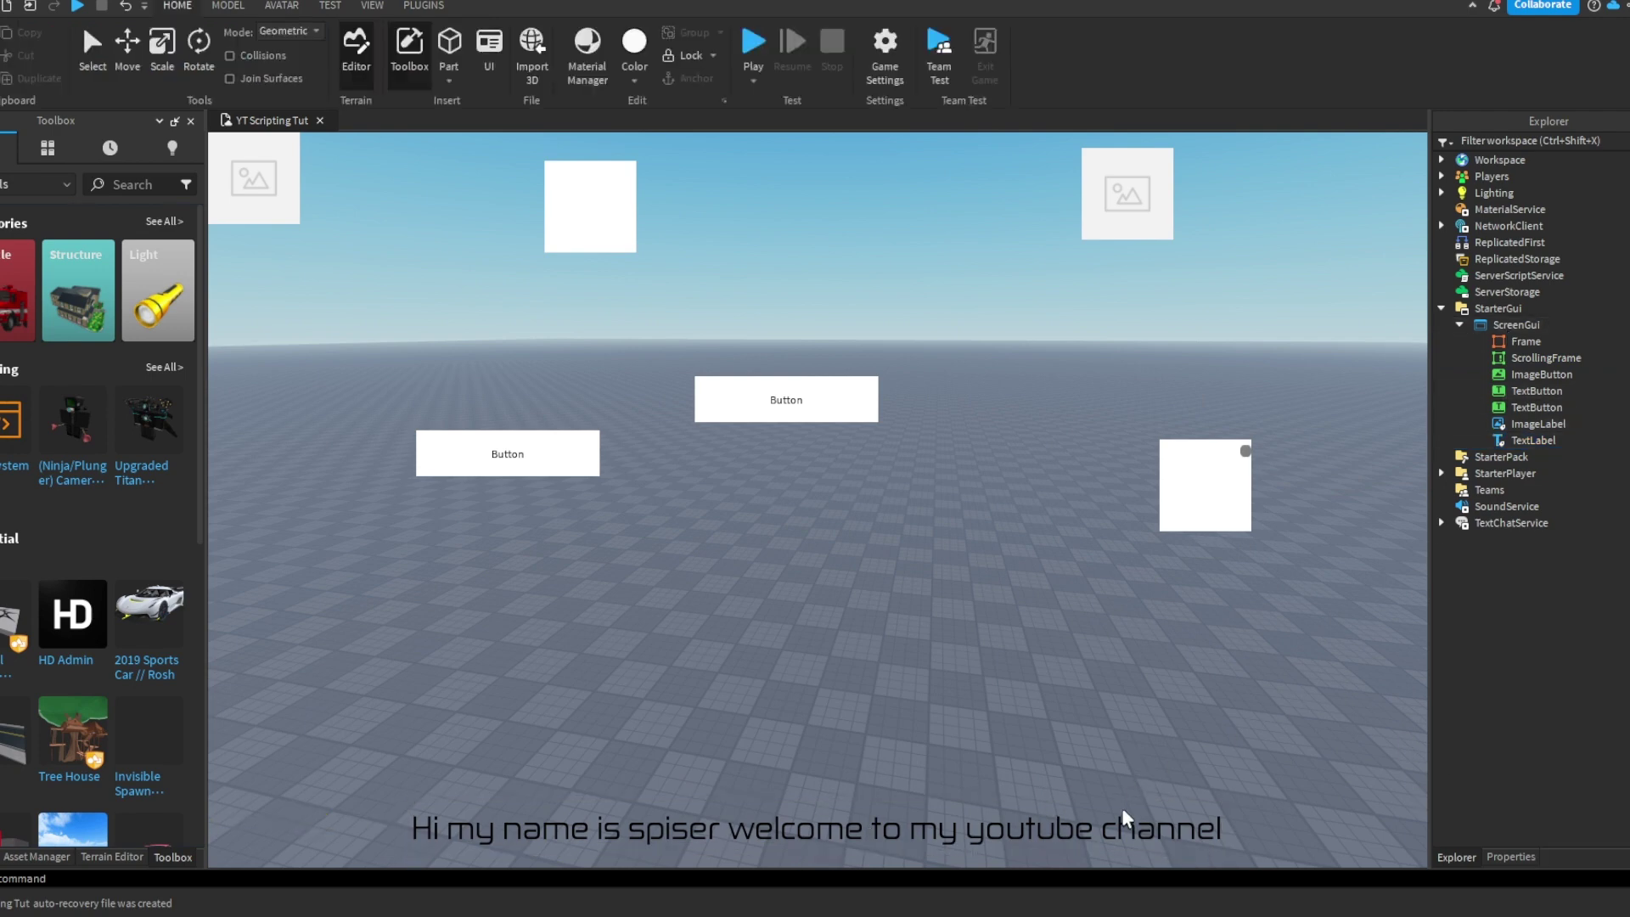
- Move the ImageButton slightly away from the viewport's upper-left corner, to about position 38, 31
left_click(1511, 424)
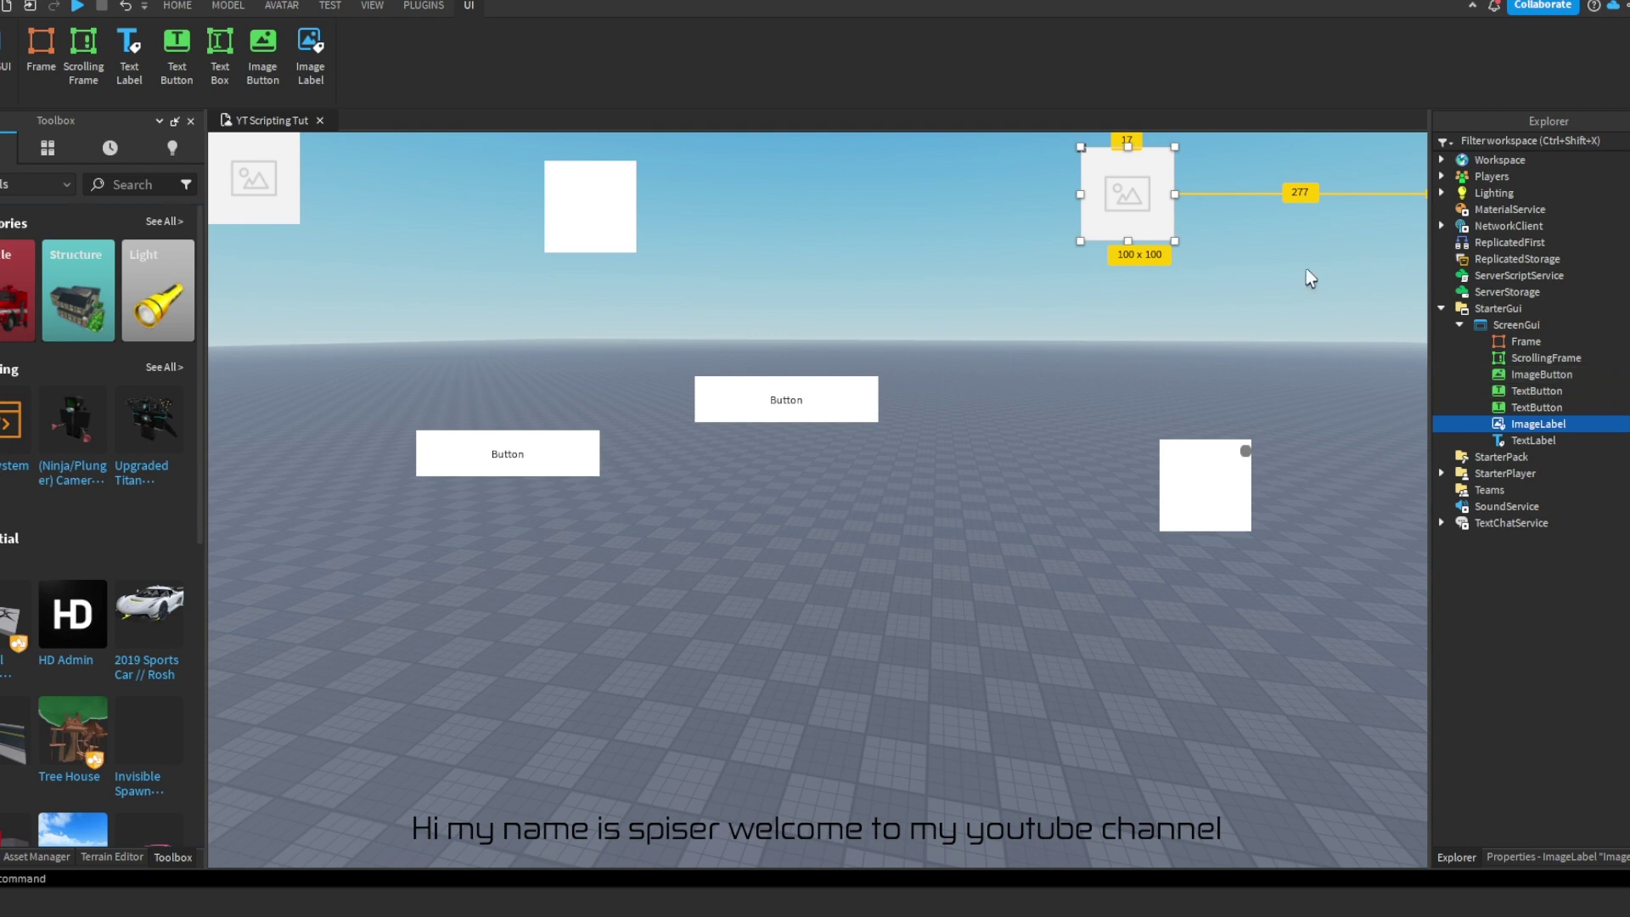
left_click(313, 167)
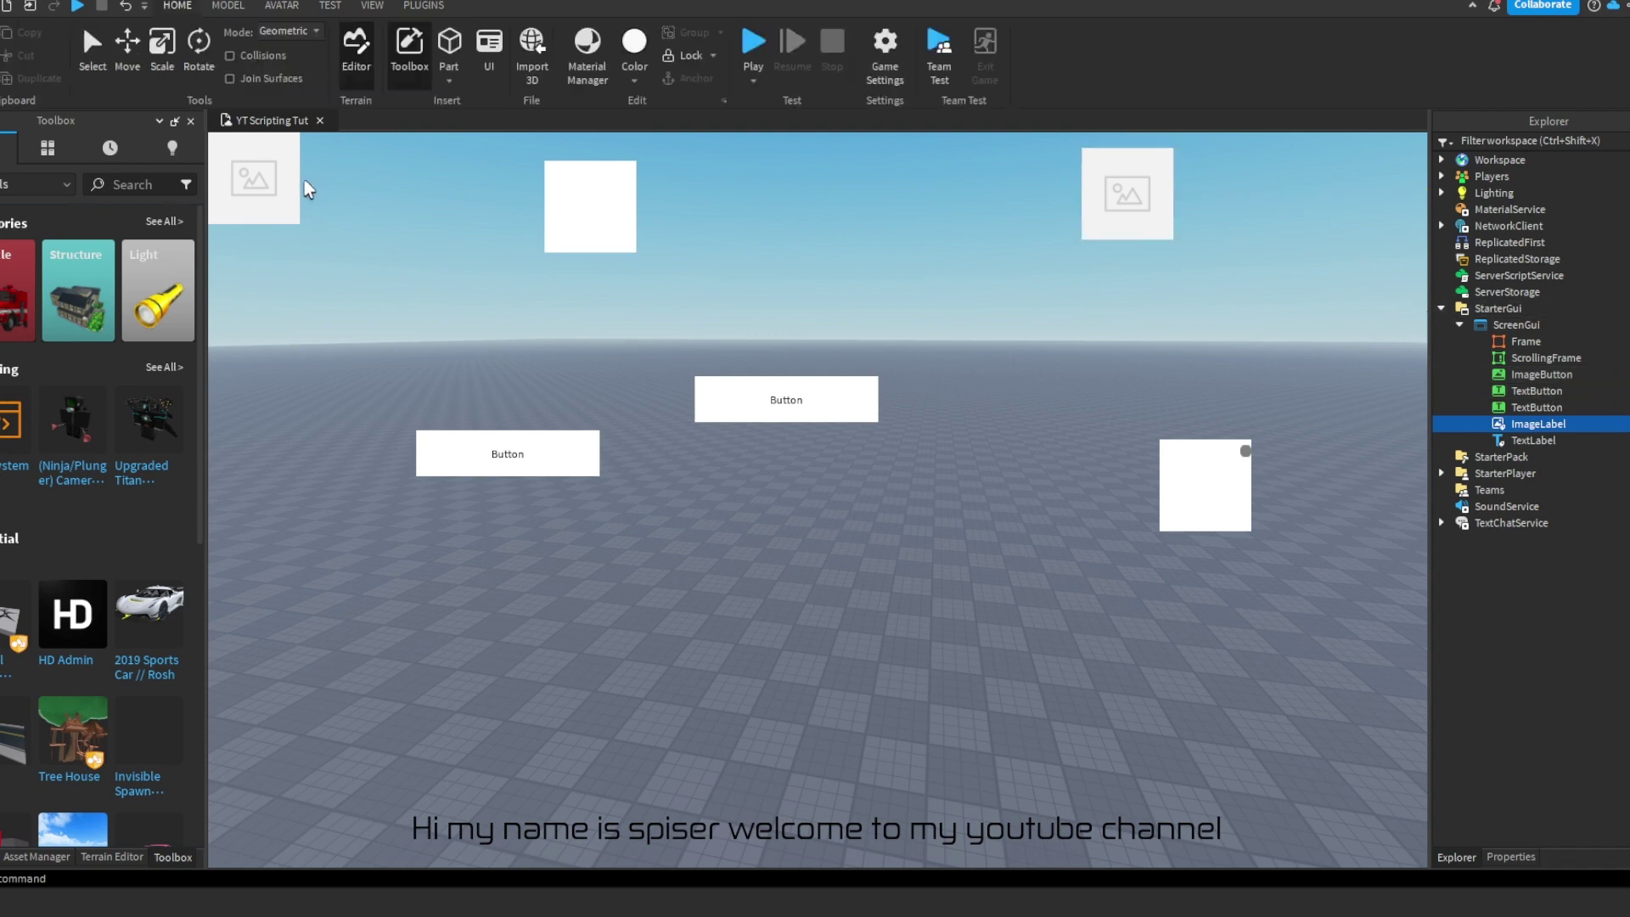
left_click(1465, 374)
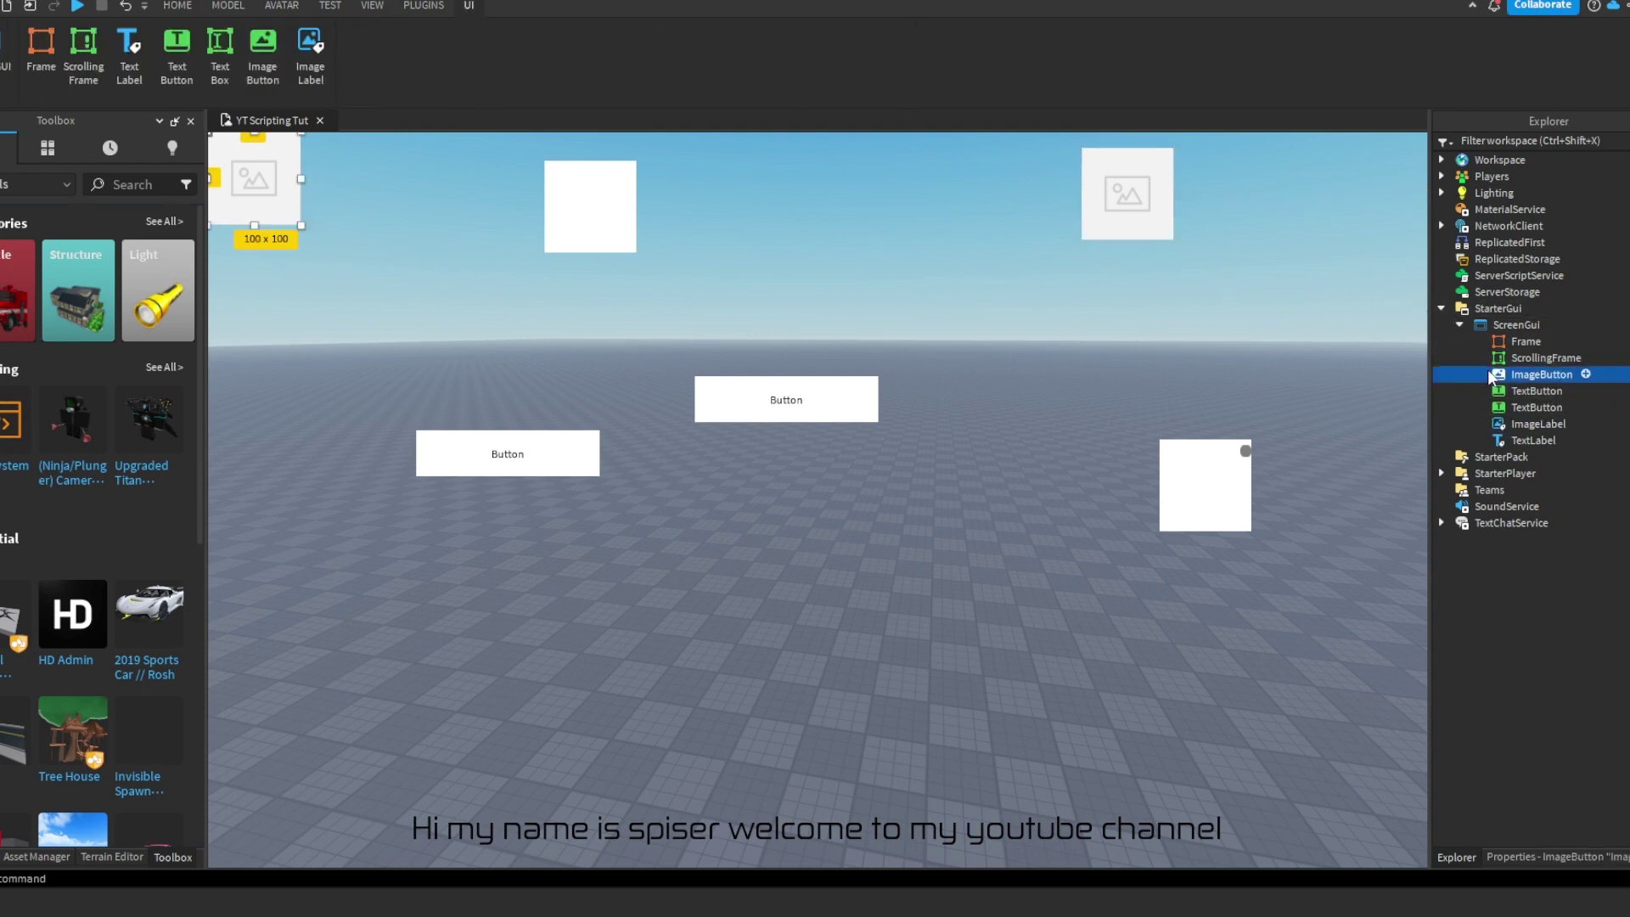
left_click_drag(254, 178, 288, 207)
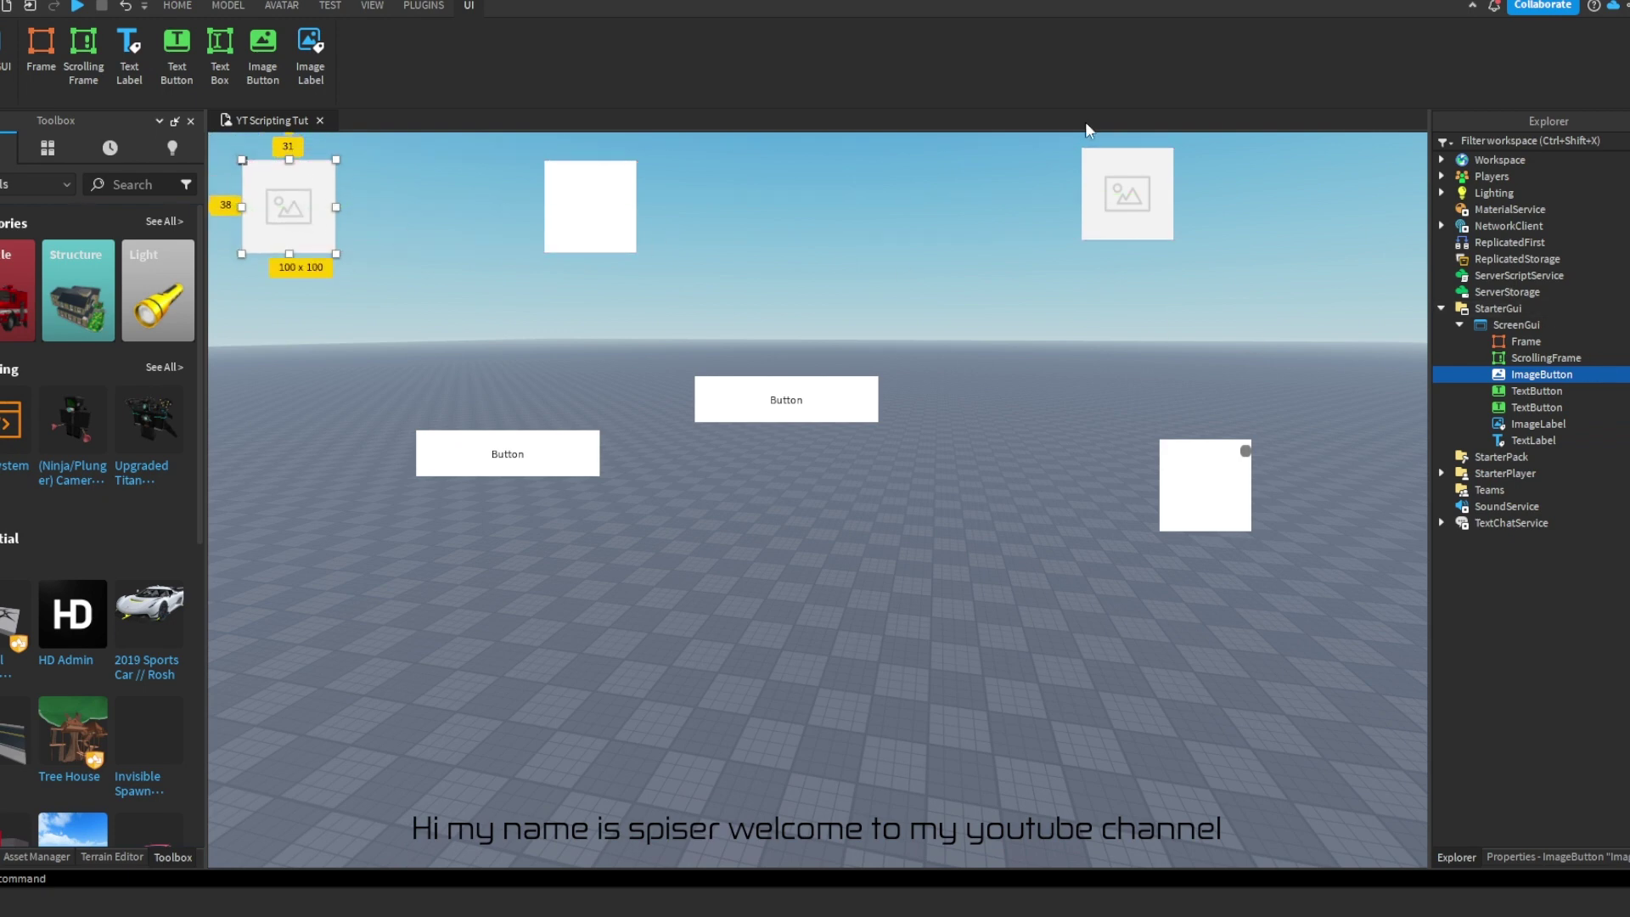
- Select the ImageLabel and examine its properties, from the image settings to the background settings
left_click(1091, 190)
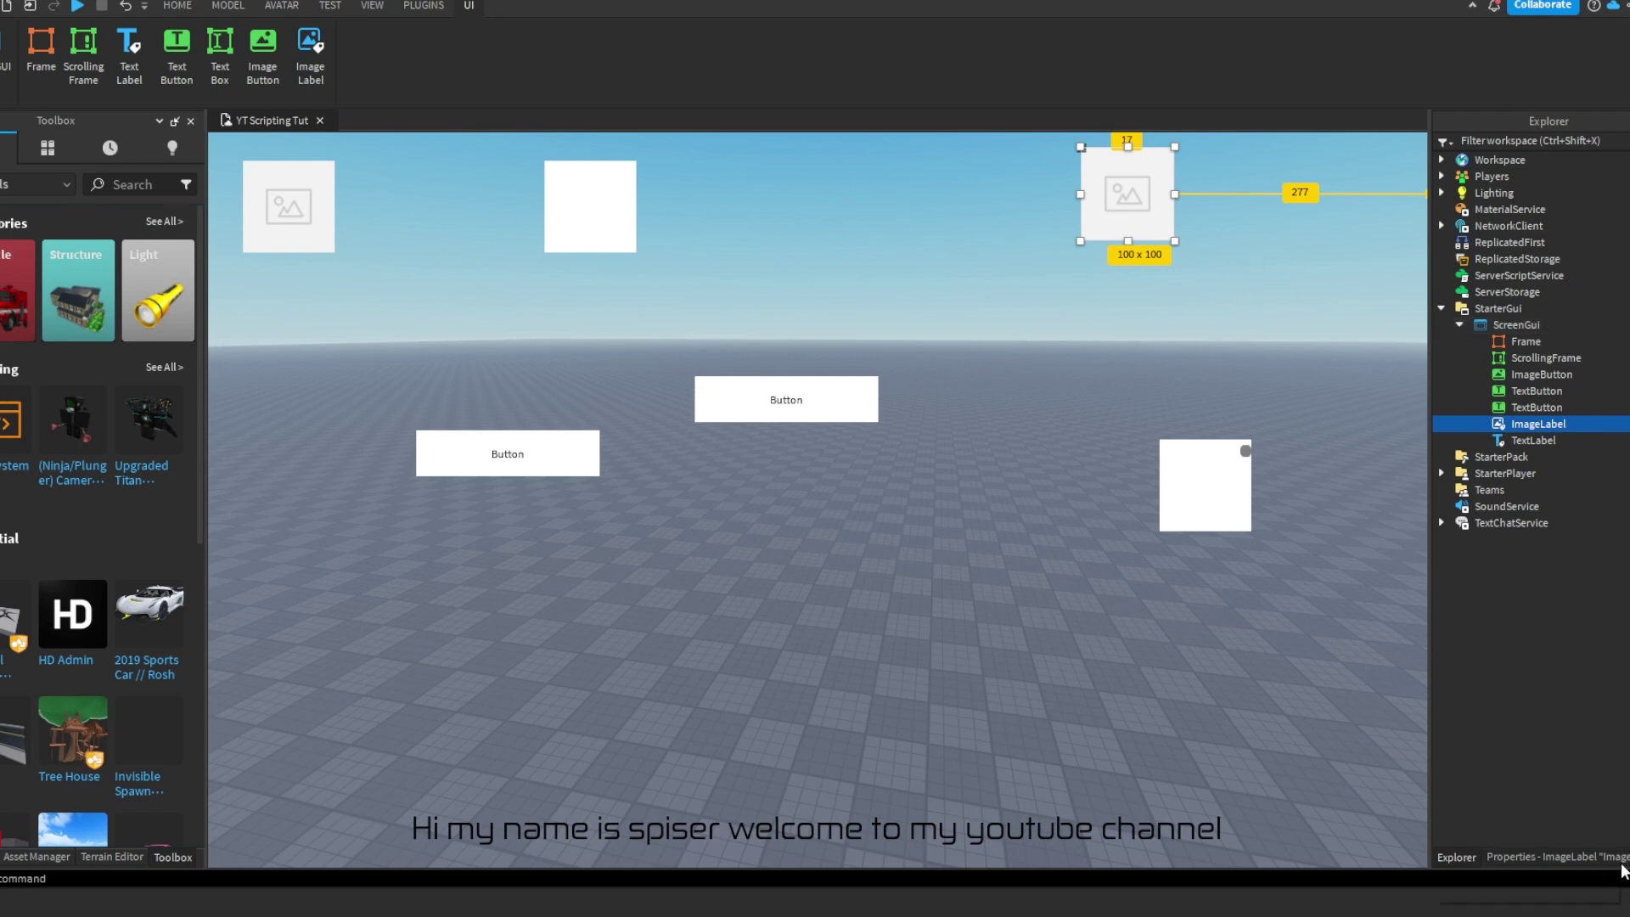
left_click(1554, 858)
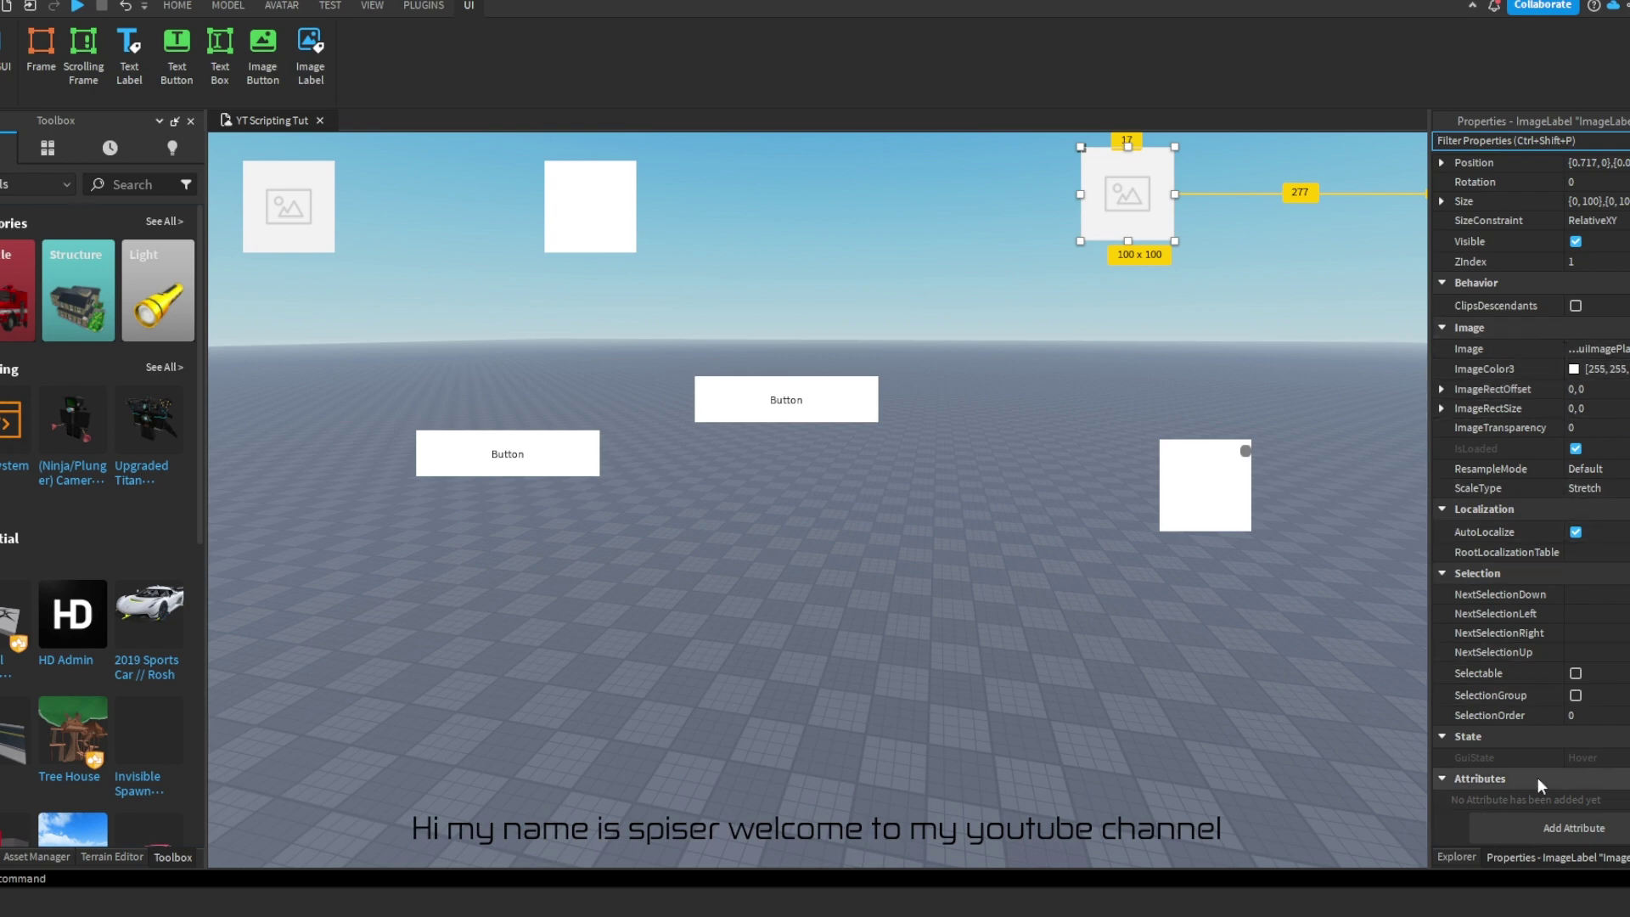
scroll(1537, 777, "up", 5)
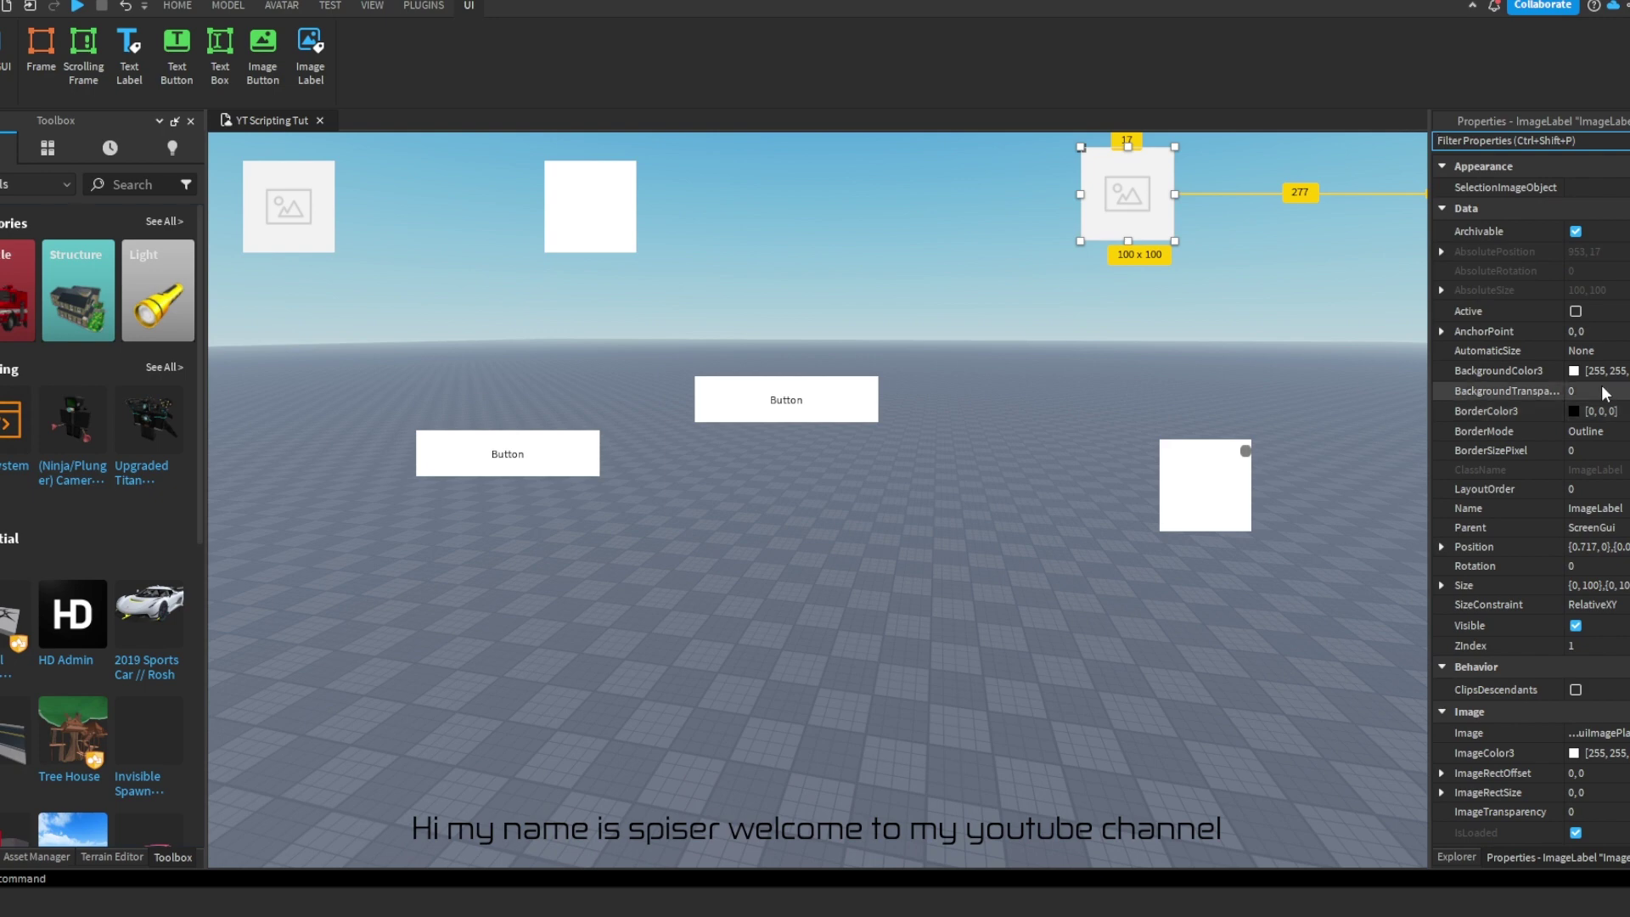
- Switch to Creator Hub in the browser and review the configuration page of the decal Play Icon For Secrets Of The Tropical
scroll(1529, 424, "down", 5)
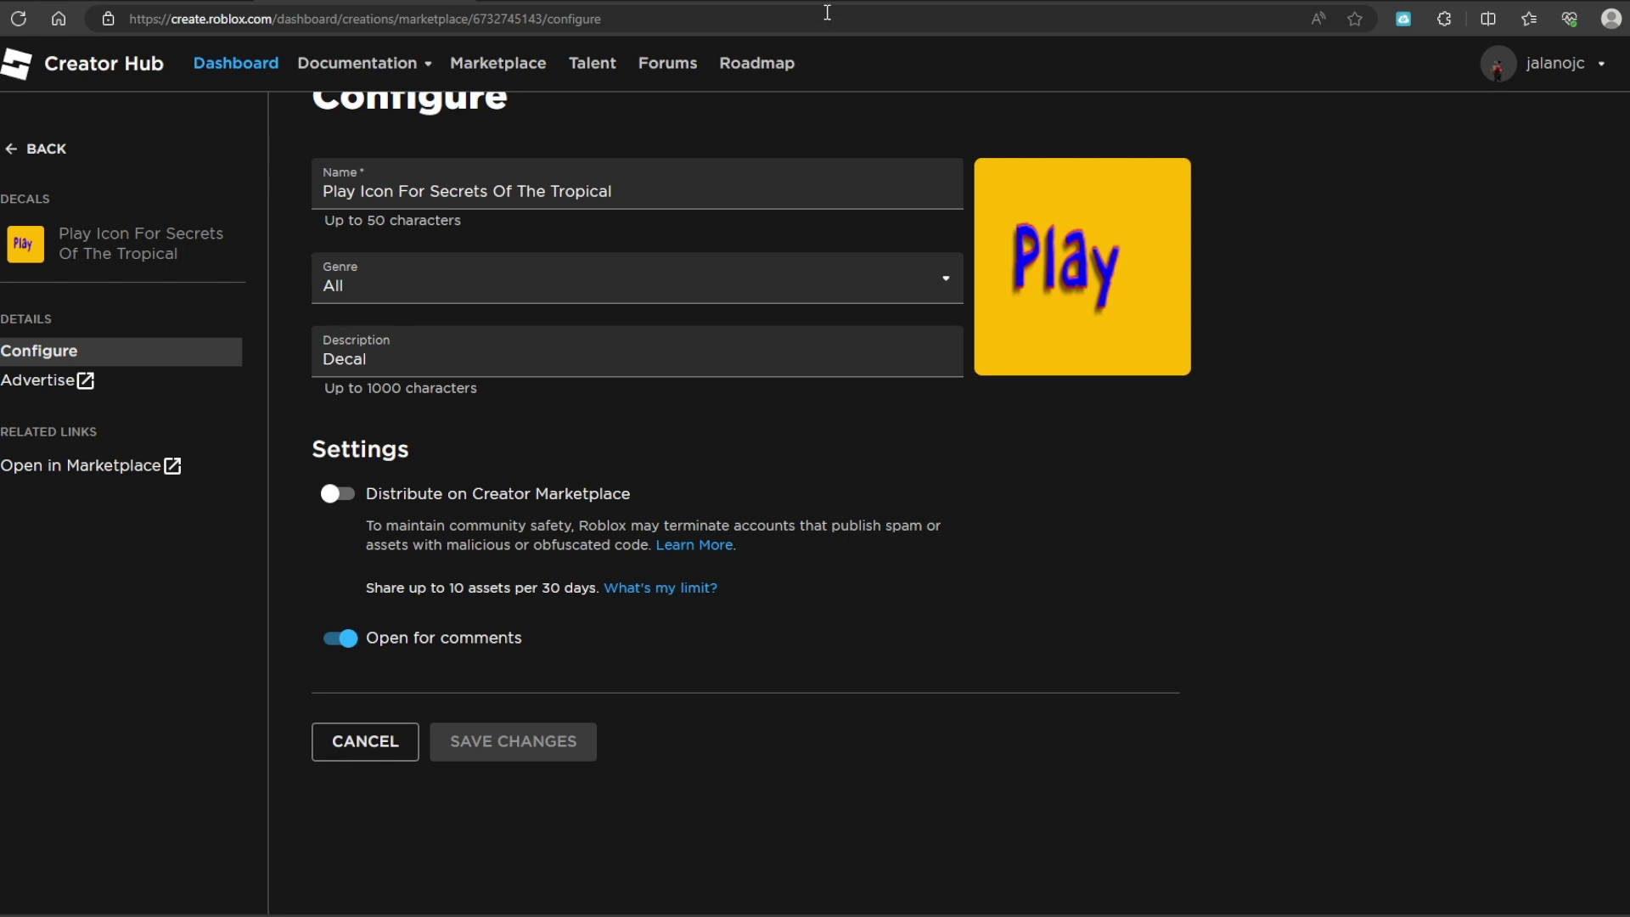
scroll(1373, 660, "up", 2)
scroll(1333, 644, "down", 2)
scroll(1305, 720, "up", 2)
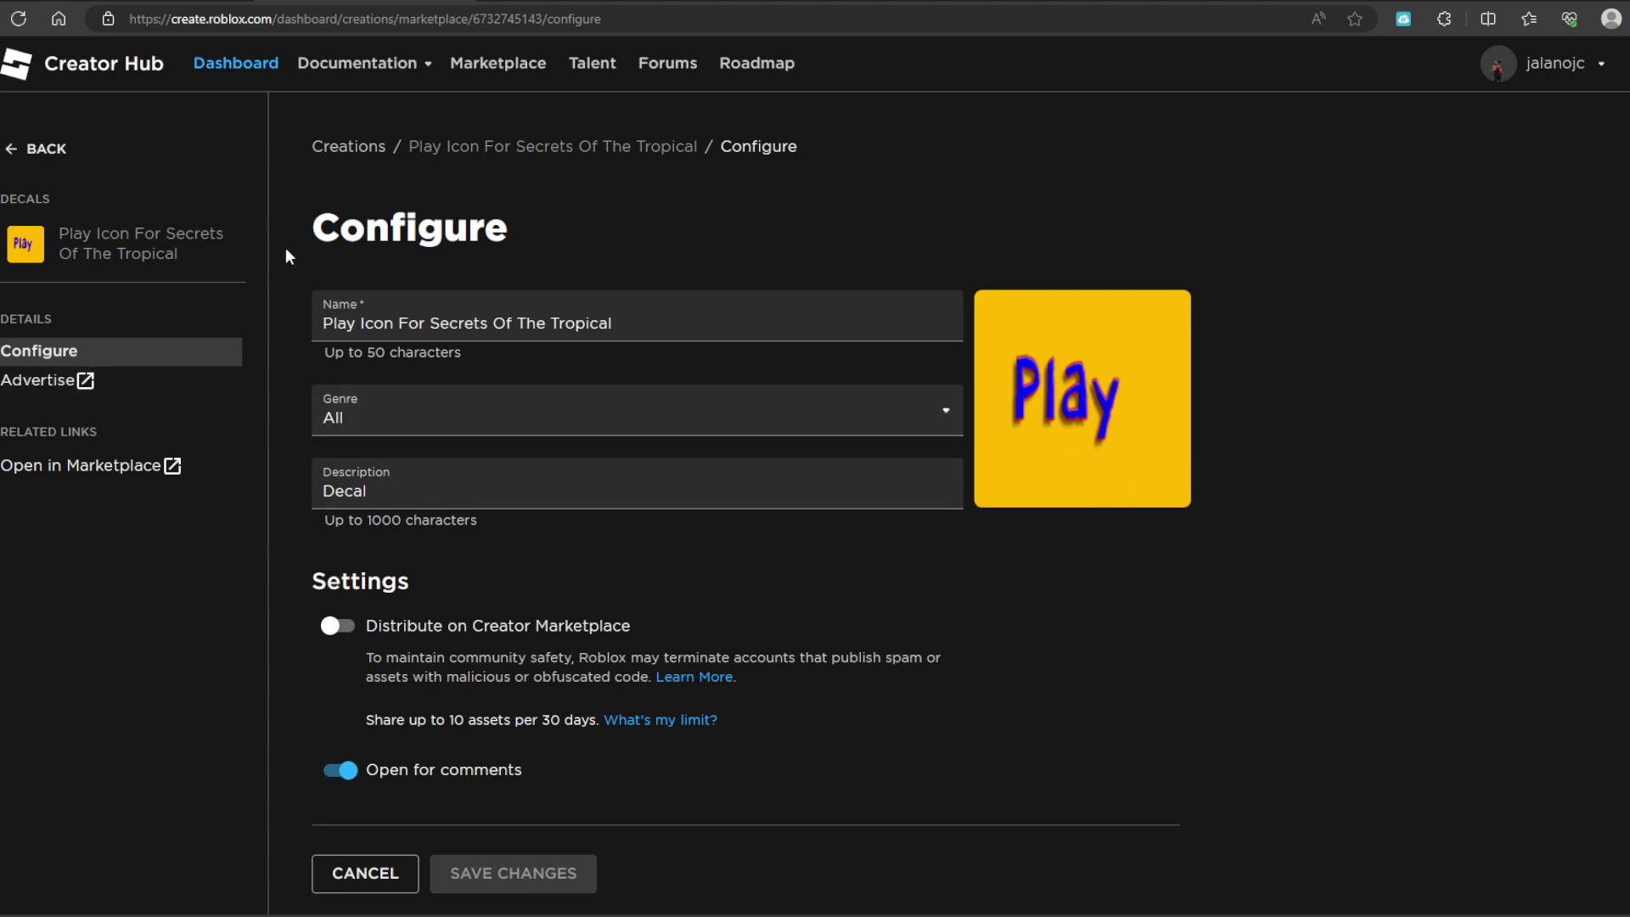
scroll(391, 293, "down", 3)
scroll(407, 307, "up", 3)
- Return to the list of decals and copy the asset ID of Play Icon For Secrets Of The Tropical
left_click(28, 147)
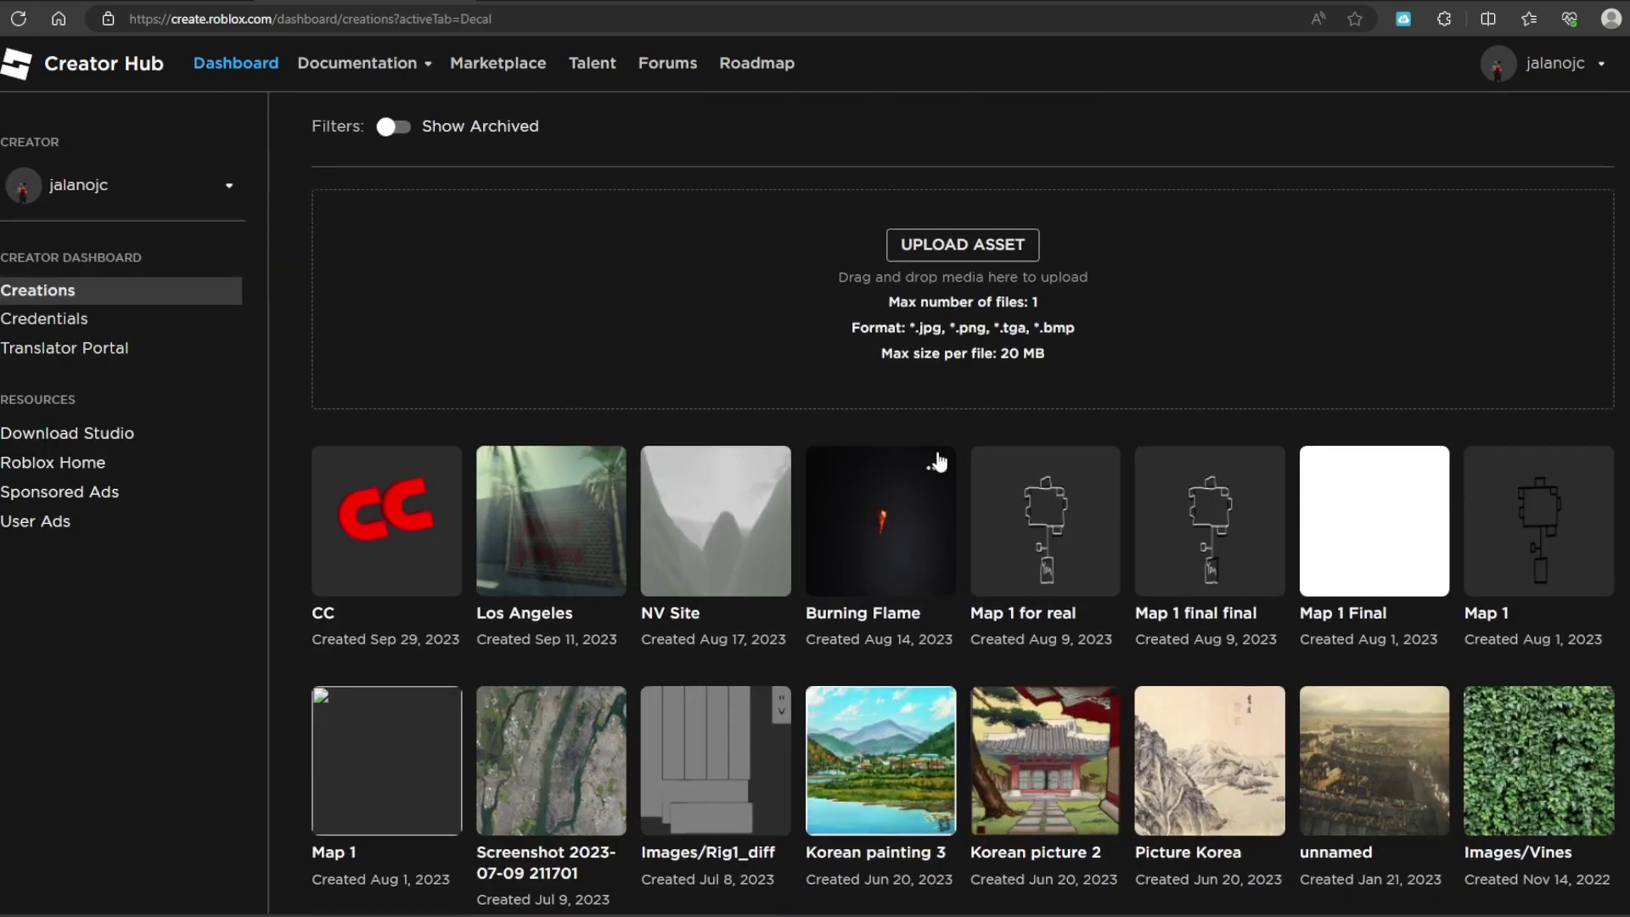
scroll(1005, 455, "down", 10)
scroll(1056, 454, "down", 1)
scroll(1078, 455, "up", 2)
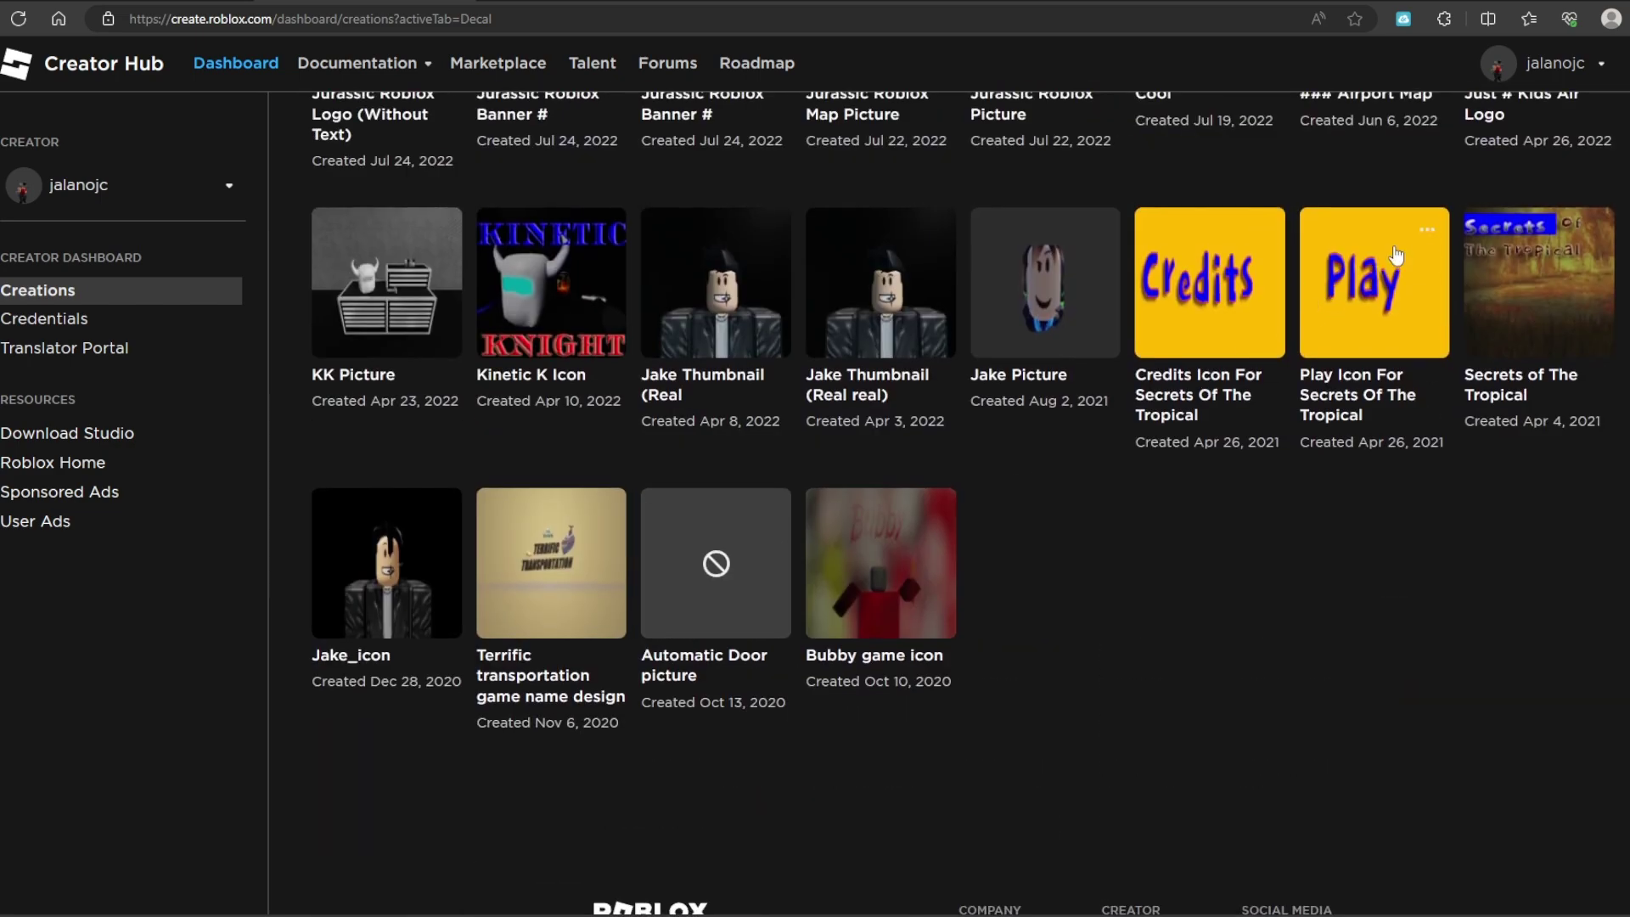
left_click(1427, 229)
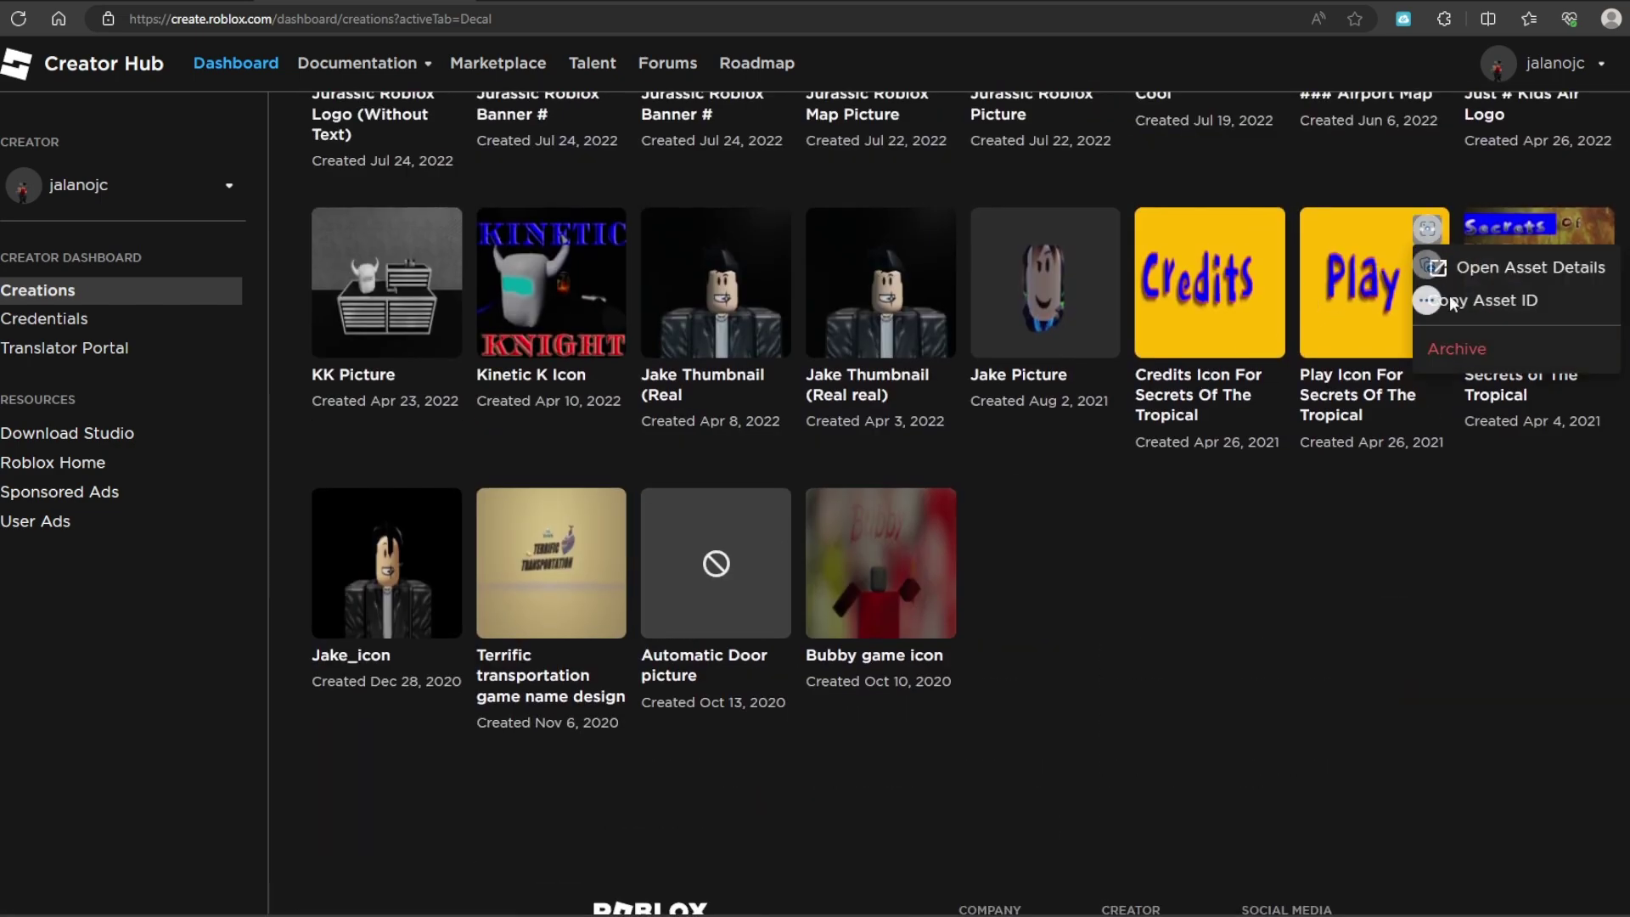
left_click(1484, 319)
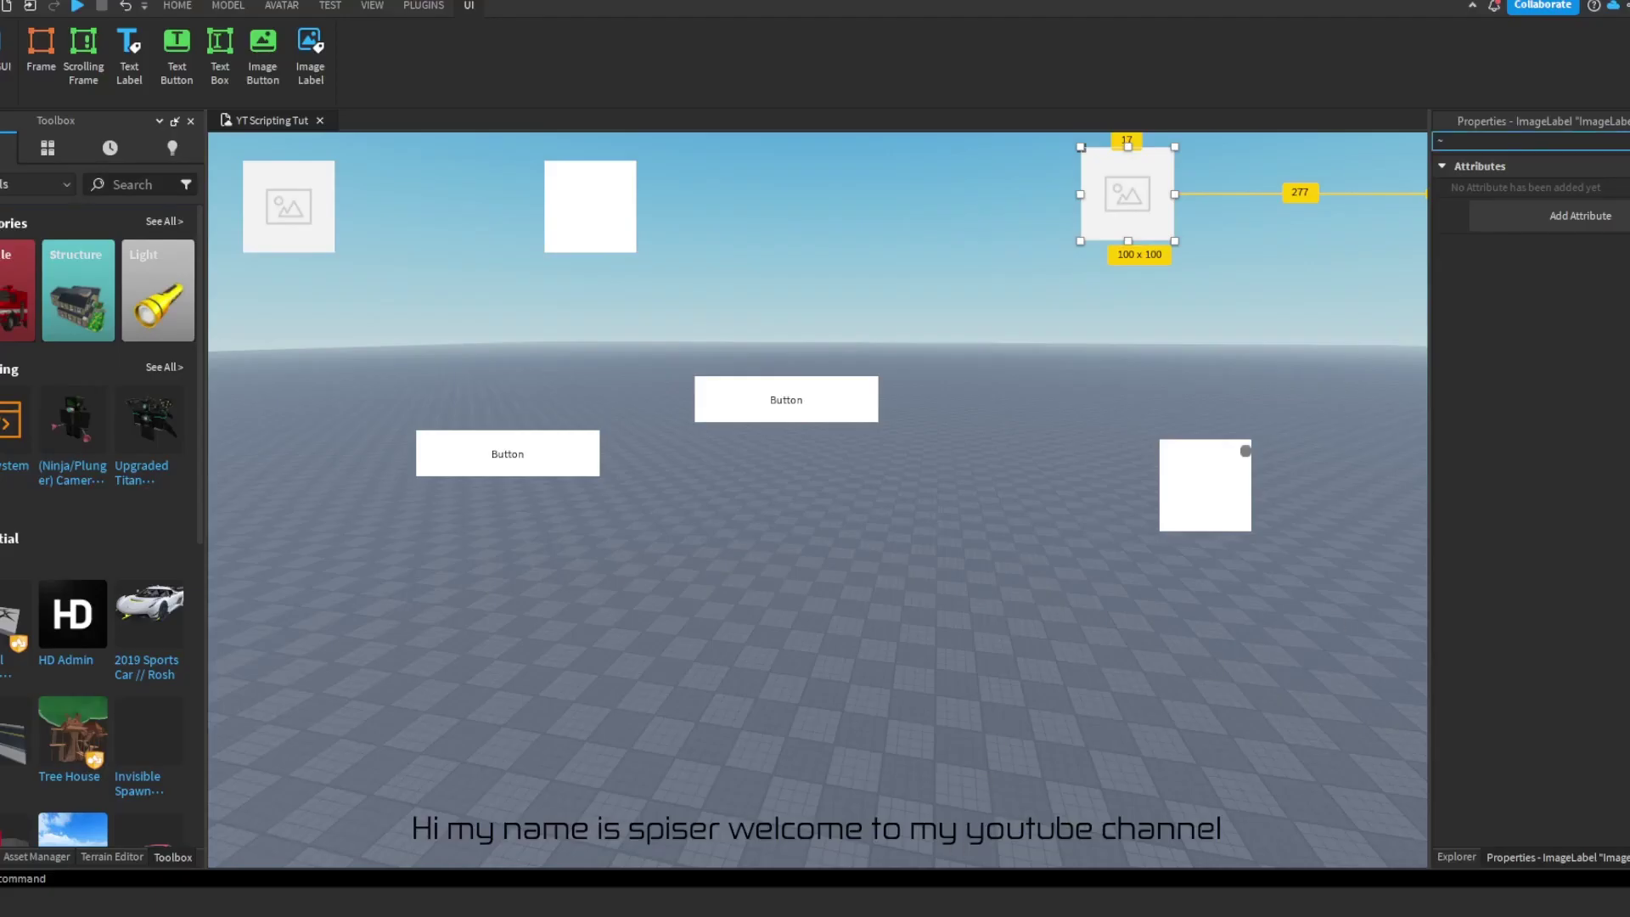
- Back in Roblox Studio, clear the property filter and set the ImageLabel's Image to the copied decal asset ID
key("BackSpace")
scroll(1540, 703, "down", 5)
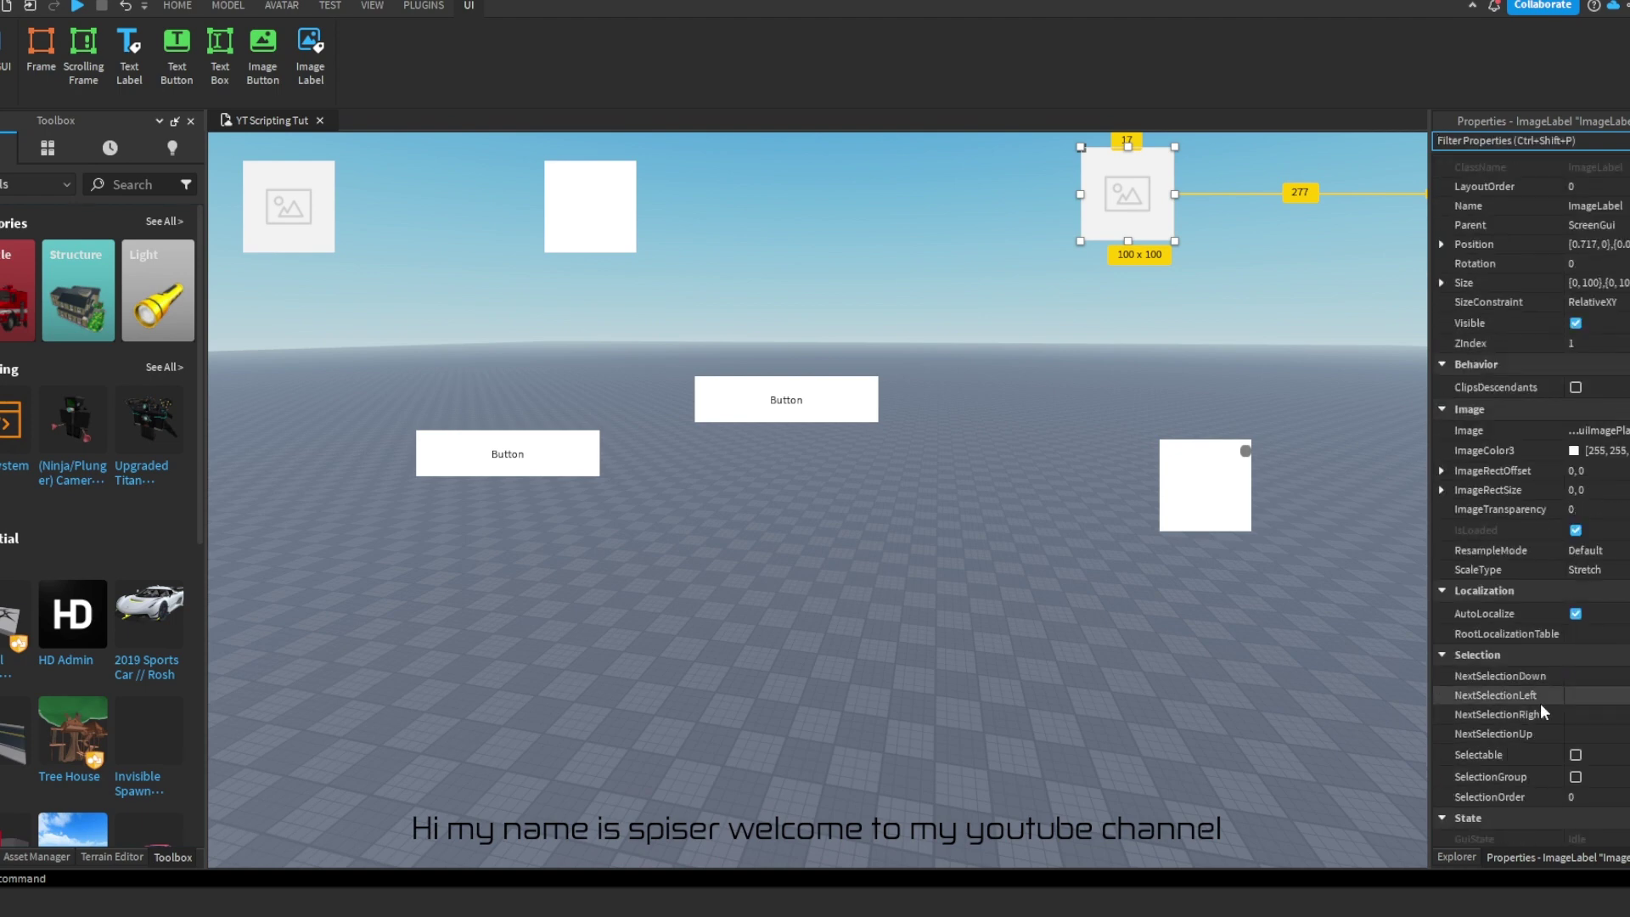
left_click(1609, 432)
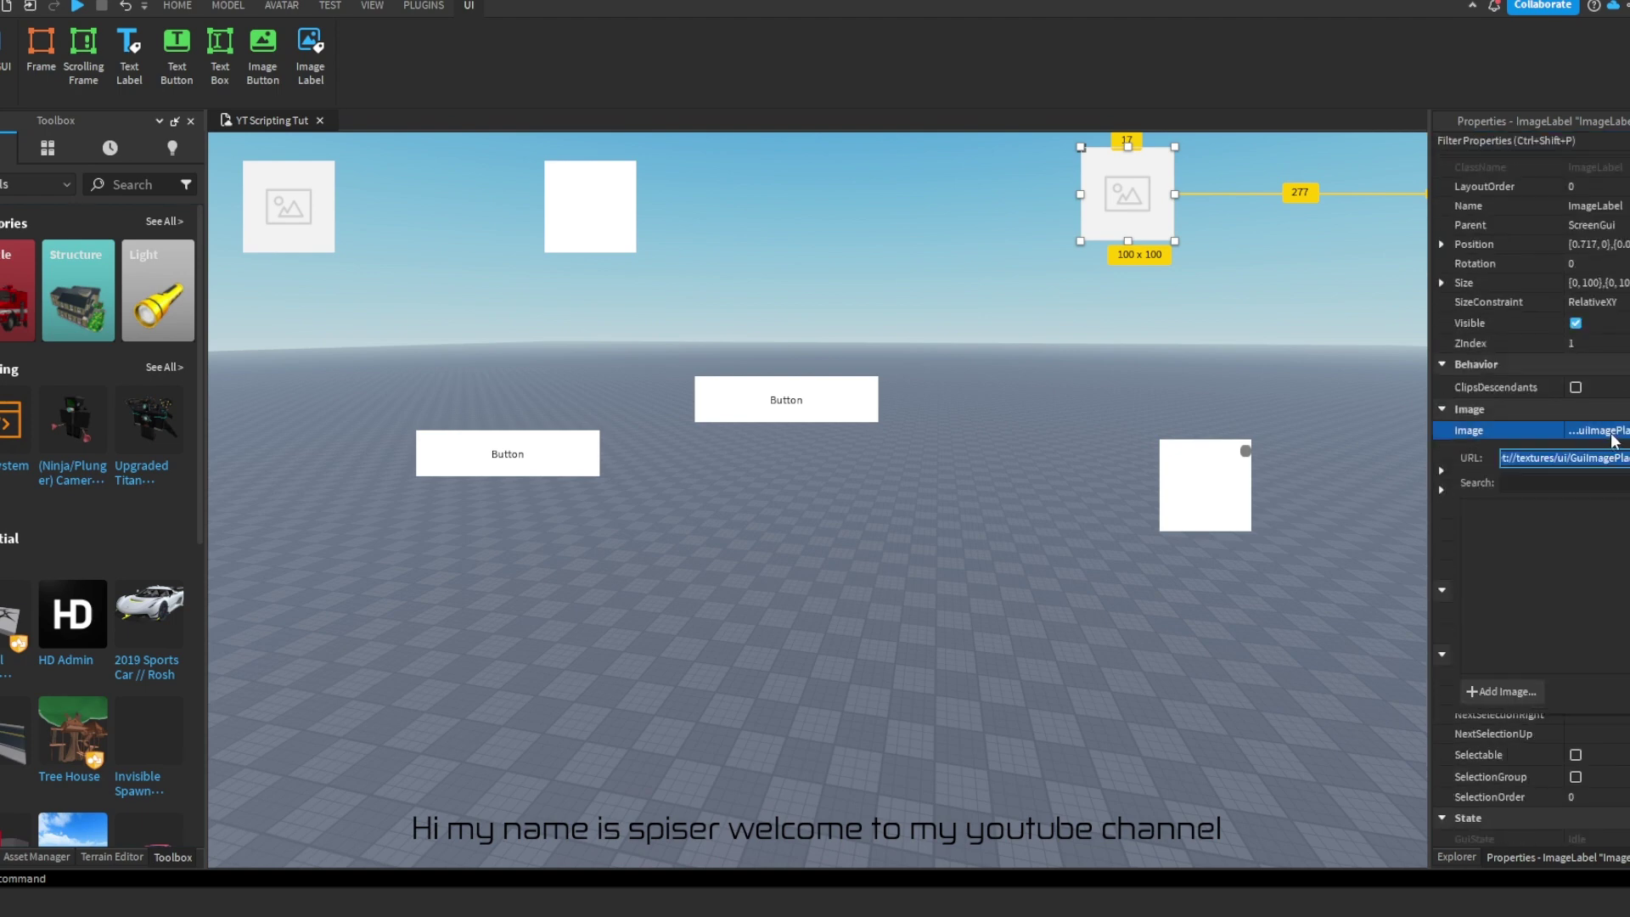
key("BackSpace")
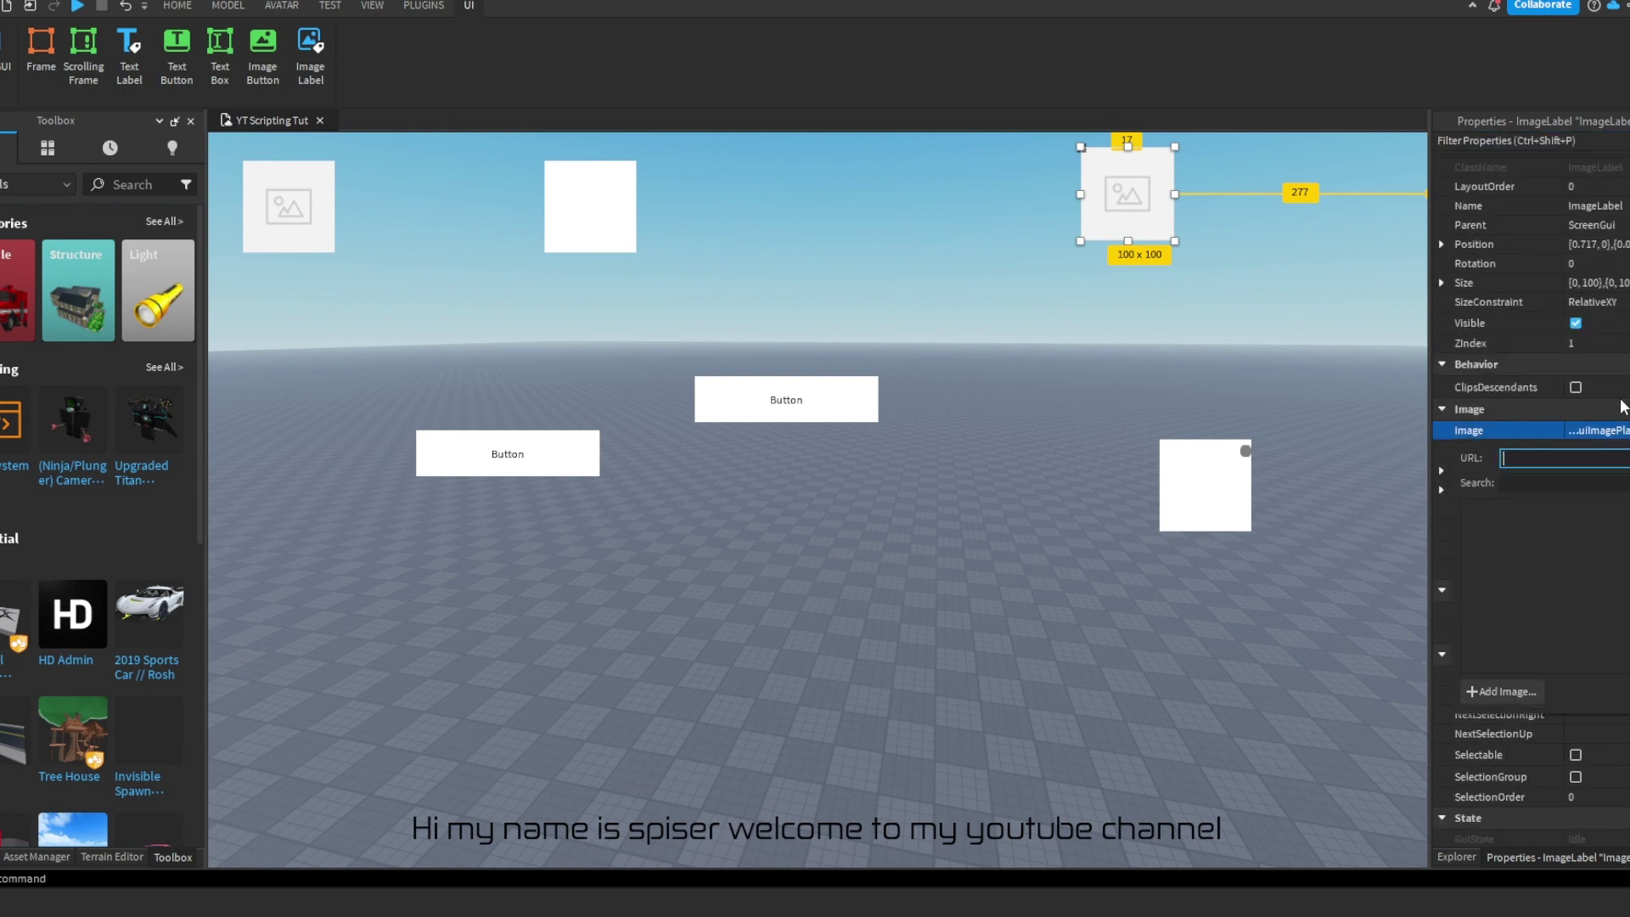
key("ctrl+v")
key("Return")
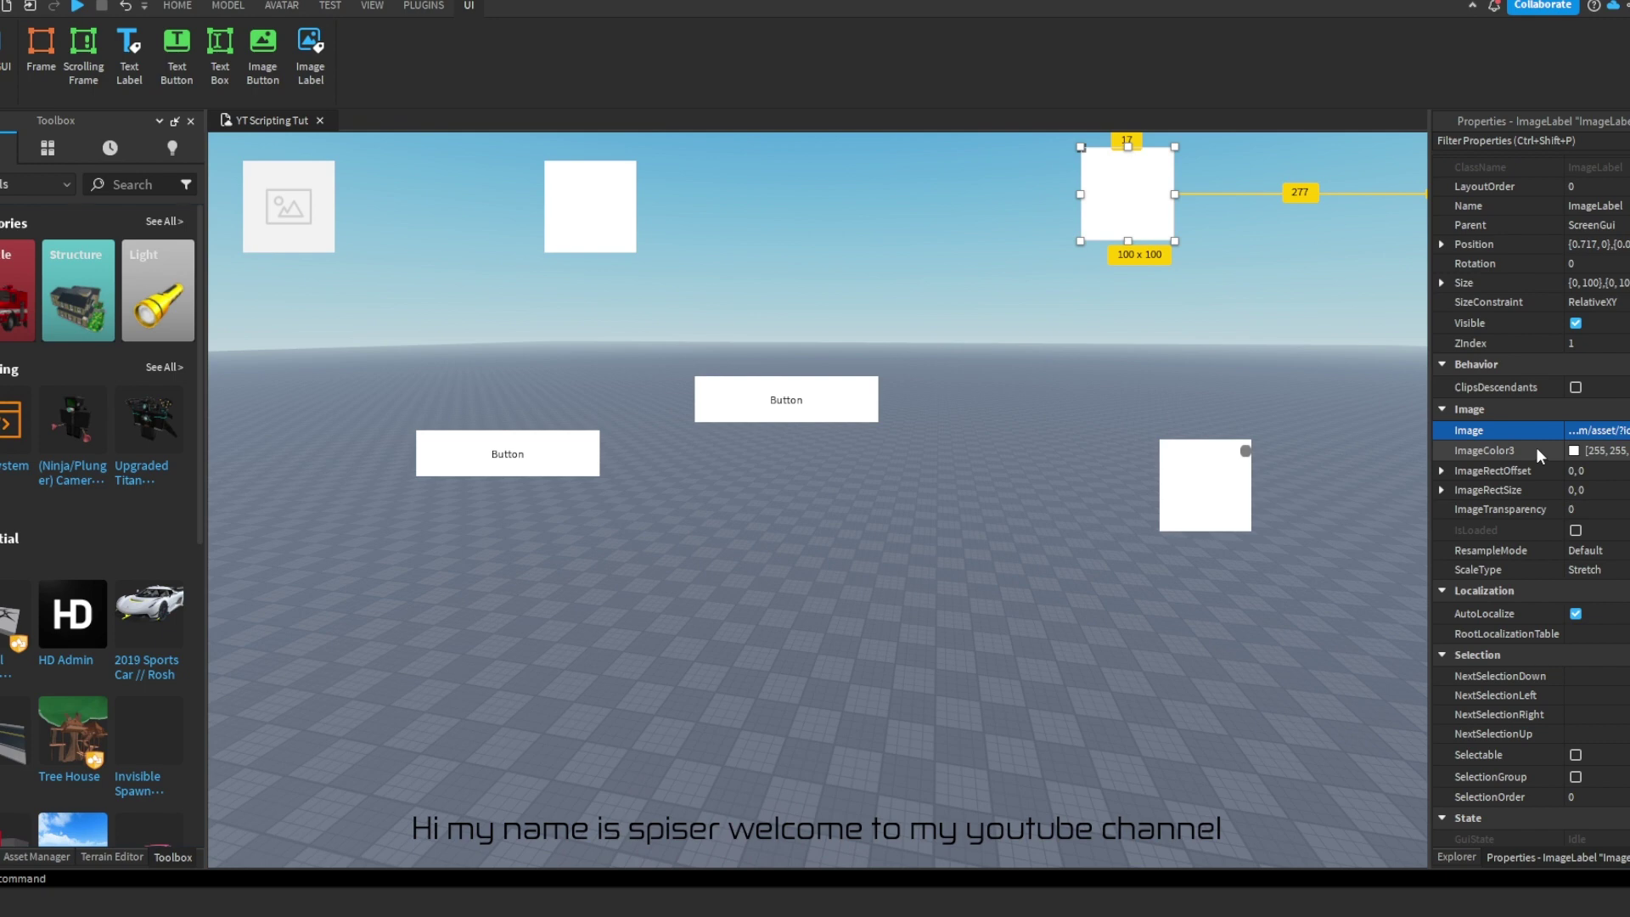
- Set the ImageLabel's BackgroundTransparency to 0.95
scroll(1531, 370, "up", 5)
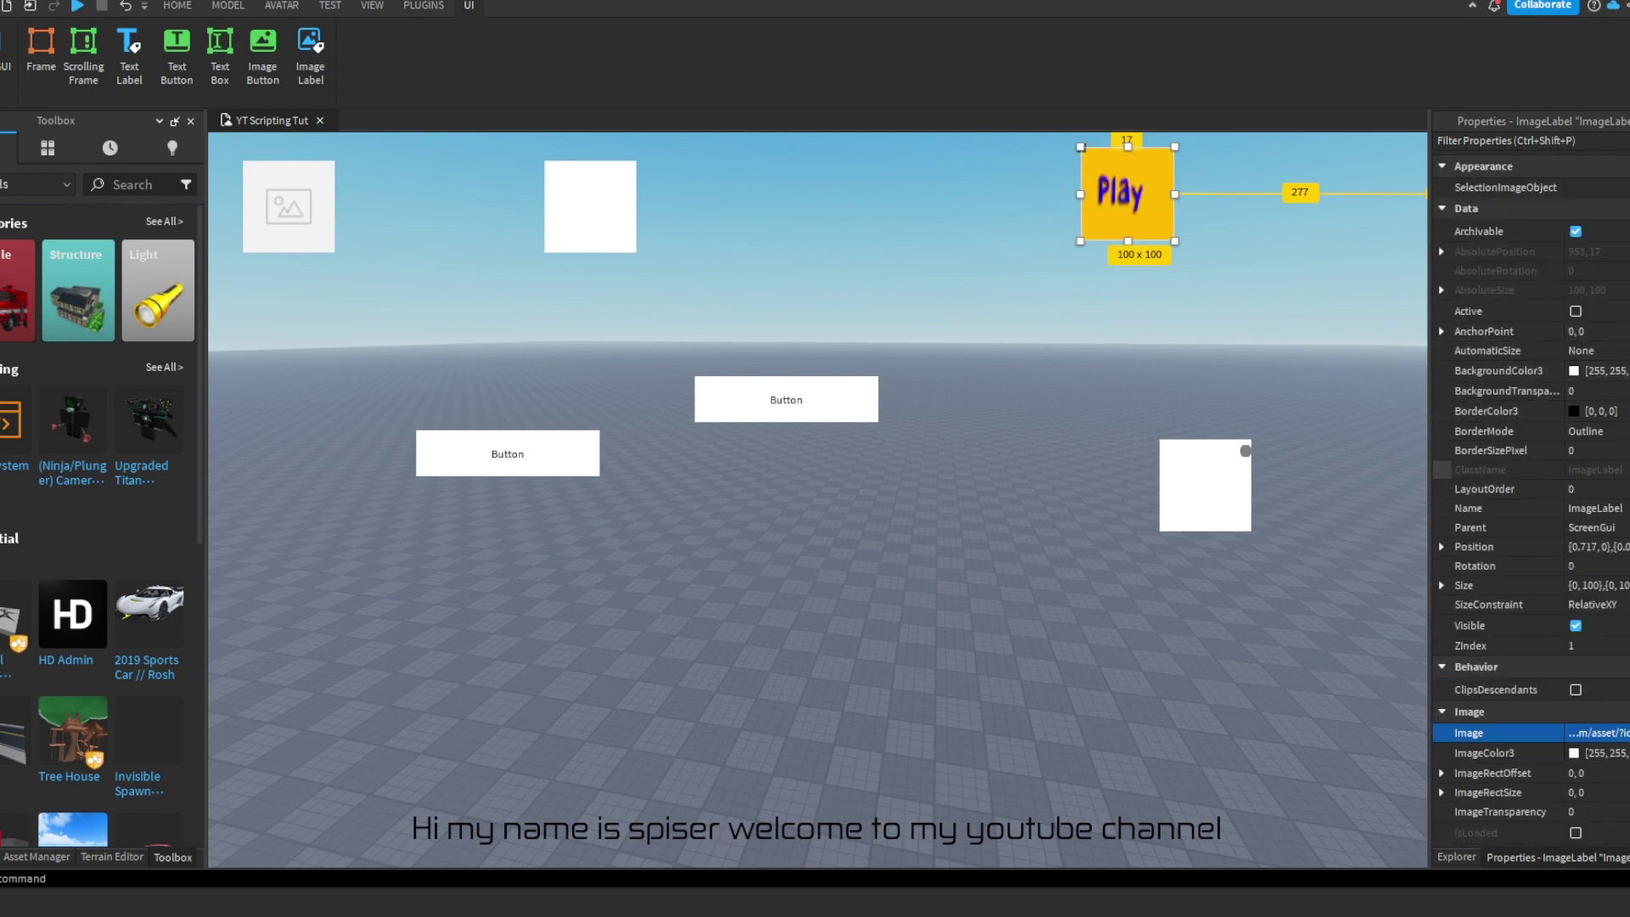
left_click(1586, 390)
type("1")
key("BackSpace")
type("0")
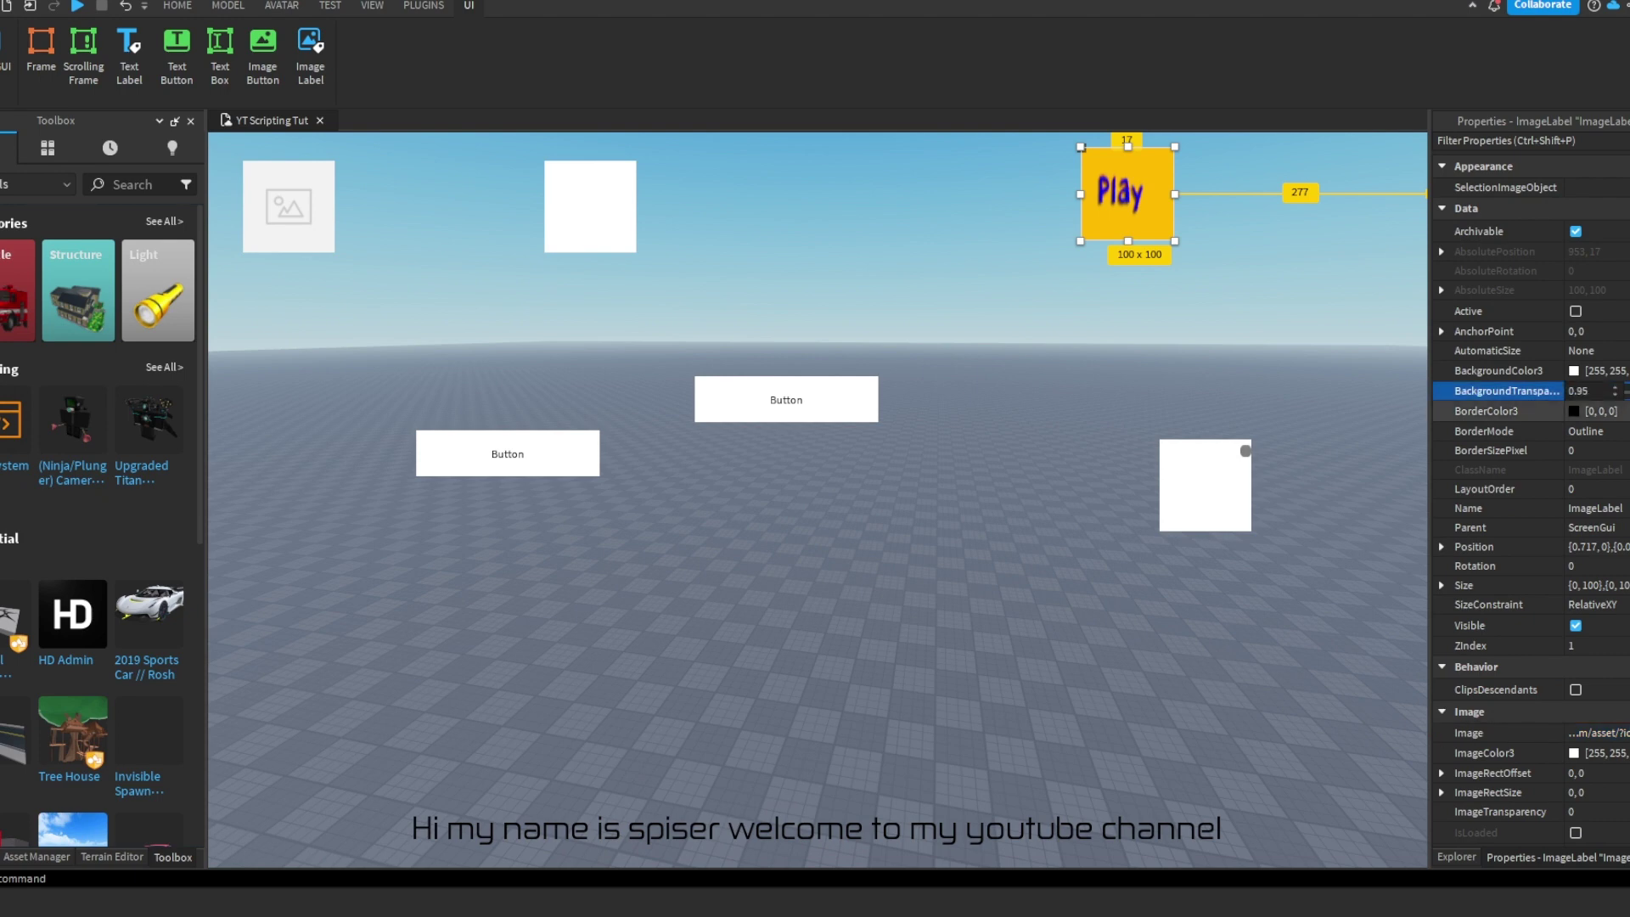
- Enlarge the ImageLabel to about 344 x 198 and move it closer to the viewport's upper-right corner
left_click(1459, 857)
left_click_drag(1081, 194, 856, 195)
left_click_drag(1016, 245, 1013, 326)
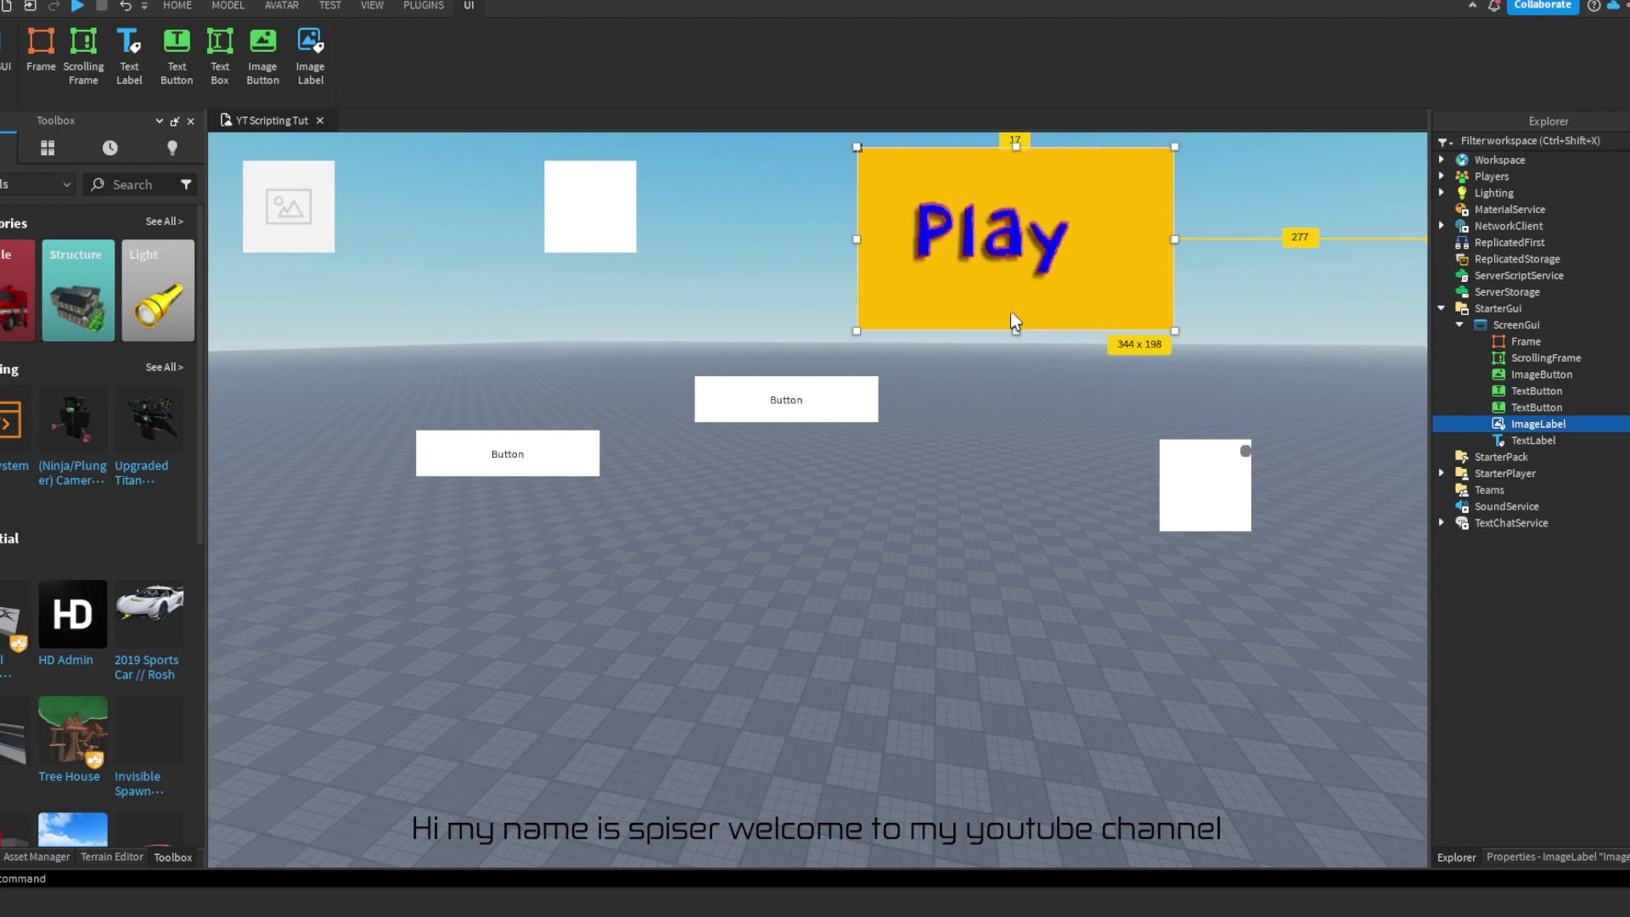
left_click(1178, 242)
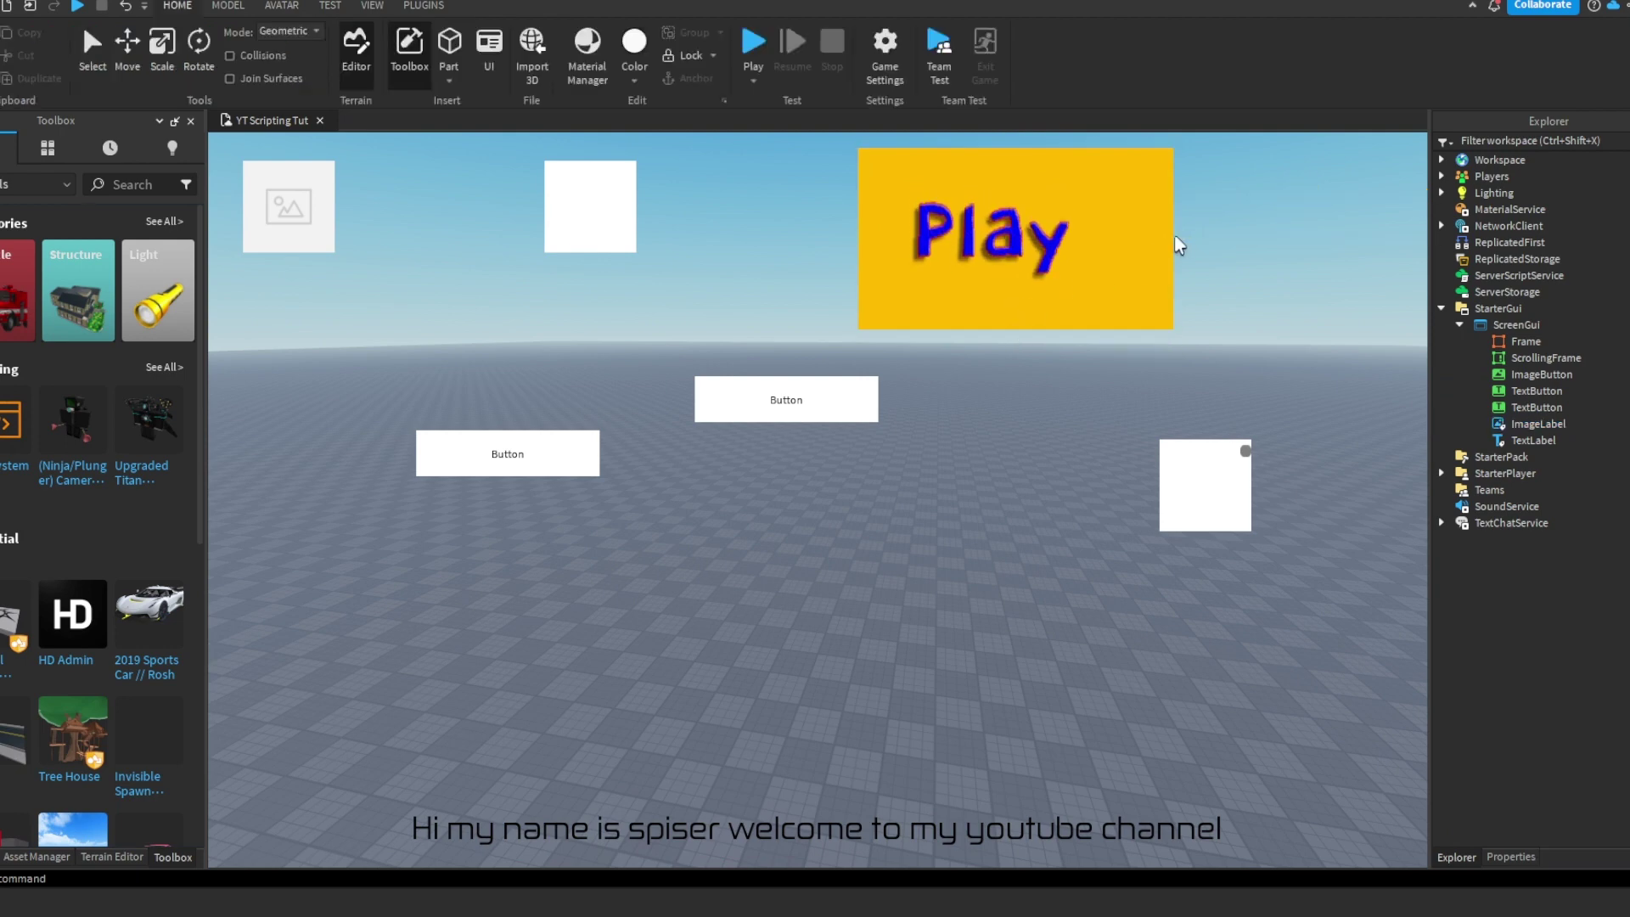
left_click(1533, 425)
left_click_drag(1019, 323, 1160, 358)
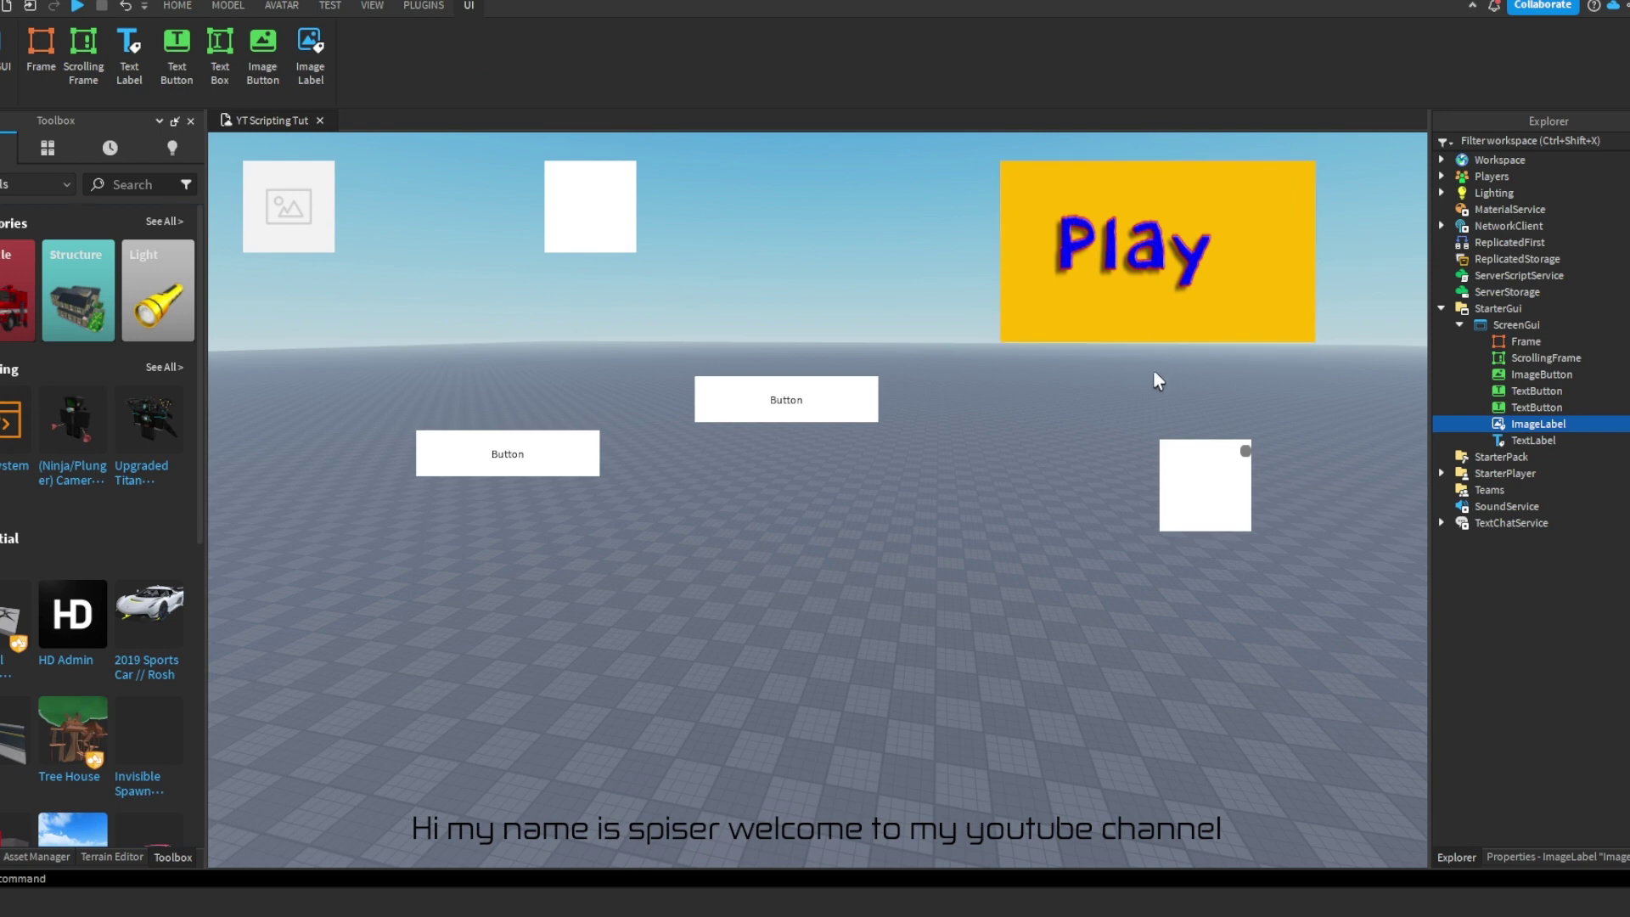
left_click(1153, 373)
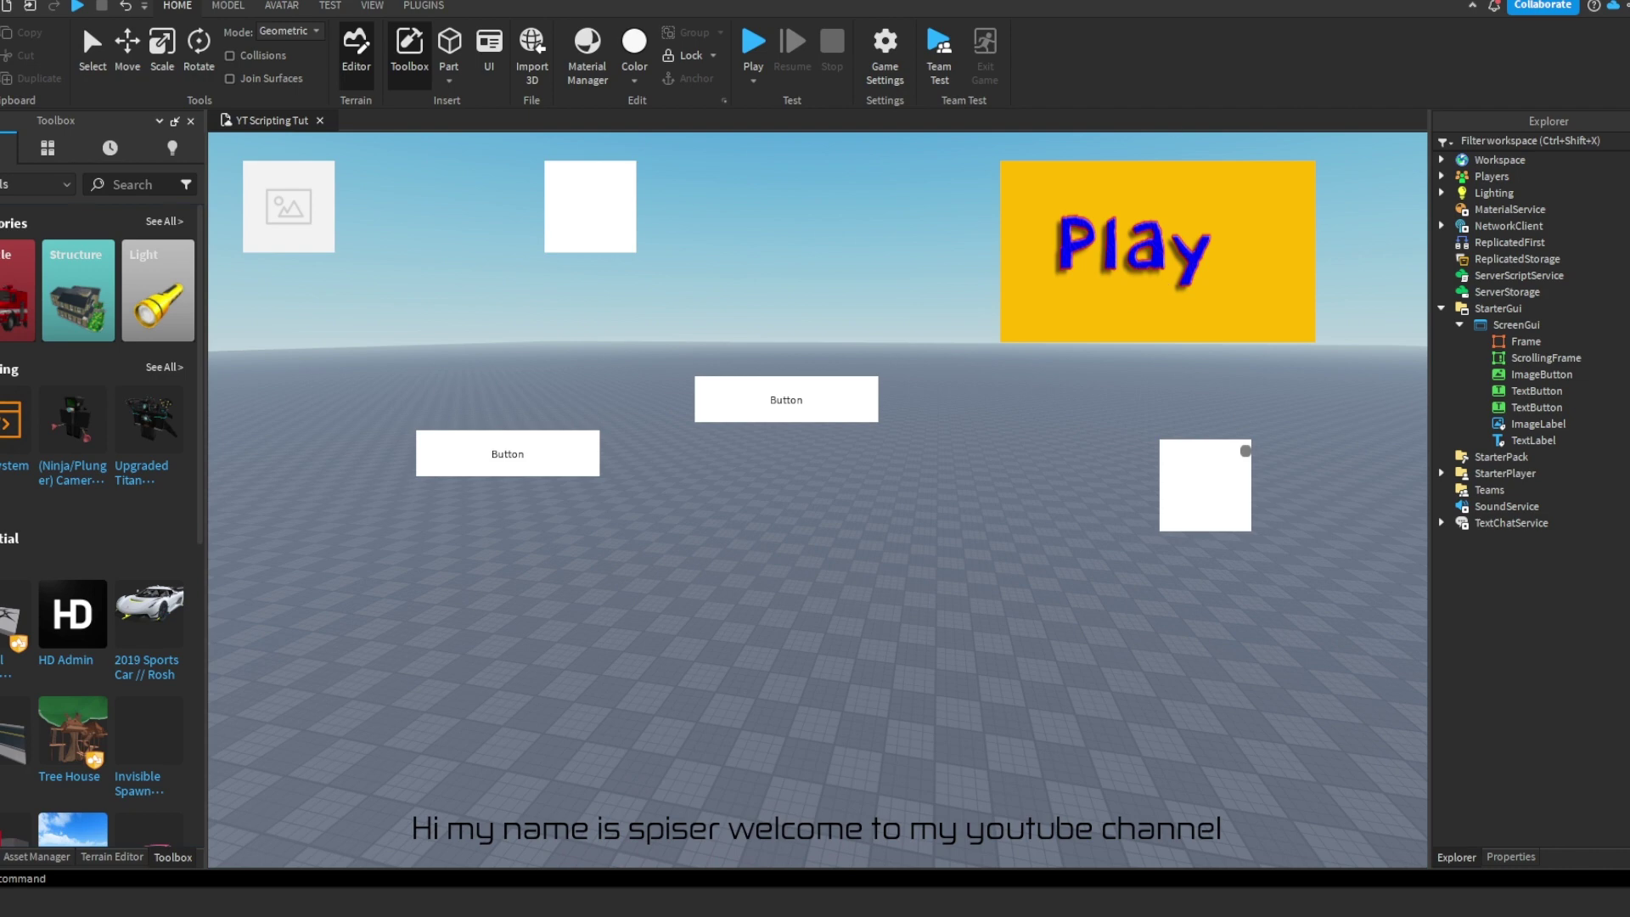
left_click(1538, 424)
left_click(724, 411)
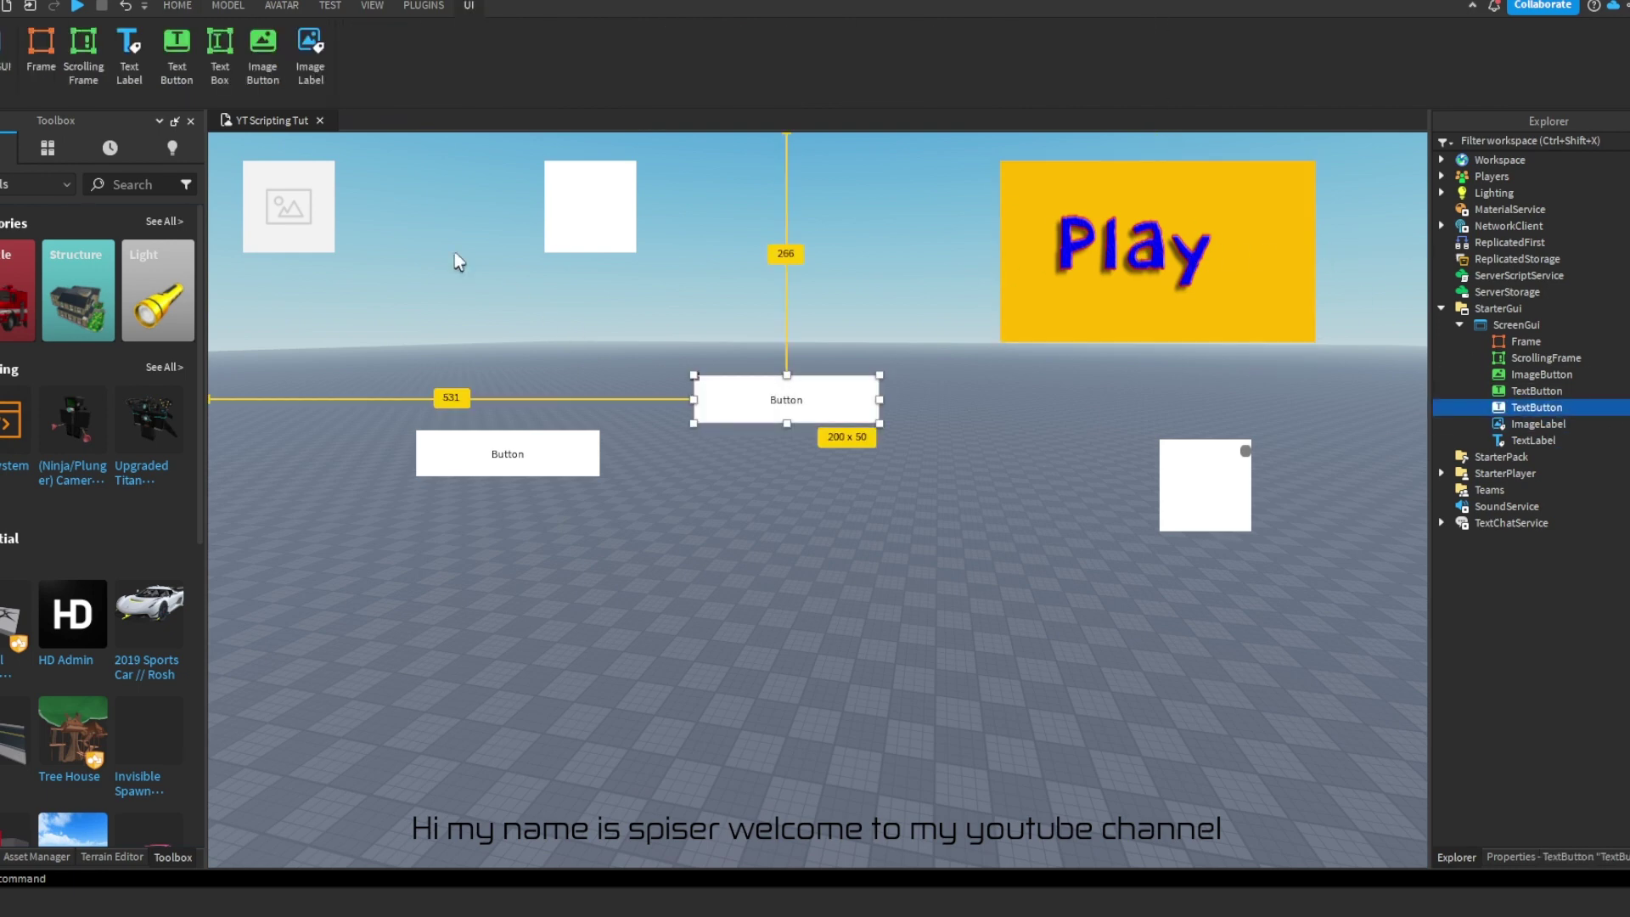
left_click(255, 231)
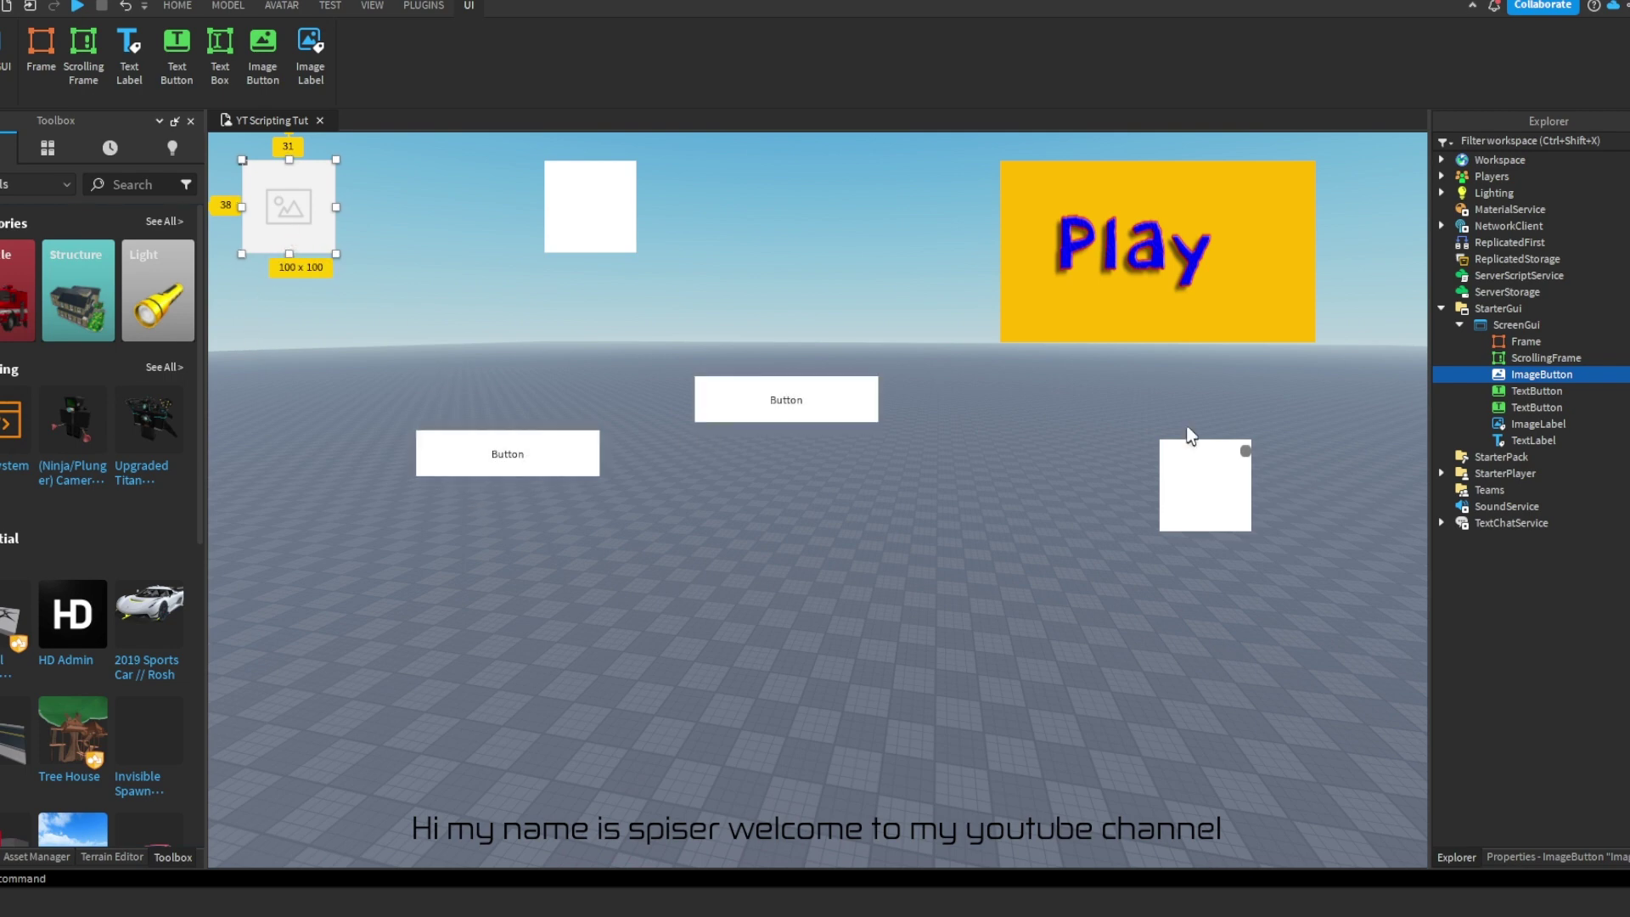
left_click(1018, 645)
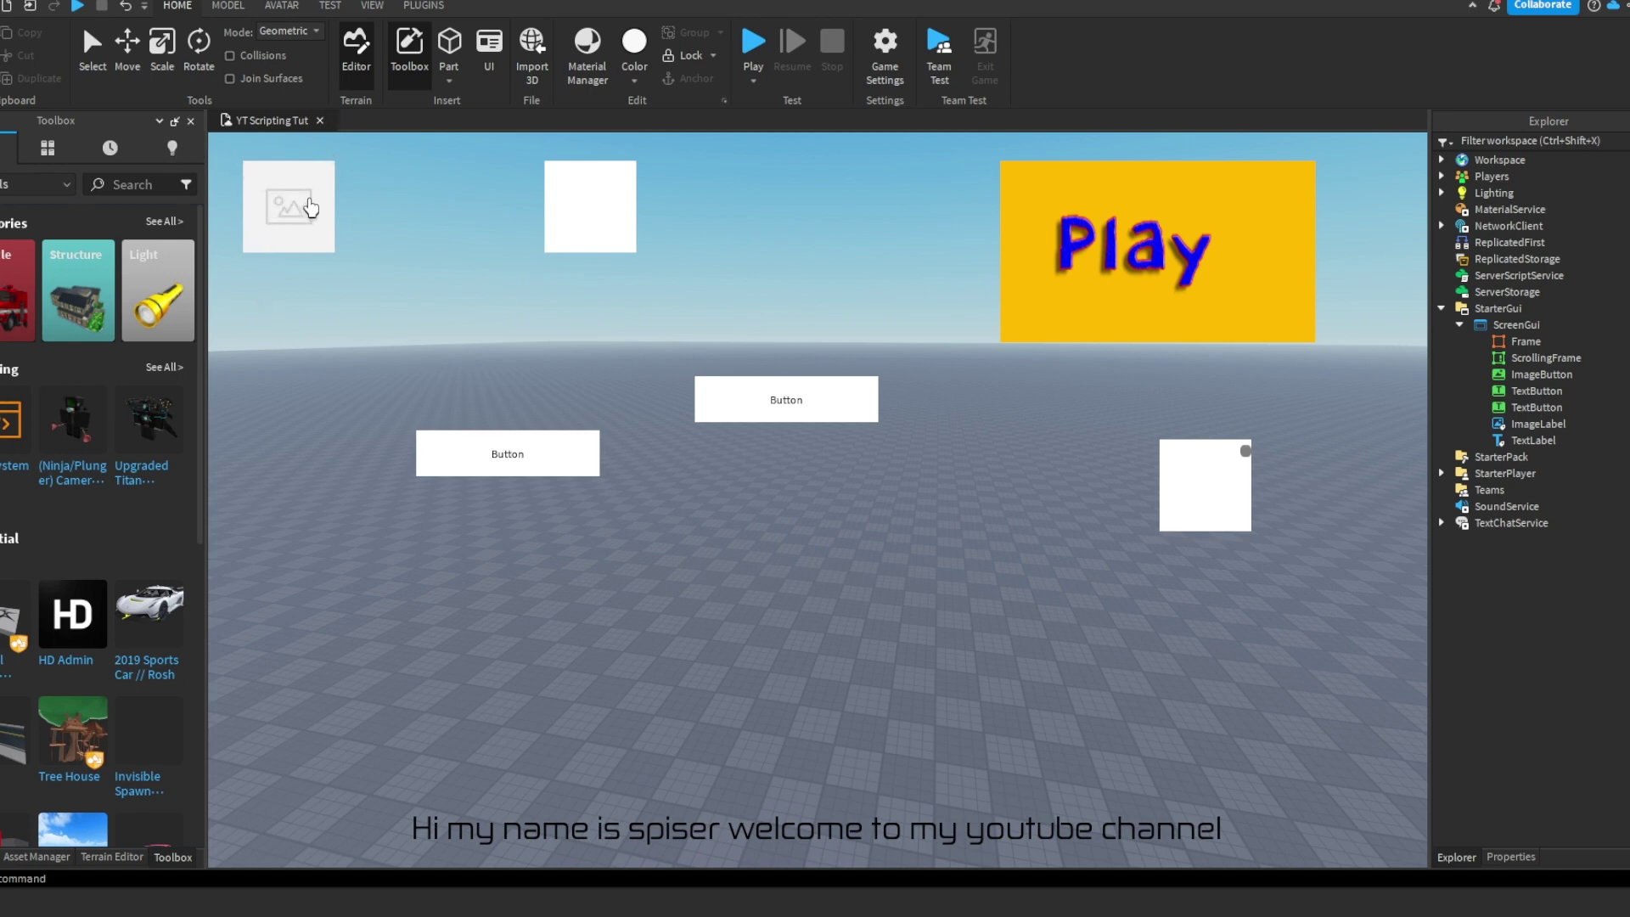
- Set the ImageButton's Image to the copied Play icon asset ID and enlarge the button to about 272 x 179
left_click(1521, 376)
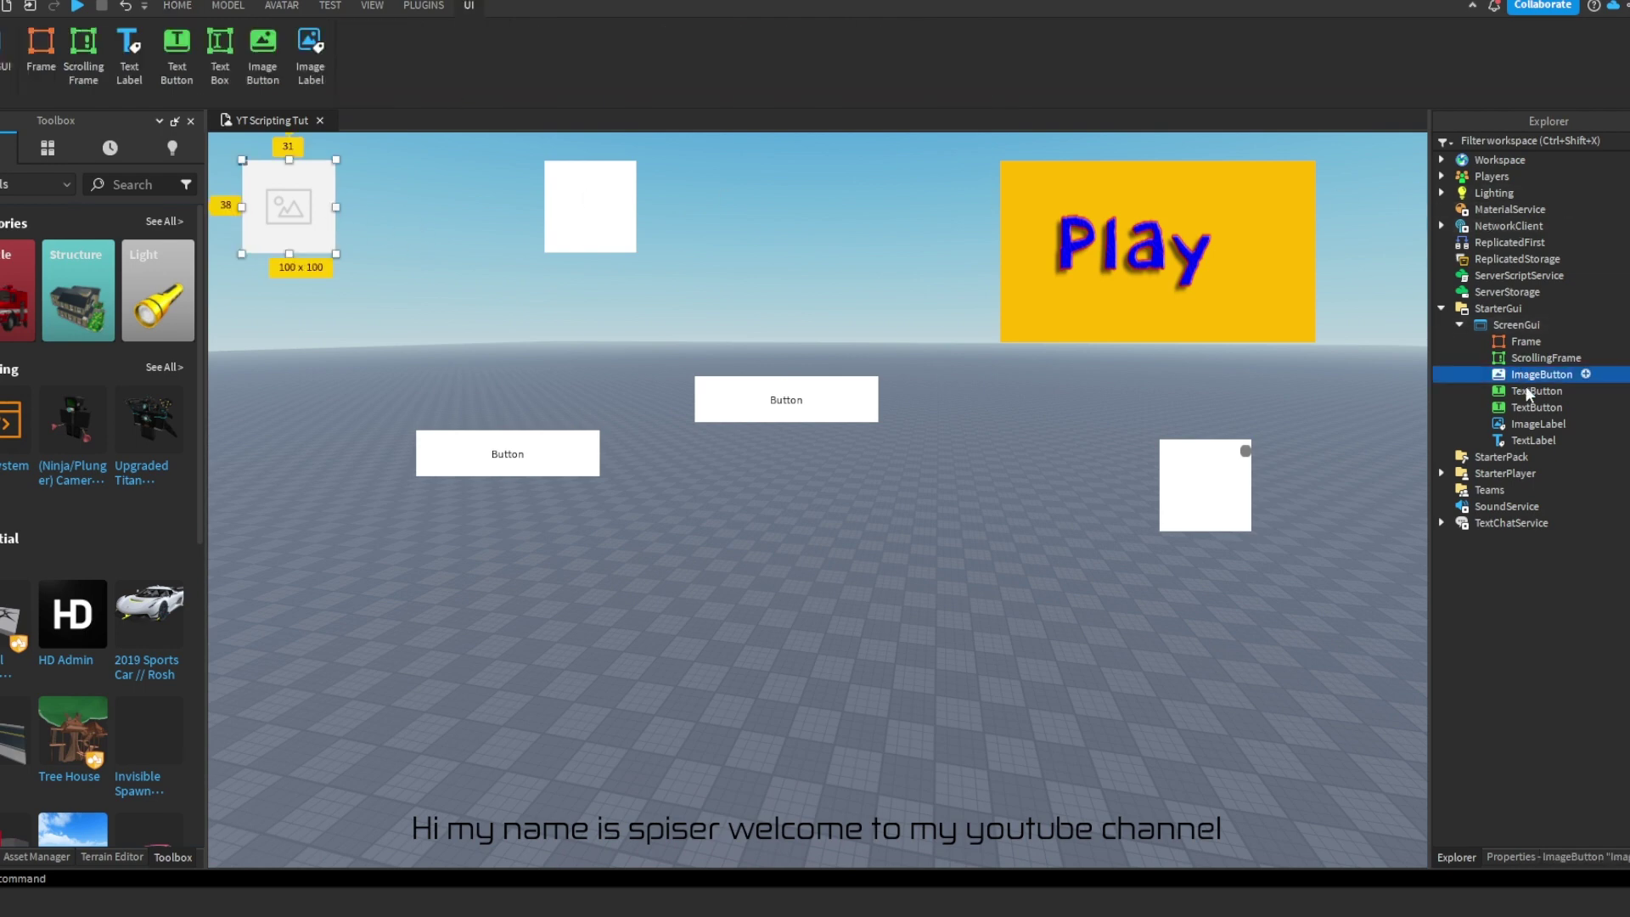
left_click(1596, 857)
scroll(1577, 467, "up", 6)
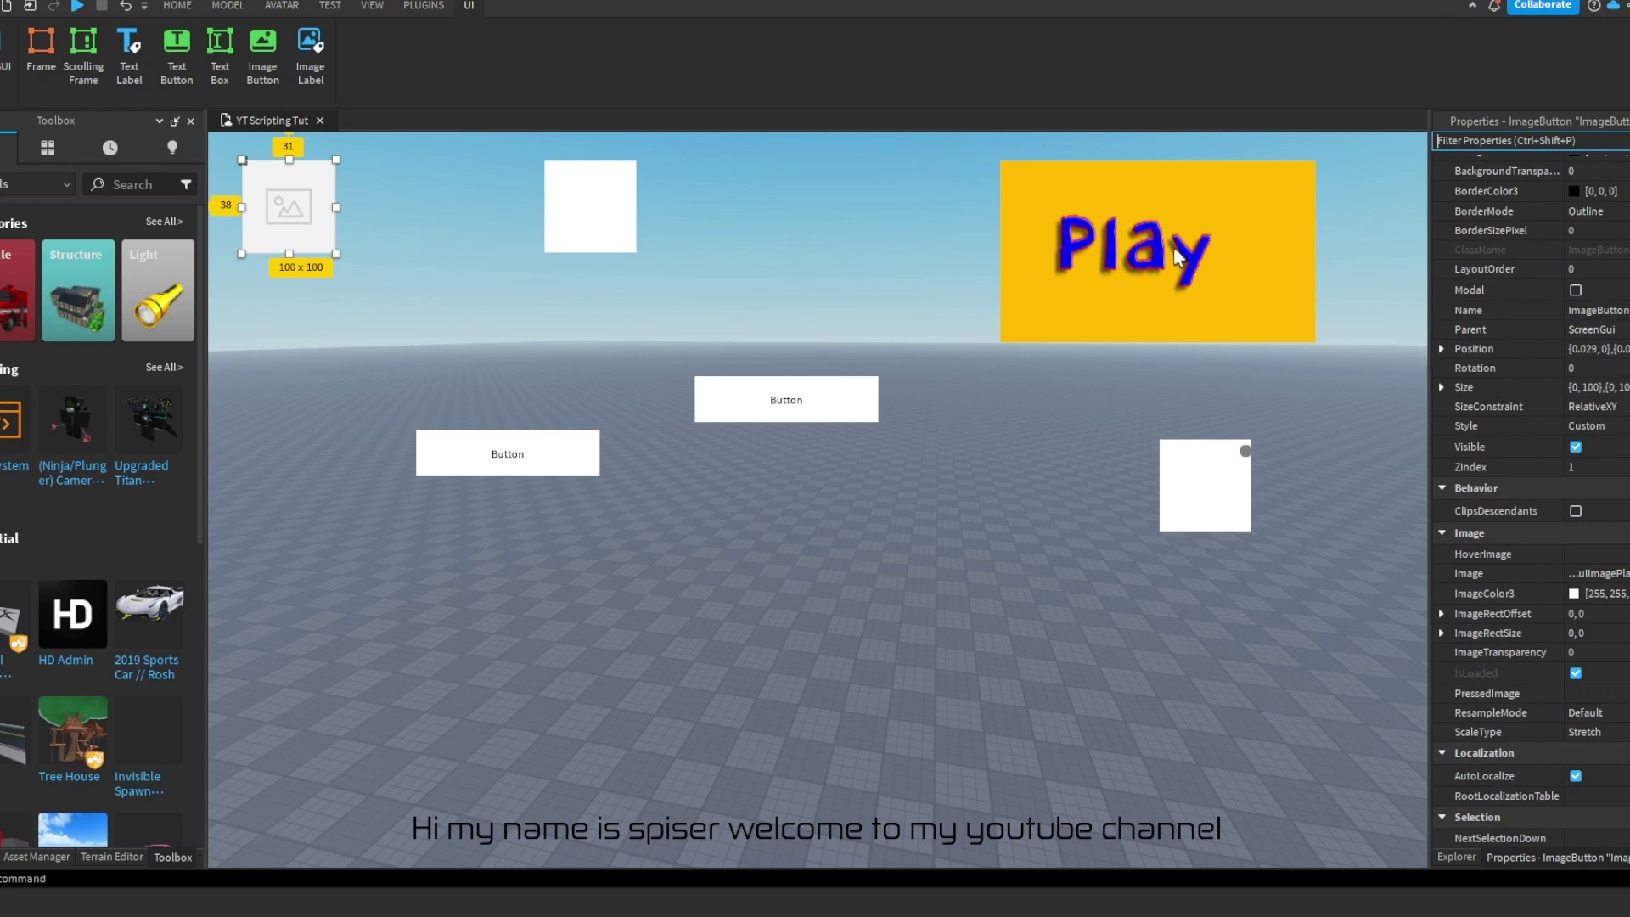
left_click(1597, 573)
key("ctrl+v")
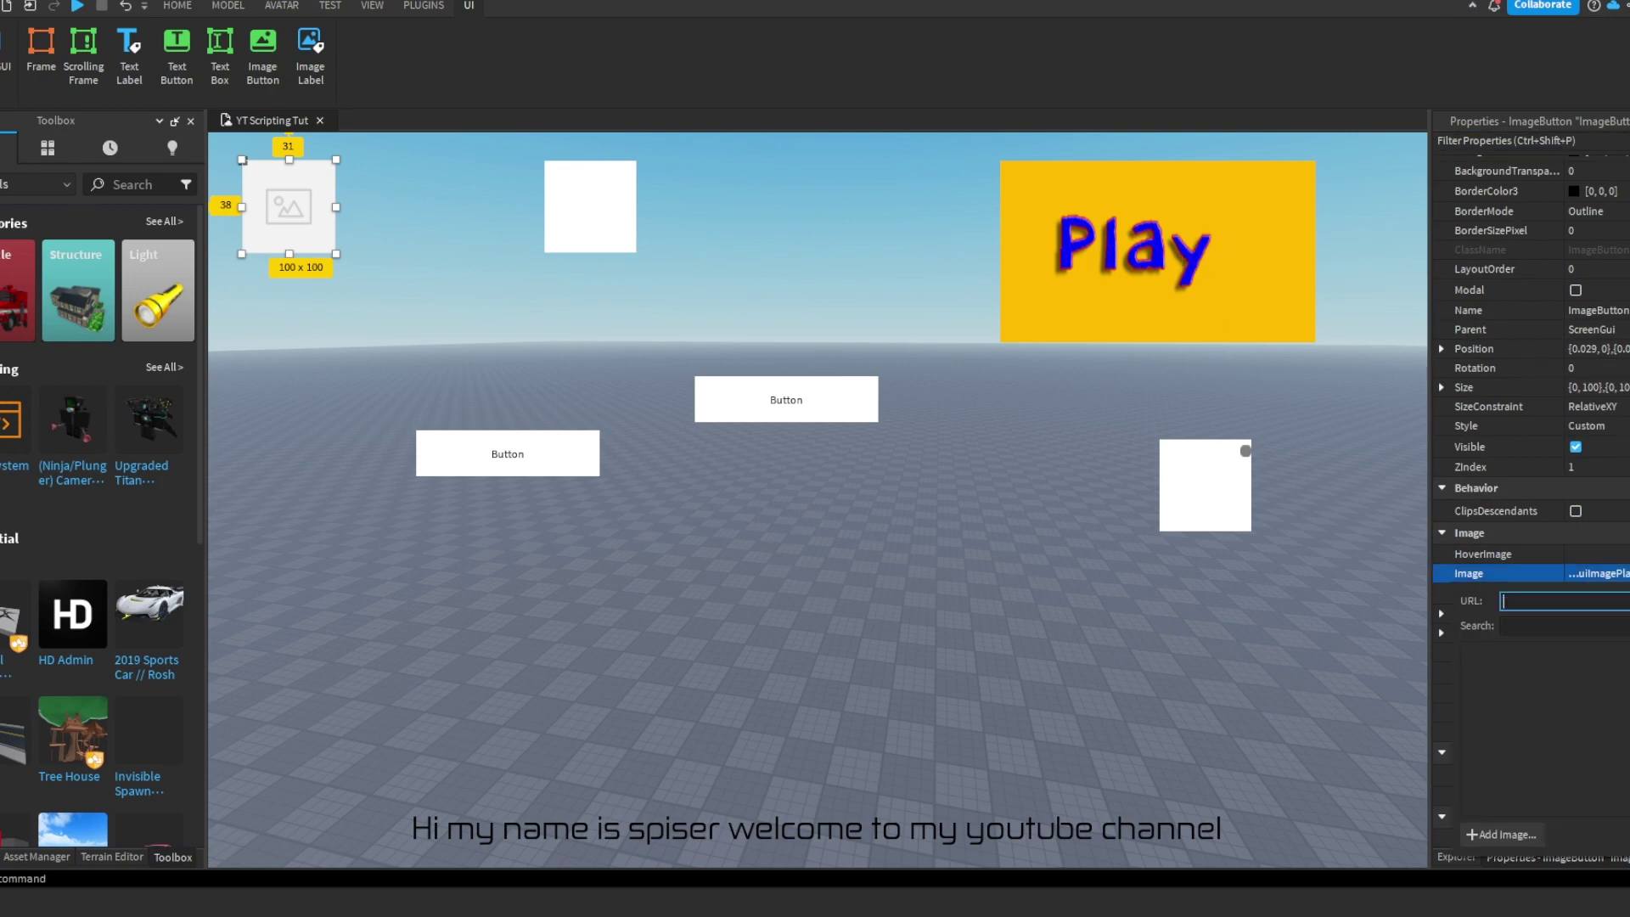
key("Return")
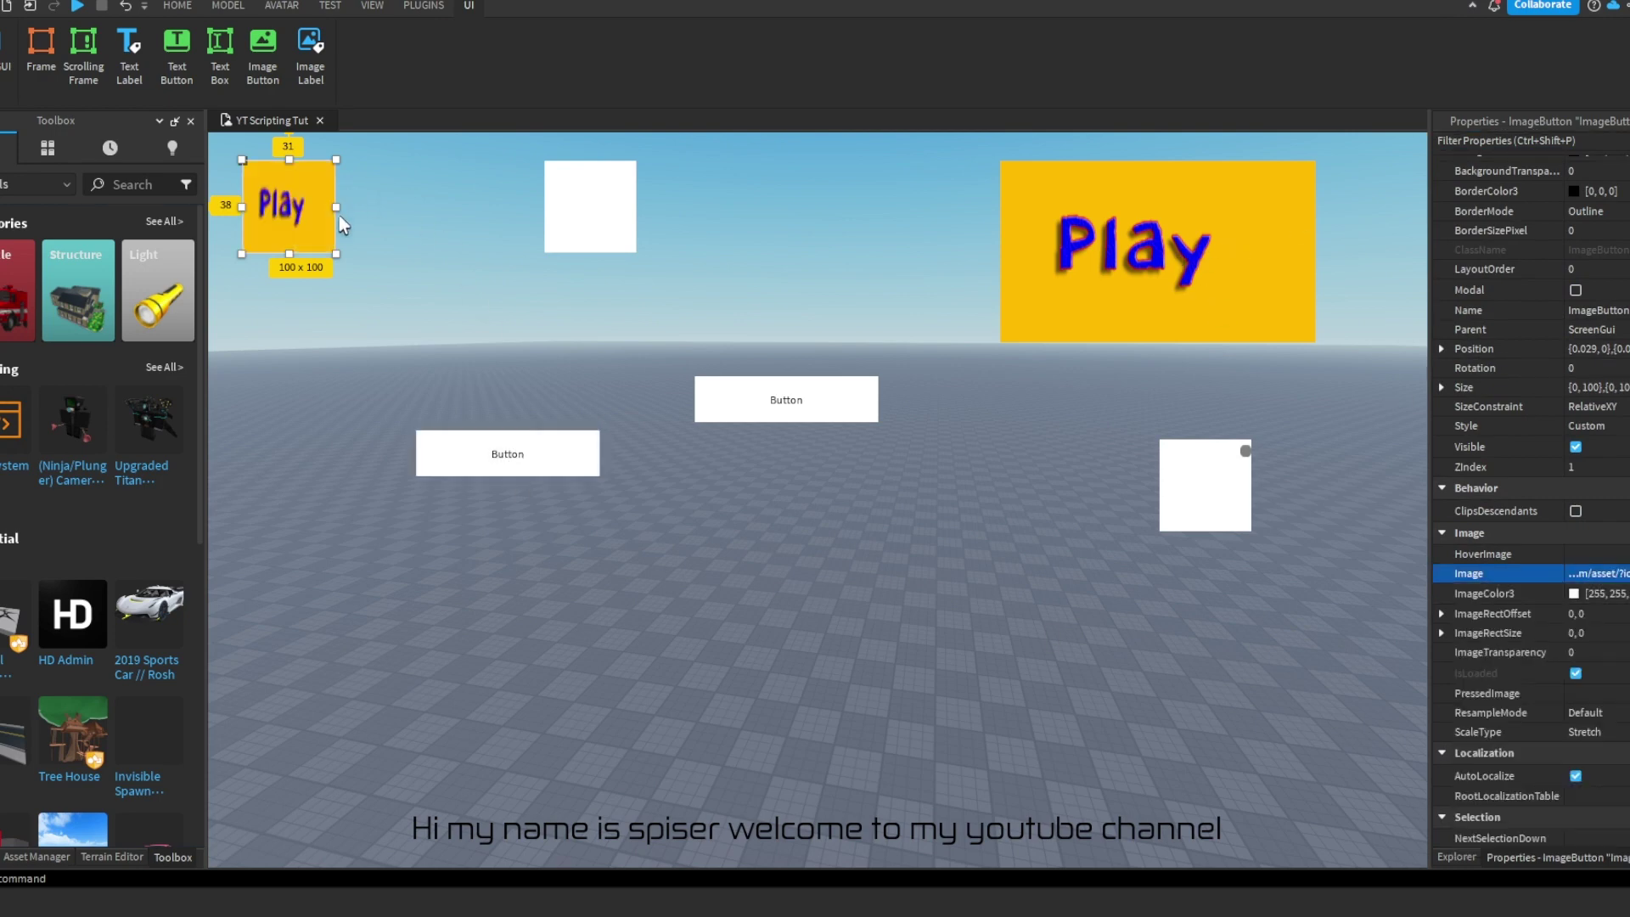
left_click_drag(336, 207, 493, 208)
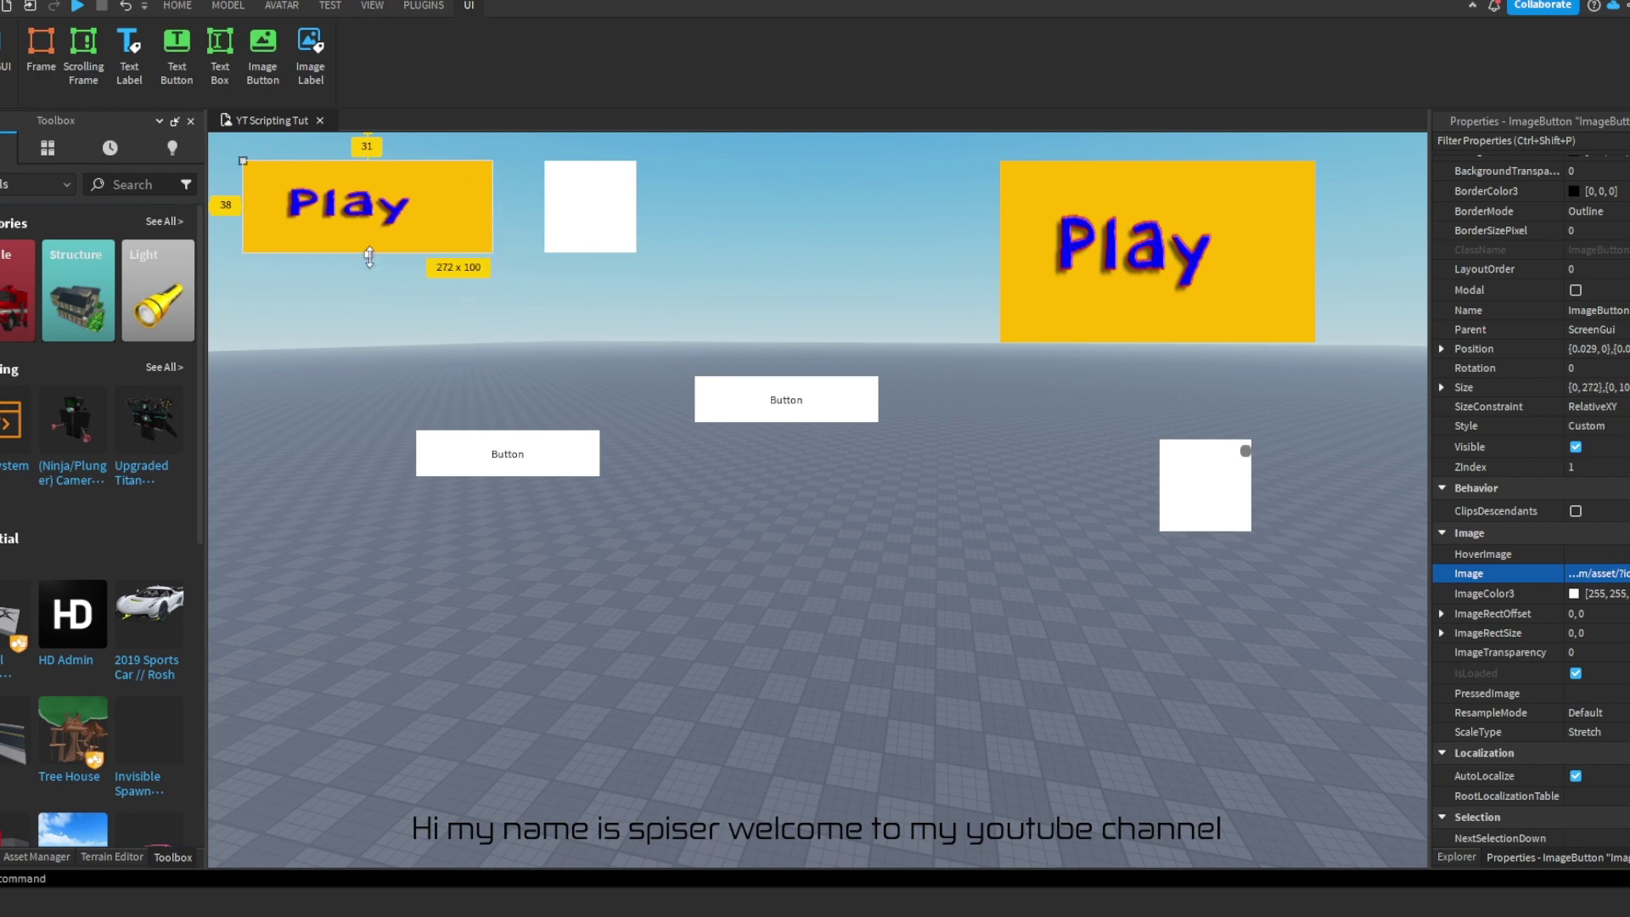
left_click_drag(367, 254, 357, 325)
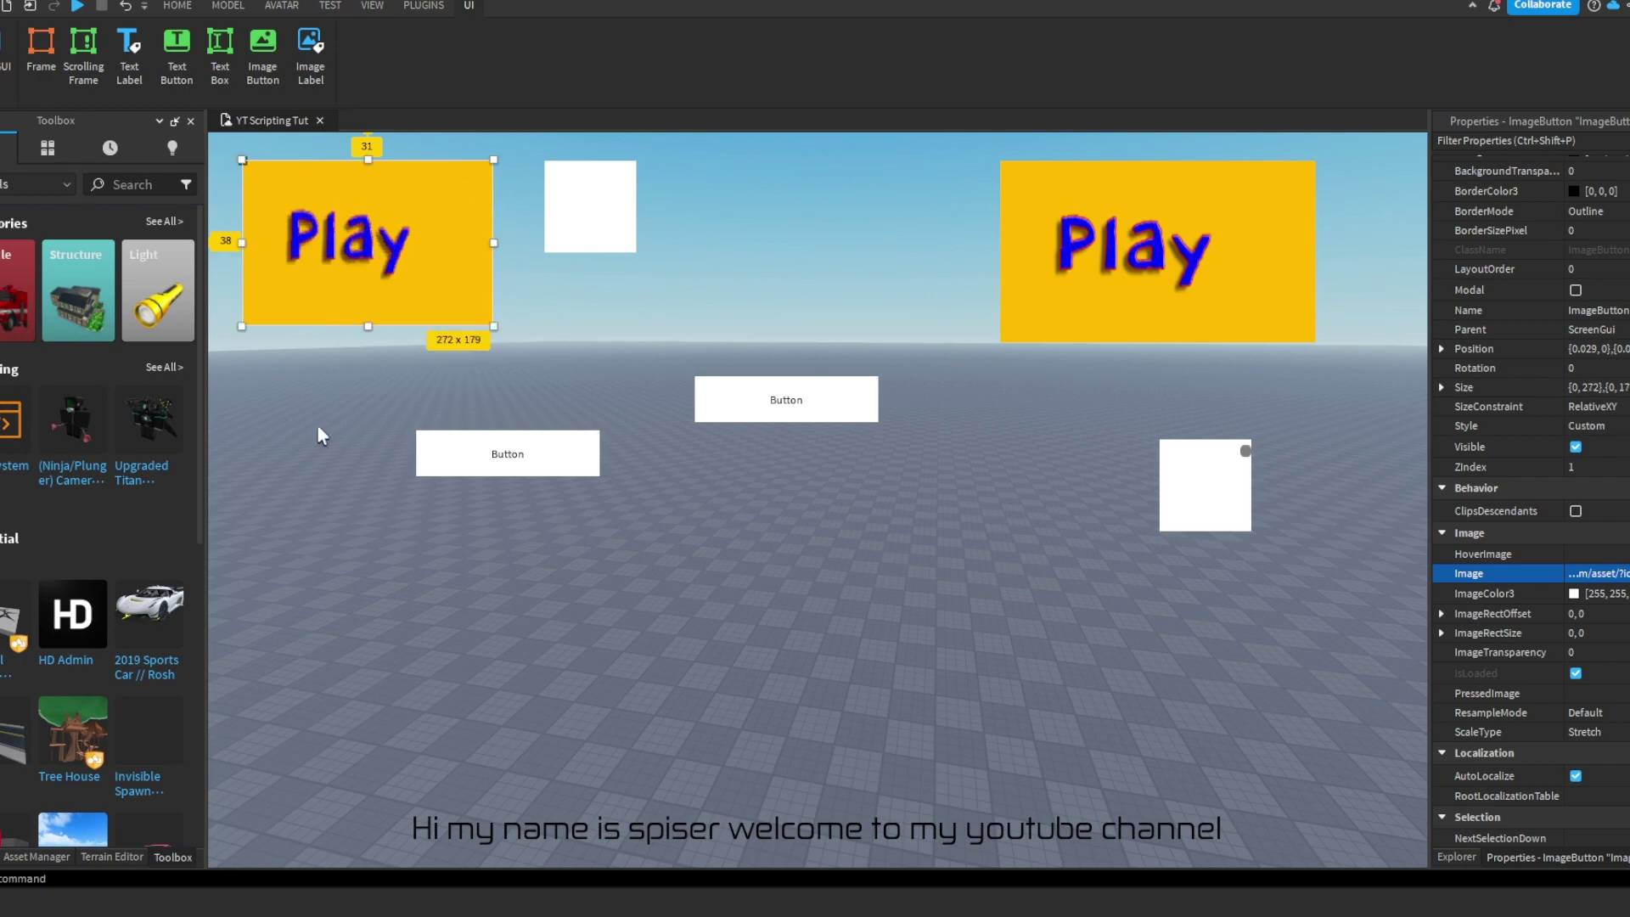
- Delete the ImageButton and the ImageLabel from the ScreenGui
left_click(1455, 856)
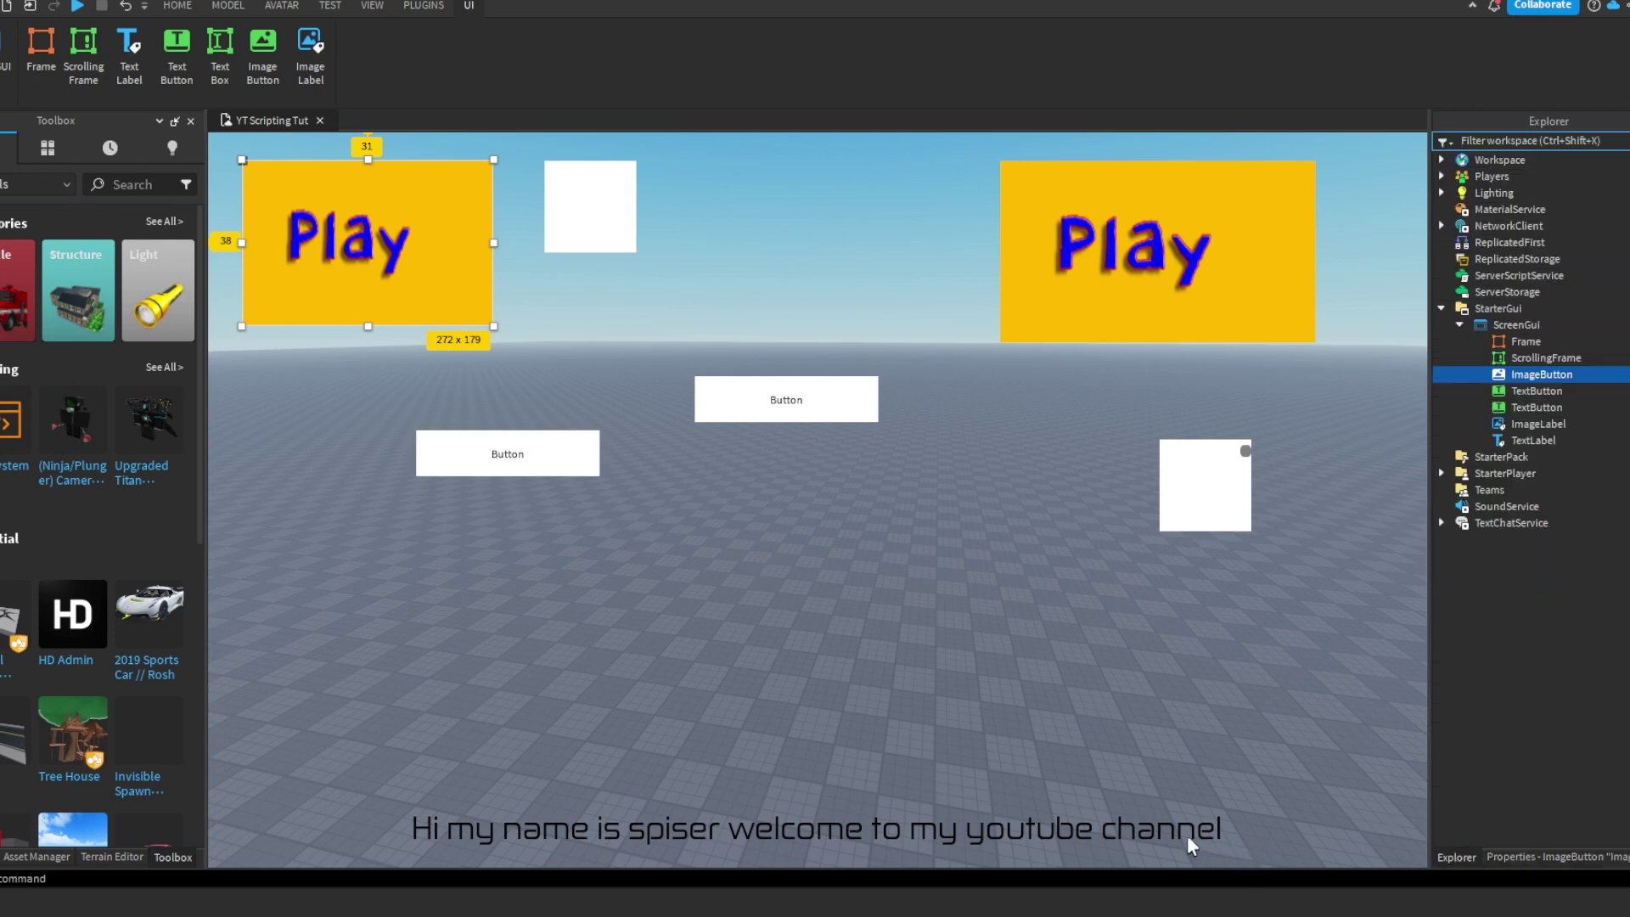
left_click(1560, 392)
left_click(1544, 374)
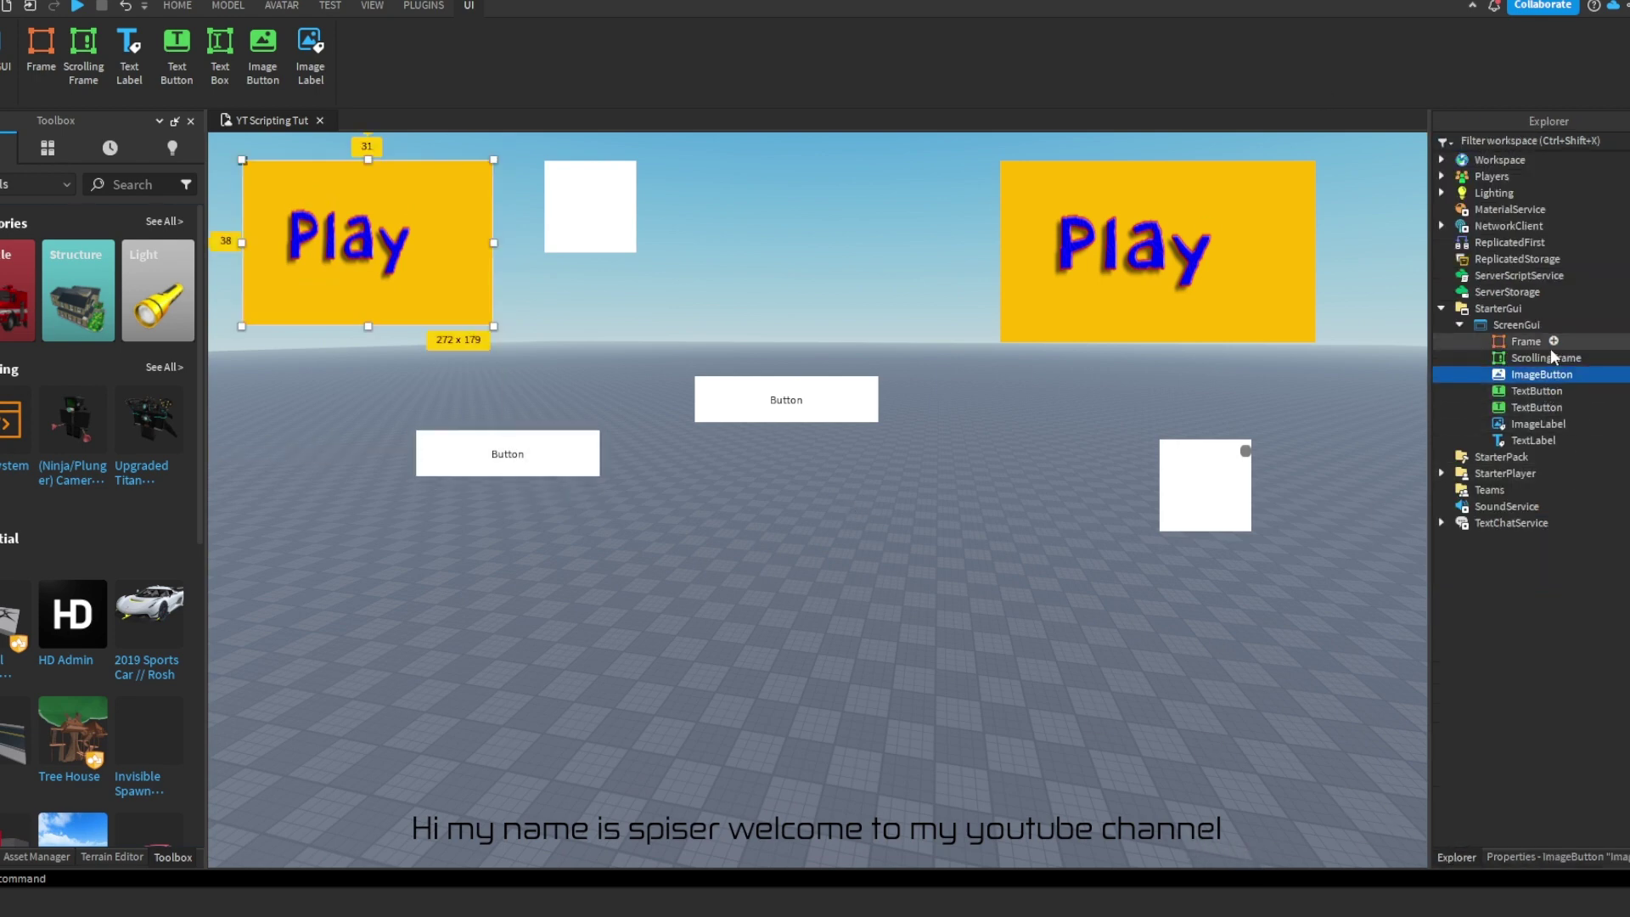
key("Delete")
left_click(1550, 407)
key("Delete")
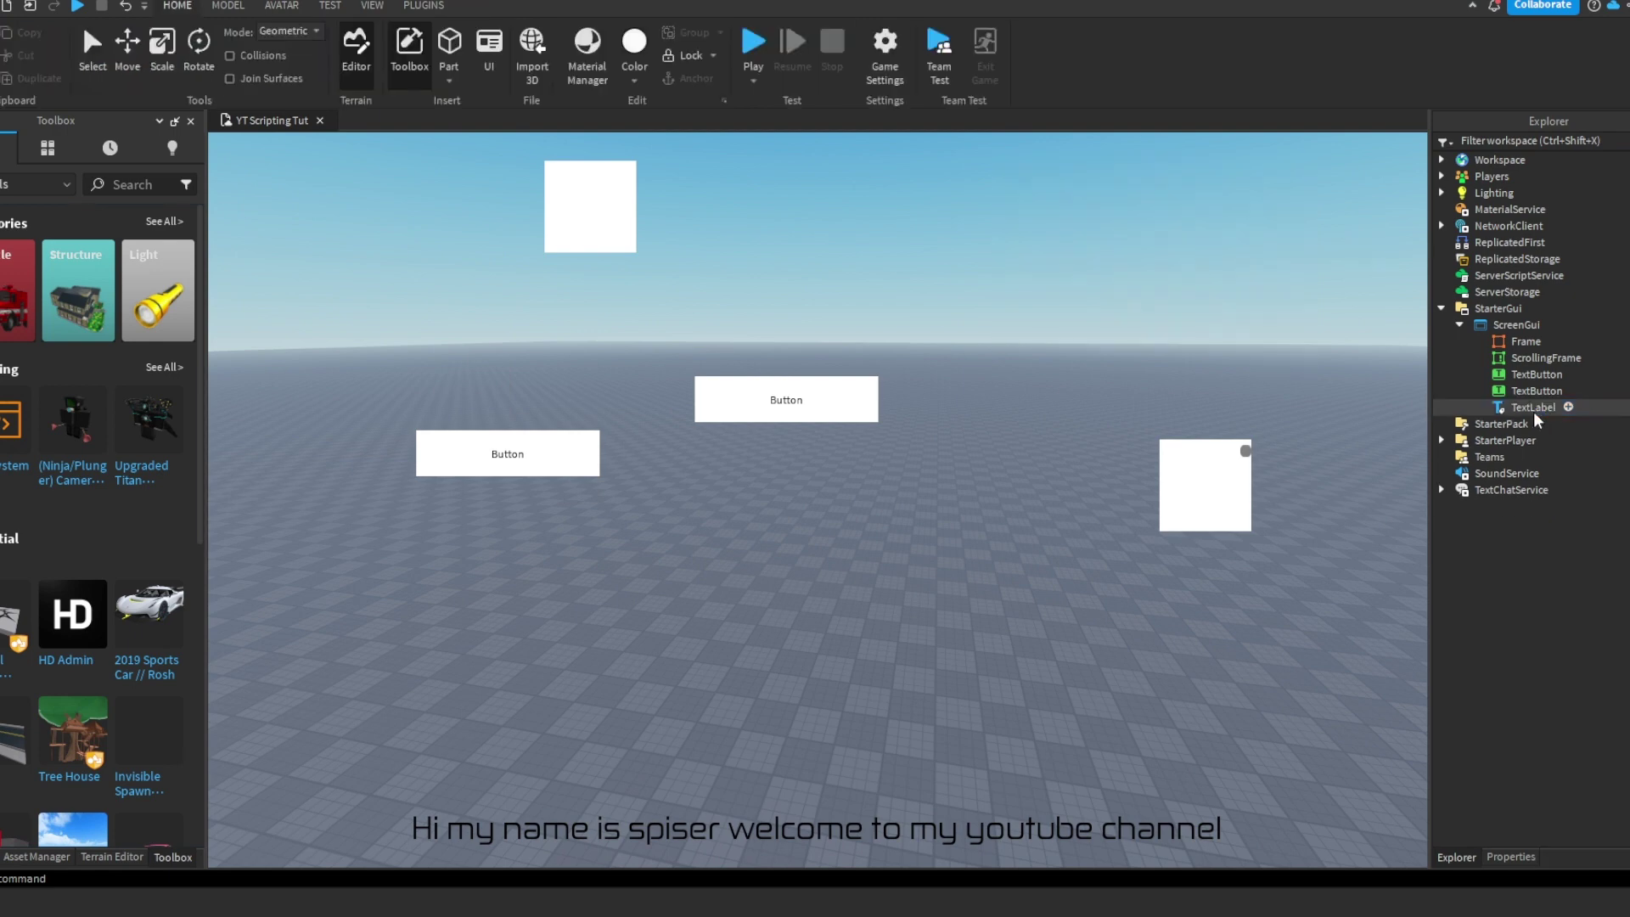
- Change the Text of the TextButton near the viewport's centre to "dgfsdgfsg"
left_click(1531, 393)
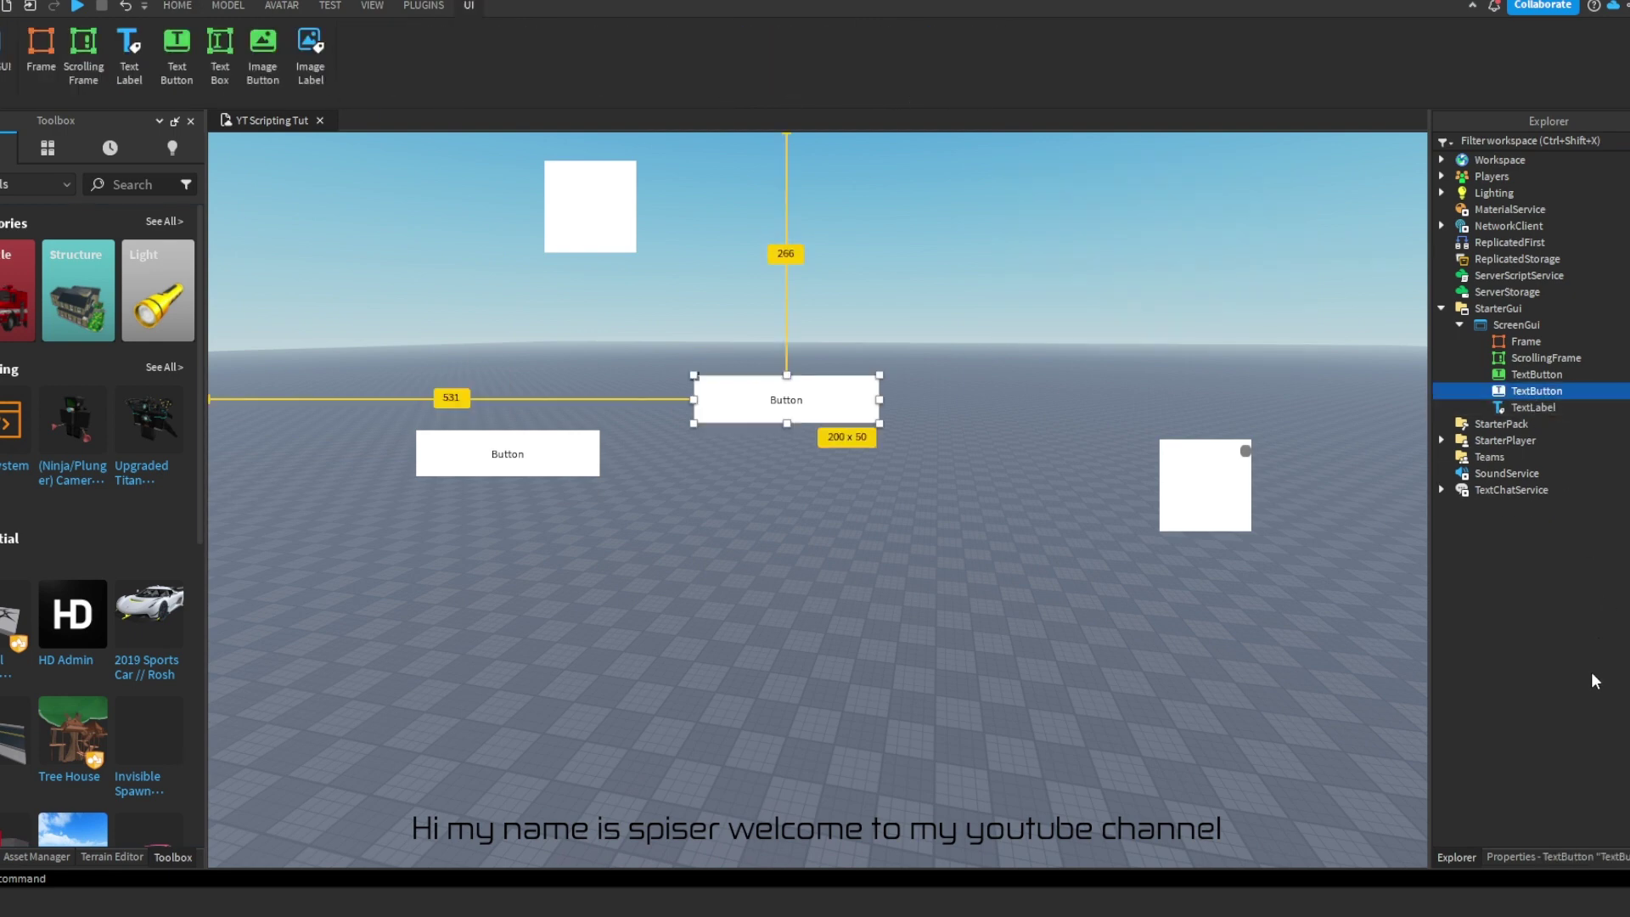
left_click(1605, 856)
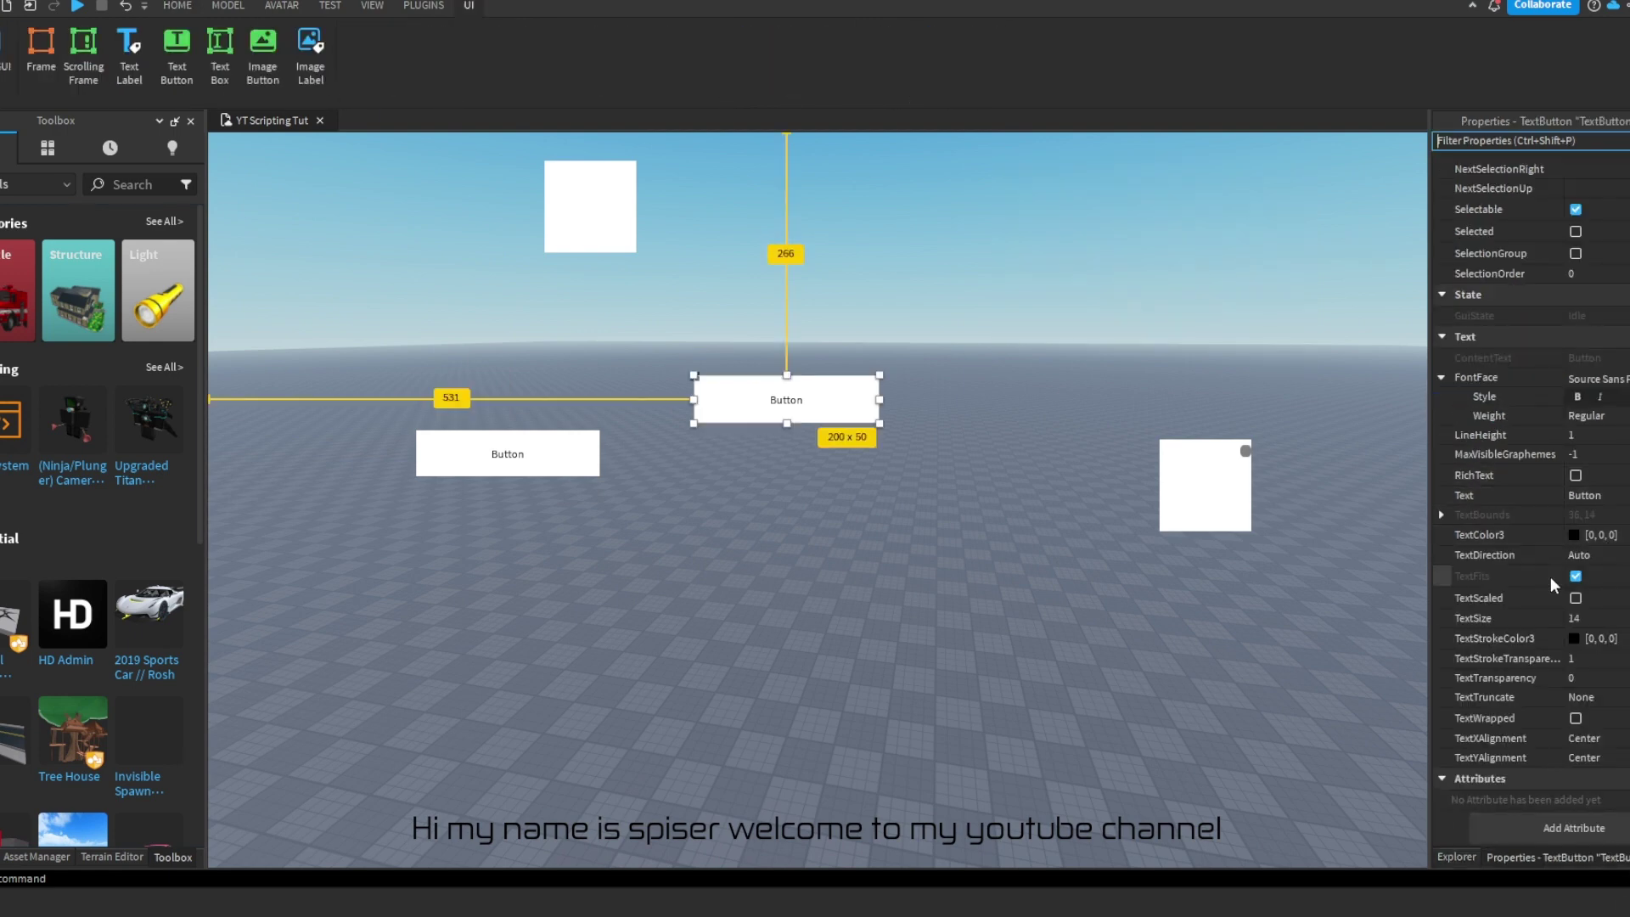
scroll(1498, 493, "up", 5)
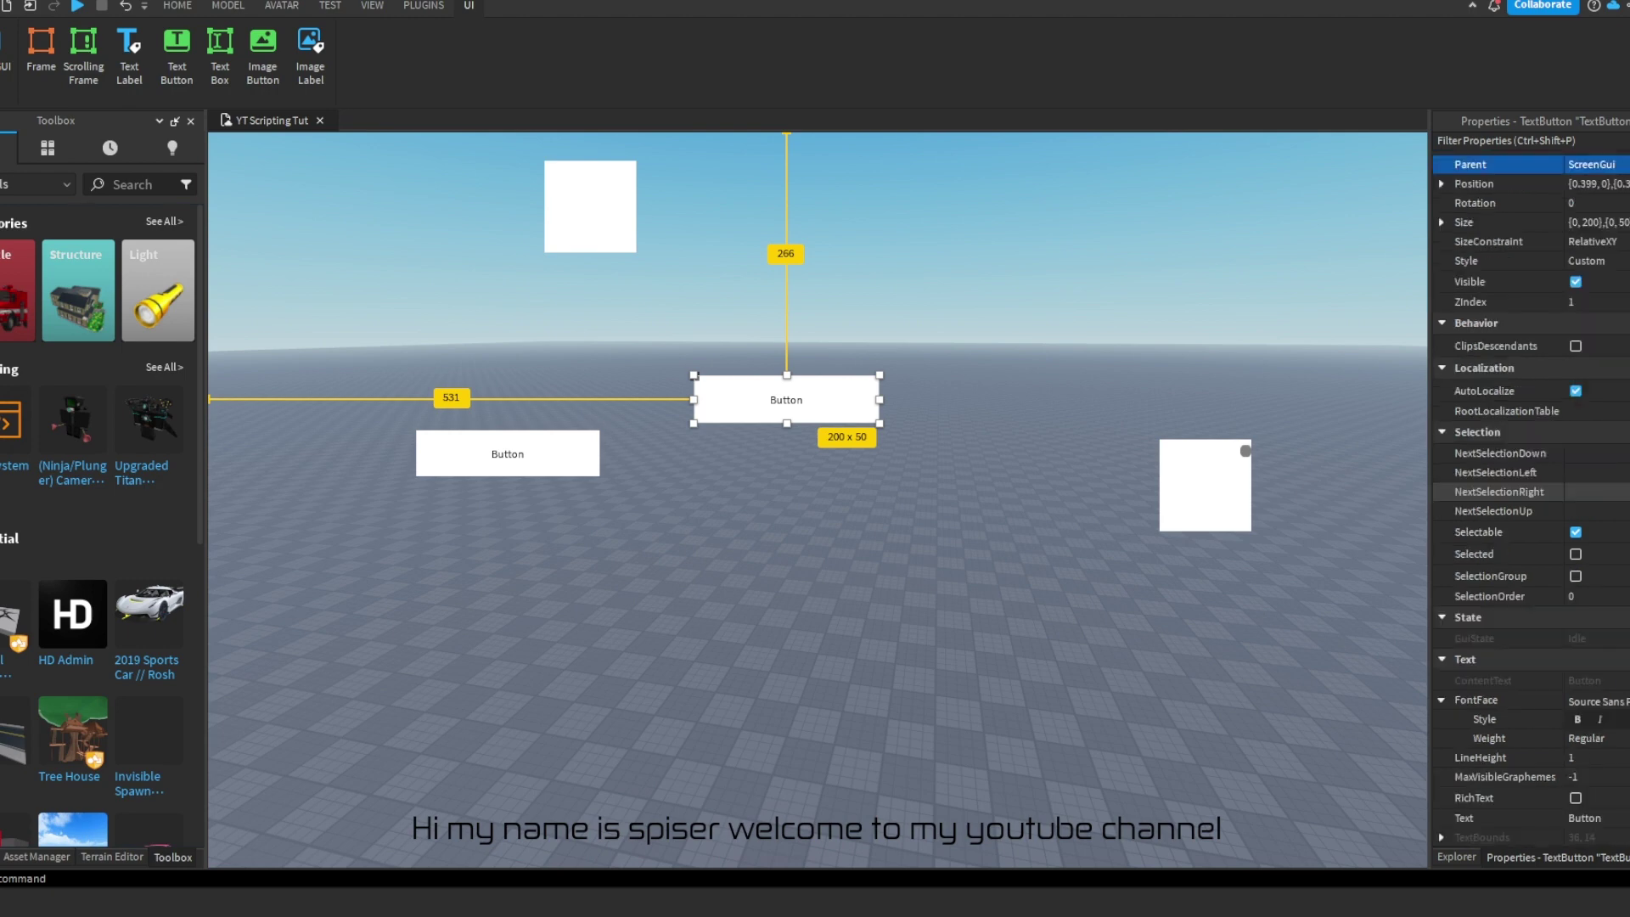
scroll(1528, 492, "down", 2)
left_click(1591, 697)
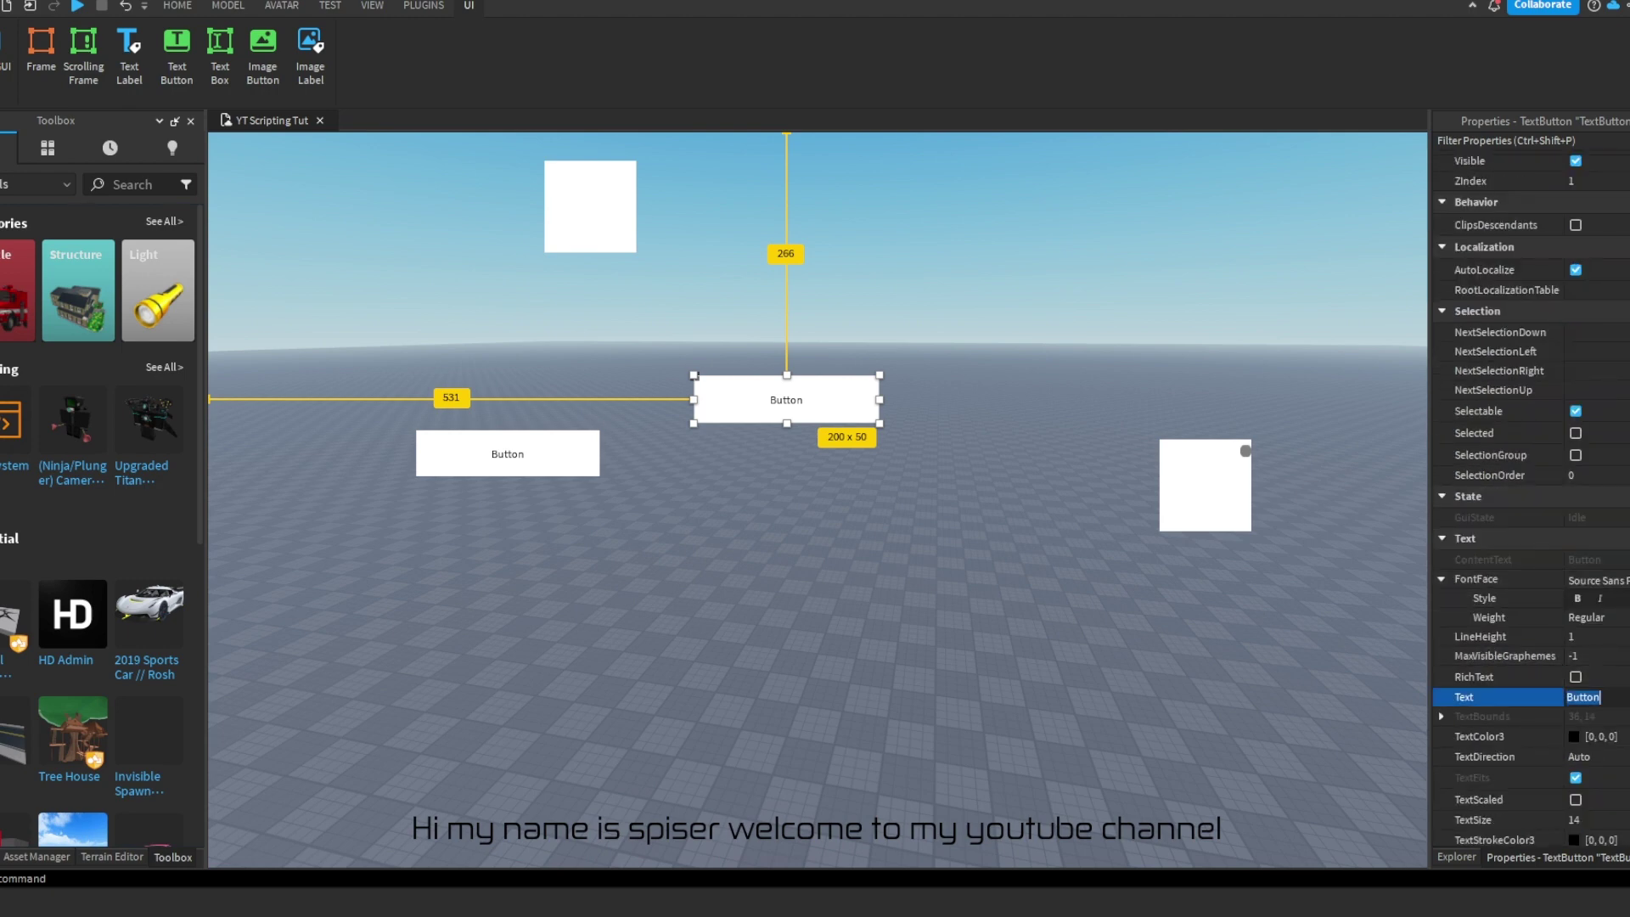
type("dgfsdgfsg")
key("Return")
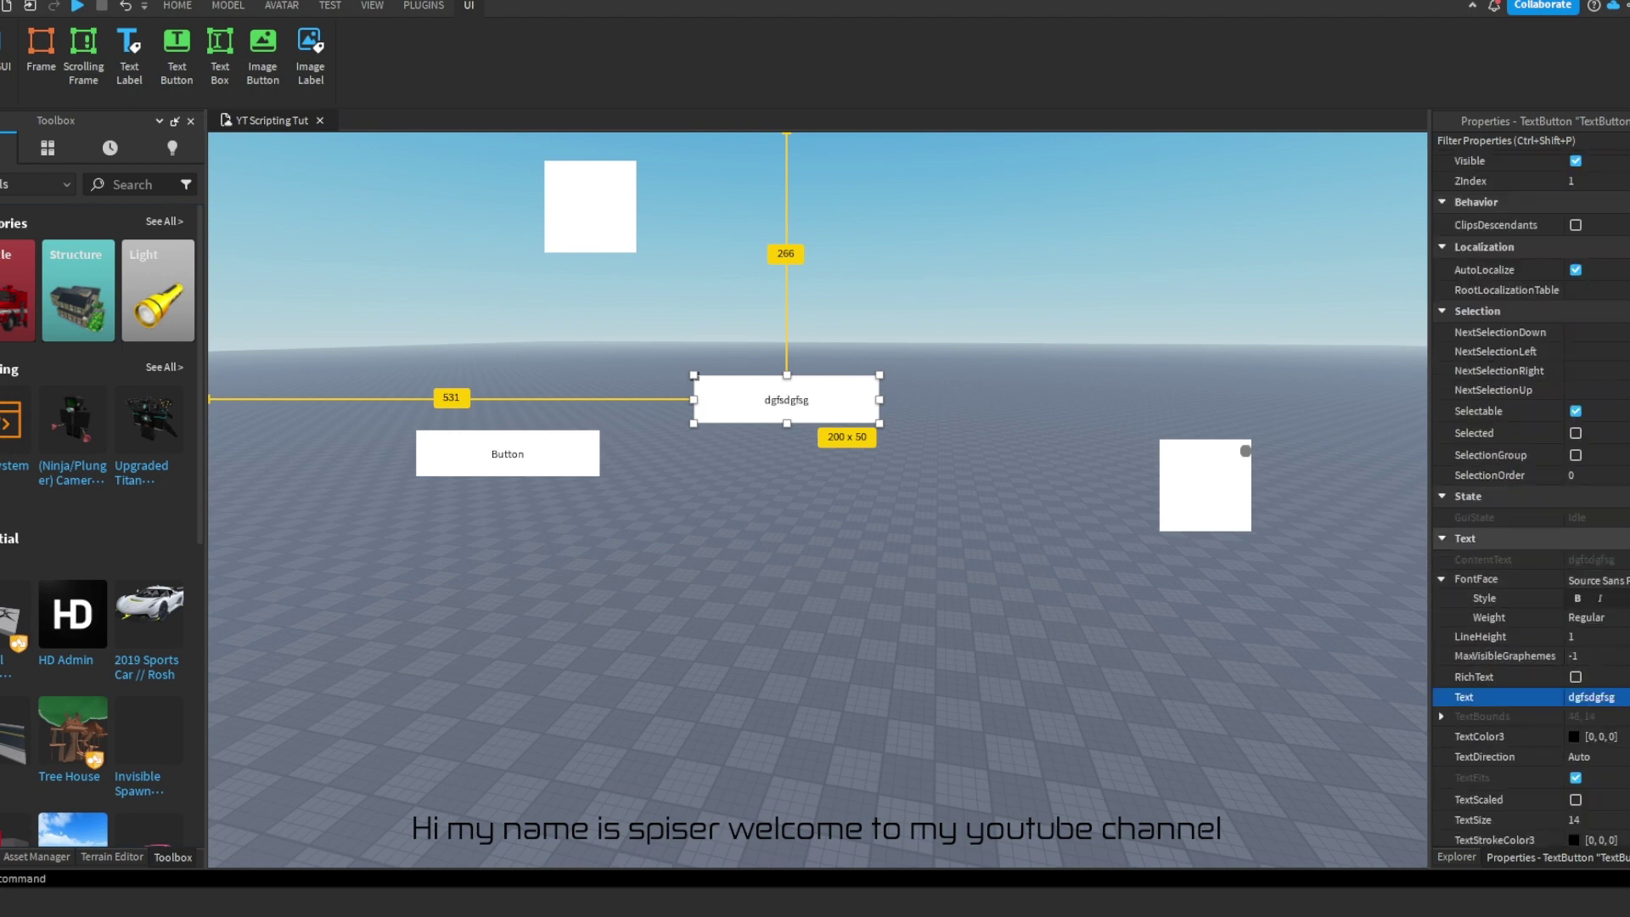
- Set the TextButton's FontFace to Bangers and turn on TextScaled
left_click(1592, 579)
left_click(1596, 657)
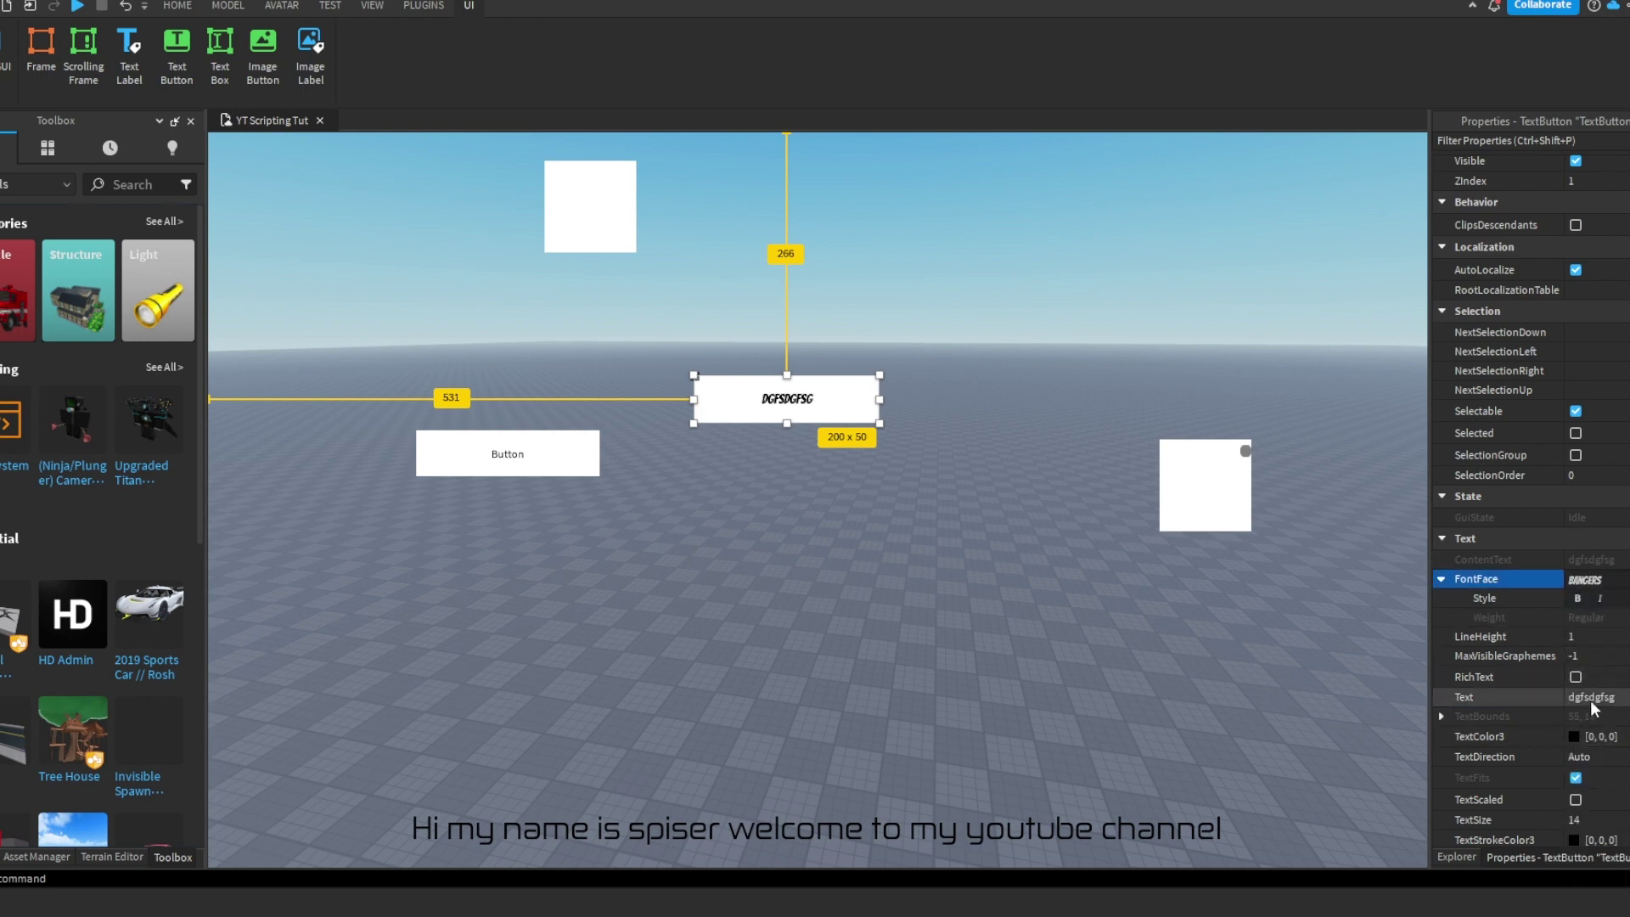
left_click(1576, 800)
scroll(1598, 594, "up", 10)
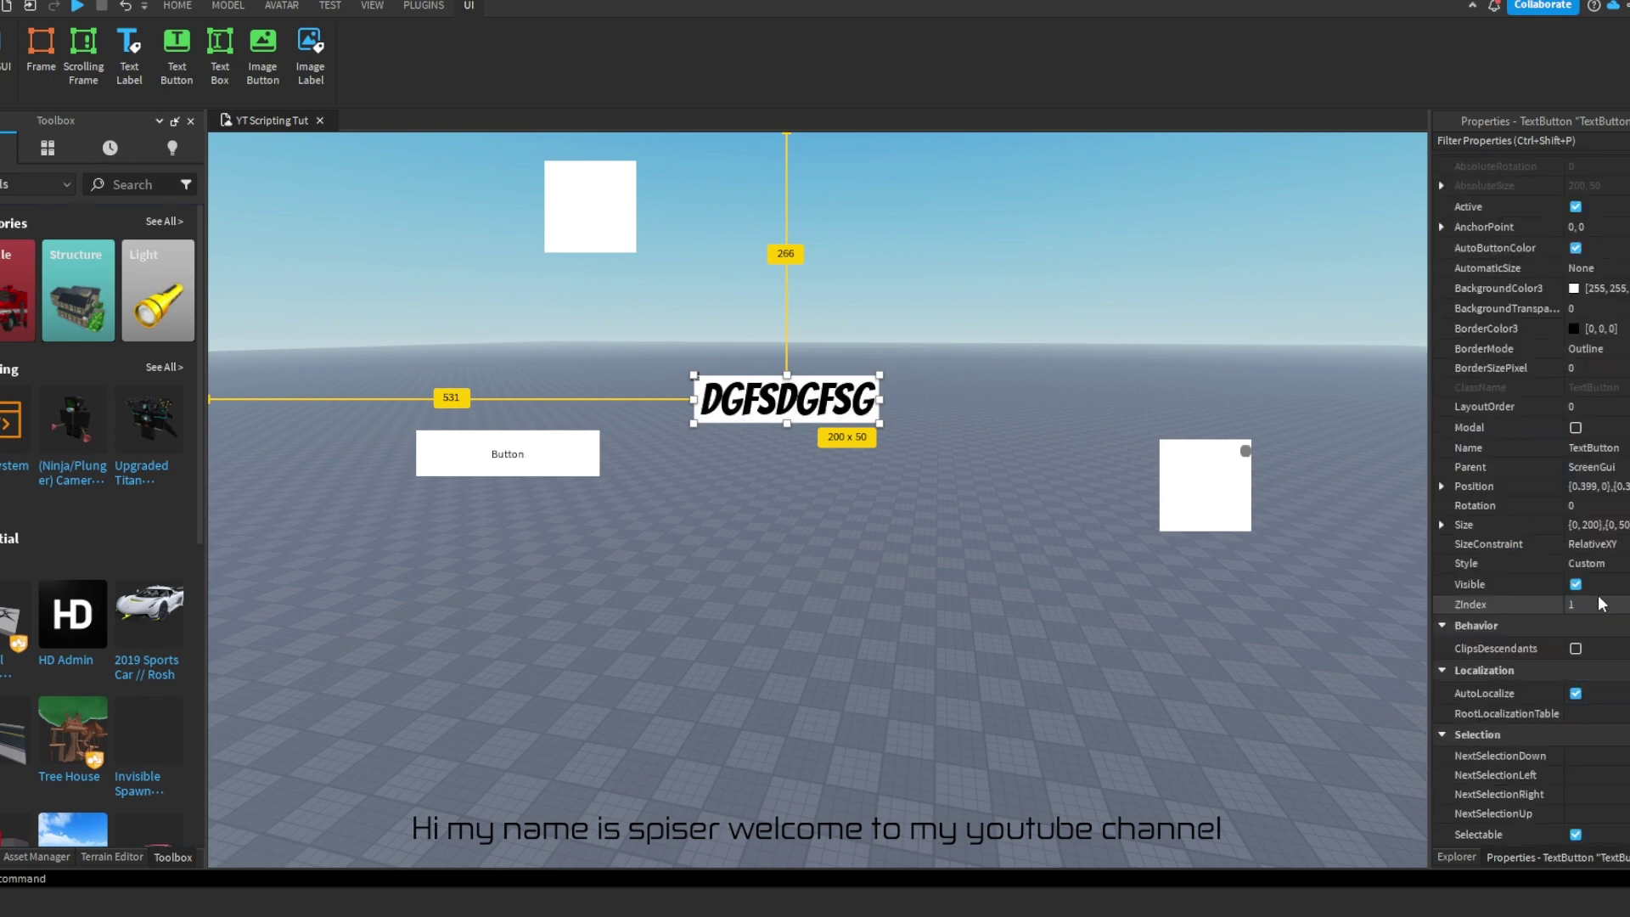
- Set the centre TextButton's BackgroundColor3 to red 255, 42, 42 and open its BackgroundTransparency for editing
left_click(1575, 393)
left_click_drag(1008, 390, 1028, 321)
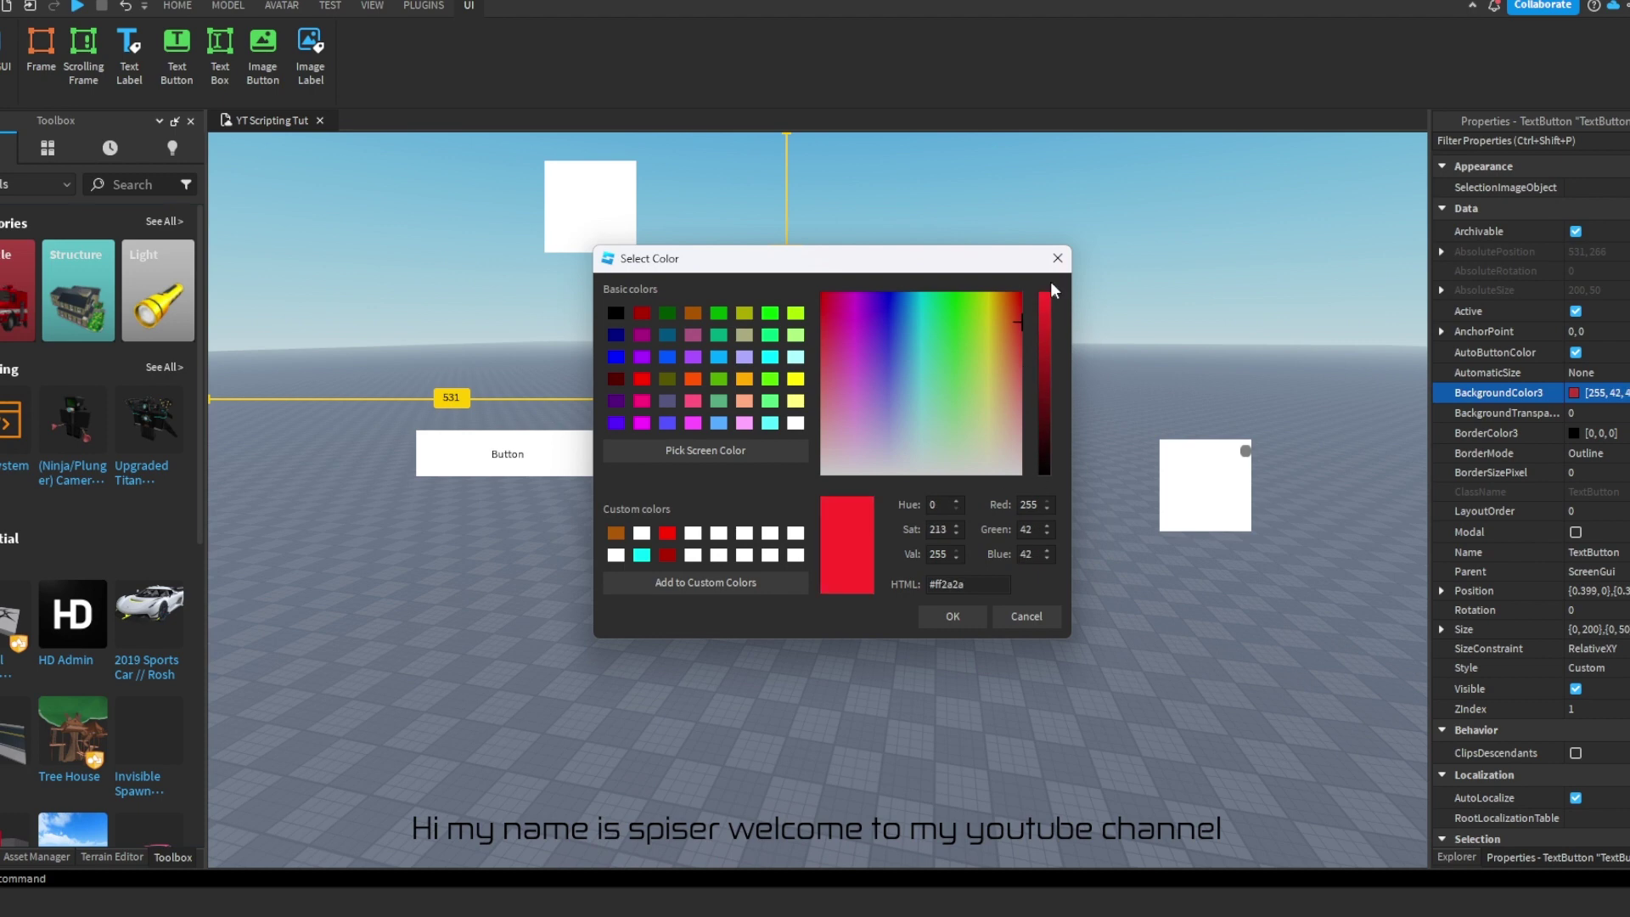
left_click(949, 614)
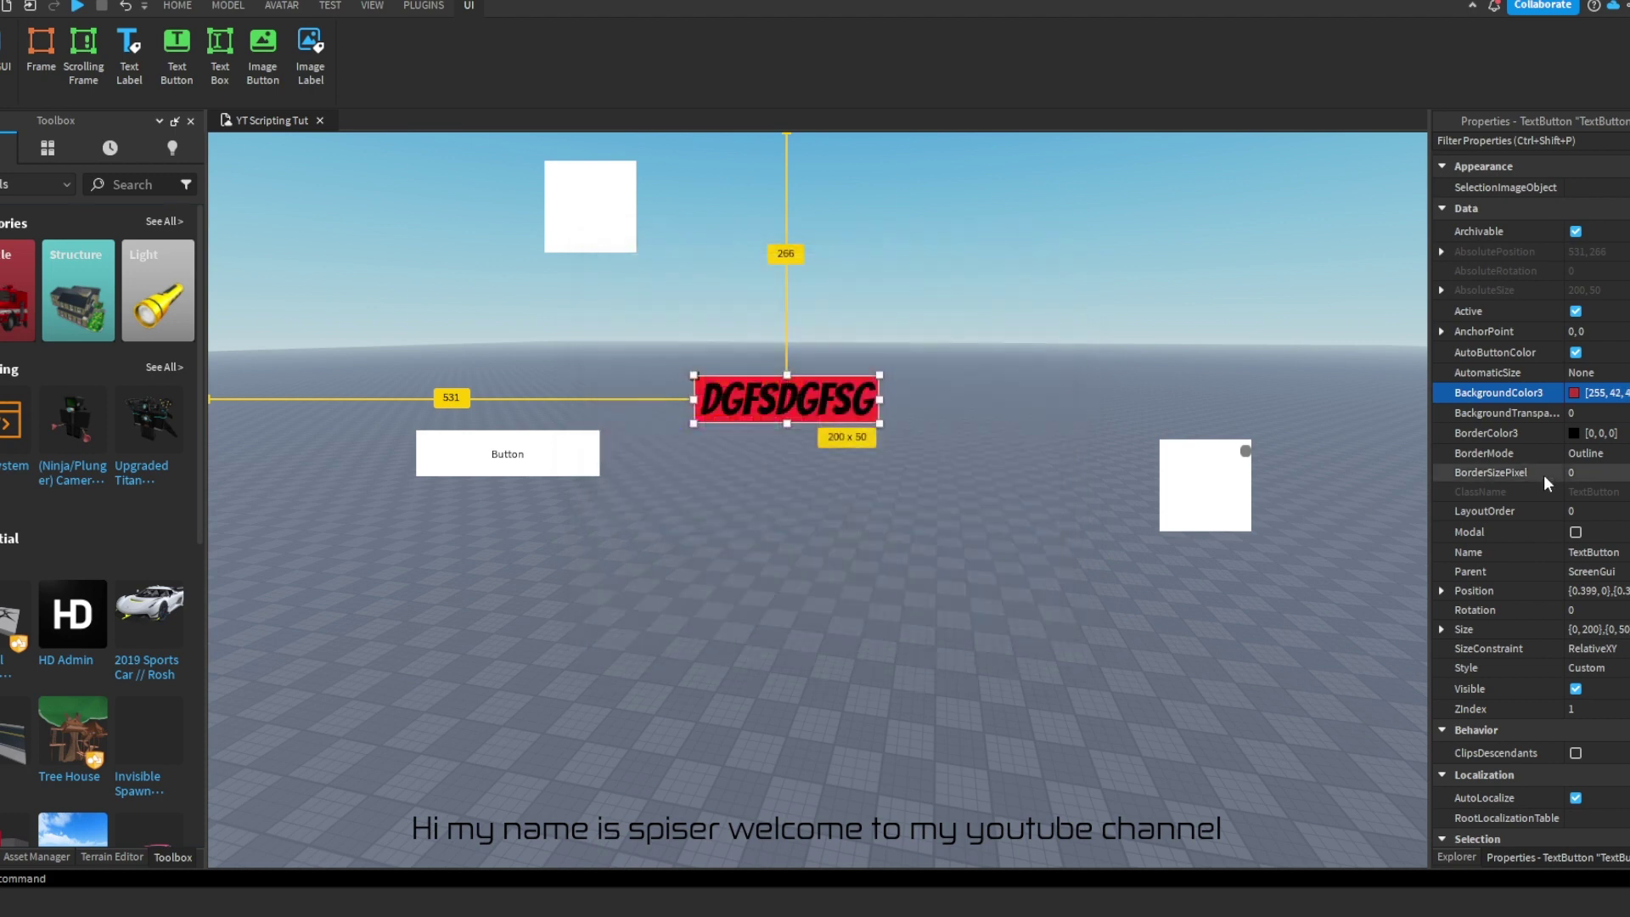
left_click(1591, 413)
left_click_drag(1628, 414, 1627, 414)
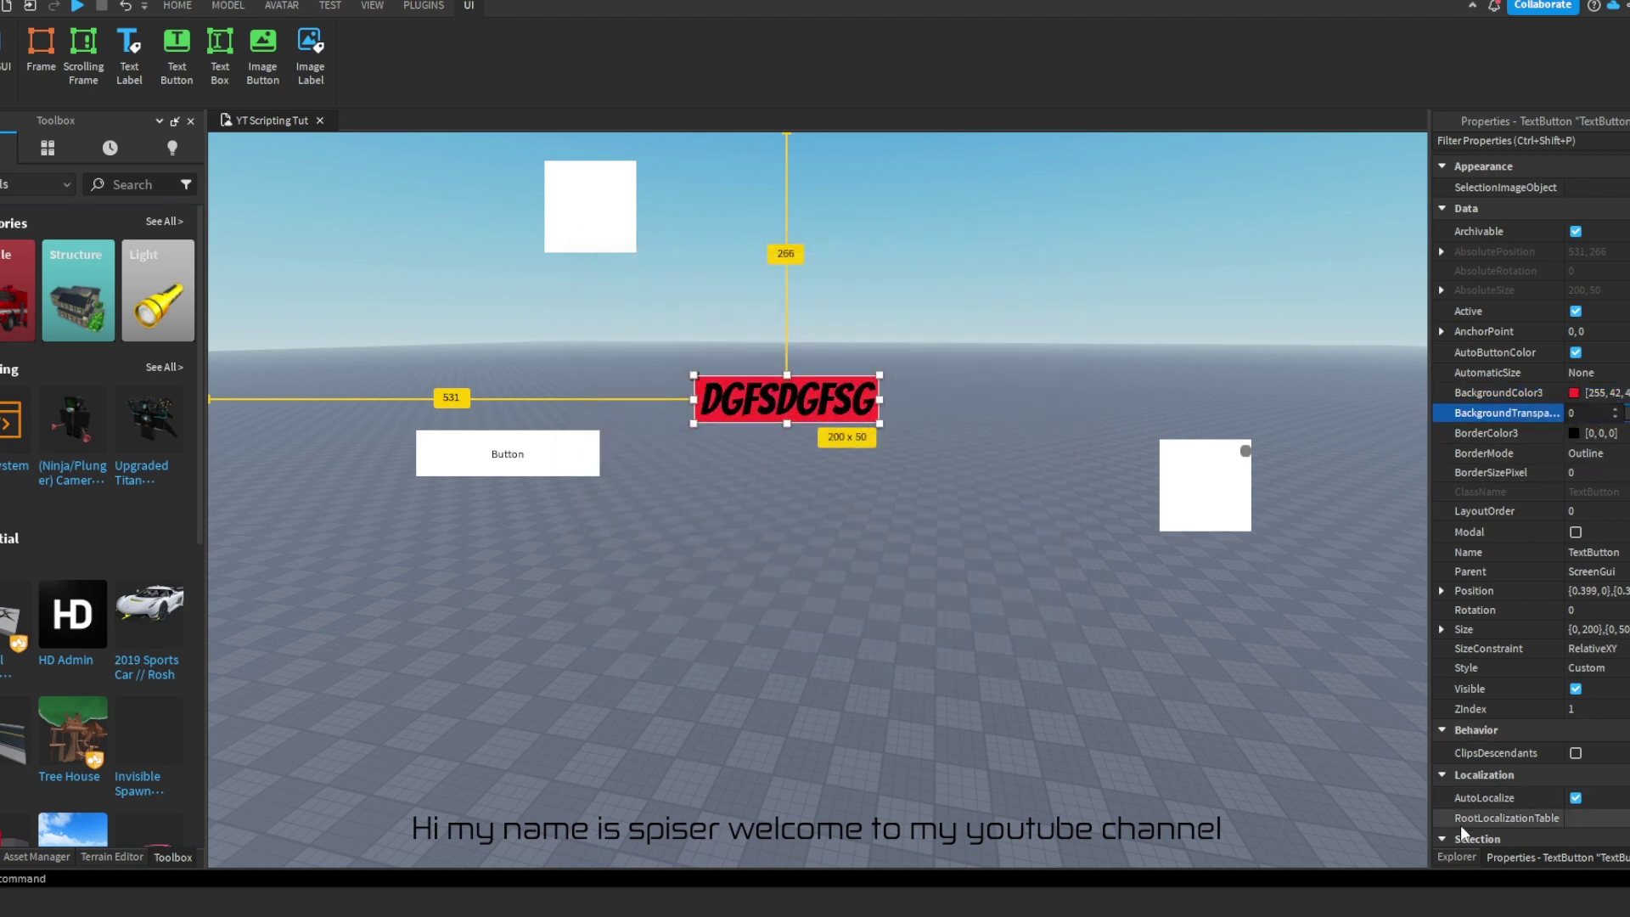
- Delete both TextButtons and the TextLabel from the ScreenGui
left_click(1441, 857)
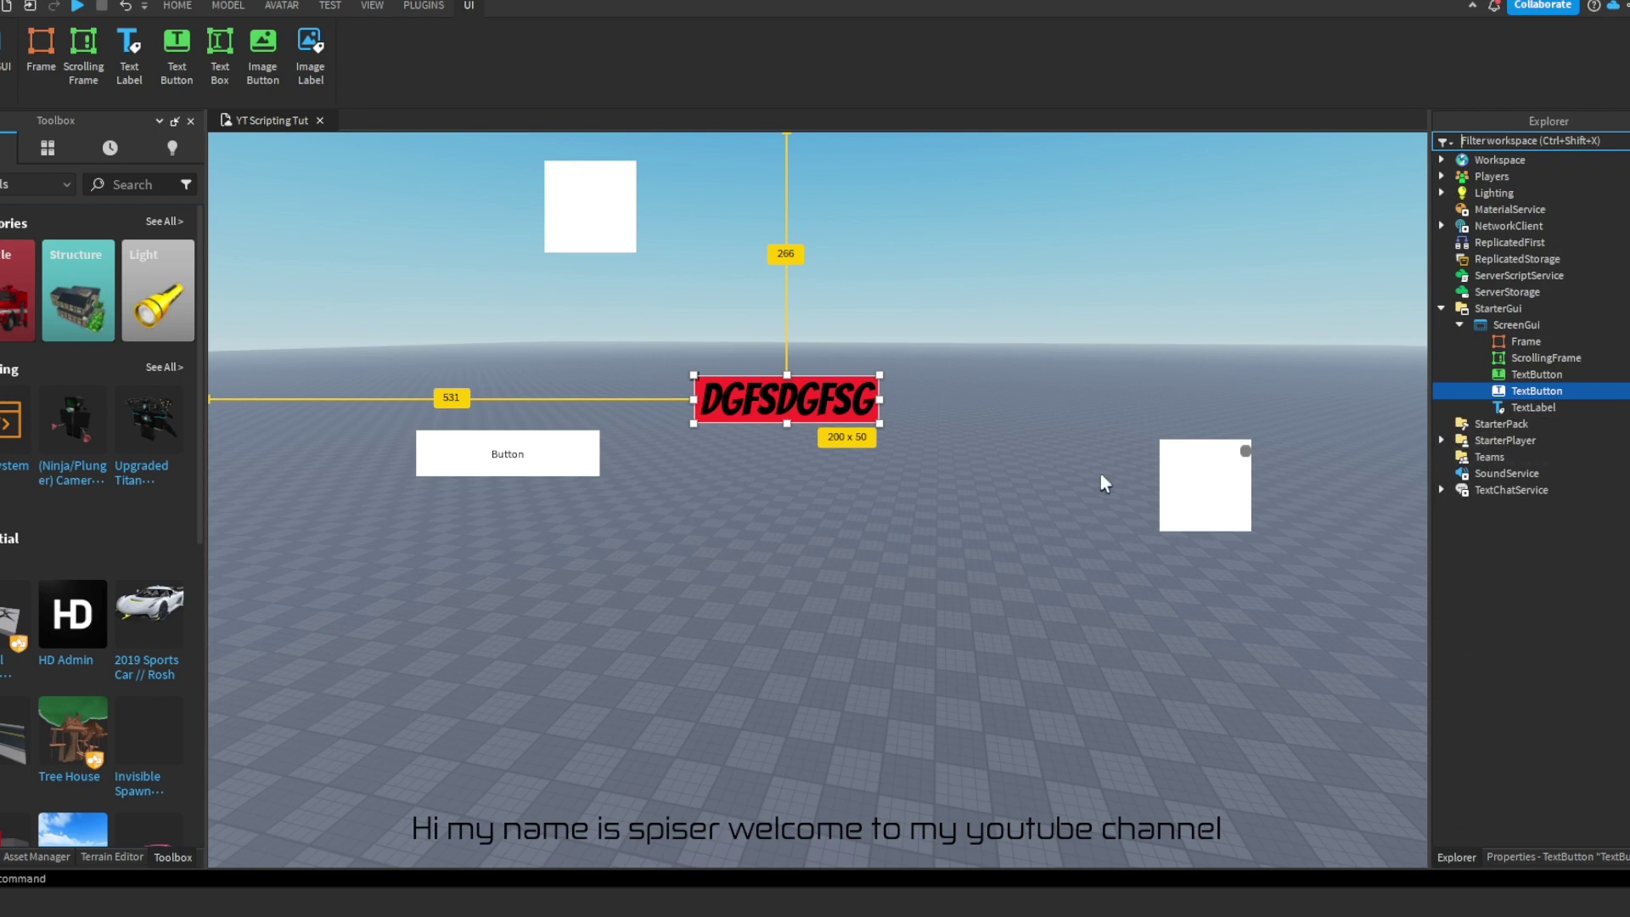
left_click(1534, 406)
left_click(1541, 391)
key("Delete")
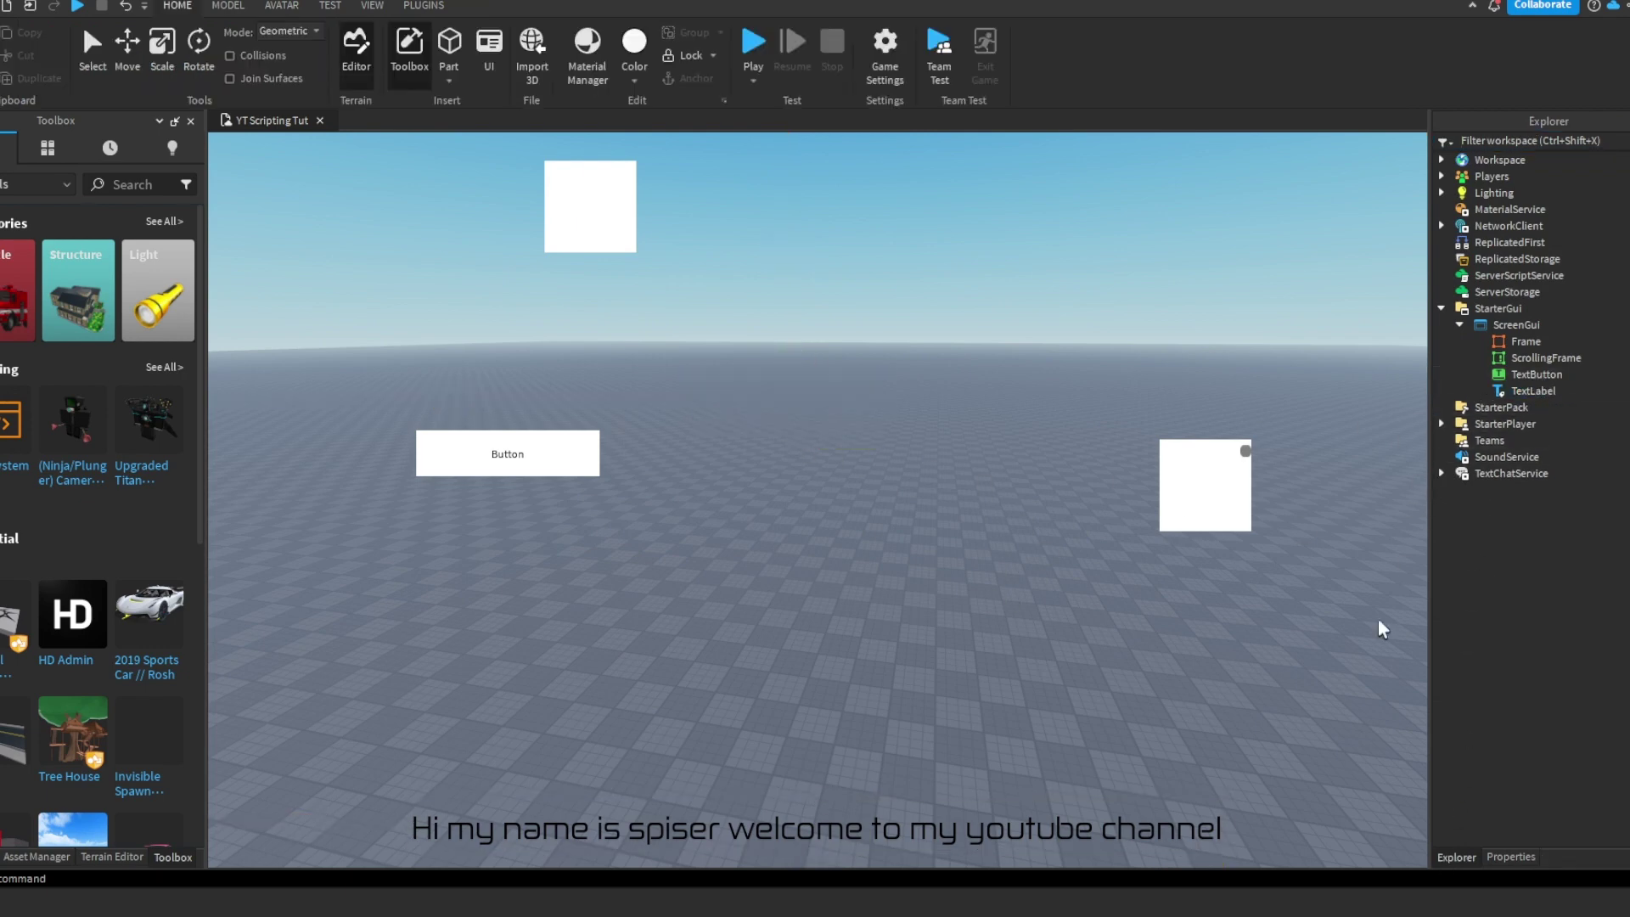
left_click(1534, 391)
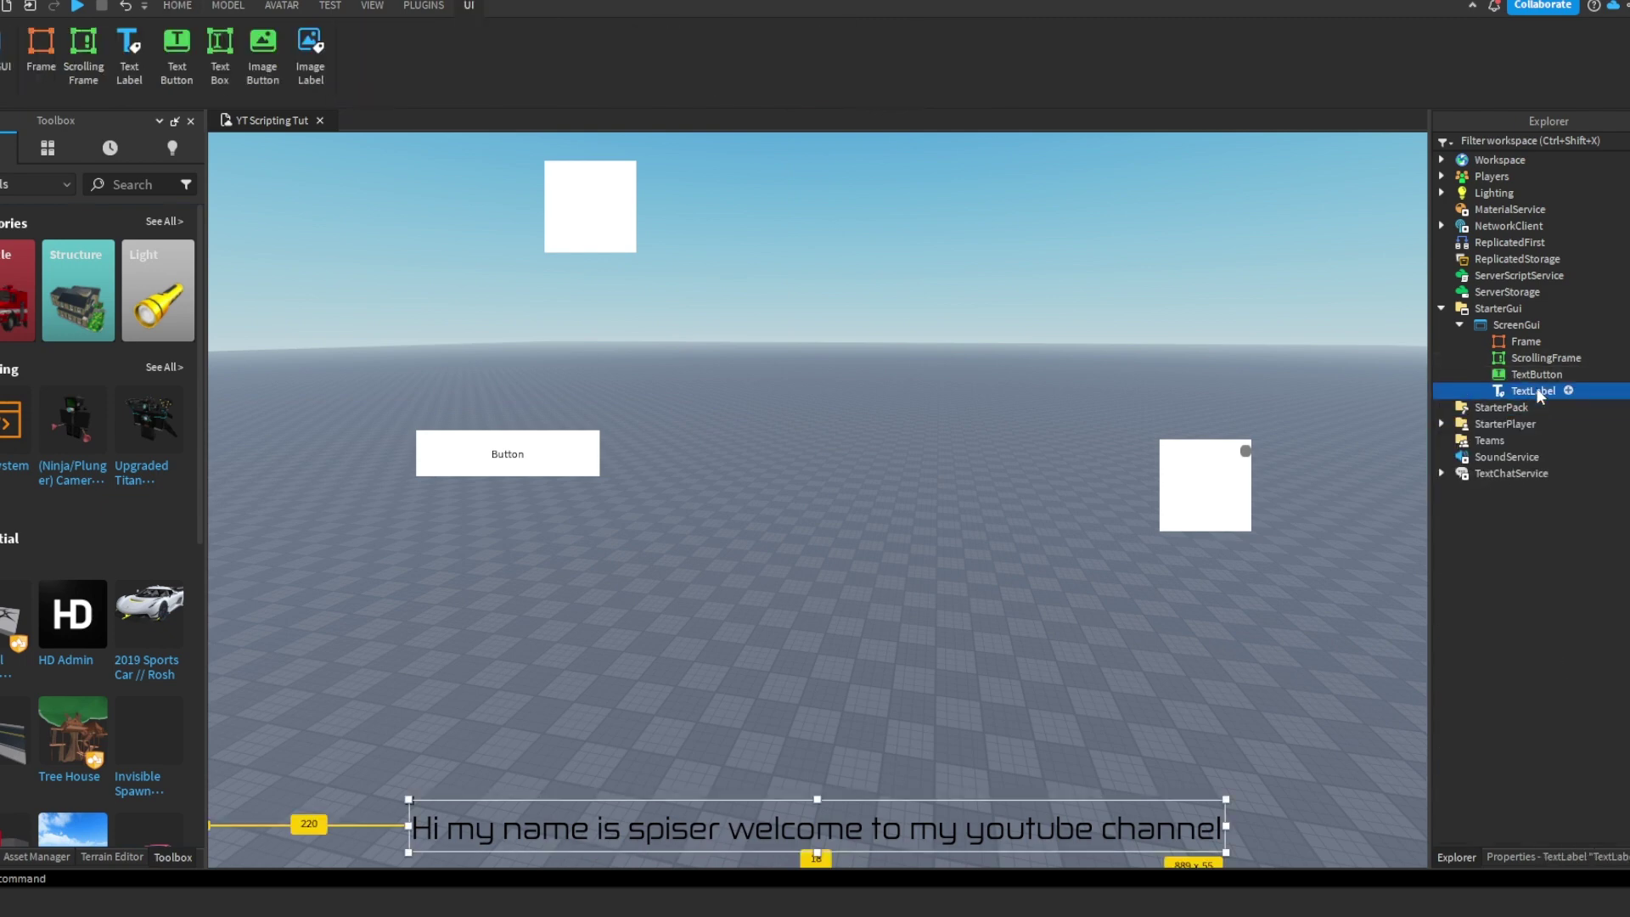
key("Delete")
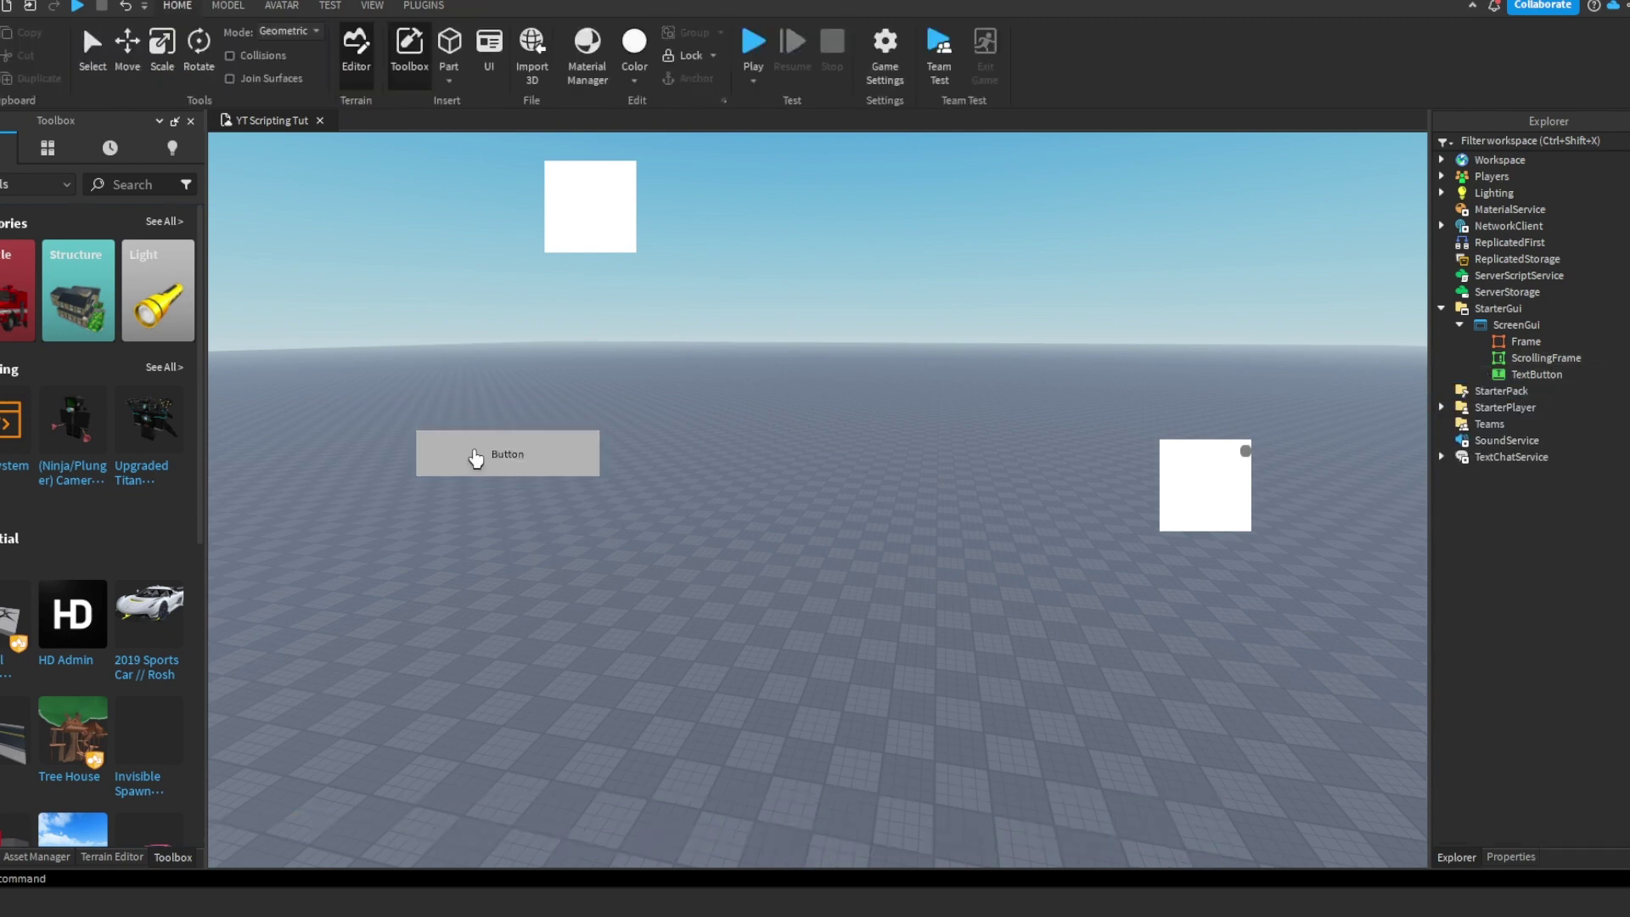
left_click(1524, 357)
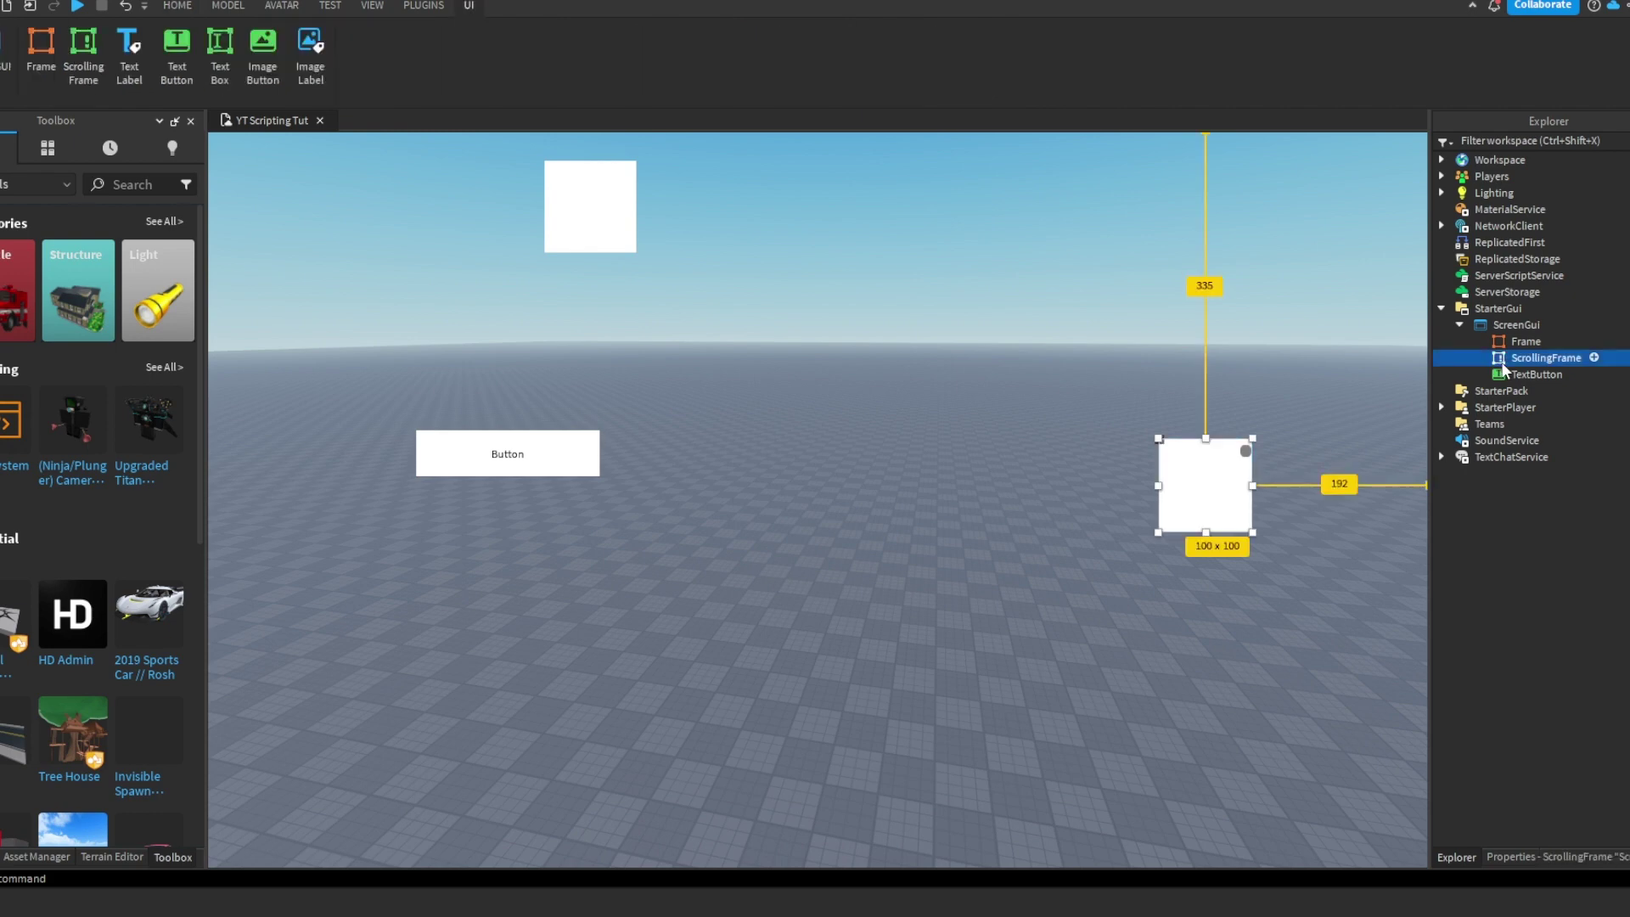
left_click(1532, 375)
key("Delete")
- Move the Frame to about 183 from the viewport's left and 104 from its top, and the ScrollingFrame about 288 from the right and 120 from the top
left_click(1527, 358)
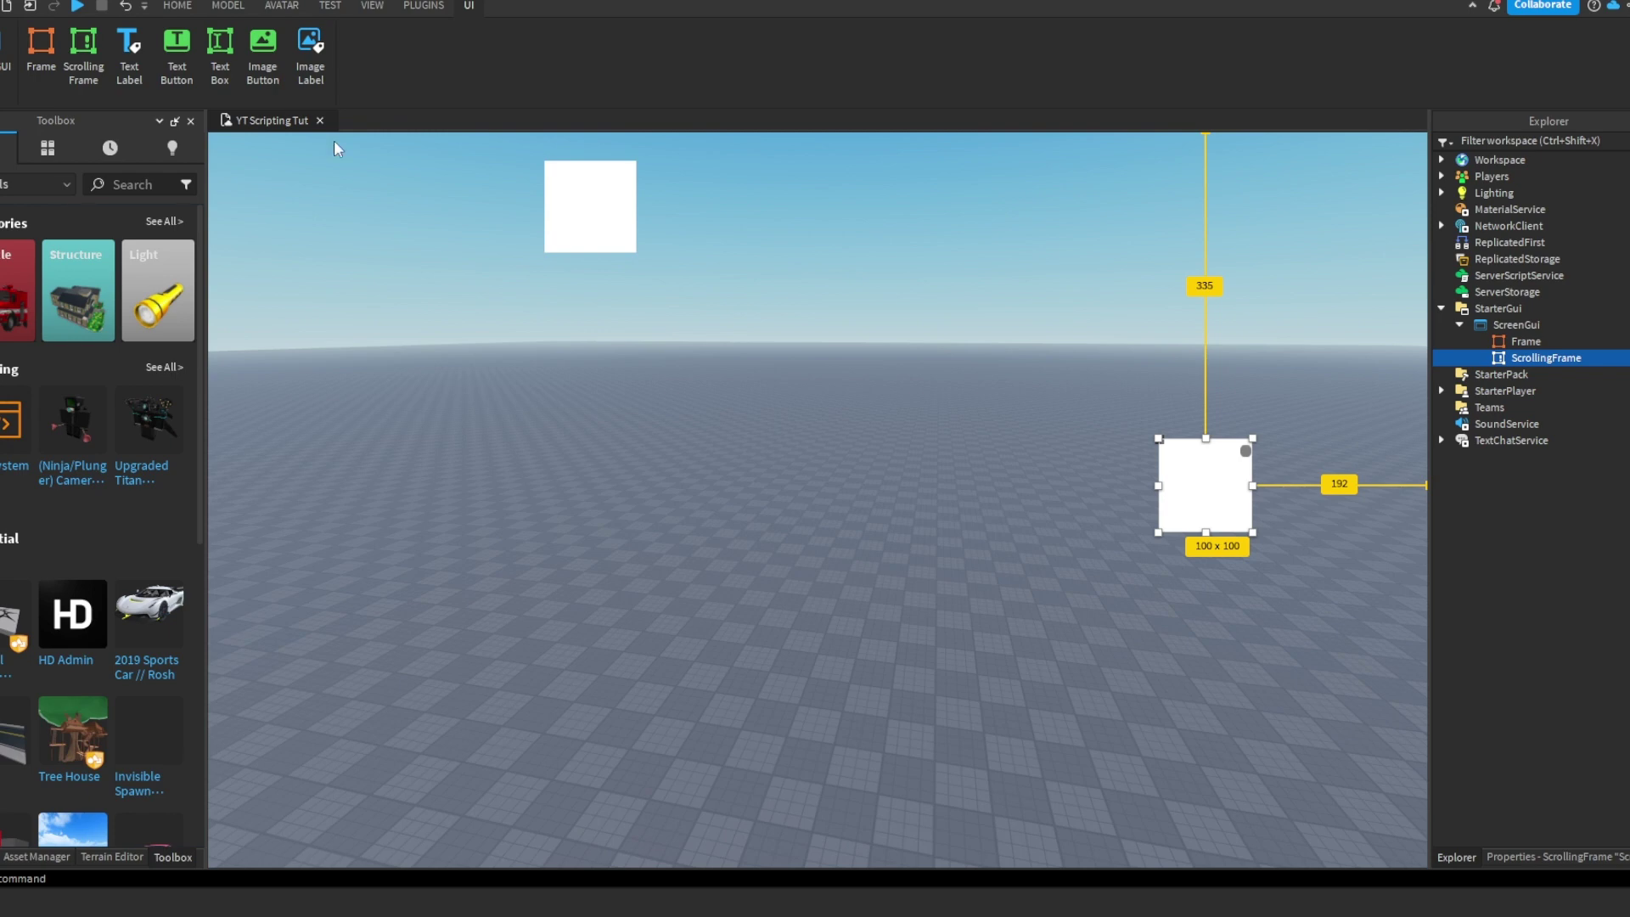
left_click_drag(591, 163, 422, 229)
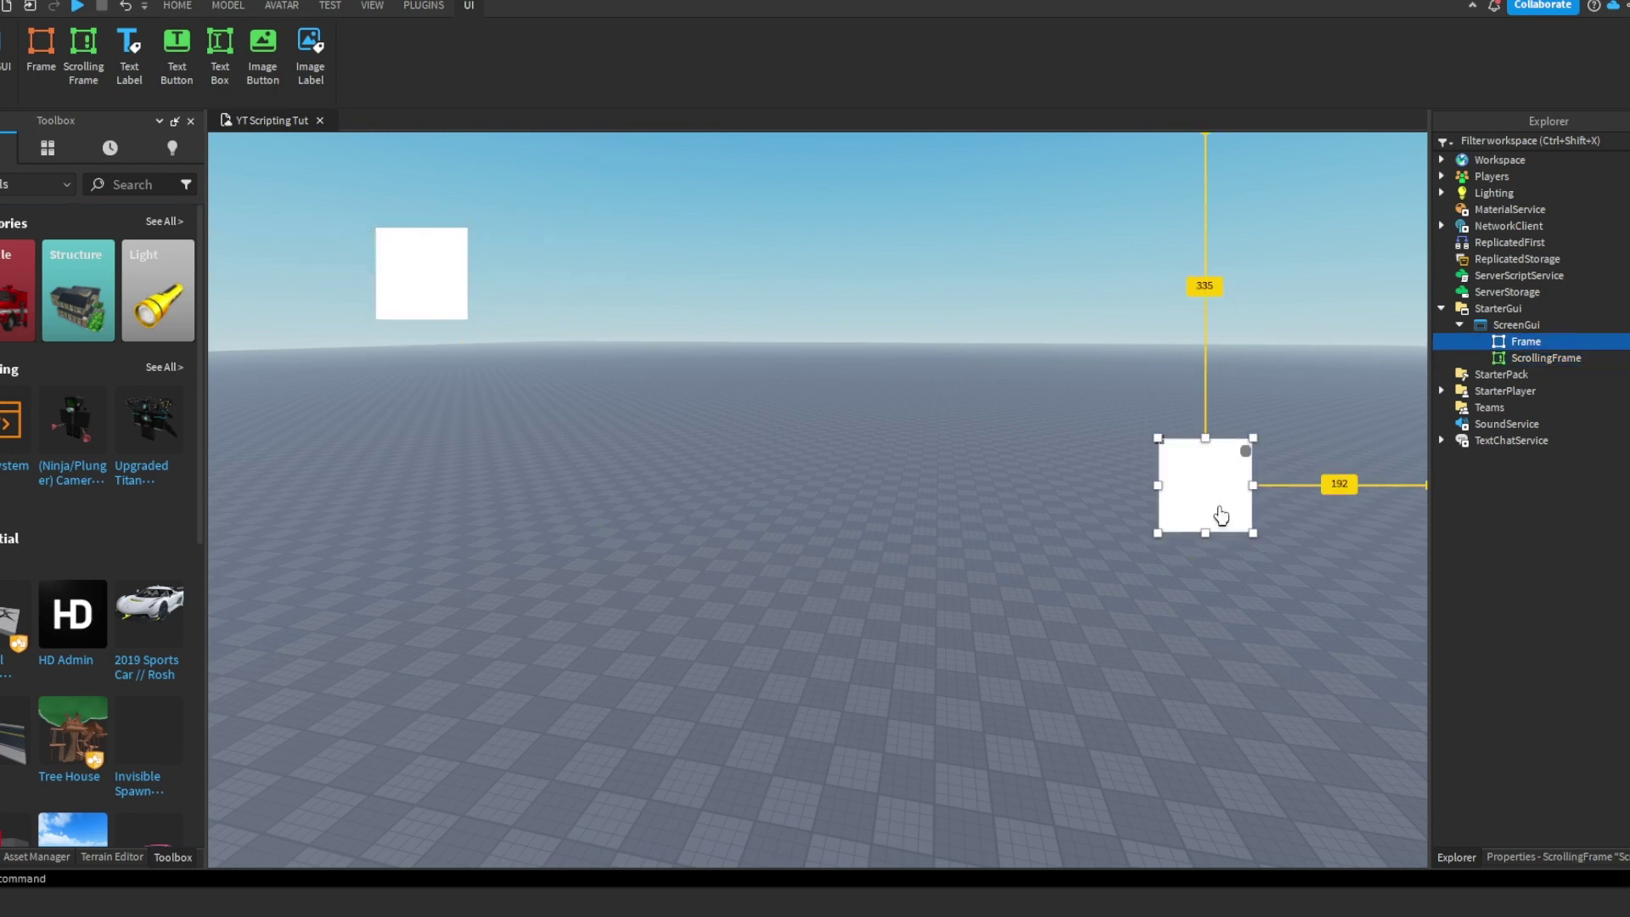
left_click_drag(1221, 515, 1133, 318)
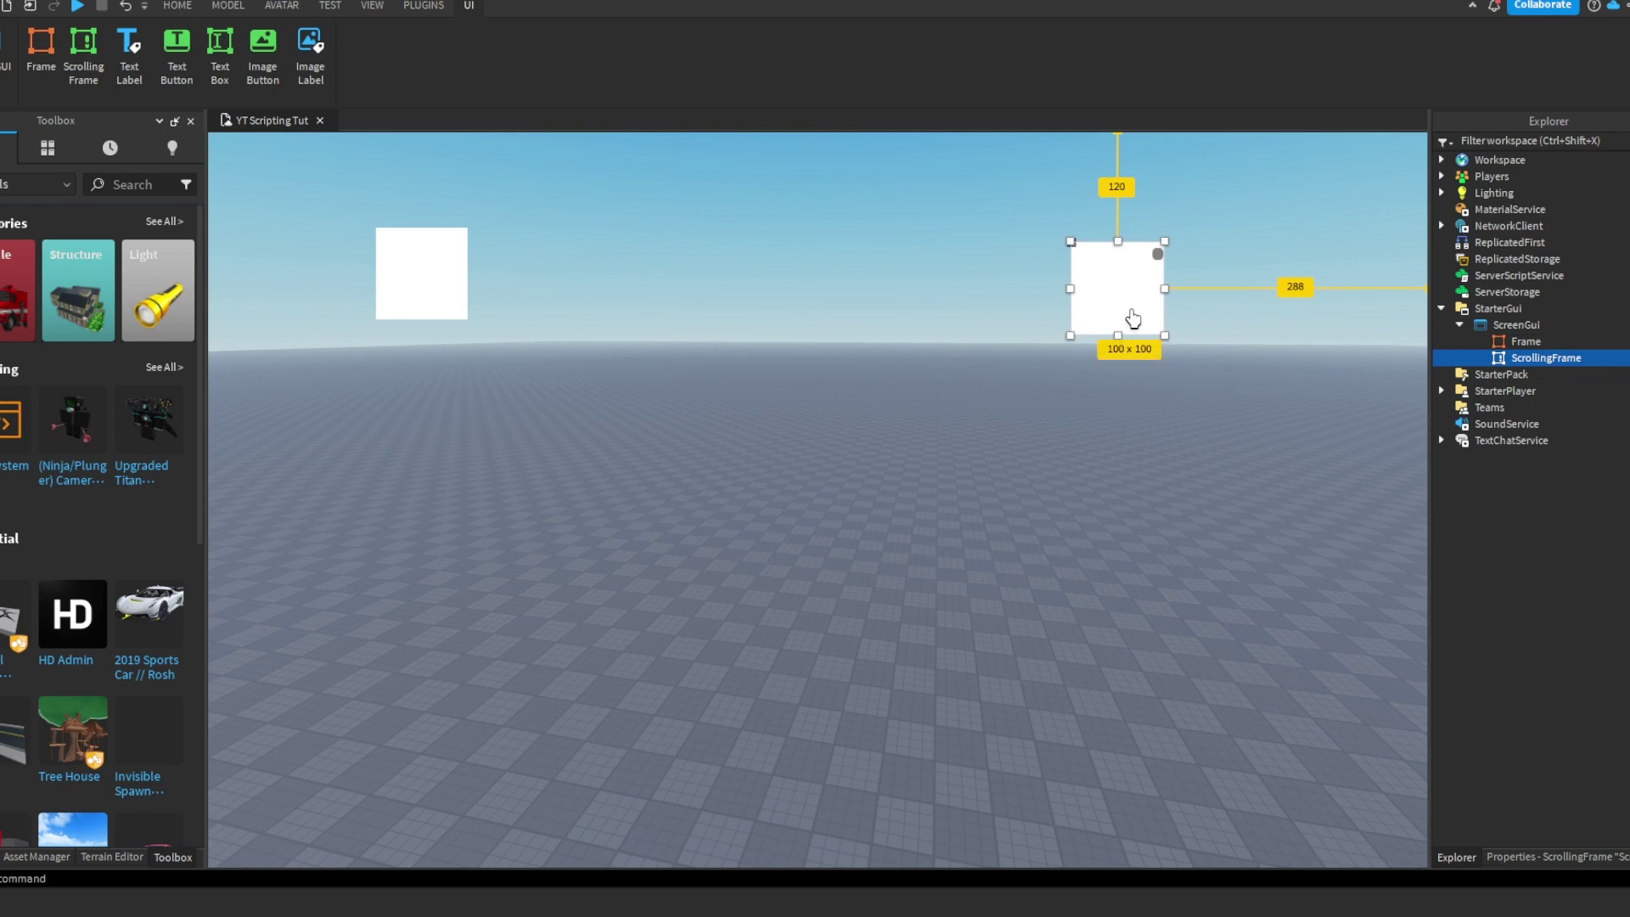
- Enlarge the Frame to about 600 x 480, keeping its upper-left corner in place
left_click(1483, 343)
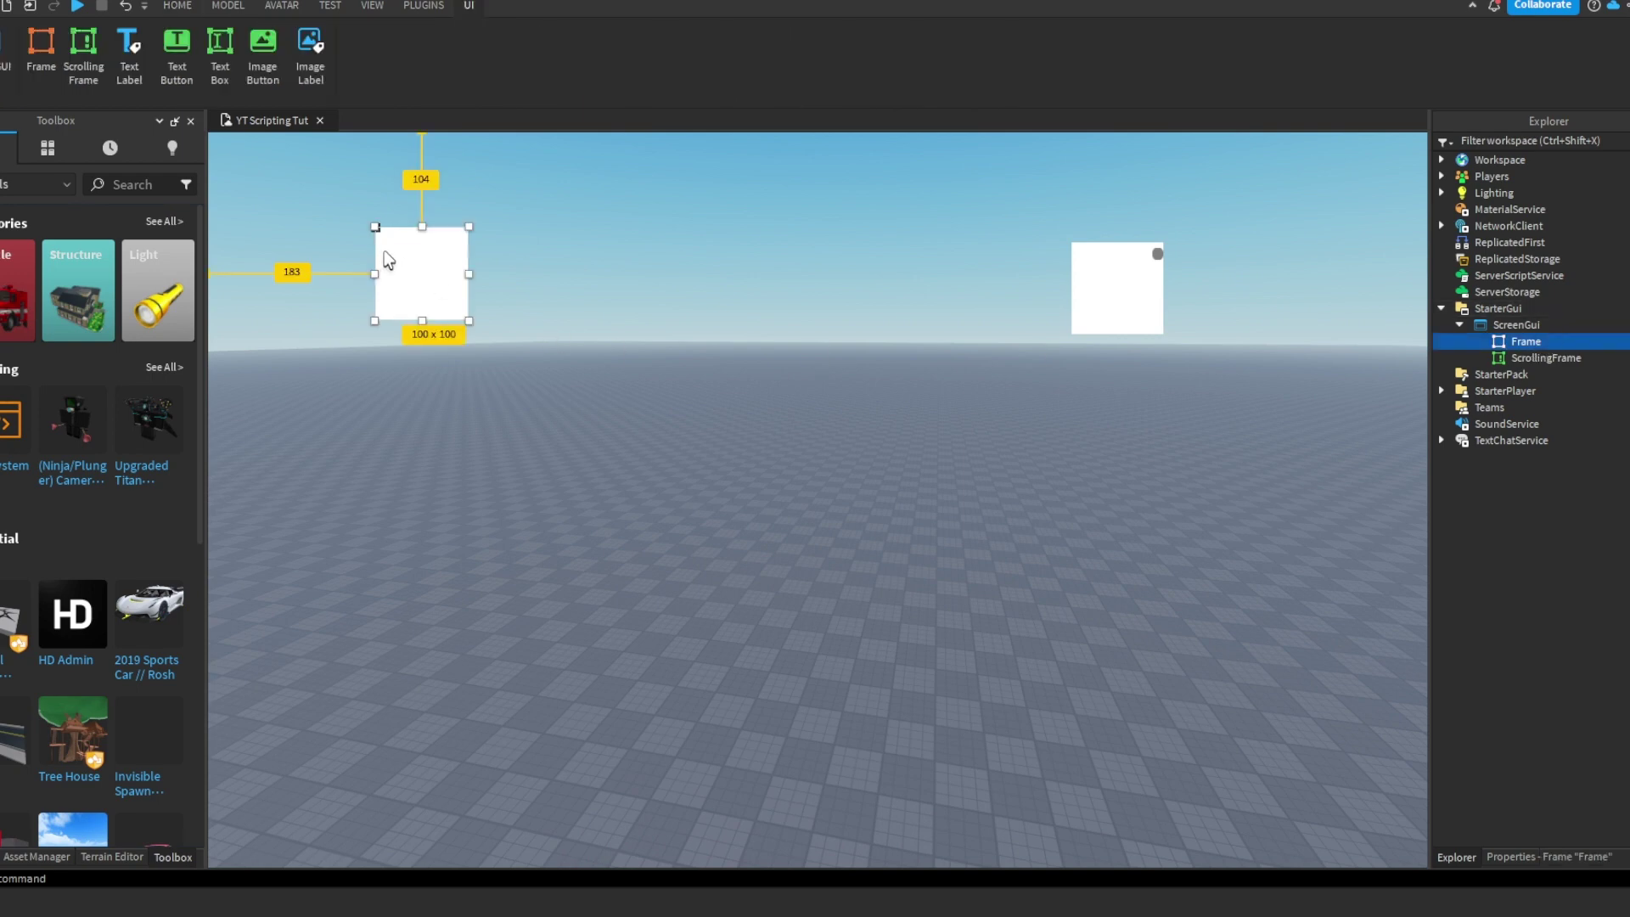
left_click_drag(468, 273, 884, 295)
left_click_drag(630, 321, 630, 668)
left_click_drag(887, 449, 930, 448)
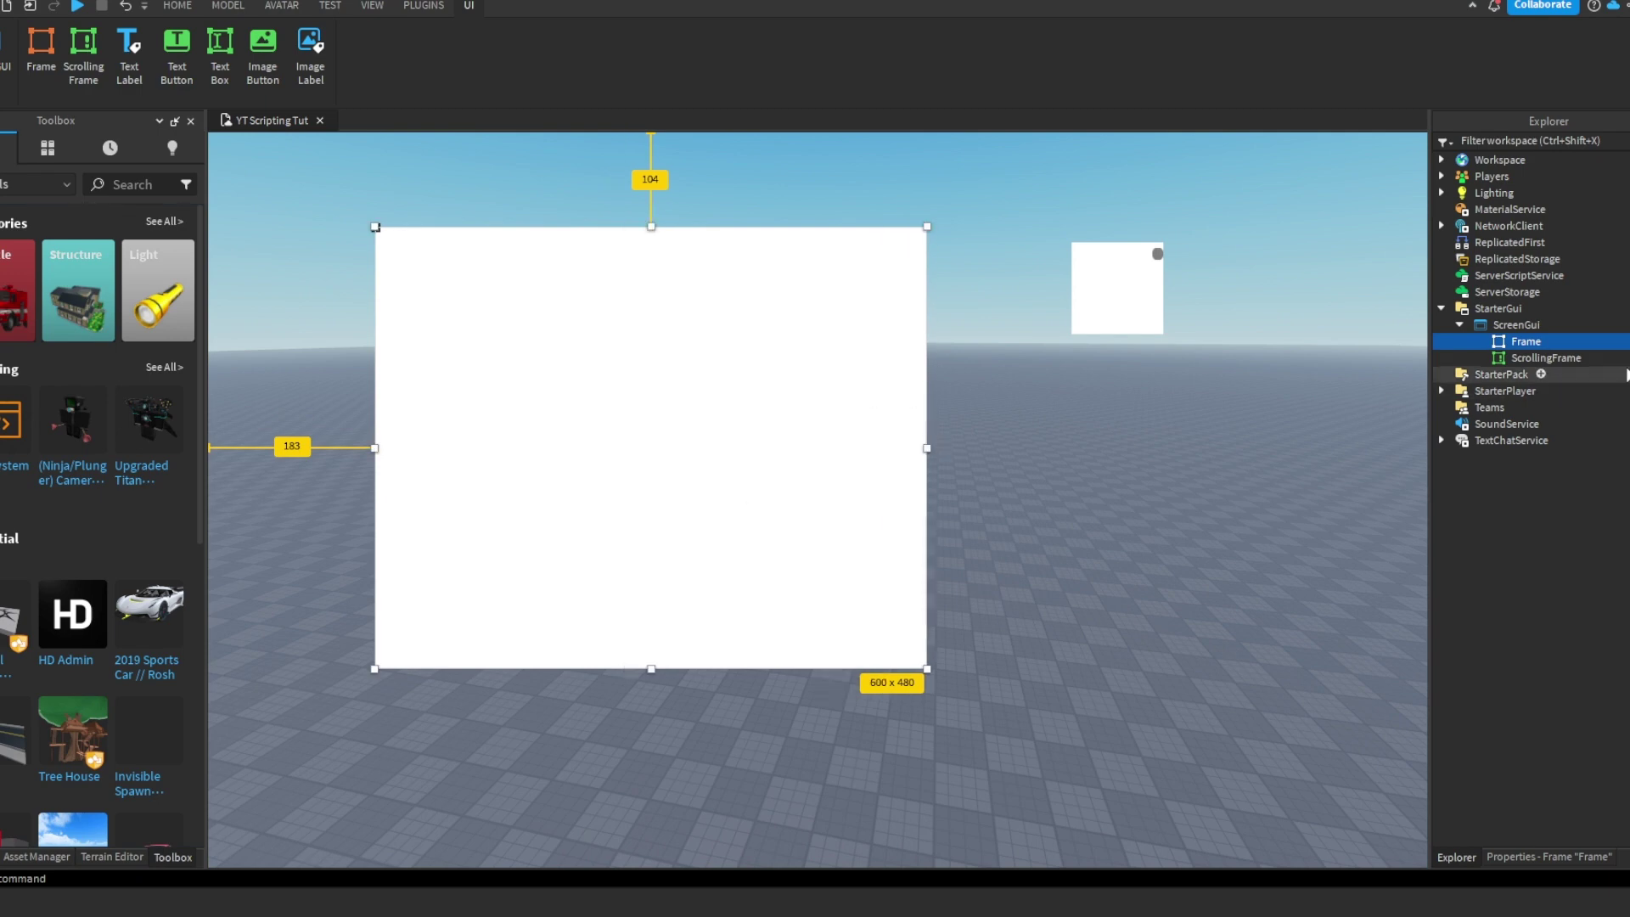
- Add a TextLabel inside the Frame, size it to about 238 x 75 and centre it along the Frame's top edge
left_click(1557, 342)
left_click(1520, 410)
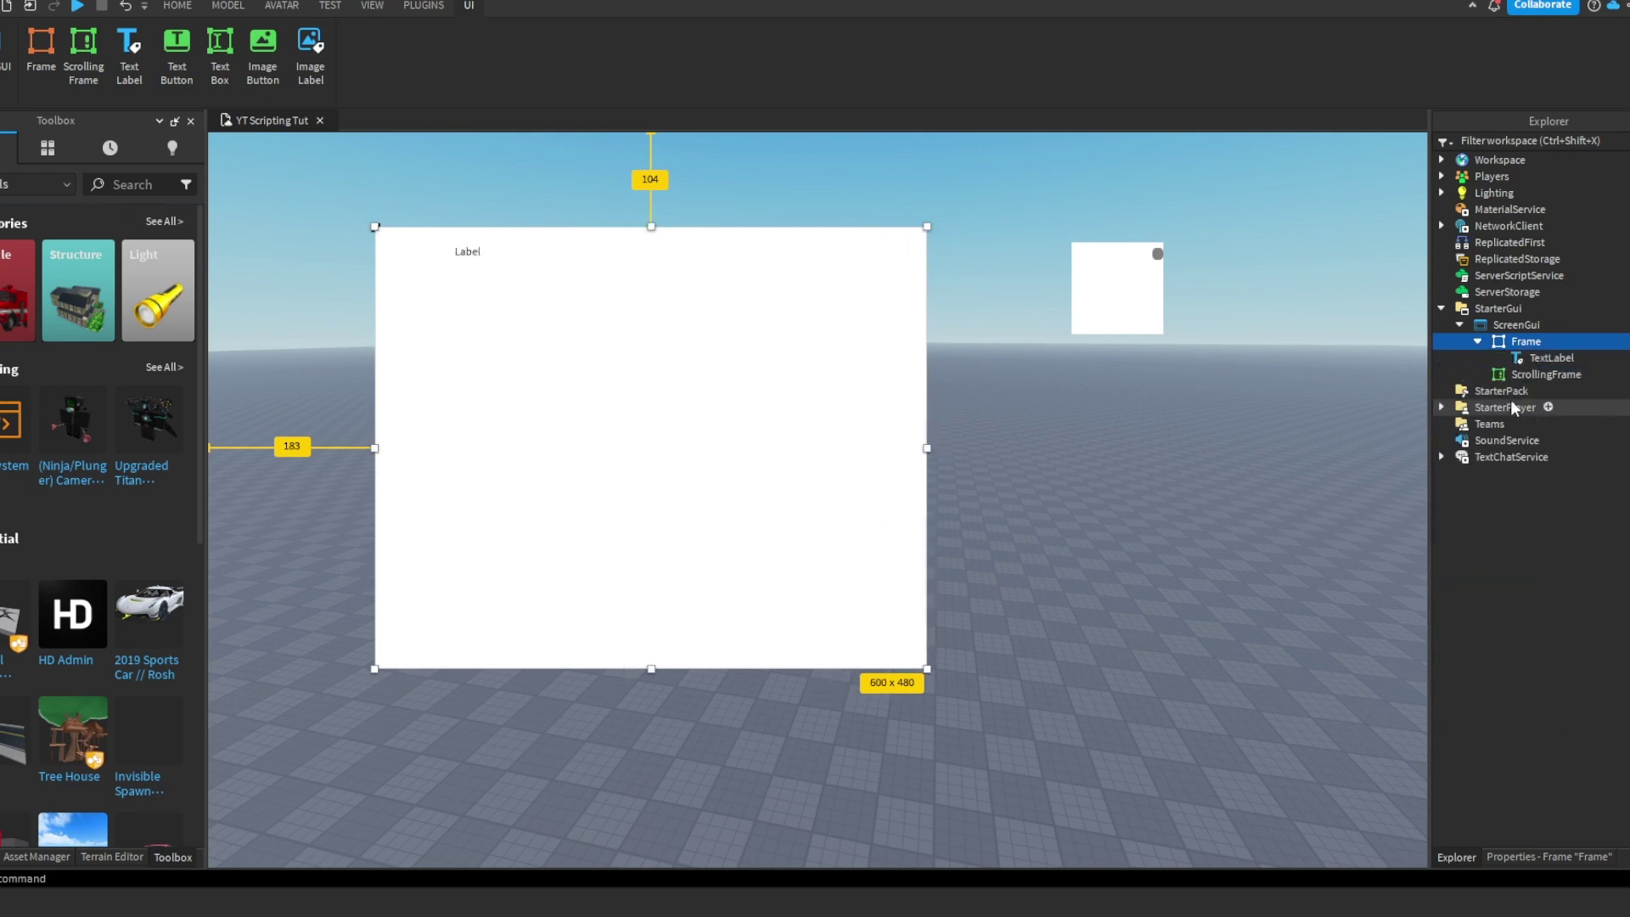
left_click_drag(501, 268, 746, 249)
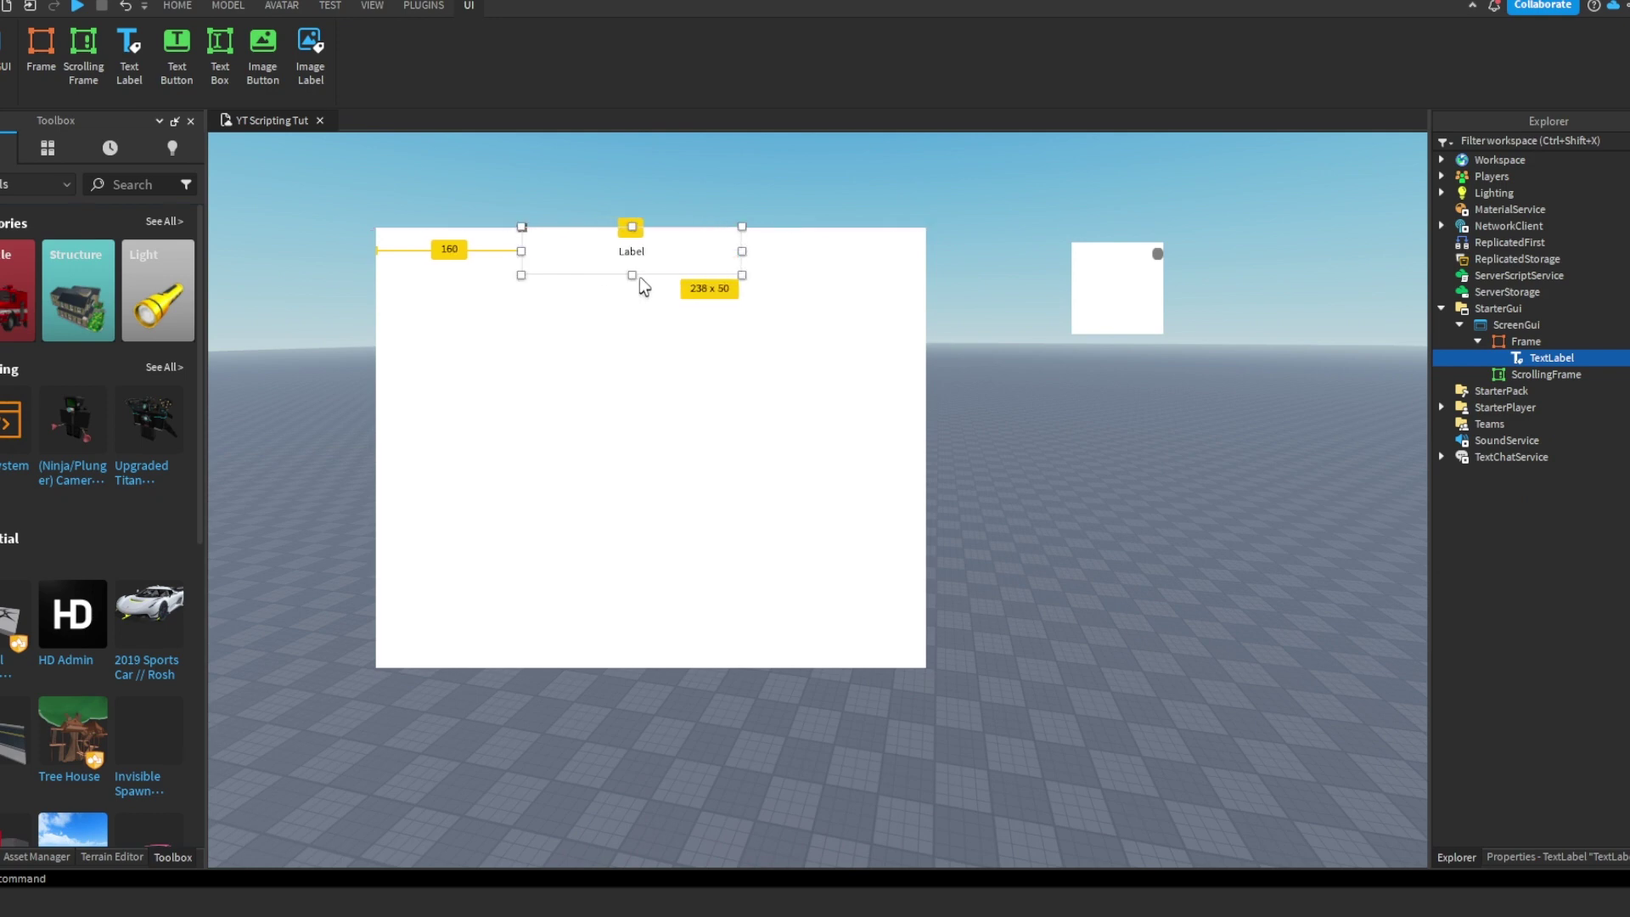
left_click_drag(632, 275, 726, 266)
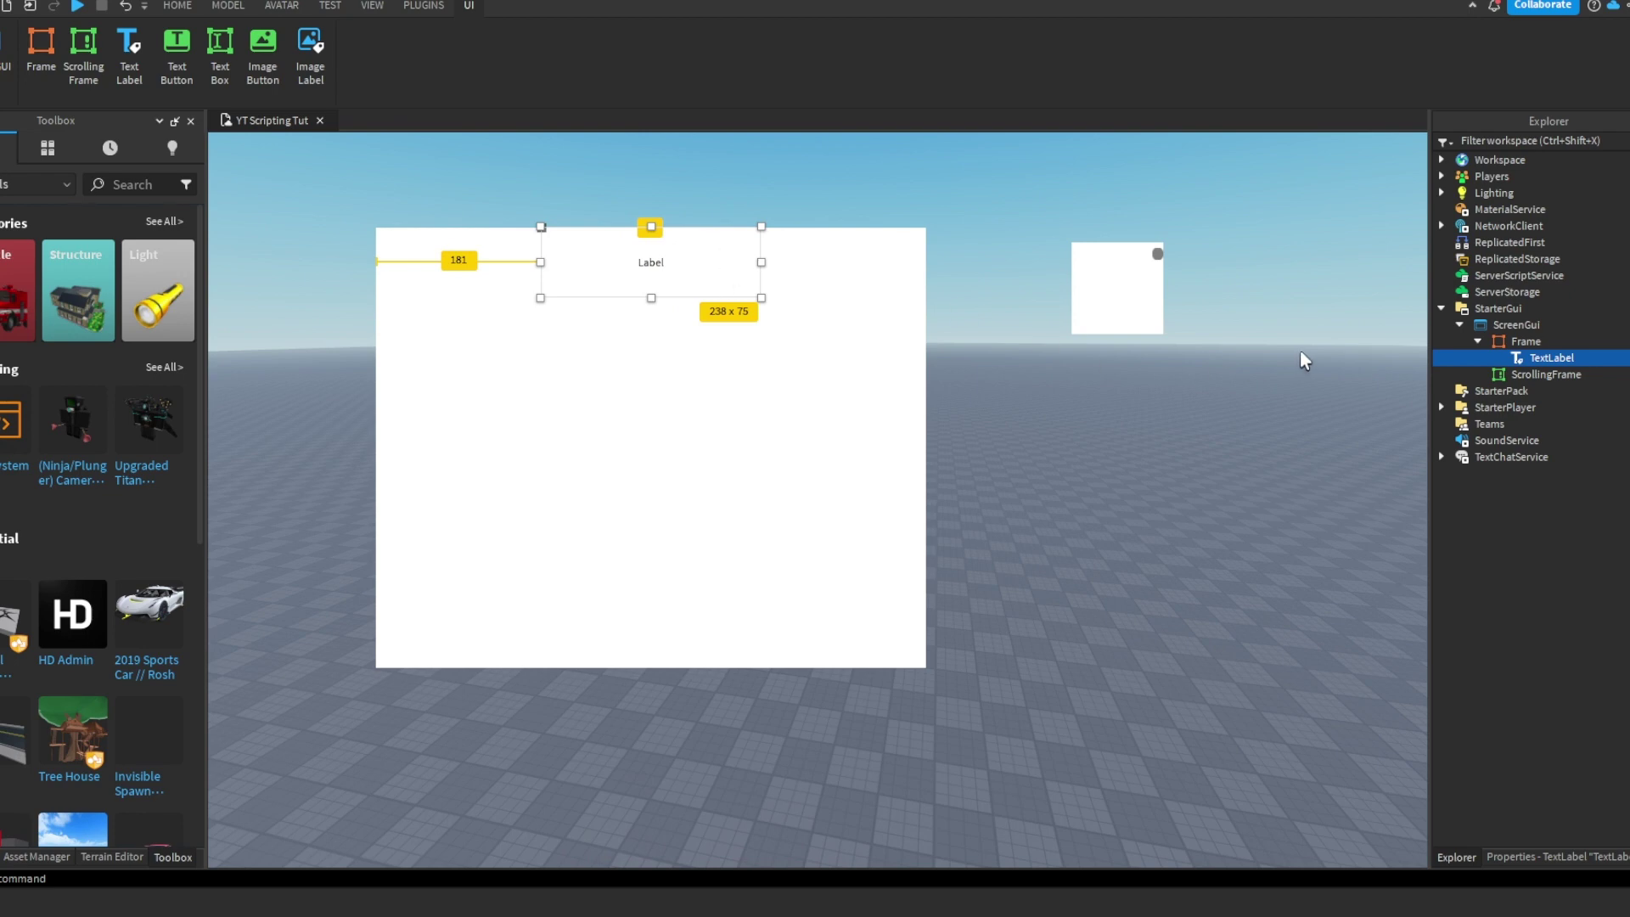
- Add a TextButton inside the Frame, shrink it to about 54 x 50 and place it over the Frame's upper-right corner
left_click(1528, 341)
left_click(1587, 340)
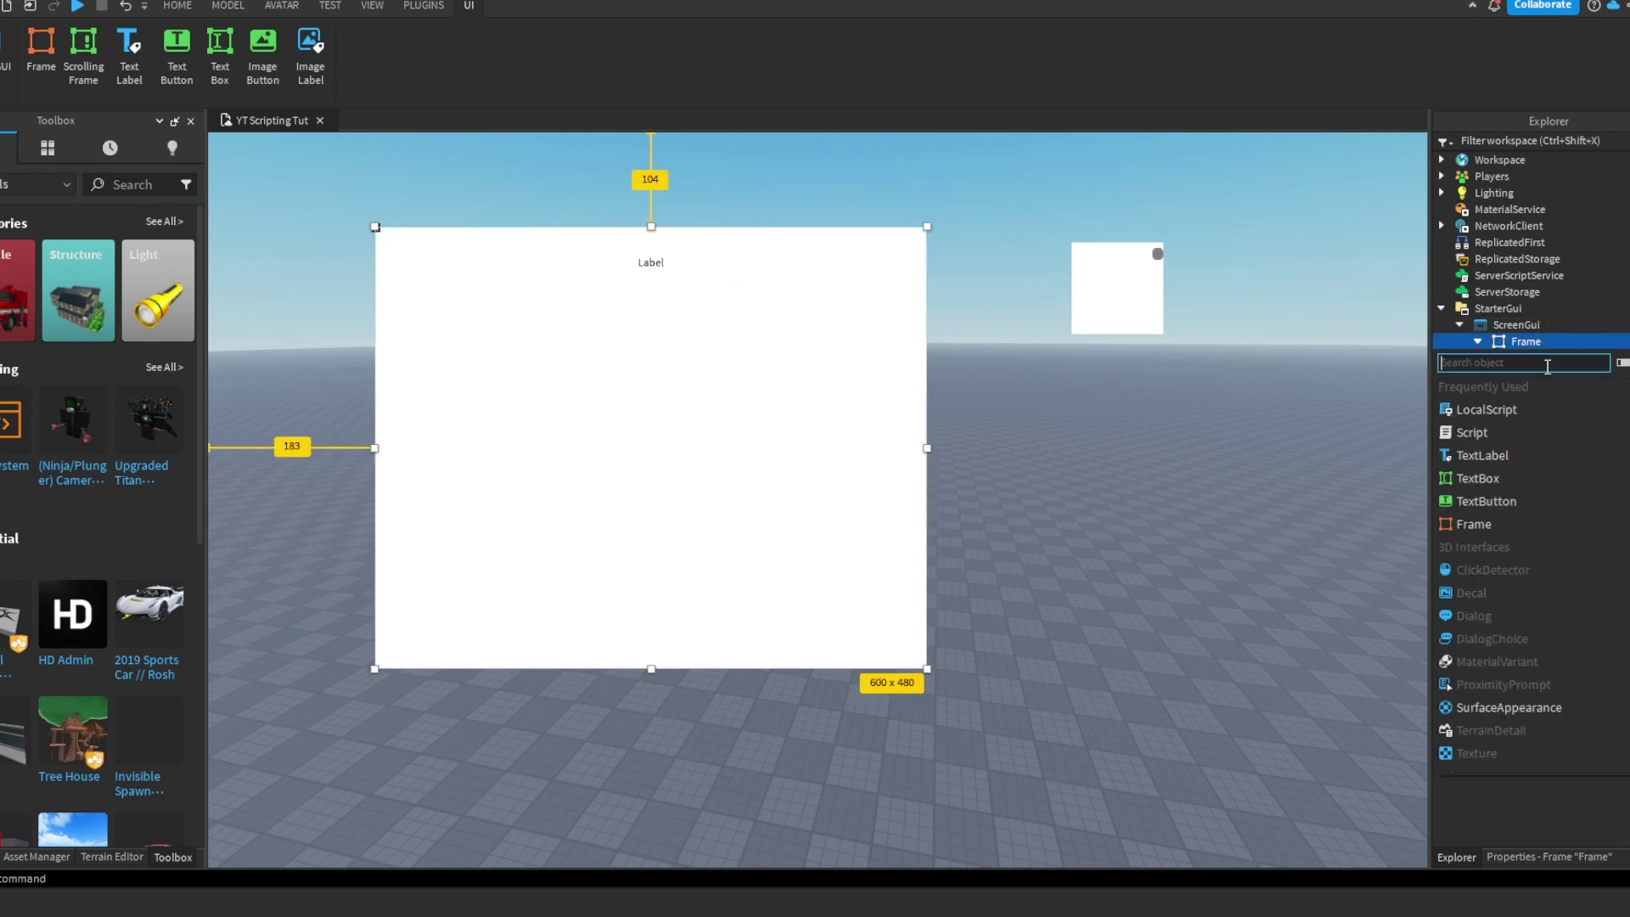
left_click(1499, 497)
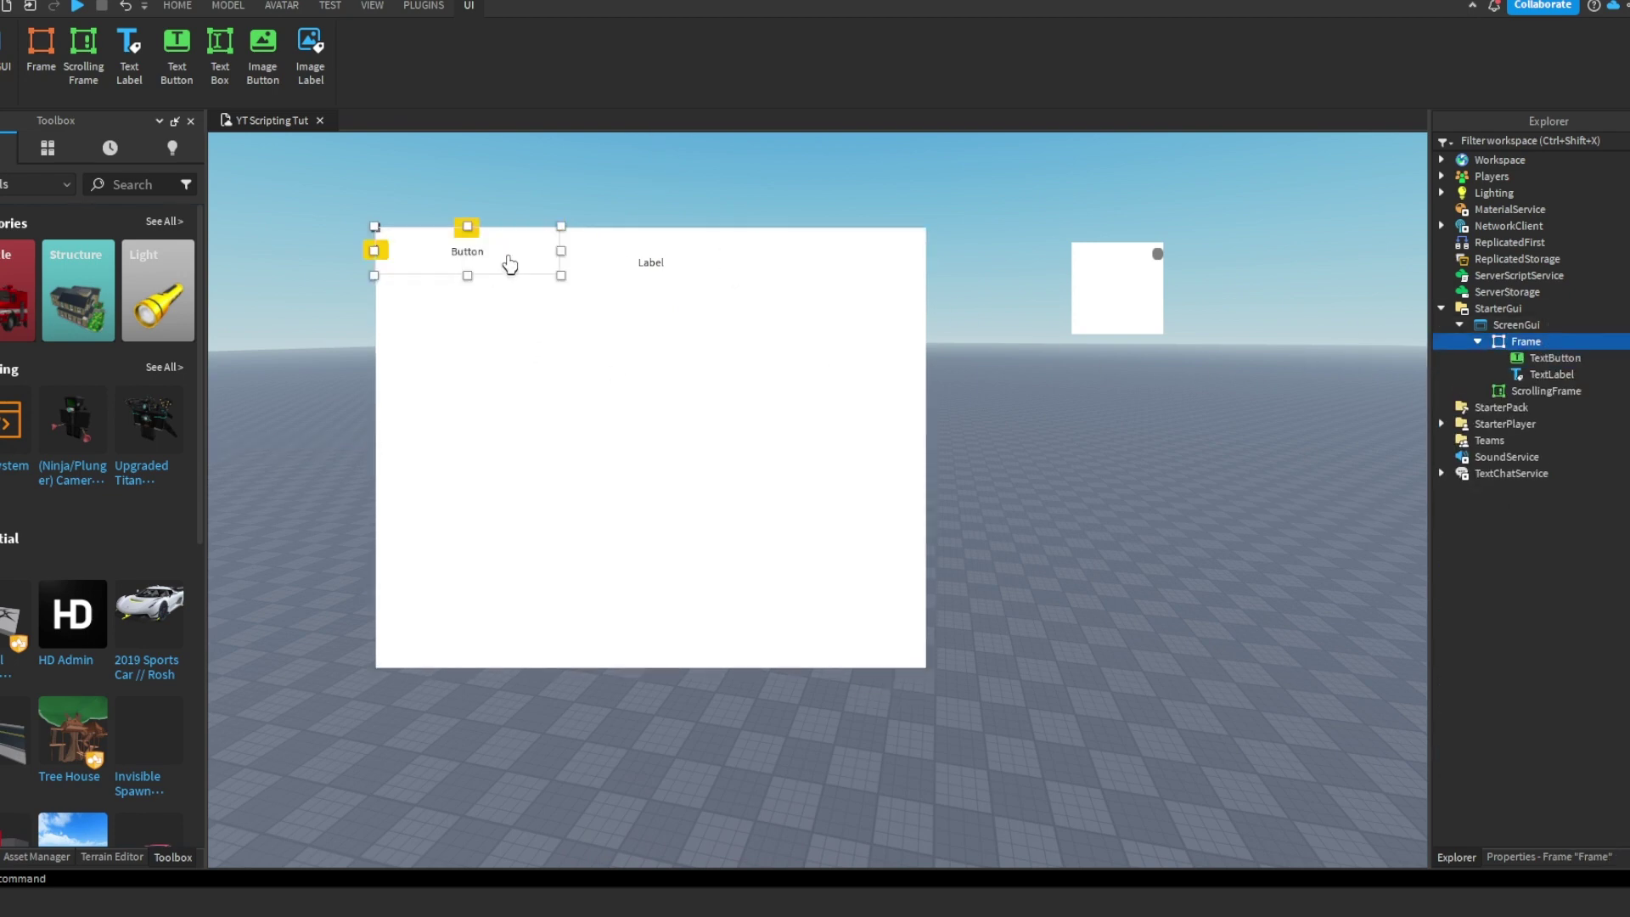
left_click_drag(509, 265, 951, 251)
left_click_drag(813, 243, 885, 244)
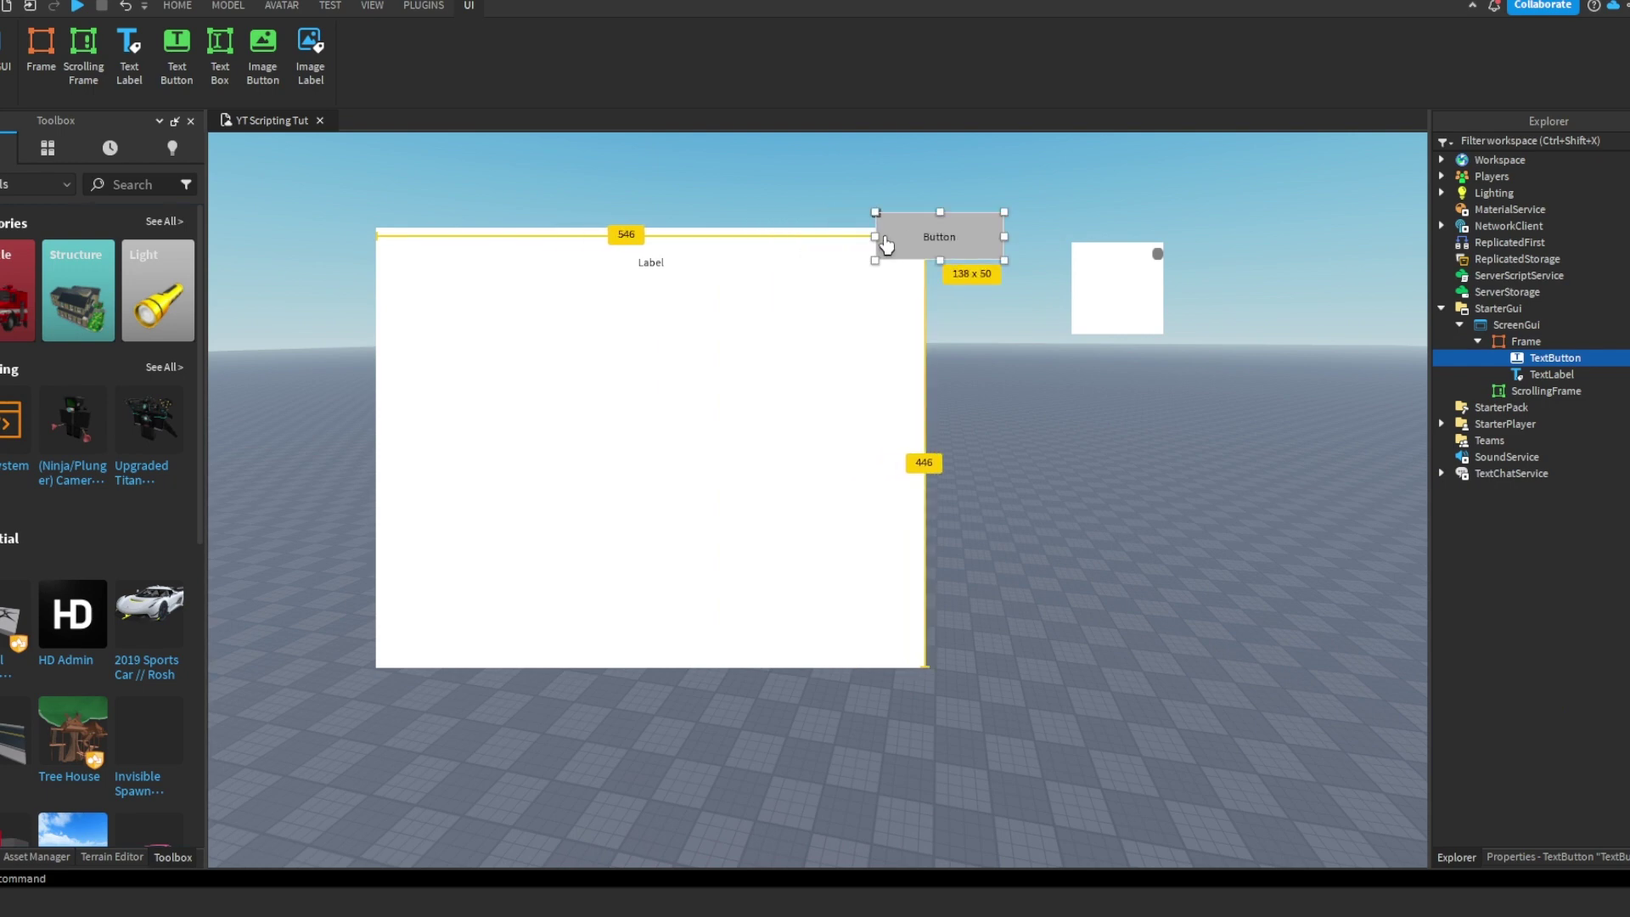
left_click_drag(1007, 236, 920, 255)
left_click(684, 520)
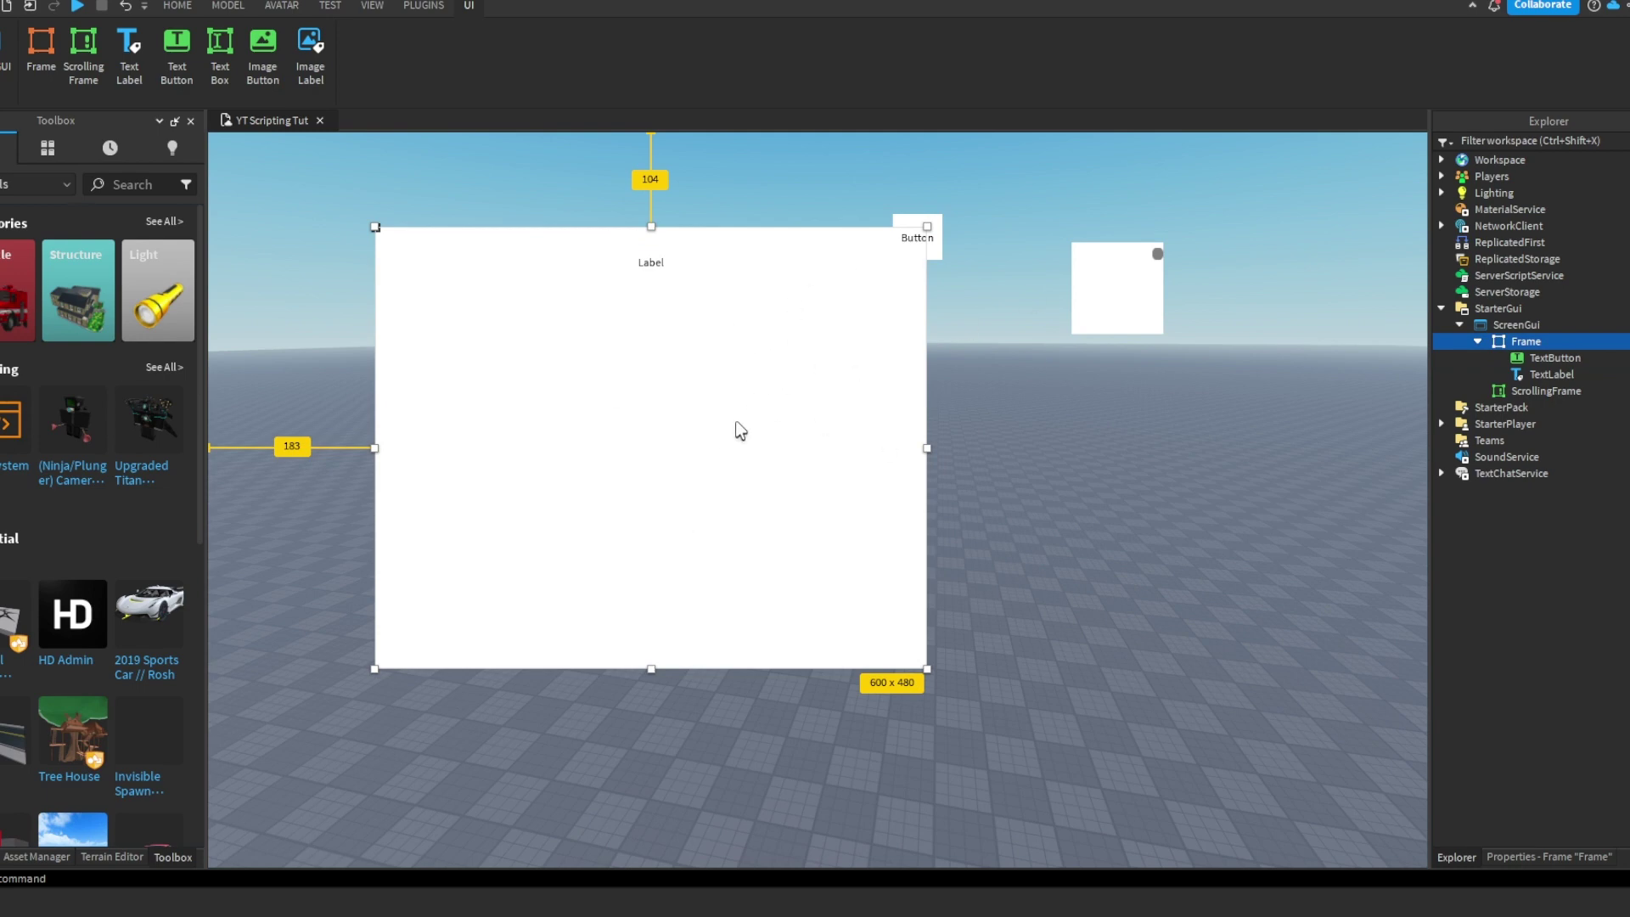
left_click(939, 240)
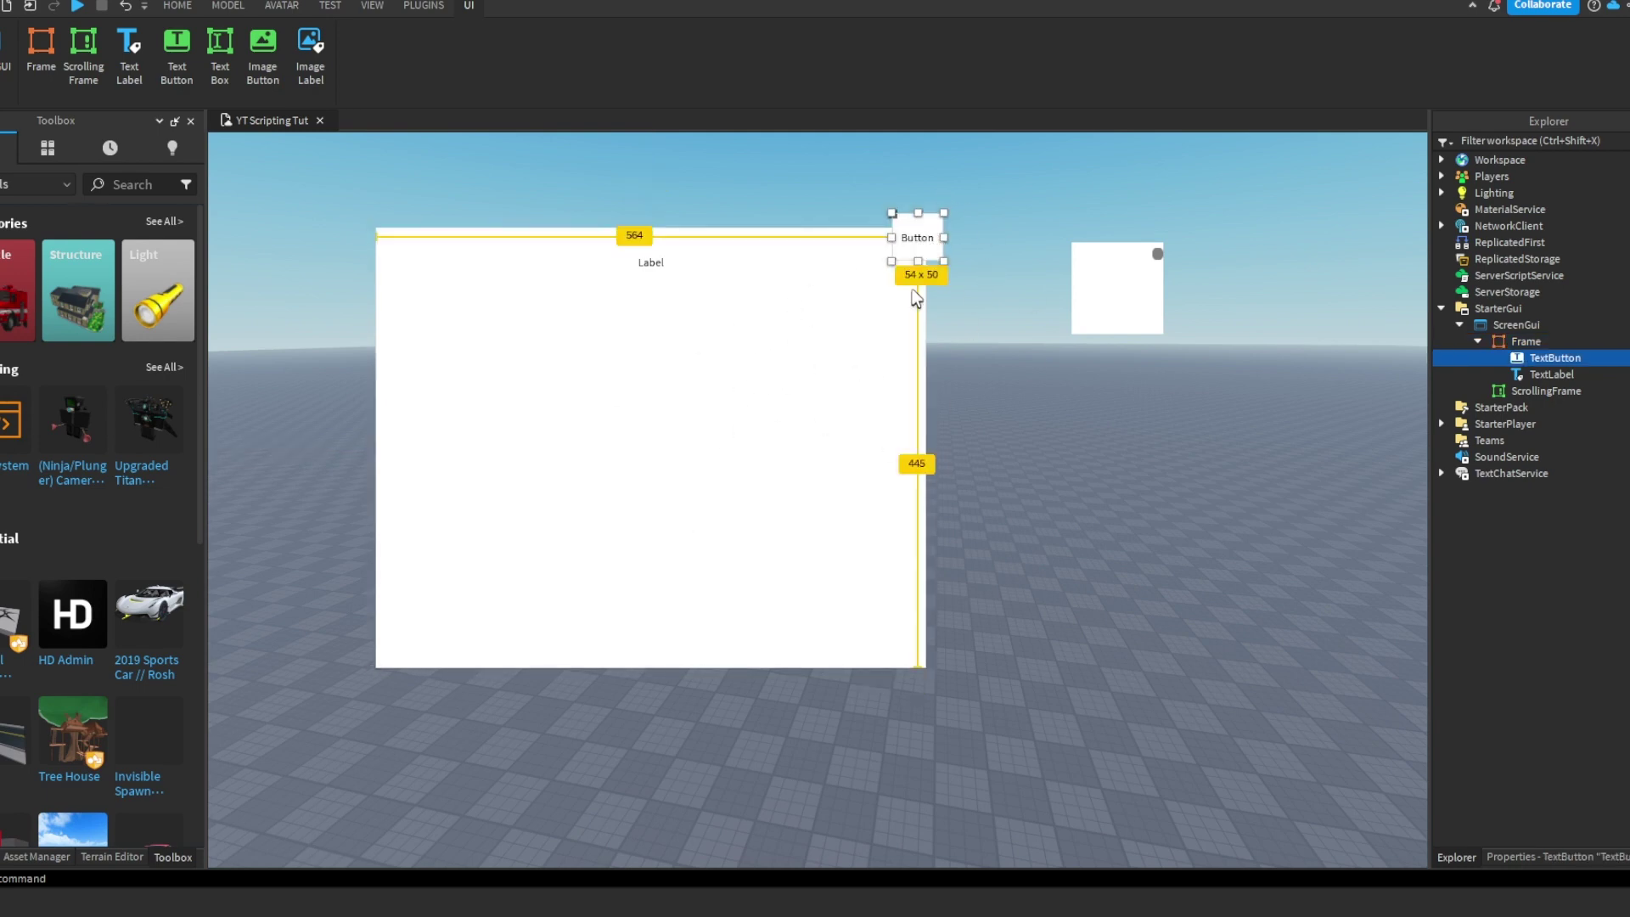
left_click(684, 280)
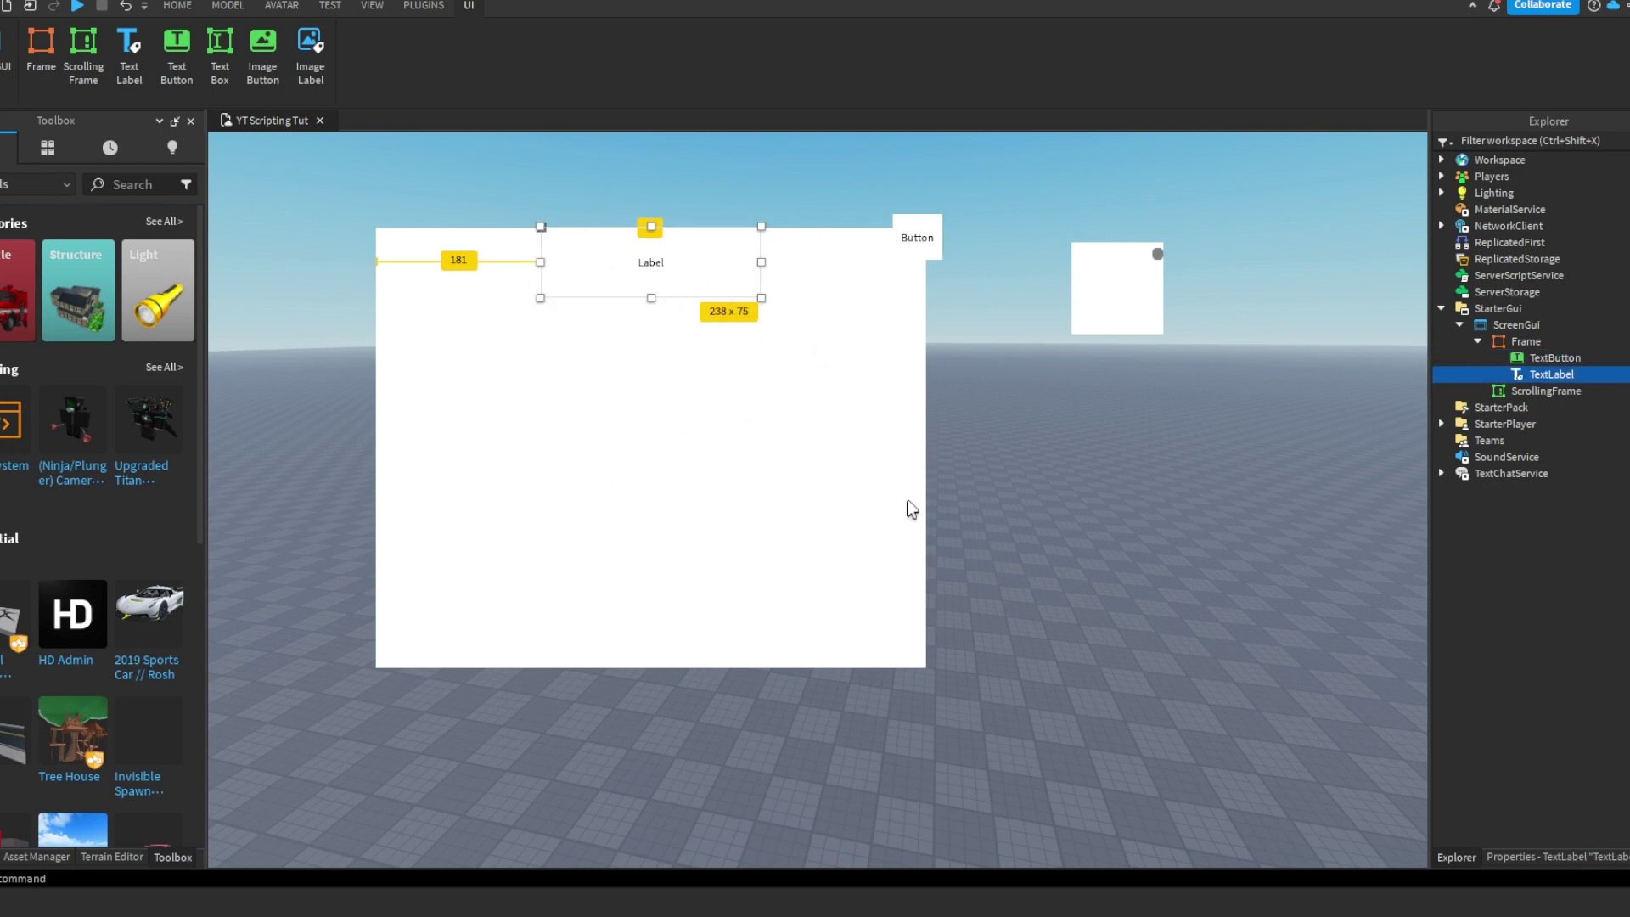
left_click(704, 500)
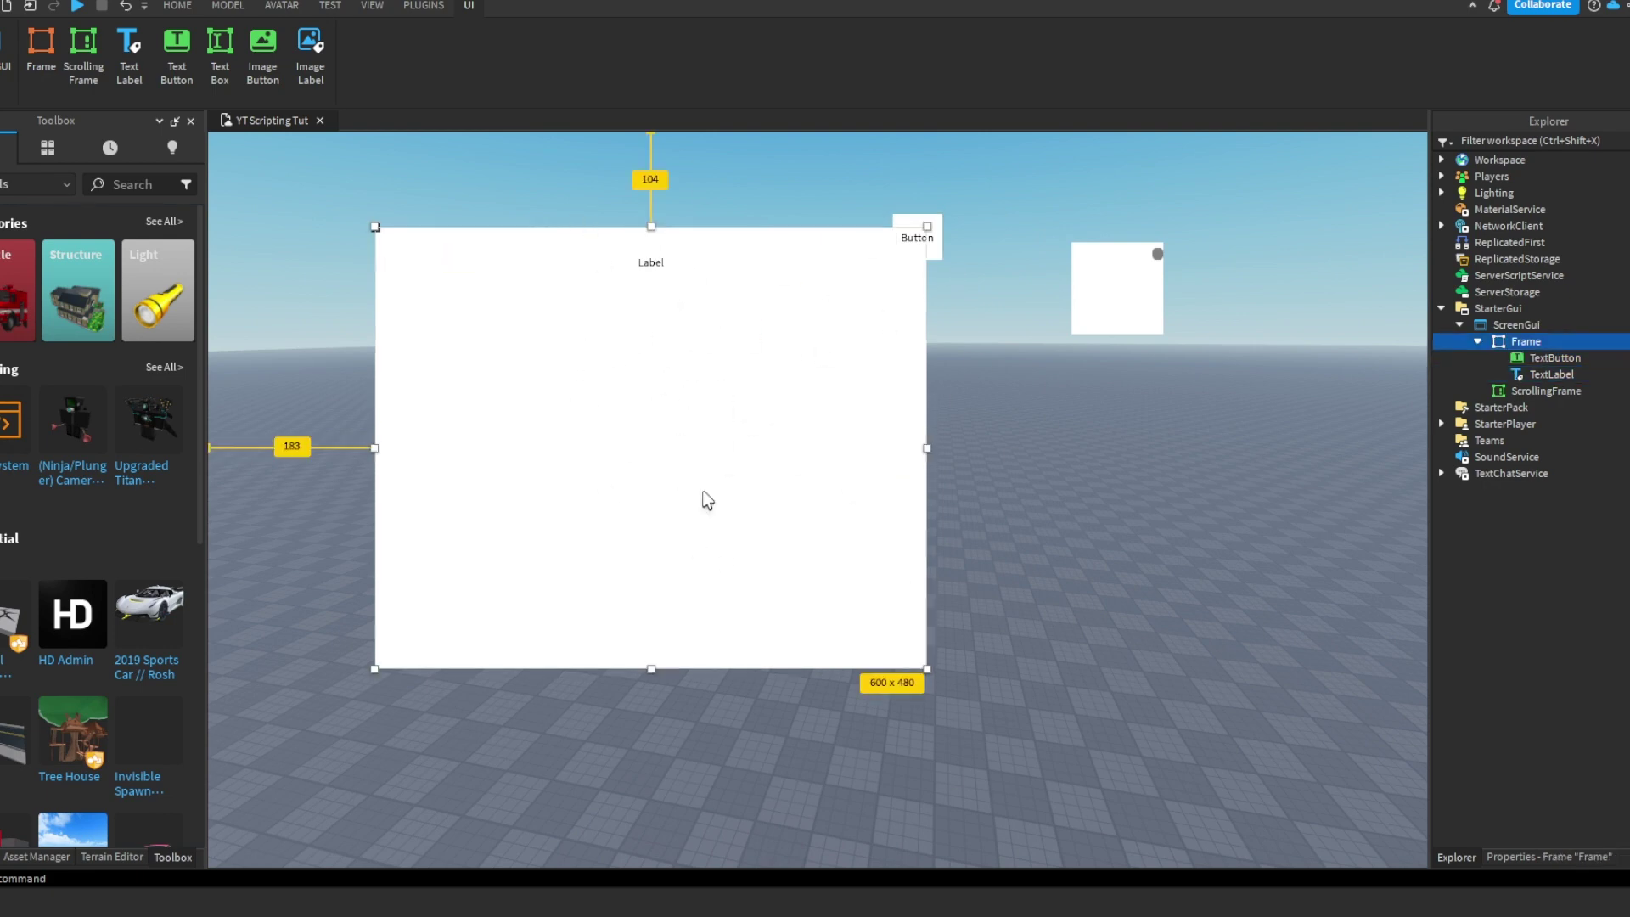
left_click(1000, 416)
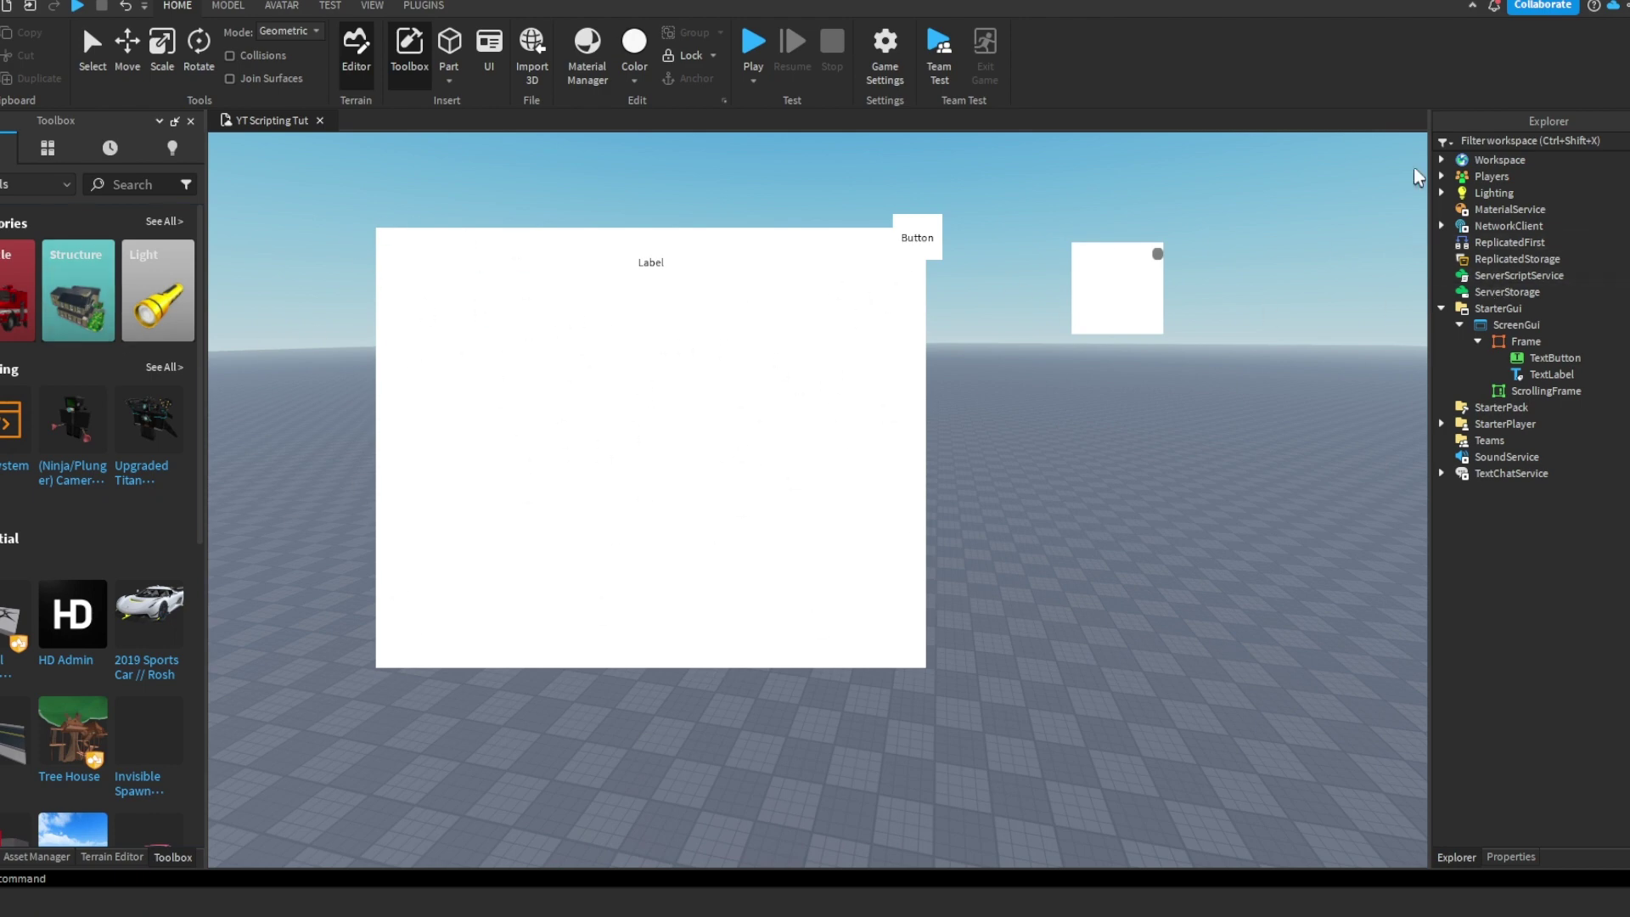
- Move the ScrollingFrame toward the Frame in the viewport and make it a child of the Frame
left_click(1545, 391)
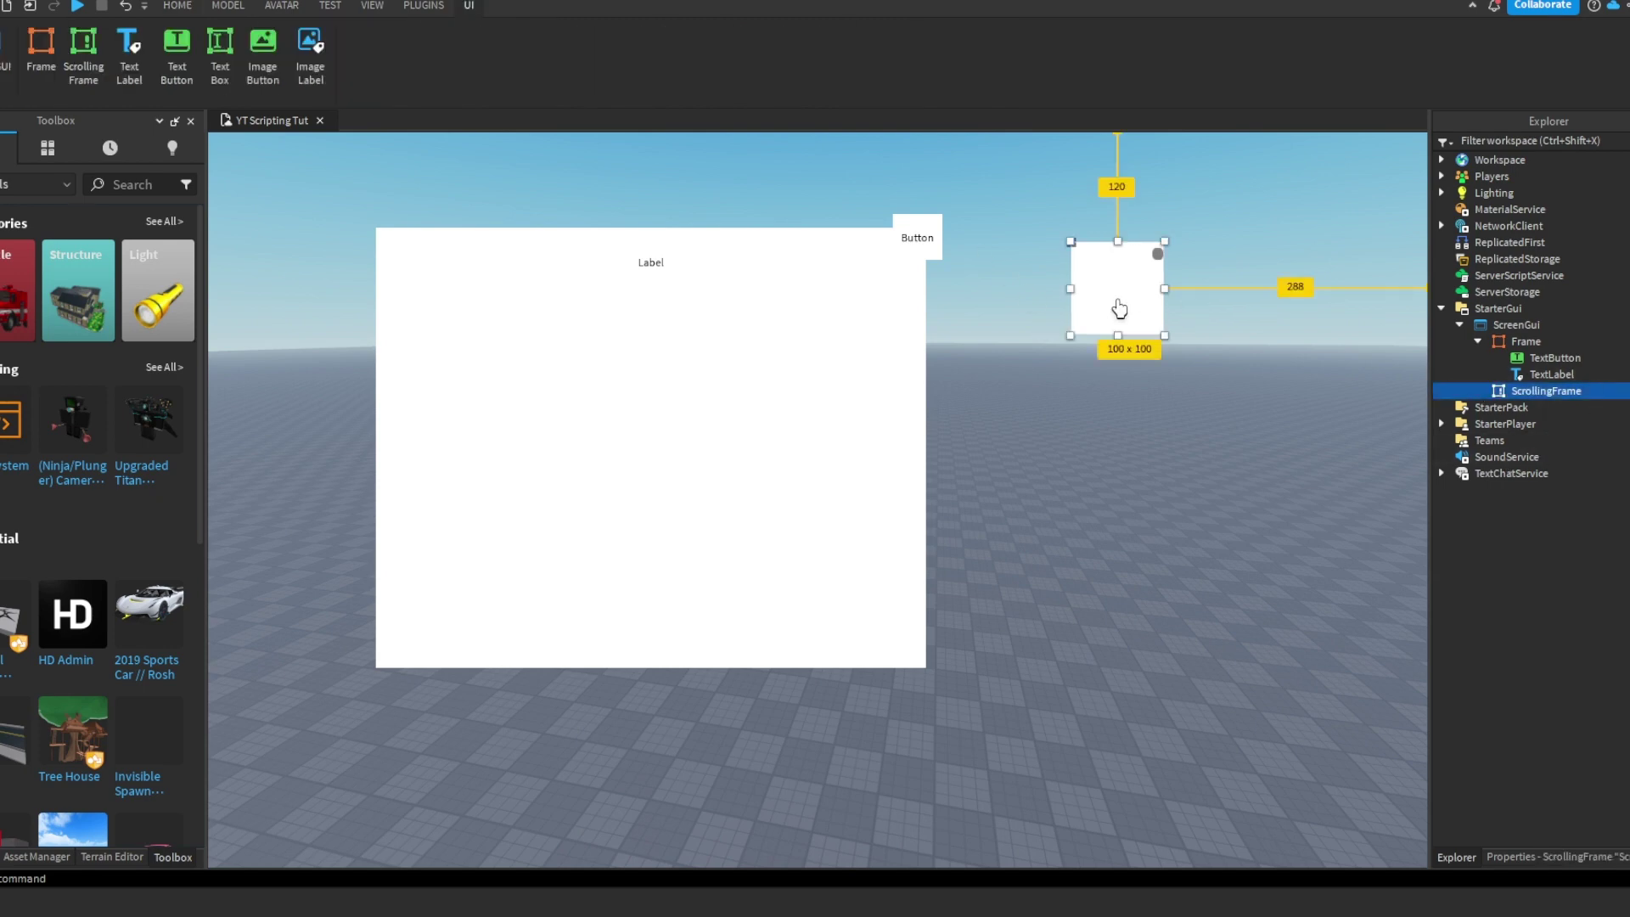
left_click_drag(1119, 308, 974, 433)
left_click_drag(1535, 392, 1567, 345)
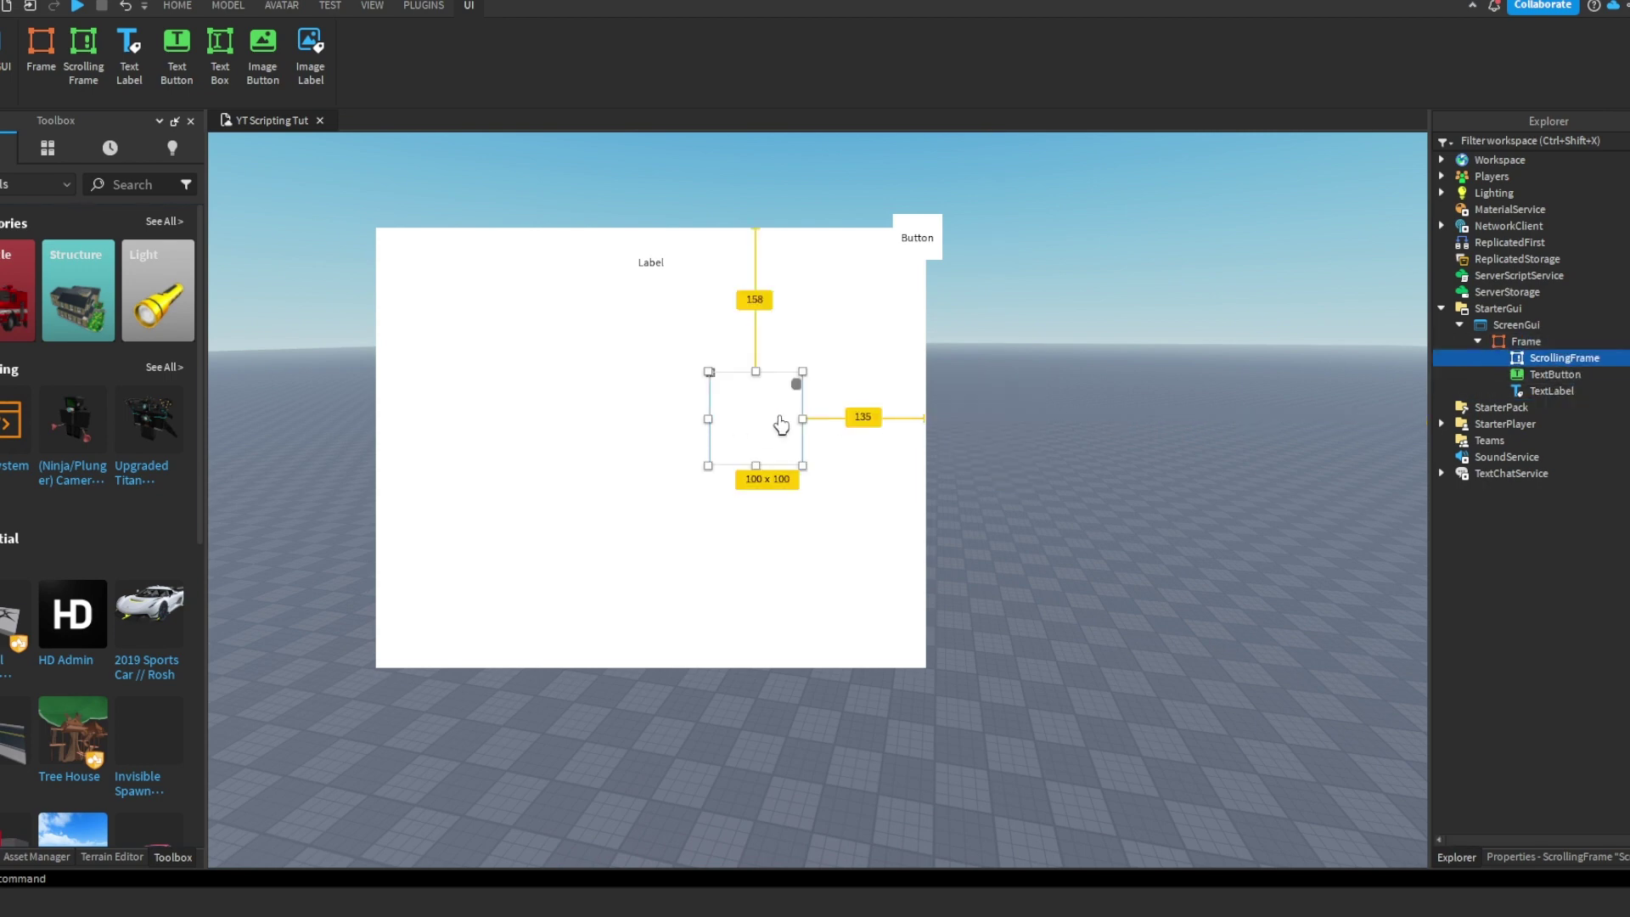
- Resize the ScrollingFrame to about 599 x 405 so it fills the Frame's area below the TextLabel
left_click_drag(802, 419, 921, 416)
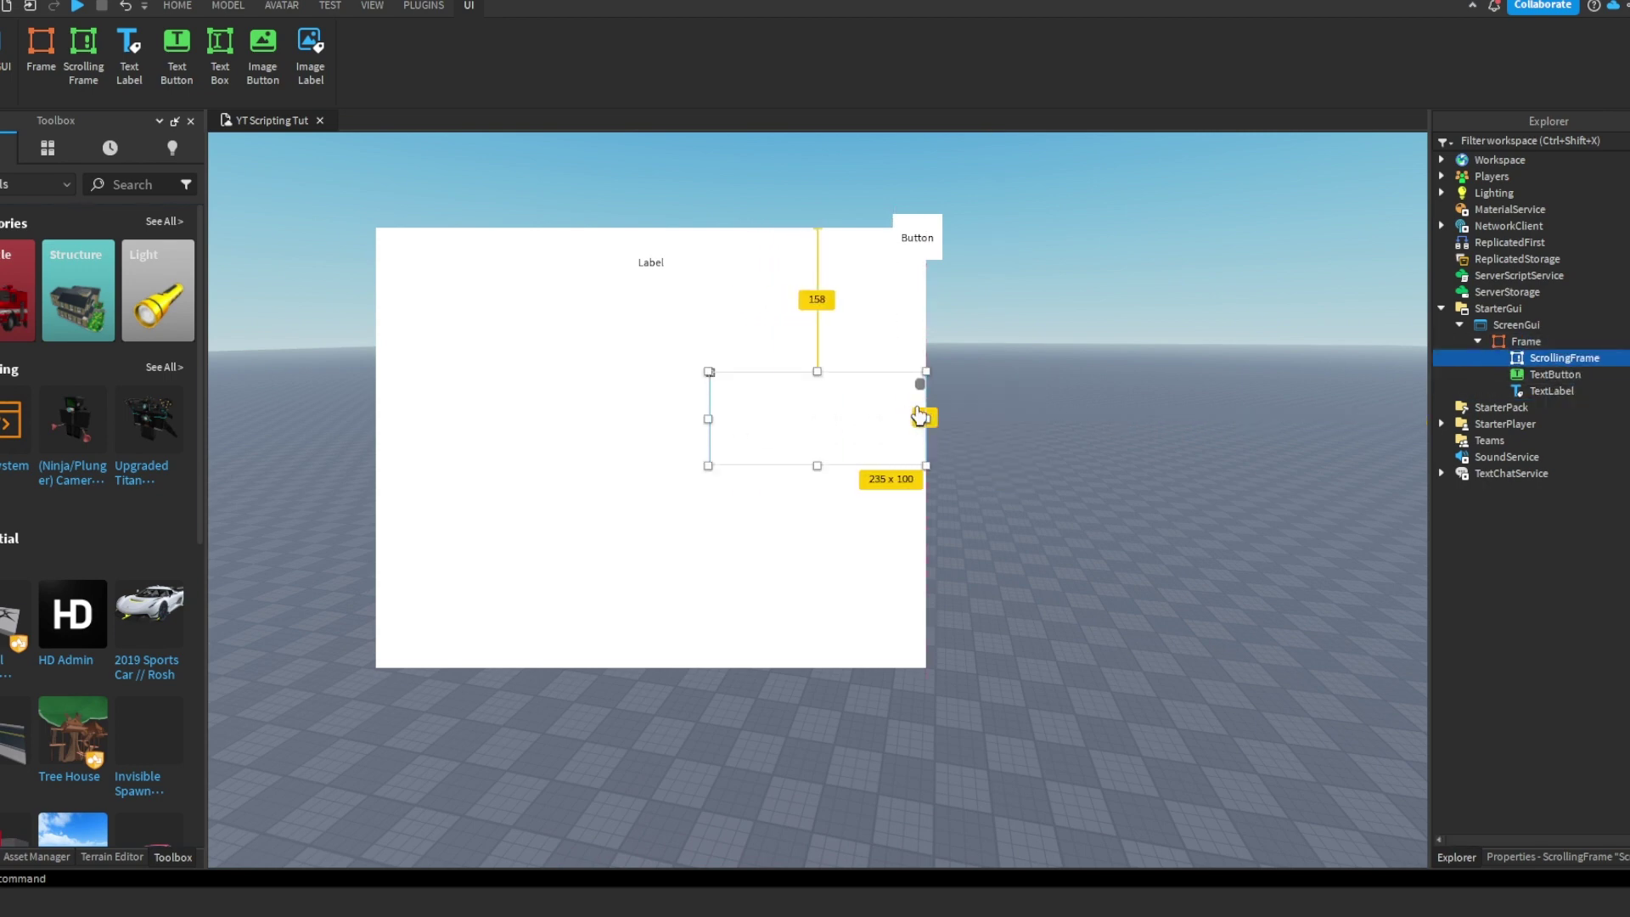
left_click_drag(818, 372, 818, 295)
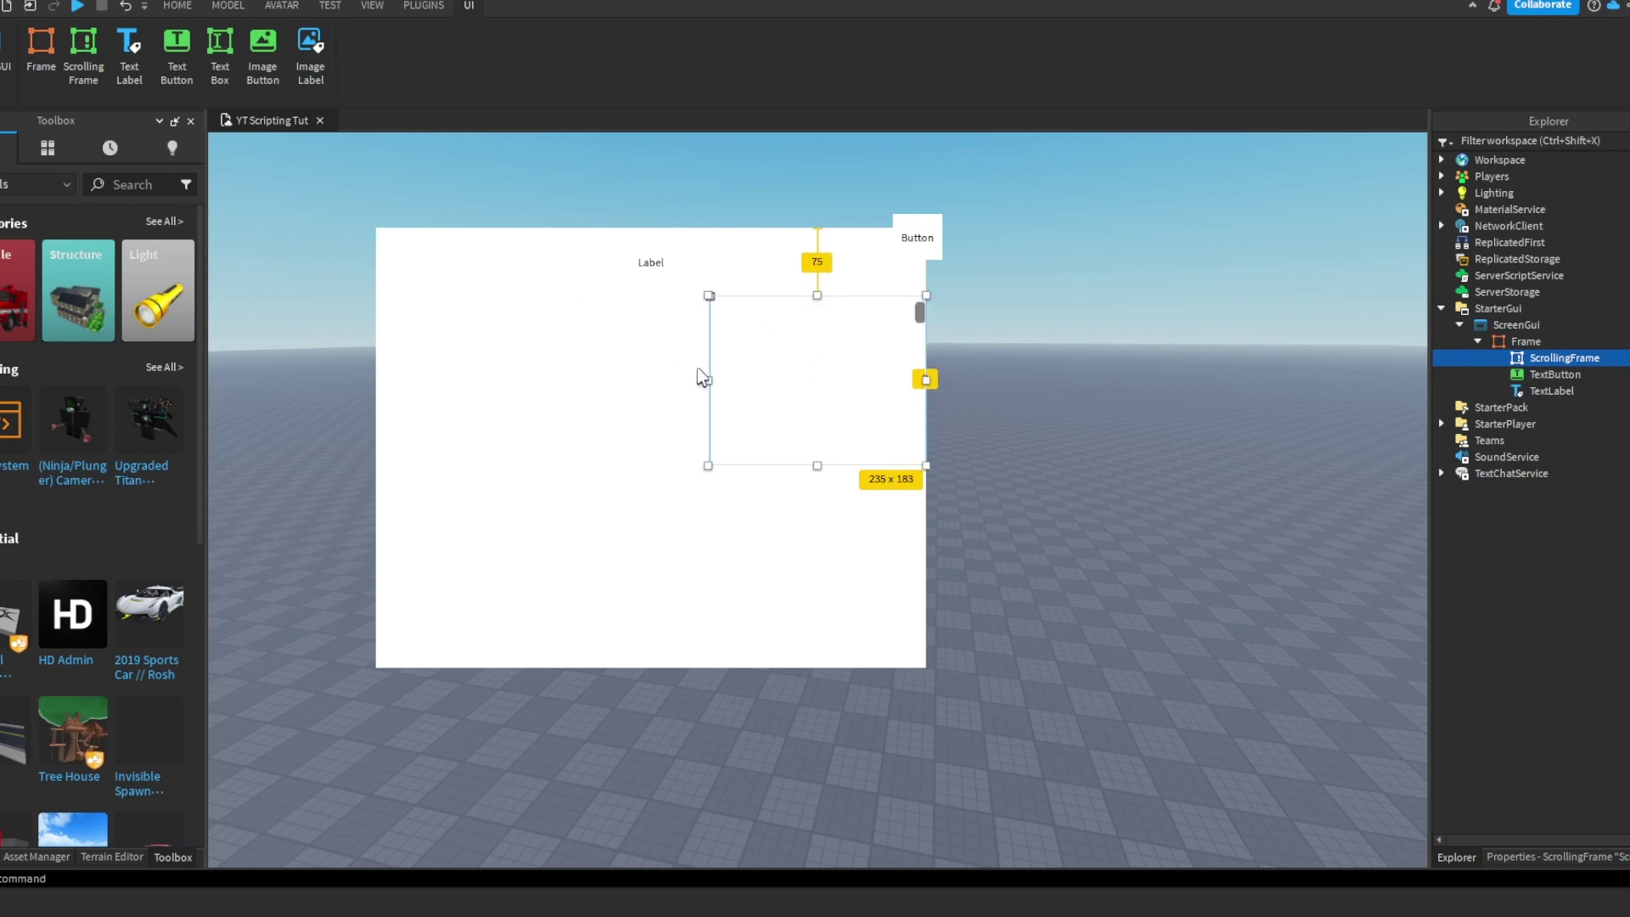
left_click_drag(716, 385, 375, 450)
left_click_drag(652, 467, 660, 678)
- Examine how far the empty ScrollingFrame scrolls between its upper and lower ends
scroll(727, 538, "down", 3)
scroll(730, 541, "up", 3)
scroll(732, 543, "down", 3)
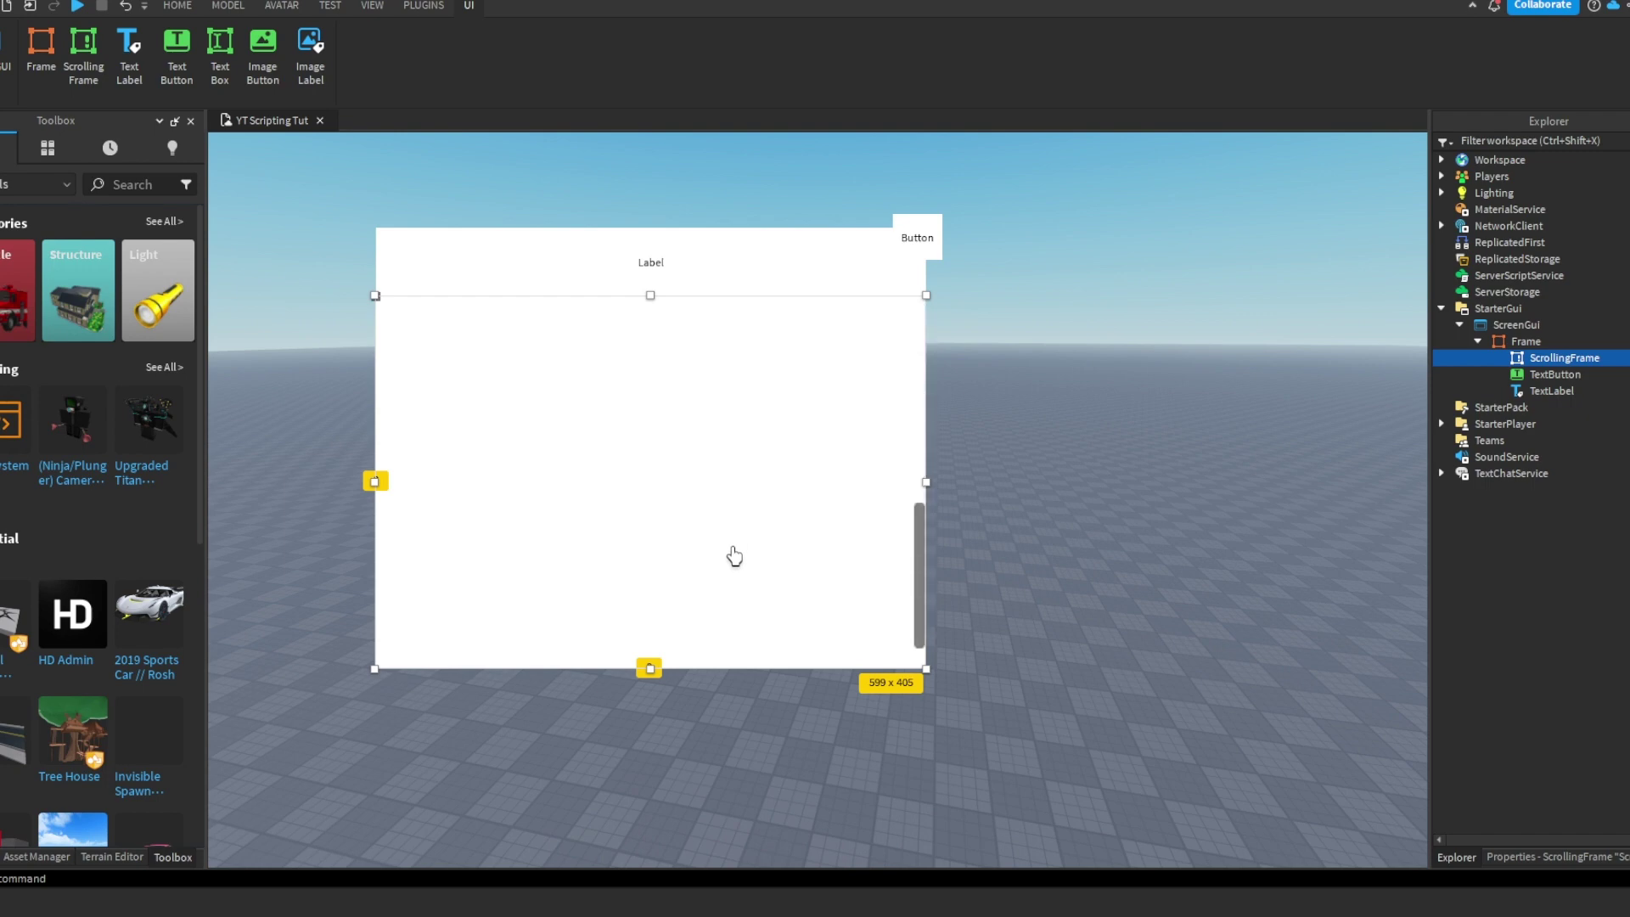
scroll(737, 552, "up", 3)
scroll(738, 553, "down", 3)
scroll(750, 509, "up", 3)
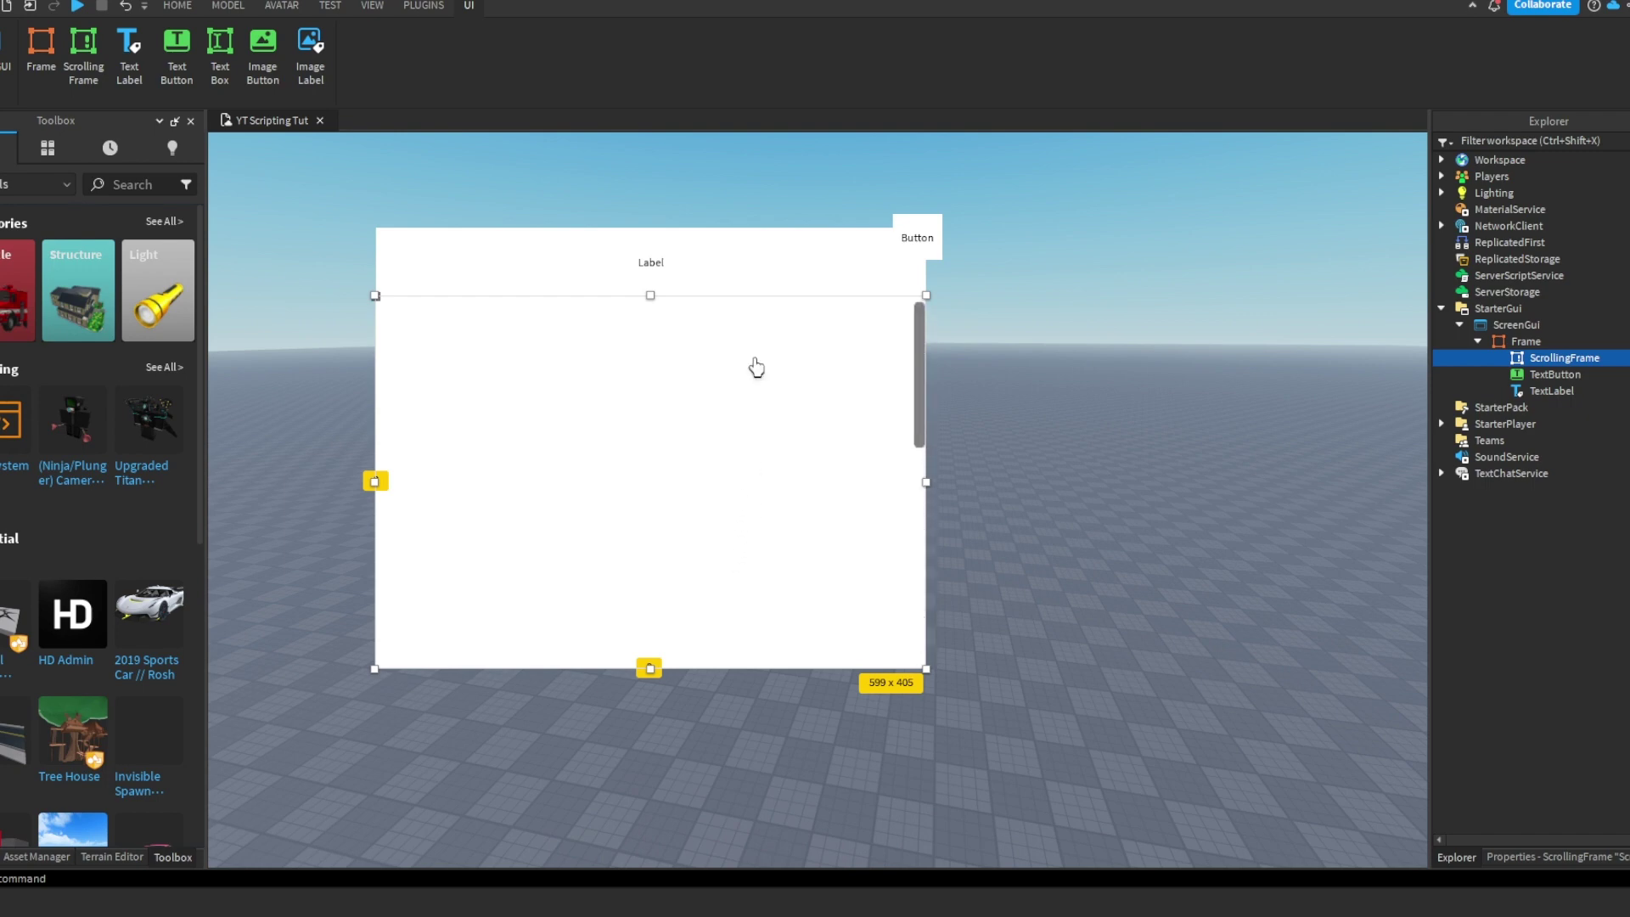
scroll(671, 438, "down", 2)
scroll(594, 508, "down", 2)
scroll(629, 458, "up", 3)
scroll(677, 600, "down", 3)
scroll(764, 544, "up", 3)
- Add a TextLabel inside the ScrollingFrame and place it about 53 from the left edge and 42 from the top
left_click(1612, 357)
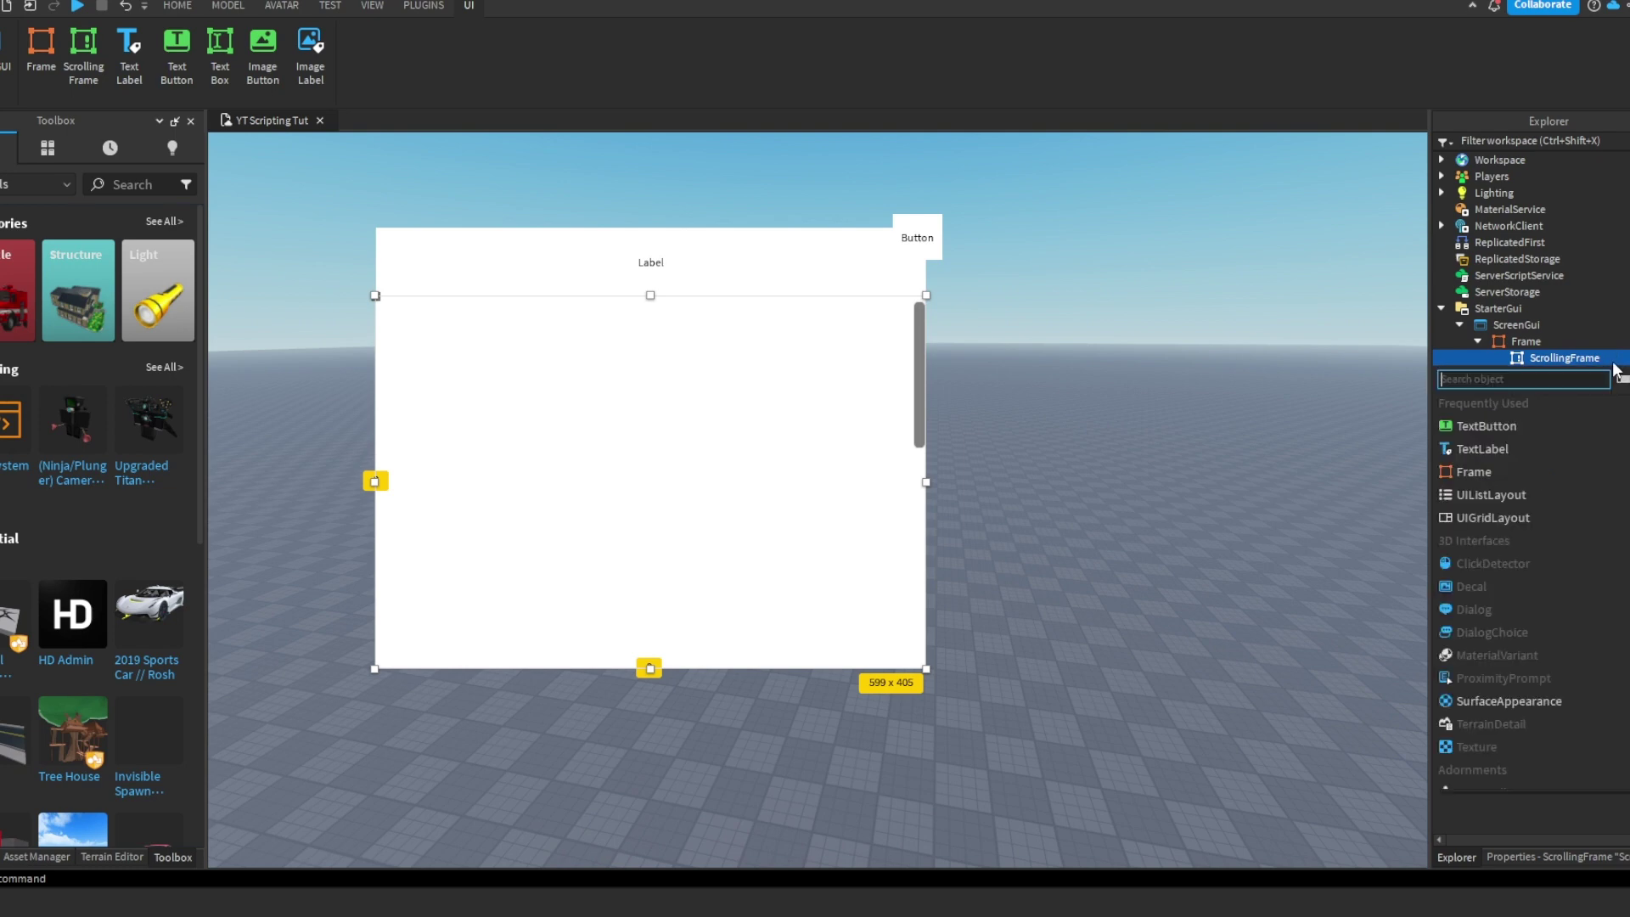
left_click(1448, 443)
left_click_drag(450, 318, 498, 357)
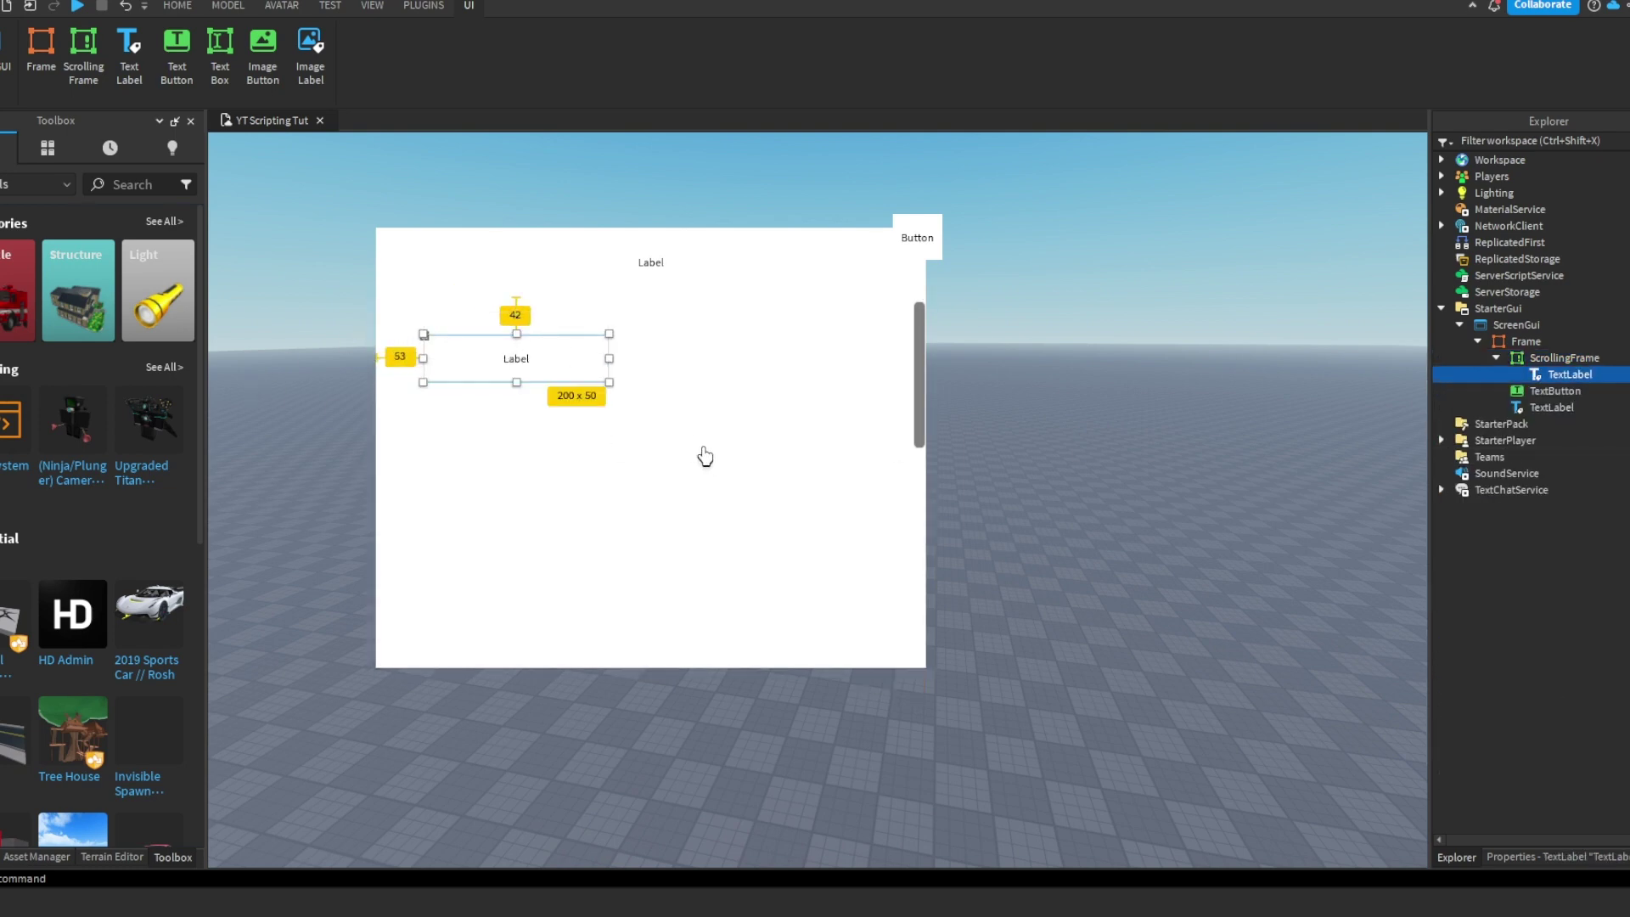
- Check how the new TextLabel moves as the ScrollingFrame's content is scrolled, and select the parent Frame
left_click(709, 458)
scroll(709, 455, "down", 3)
scroll(679, 441, "up", 3)
scroll(544, 407, "down", 3)
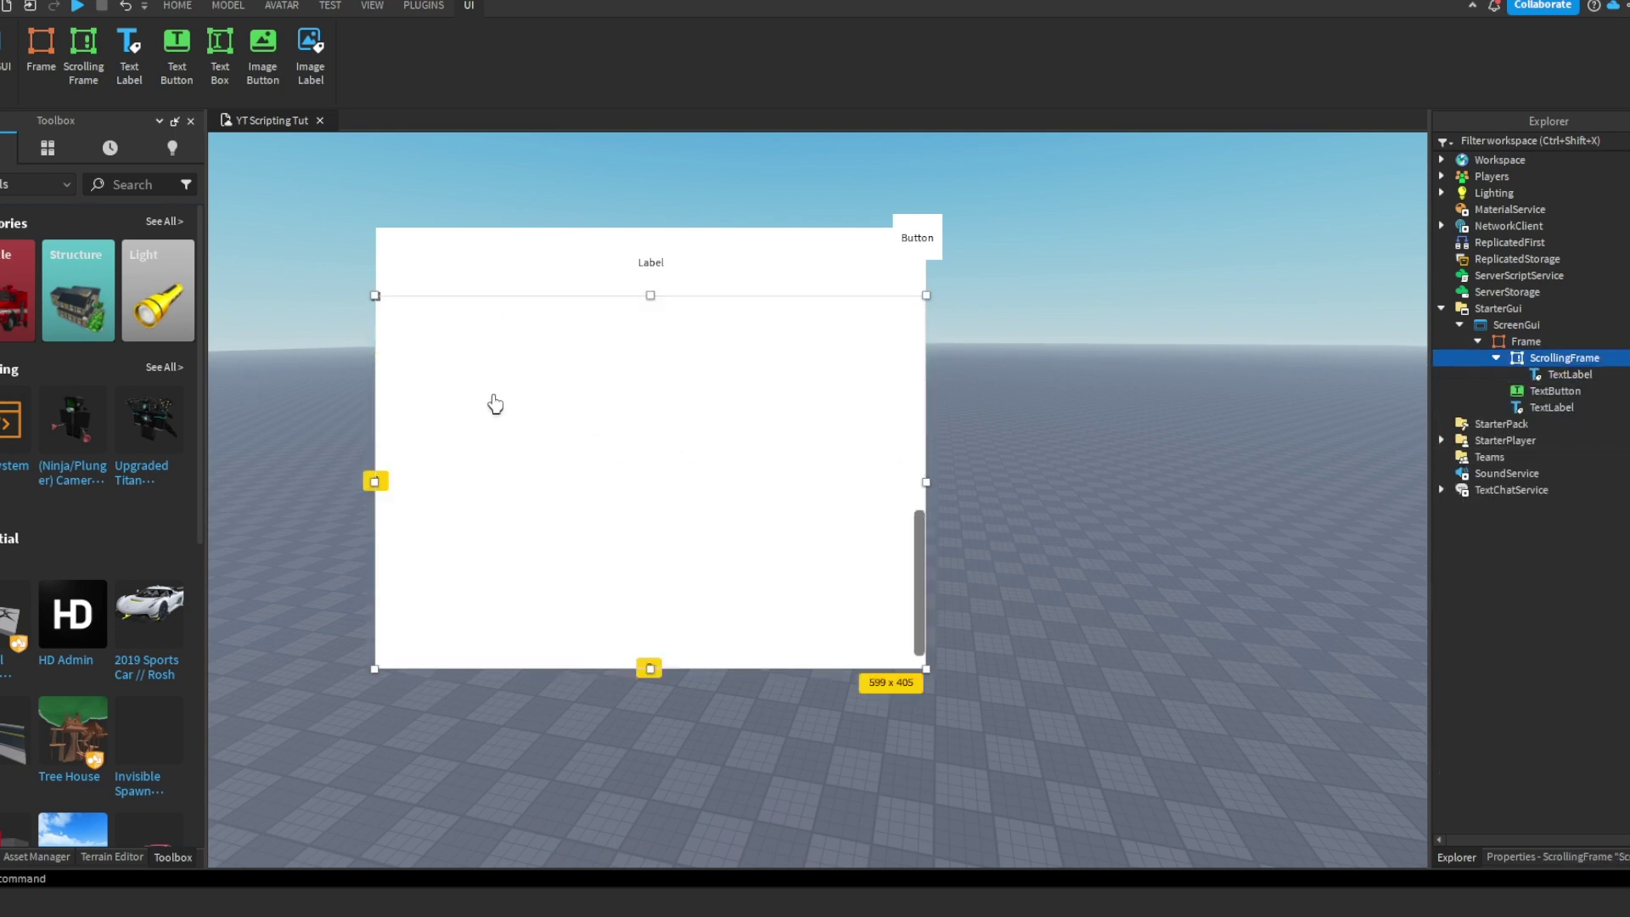
scroll(500, 404, "up", 3)
scroll(598, 390, "down", 3)
scroll(628, 389, "up", 3)
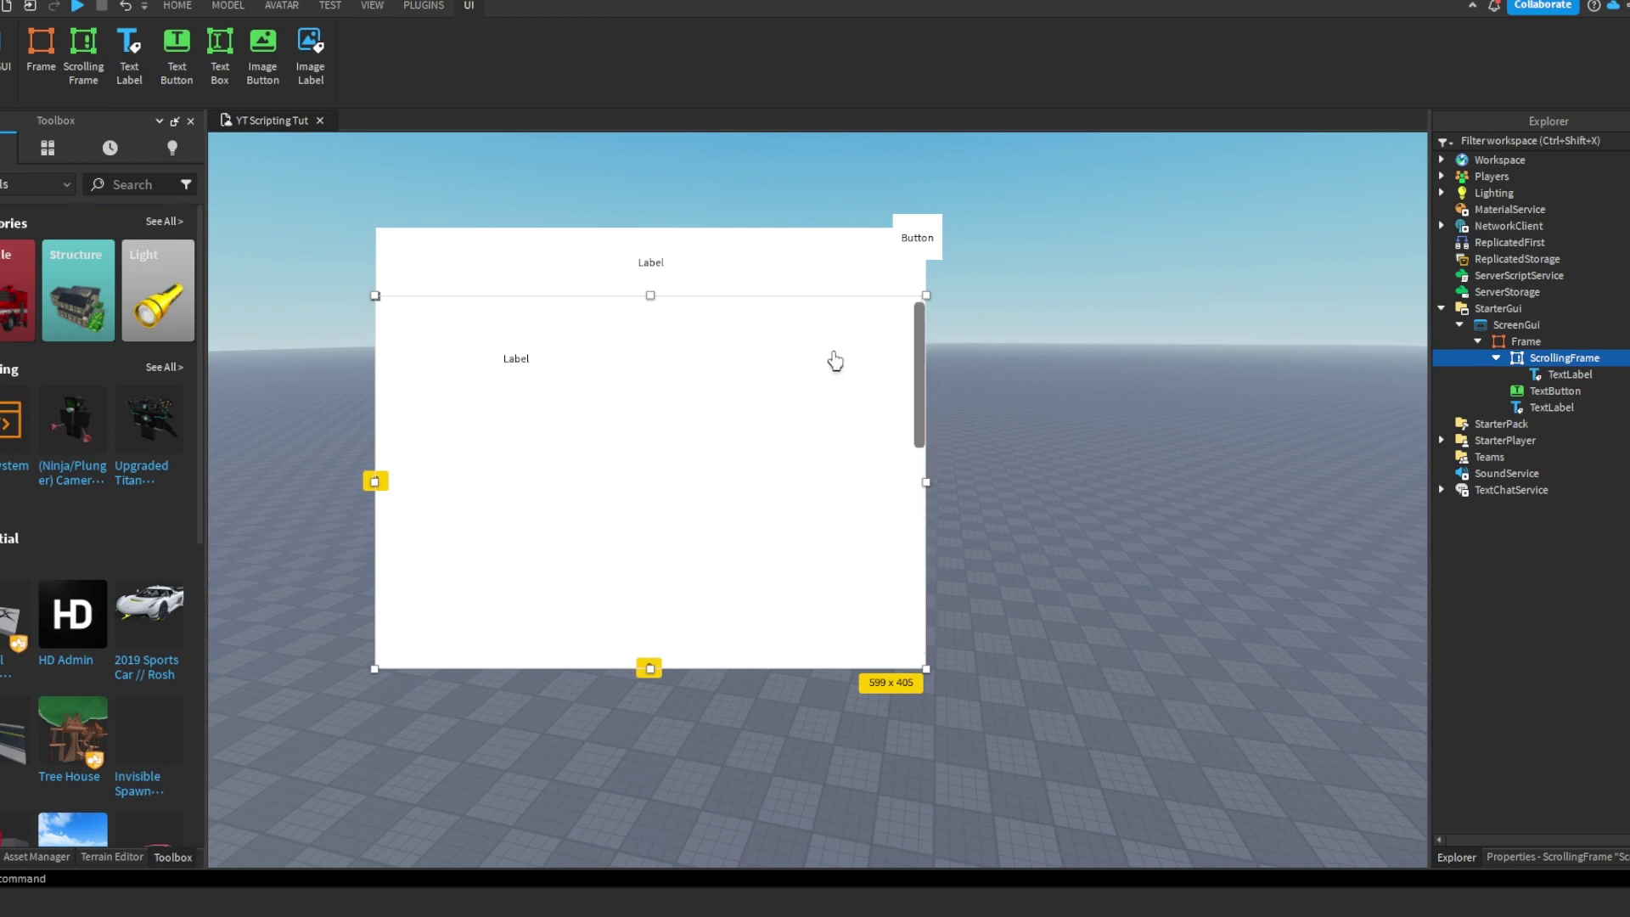
double_click(1501, 340)
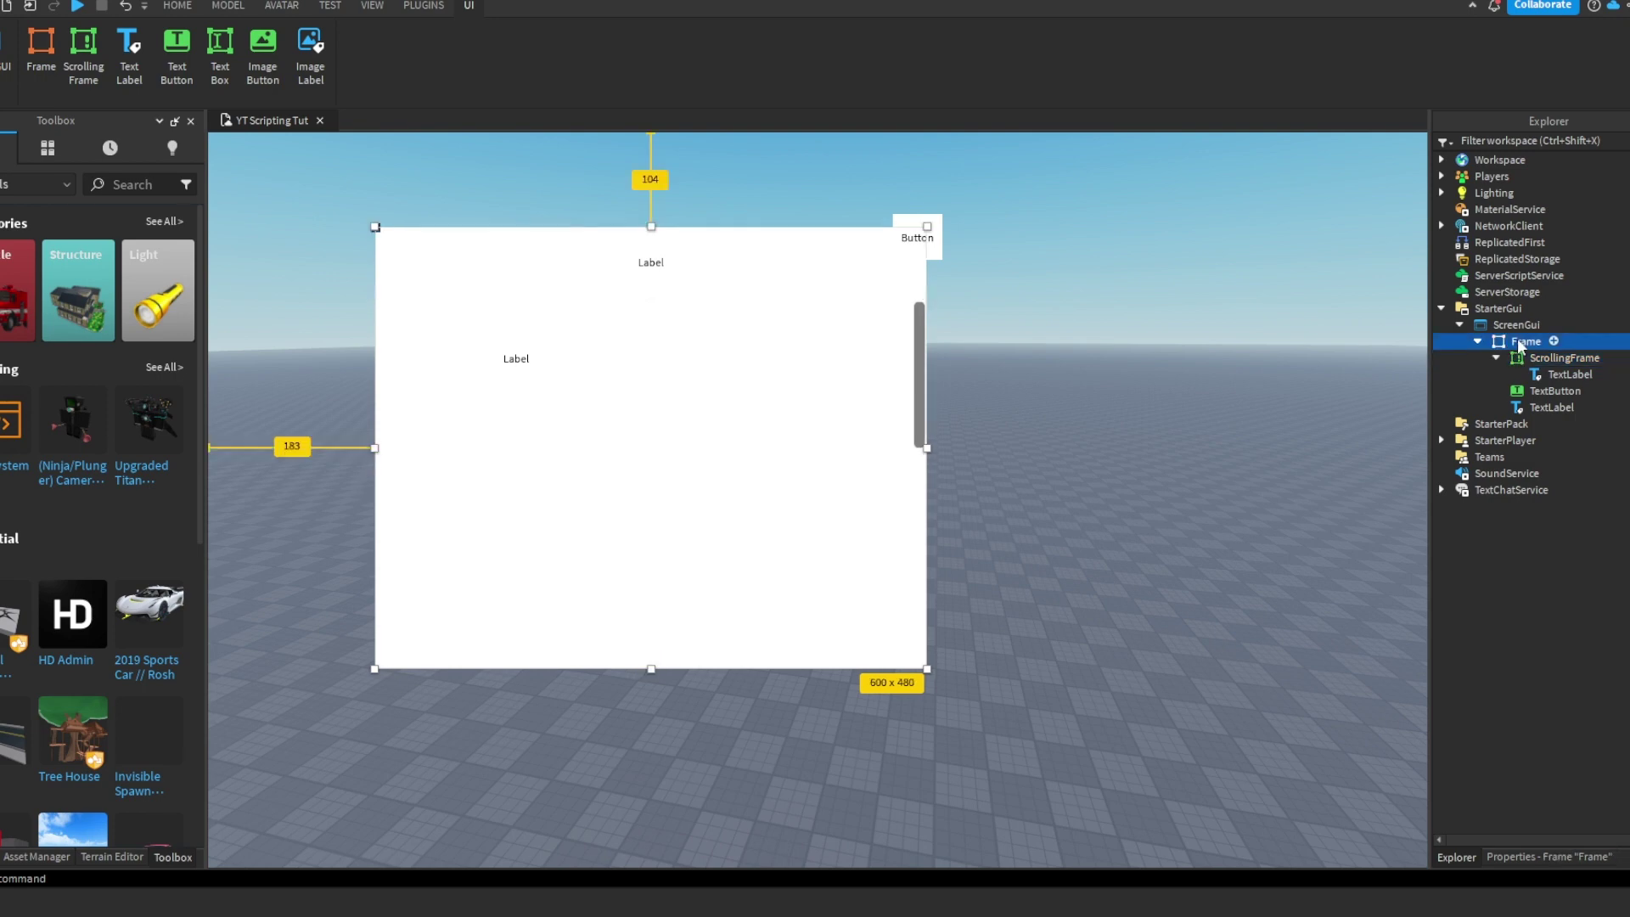
- Rename the Frame as dfvbbvc, and delete it together with all its child objects
type("dfvbbvc")
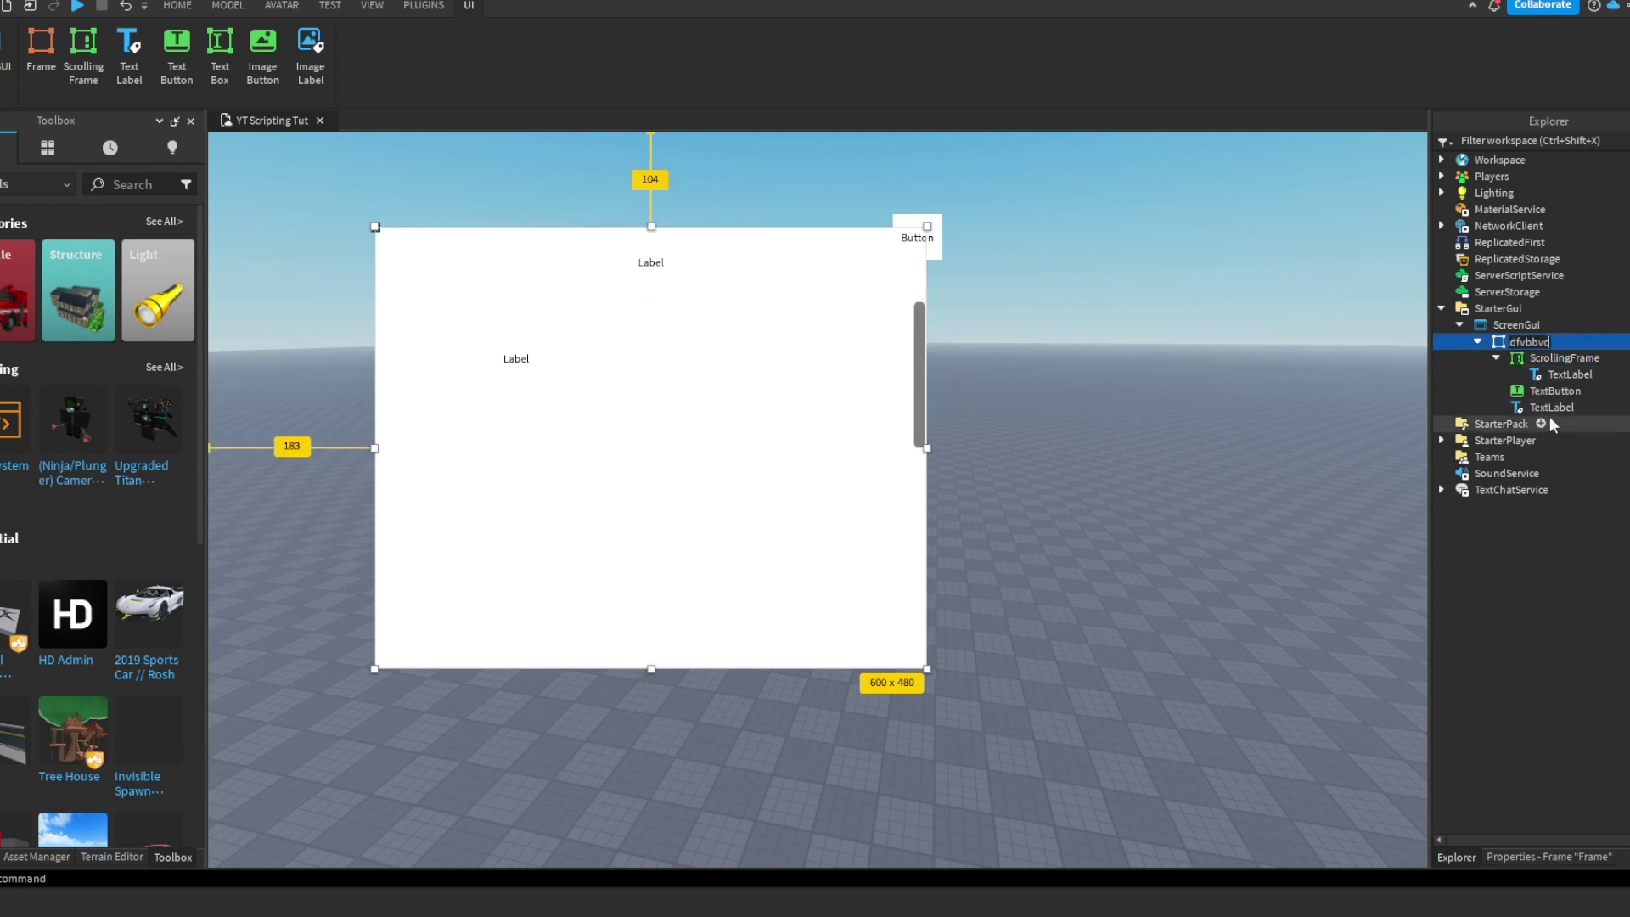
key("Return")
left_click(1552, 406, "shift")
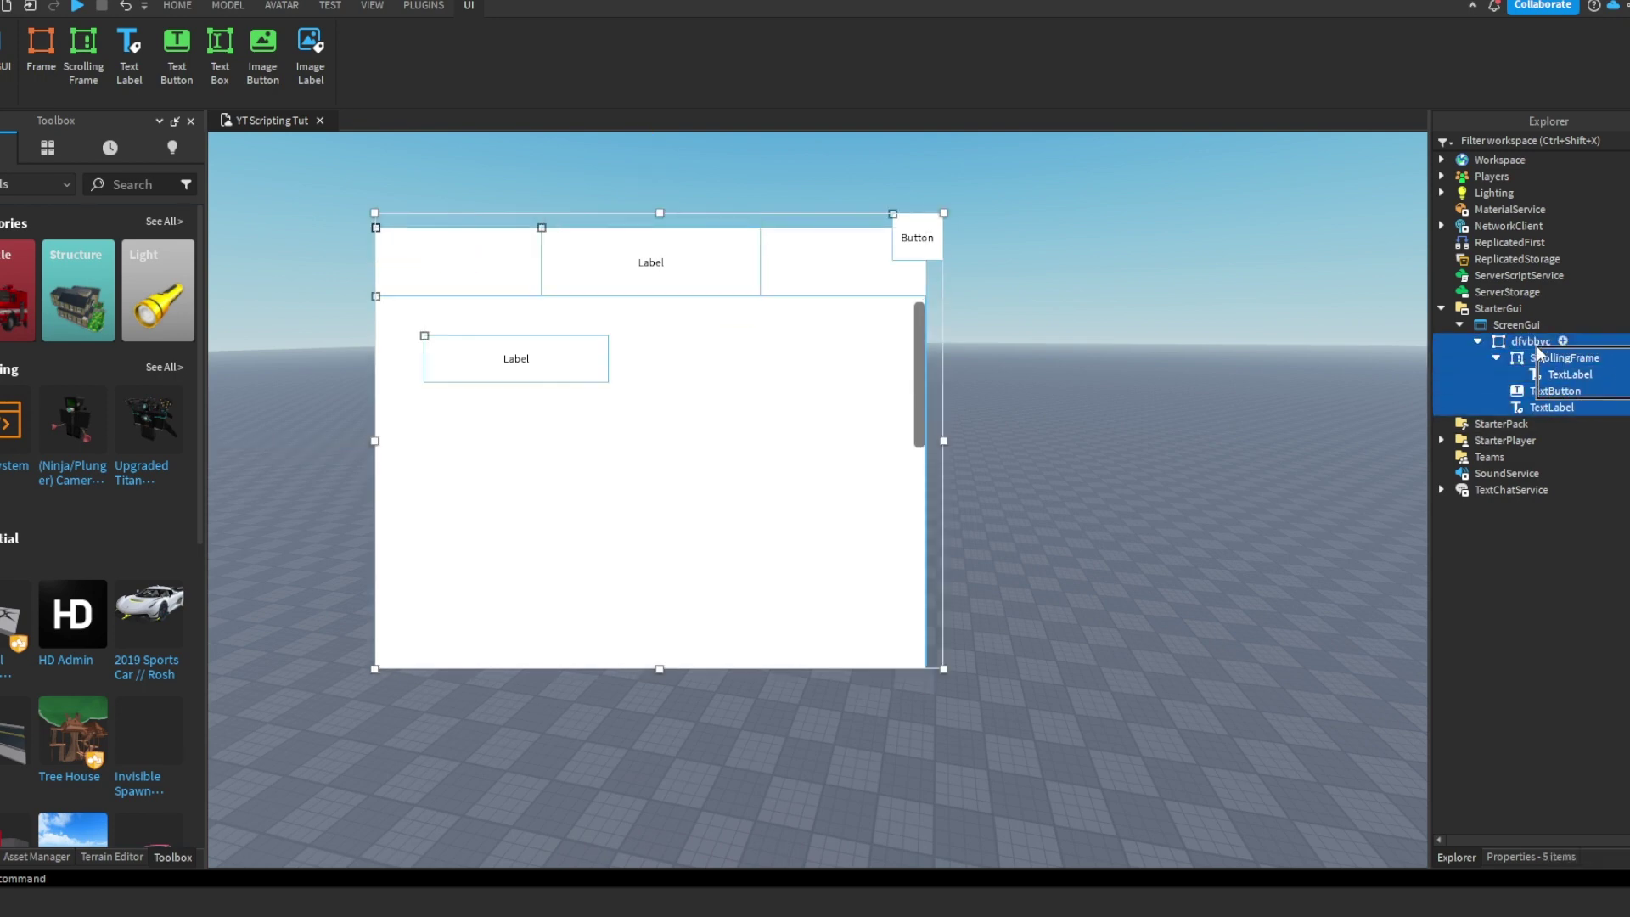
key("Delete")
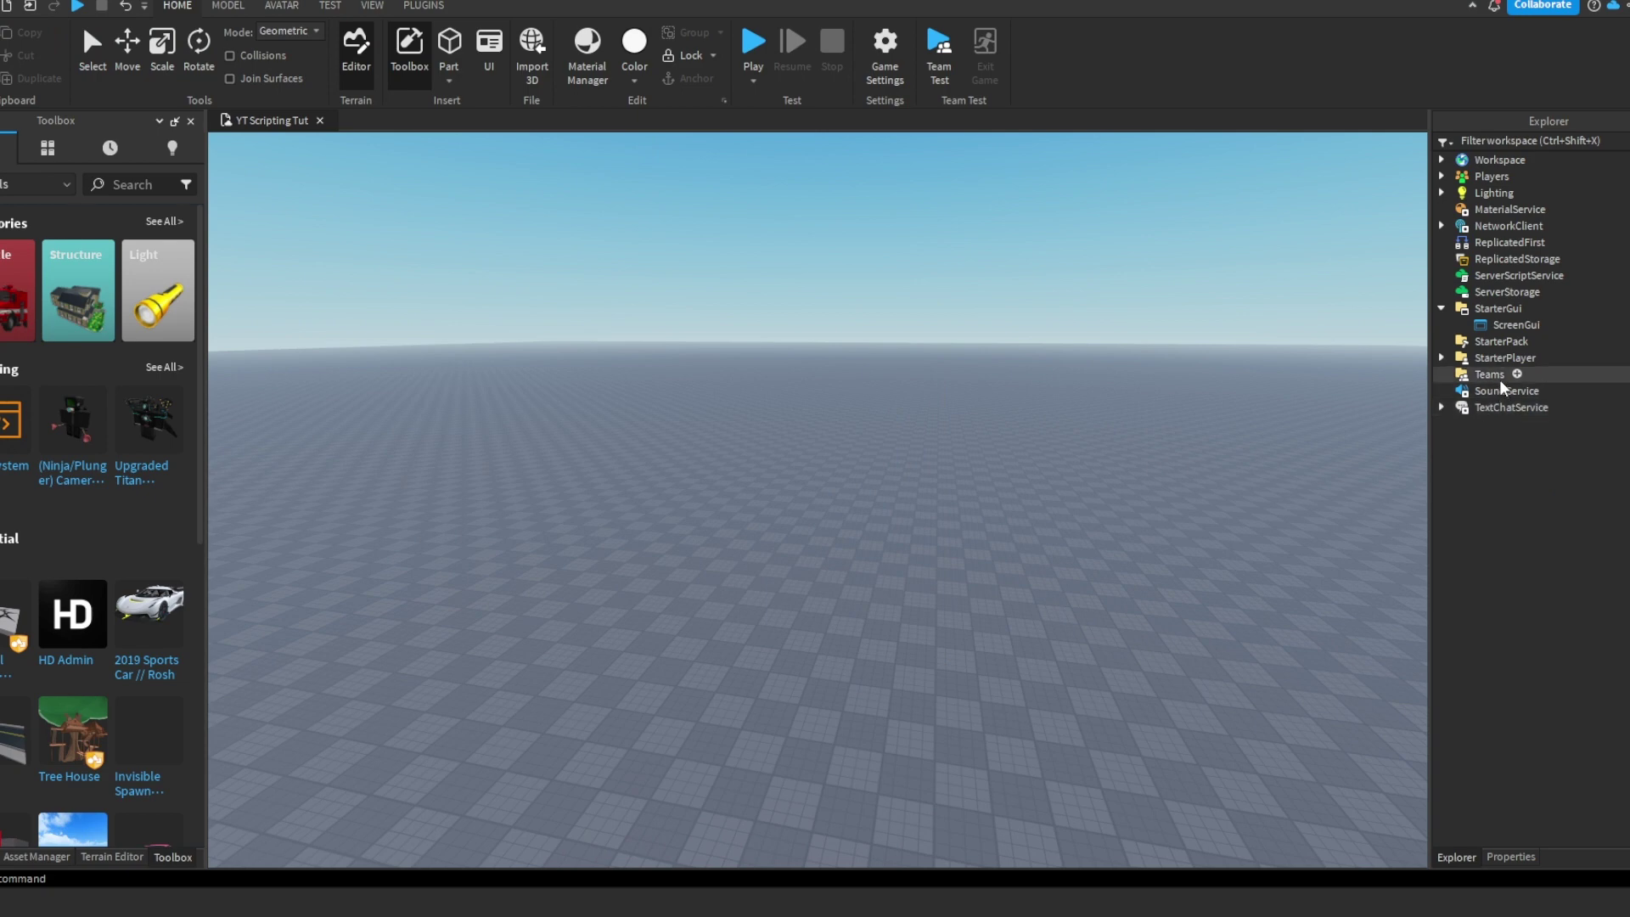
- Rename the empty ScreenGui in StarterGui as MainMenuGUI
left_click(1520, 328)
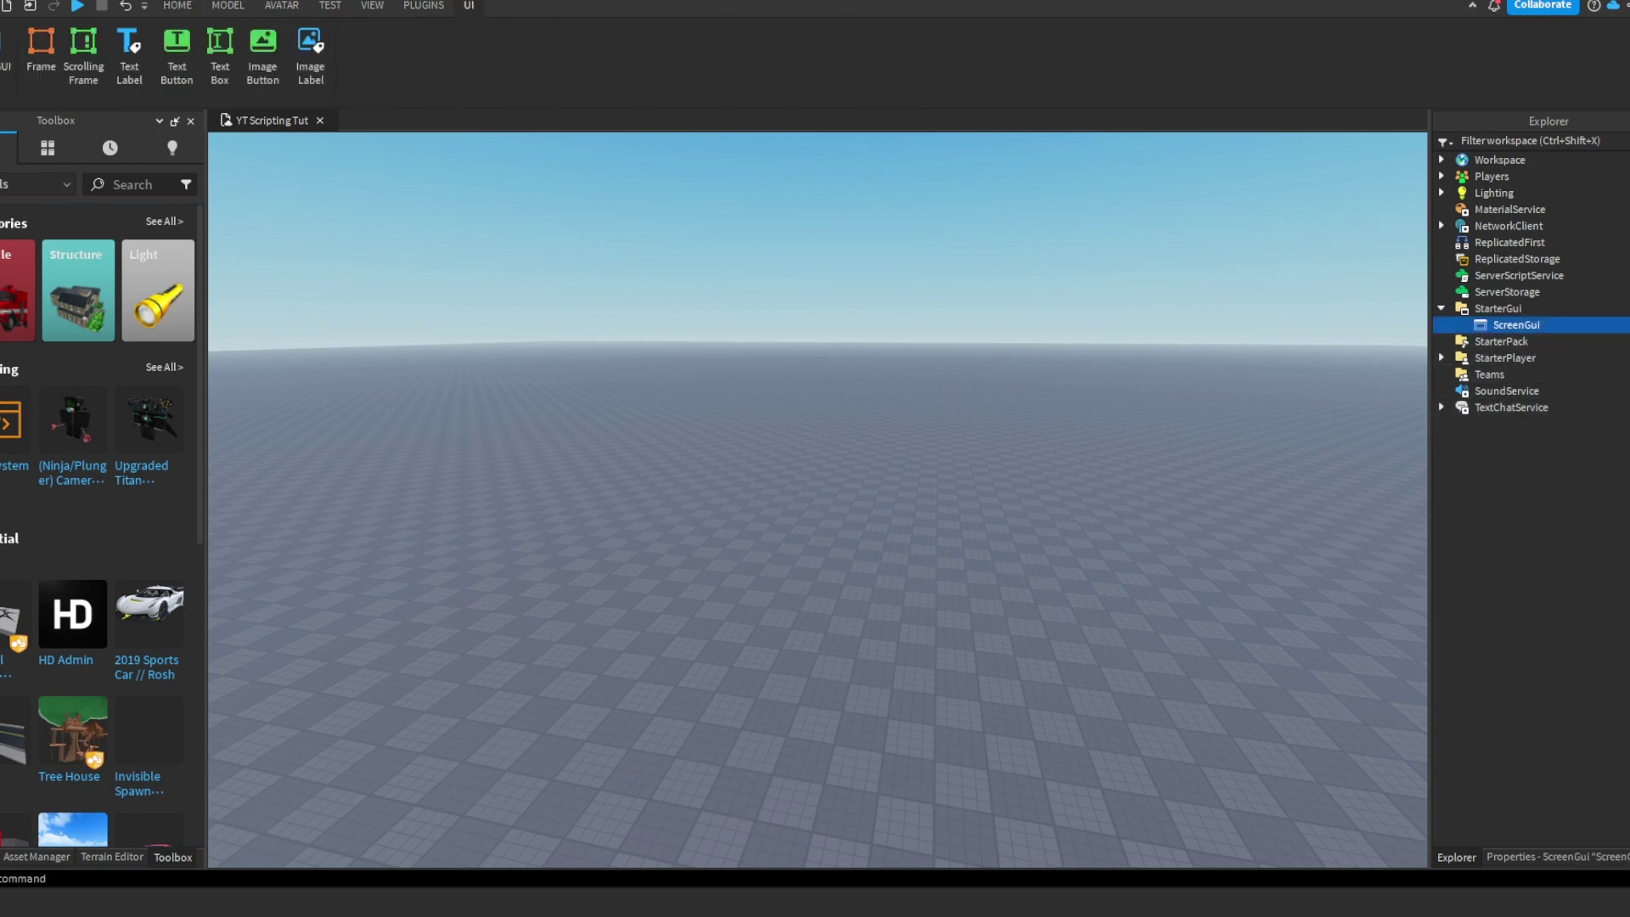
left_click(1516, 324)
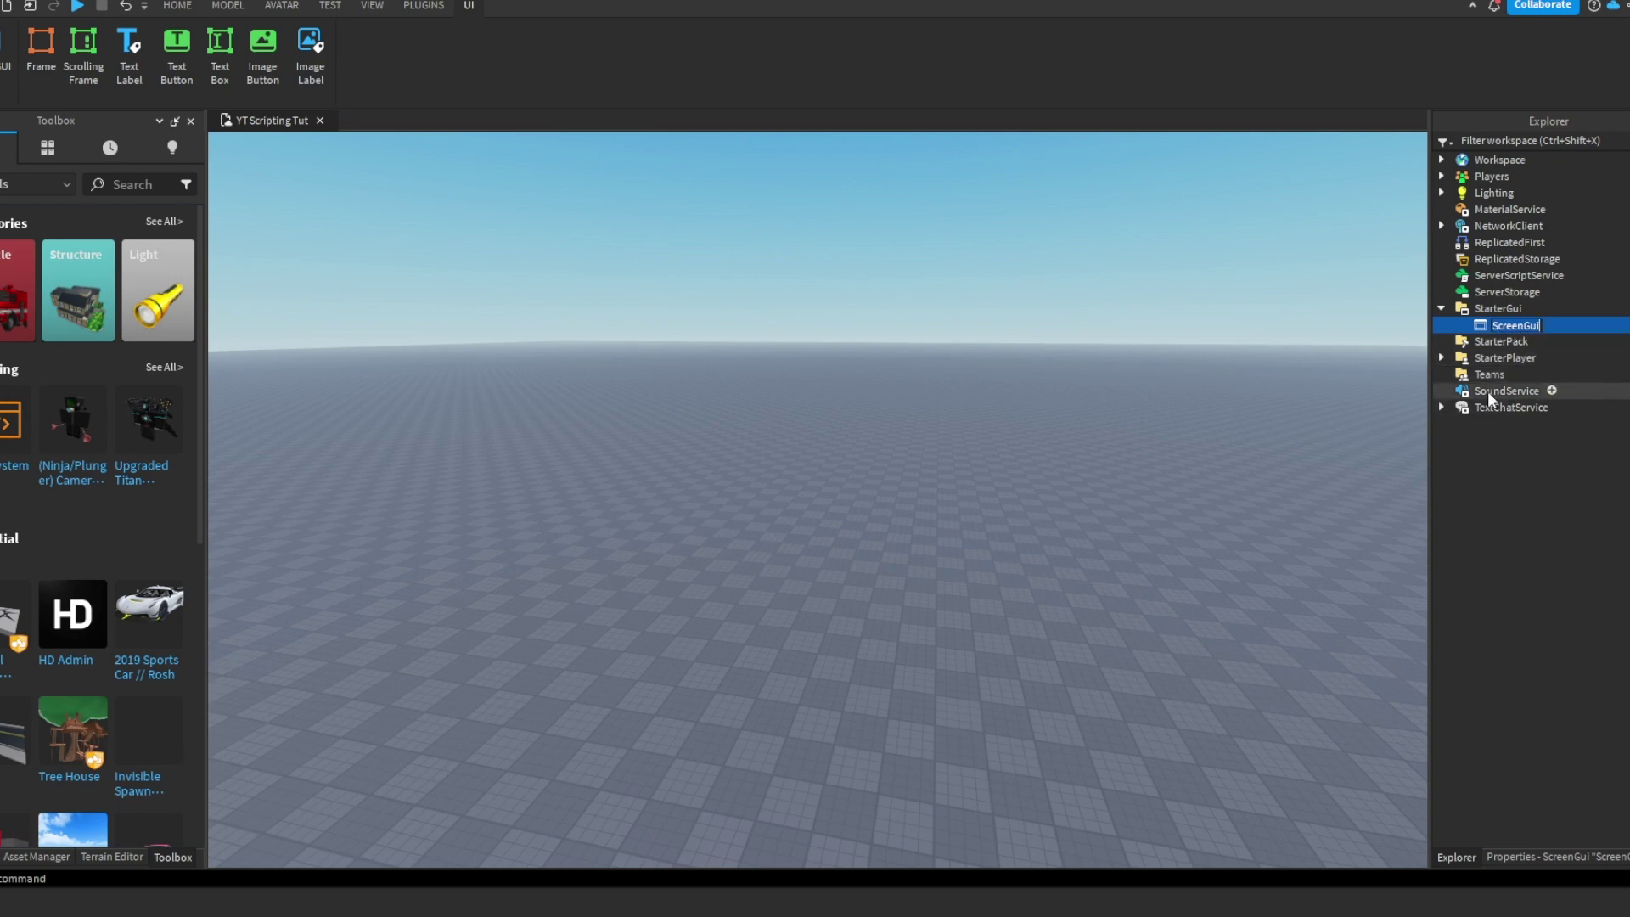
key("BackSpace")
type("MainMenuGUI")
key("Return")
- Add a second ScreenGui to StarterGui and rename it QuestGUI
left_click(1532, 308)
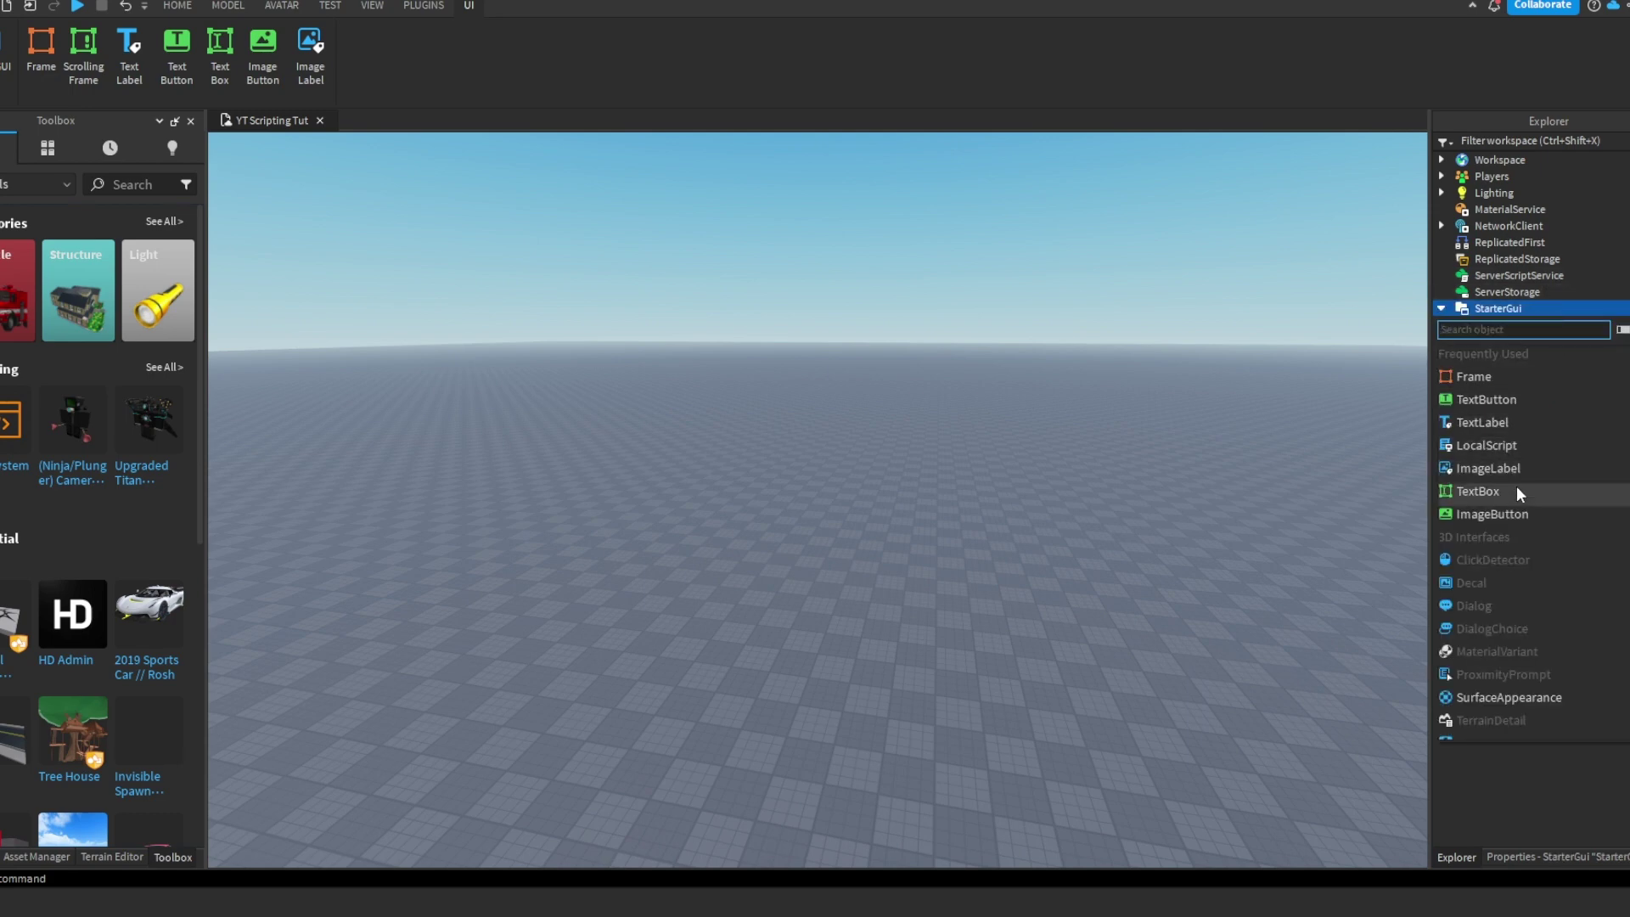
type("scr")
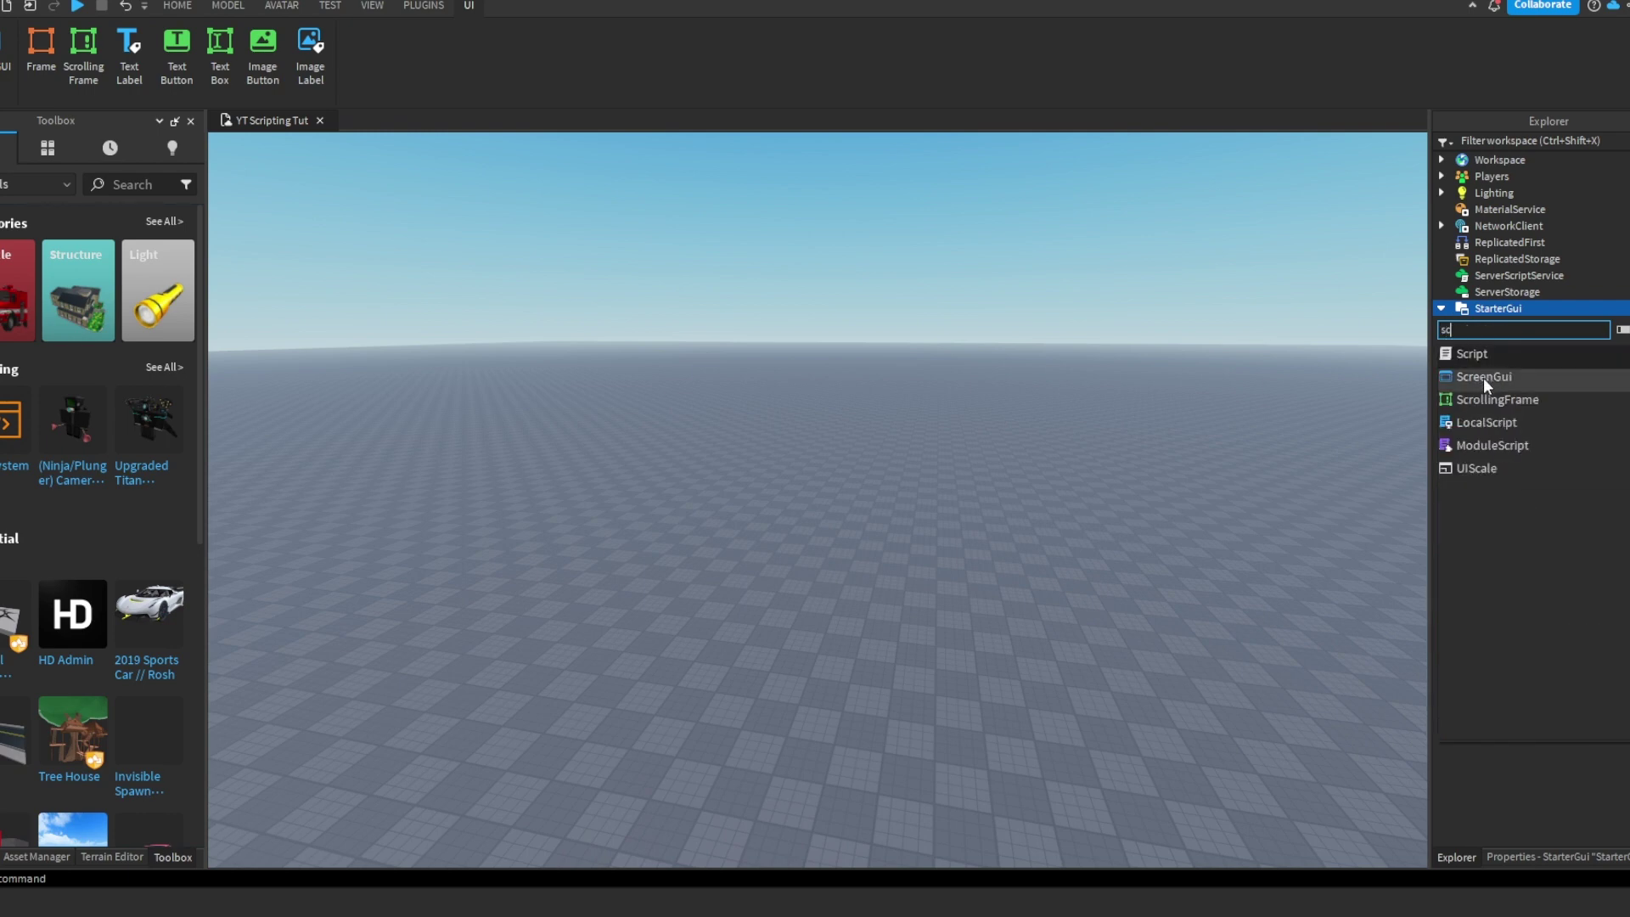
left_click(1484, 380)
left_click(1516, 341)
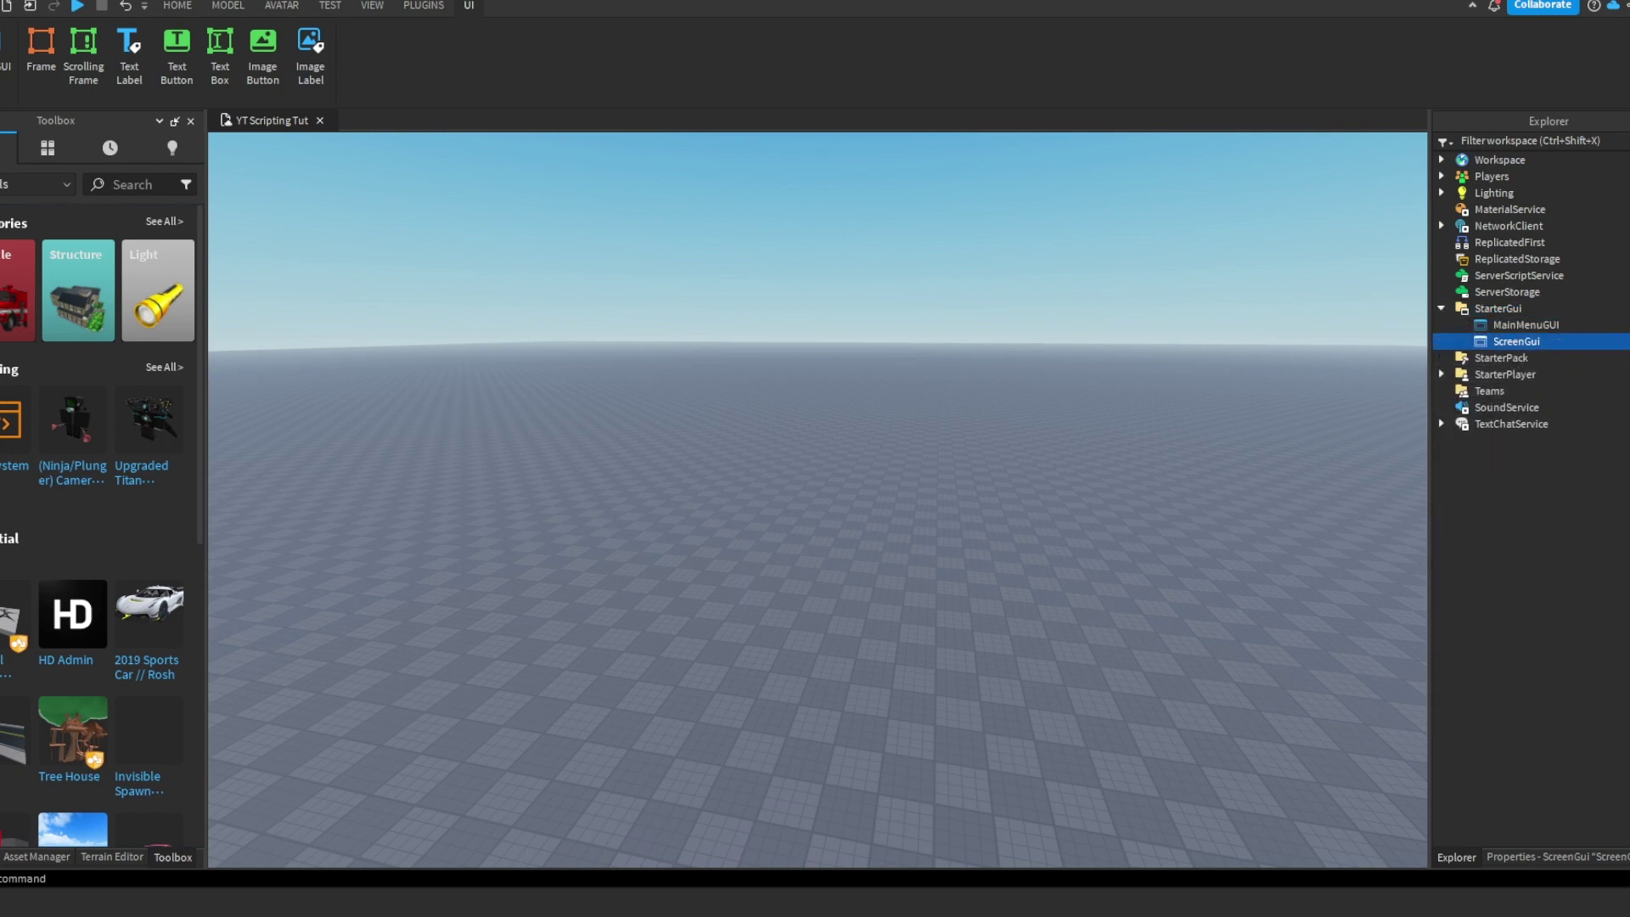
key("F2")
key("BackSpace")
key("Return")
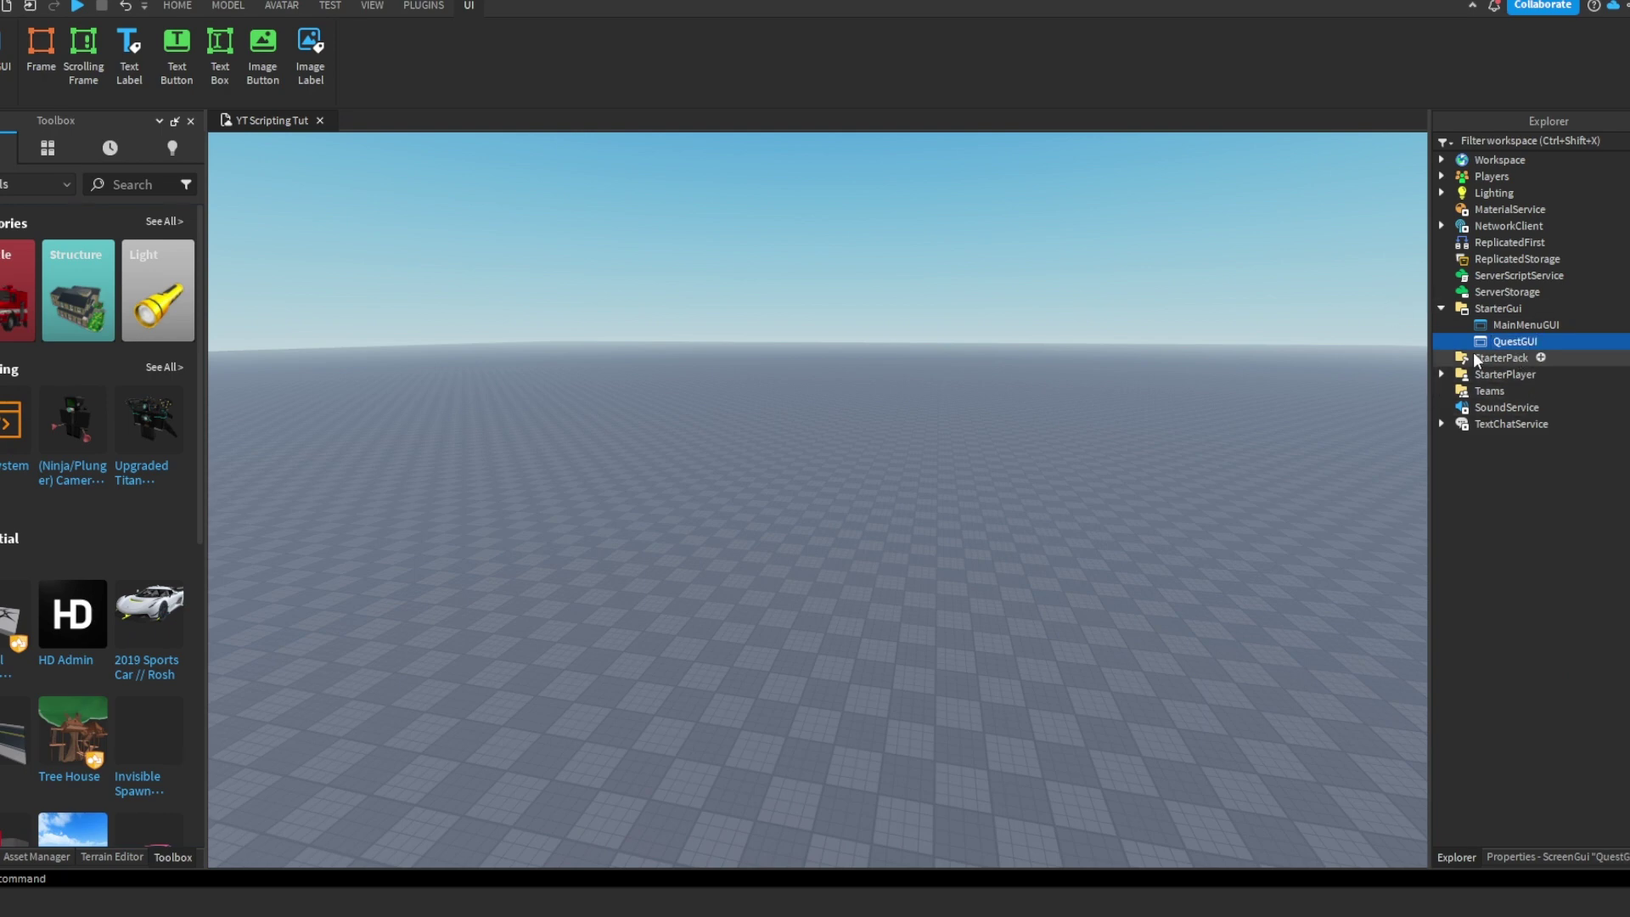
- Delete QuestGUI from StarterGui and select MainMenuGUI
mouse_move(1533, 340)
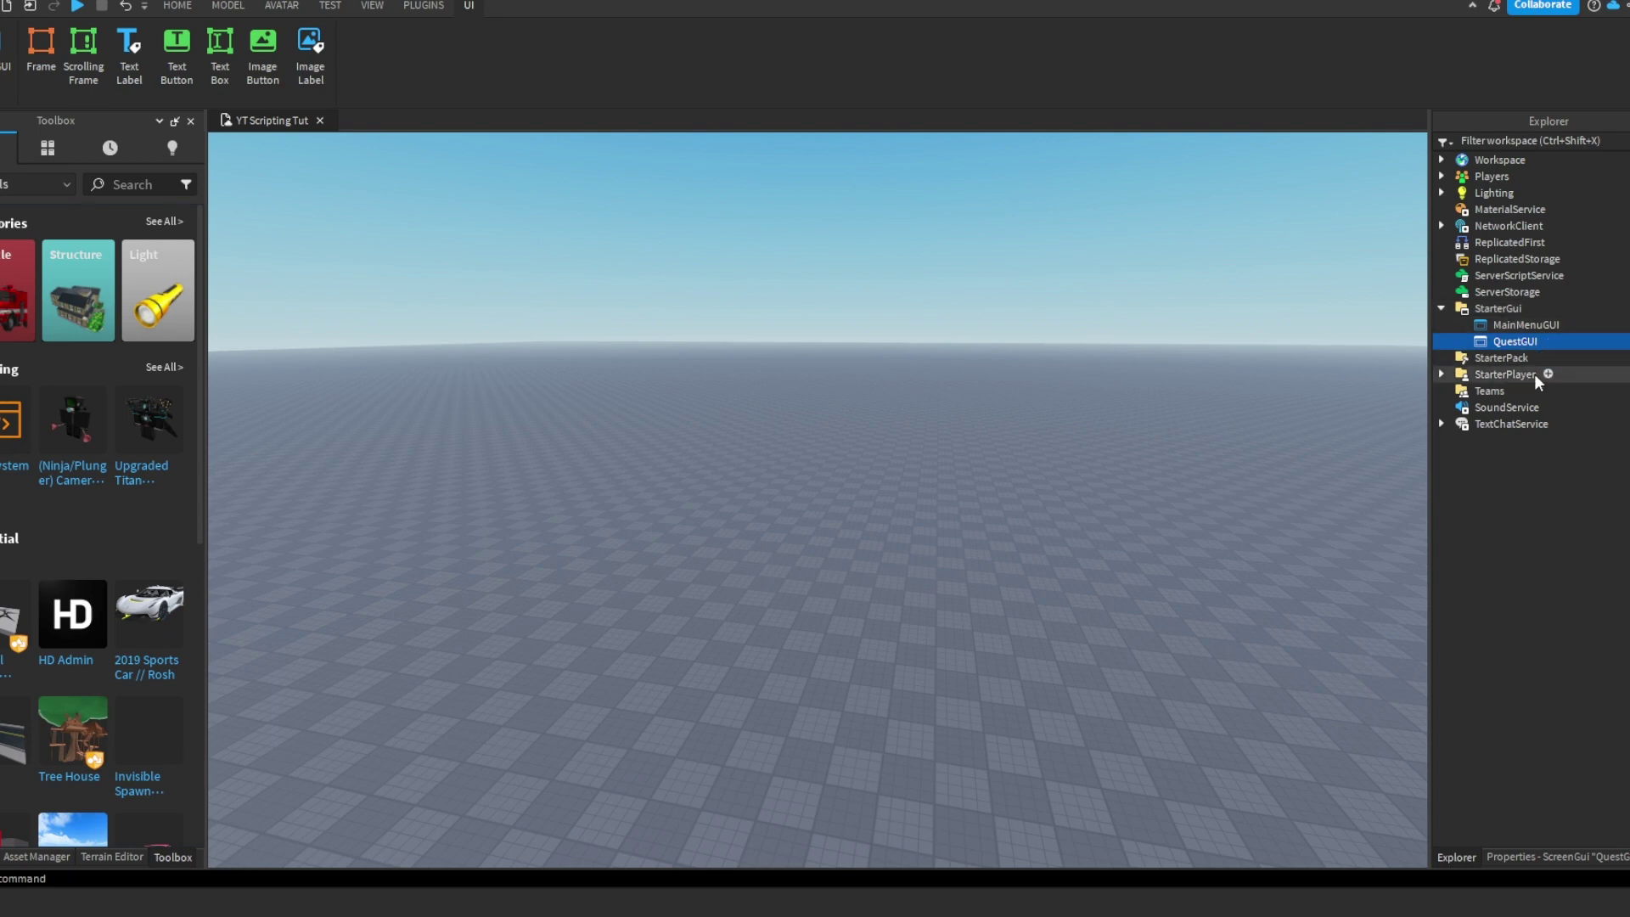
key("Delete")
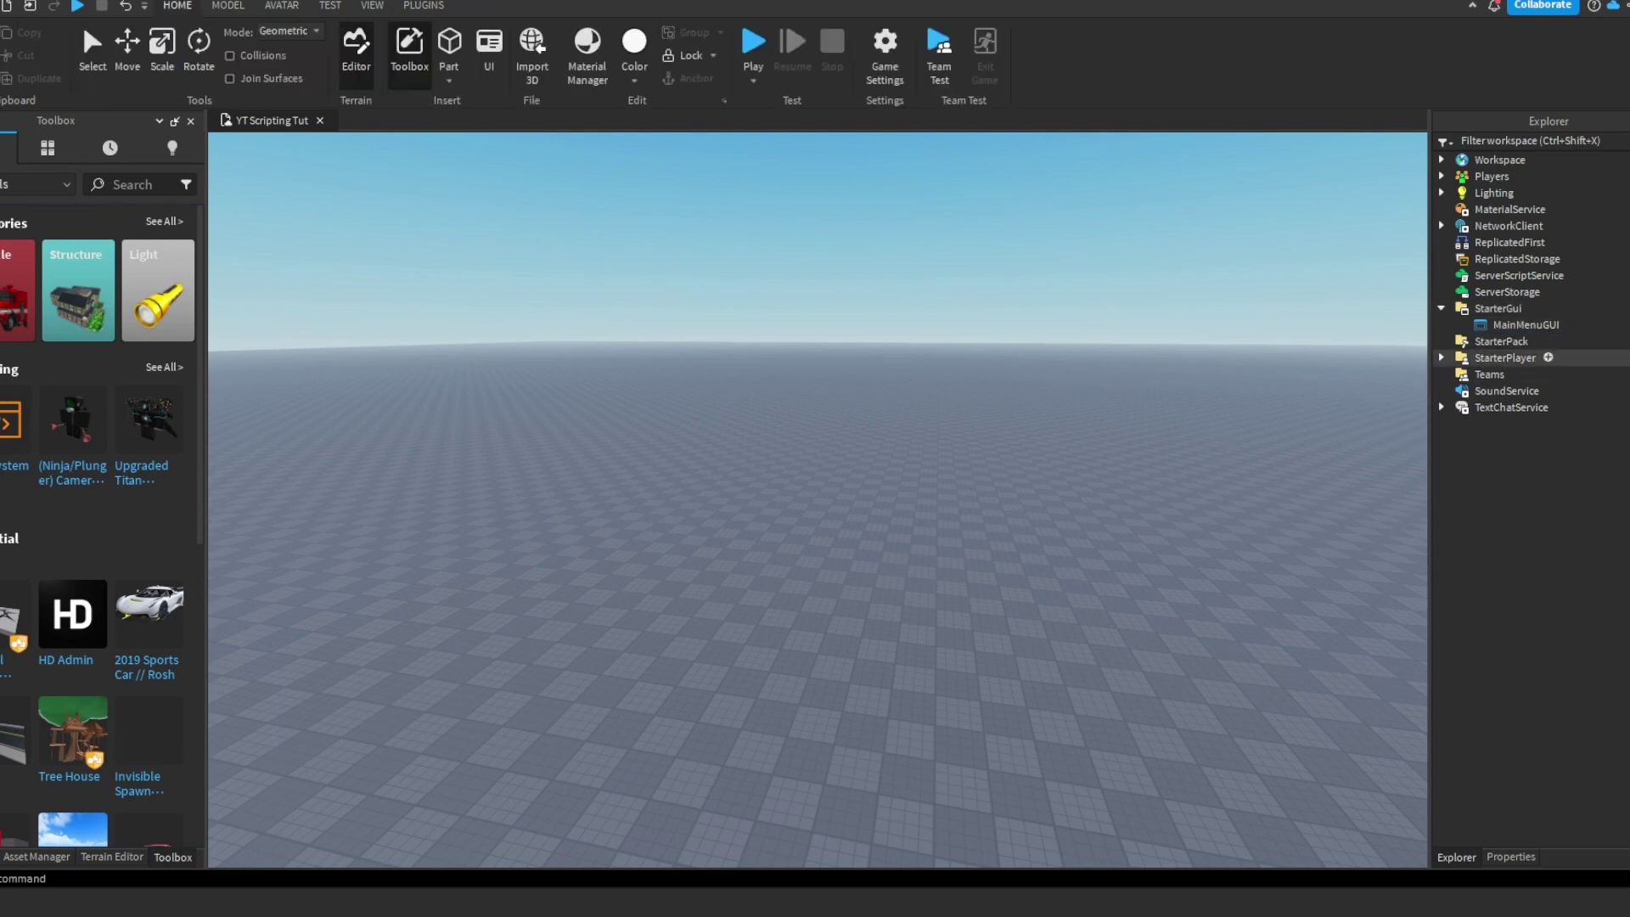
left_click(1511, 325)
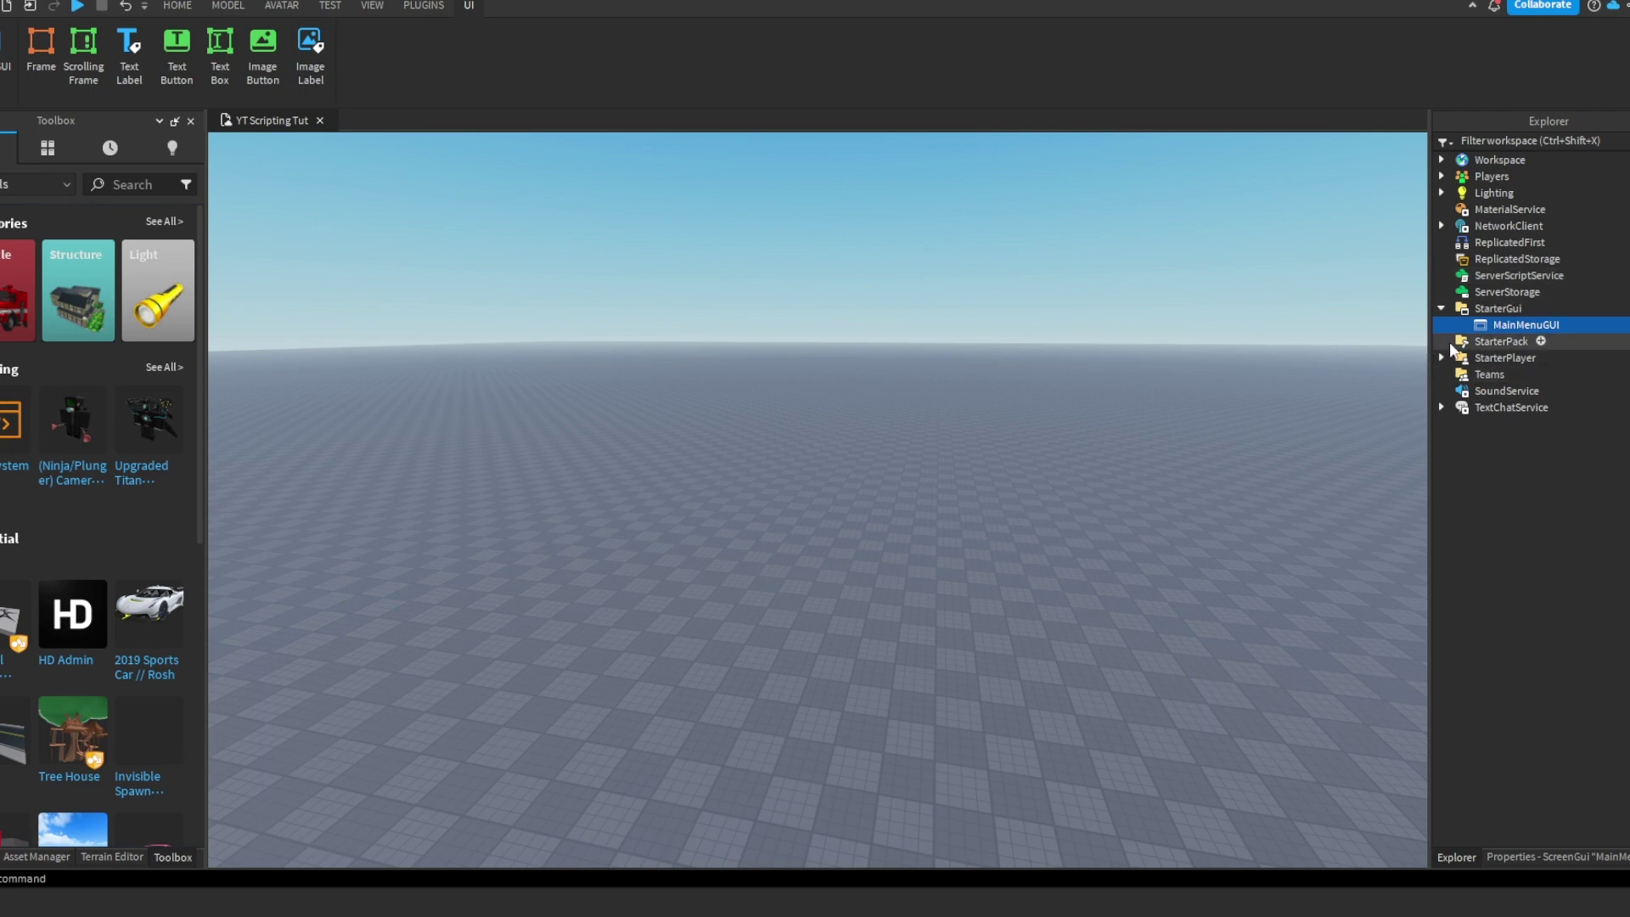
- Insert a Frame into MainMenuGUI and delete it again
left_click(1571, 324)
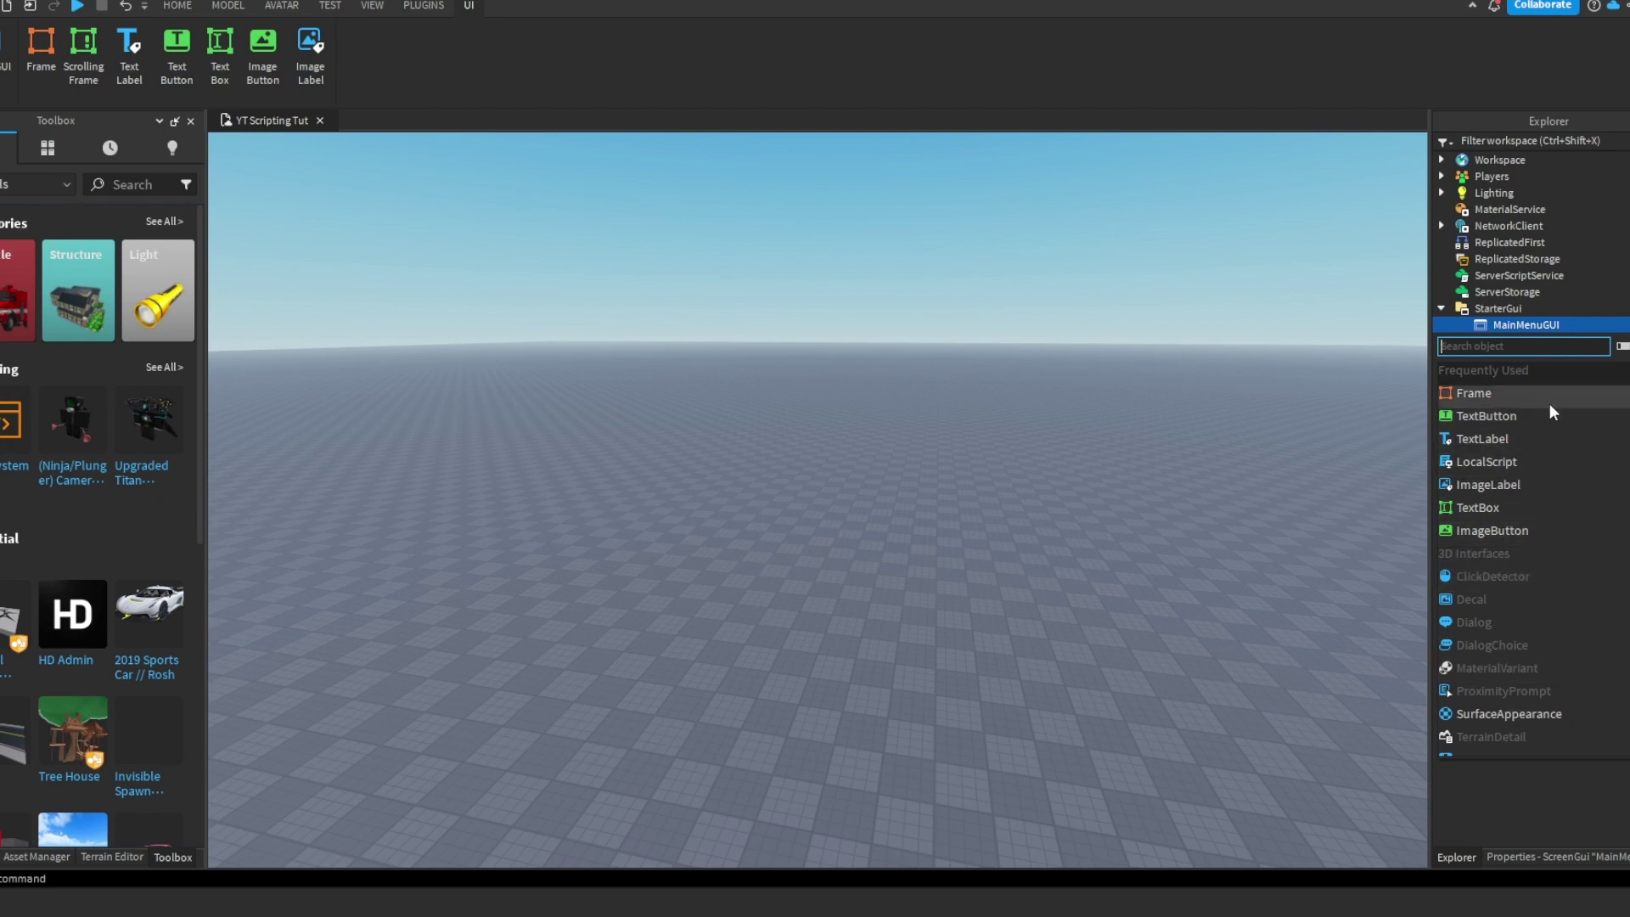
left_click(1479, 311)
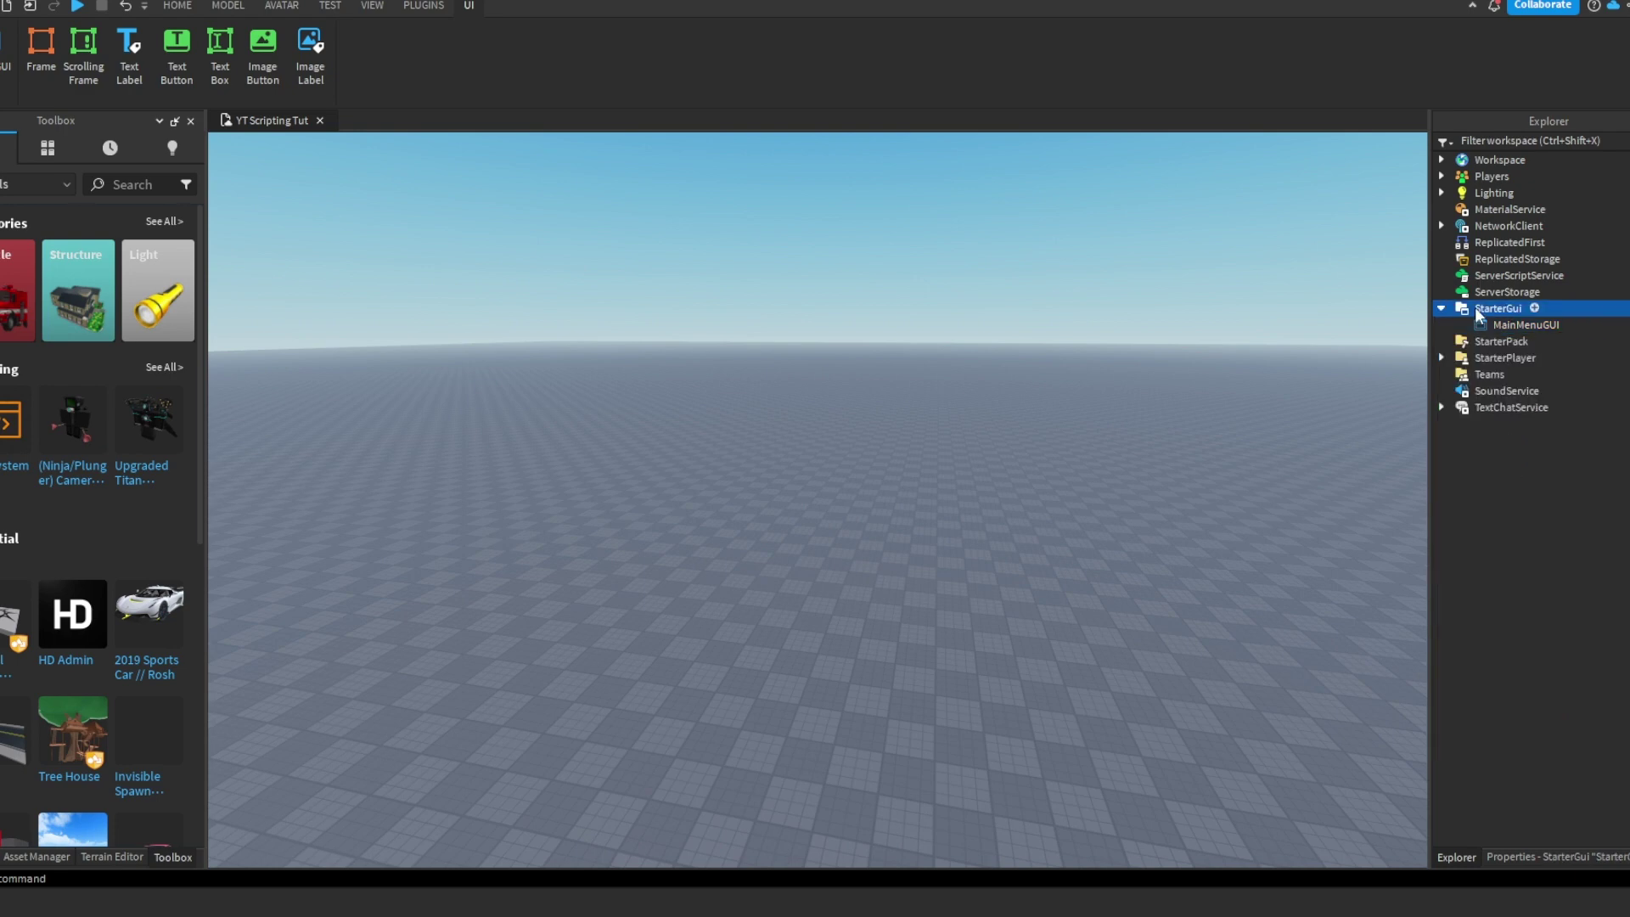
left_click(1561, 323)
left_click(1570, 324)
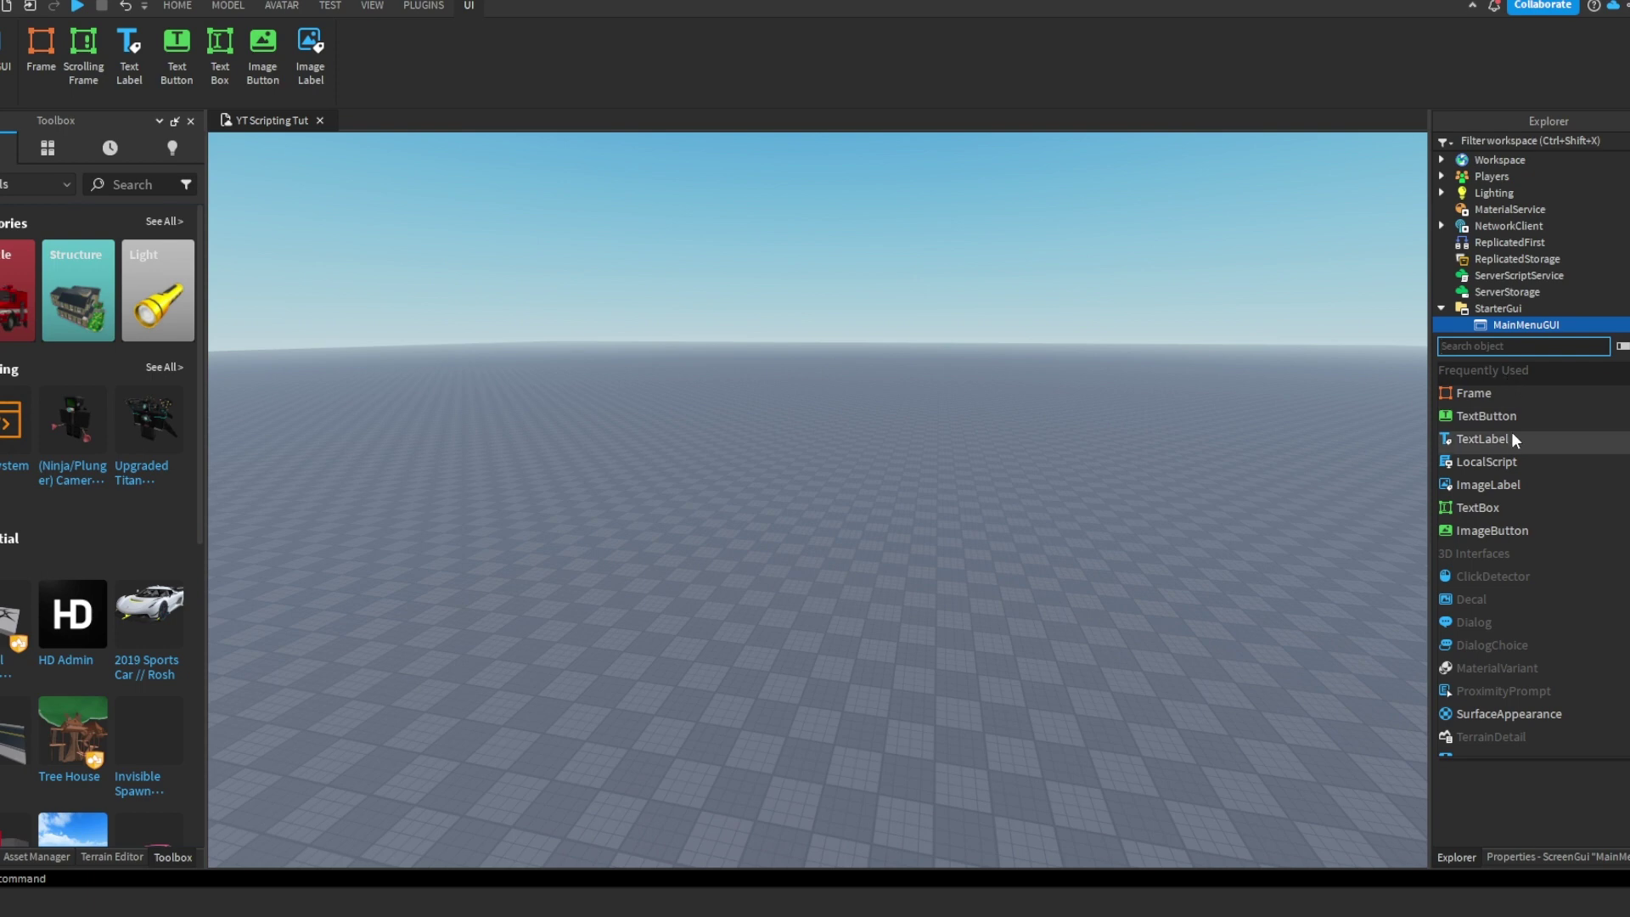
left_click(1517, 397)
left_click(1516, 342)
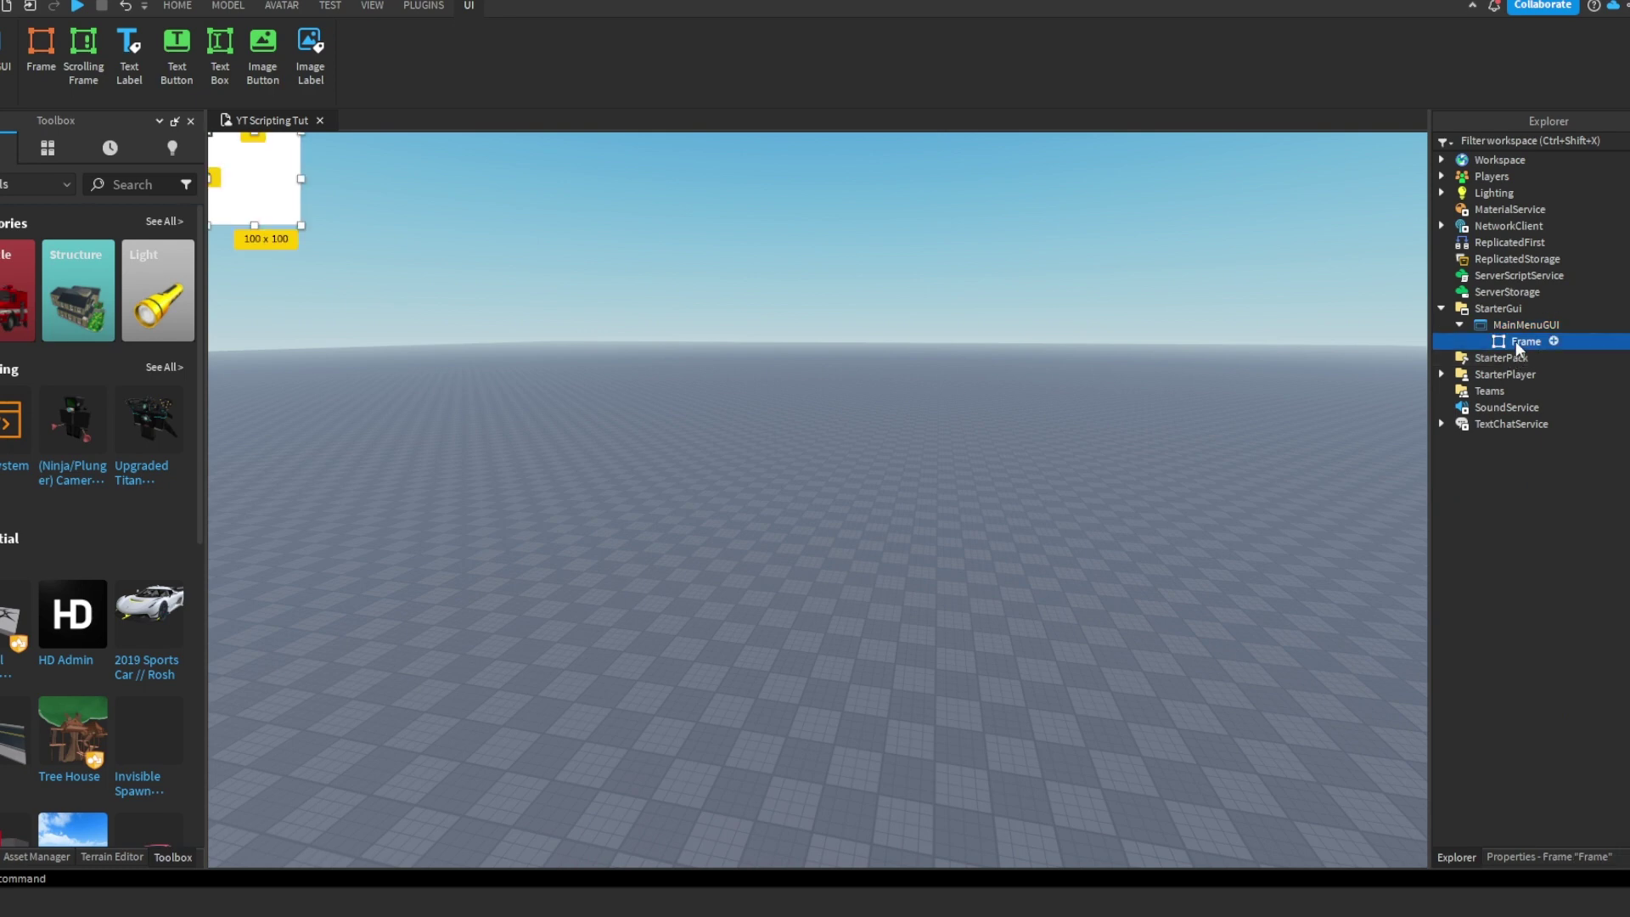
key("Delete")
- Insert a TextButton into MainMenuGUI and place it about 565 from the left edge and 351 from the bottom edge
left_click(1570, 323)
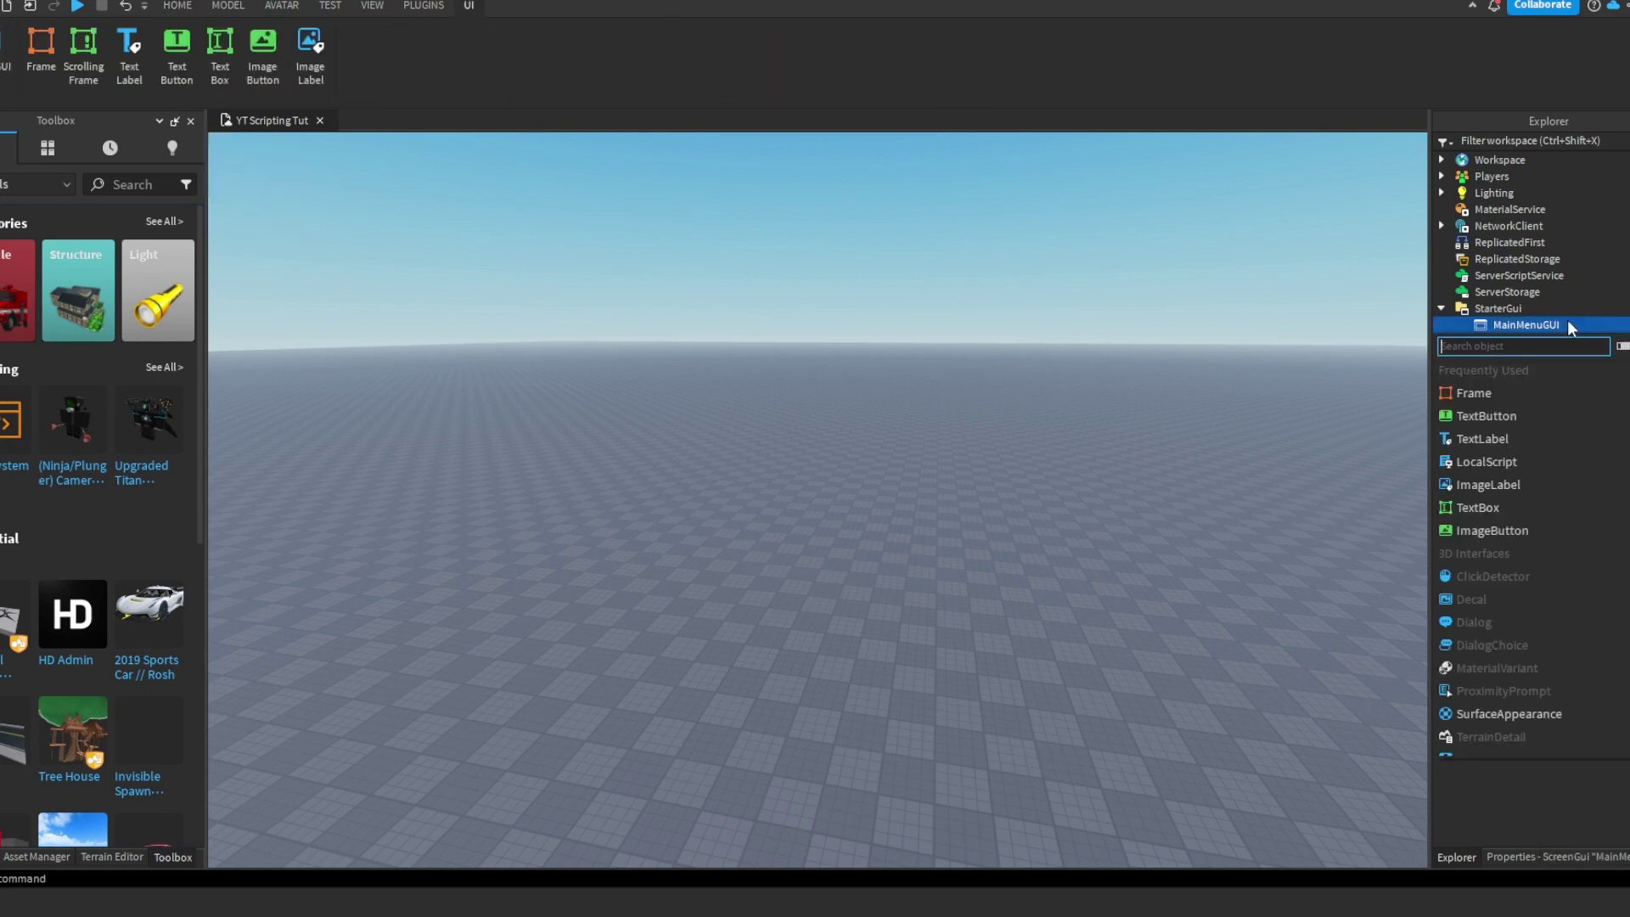
left_click(1546, 420)
left_click_drag(244, 161, 763, 529)
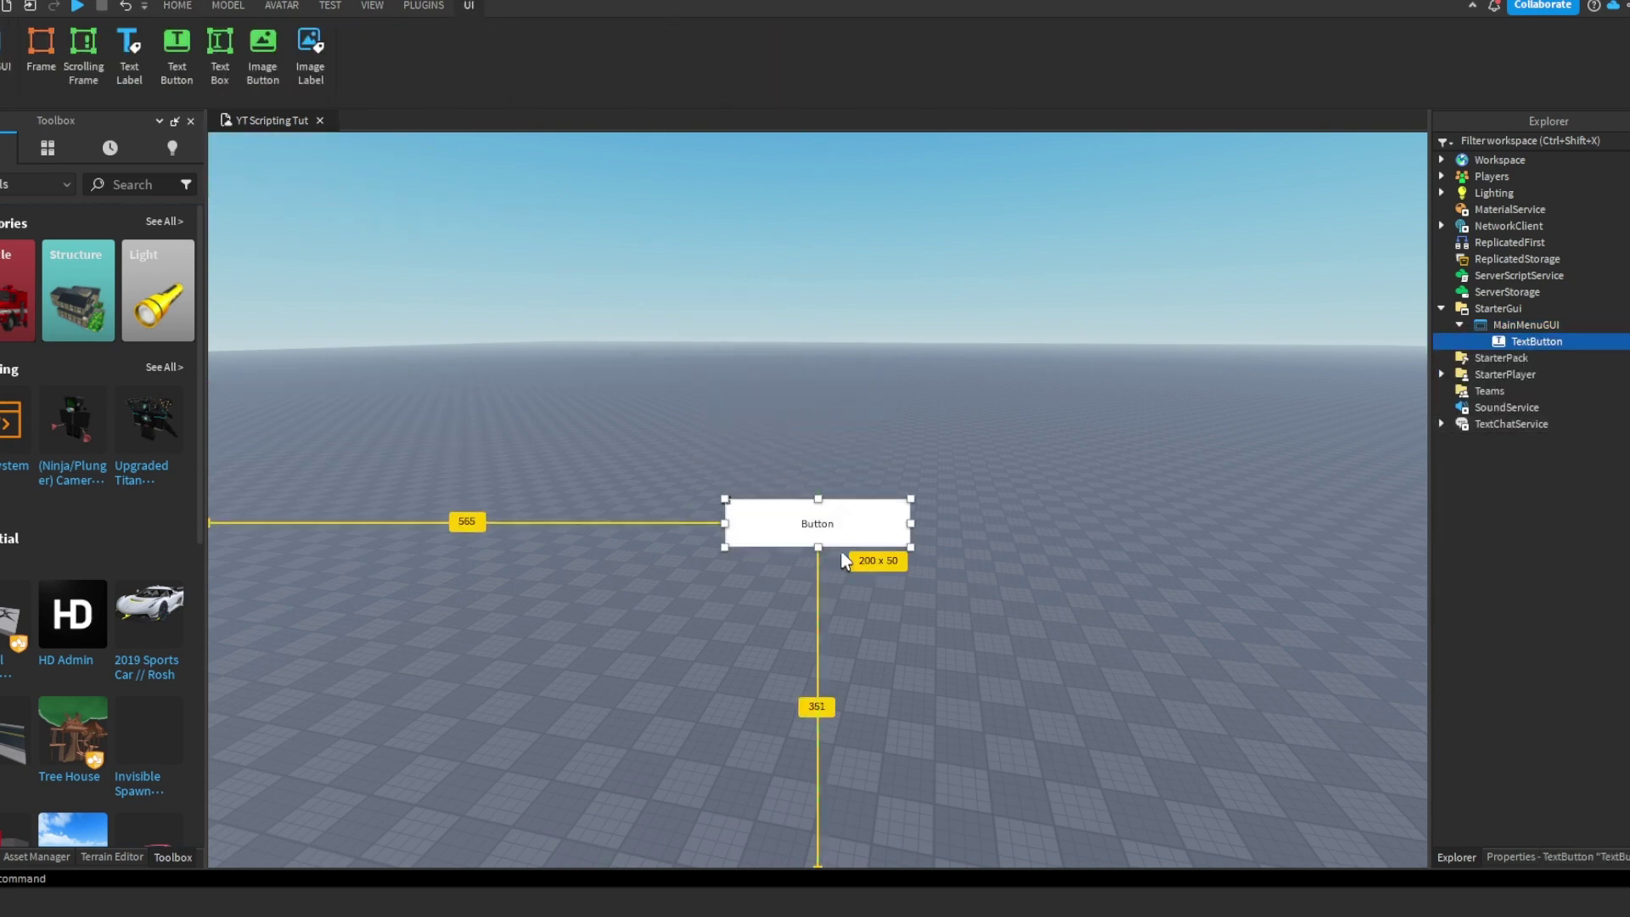
- Set the TextButton's Text property to Play
left_click(1593, 856)
left_click(1613, 496)
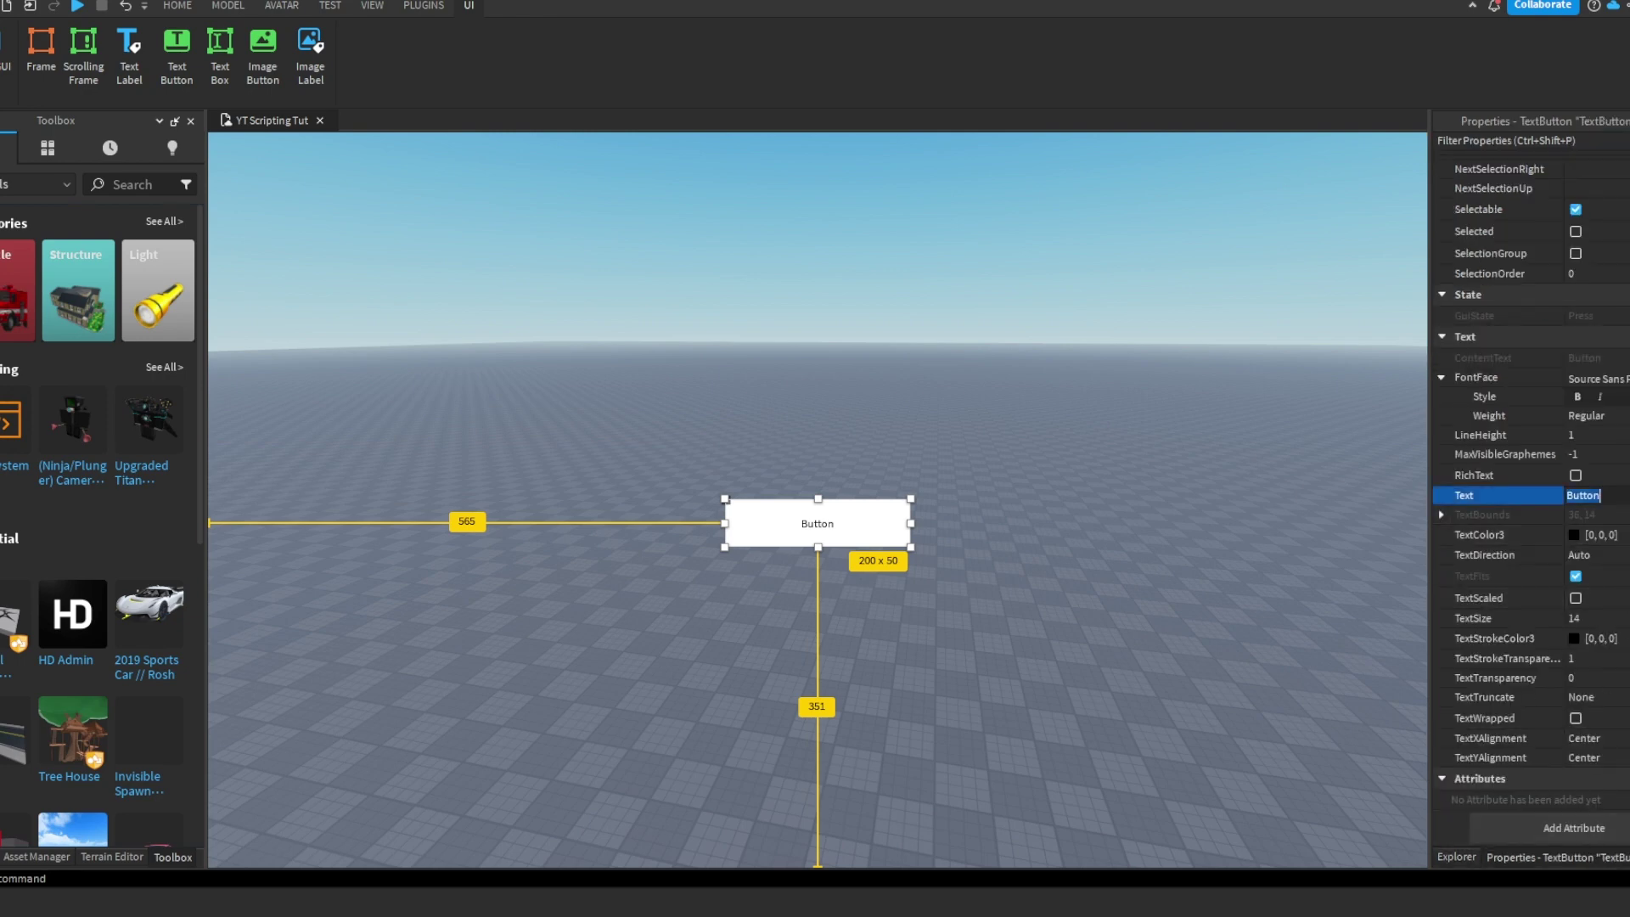
key("BackSpace")
type("Play")
key("Return")
- Enable TextScaled and TextWrapped on the Play button and set its FontFace to Bangers
left_click(1575, 598)
left_click(1576, 717)
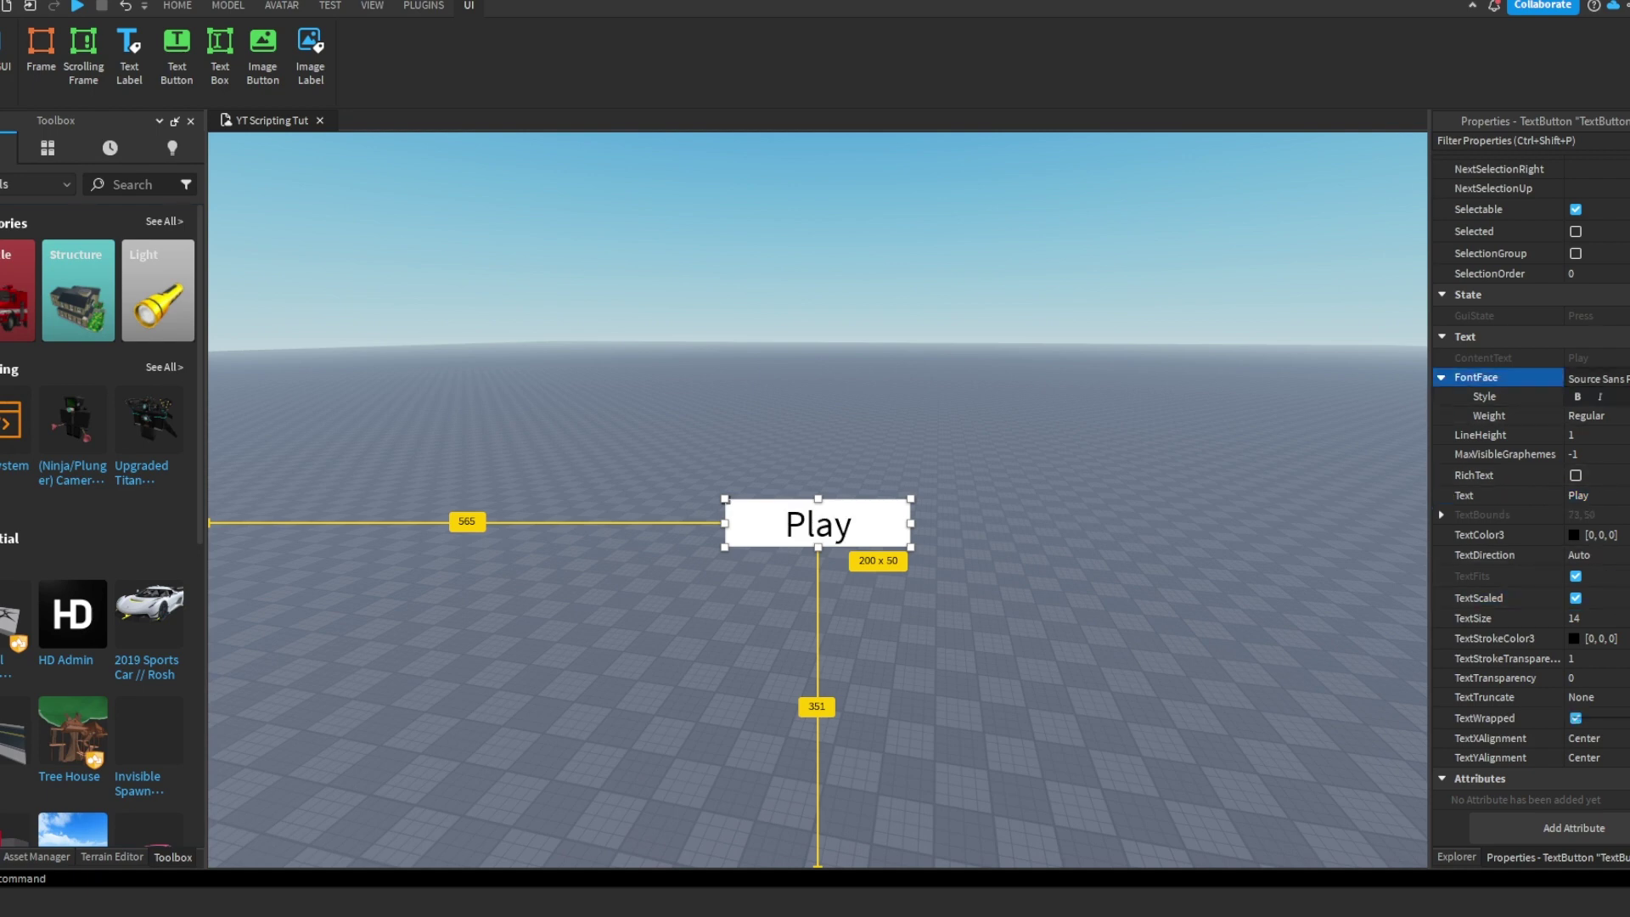
left_click(1613, 379)
left_click(1614, 470)
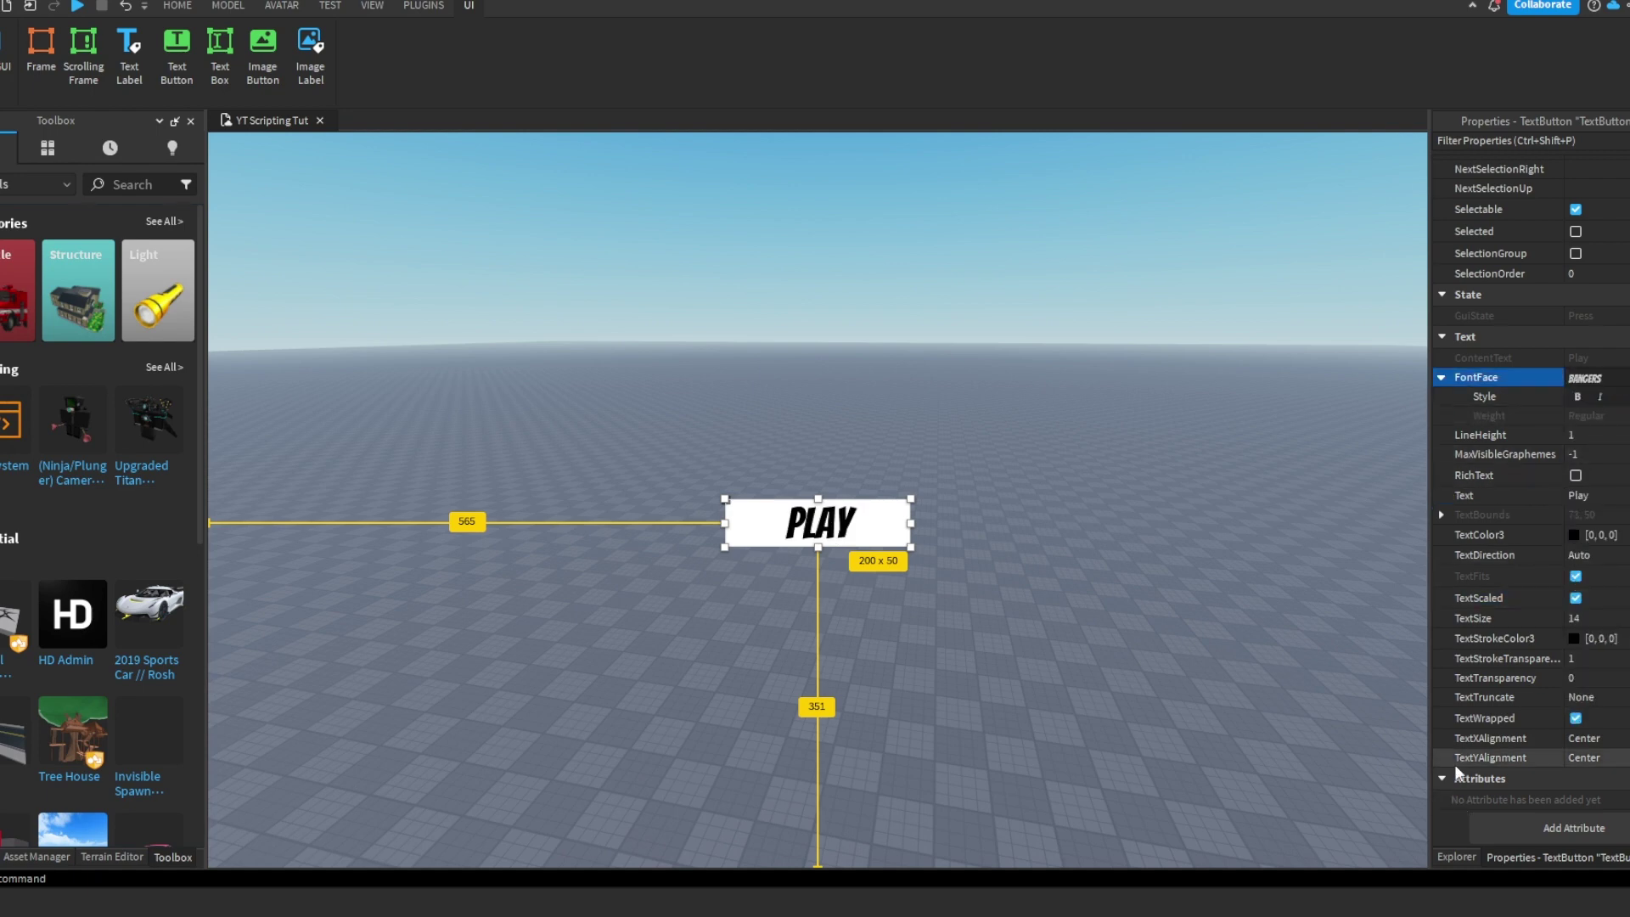
- Set the Play button's BackgroundColor3 to pure red (255, 0, 0)
scroll(1555, 685, "up", 4)
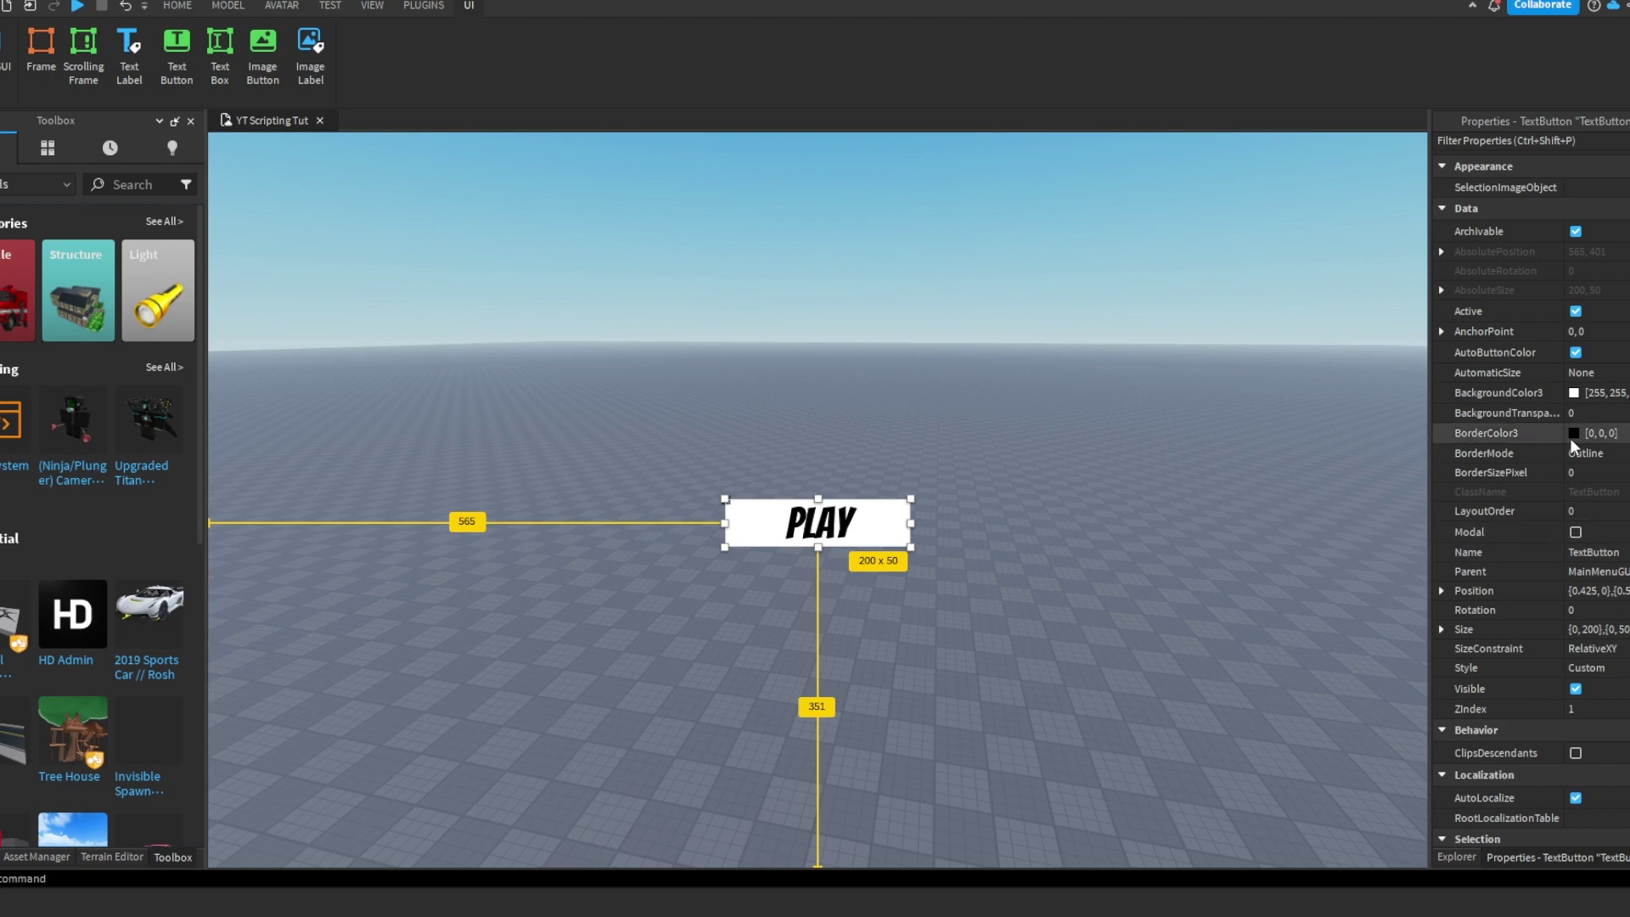
left_click(1574, 394)
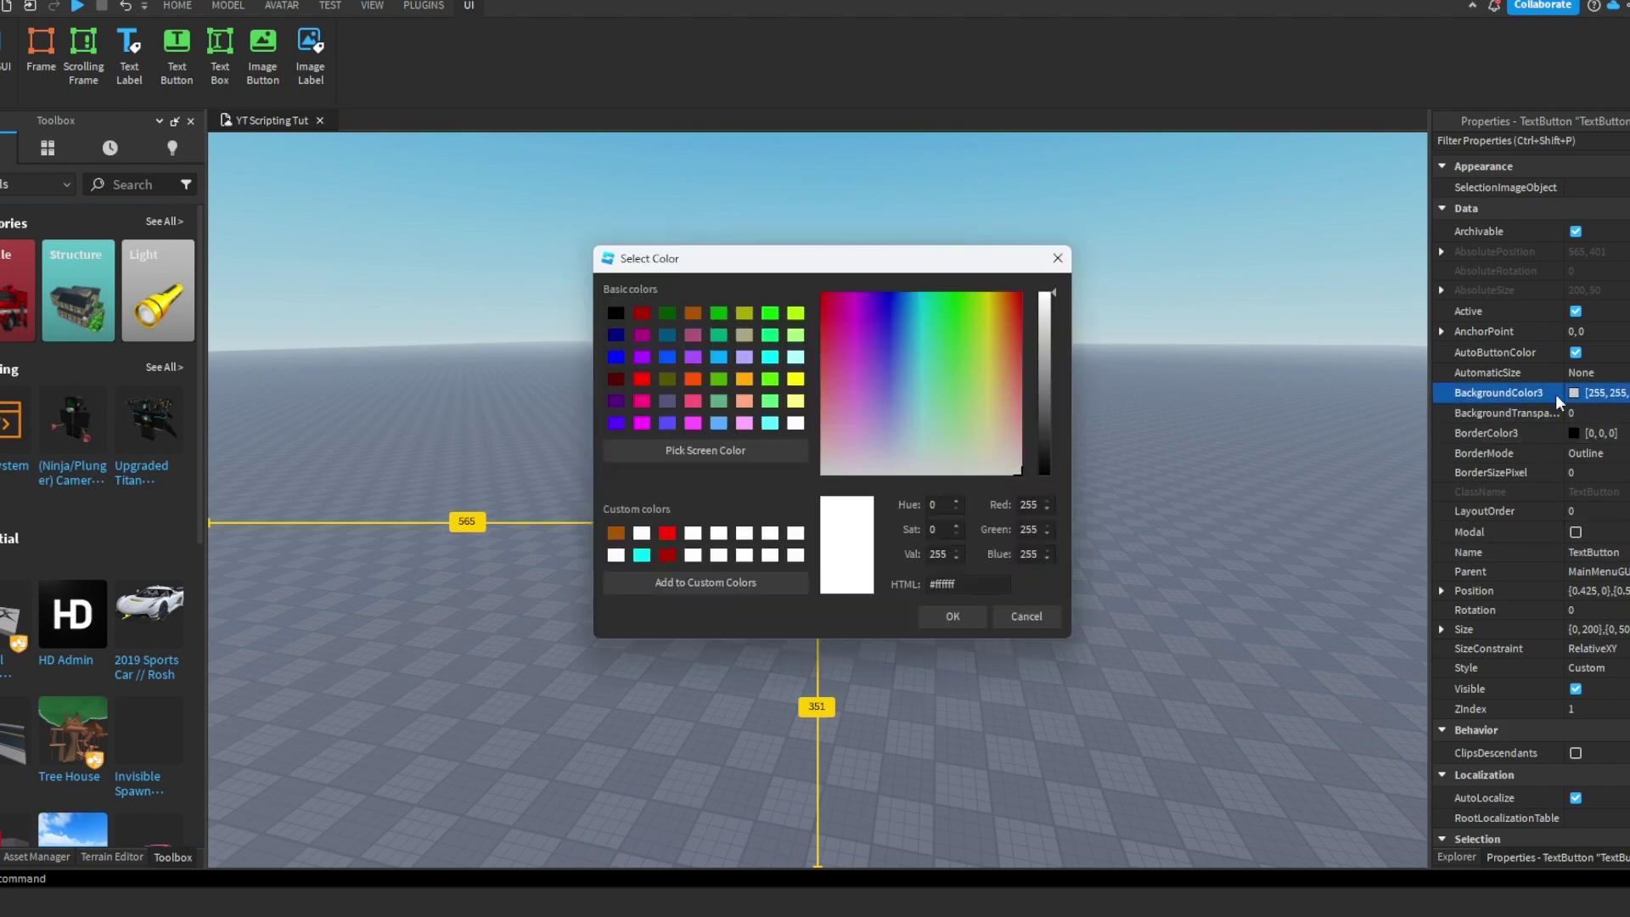
left_click_drag(987, 334, 1061, 278)
left_click(949, 617)
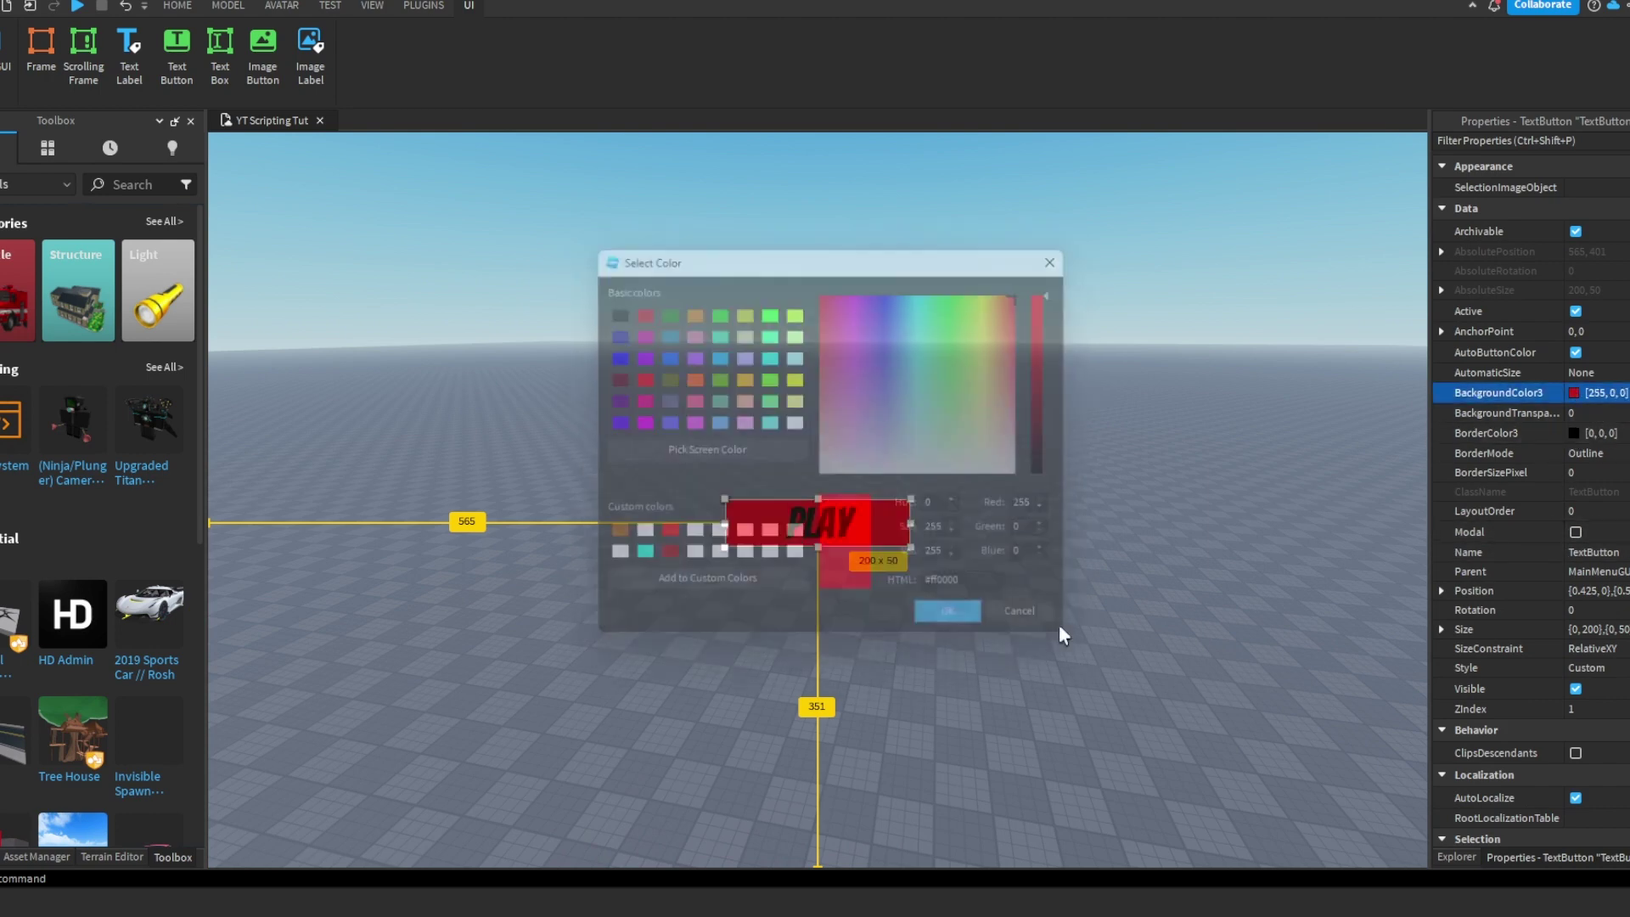
- Add a UIStroke object inside the Play TextButton
left_click(1455, 857)
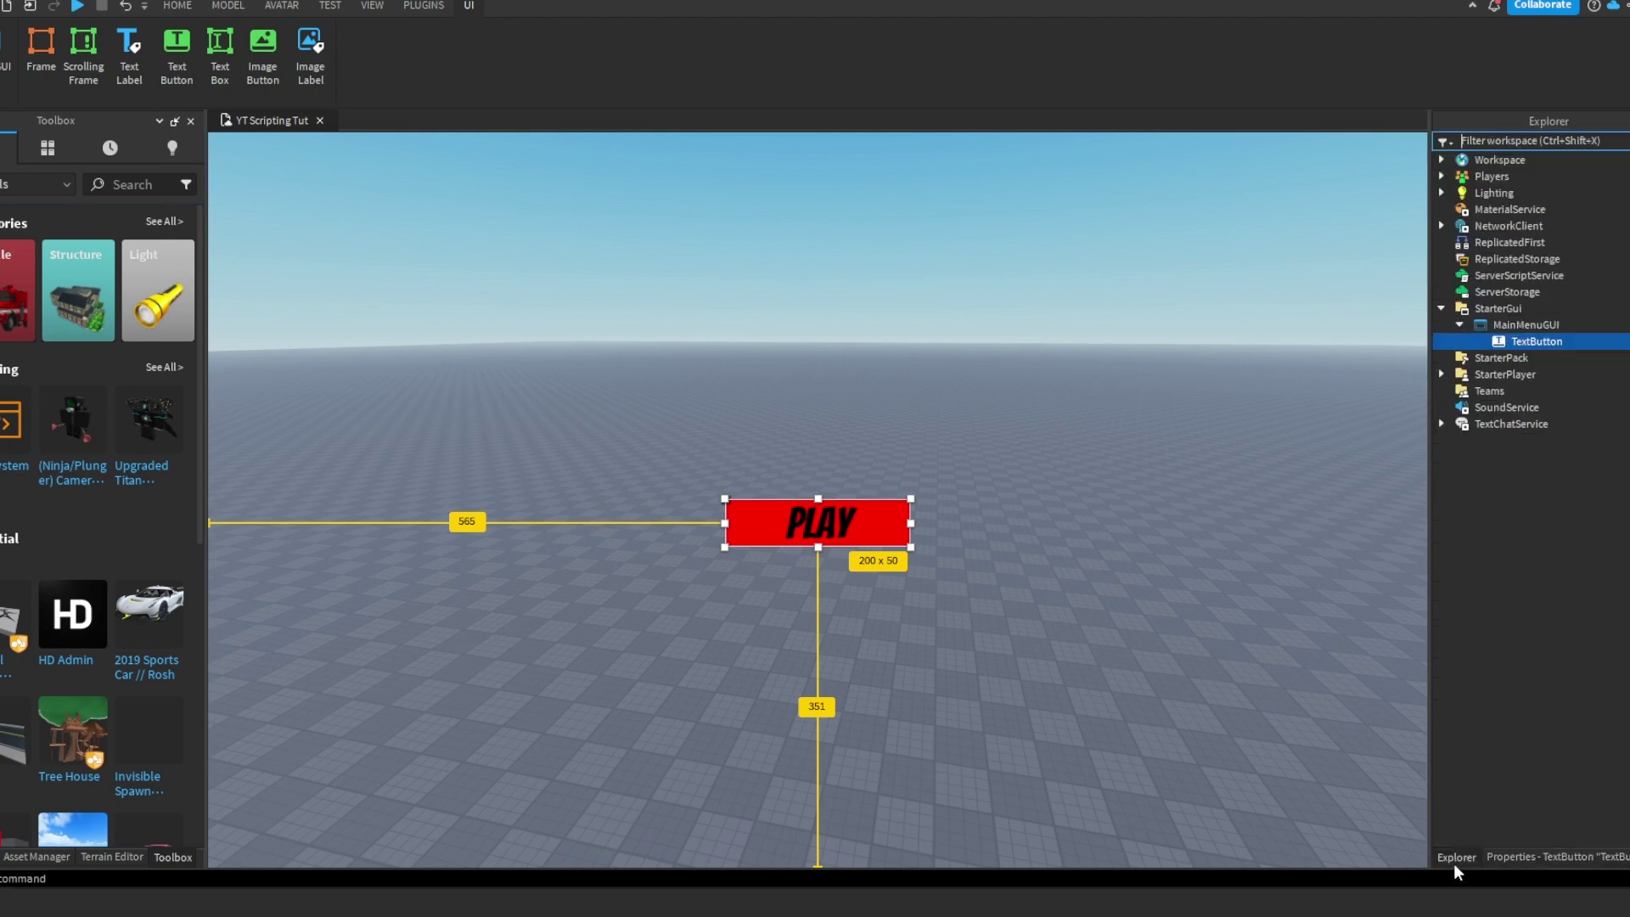
left_click(1519, 323)
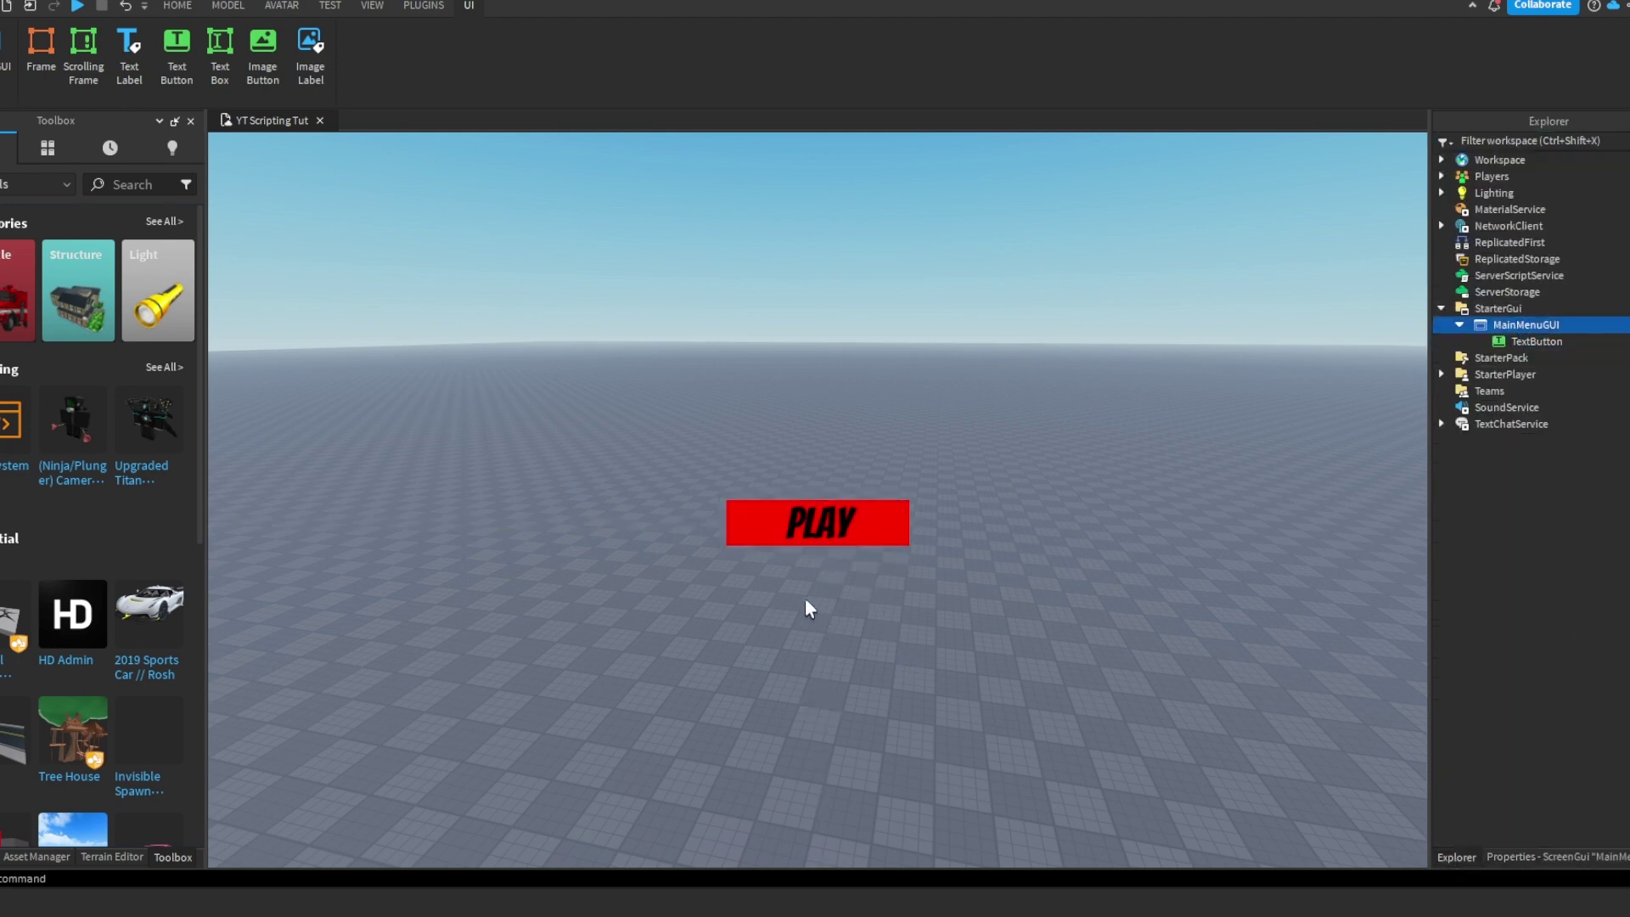
left_click(1517, 343)
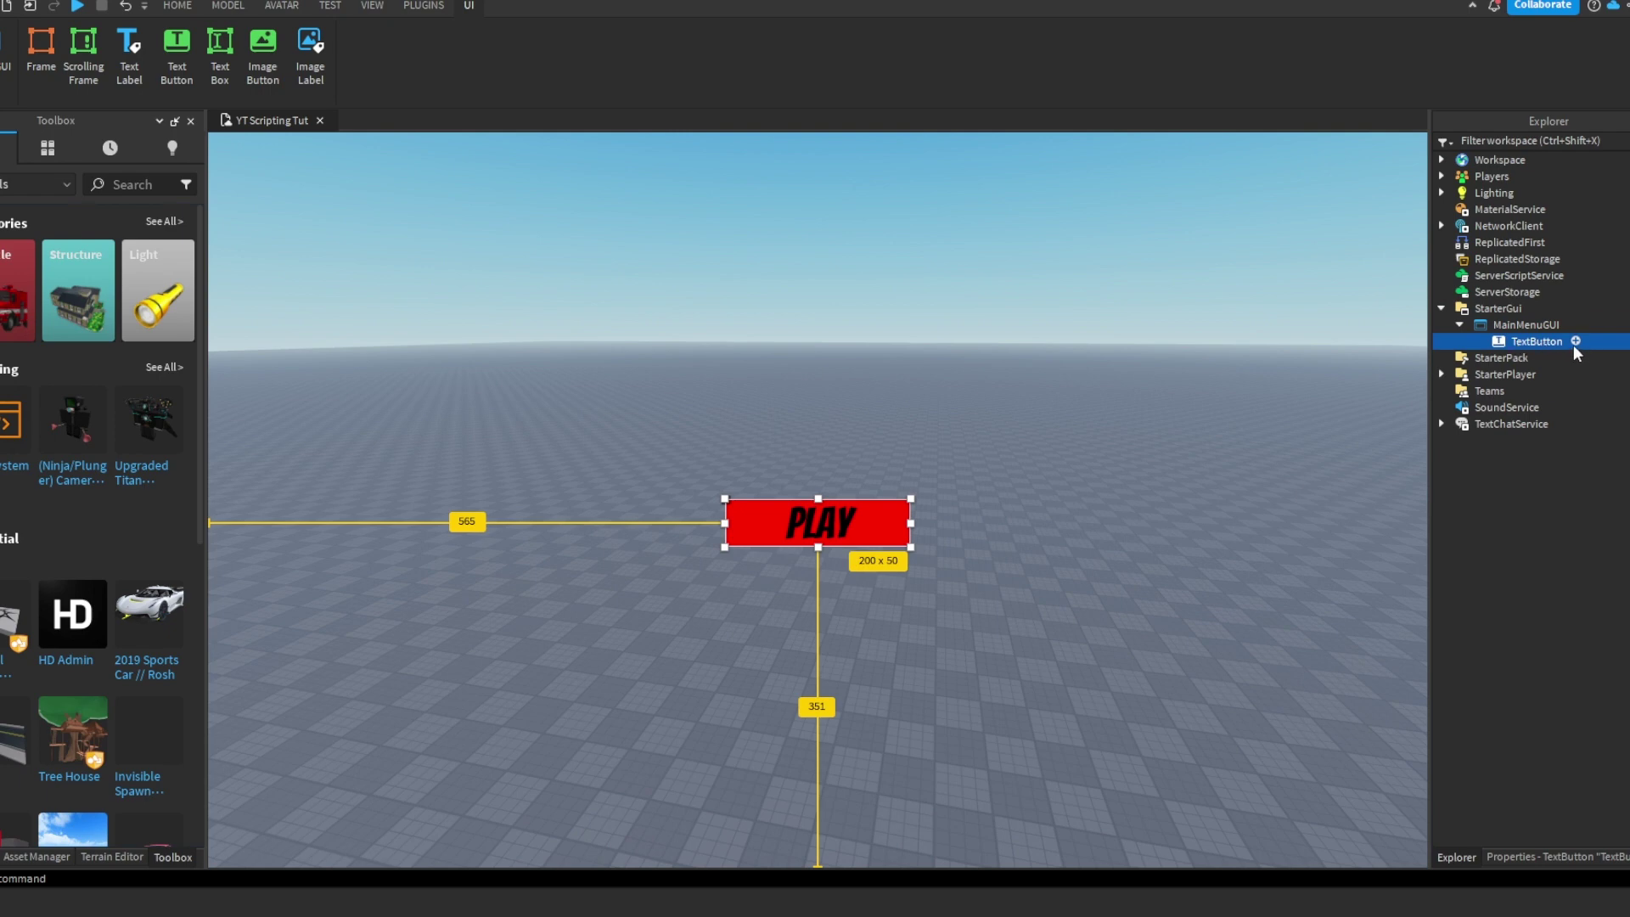
left_click(1575, 342)
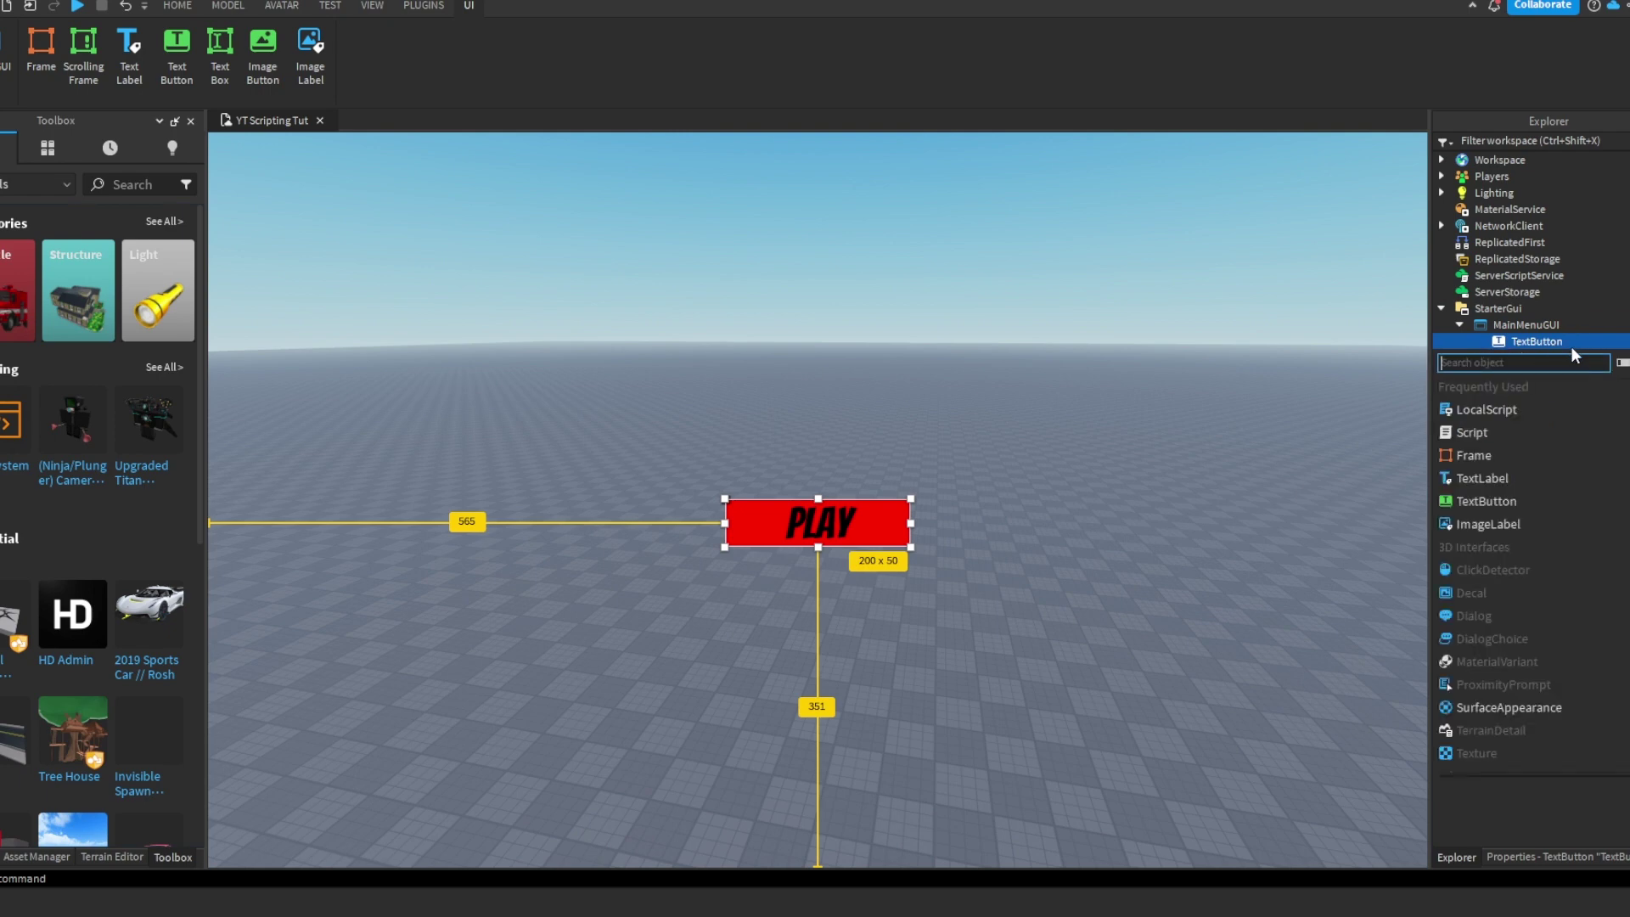
type("ui")
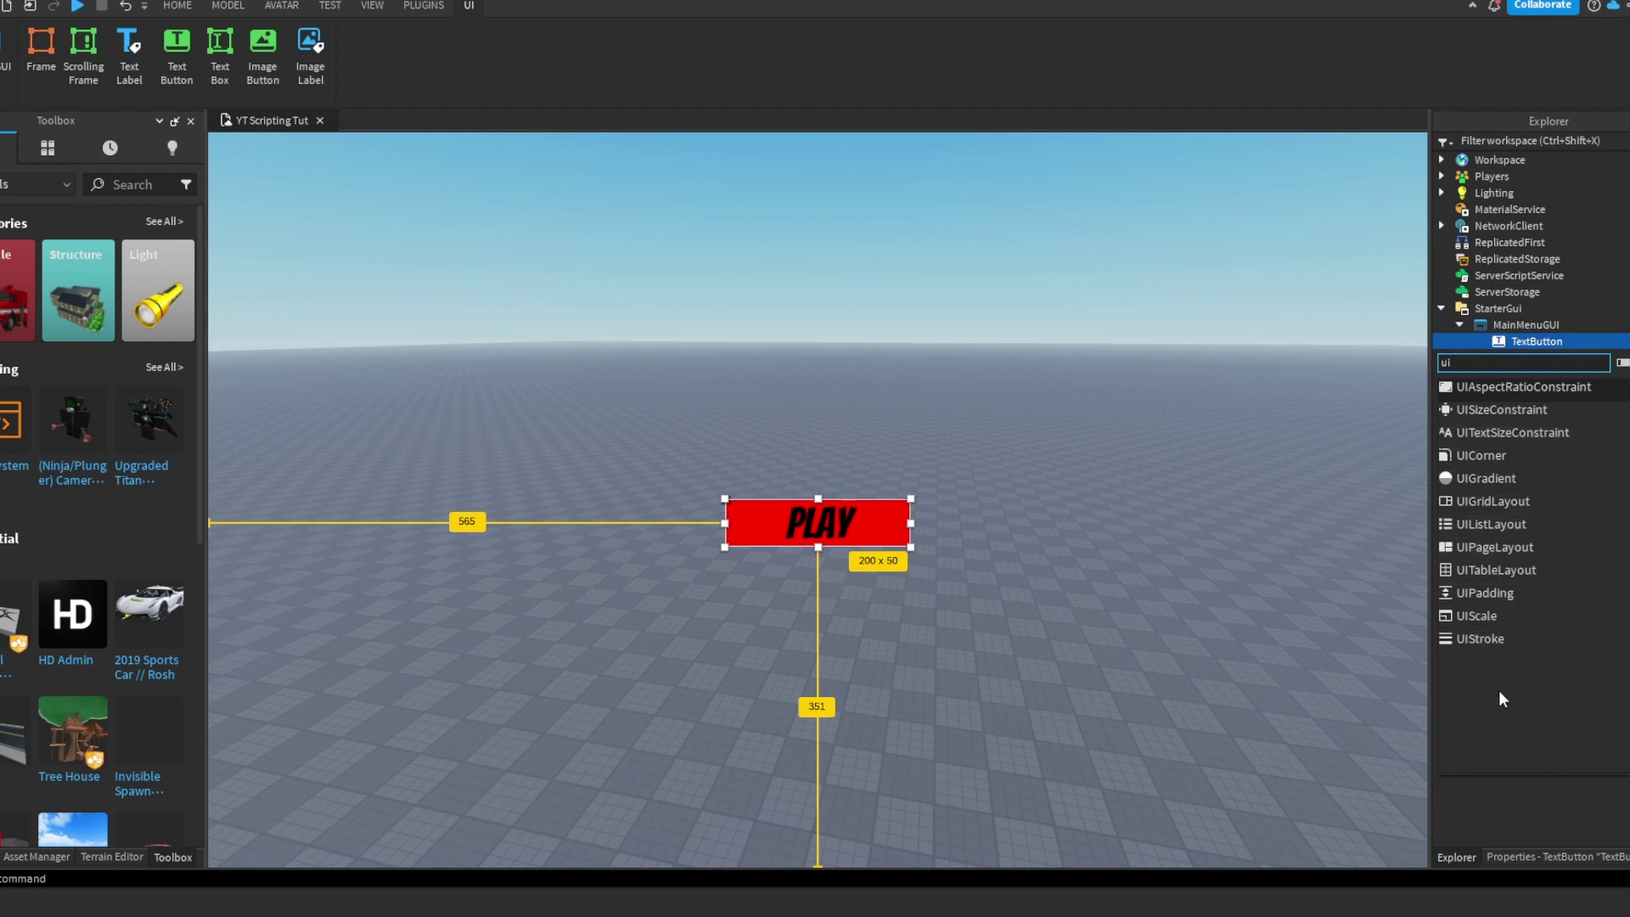
left_click(1474, 645)
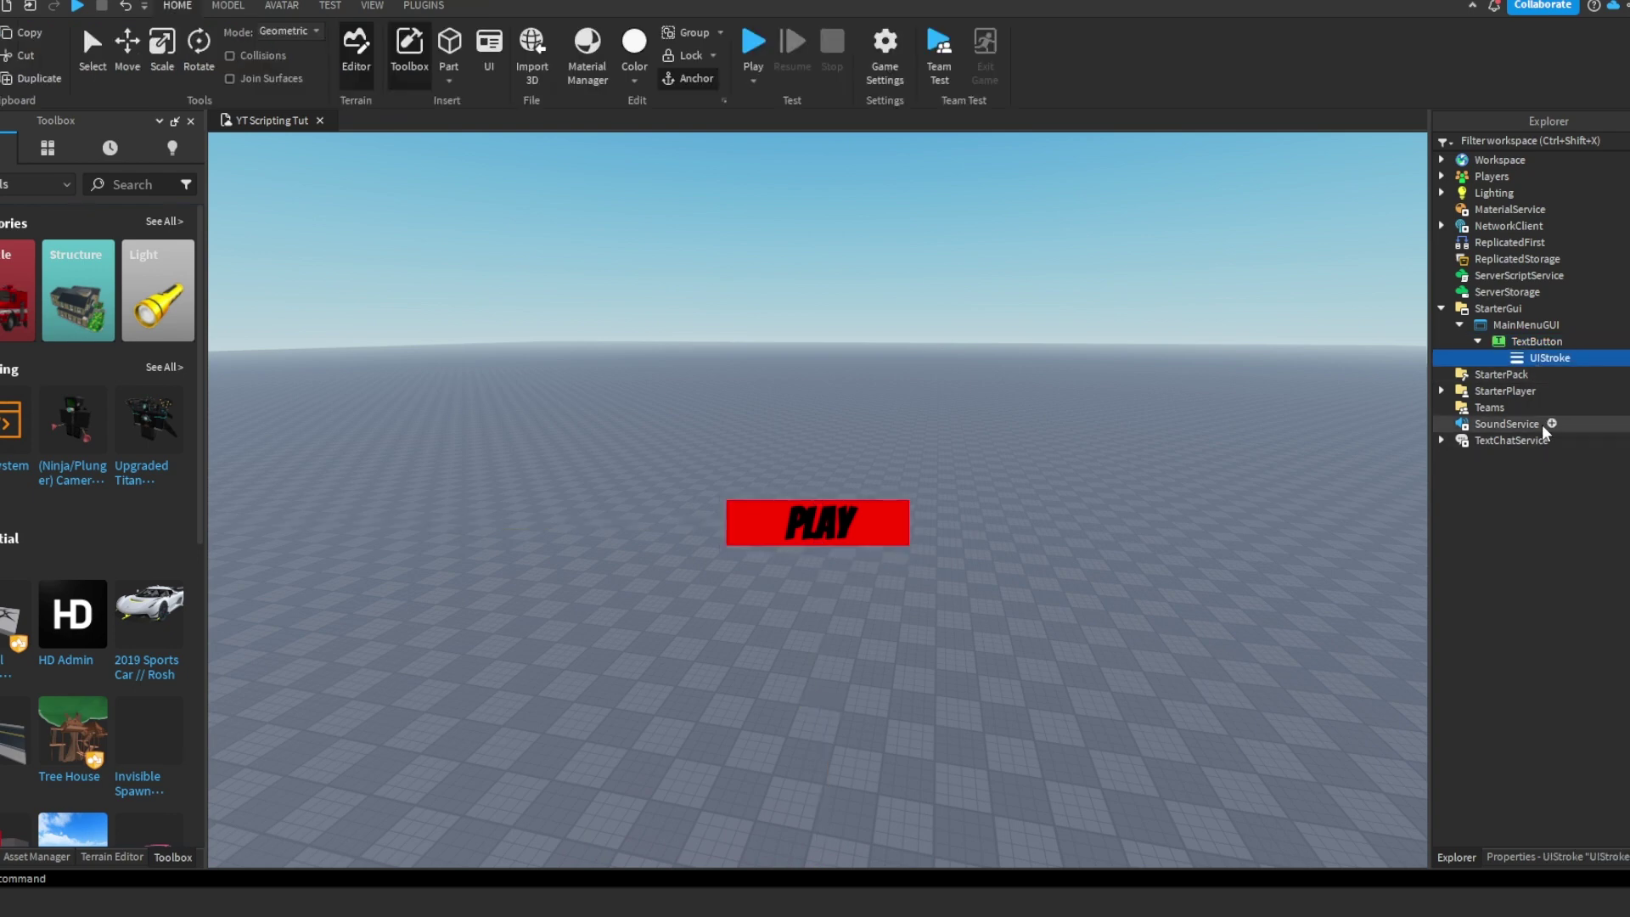
- Set the UIStroke's ApplyStrokeMode to Border so it outlines the Play button
left_click(1588, 858)
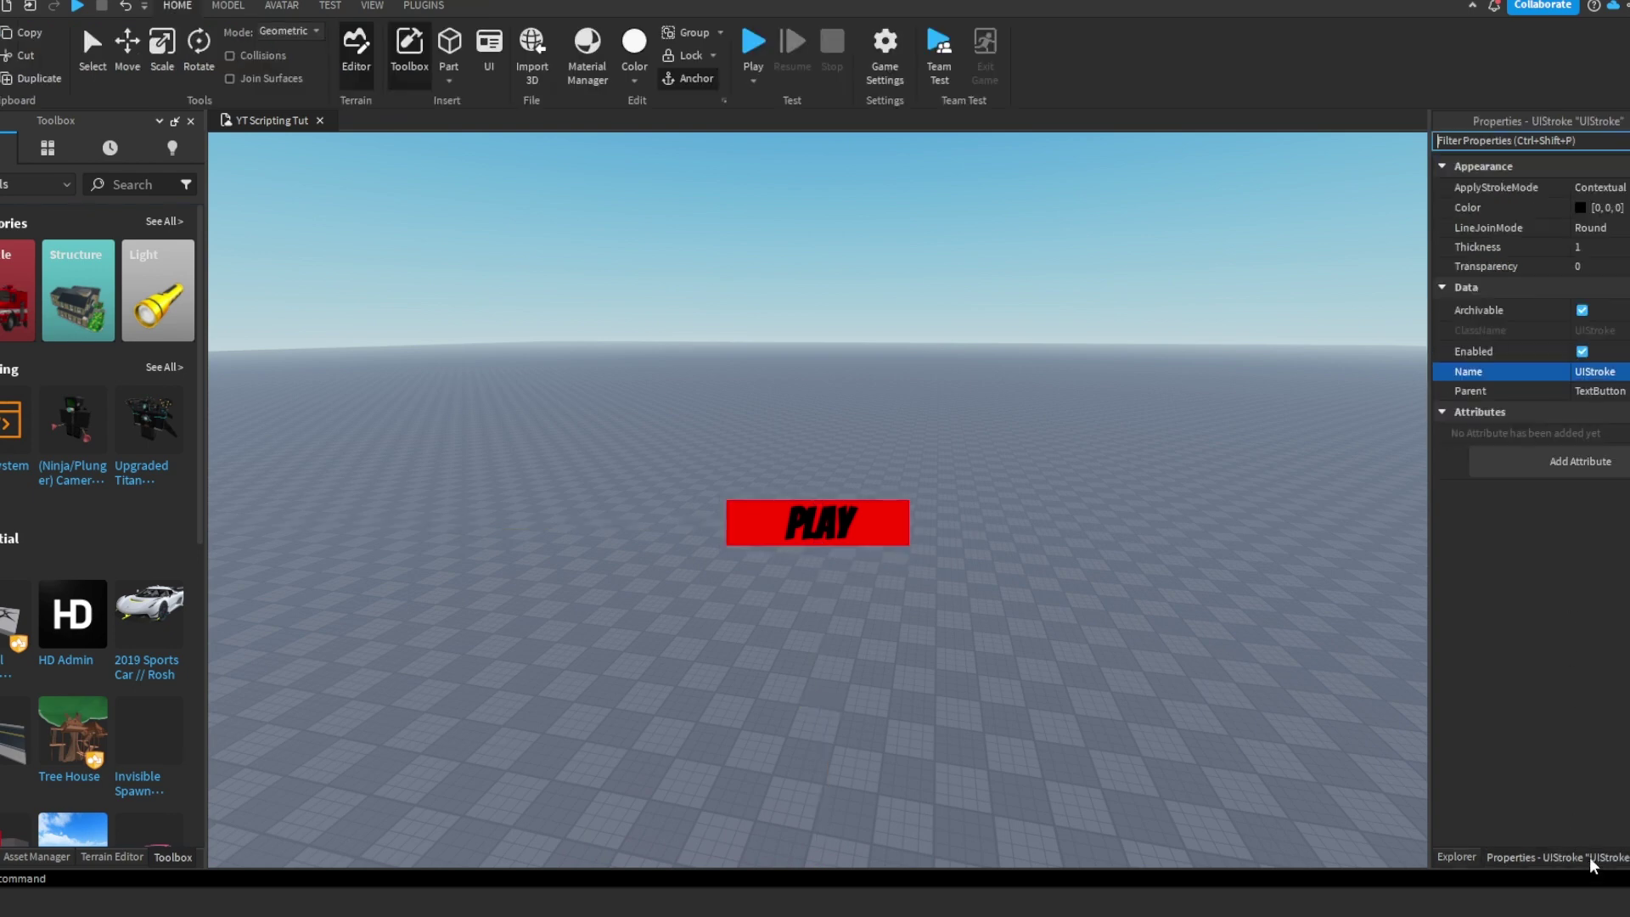
left_click(1496, 187)
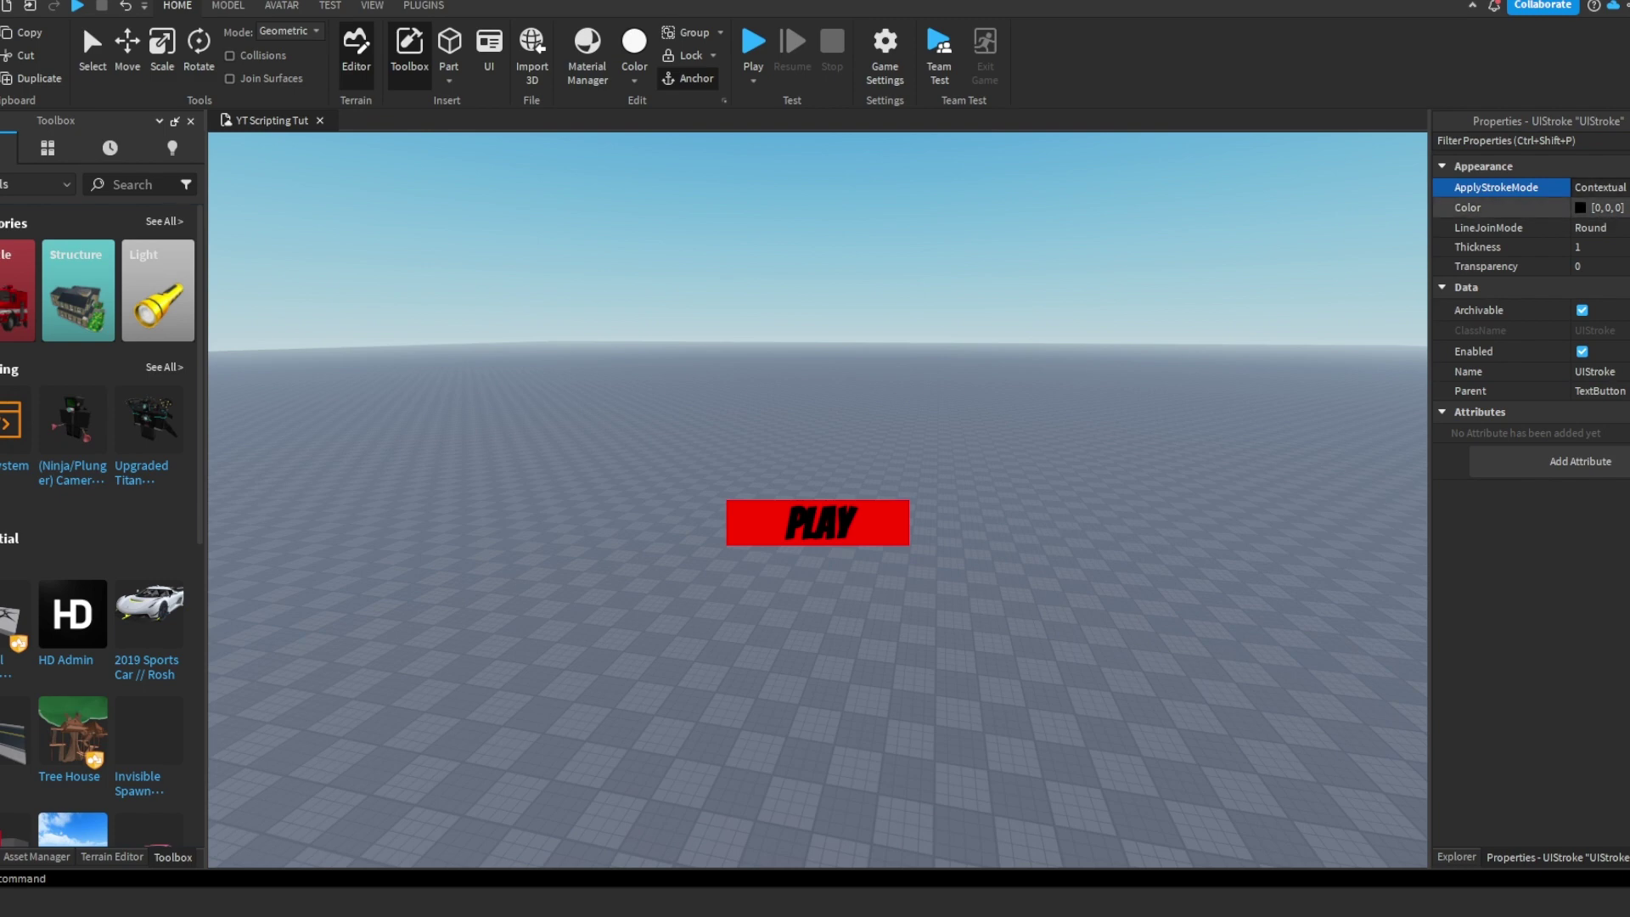
left_click(1600, 188)
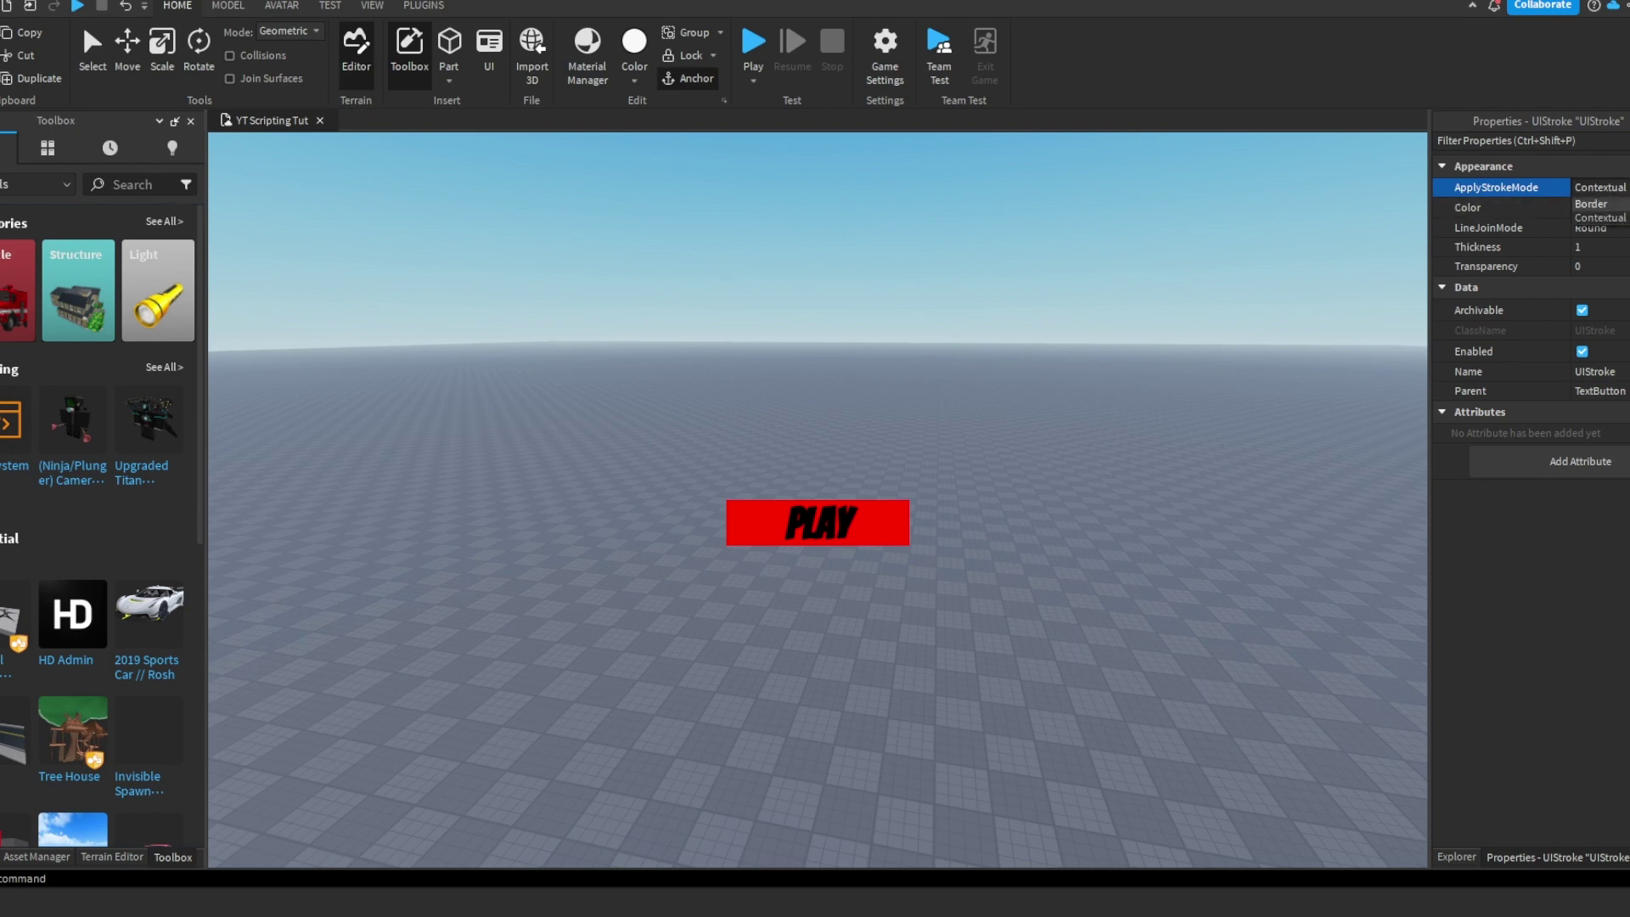
left_click(1592, 204)
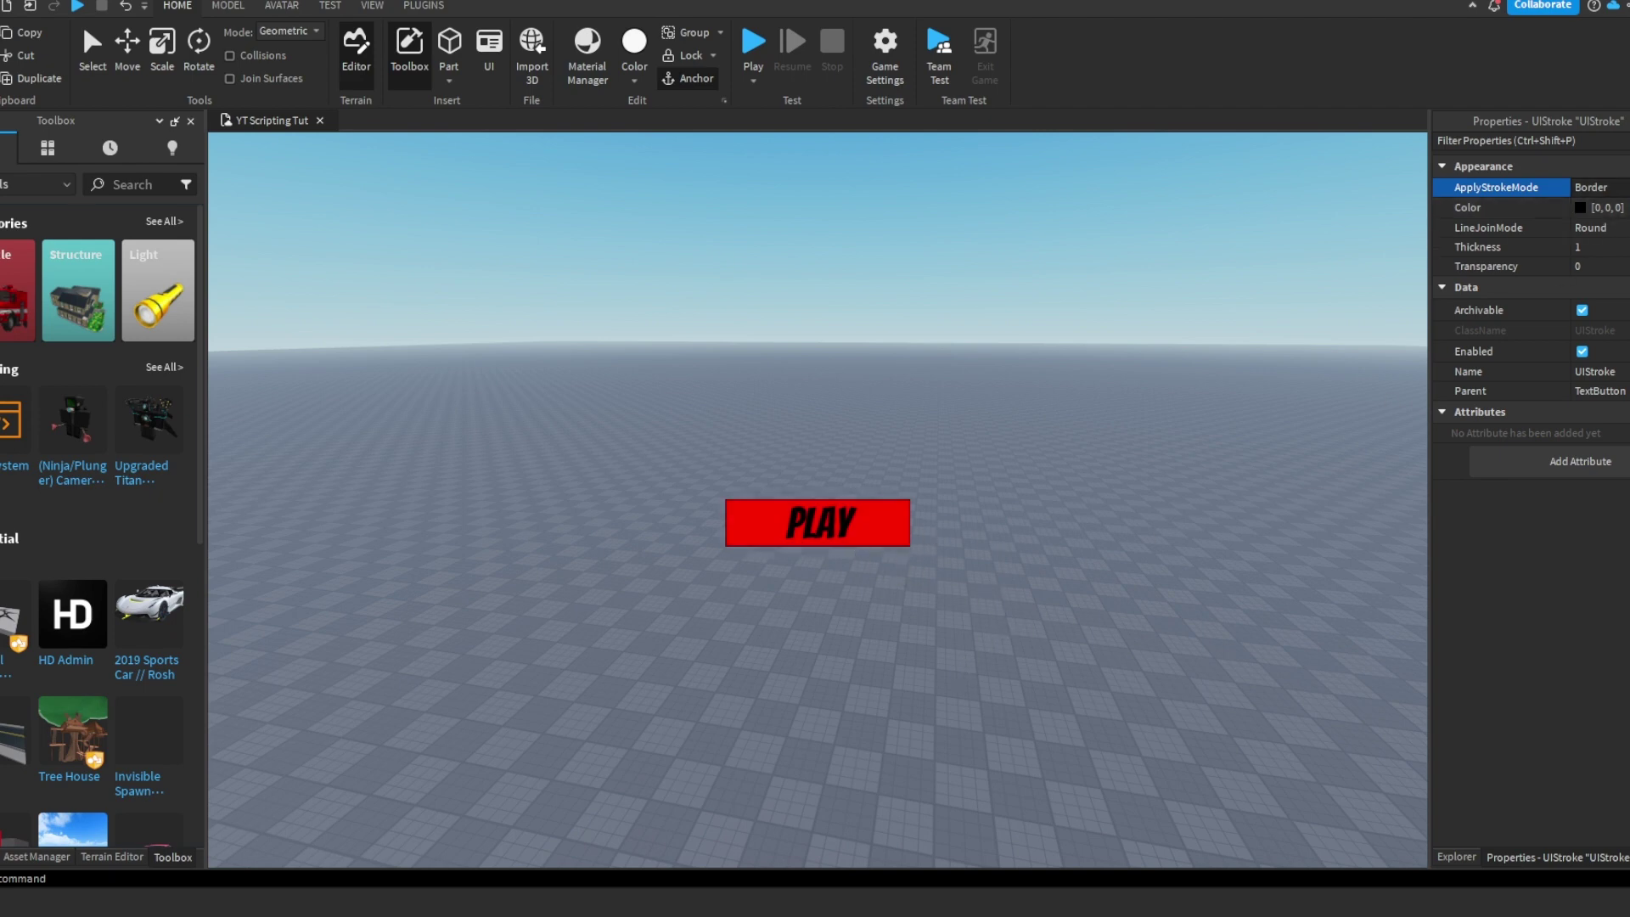
- Set the UIStroke's Thickness to 4
left_click(1596, 247)
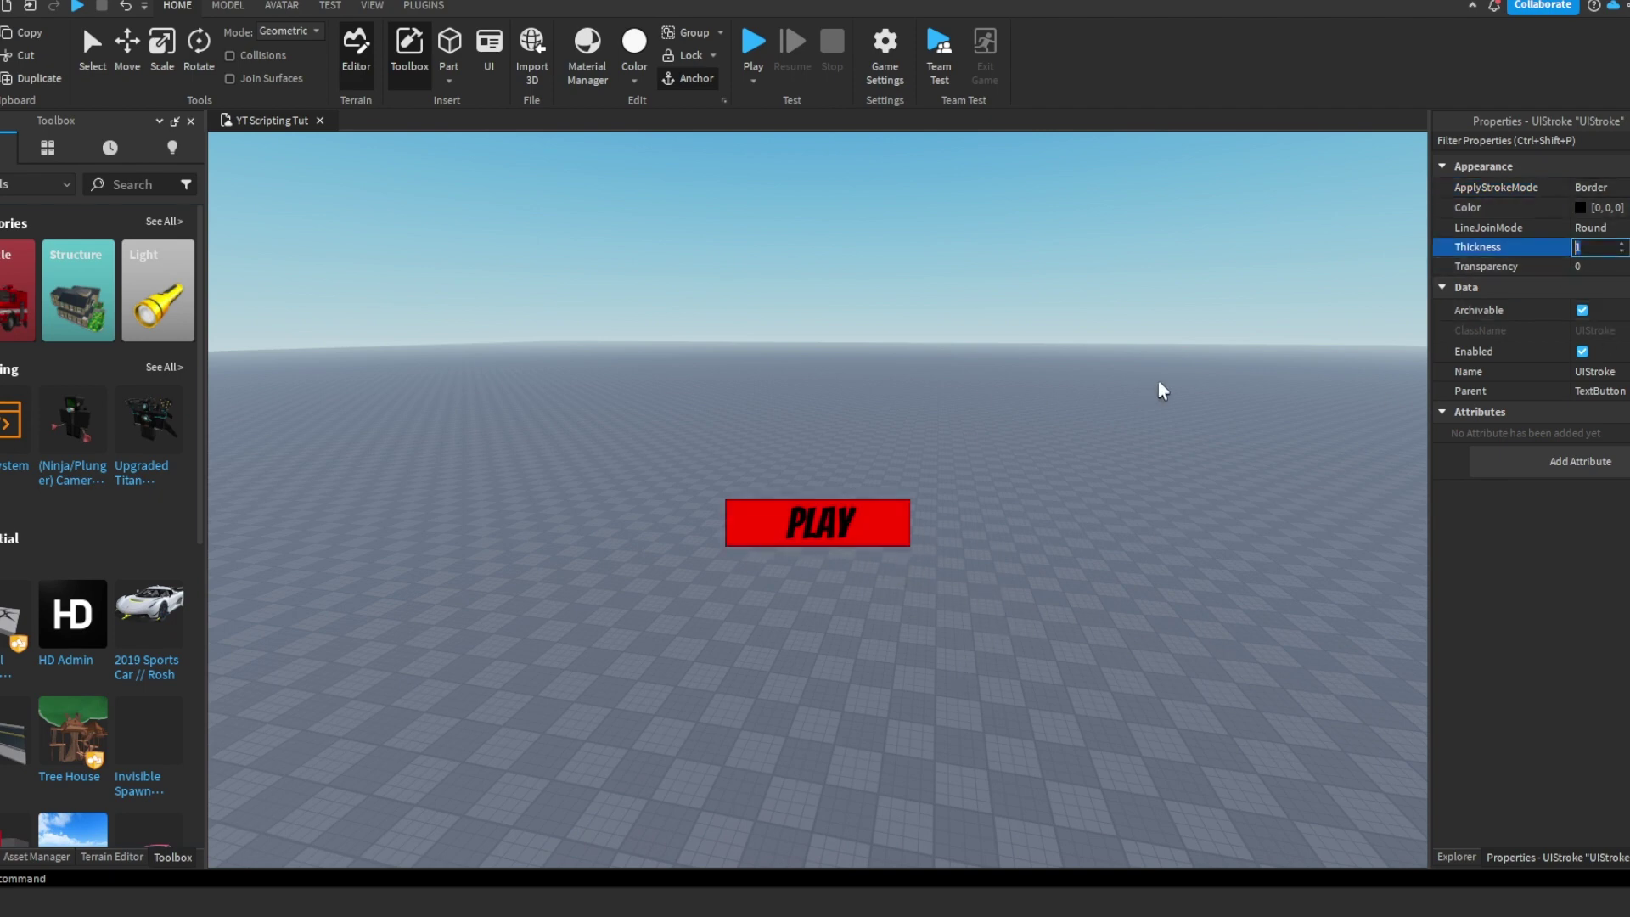
key("BackSpace")
type("4")
key("Return")
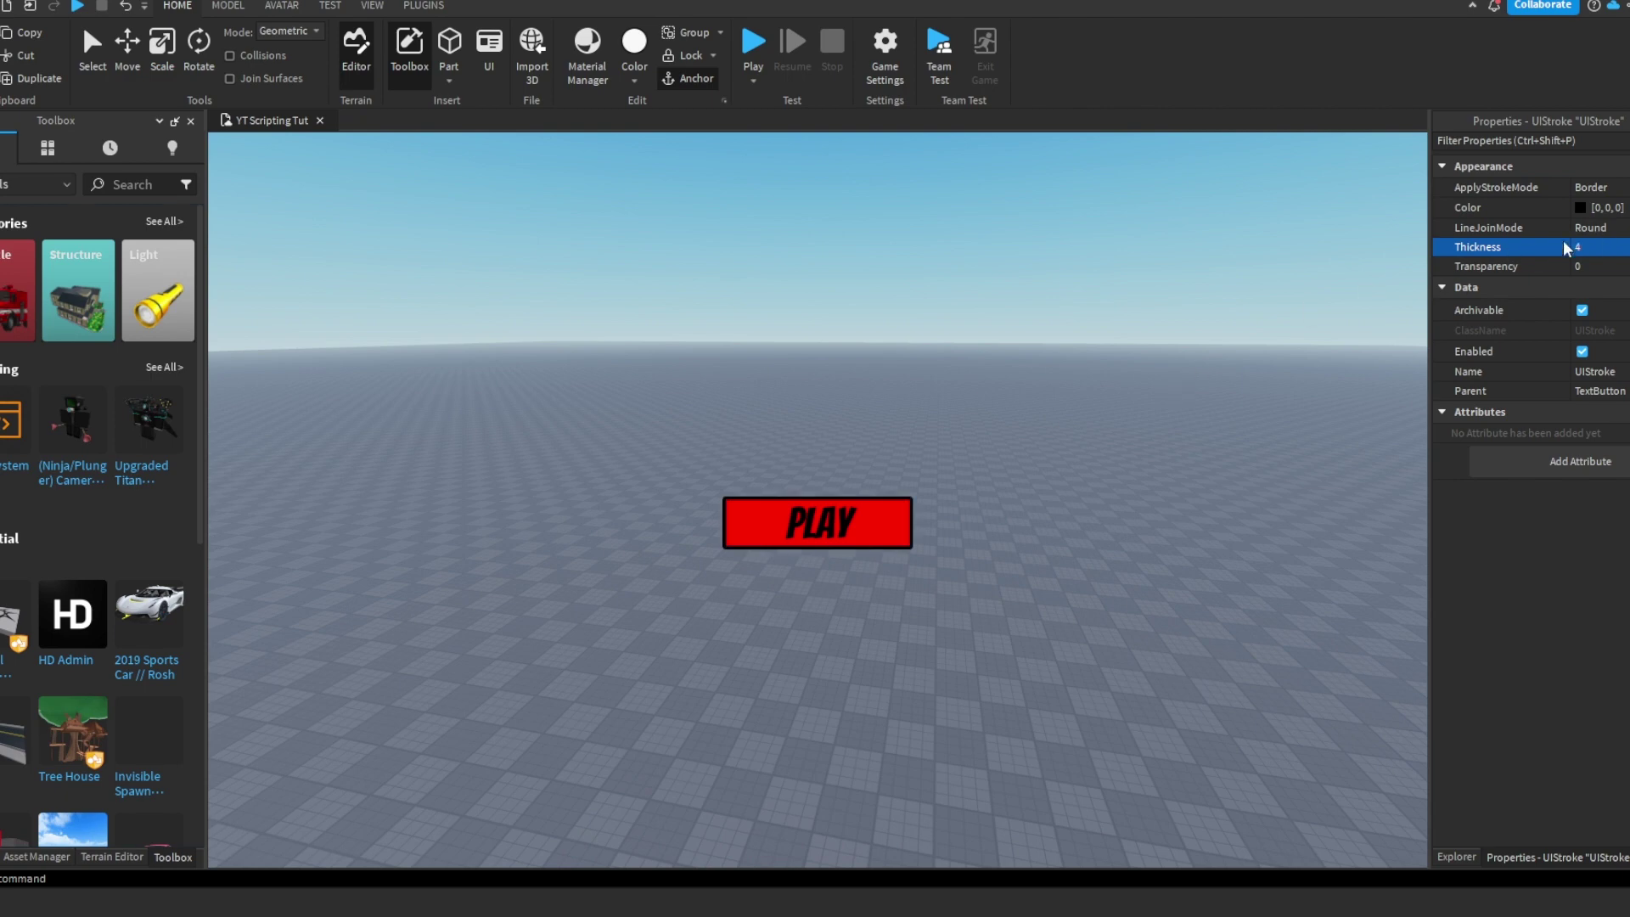
- Try a Transparency of 0.43 on the UIStroke and return it to 0
left_click(1580, 266)
type("0.43")
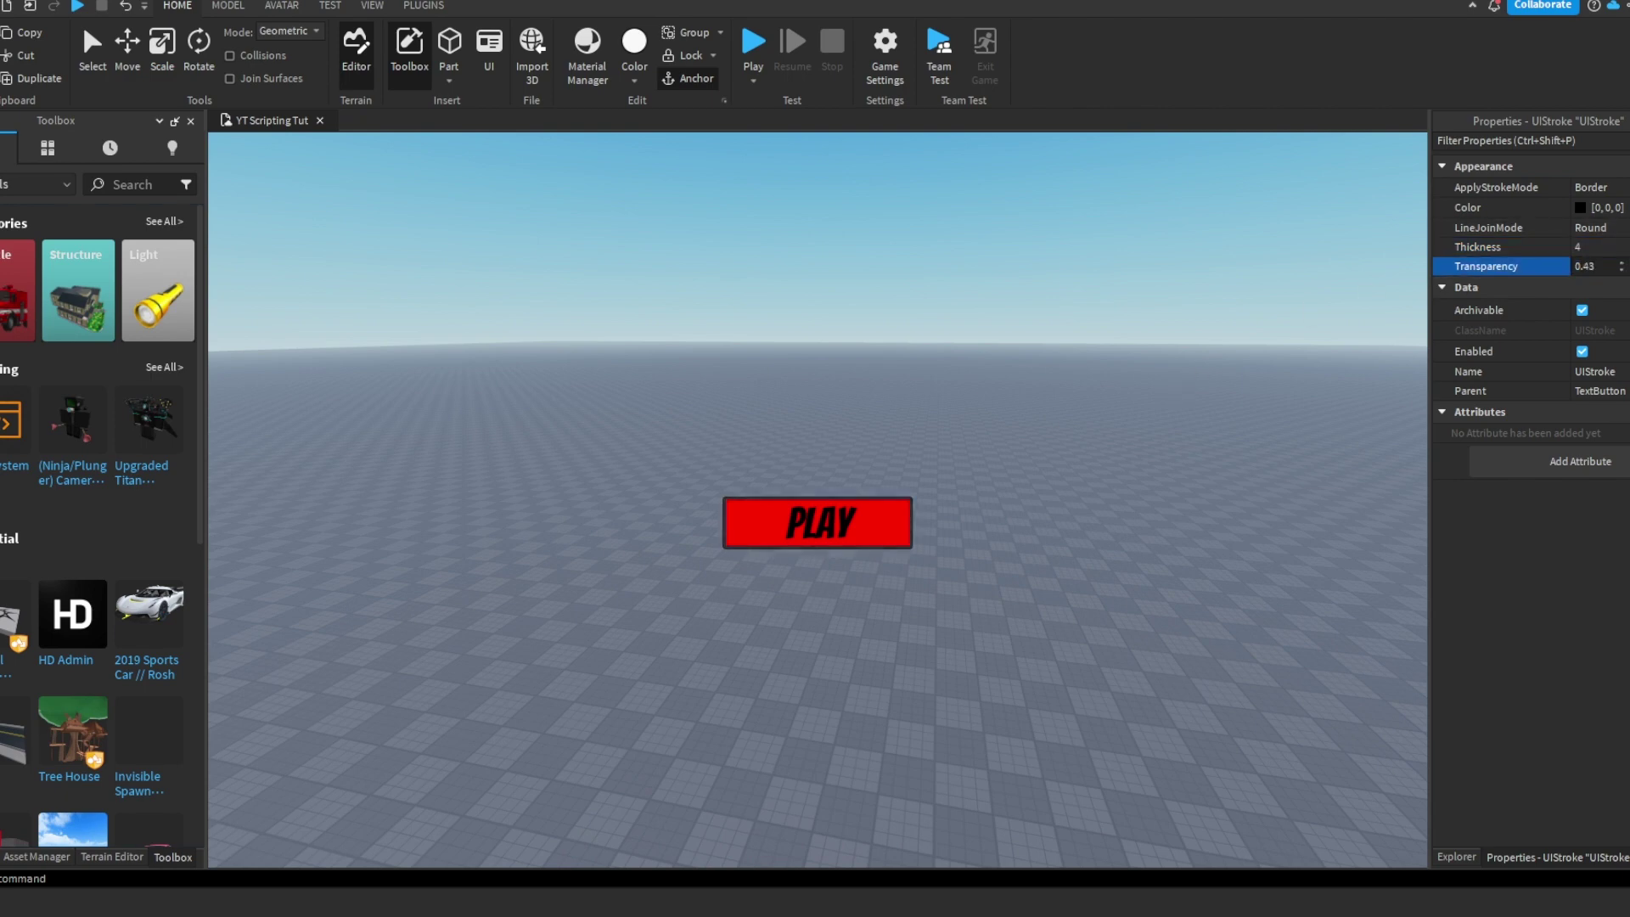
left_click_drag(1627, 267, 1572, 288)
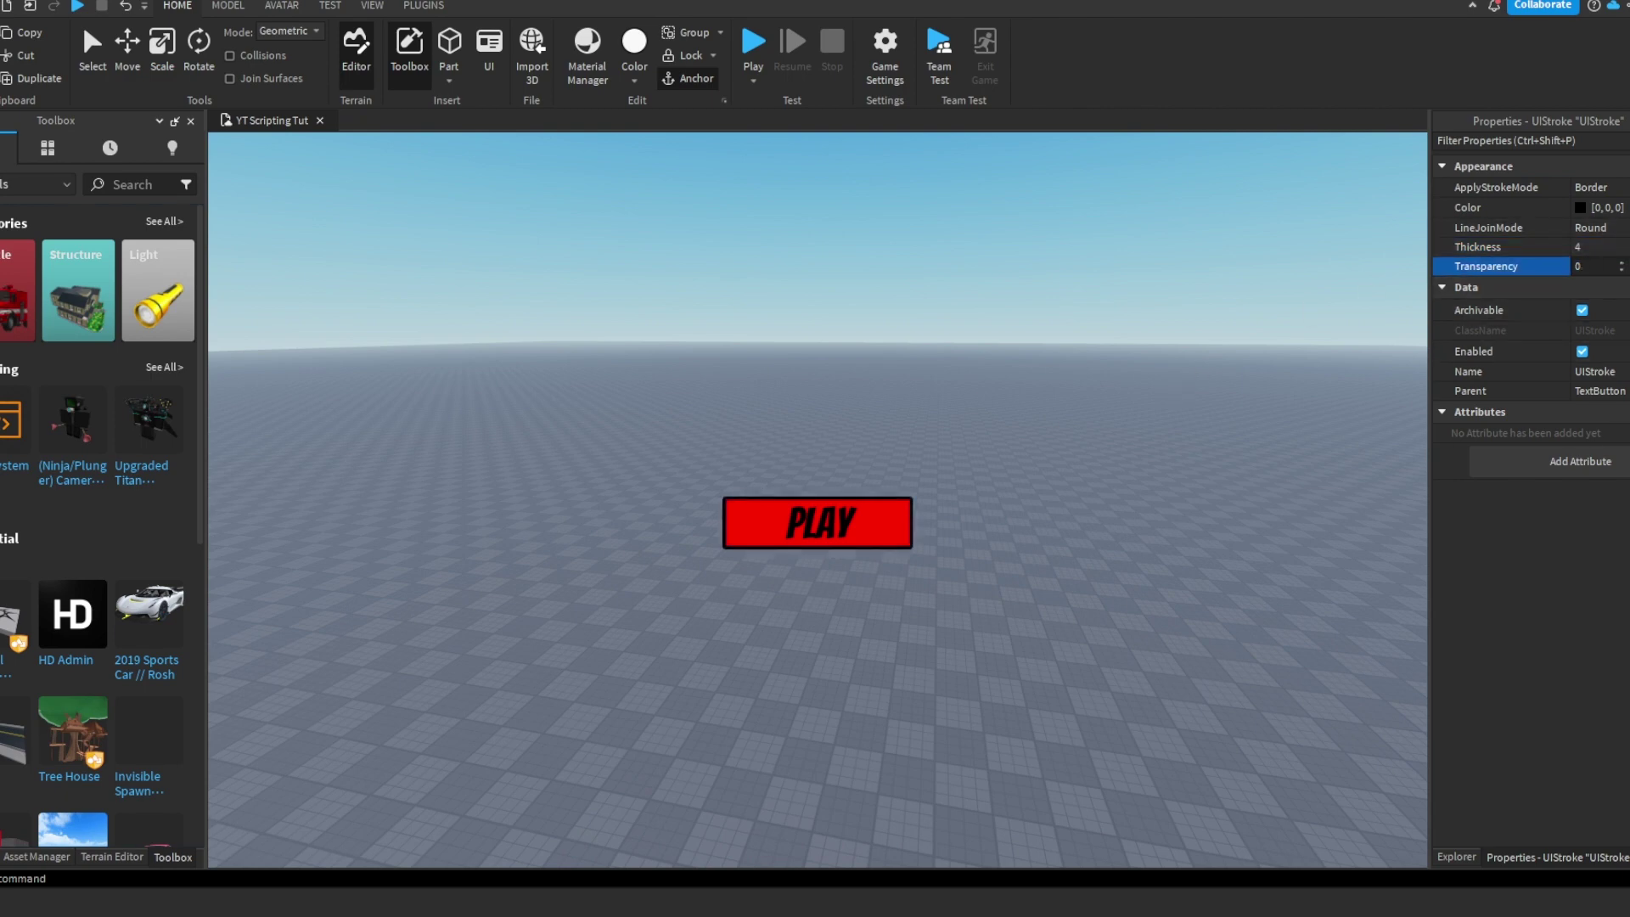
- Add a UICorner object inside the Play TextButton
left_click(1478, 855)
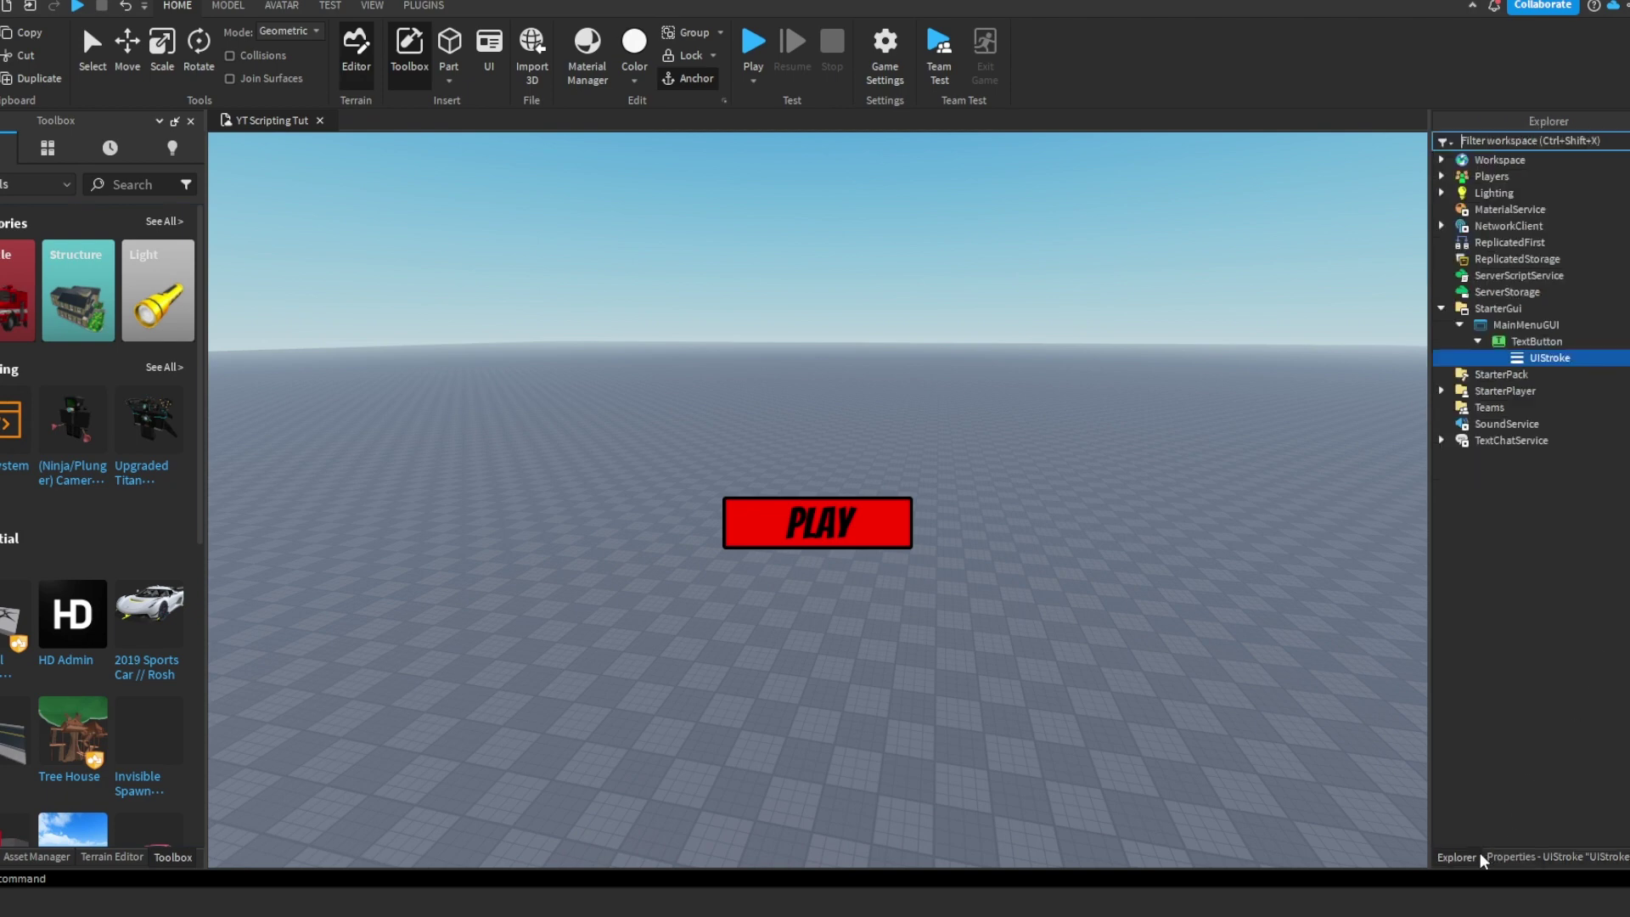
left_click(1540, 342)
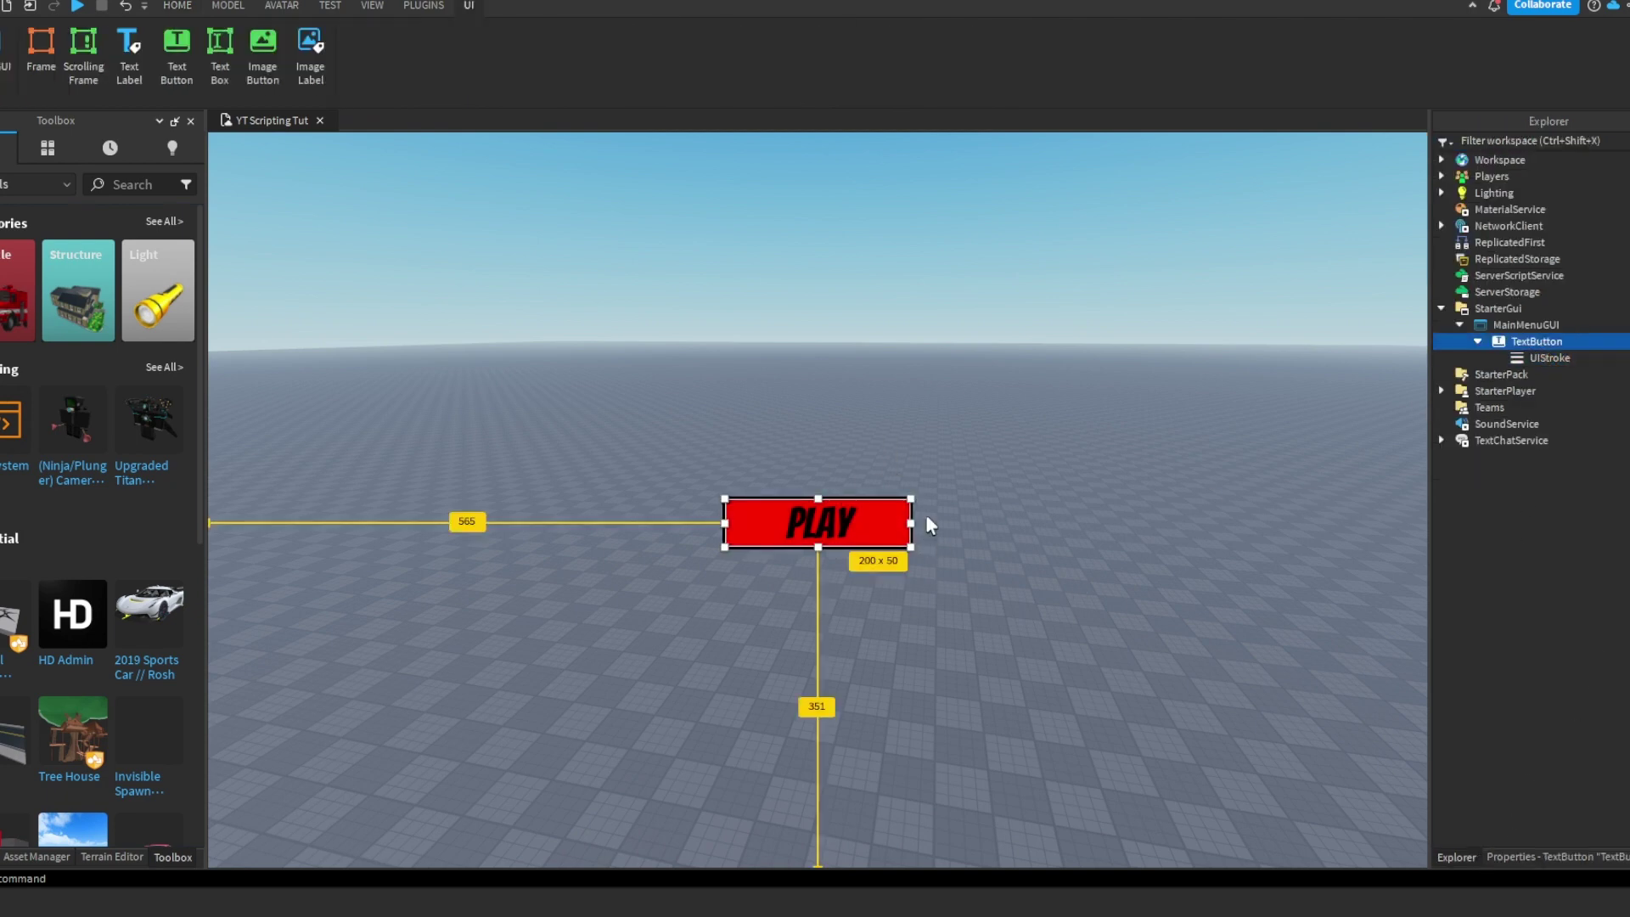
left_click(1568, 329)
left_click(1575, 342)
left_click(1576, 341)
type("ui")
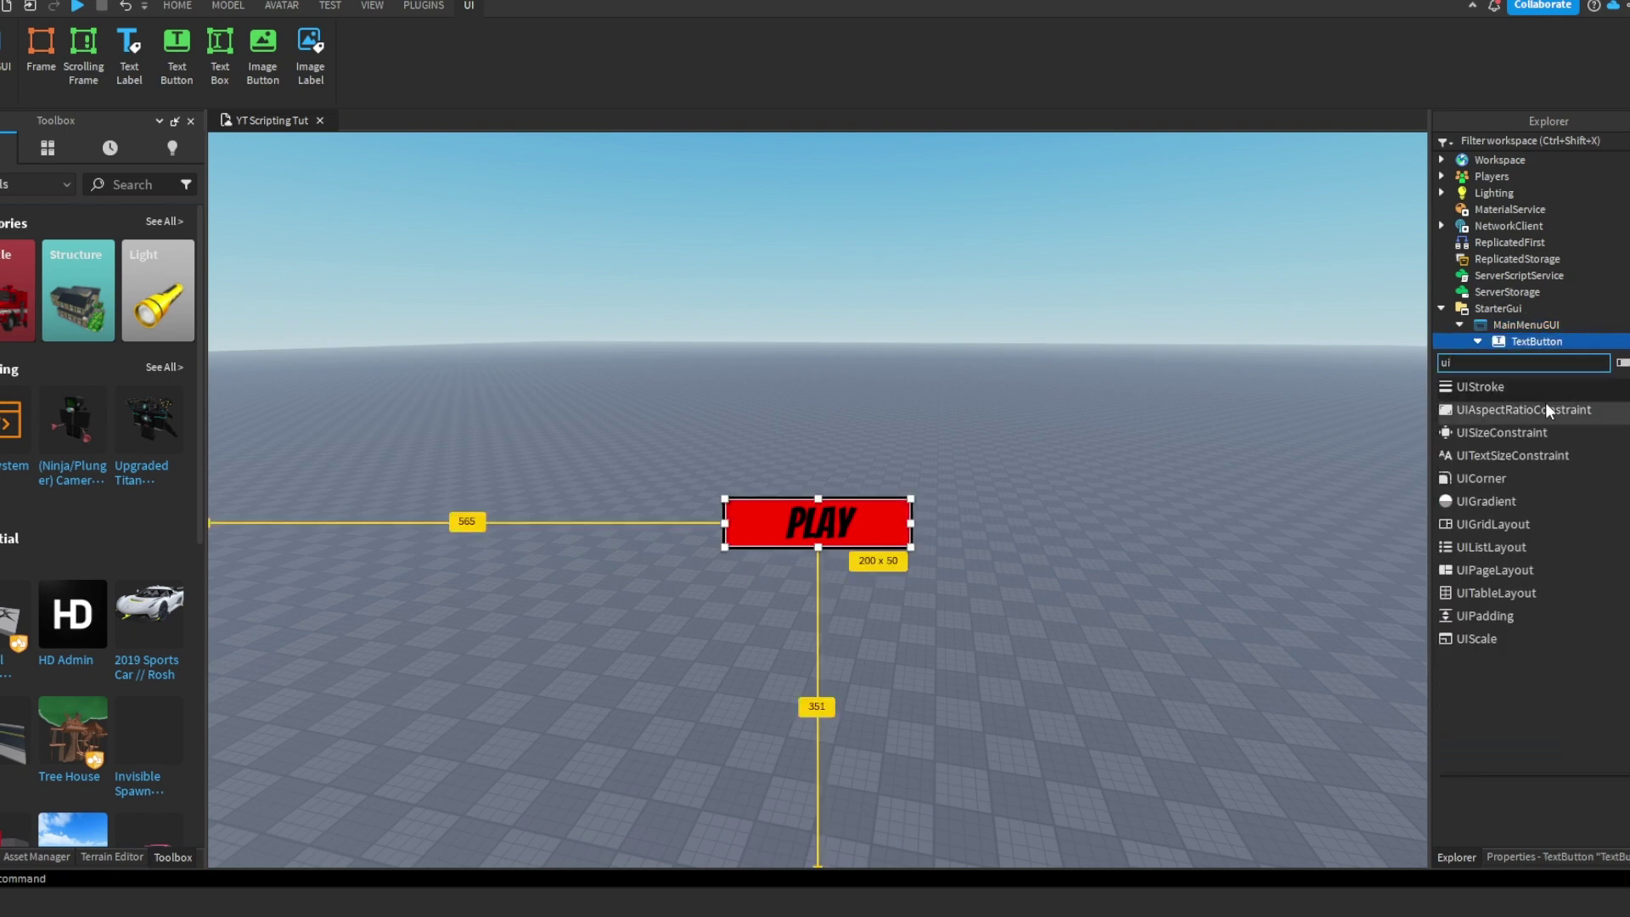
left_click(1520, 480)
- Set the UICorner's CornerRadius to 0, 1
left_click(1571, 358)
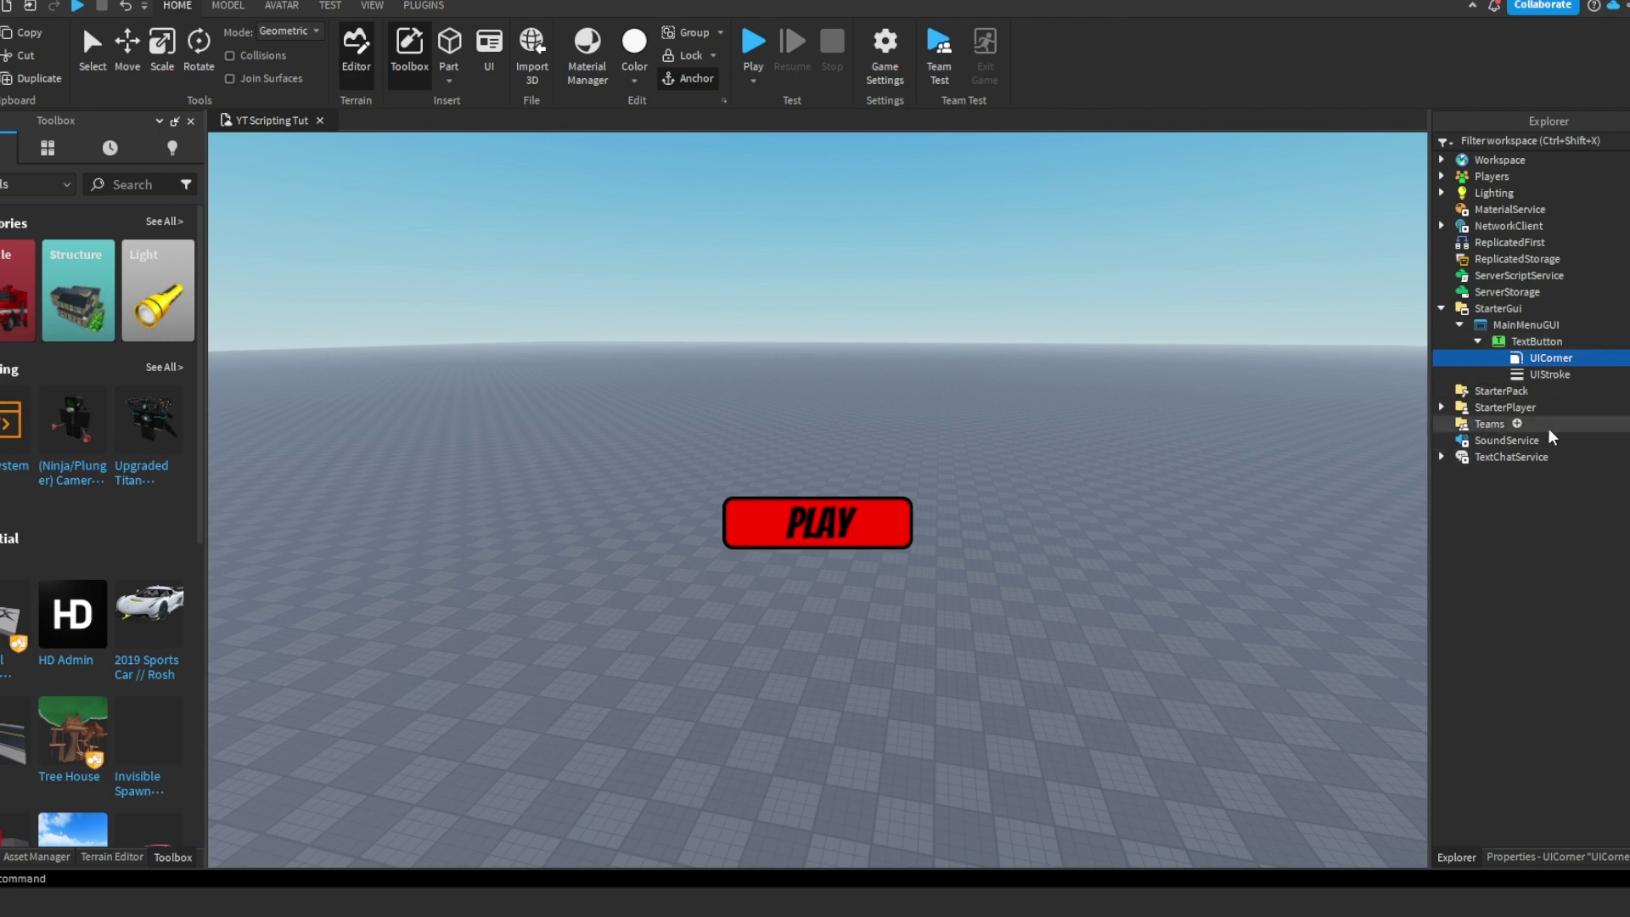
left_click(1541, 853)
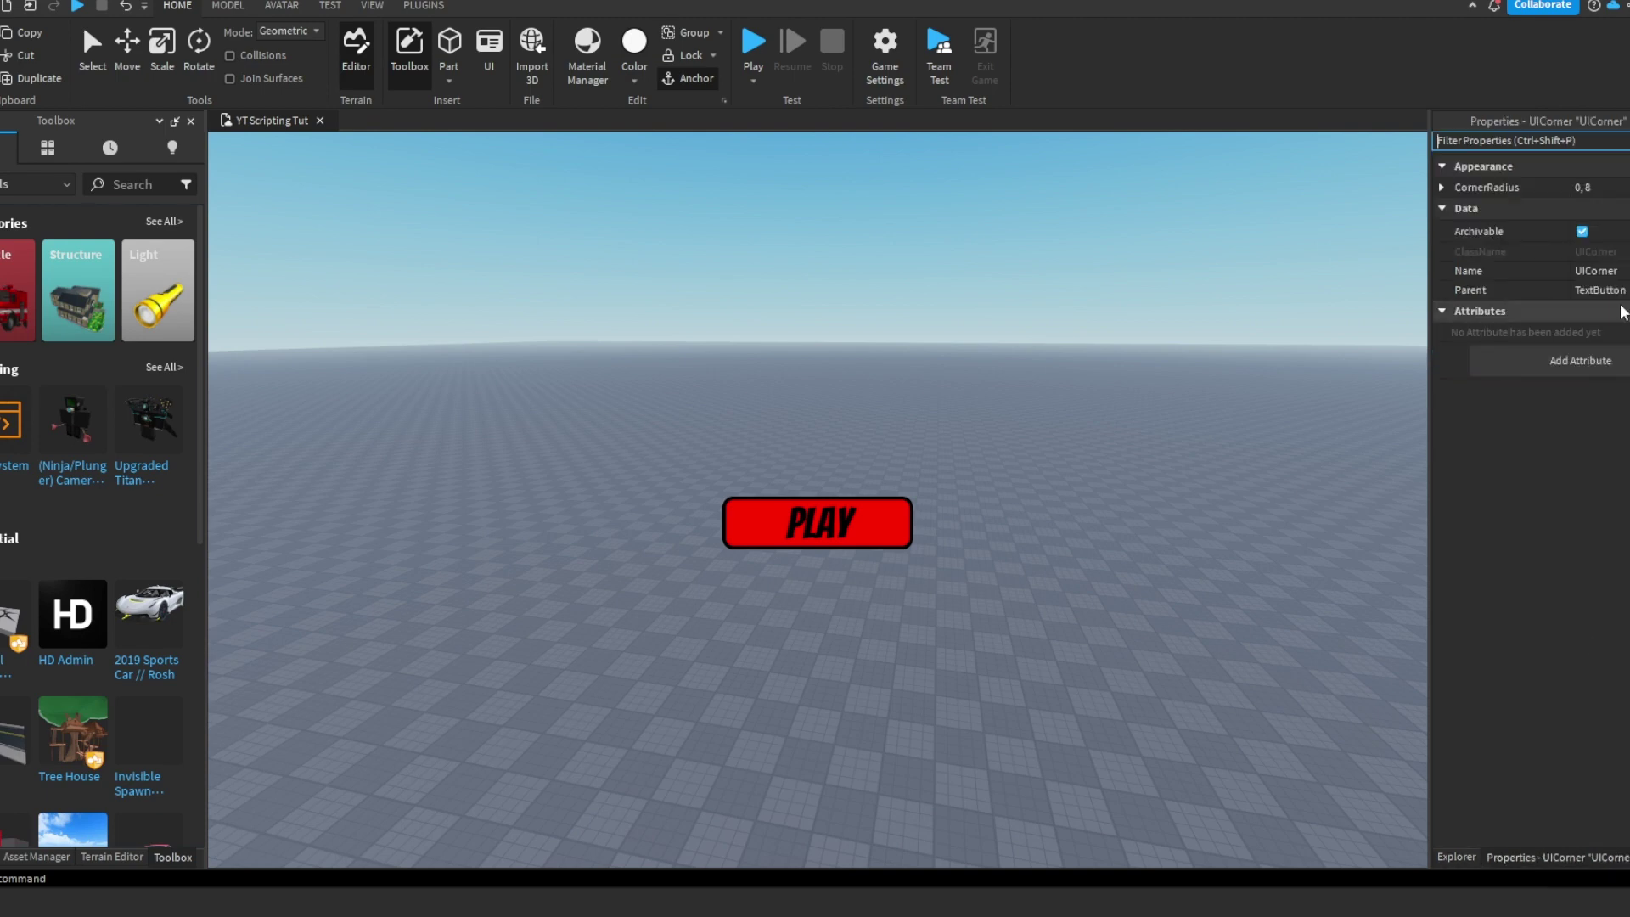
left_click(1601, 188)
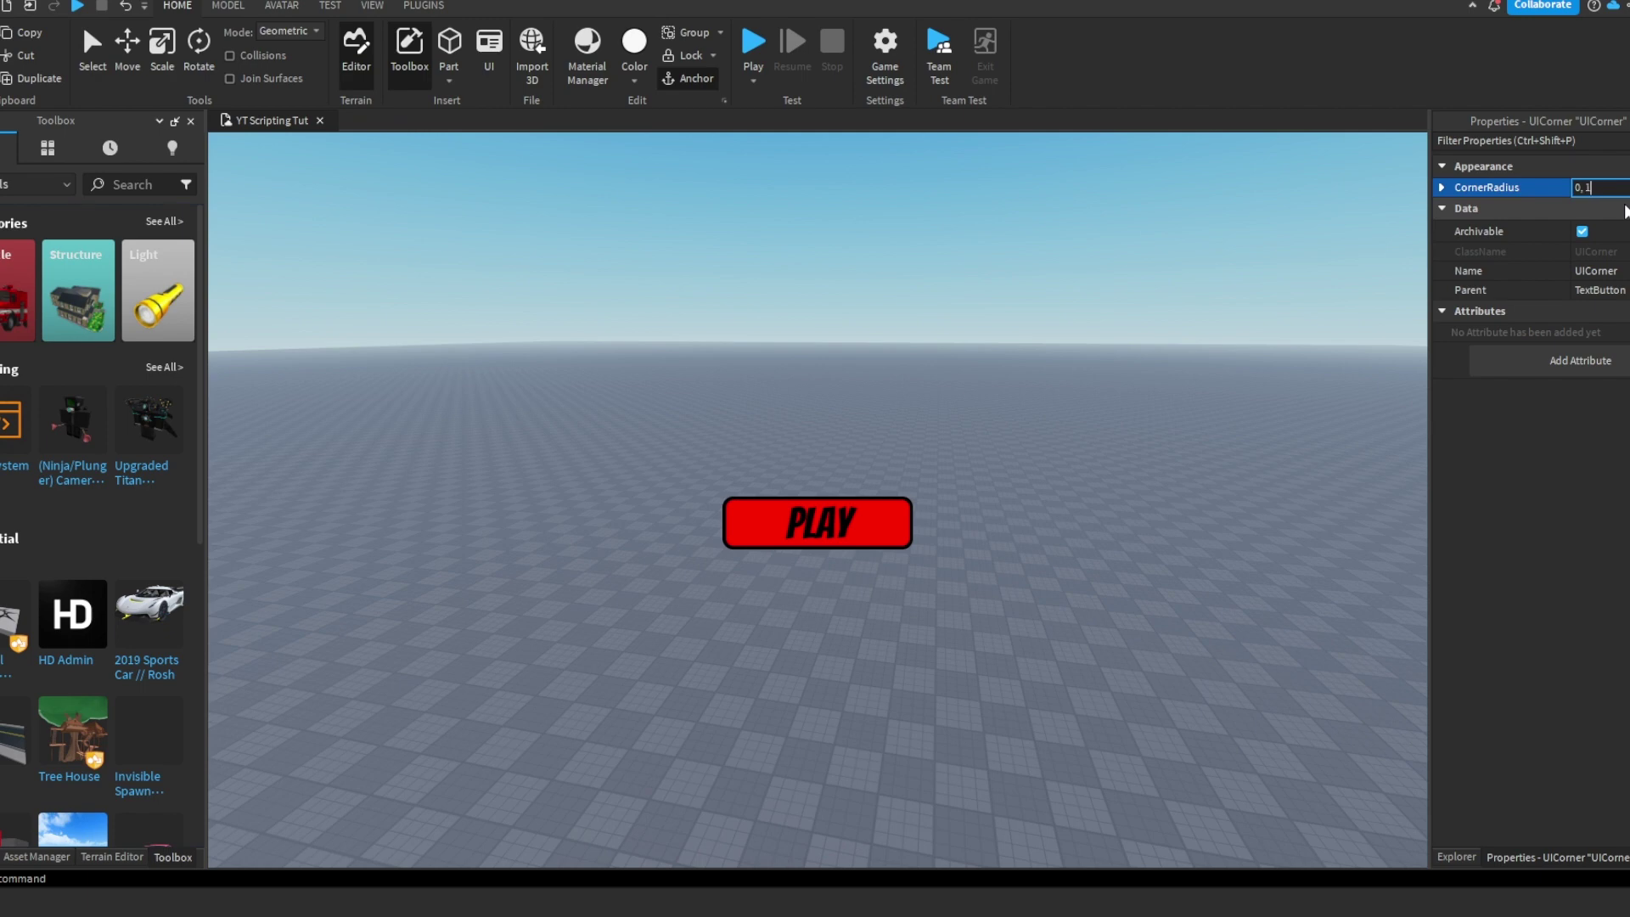
type("1")
key("Return")
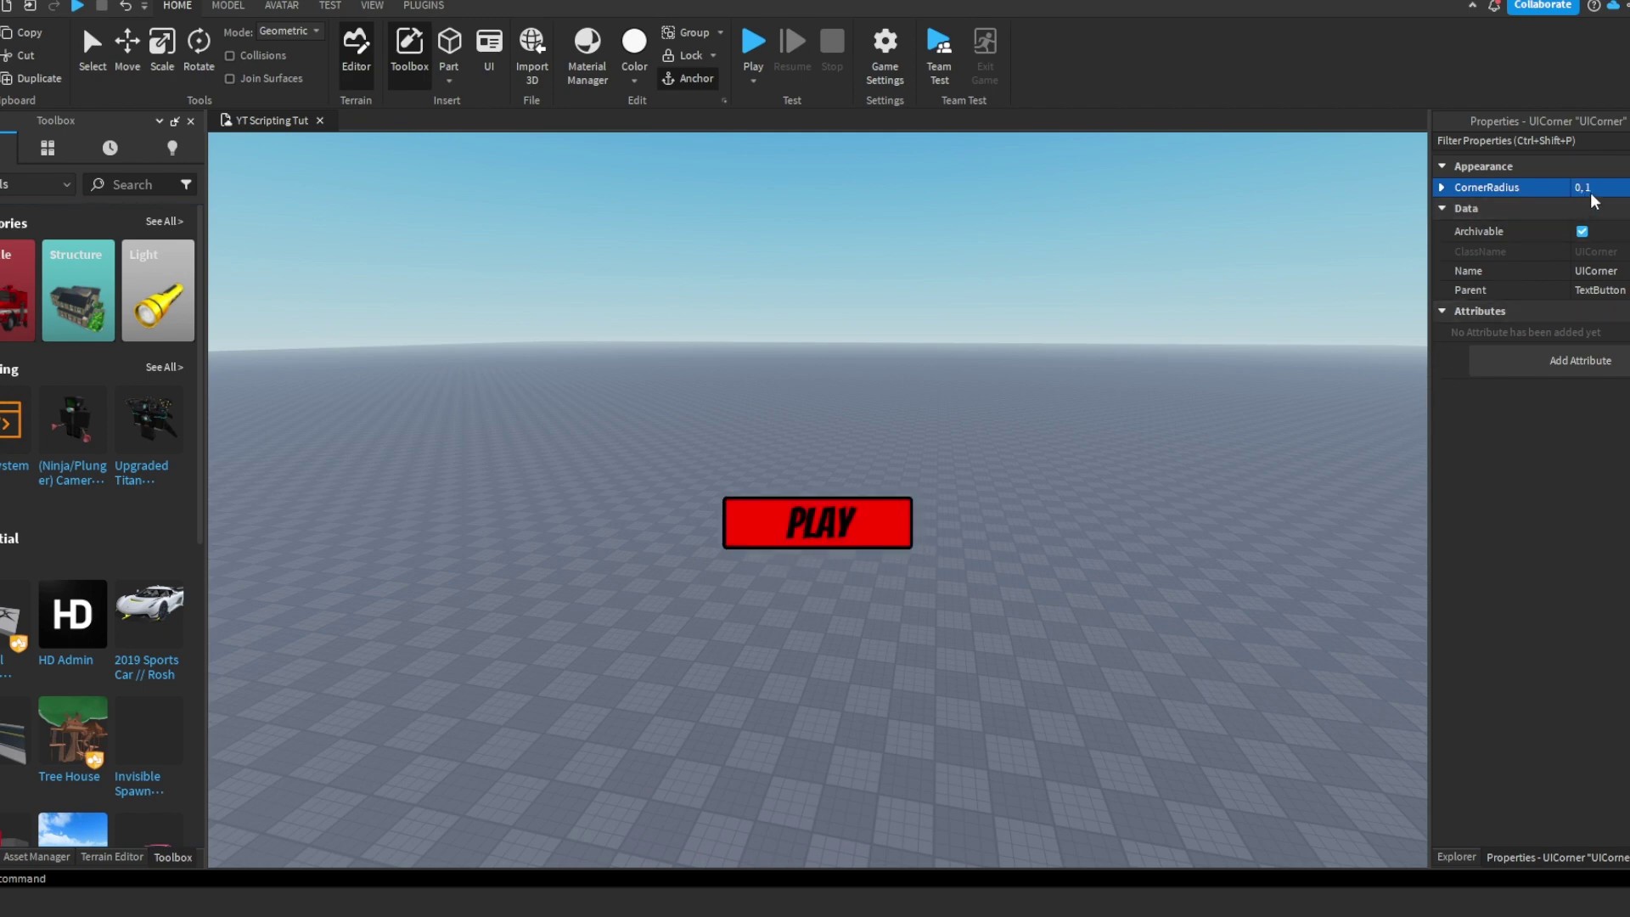
- Change the UICorner's CornerRadius to 0, 10
left_click(1625, 174)
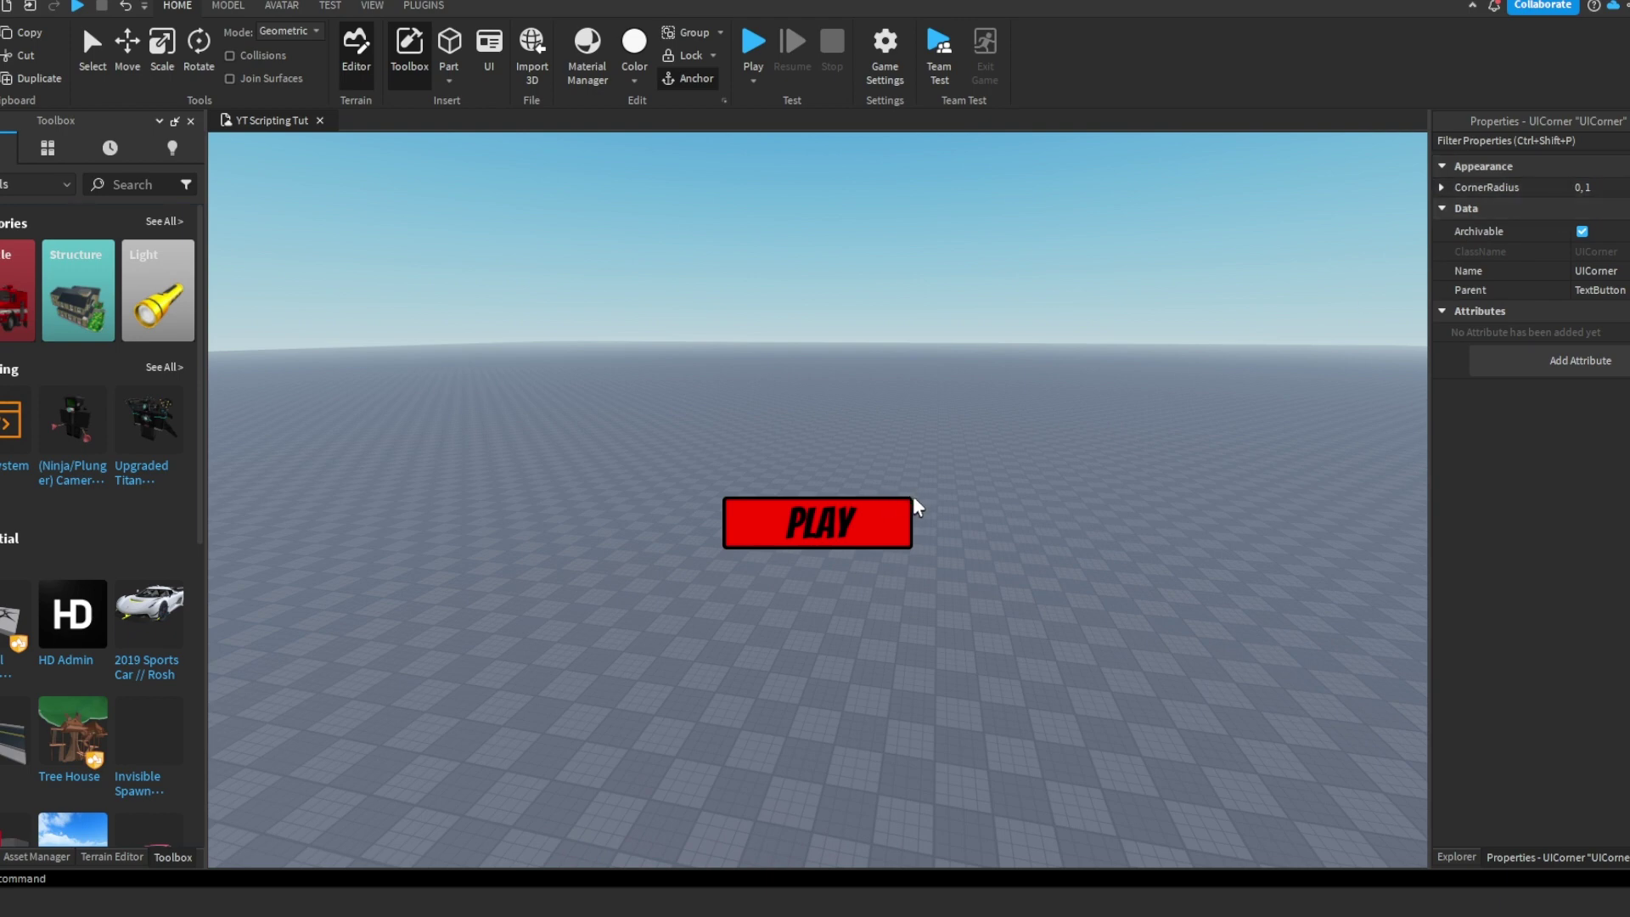
left_click(1624, 188)
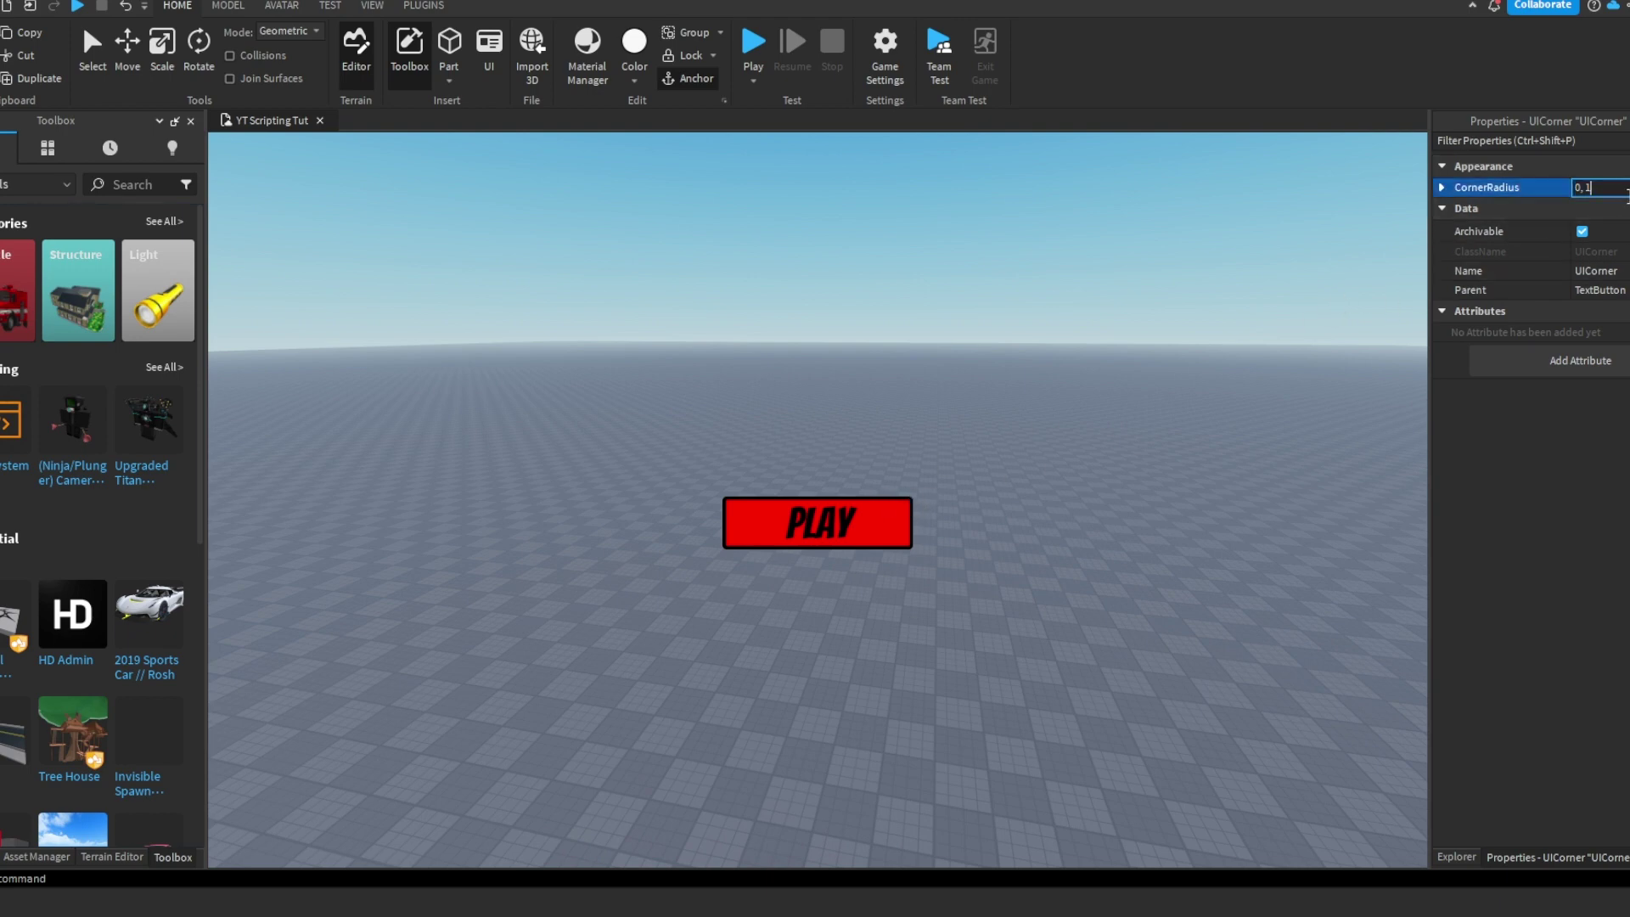
key("Return")
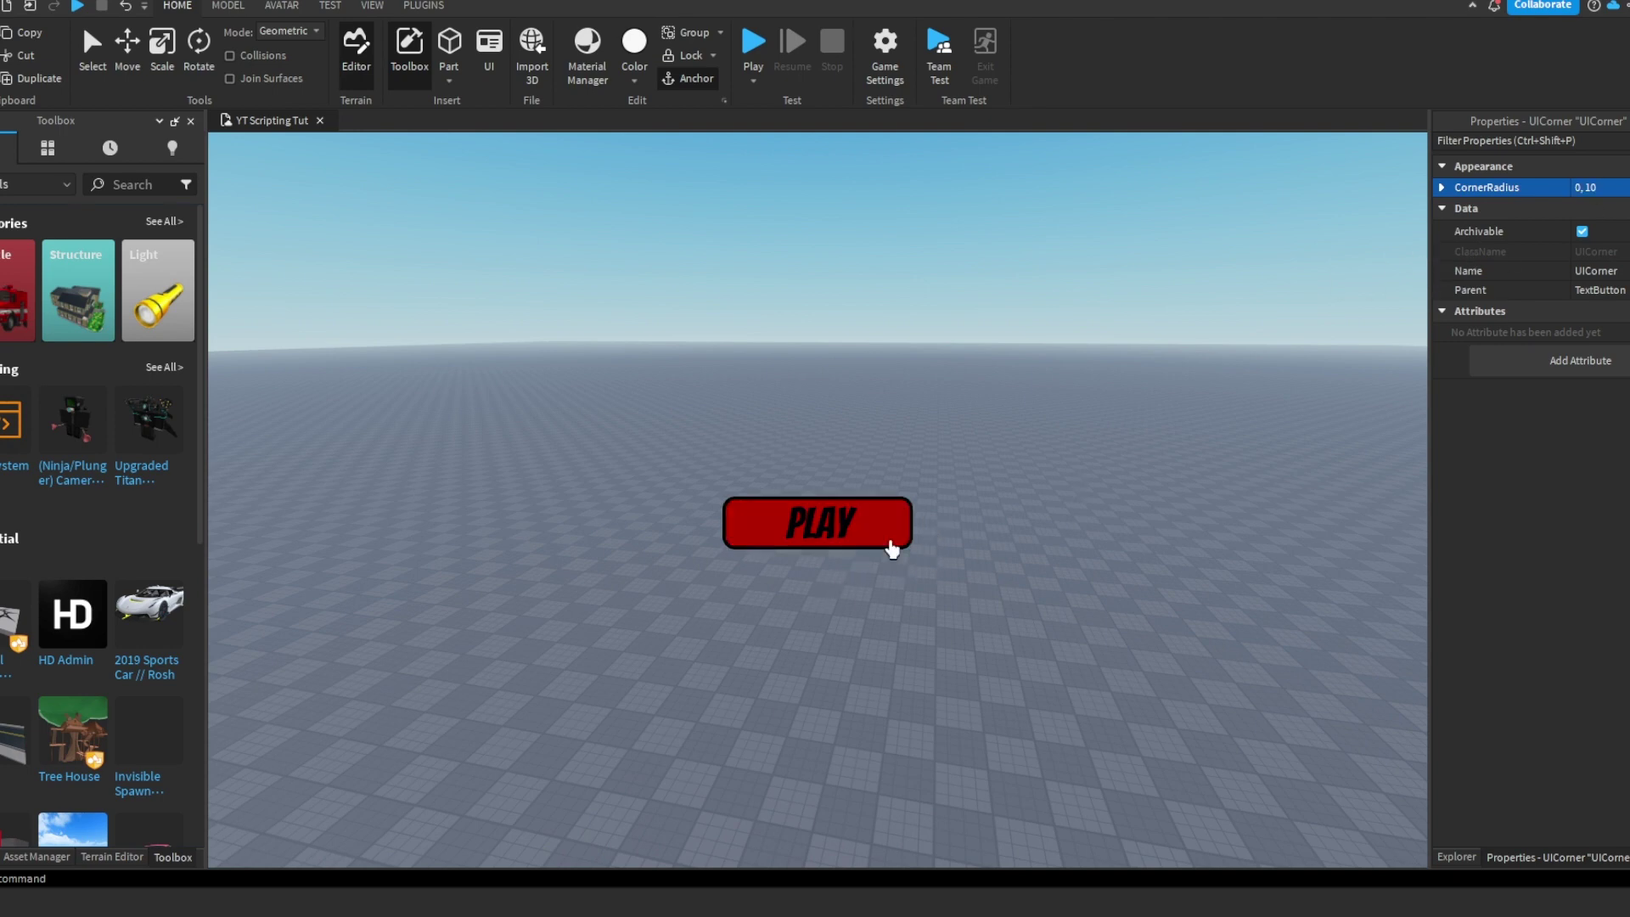
- Change the UICorner's CornerRadius to 1, 1
left_click(1600, 188)
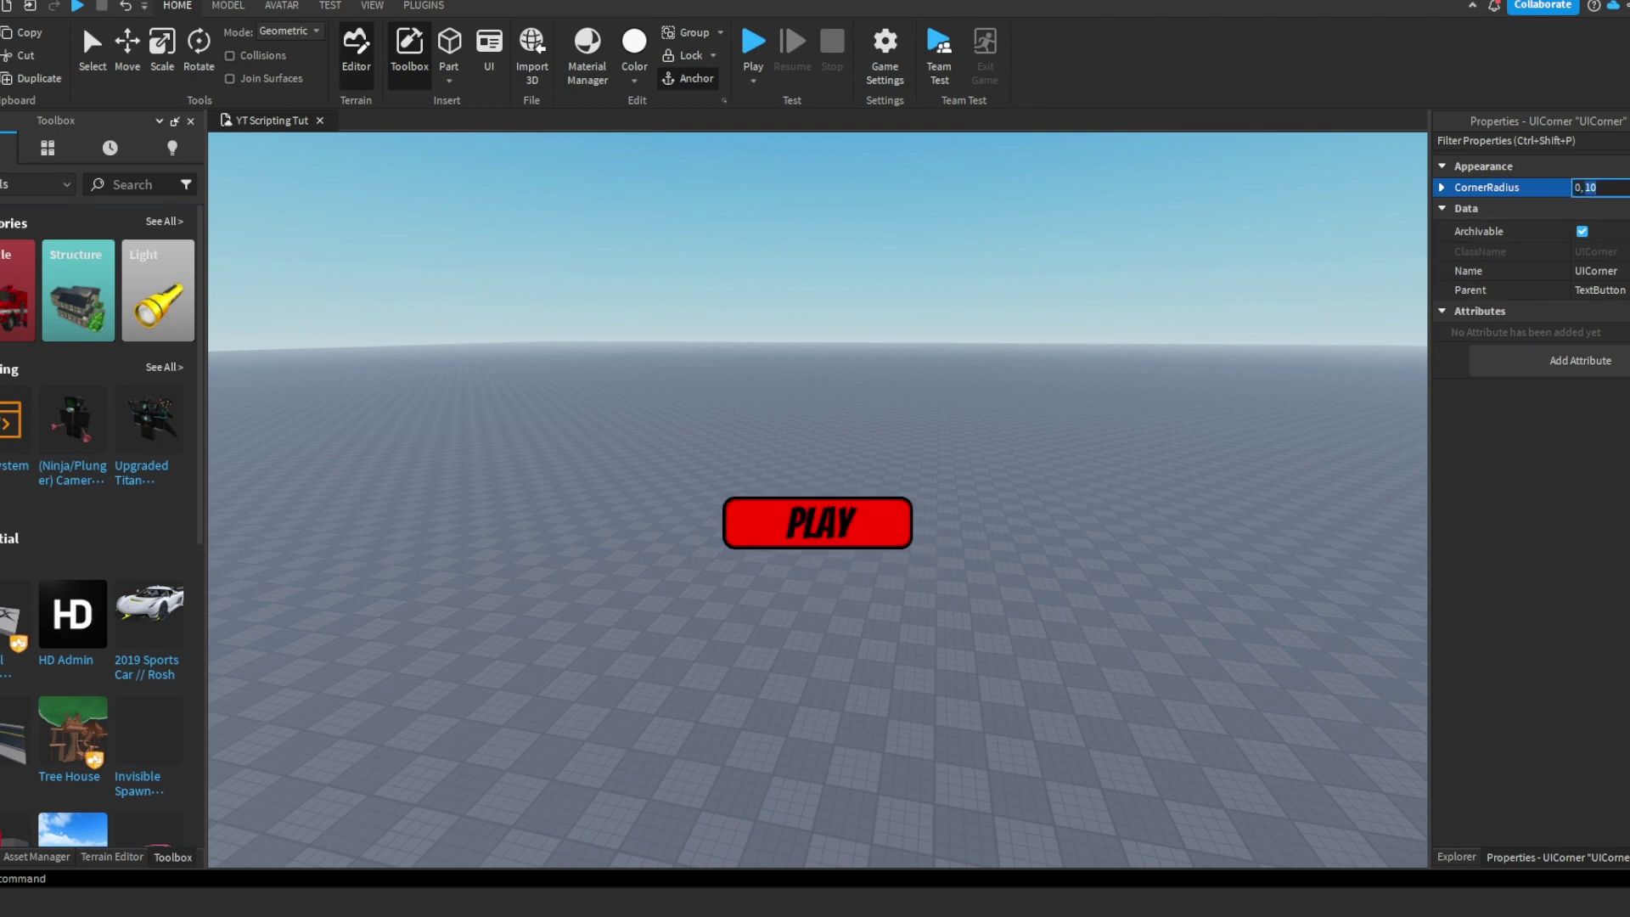
key("BackSpace")
key("BackSpace")
key("Return")
left_click(1582, 231)
key("Return")
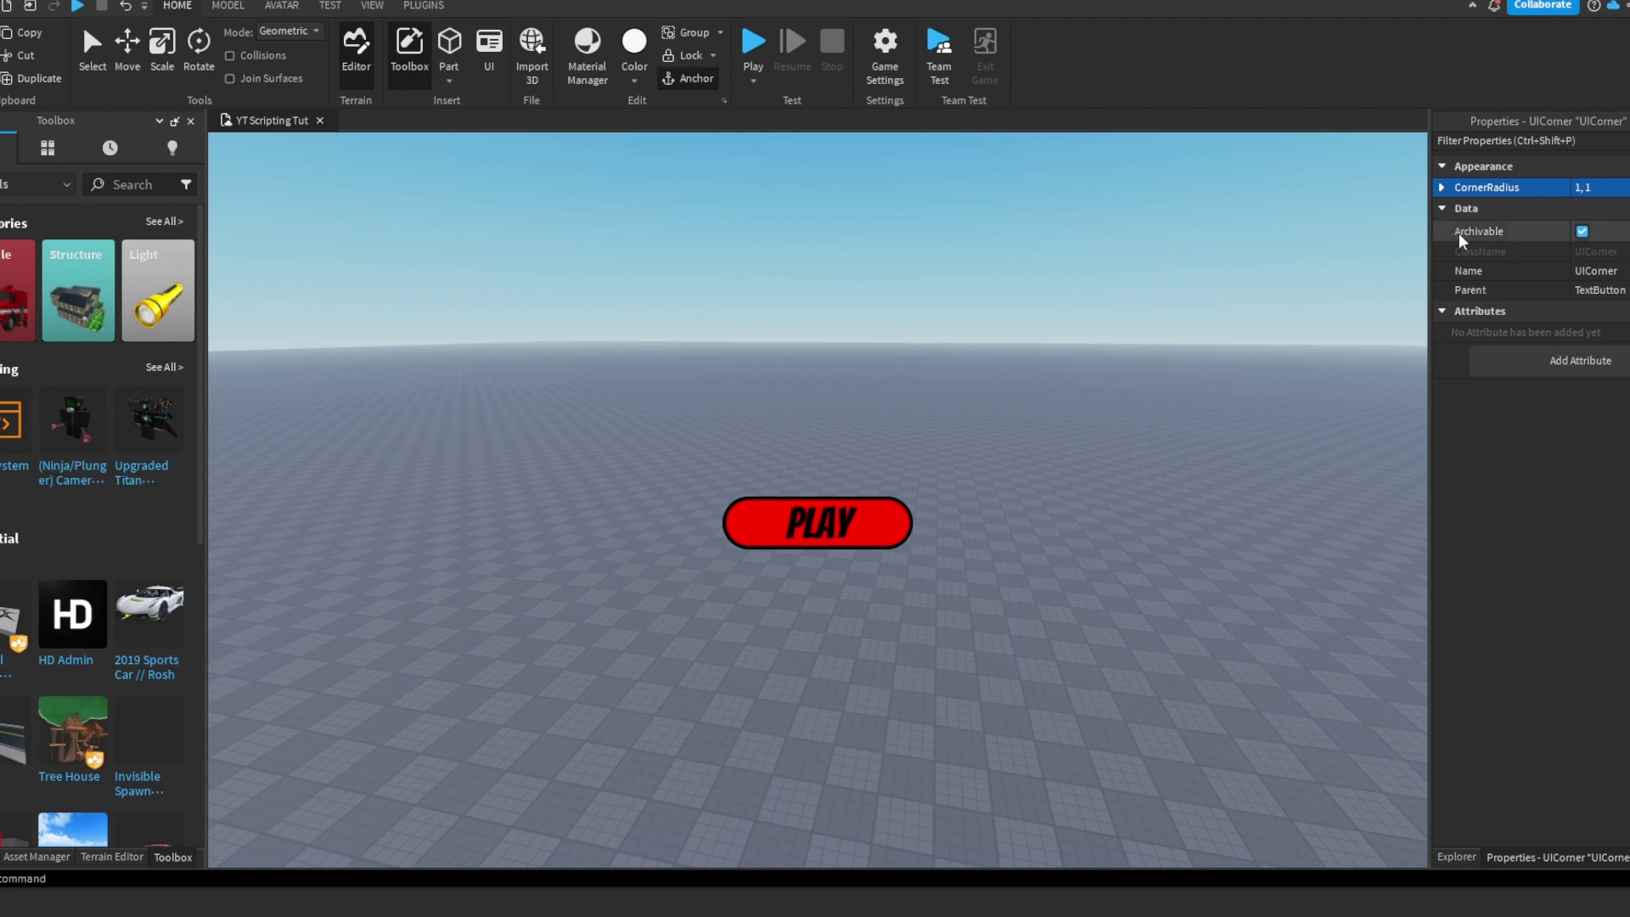
- Set the UICorner's CornerRadius to 1, 10 for fully rounded button ends
left_click(1592, 187)
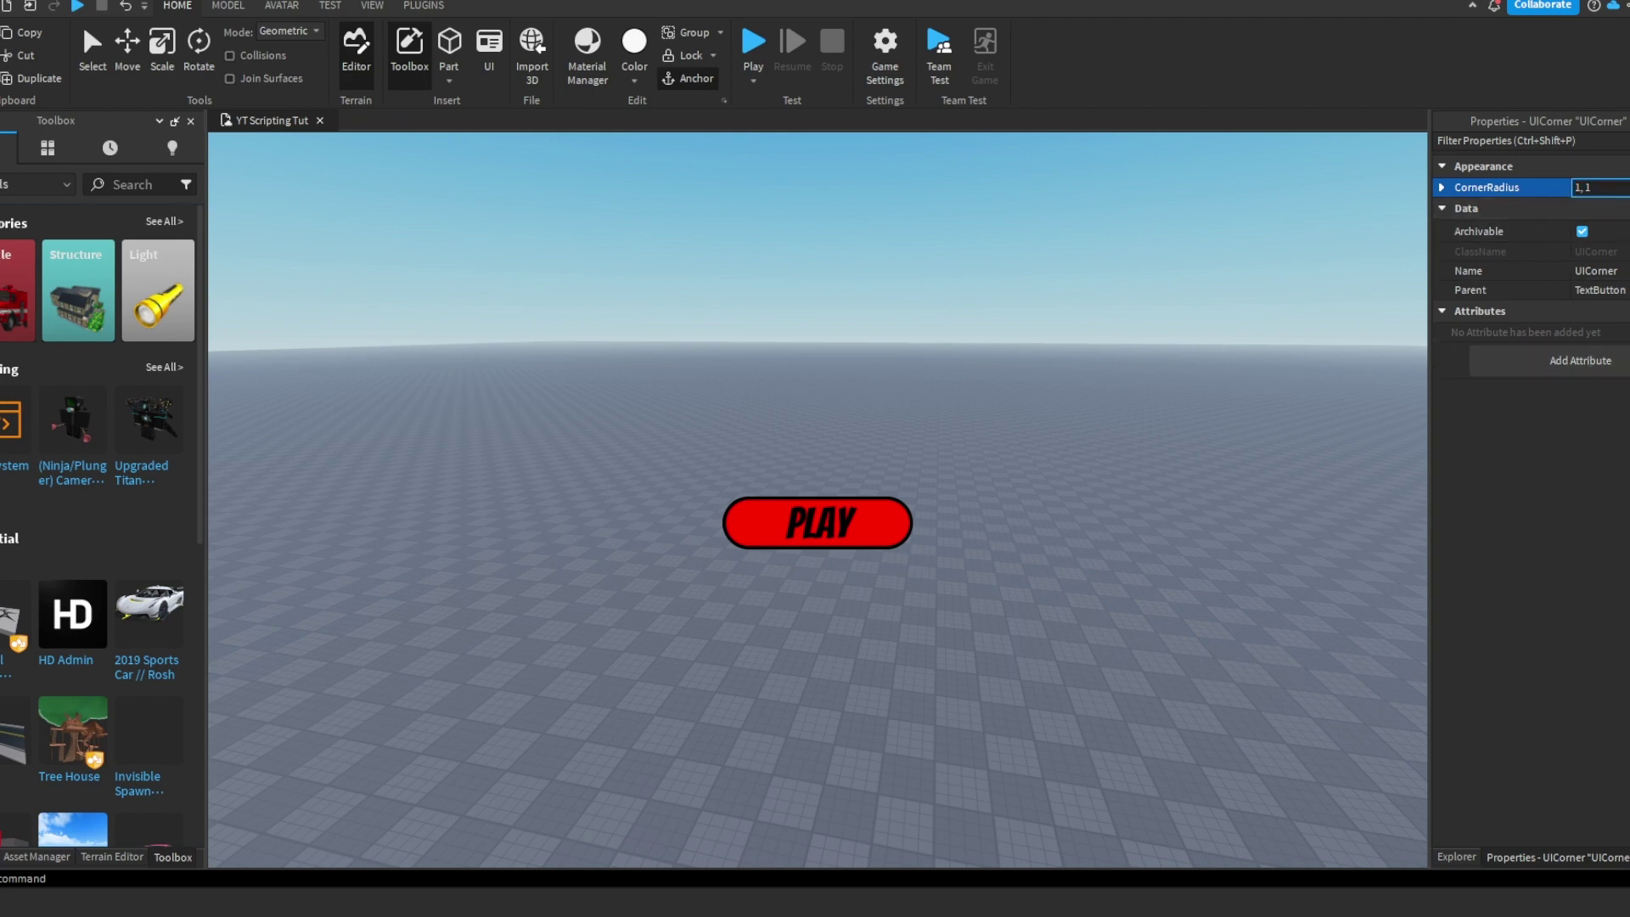
type("0")
key("Return")
left_click(1584, 187)
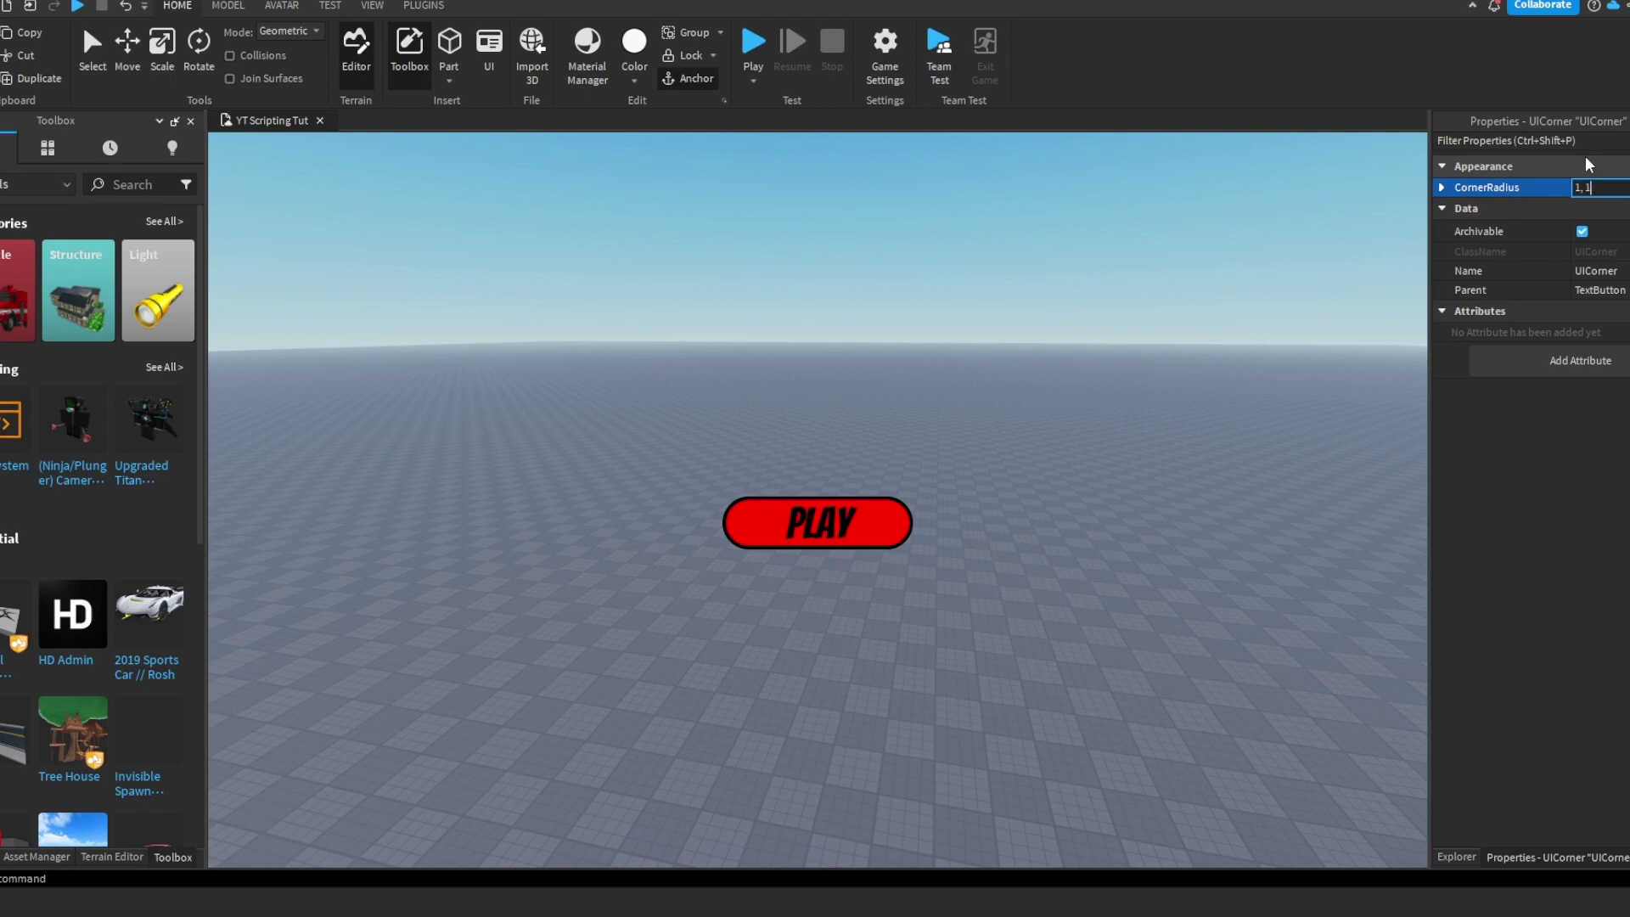
left_click(1618, 187)
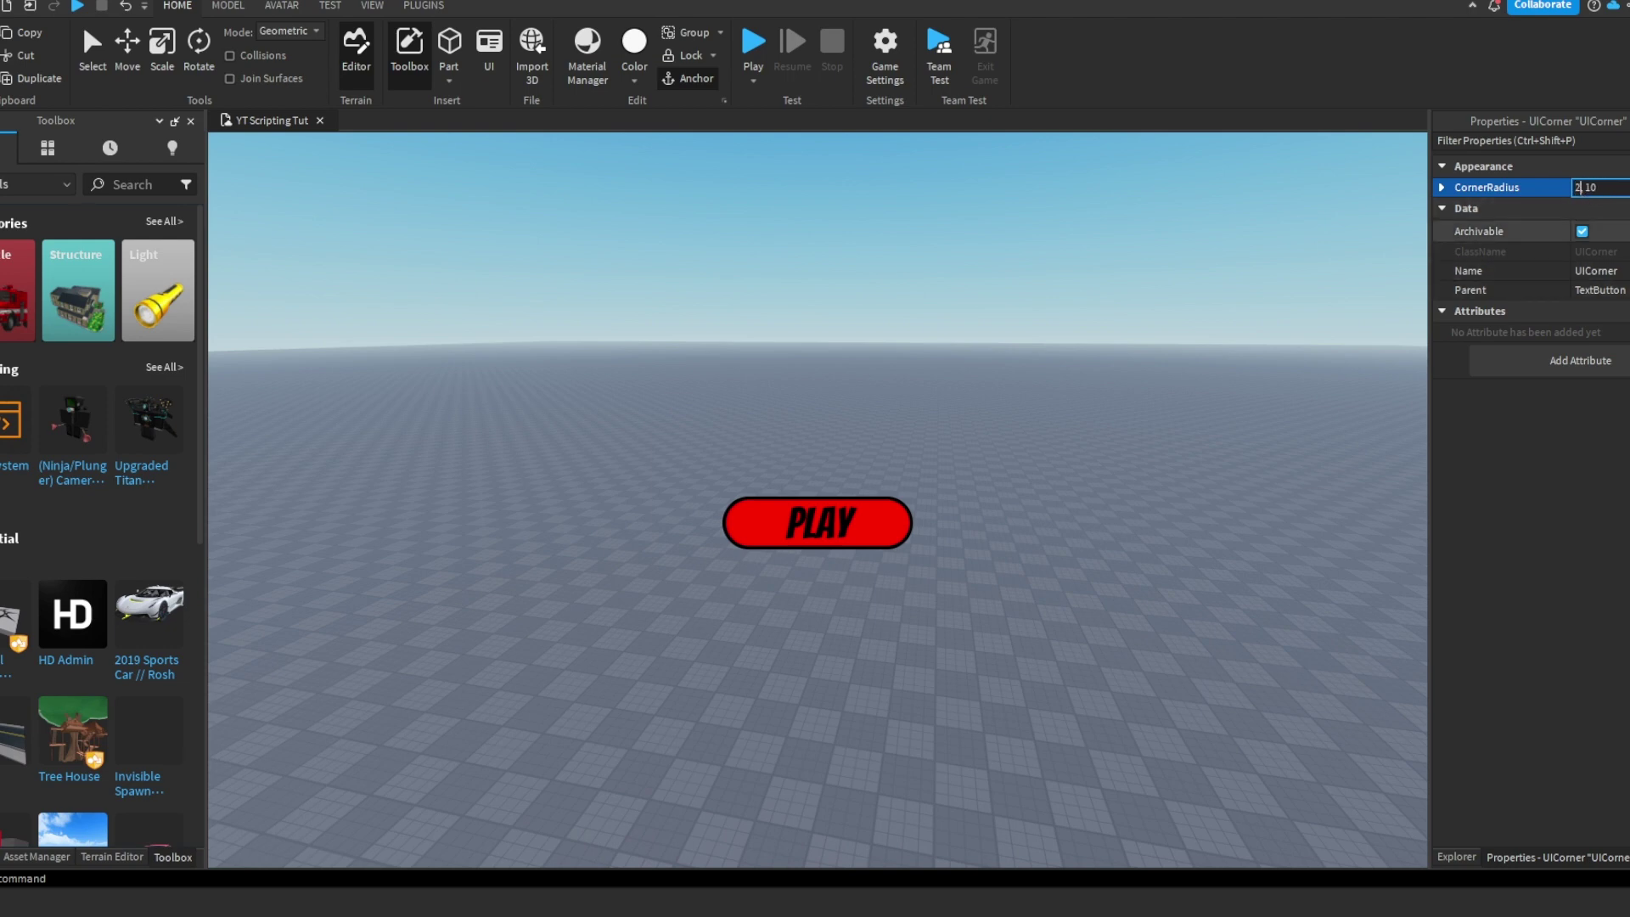
left_click(1586, 187)
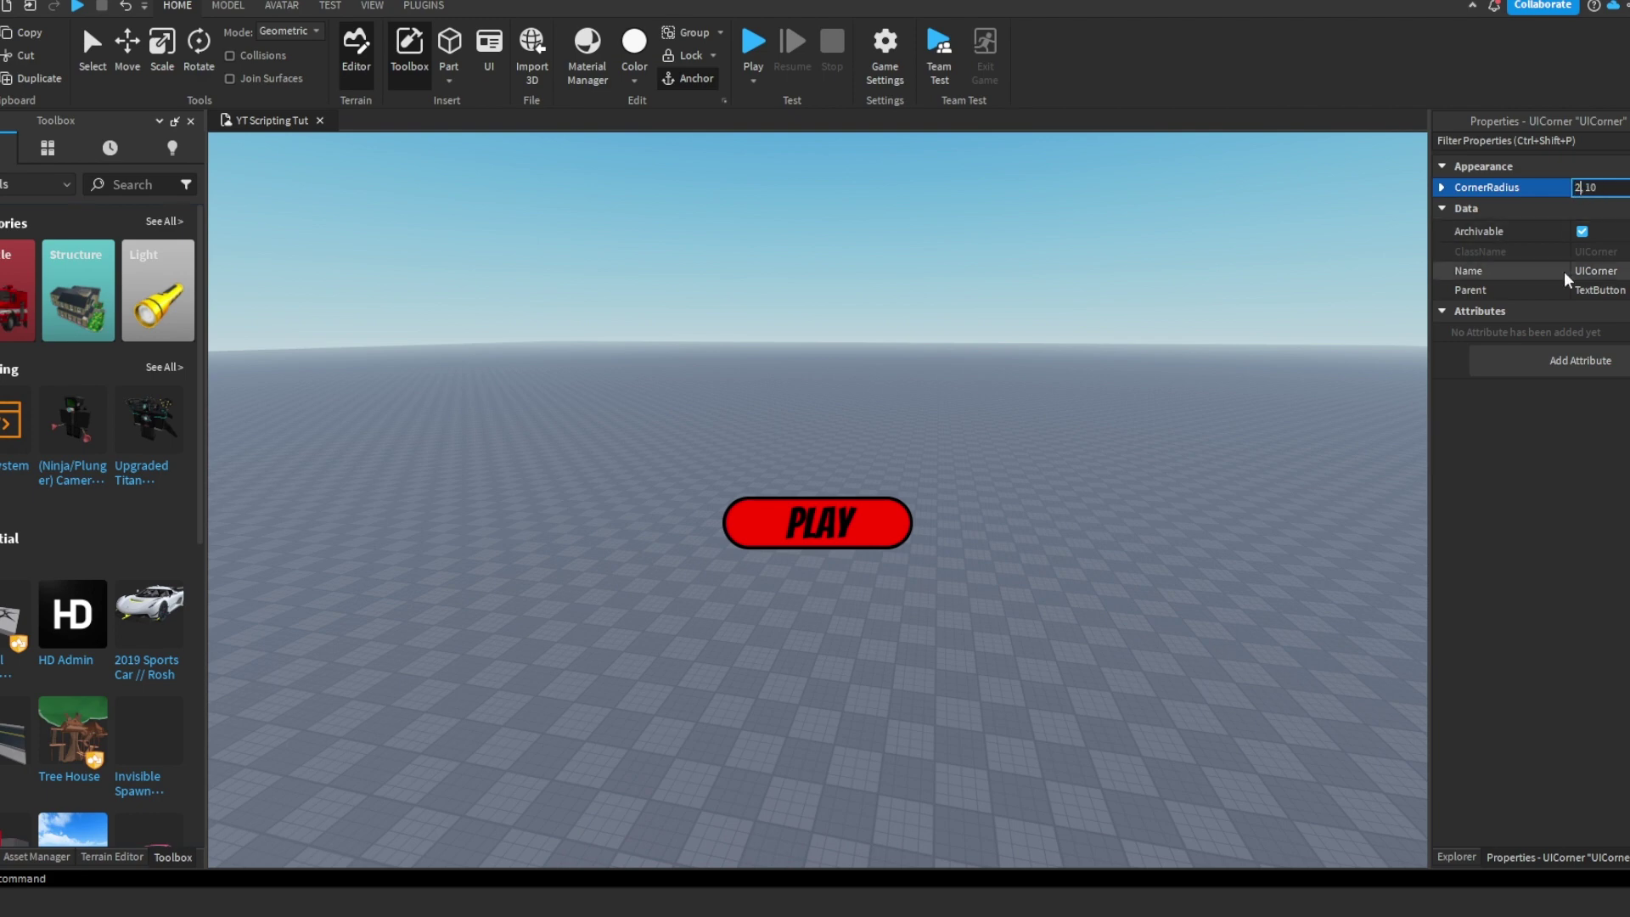
type("1")
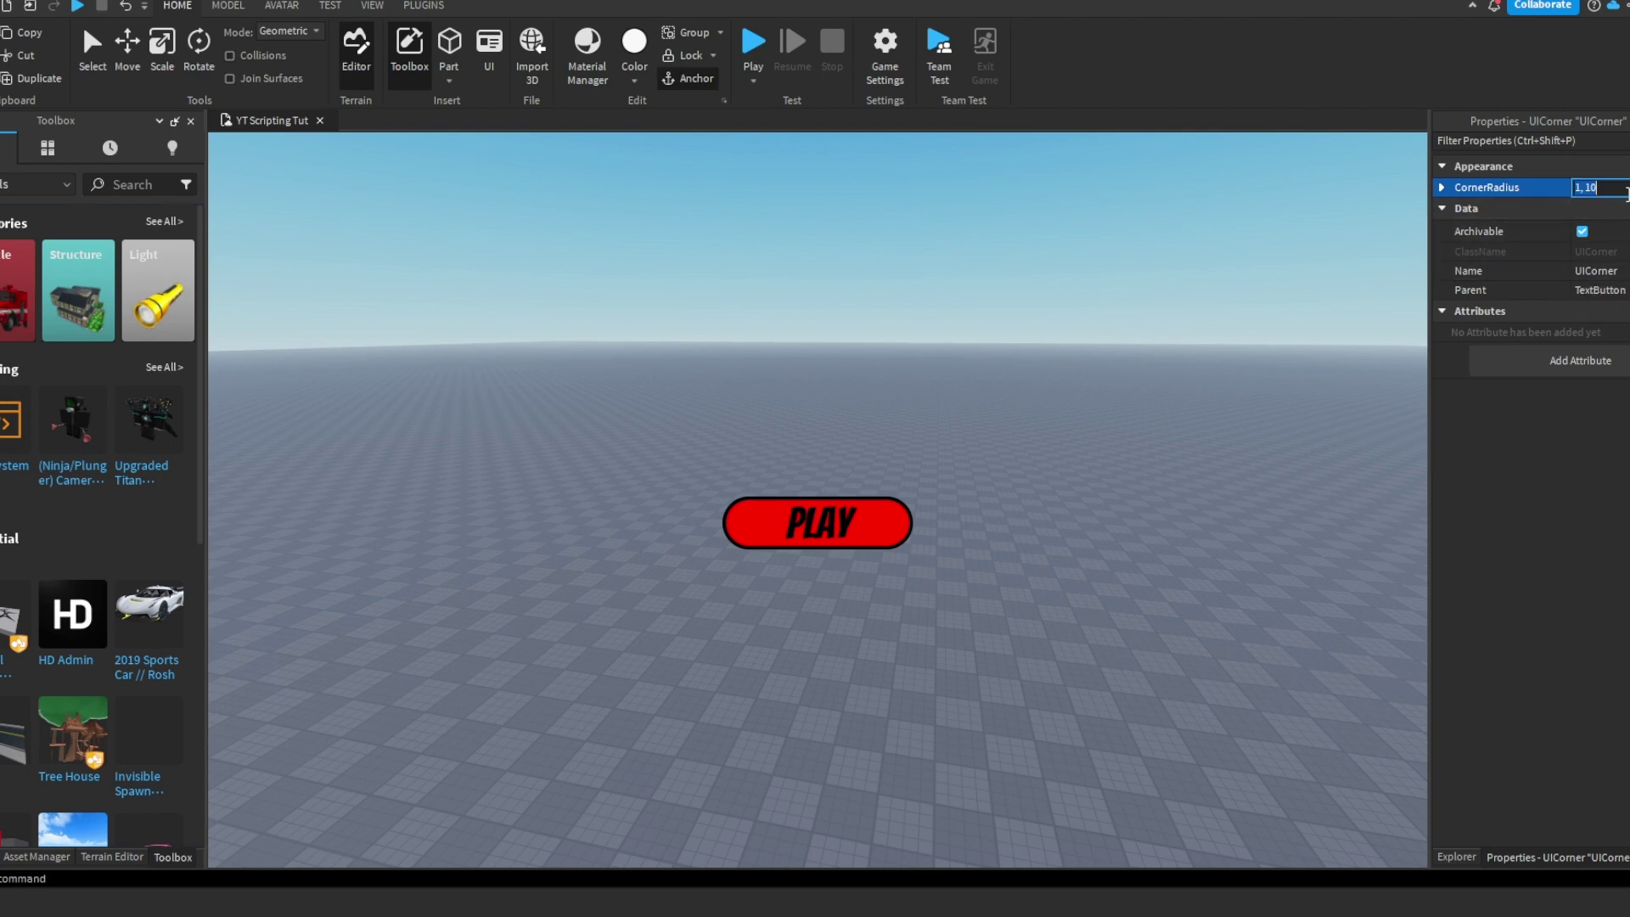
- Narrow the Play button from its right edge until it forms a circle
left_click(820, 517)
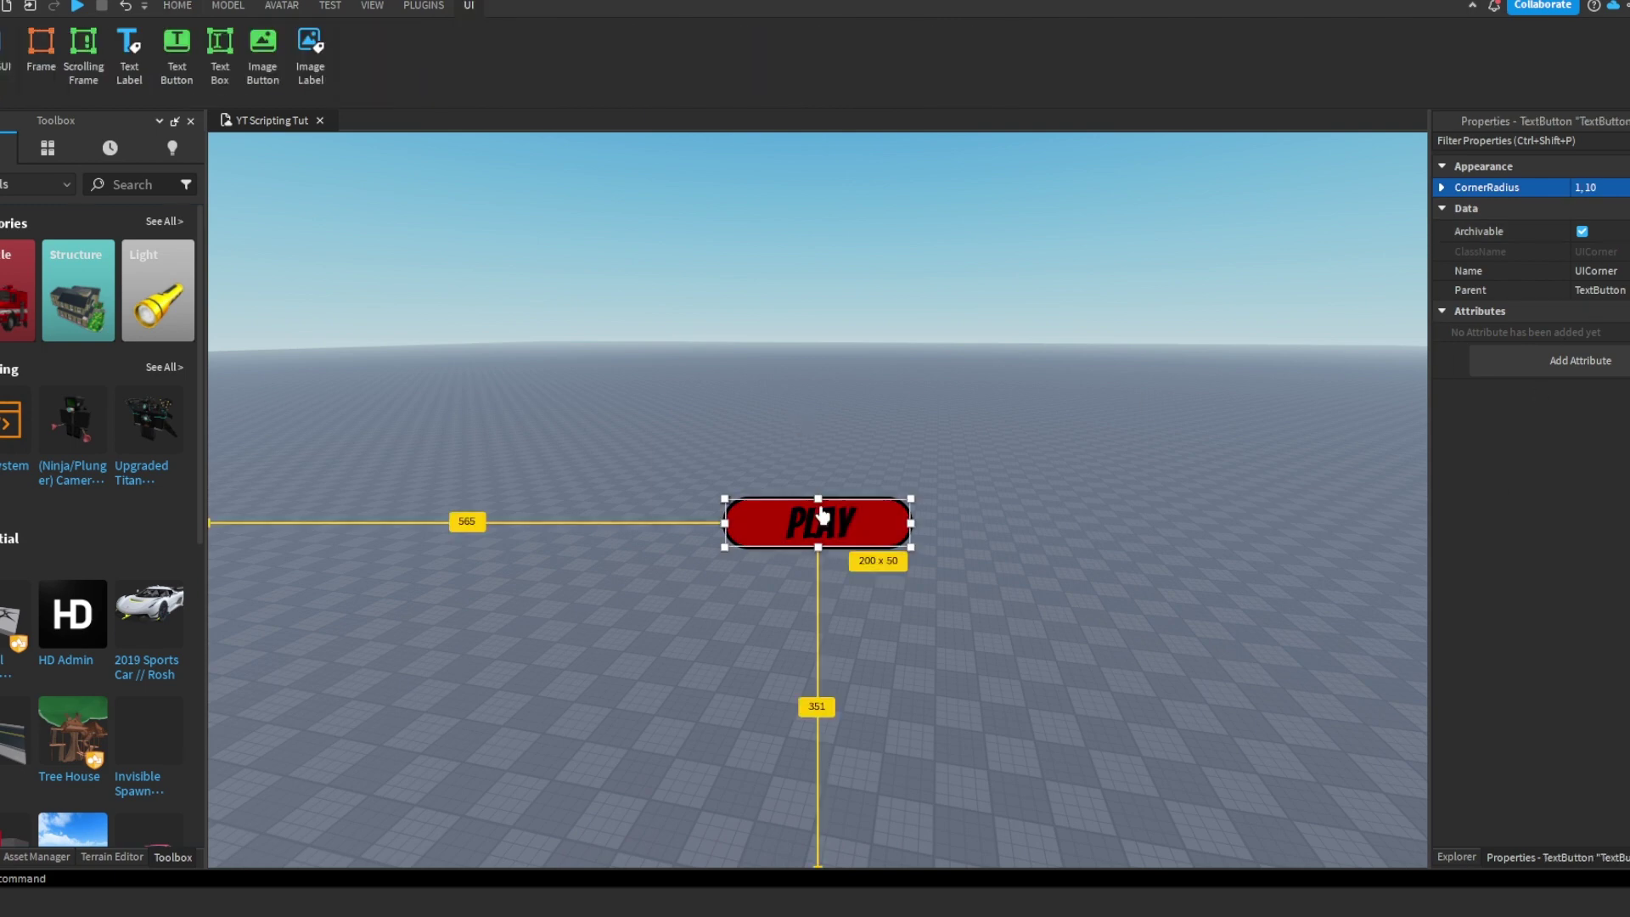
left_click_drag(910, 524, 774, 535)
left_click(774, 546)
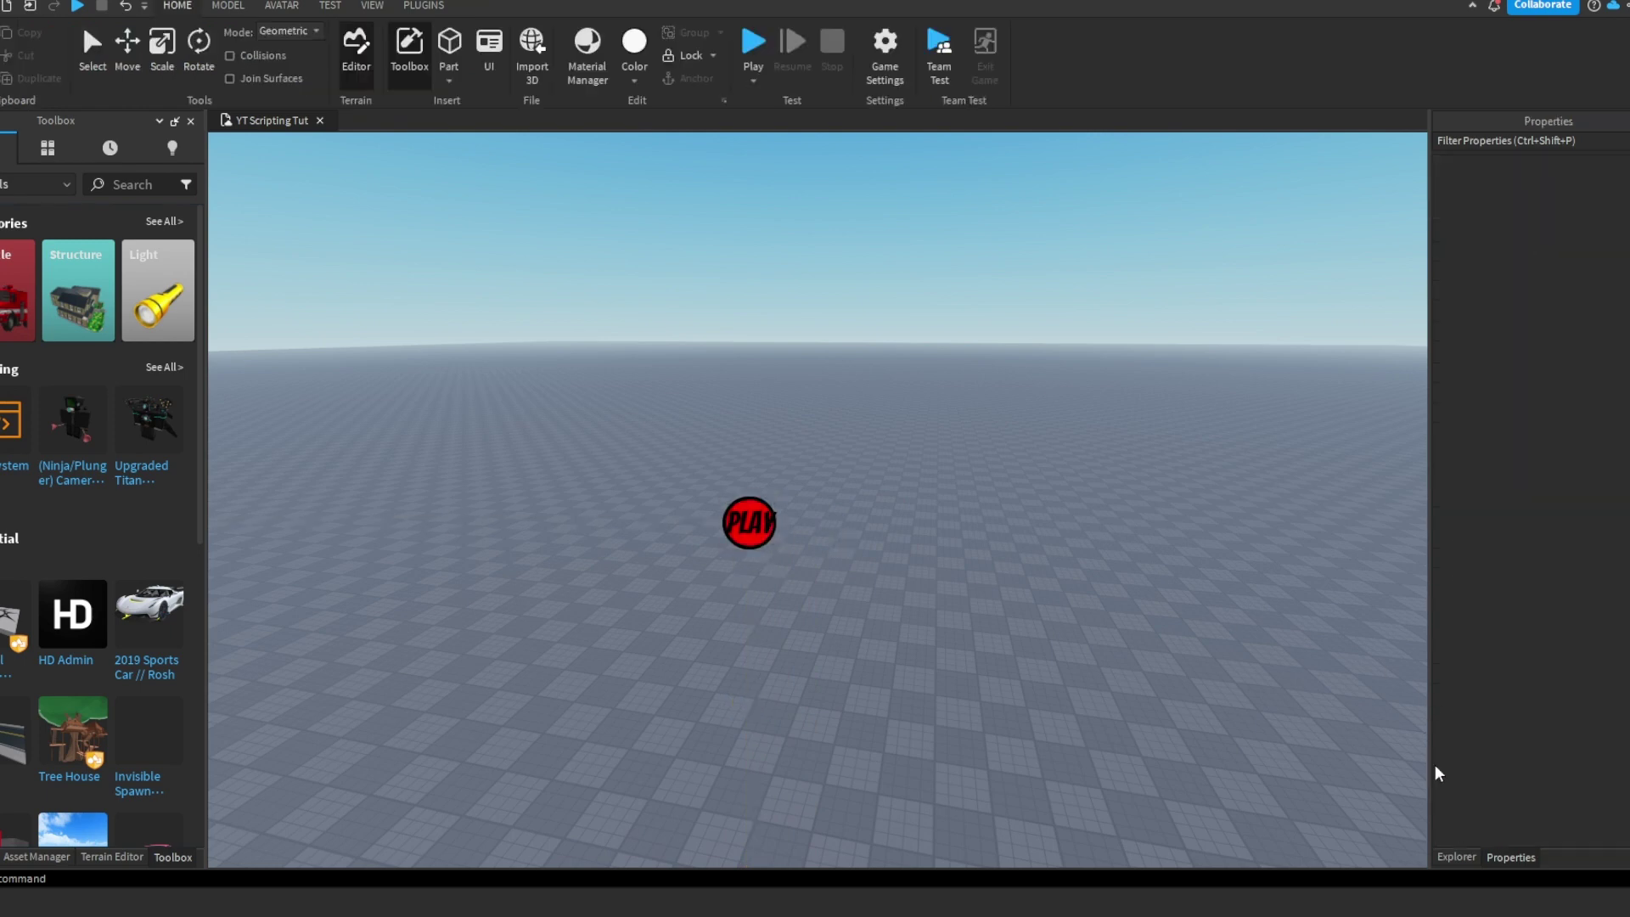
- Widen the Play button from its right edge to about 267 x 50 pixels
left_click(1450, 856)
left_click(1566, 360)
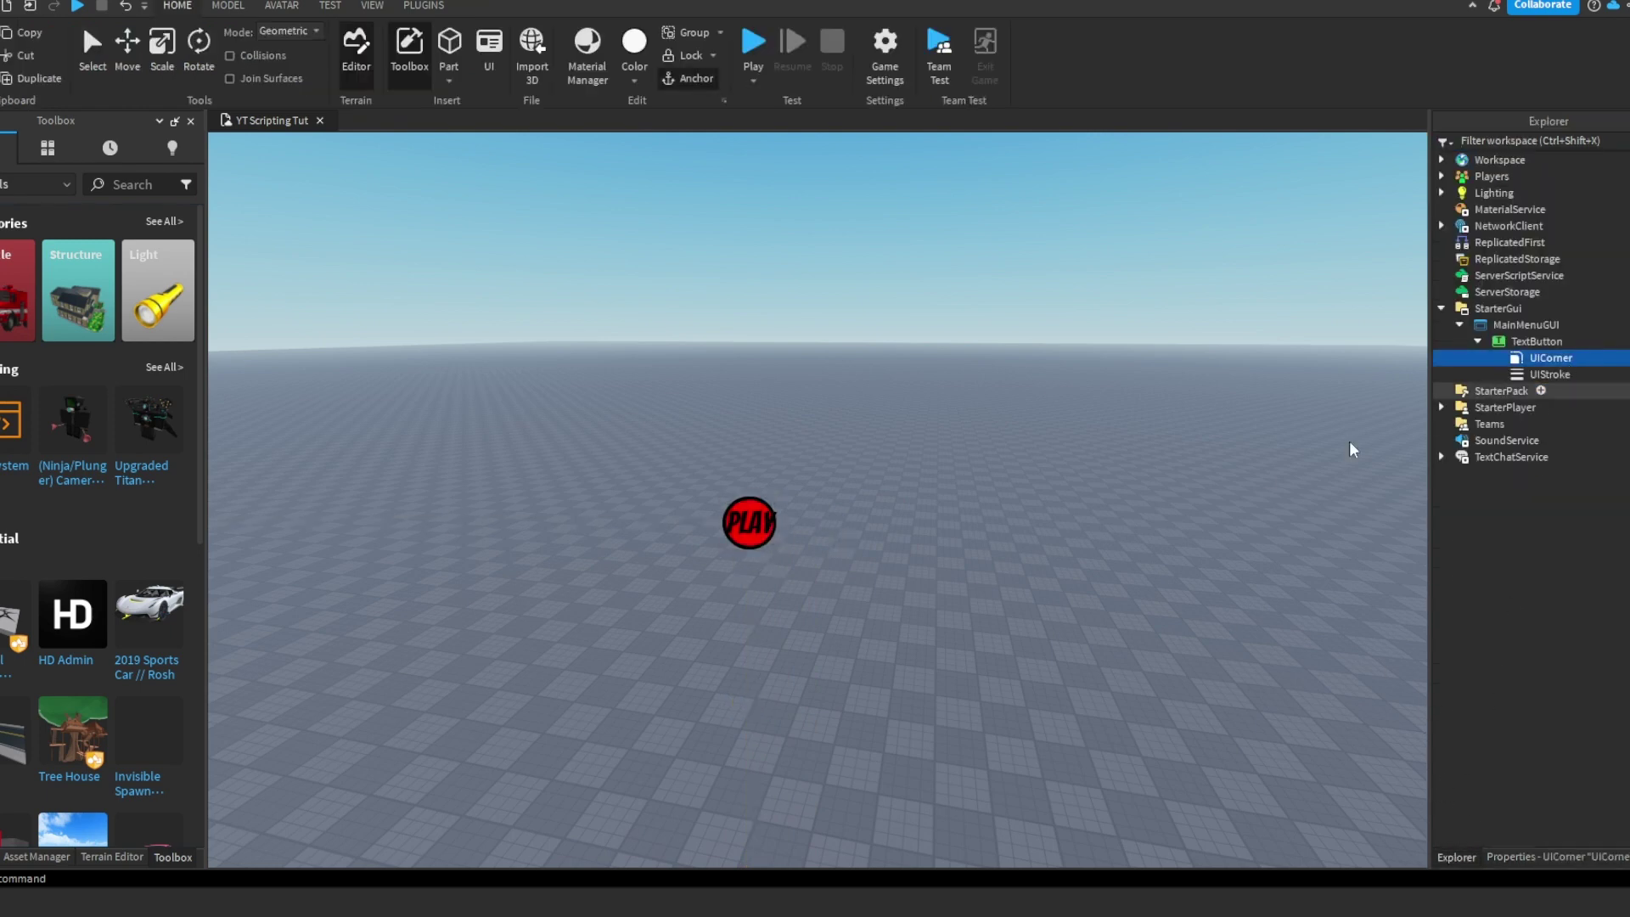
left_click_drag(775, 522, 972, 522)
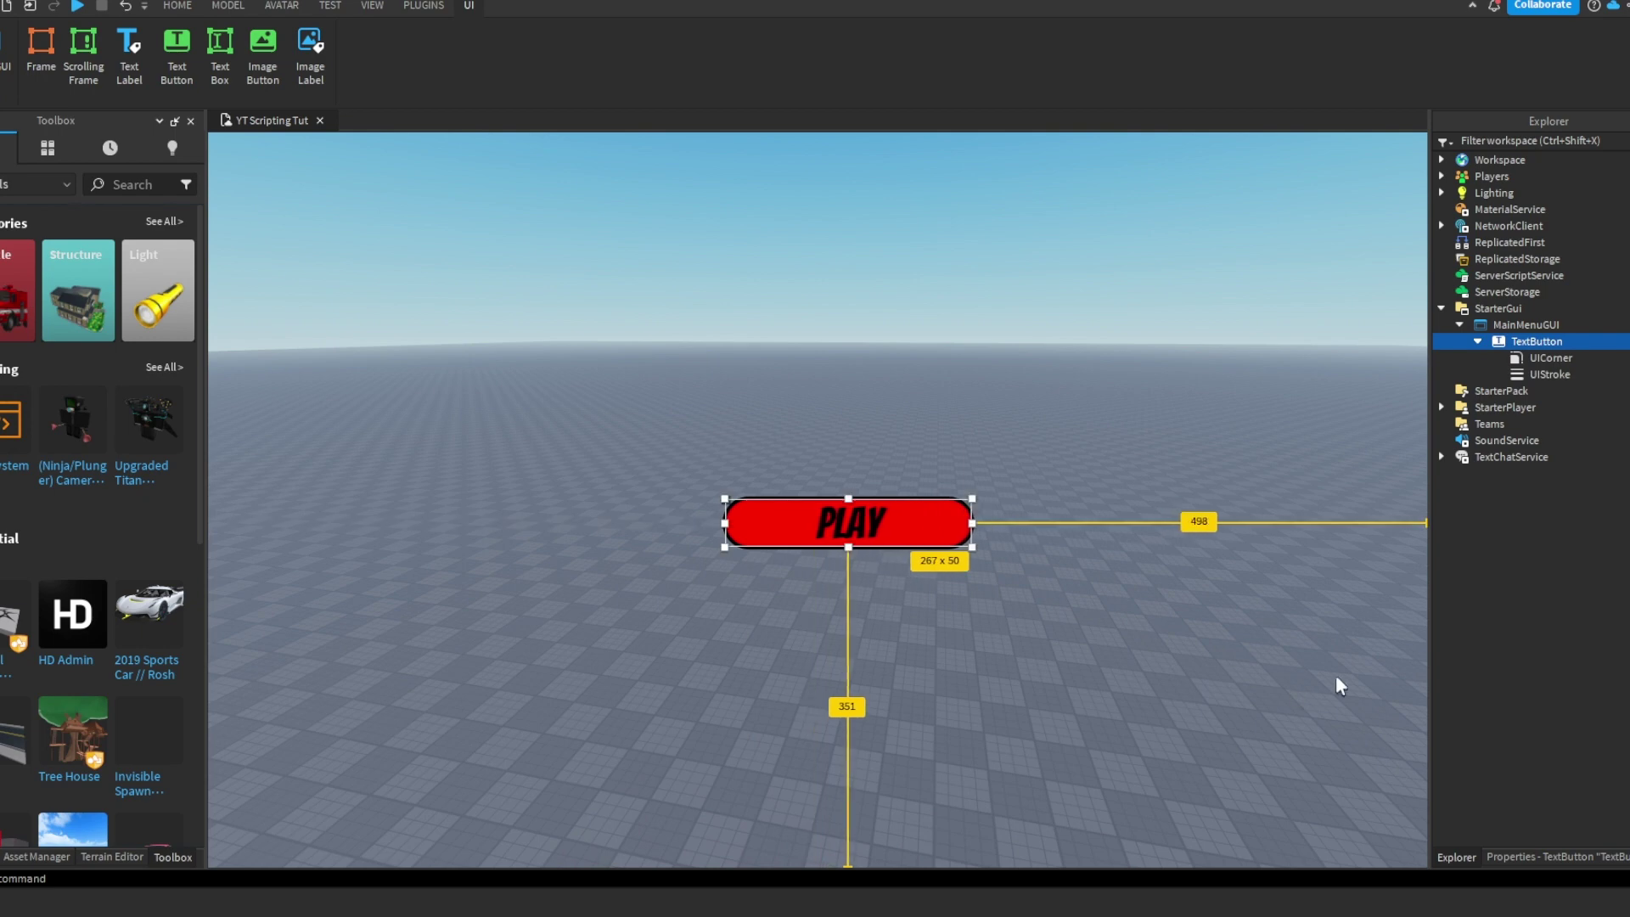
left_click(1541, 358)
left_click(1567, 856)
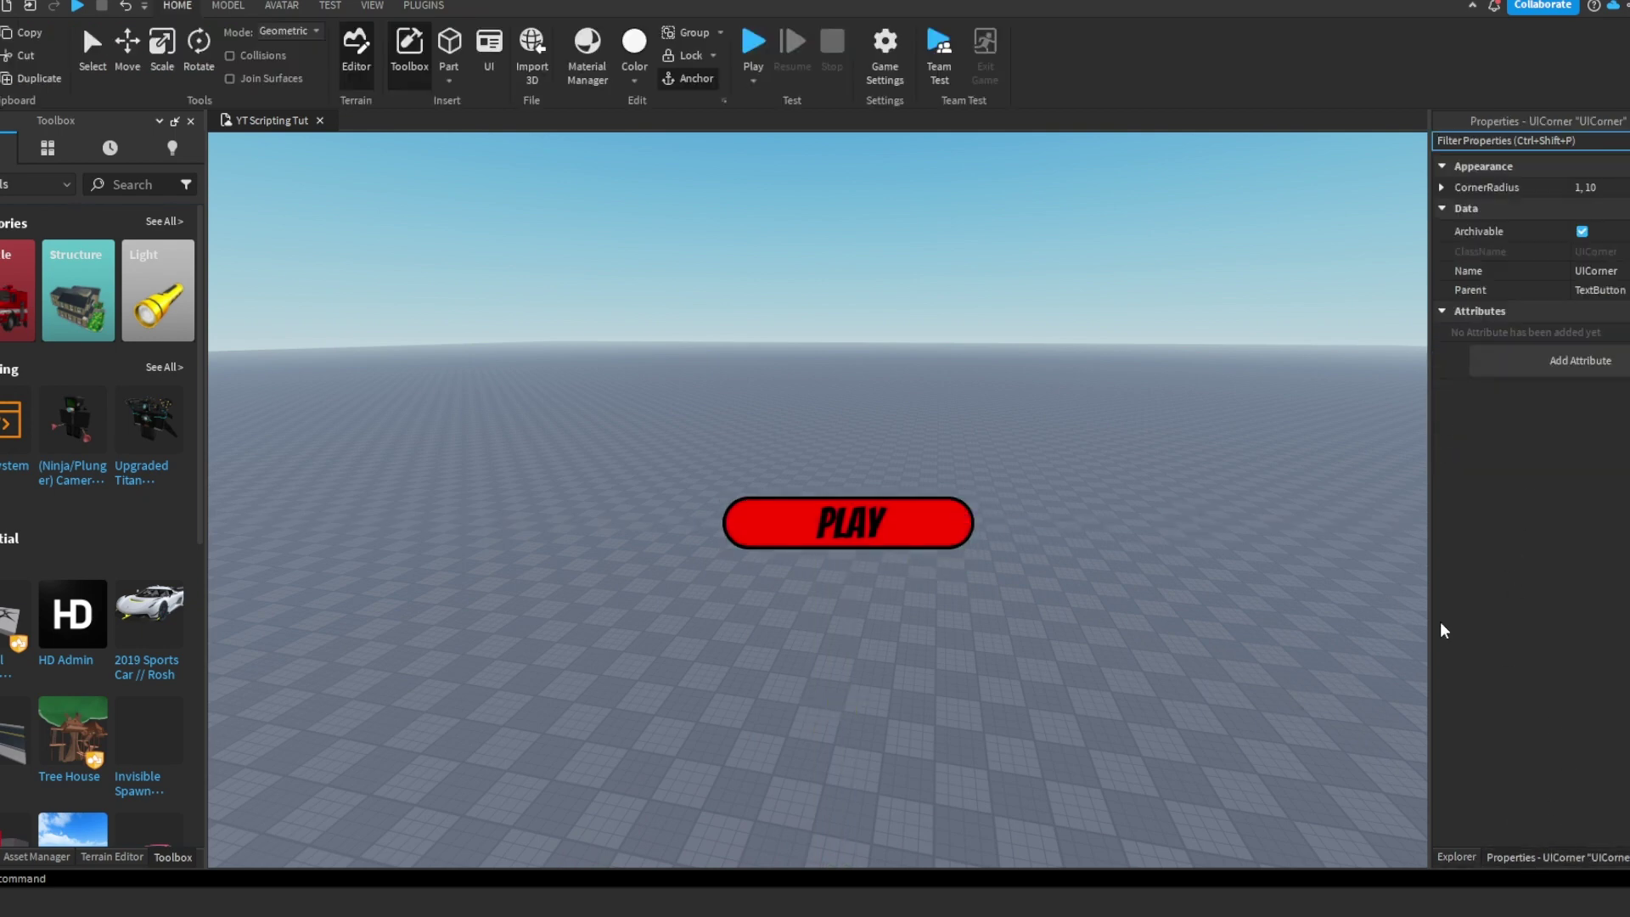
- Add a UIGradient object inside the Play TextButton and open its properties
left_click(1457, 856)
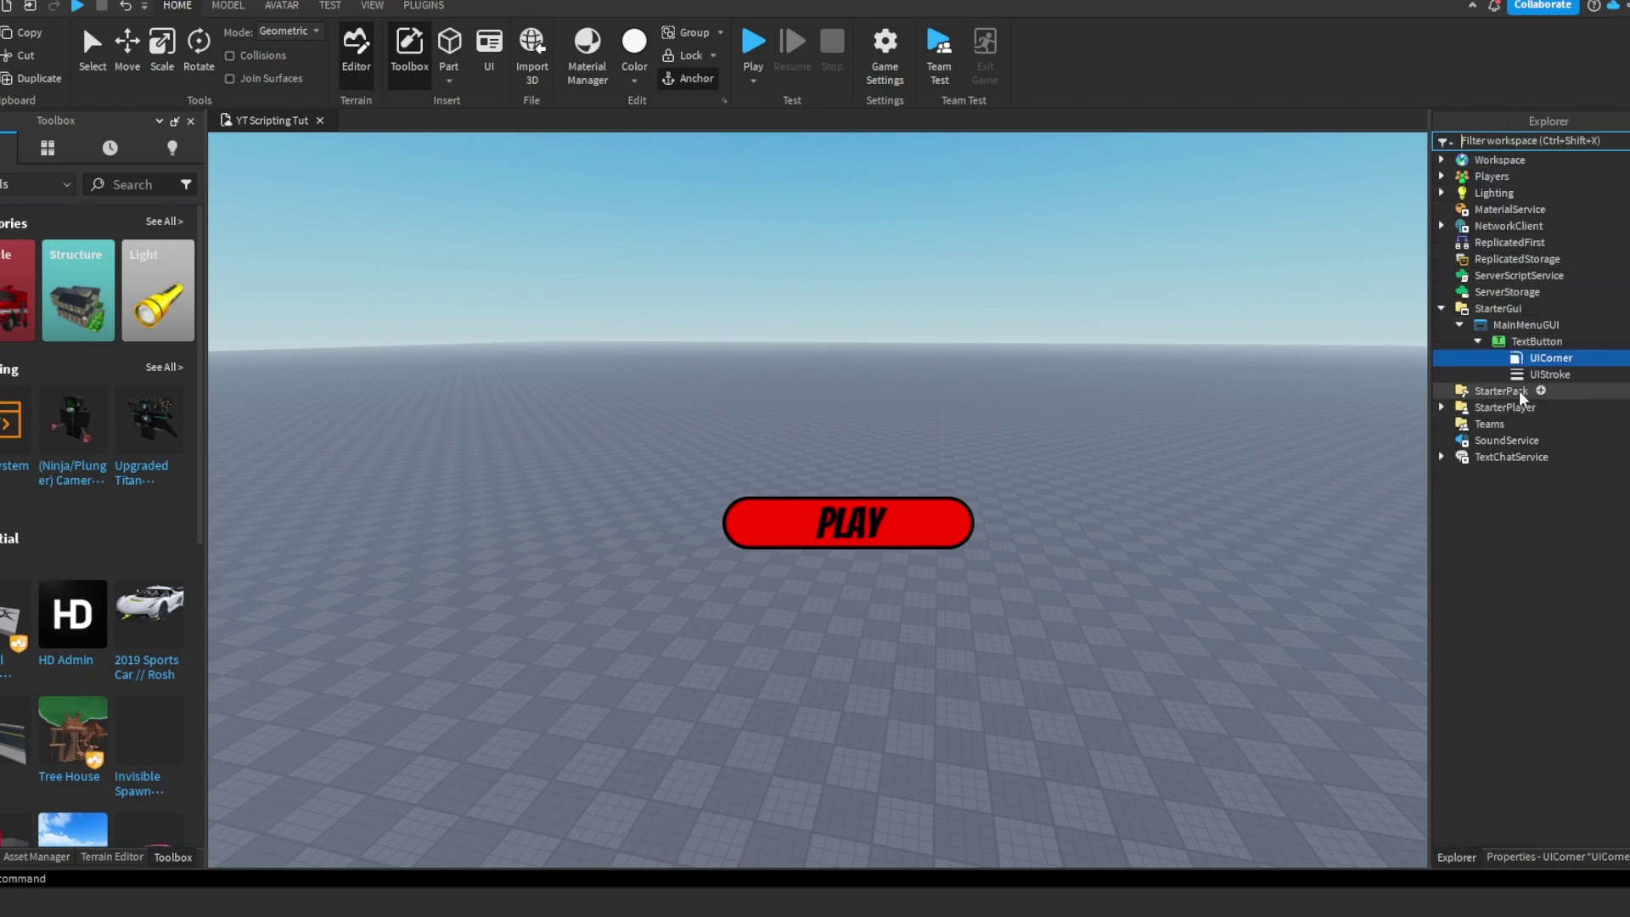
left_click(1571, 340)
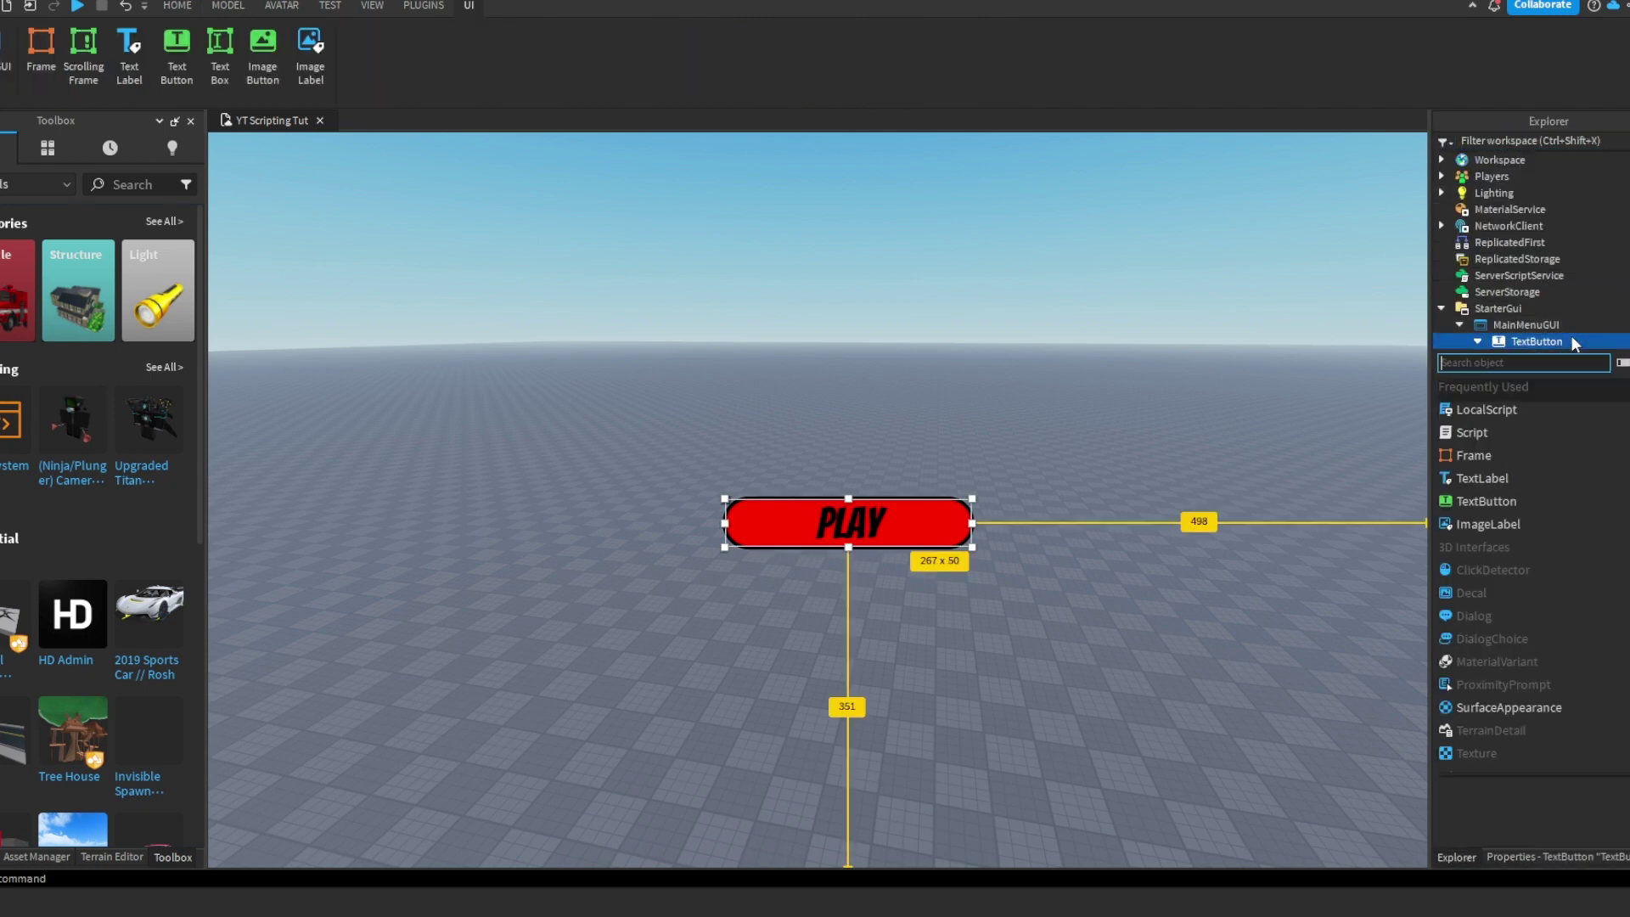
type("ui")
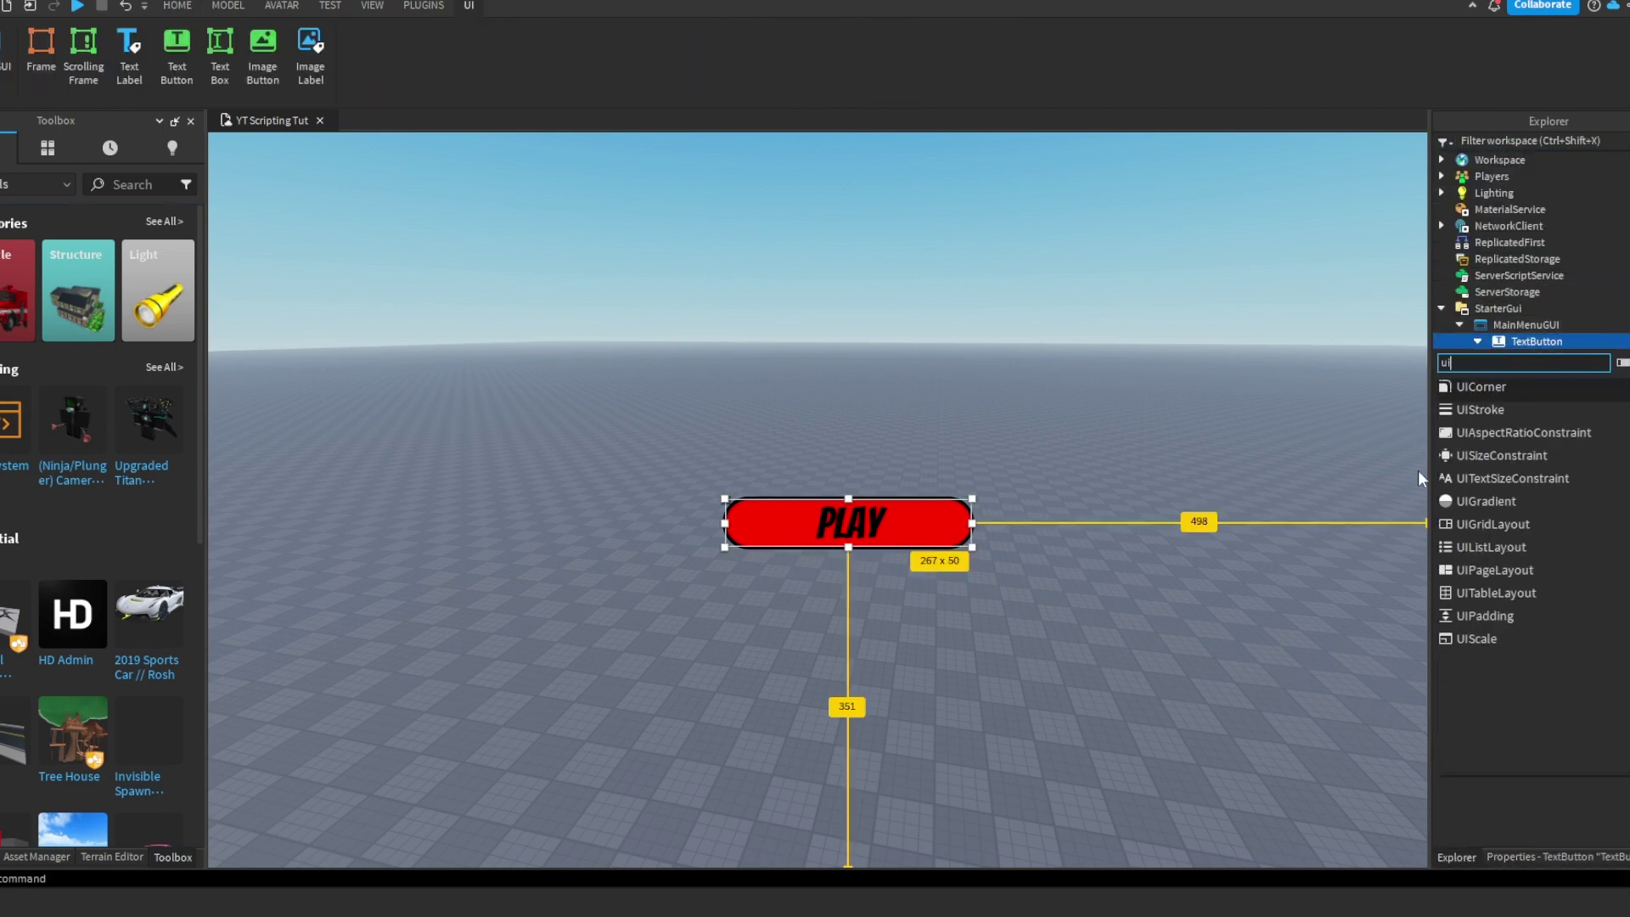
left_click(1465, 502)
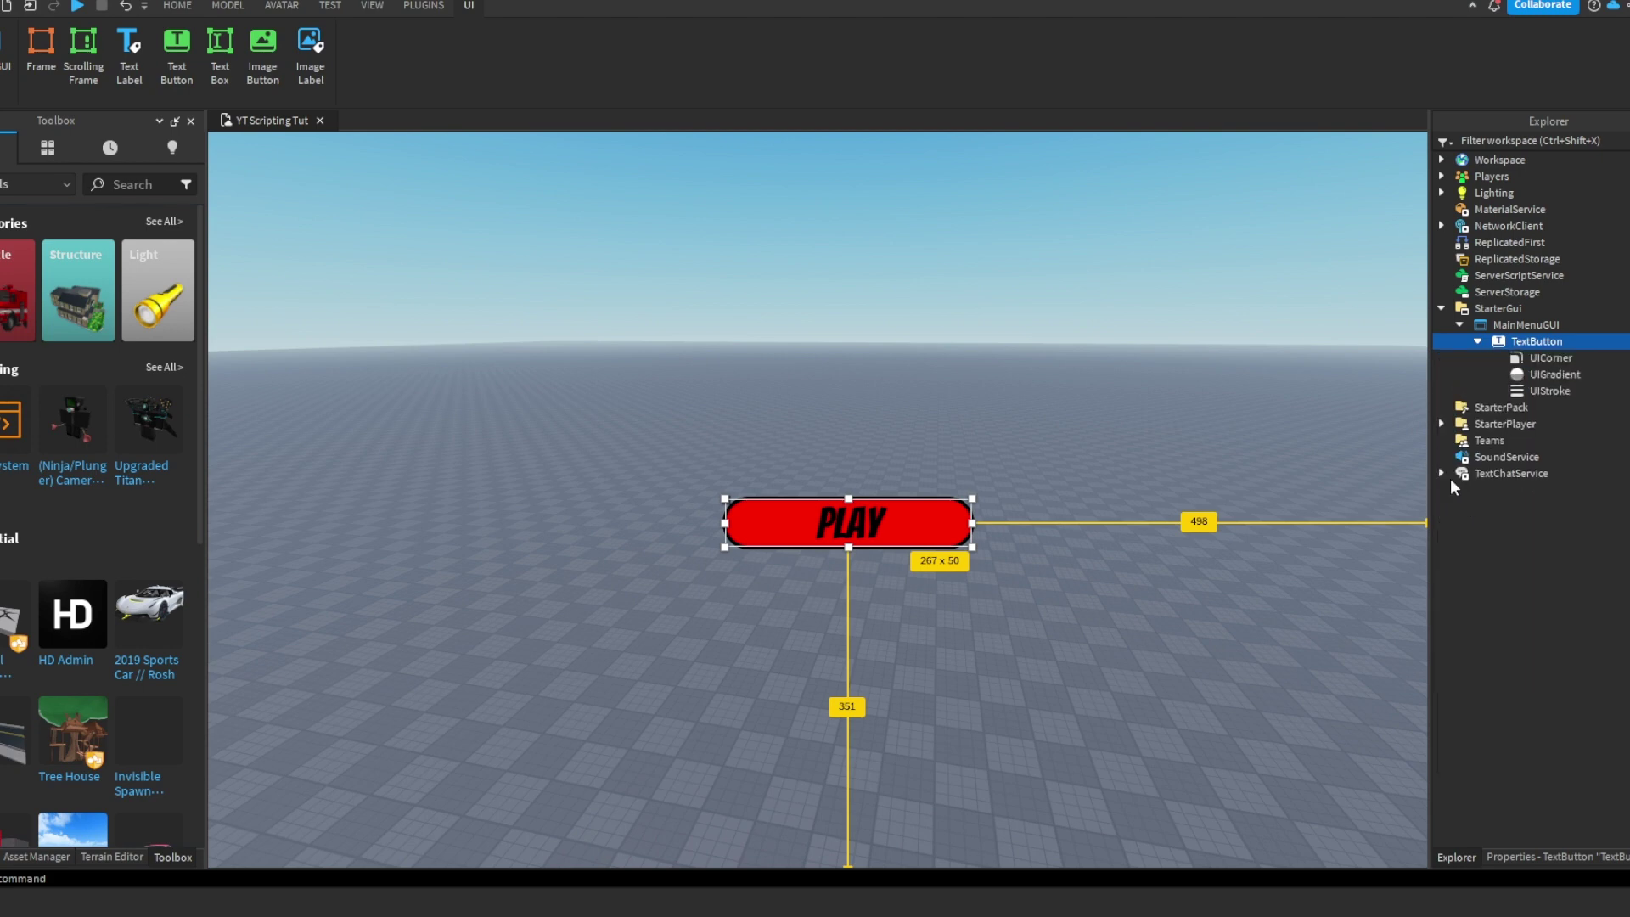
left_click(1555, 373)
left_click(1603, 858)
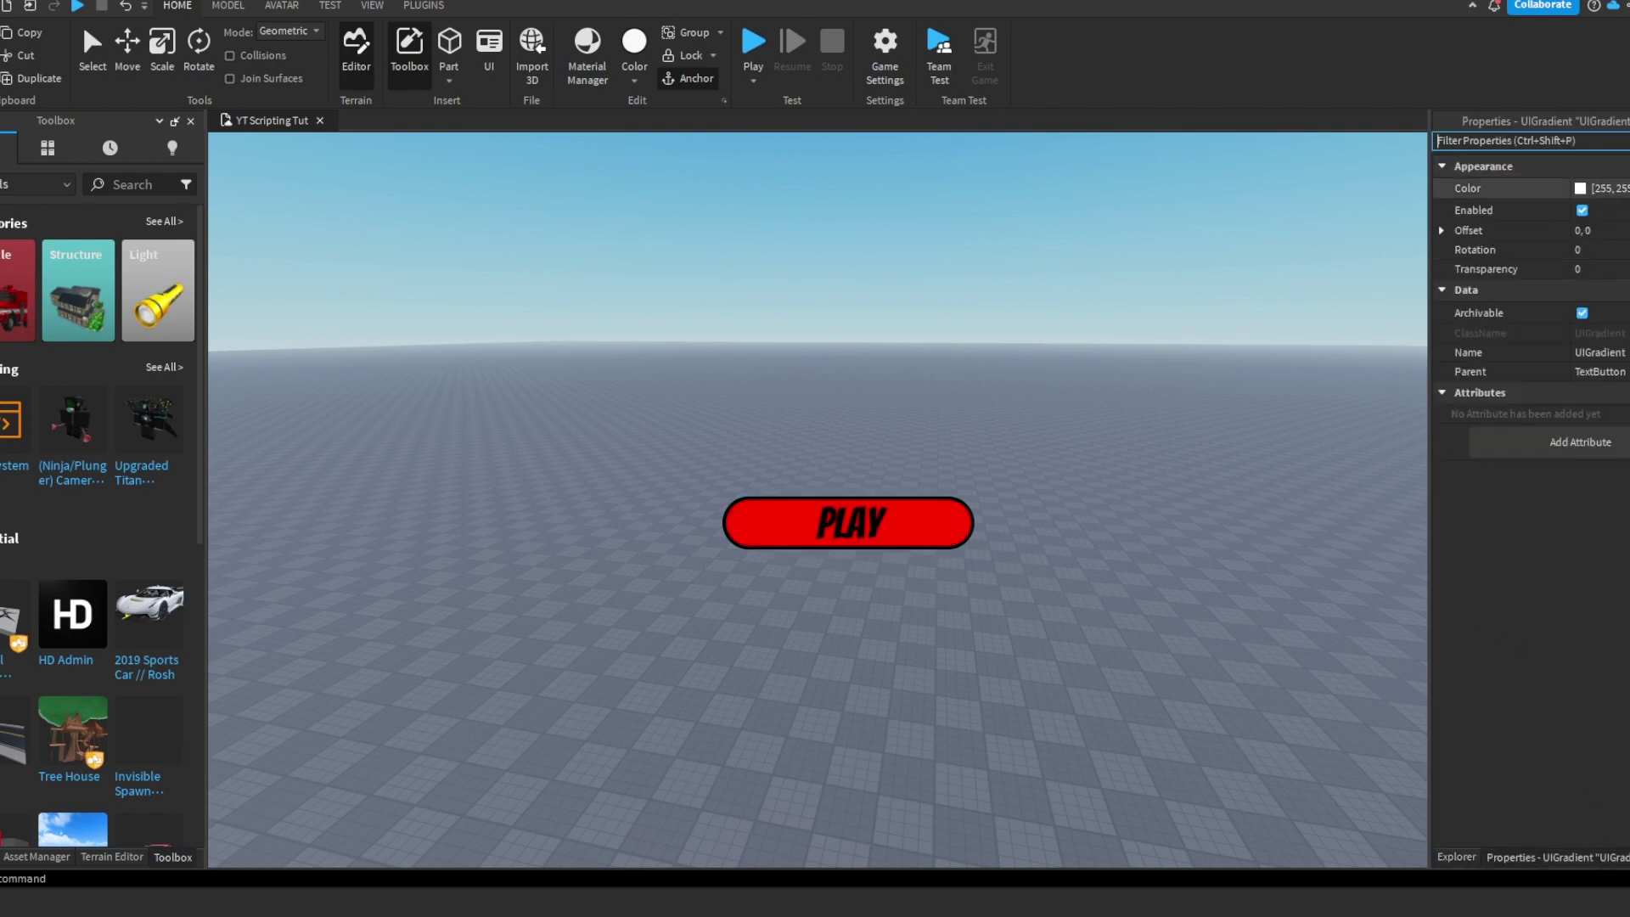
- Set the UIGradient's Color to bright red 255, 39, 39 (#ff2727)
left_click(1467, 188)
left_click(1617, 188)
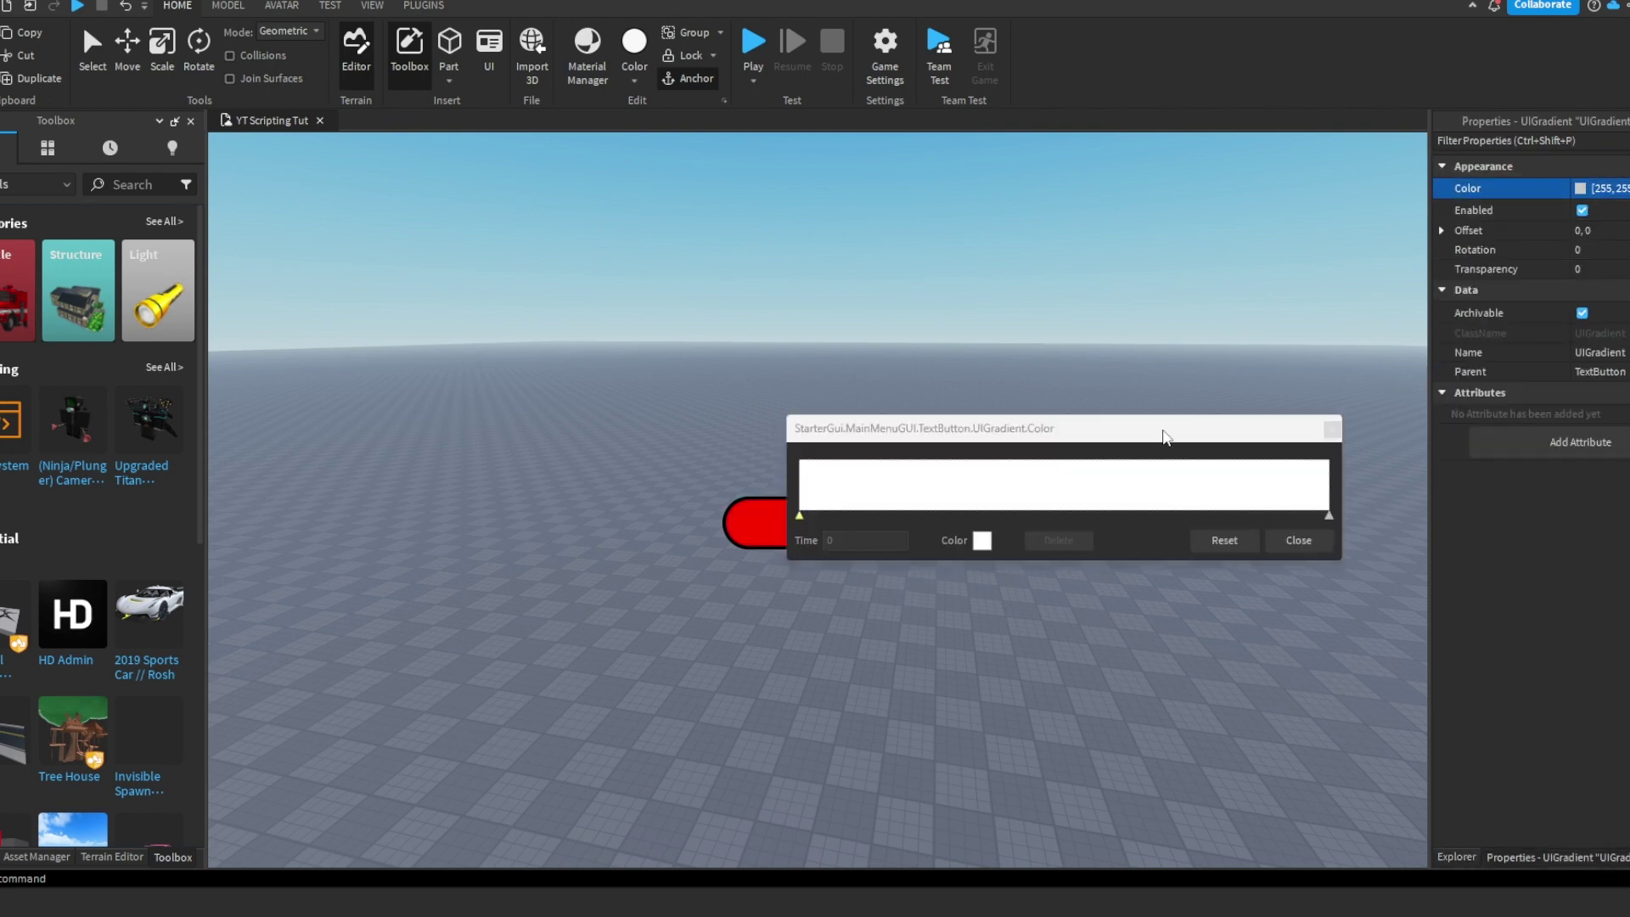
left_click(1332, 429)
left_click(1581, 189)
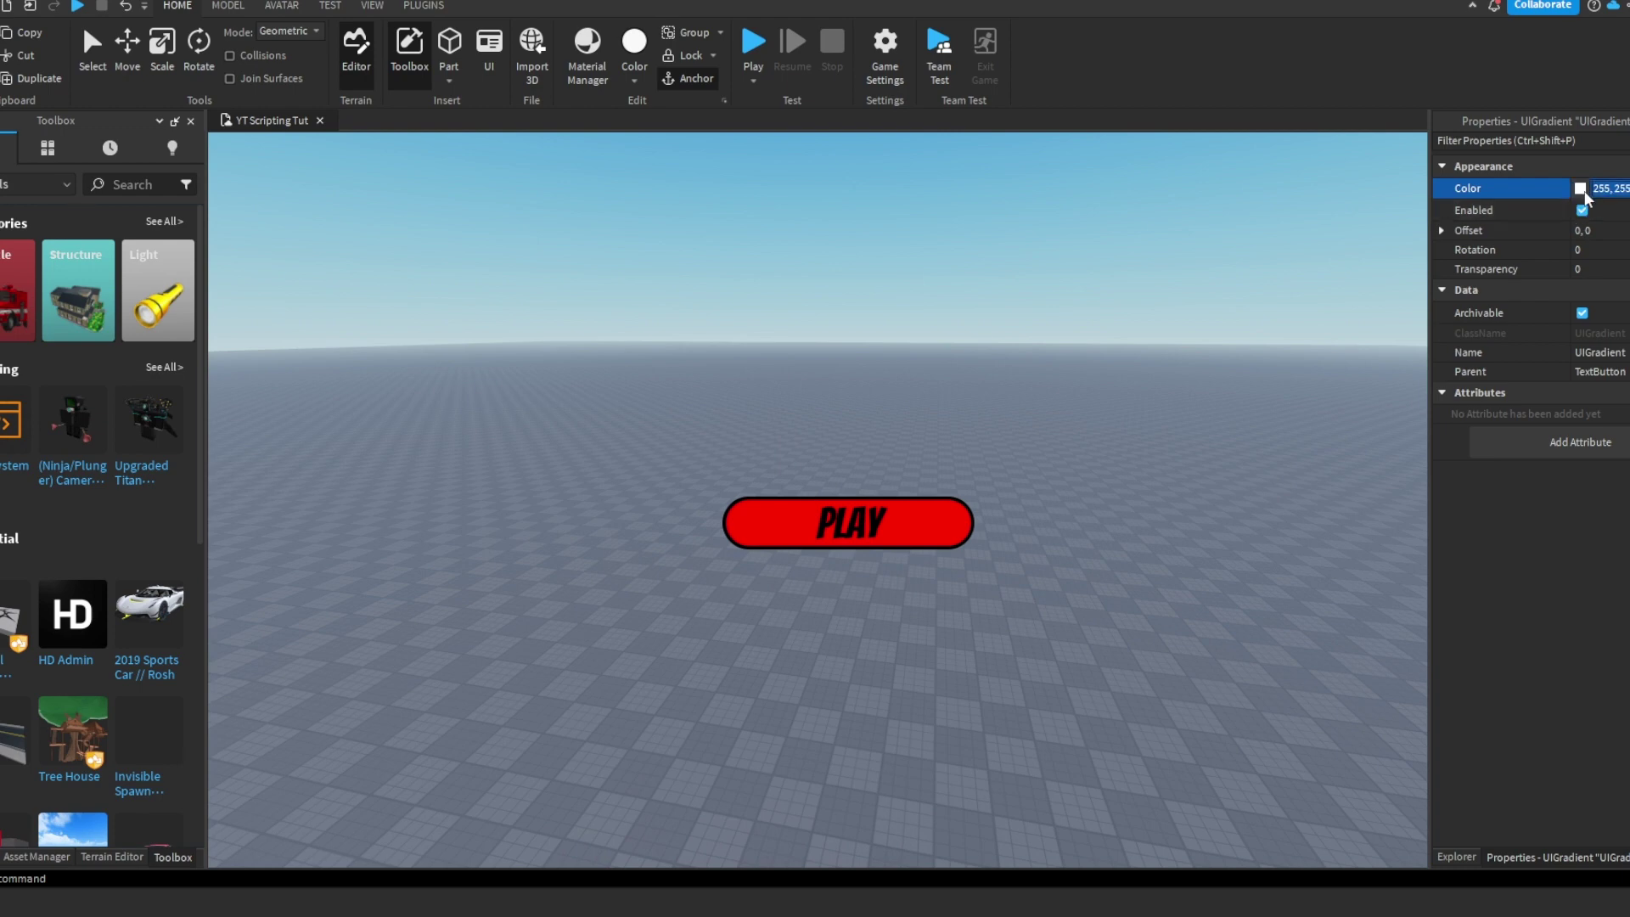
left_click_drag(1015, 249, 1597, 252)
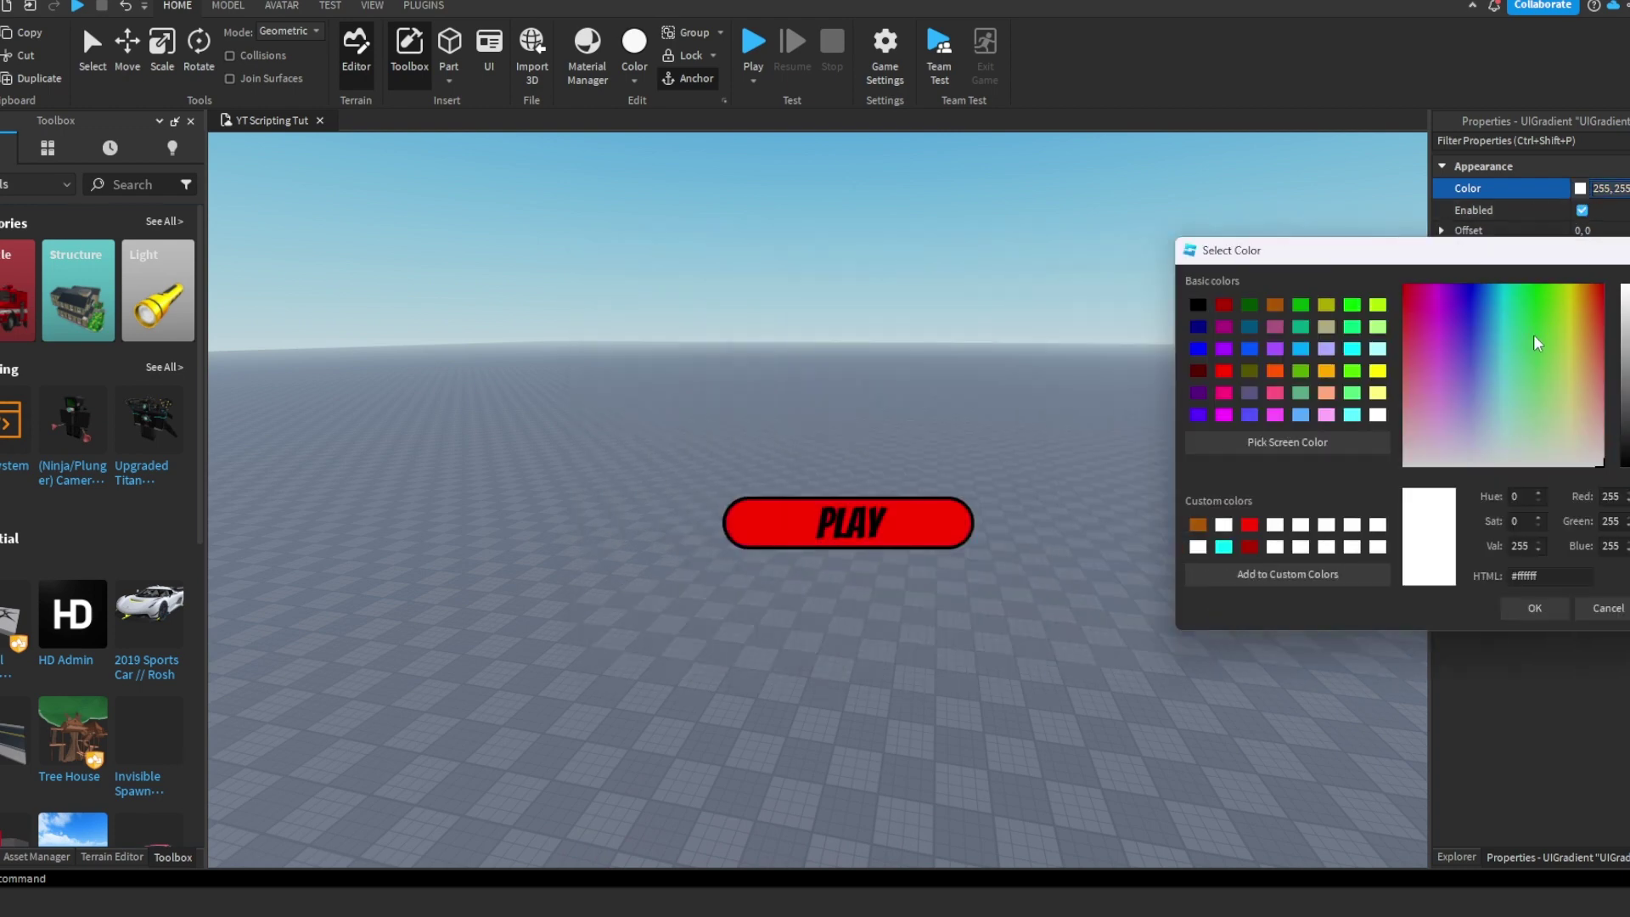
left_click_drag(1533, 334, 1624, 361)
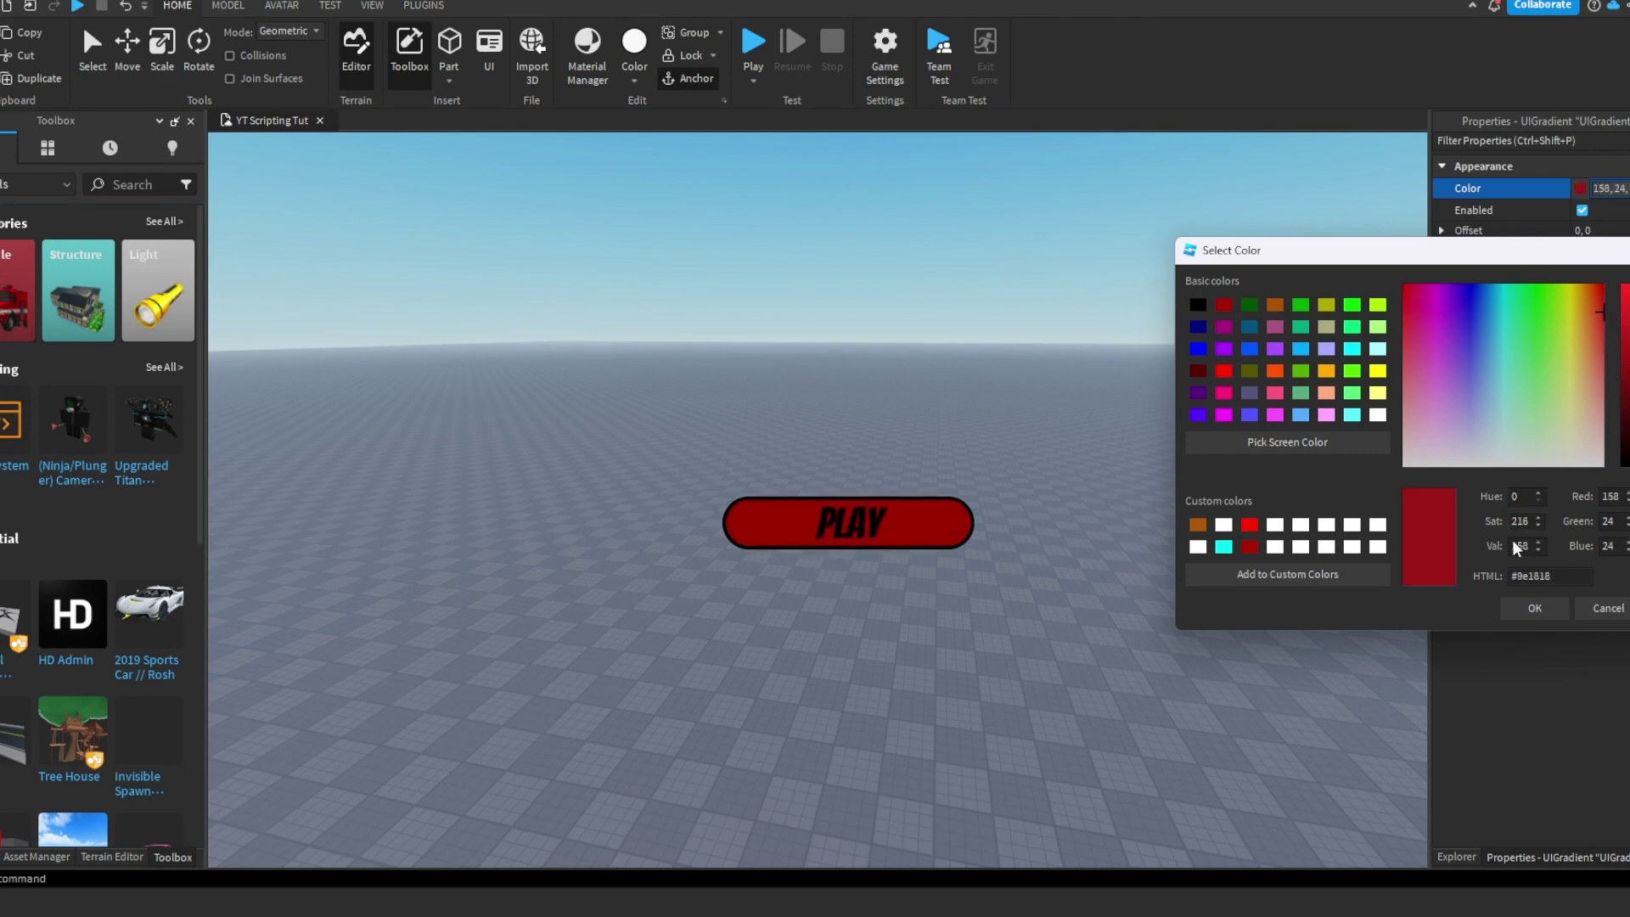
type("255")
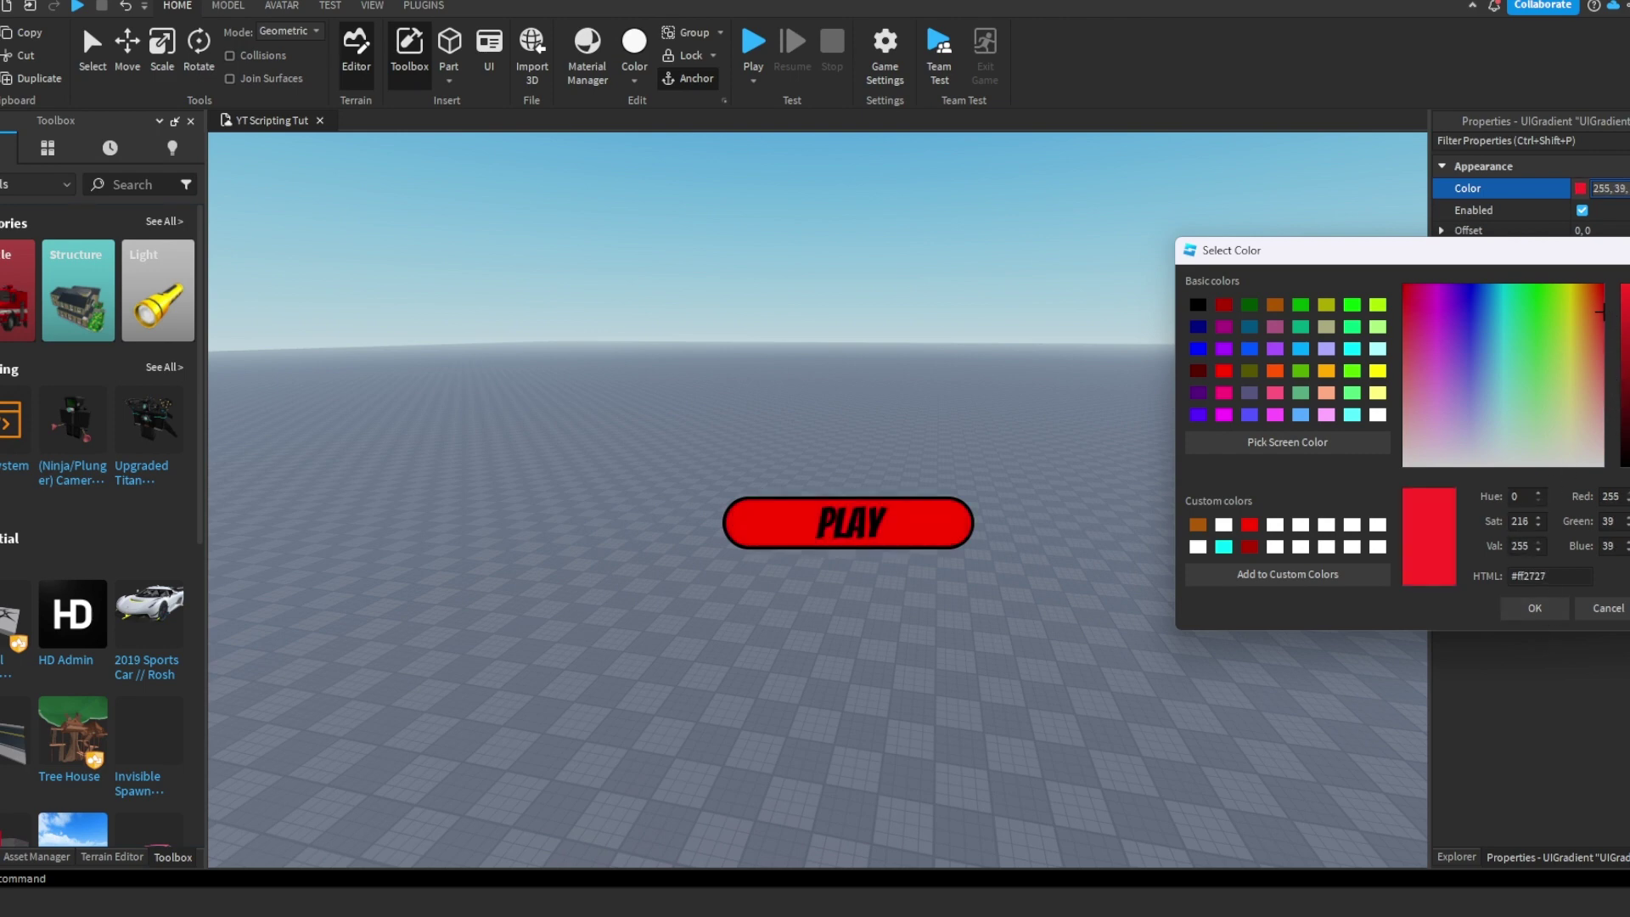
left_click(1535, 608)
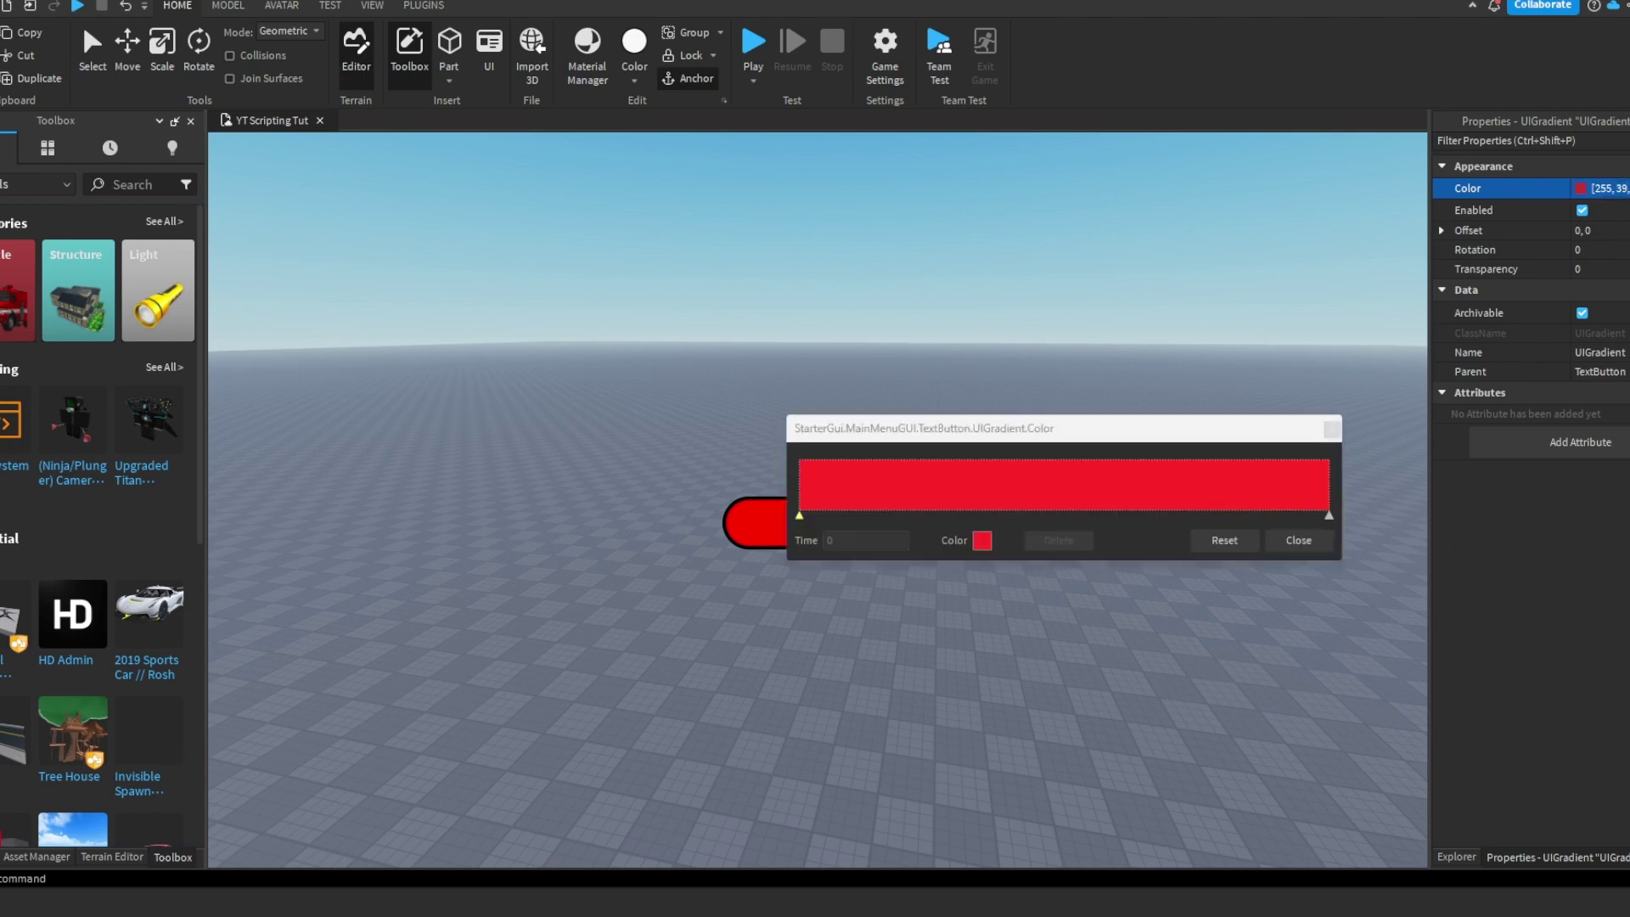
left_click(1332, 428)
- Darken the starting keypoint of the UIGradient's color sequence to RGB 118, 18, 18
left_click(1605, 187)
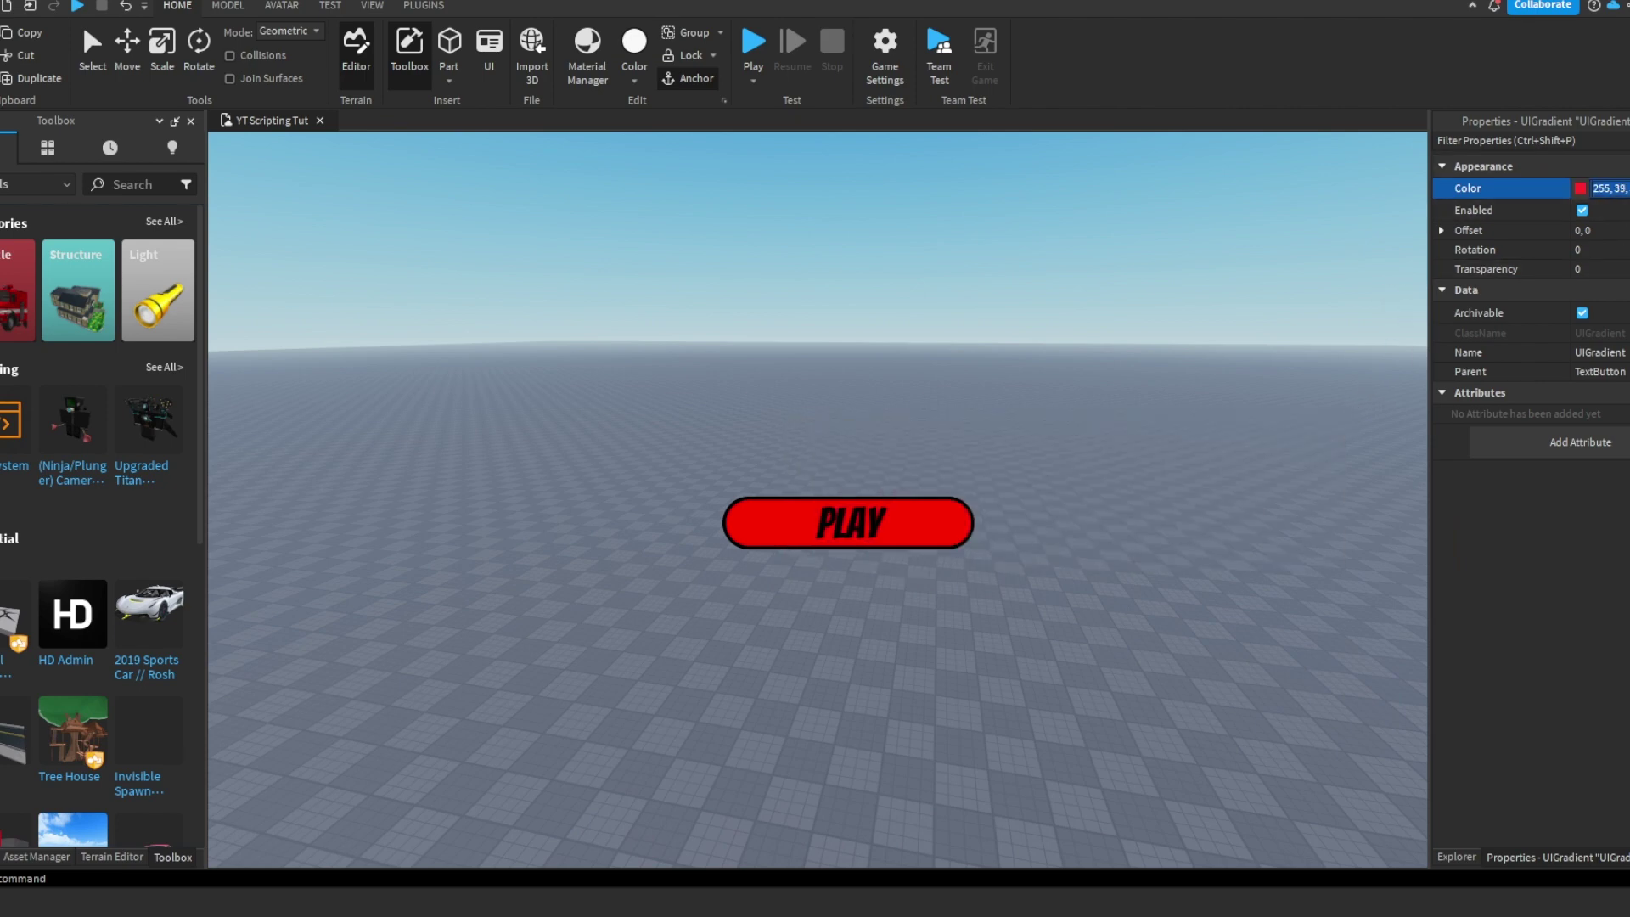
left_click(1623, 188)
left_click(983, 543)
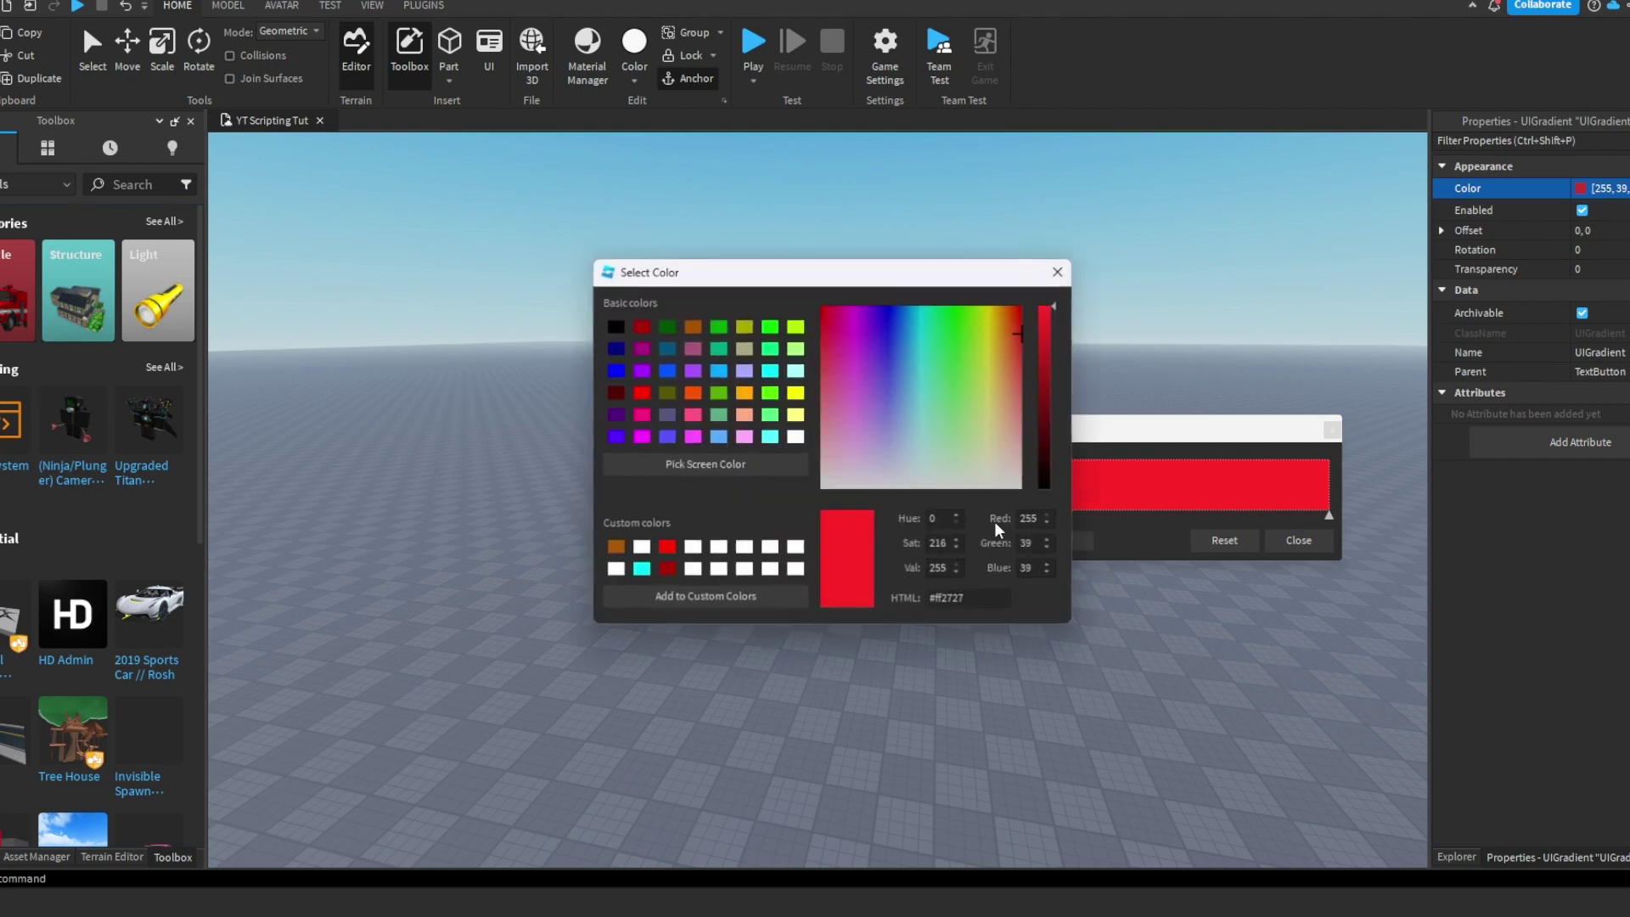
left_click_drag(1045, 335, 1045, 405)
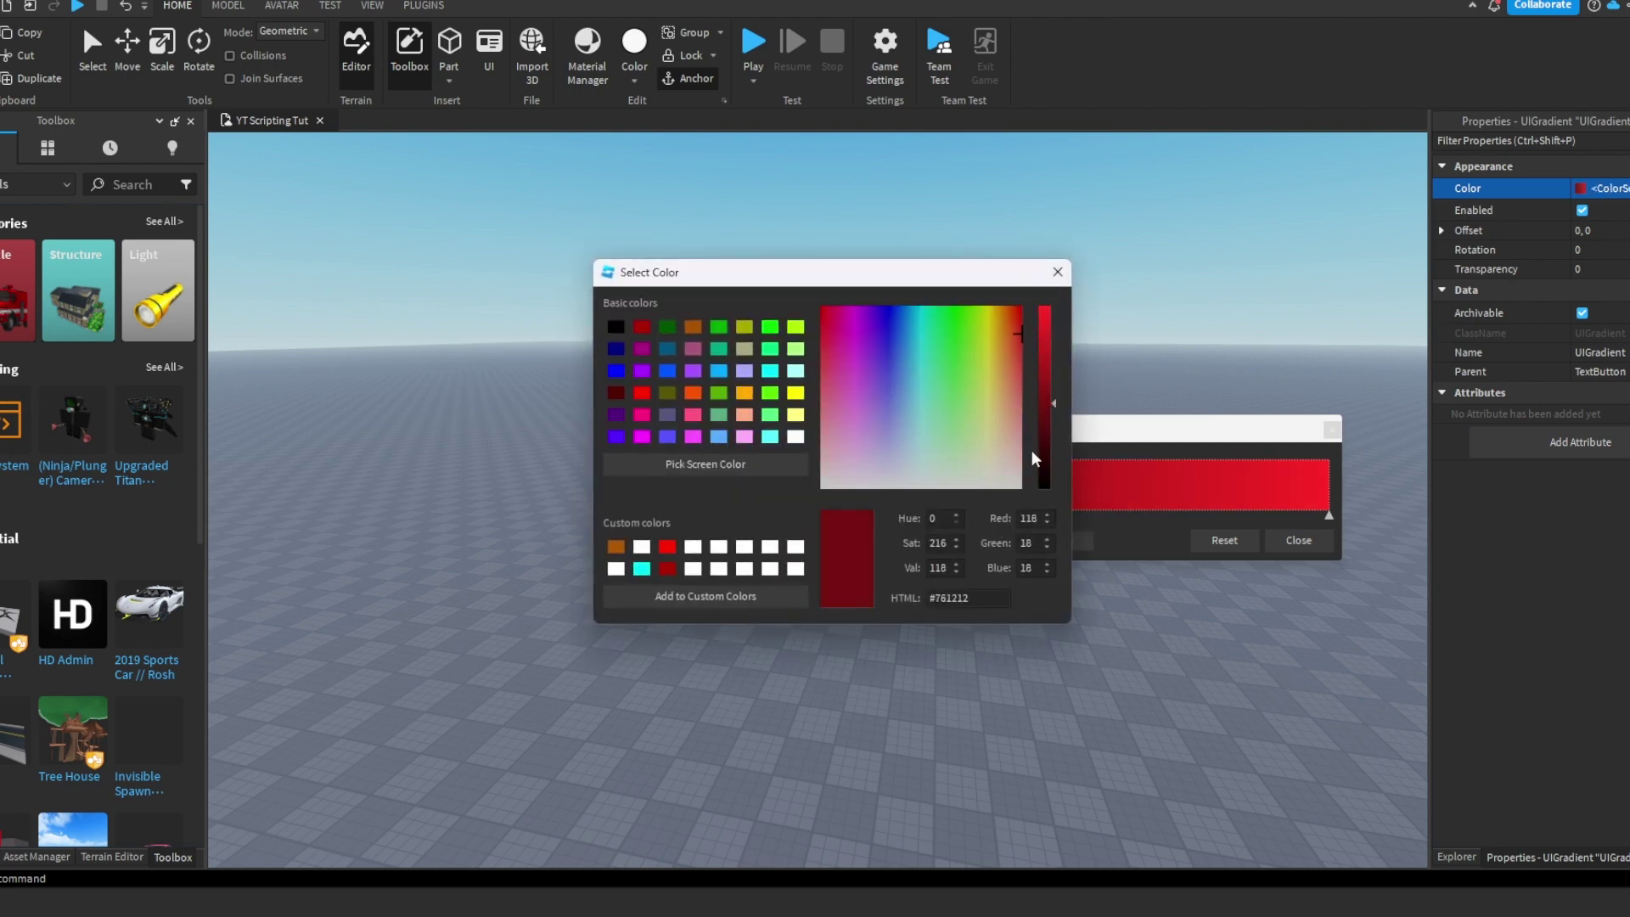
left_click(1057, 273)
- Add a middle keypoint to the gradient's color sequence and reposition it to adjust the blend from dark to bright red
left_click_drag(1160, 434, 1430, 332)
left_click(1332, 378)
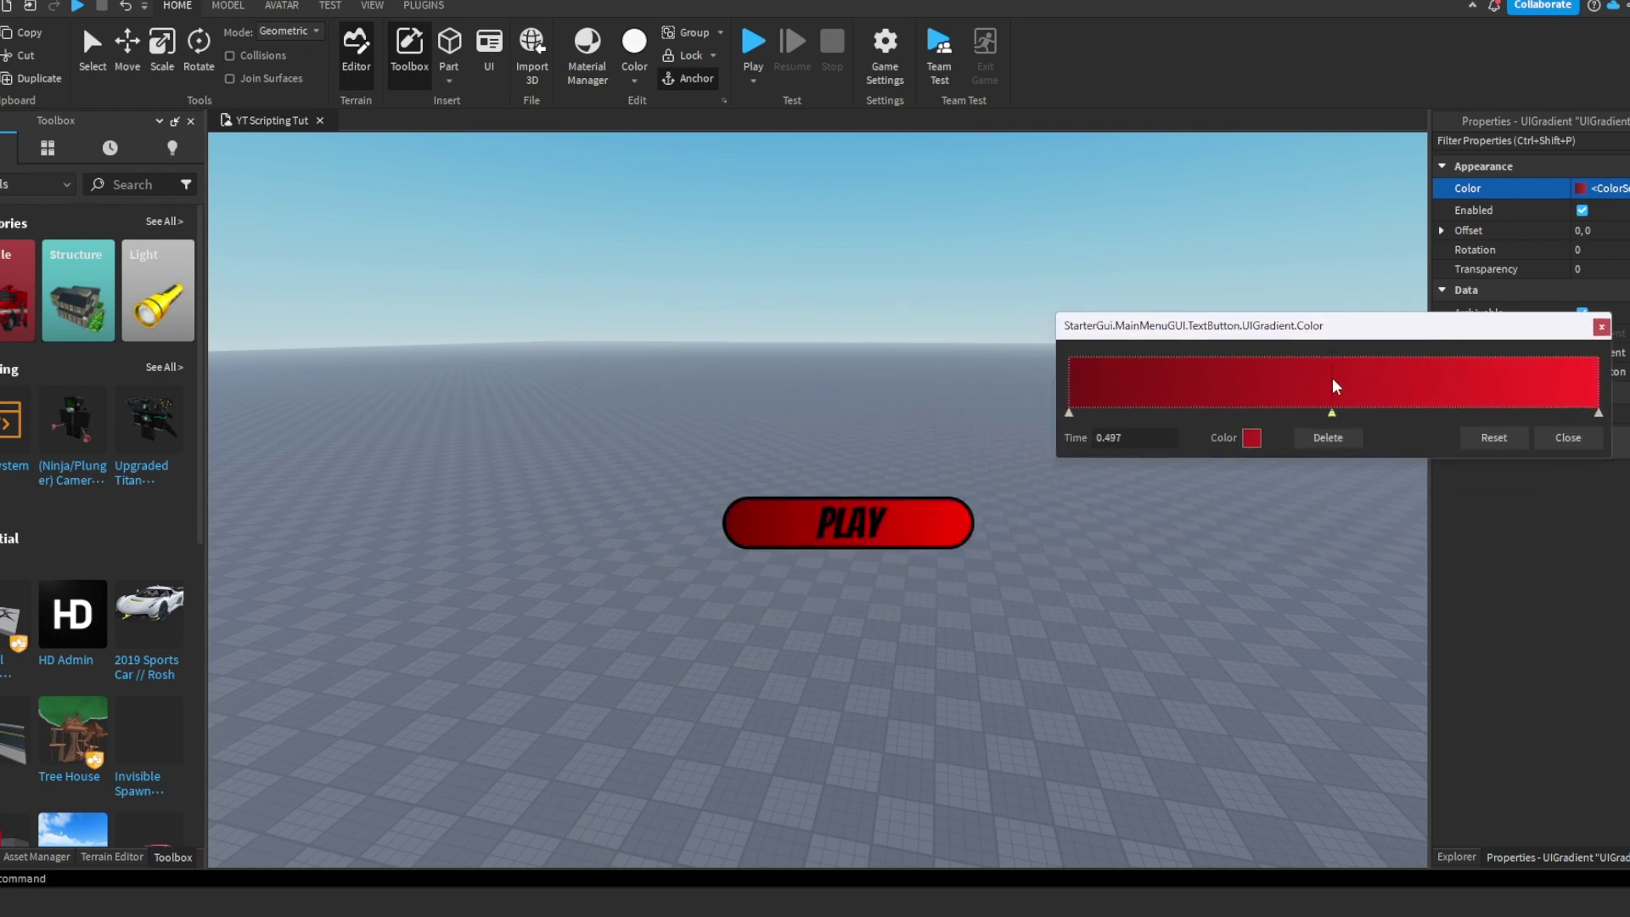
mouse_move(1332, 379)
left_mouse_down()
mouse_move(1153, 378)
mouse_move(1220, 384)
left_mouse_up()
left_click_drag(1349, 368, 1451, 367)
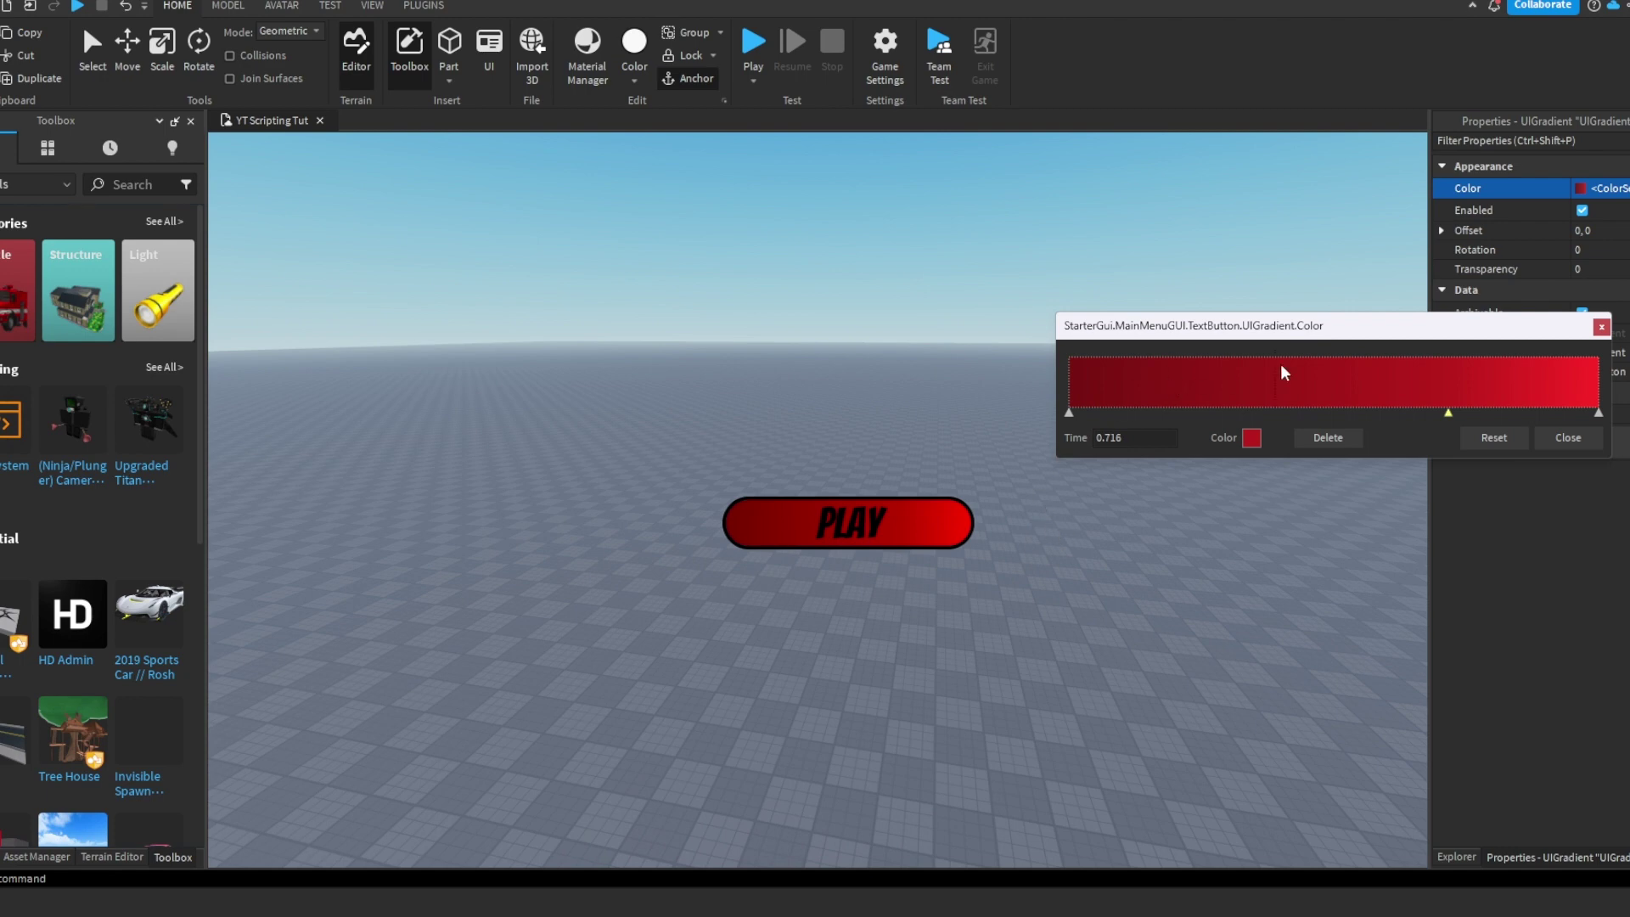
left_click_drag(1311, 386, 1382, 431)
left_click(1601, 327)
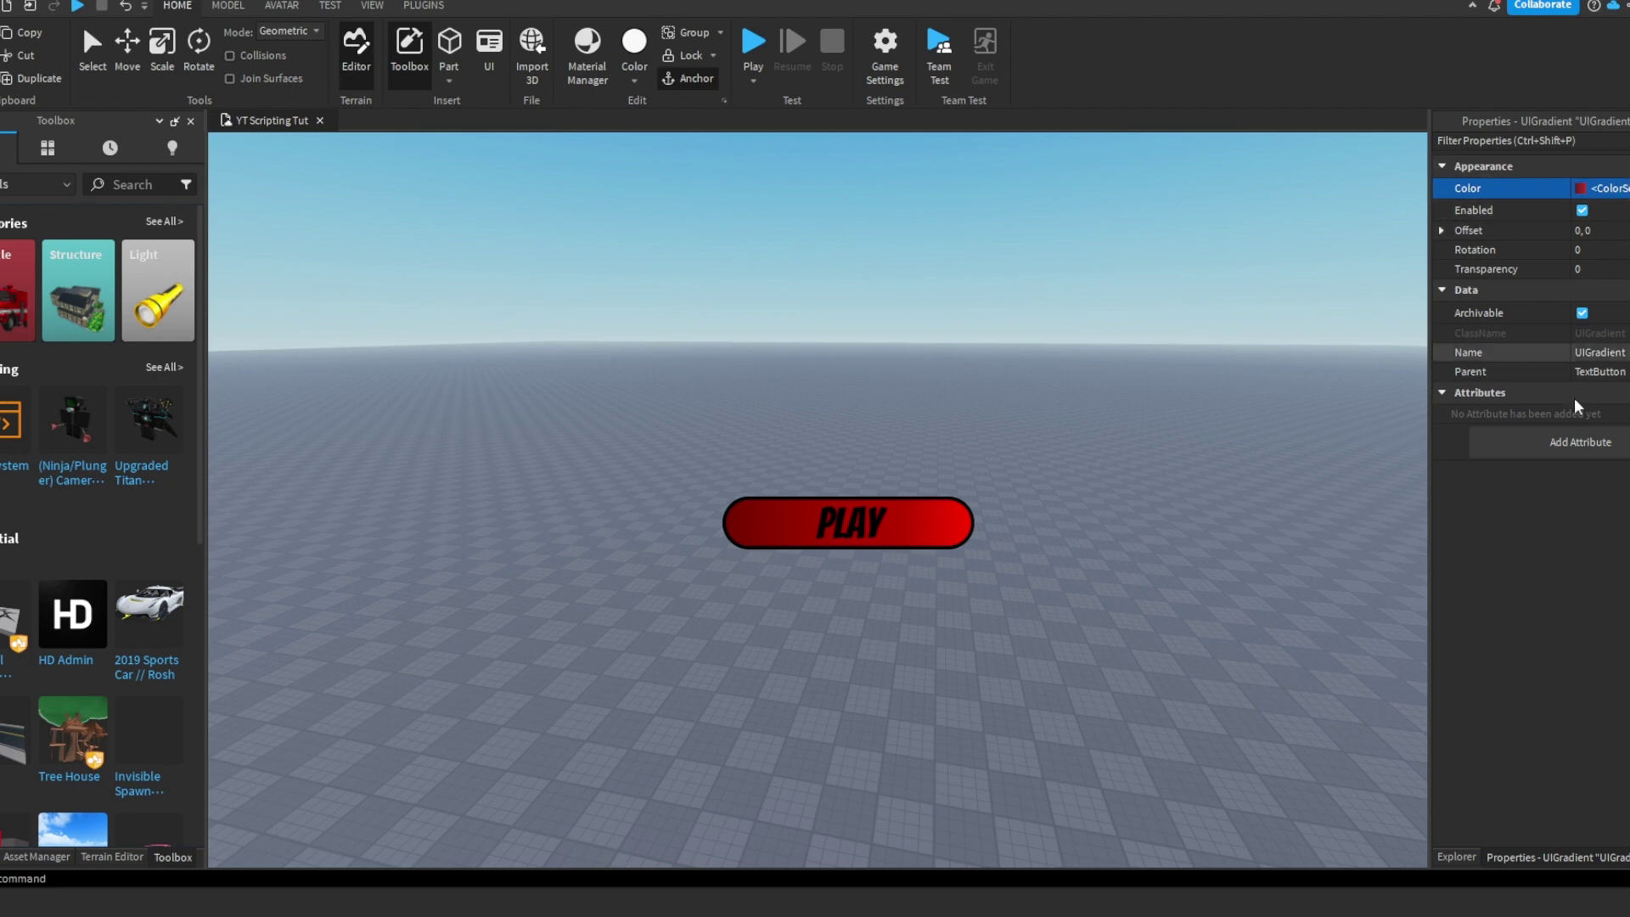
- Add a UIListLayout object inside the Play TextButton
left_click(1443, 859)
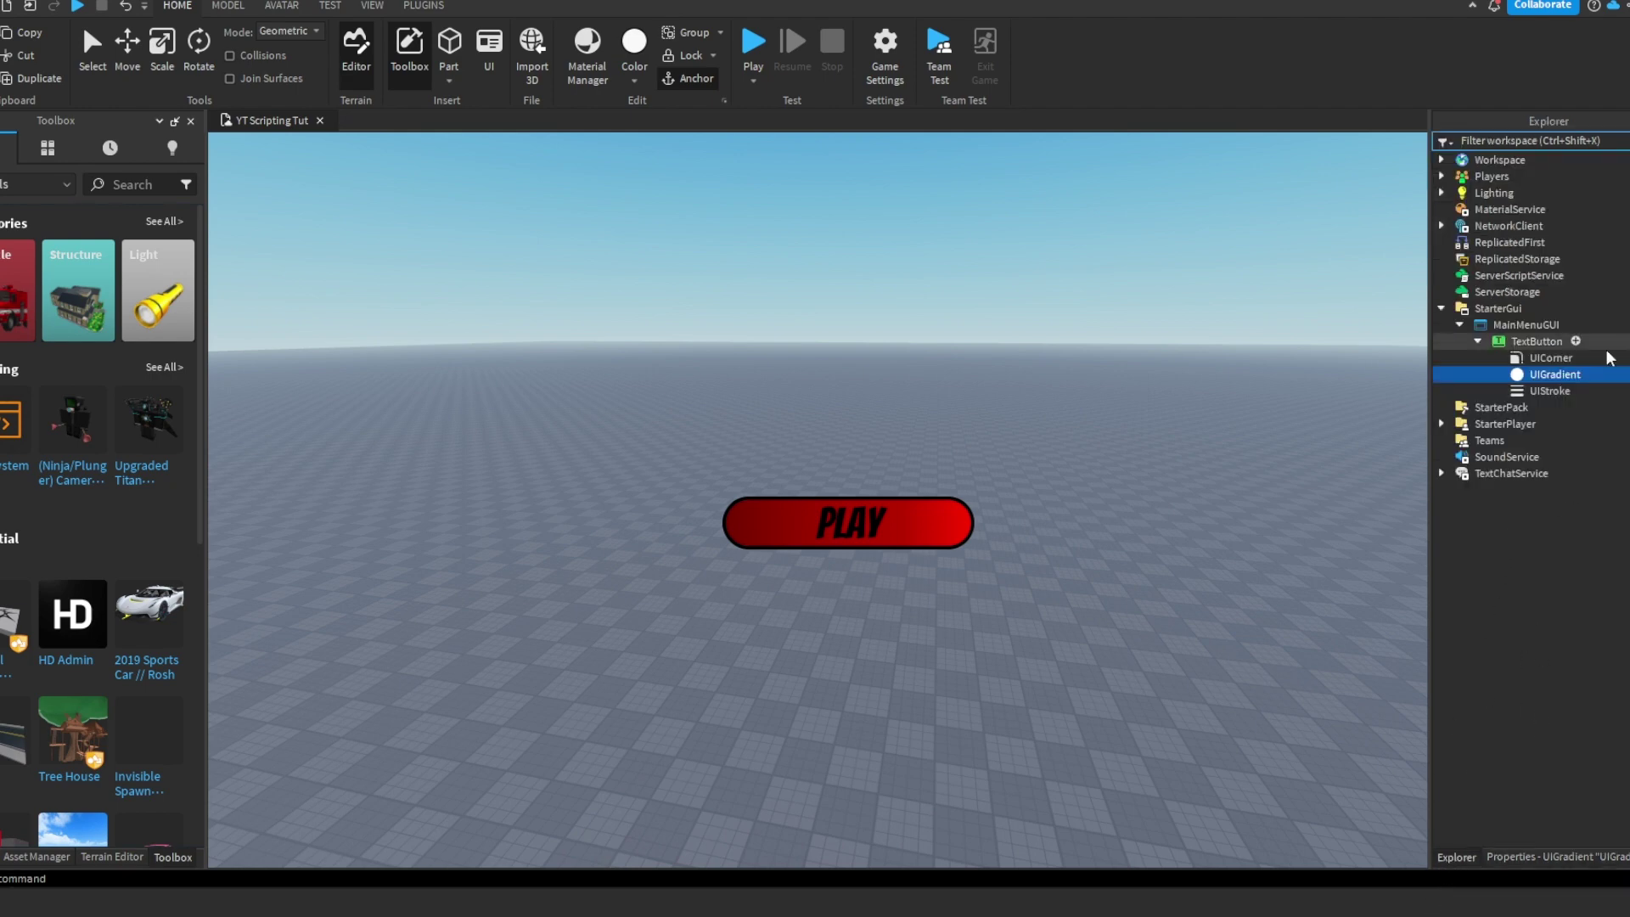
left_click(1576, 341)
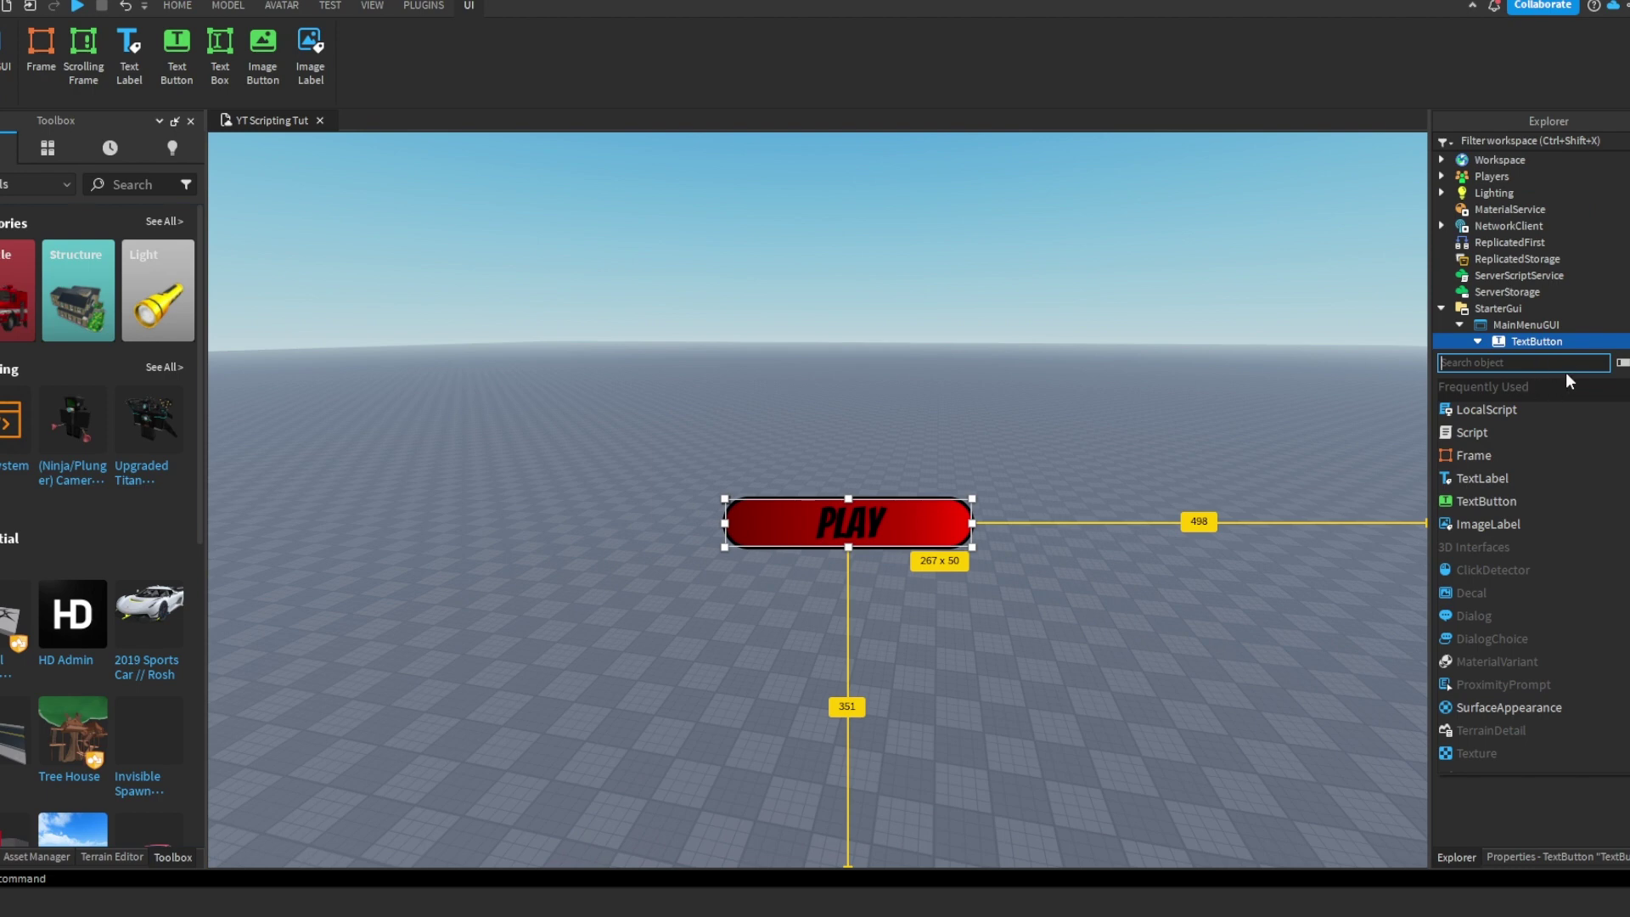
type("ui")
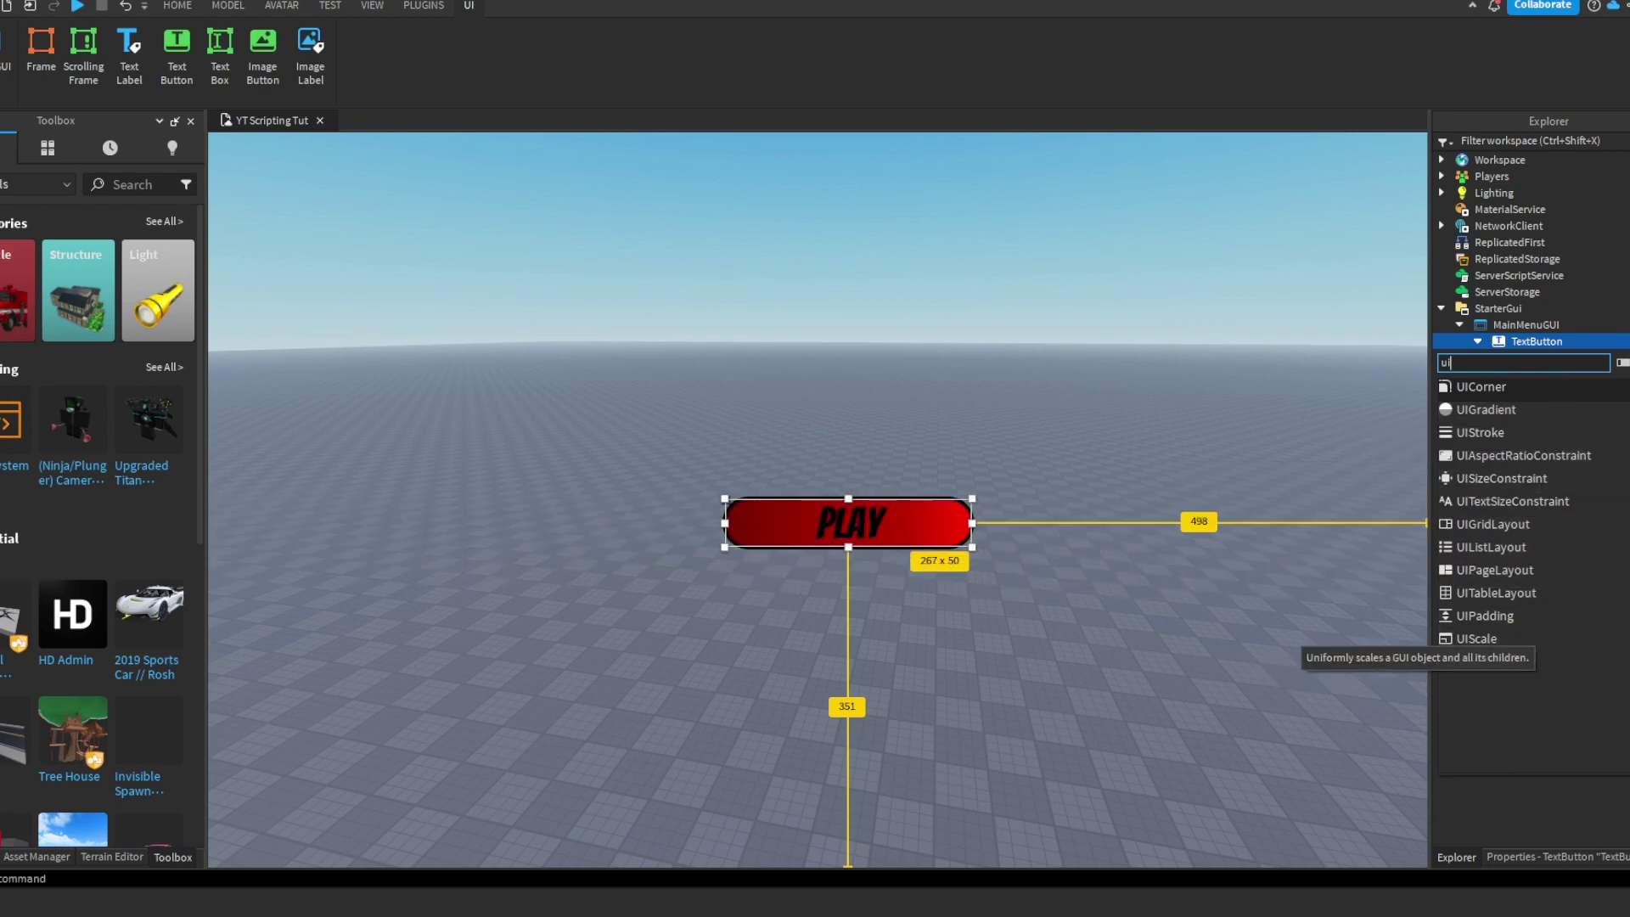
left_click(1554, 549)
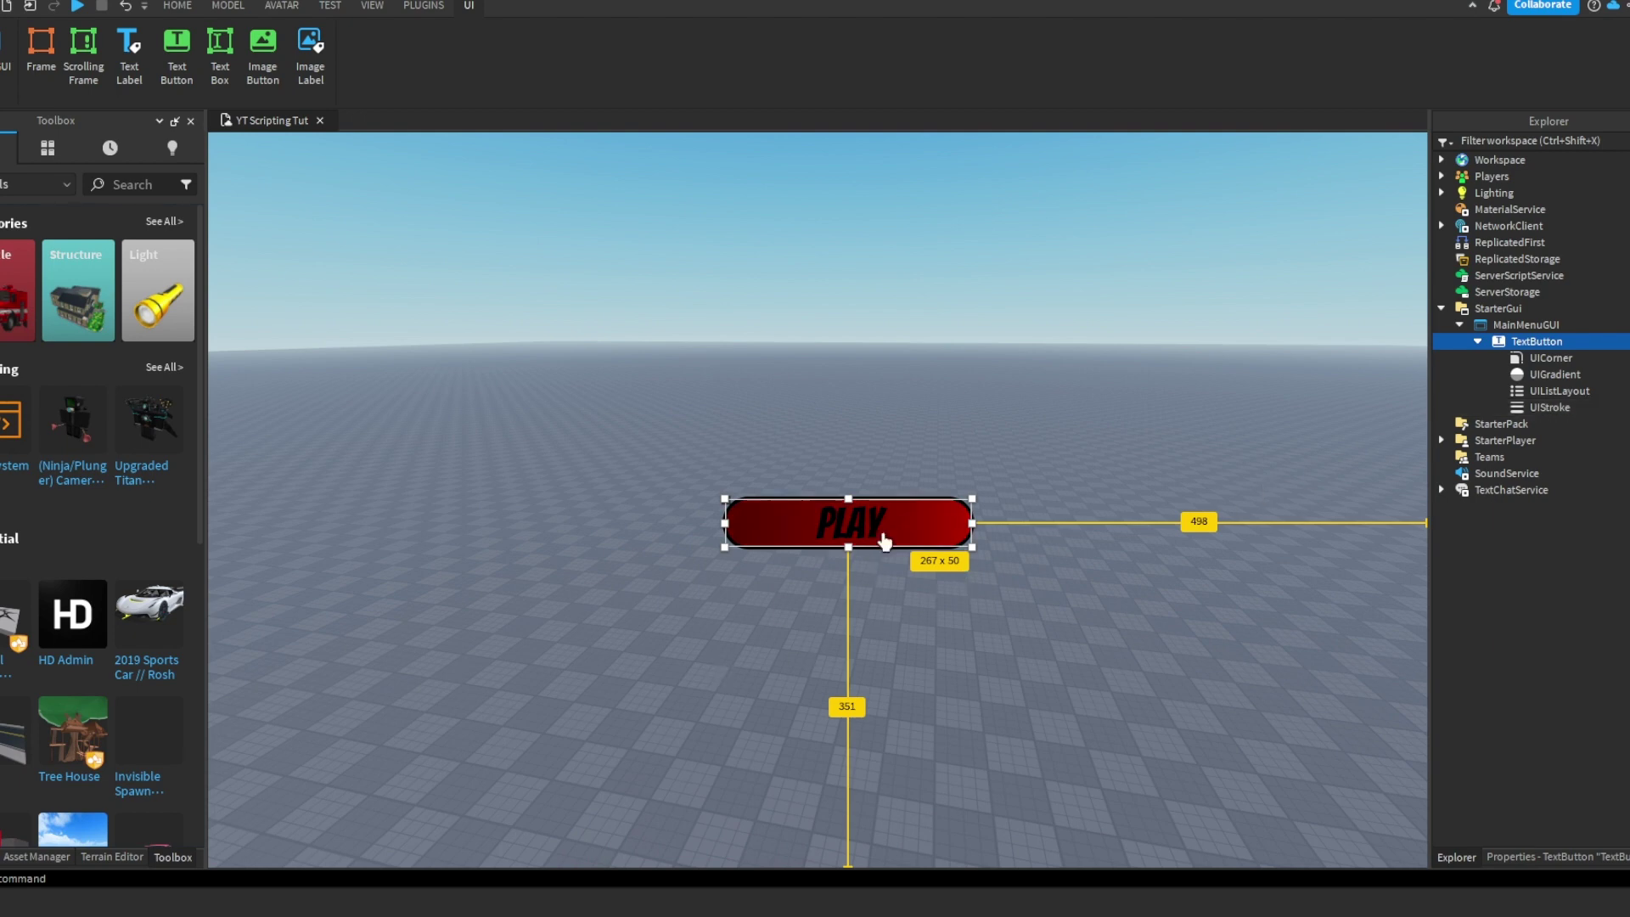
- Duplicate the Play button, place the copy just below the original, and open the UIListLayout's properties
key("ctrl+d")
left_click_drag(889, 515, 910, 590)
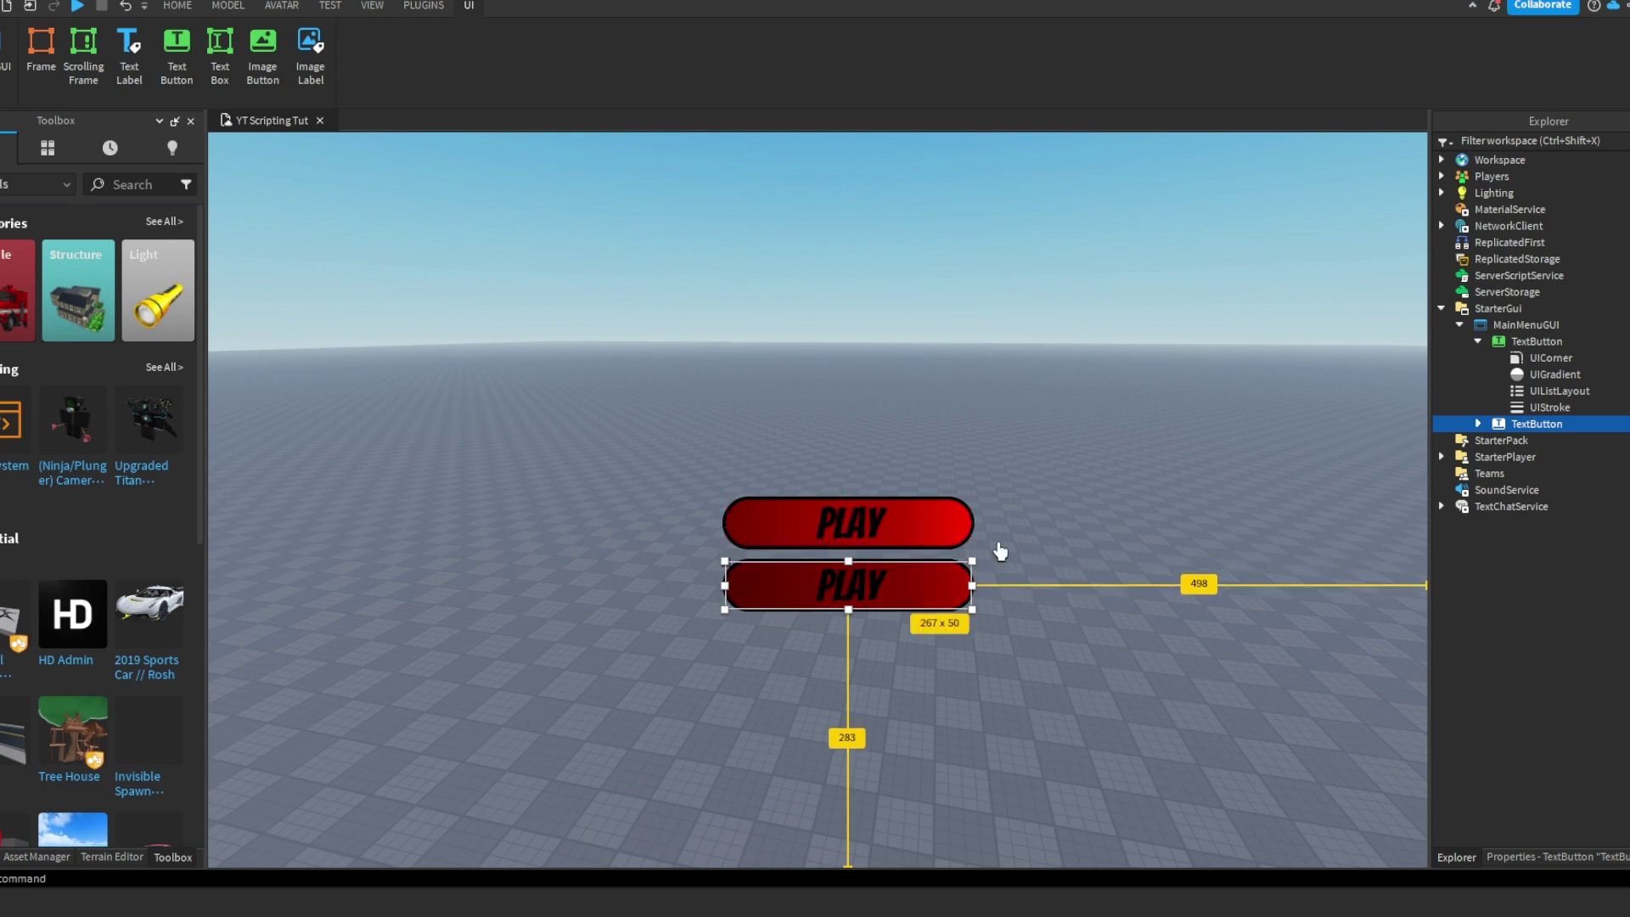
left_click(1553, 390)
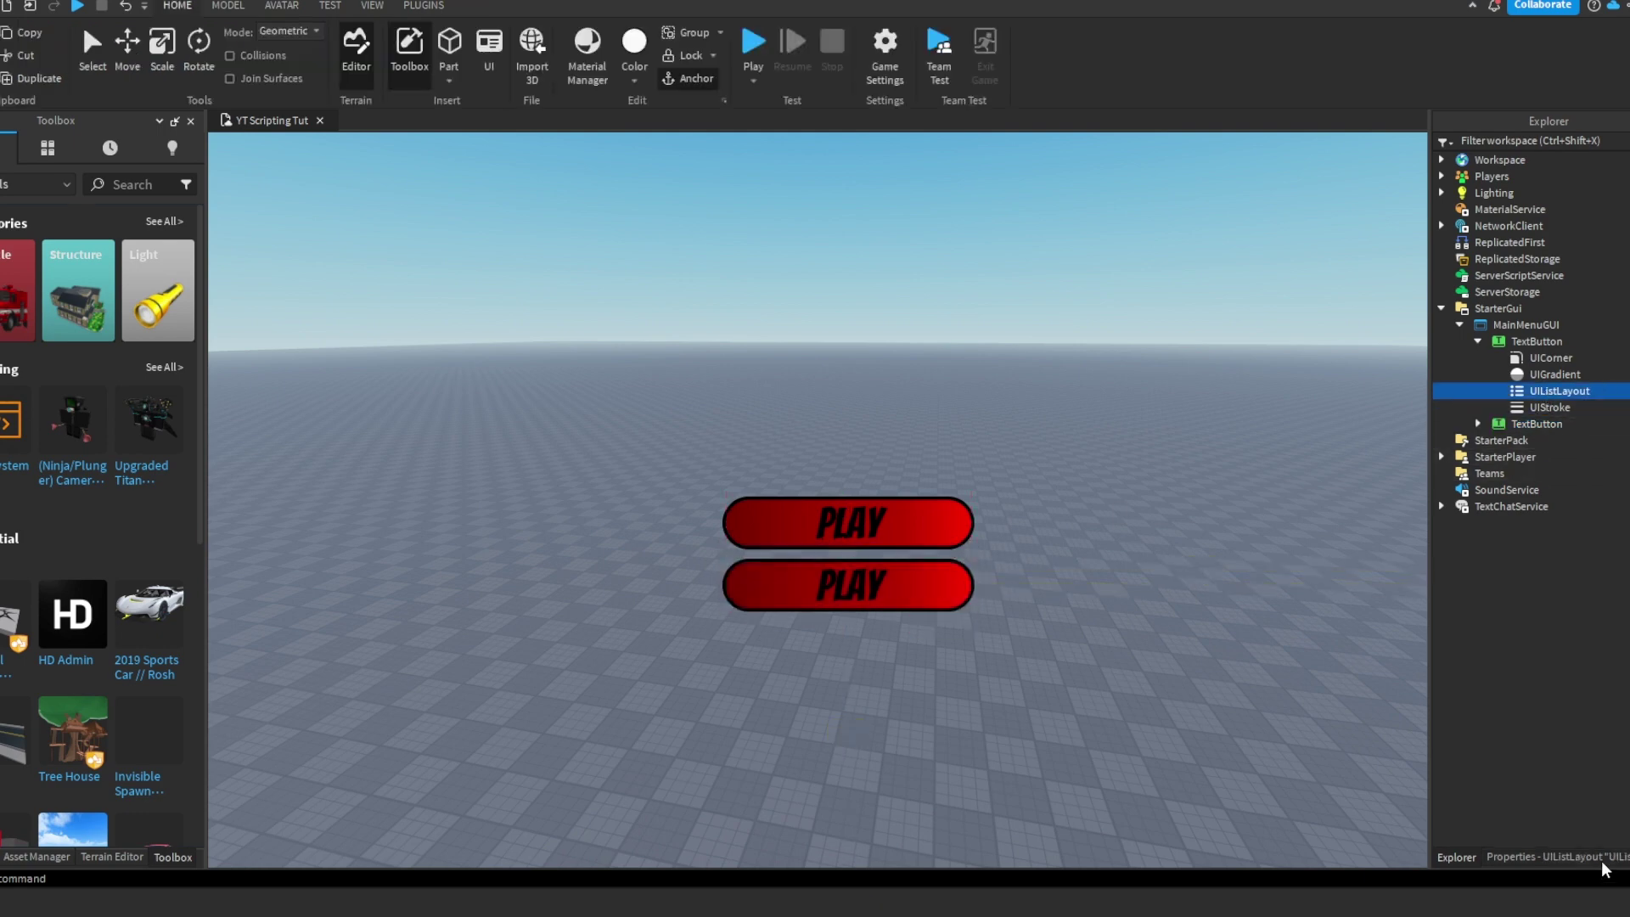
left_click(1545, 857)
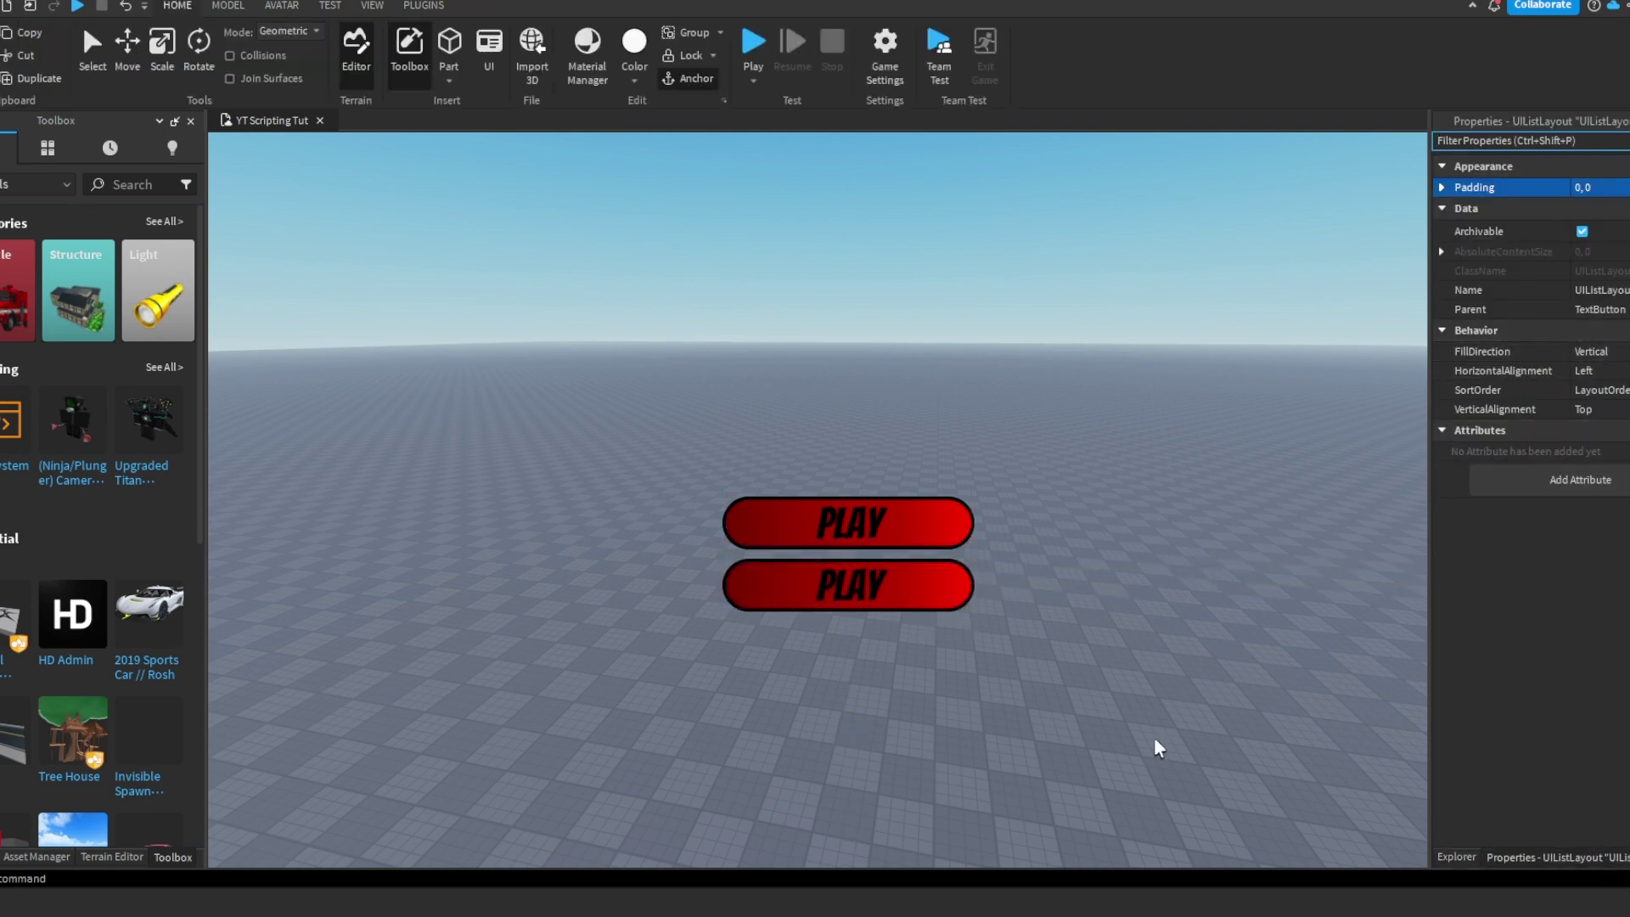
- Delete the duplicate Play button and open the UIListLayout's Padding value for editing
left_click(915, 594)
key("Delete")
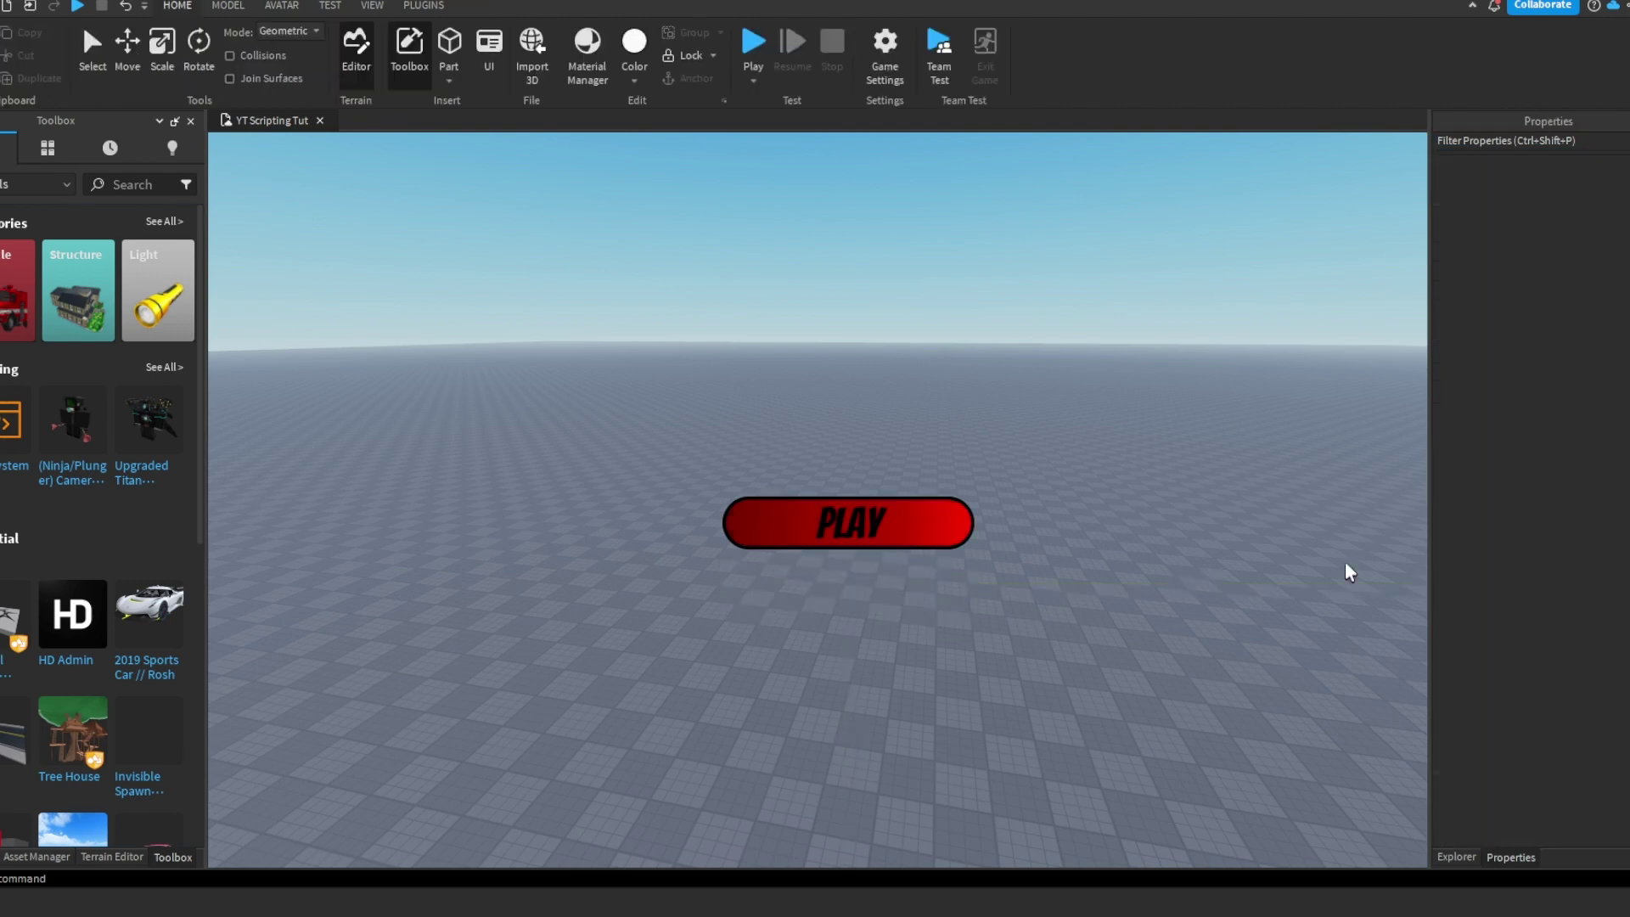
left_click(1457, 857)
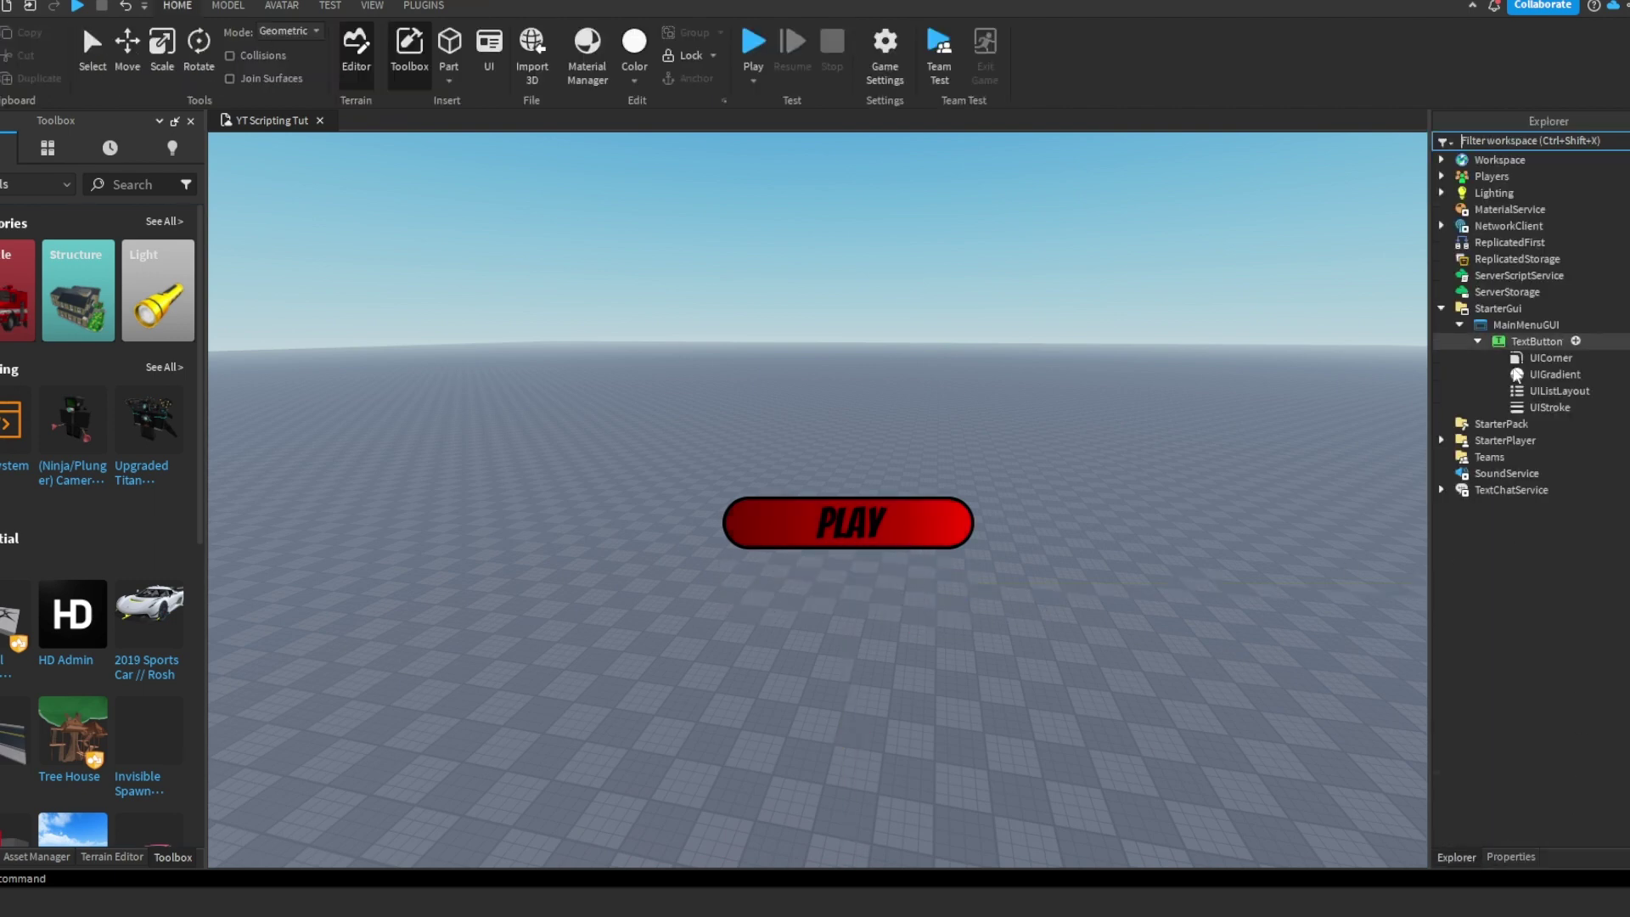
left_click(1551, 406)
left_click(1553, 391)
left_click(1529, 857)
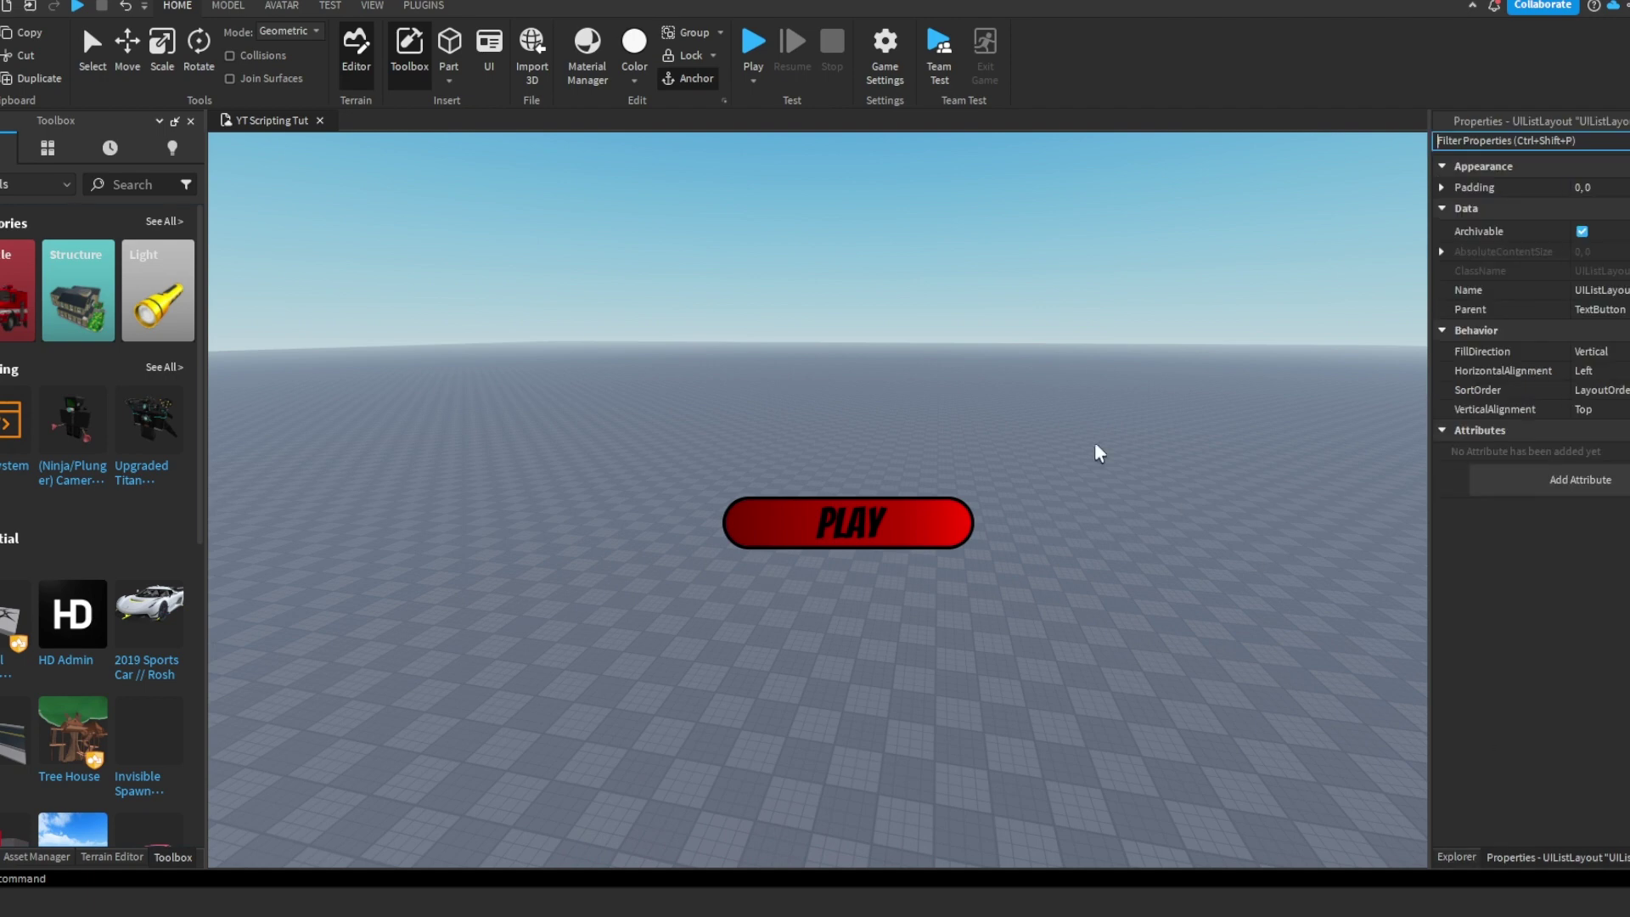
left_click(1597, 187)
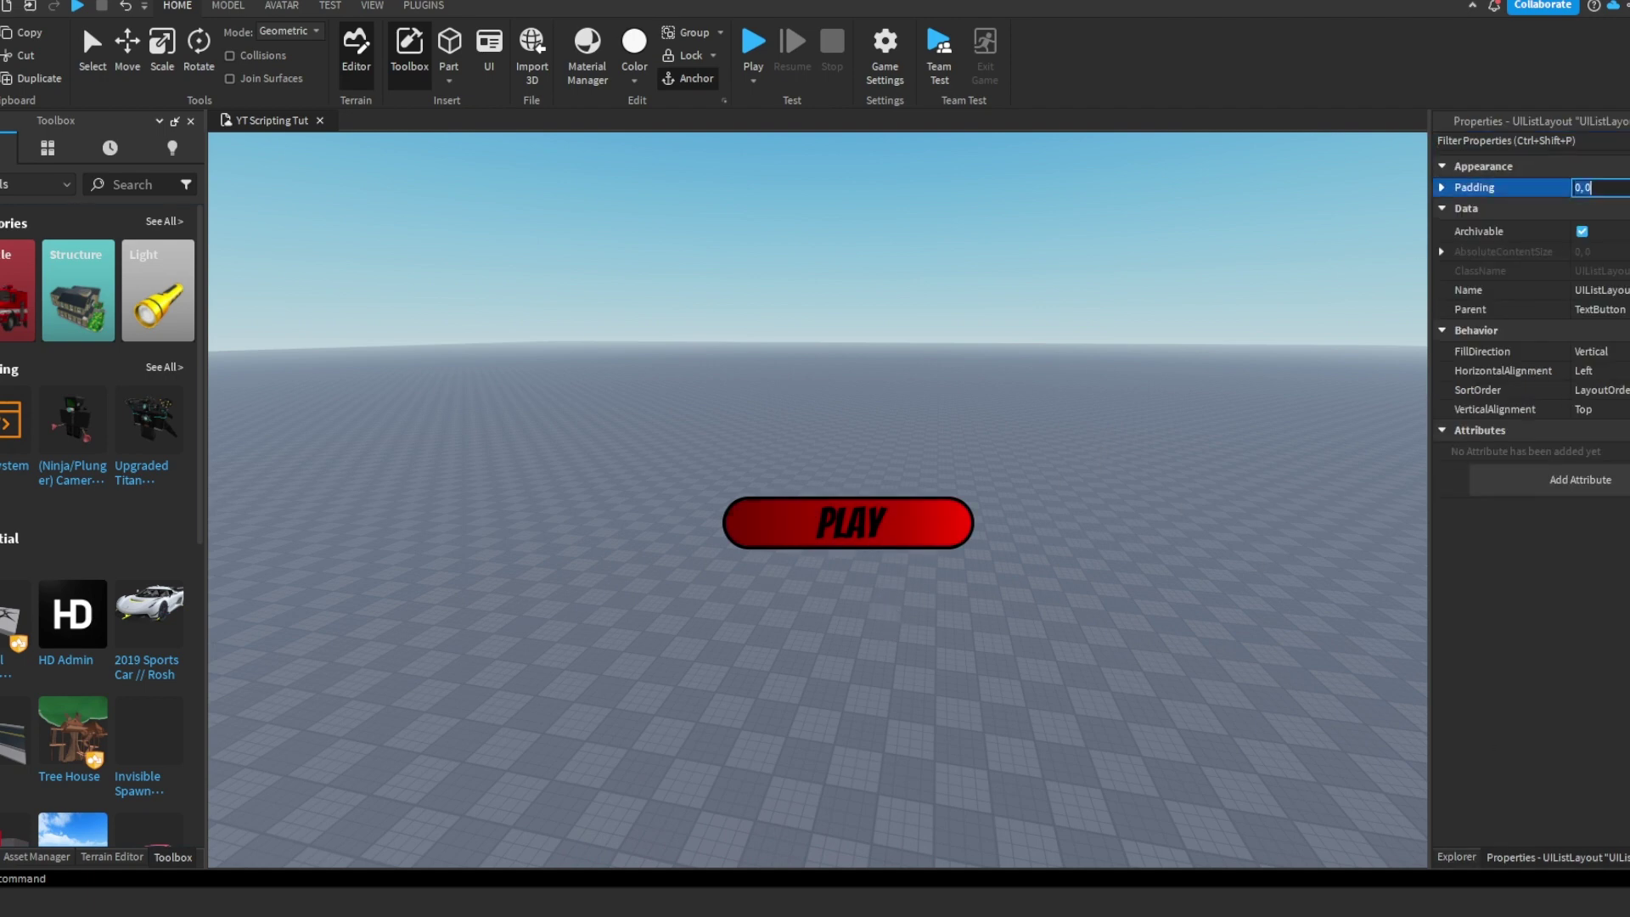
key("Return")
- Duplicate the Play TextButton again and move the copy directly beneath the original, about 291 pixels above the screen's bottom edge
left_click(1457, 857)
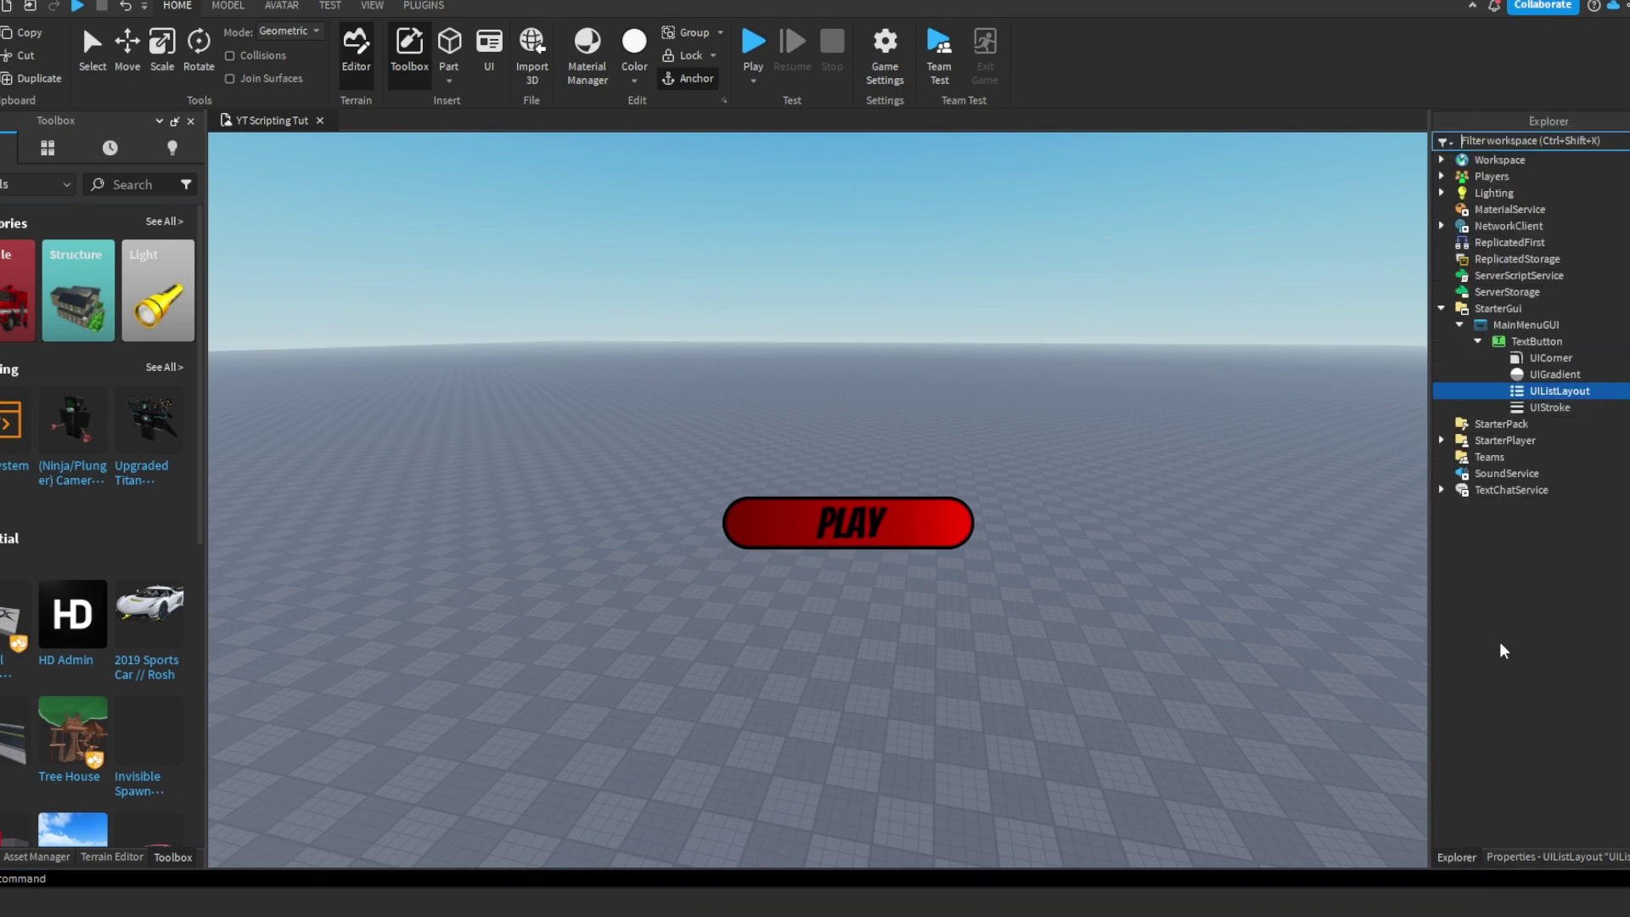
left_click(1529, 341)
key("ctrl+d")
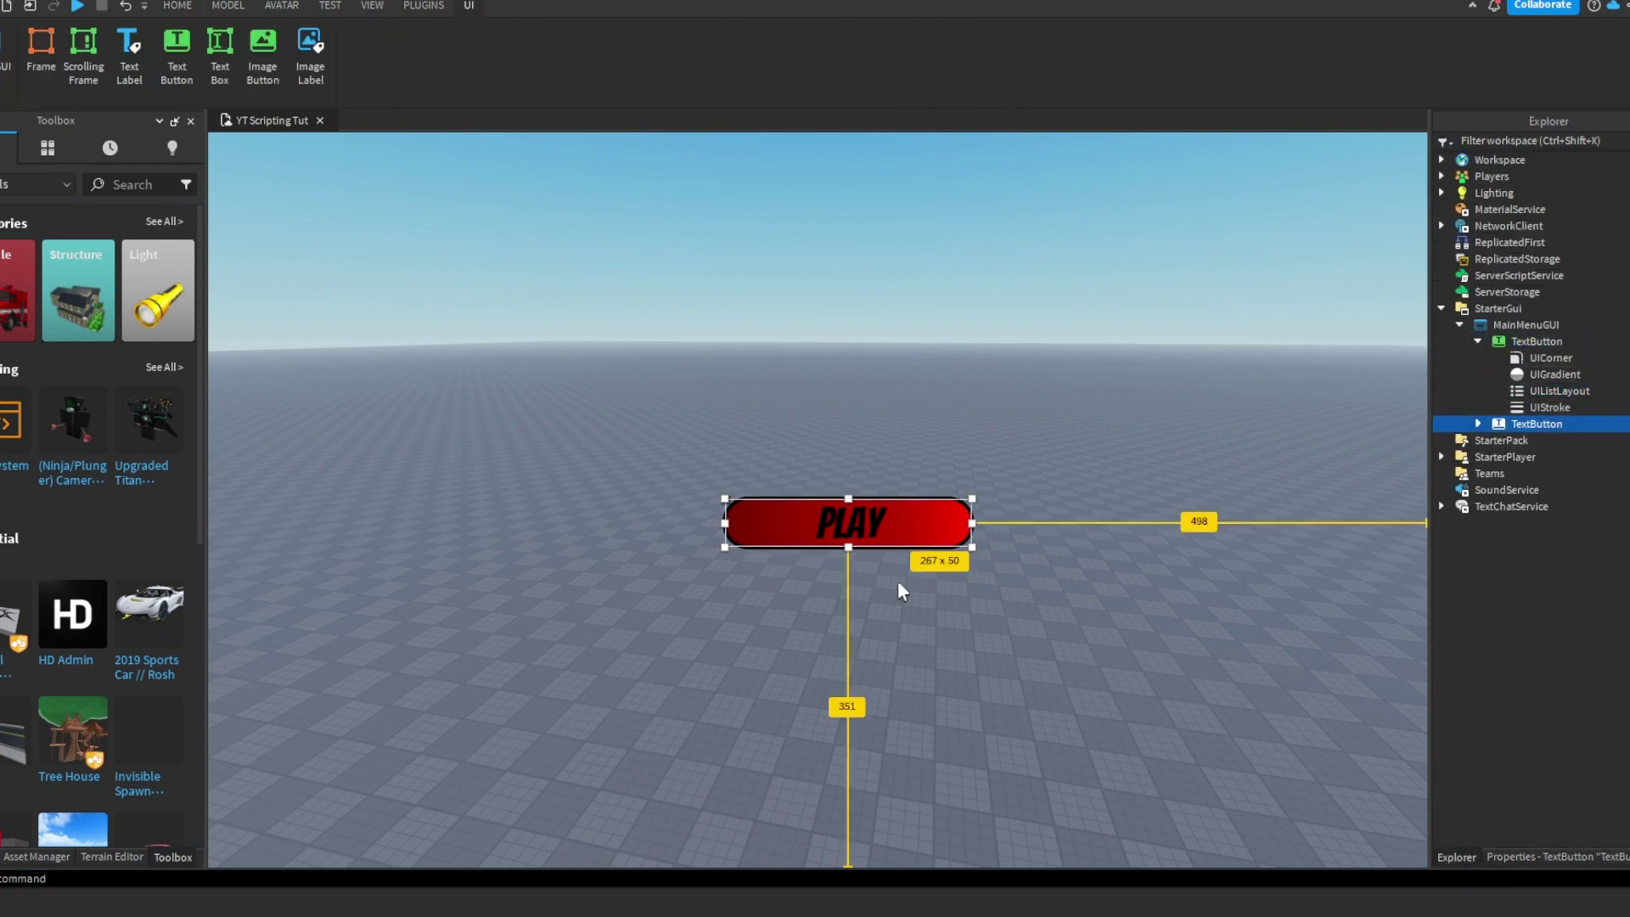
left_click_drag(852, 541, 851, 594)
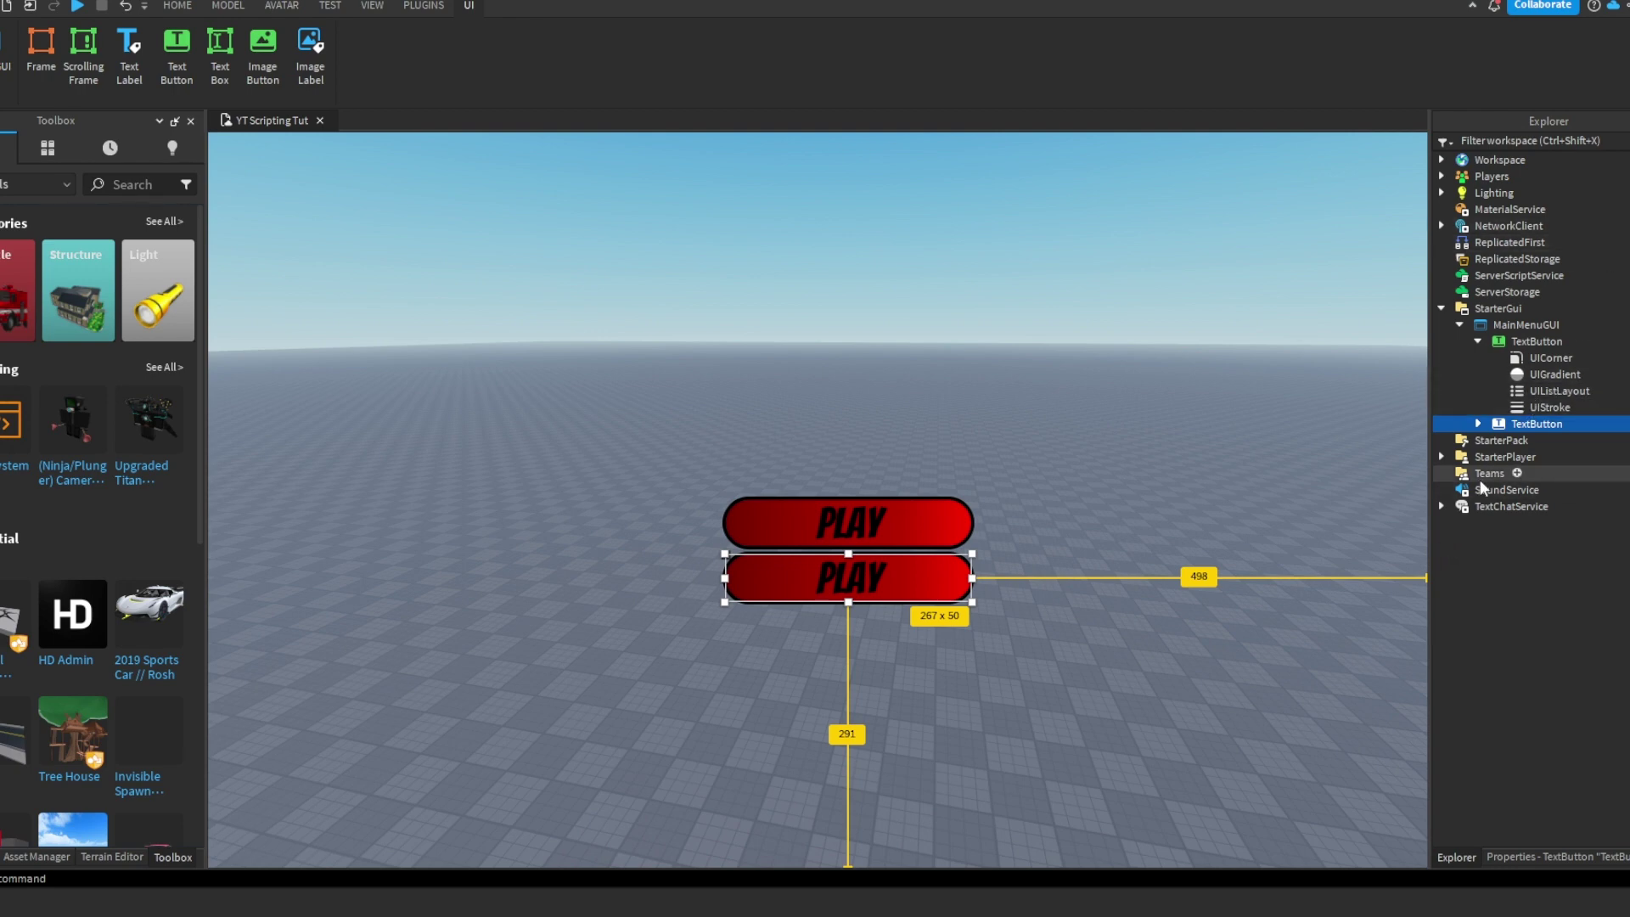
- Delete the lower Play button copy and set the UIListLayout's Padding to 1,0
key("Delete")
left_click(1554, 390)
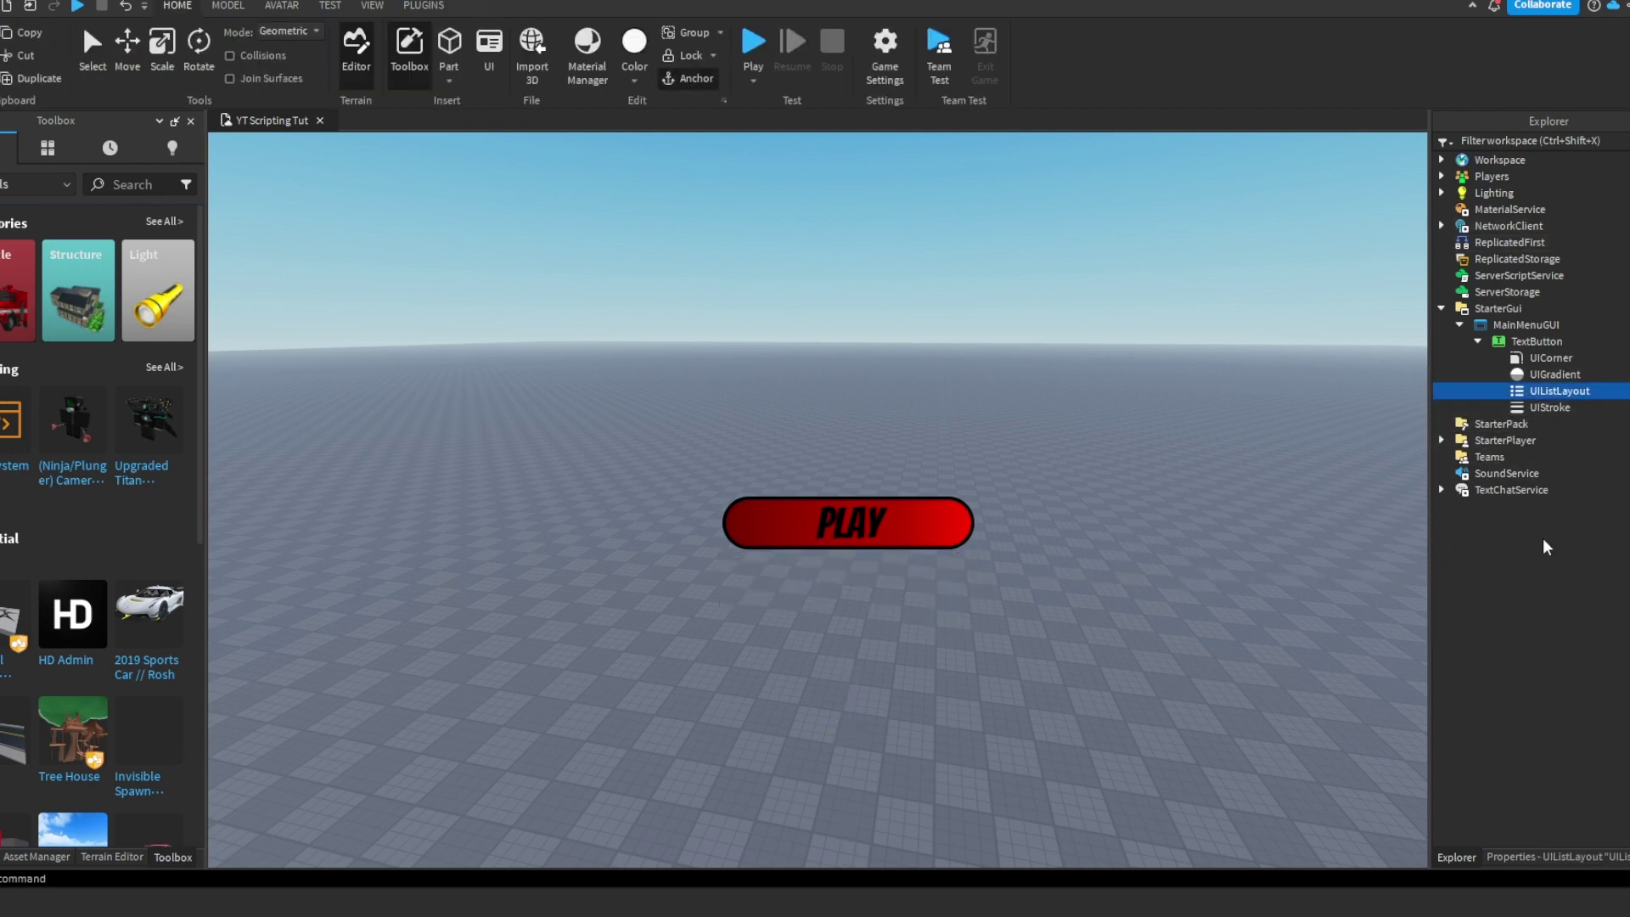
left_click(1596, 861)
left_click(1596, 187)
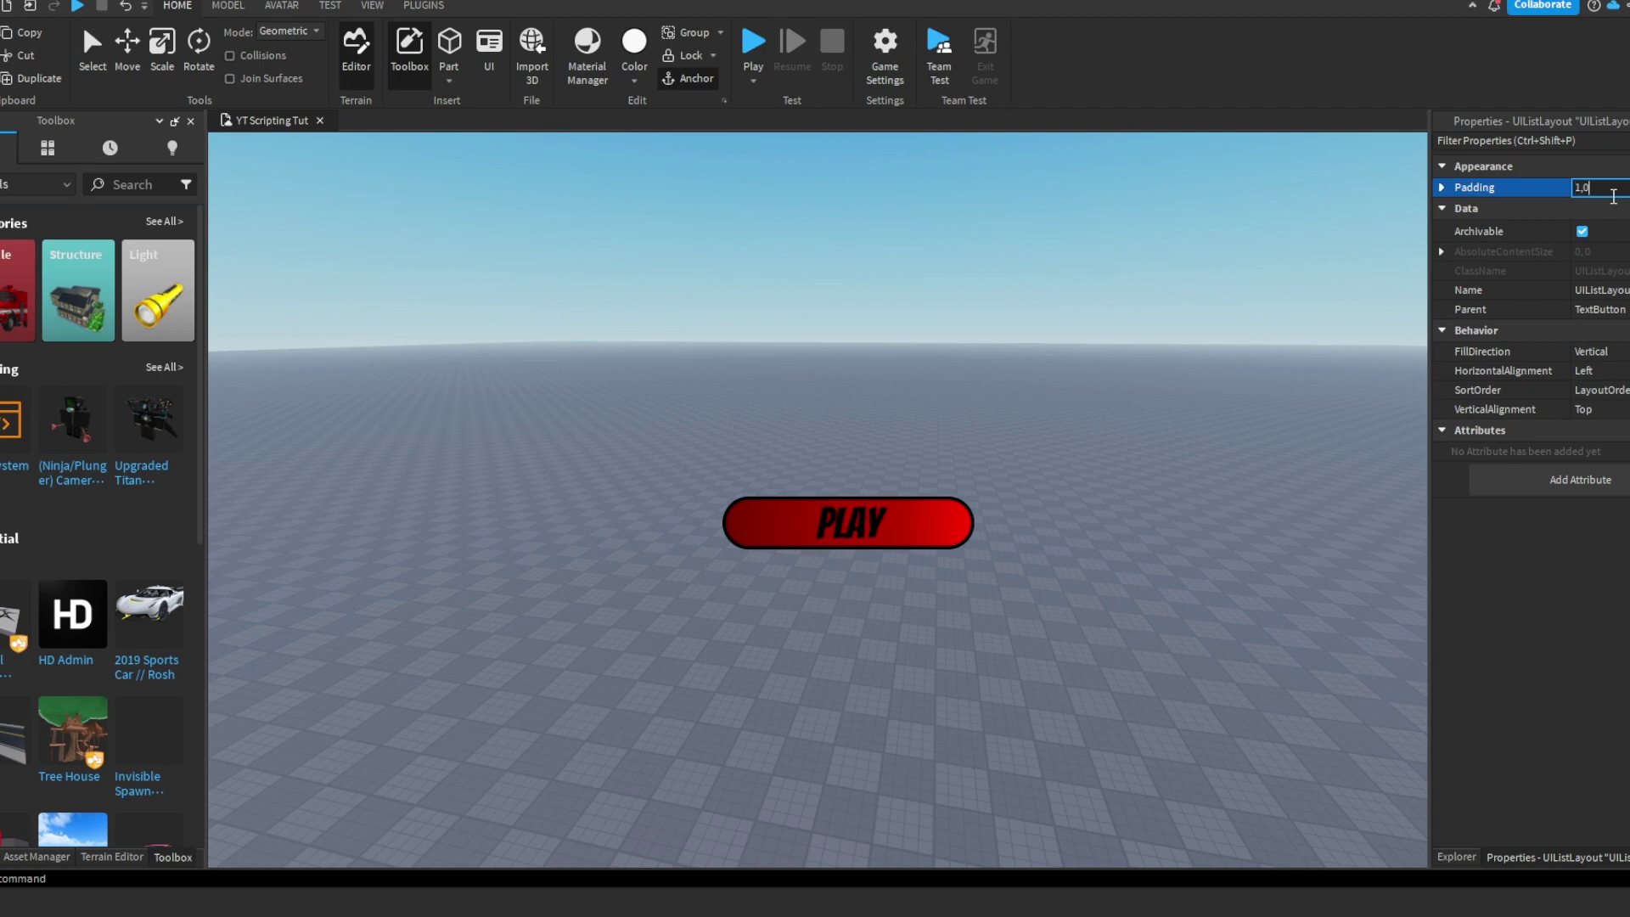
key("Return")
- Delete the UIListLayout from the Play TextButton
left_click(1457, 856)
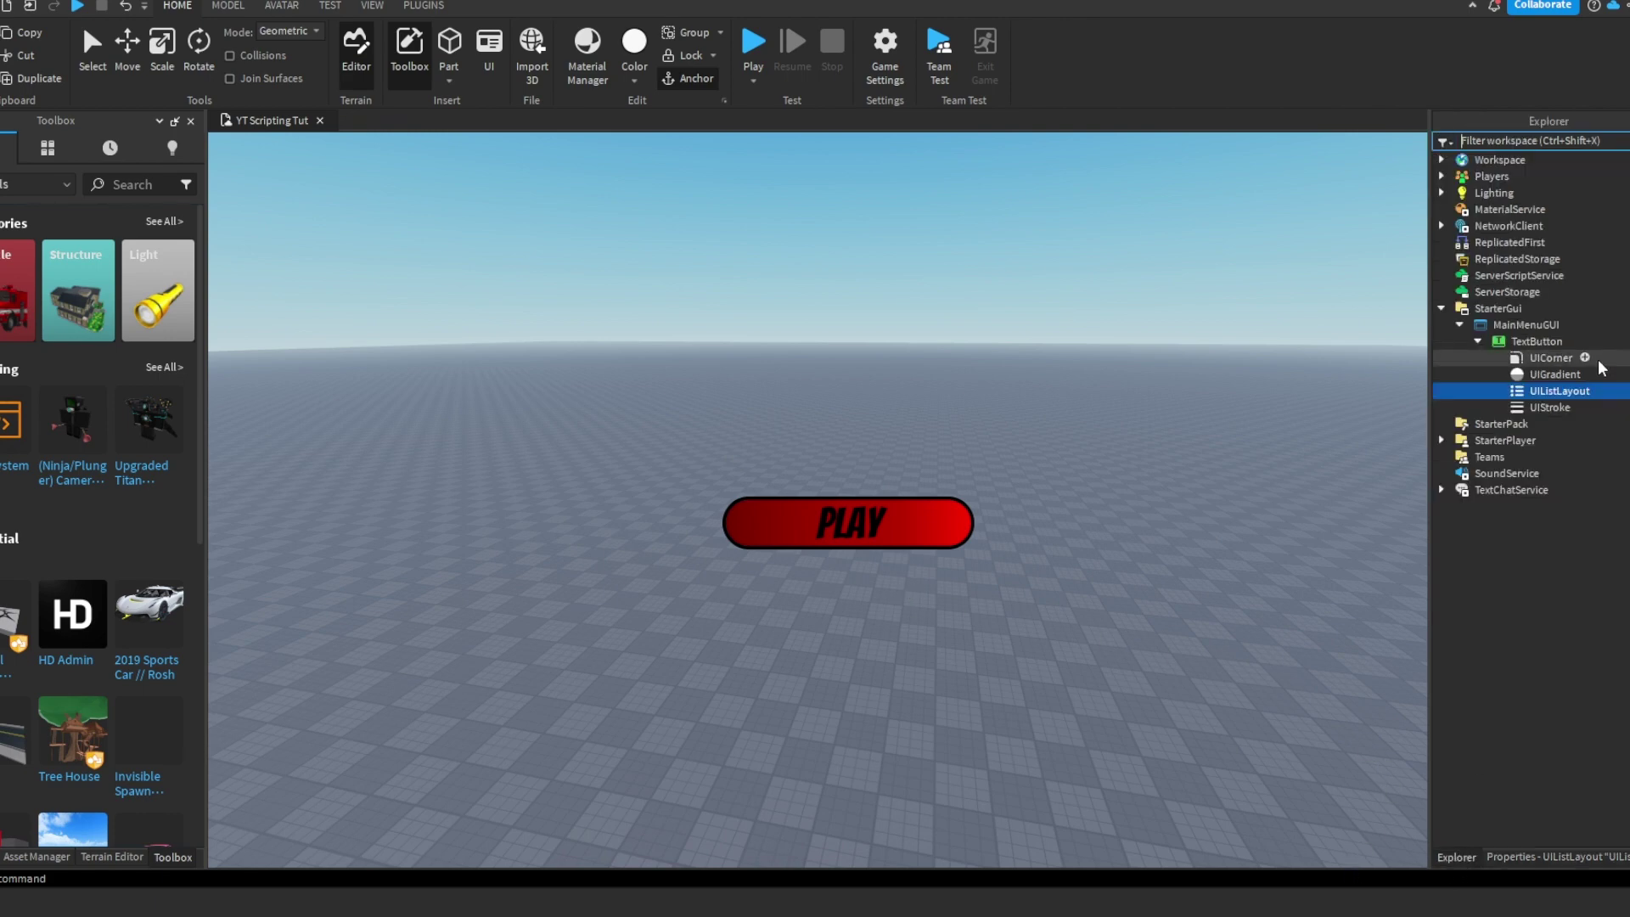
left_click(1503, 424)
left_click(1558, 390)
key("Delete")
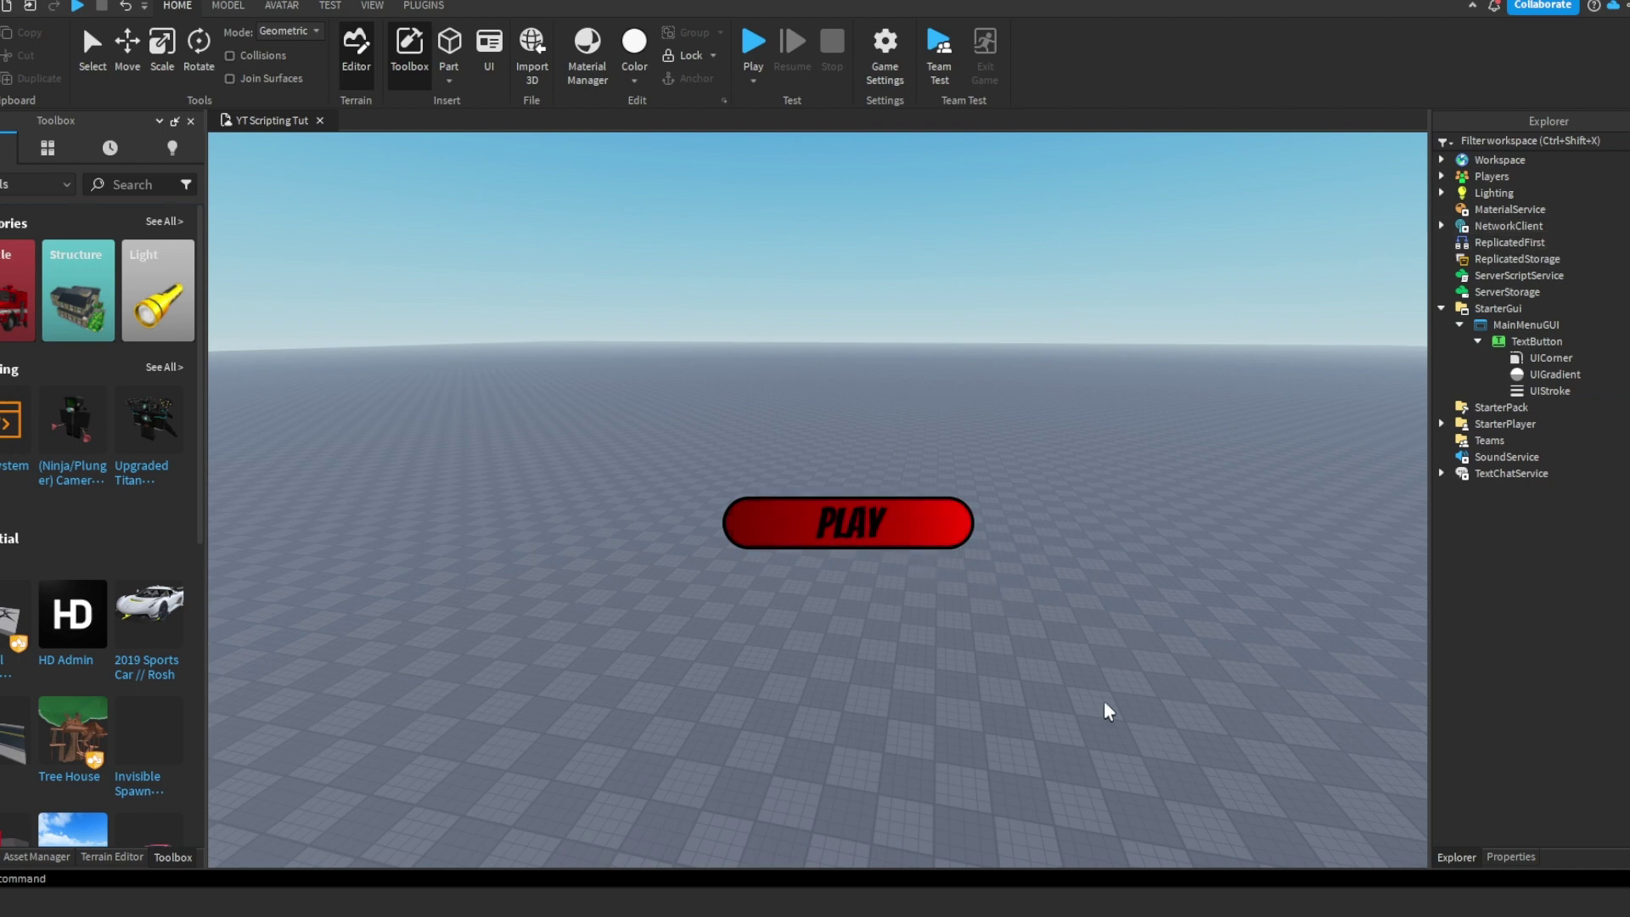
- Duplicate the Play button twice and stack the copies in a column below the original
left_click(1537, 340)
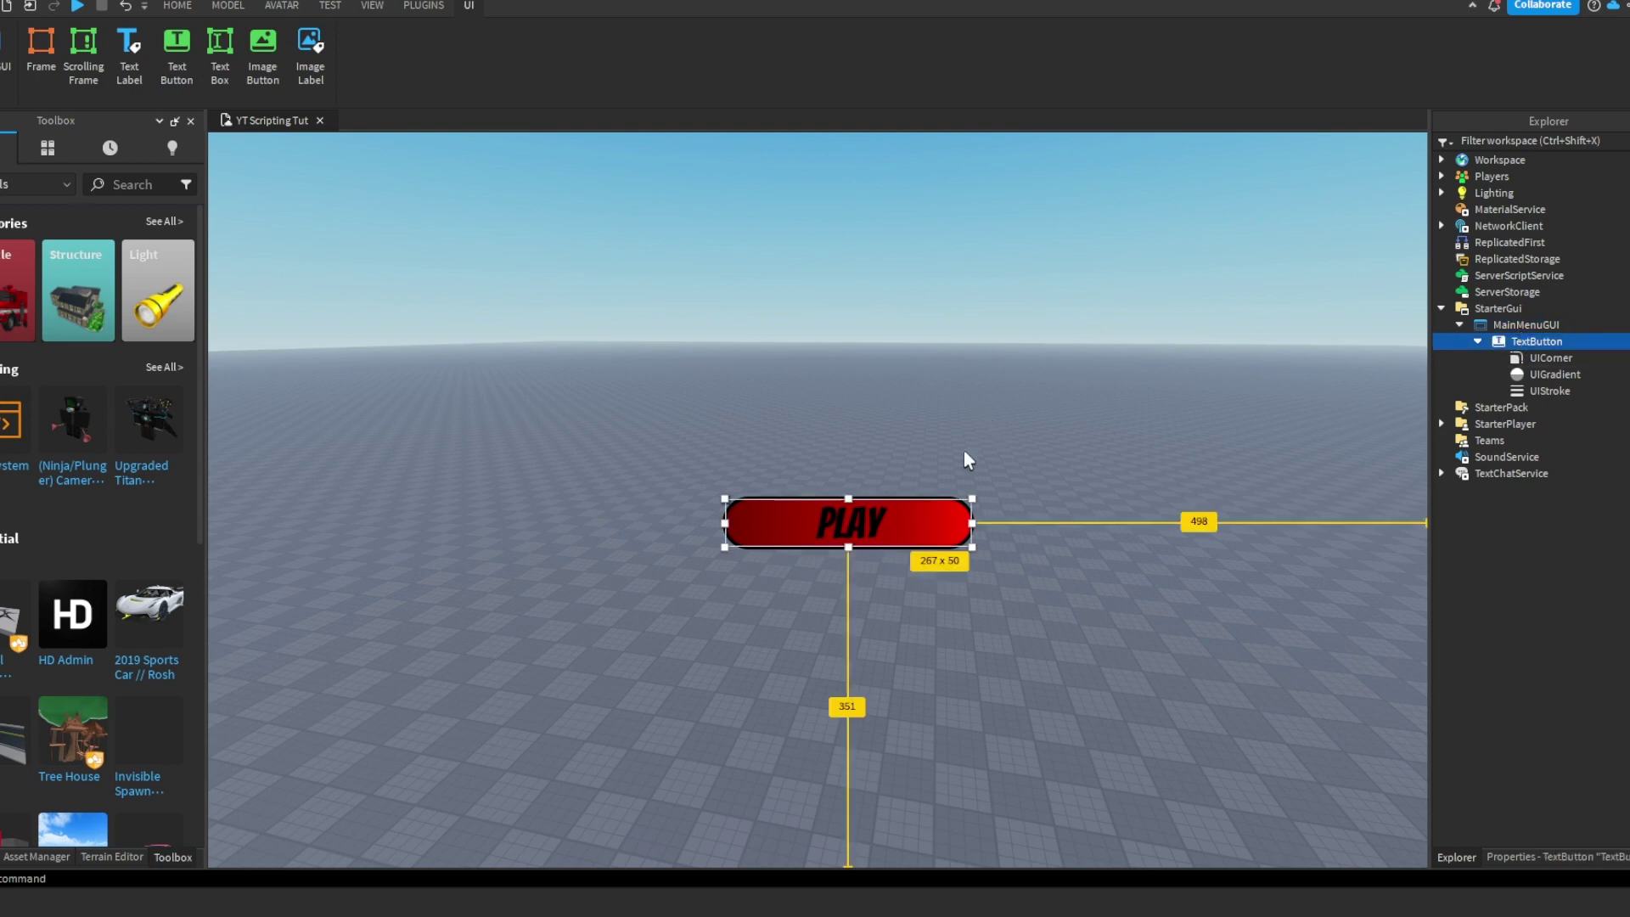
key("ctrl+d")
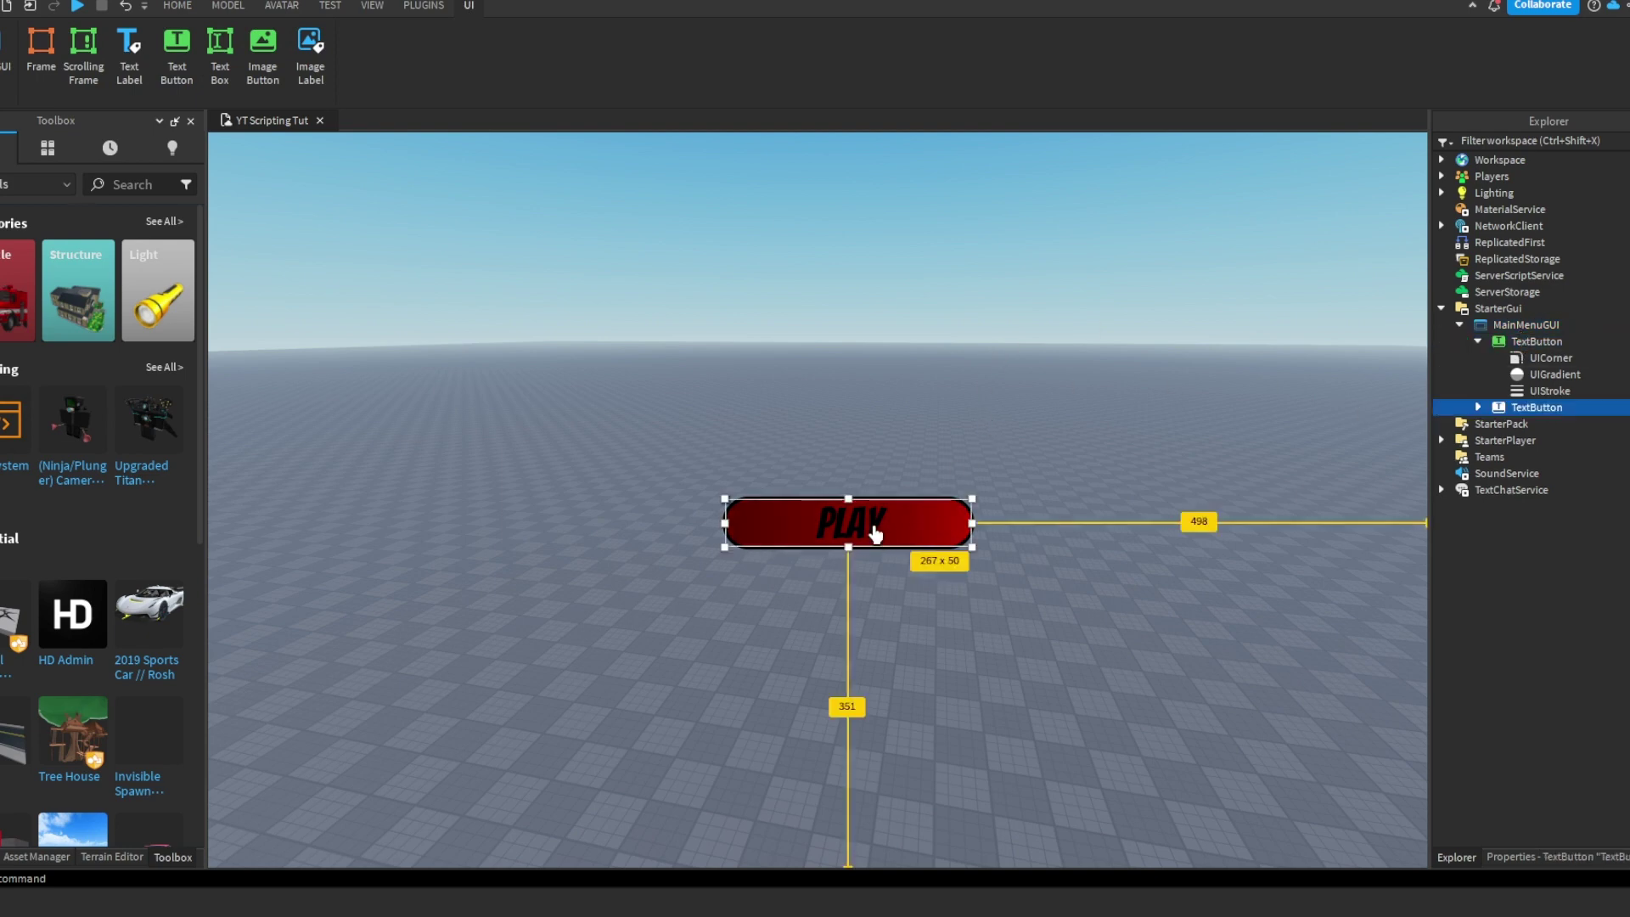
left_click_drag(875, 533, 934, 670)
key("ctrl+d")
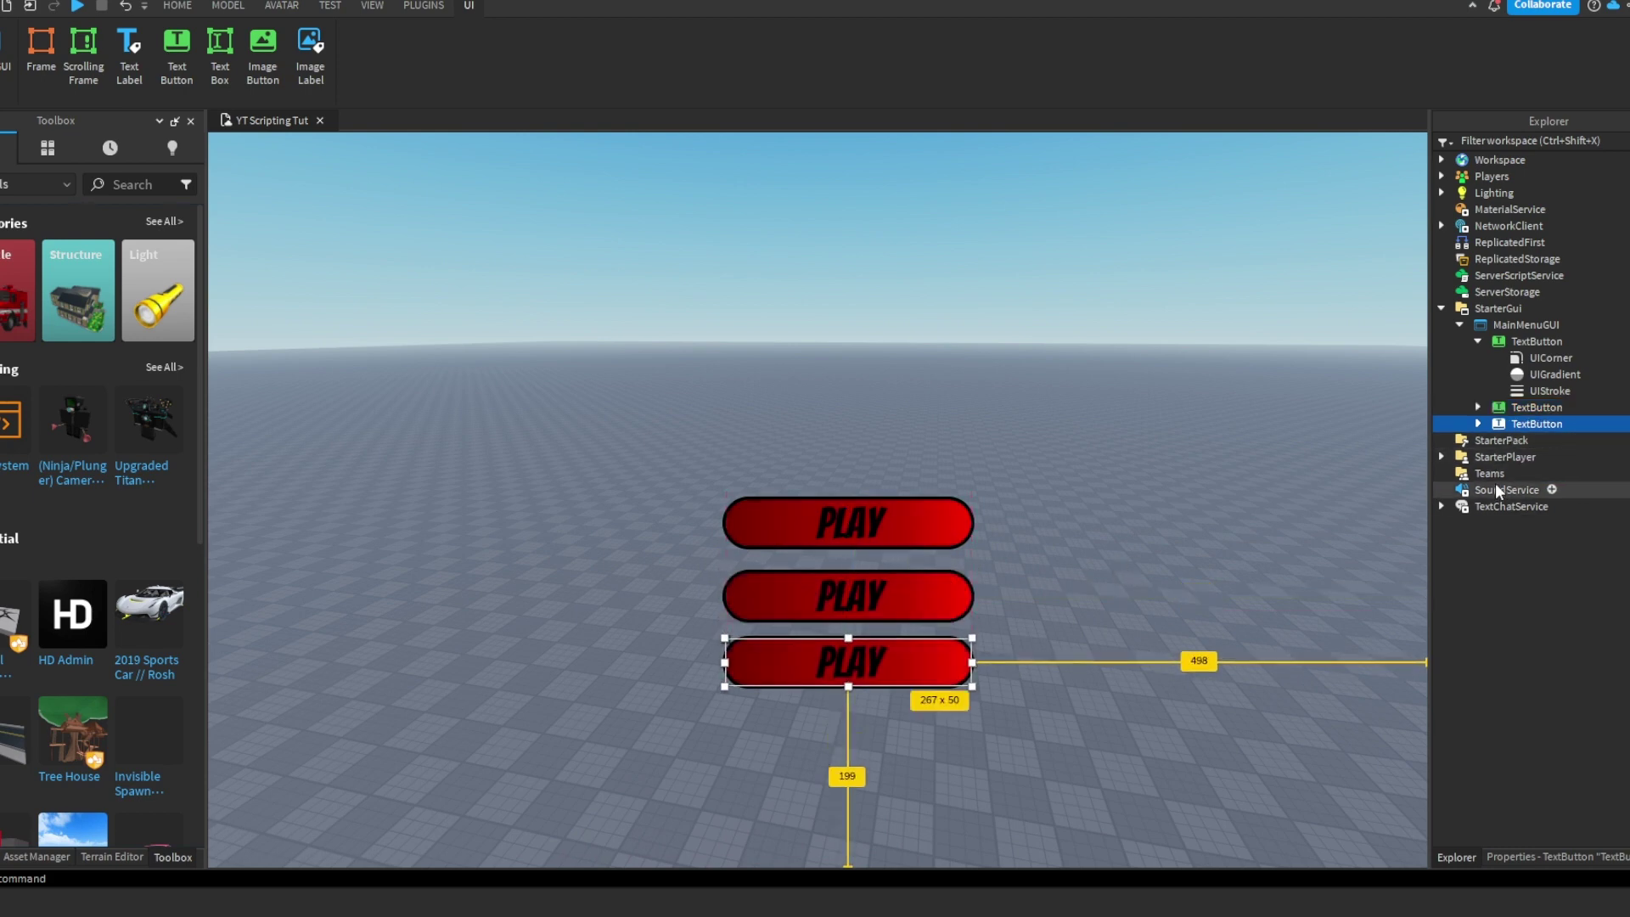
- Undo the duplications and moves of the two extra Play buttons
key("ctrl+z")
key("ctrl+z")
key("ctrl+z")
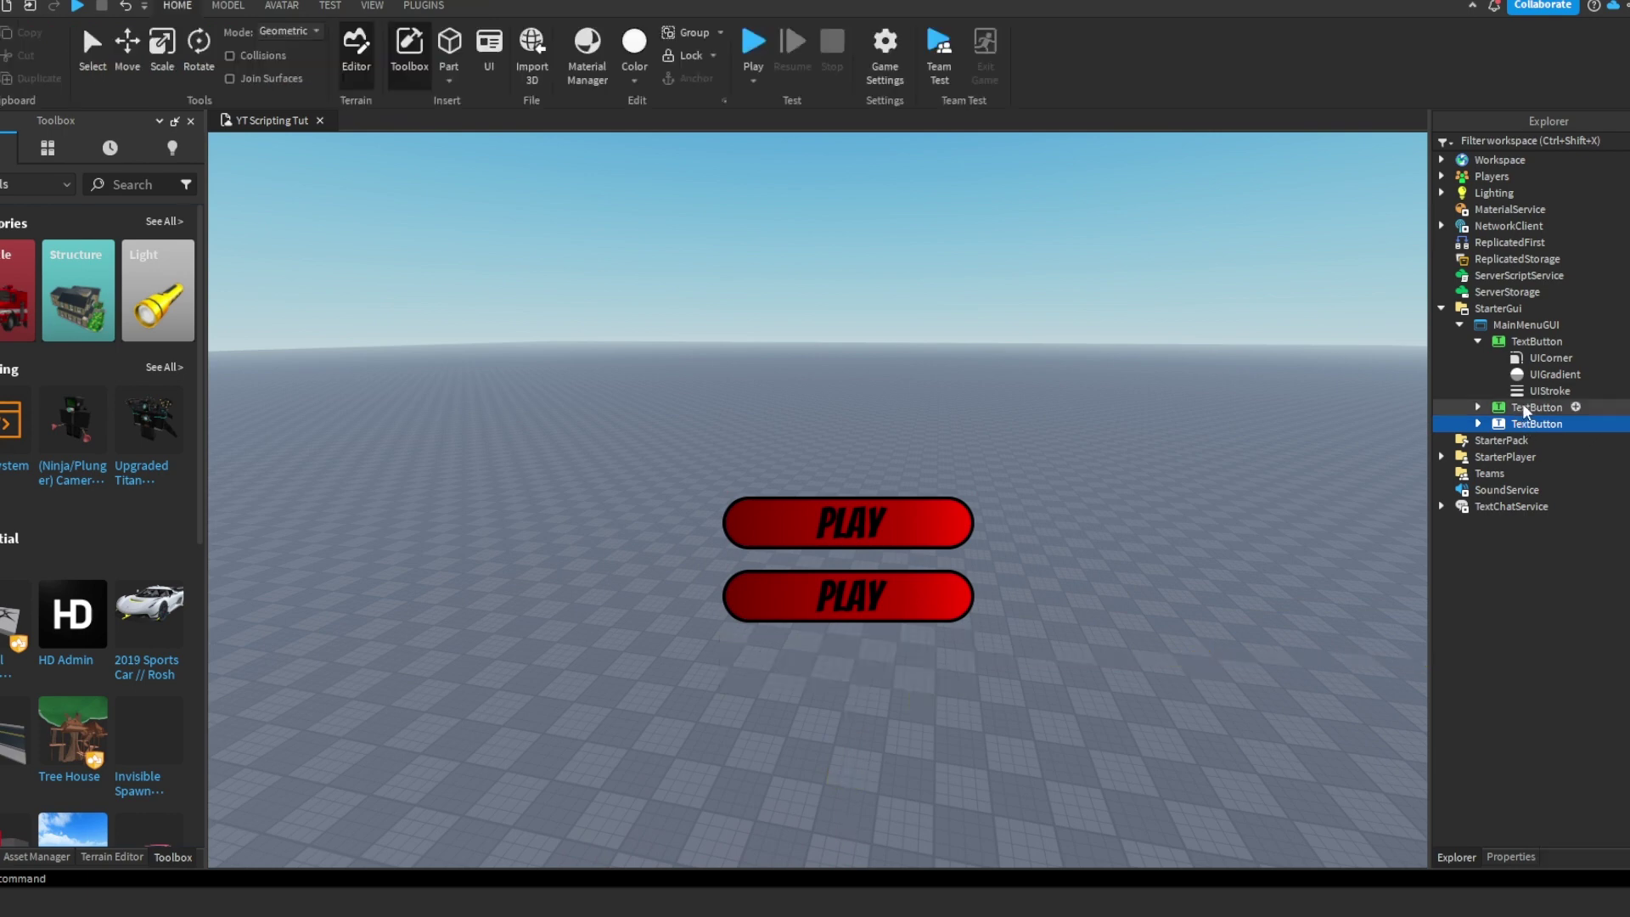
key("ctrl+z")
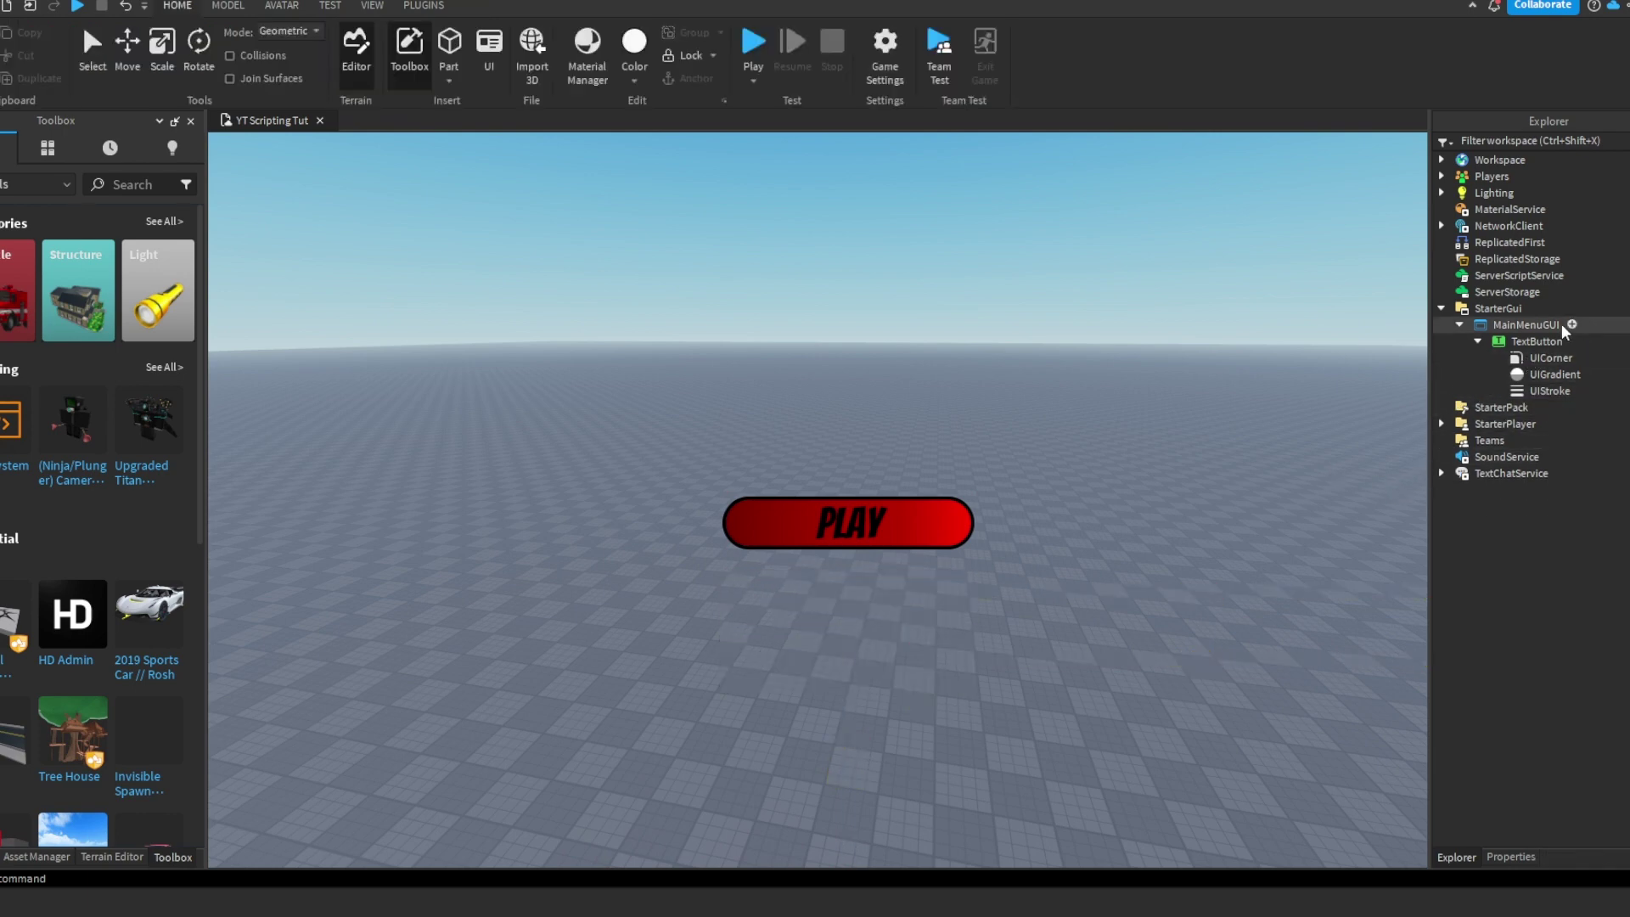
- Delete the red Play TextButton from MainMenuGUI
left_click(1528, 340)
left_click_drag(902, 548, 565, 568)
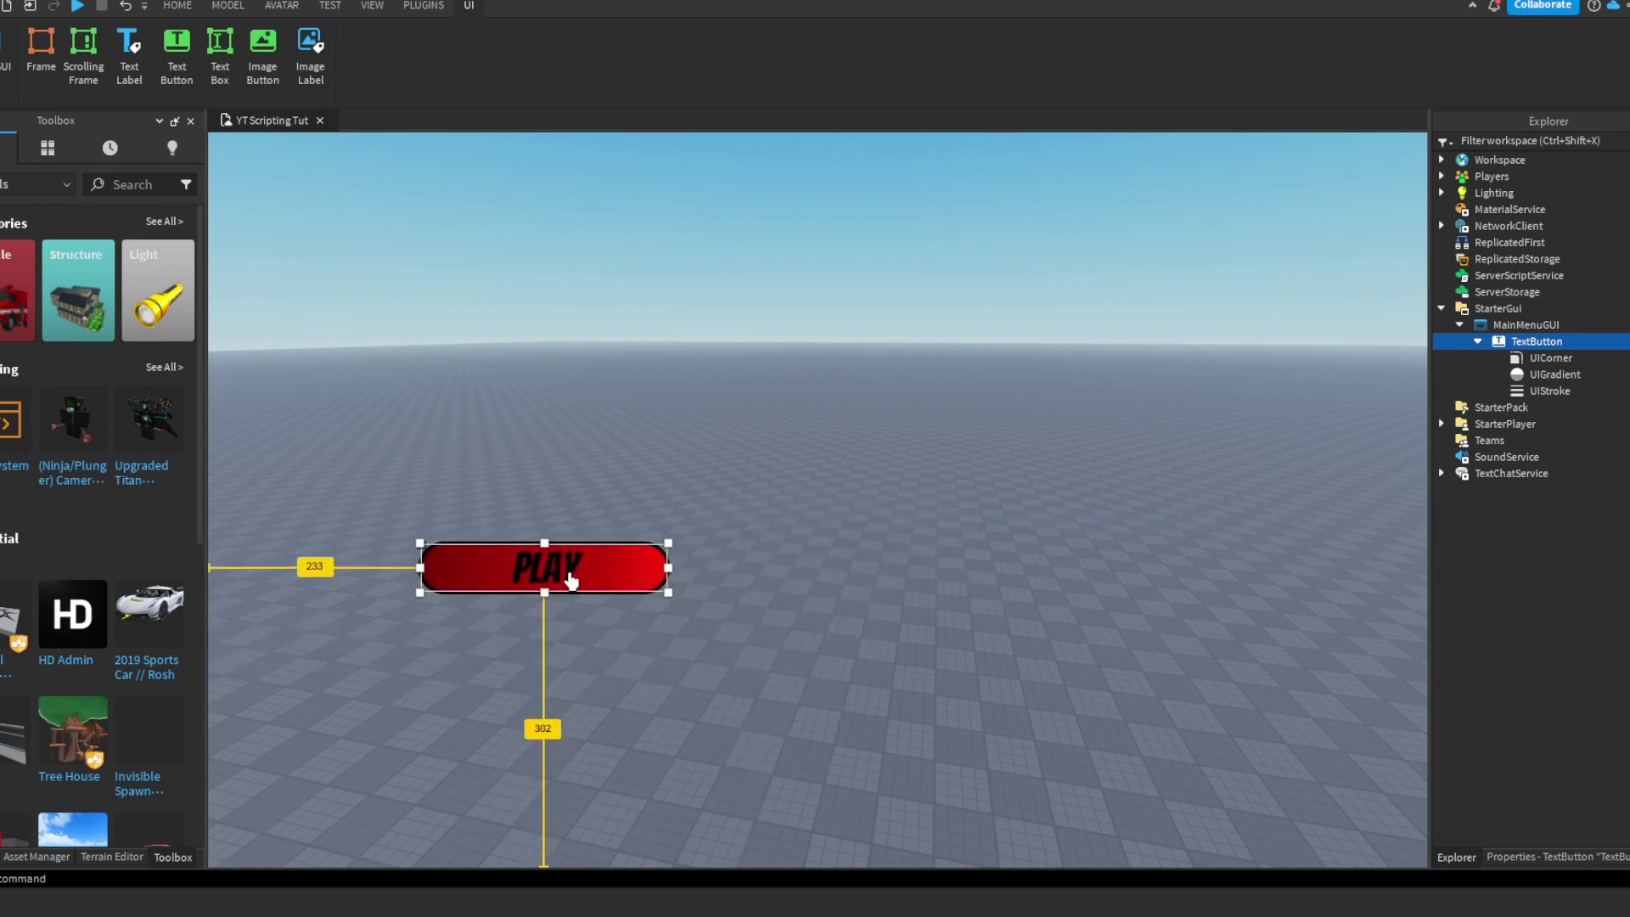
left_click(774, 488)
left_click(1524, 340)
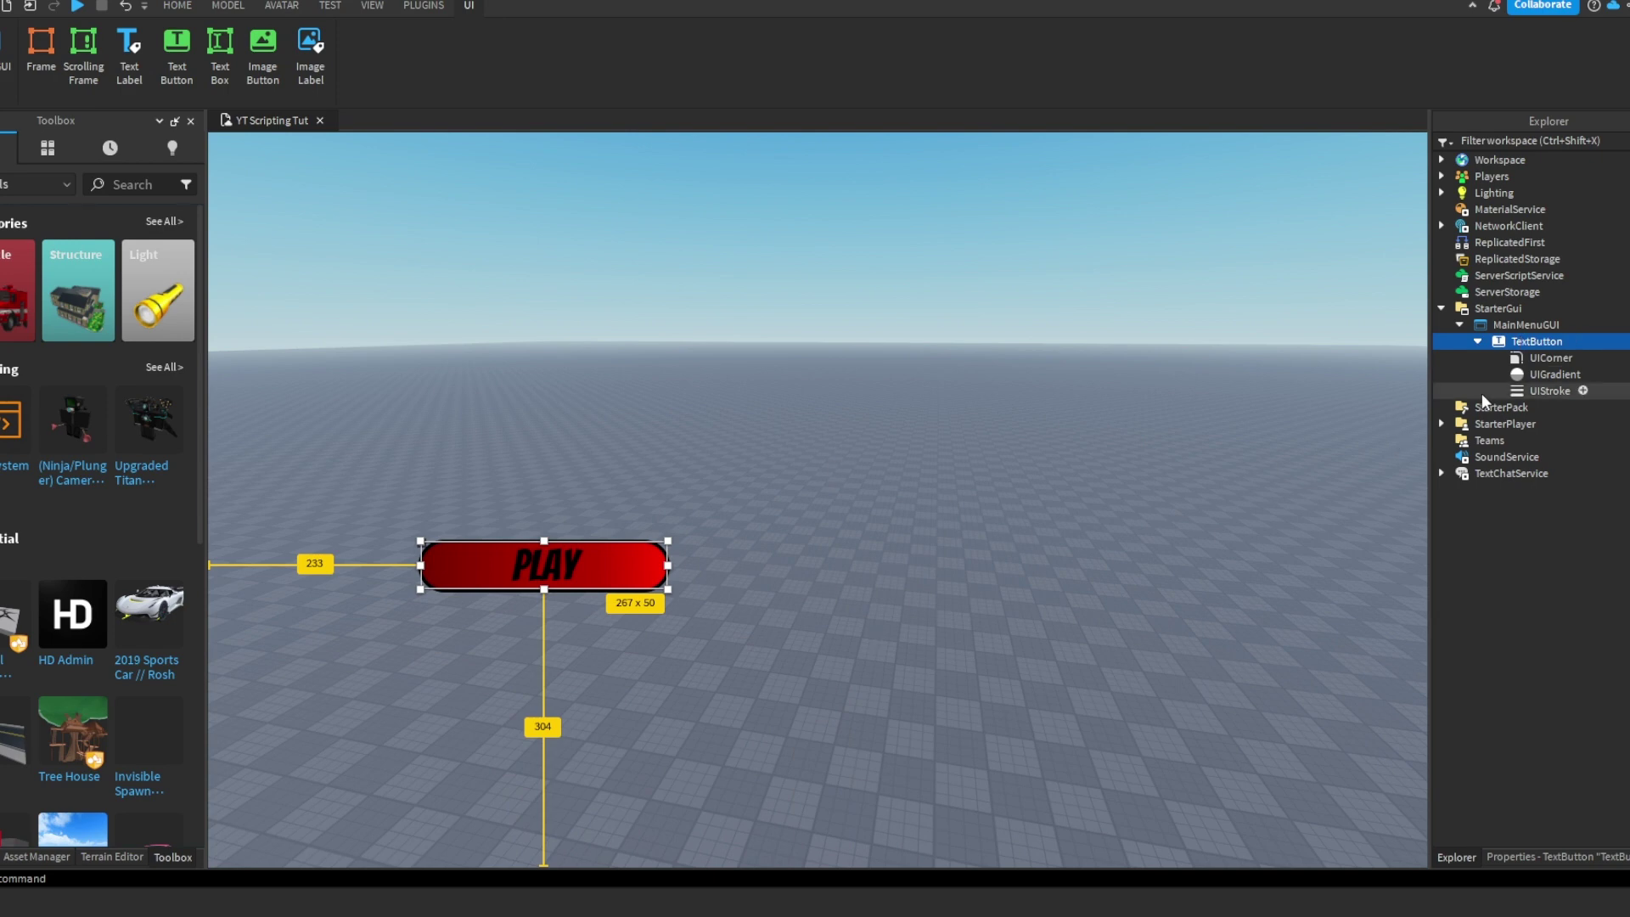
key("Delete")
- Add a new TextButton to MainMenuGUI and place it near the centre of the viewport
left_click(1498, 324)
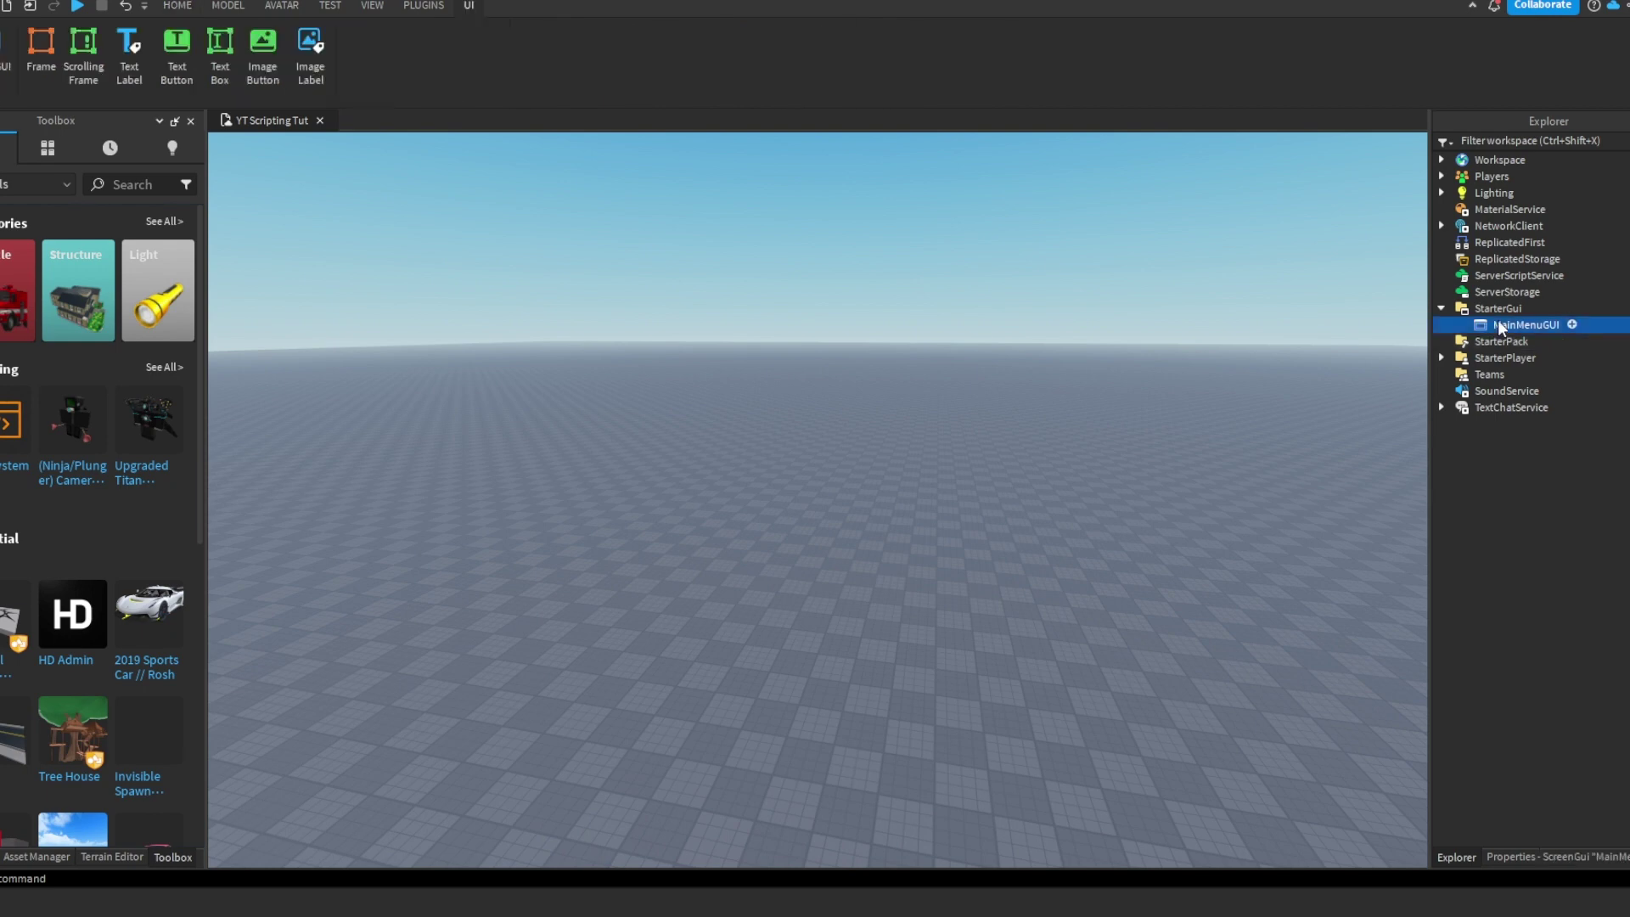
left_click(1577, 324)
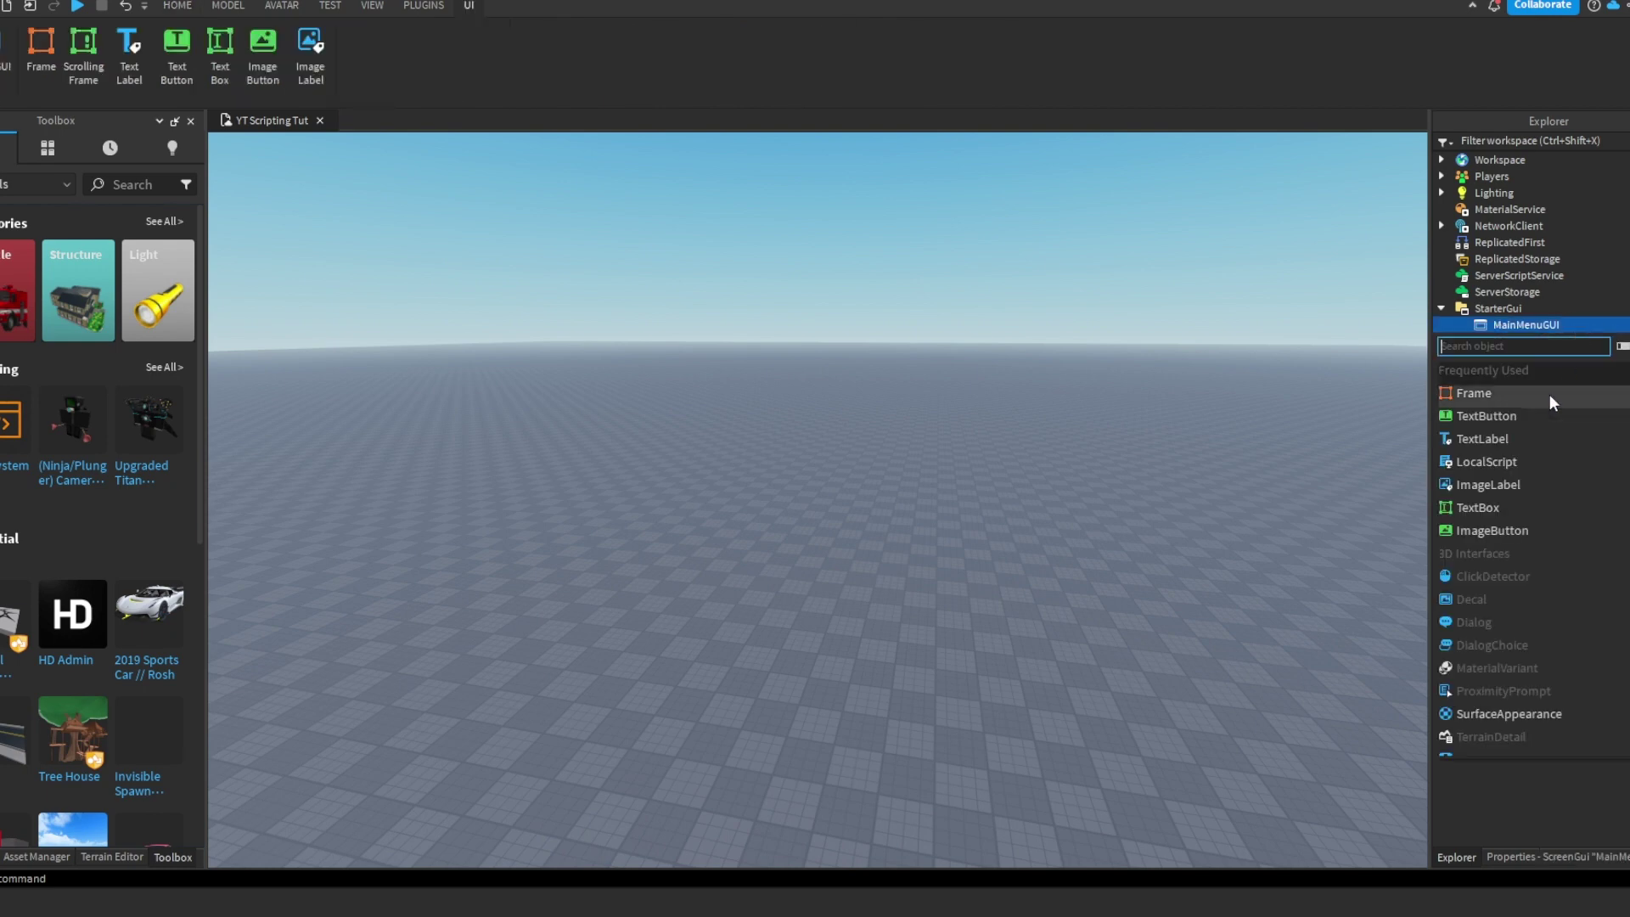
left_click(1513, 421)
left_click_drag(301, 155, 823, 505)
- Check the AutoScale Lite plugin's options, search the Toolbox plugins for "auto scale", and clear the search
left_click(416, 10)
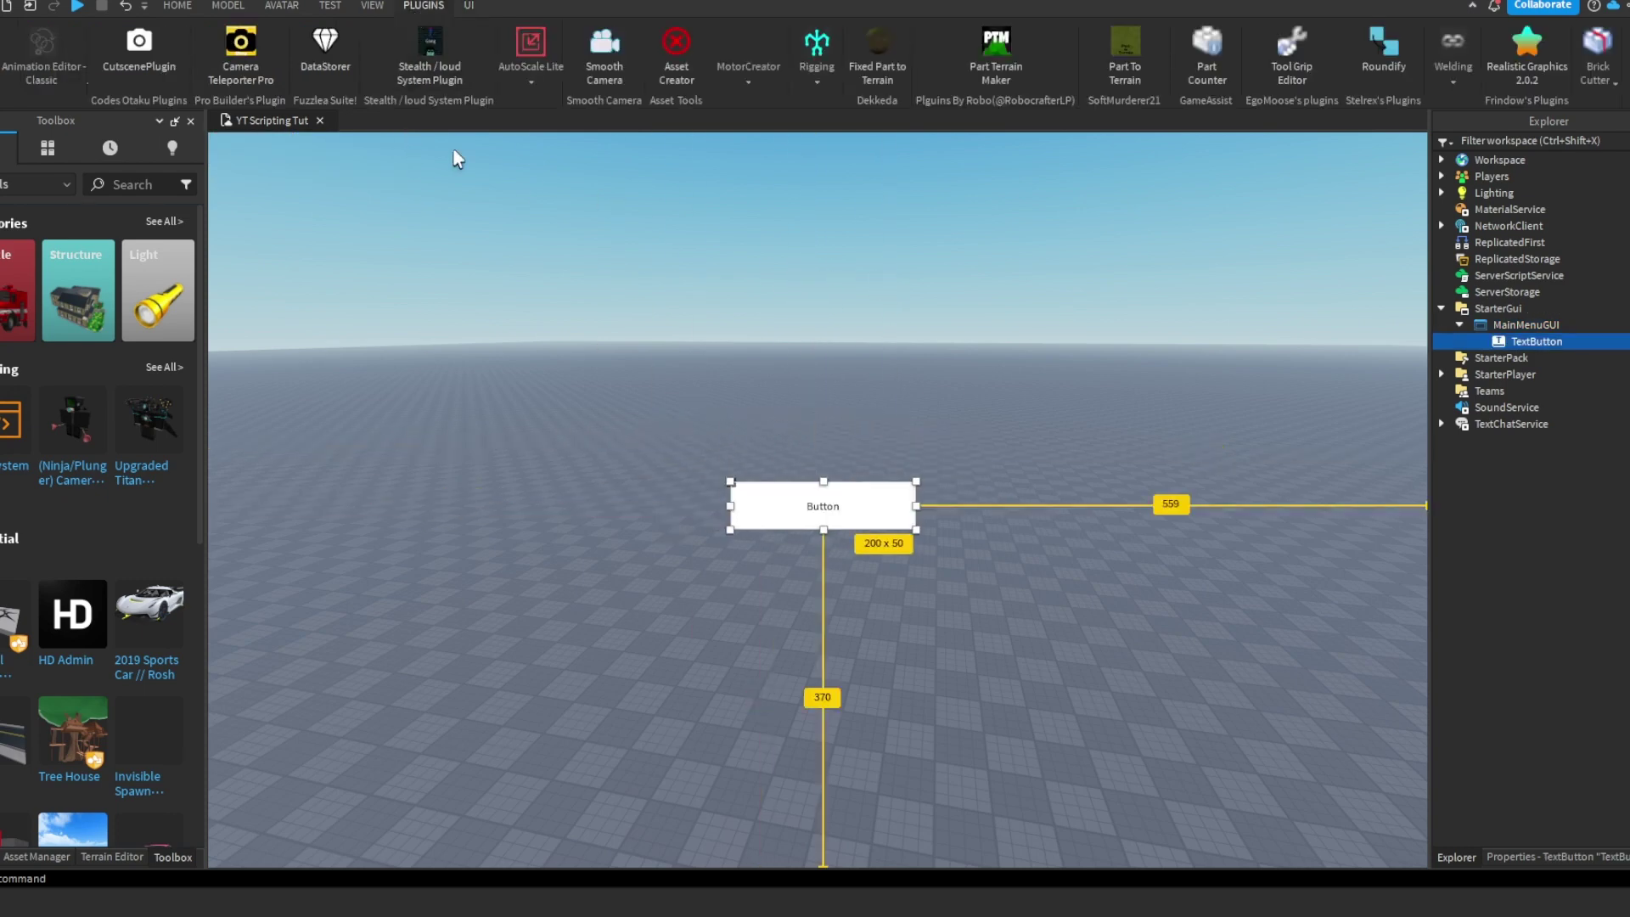
left_click(509, 84)
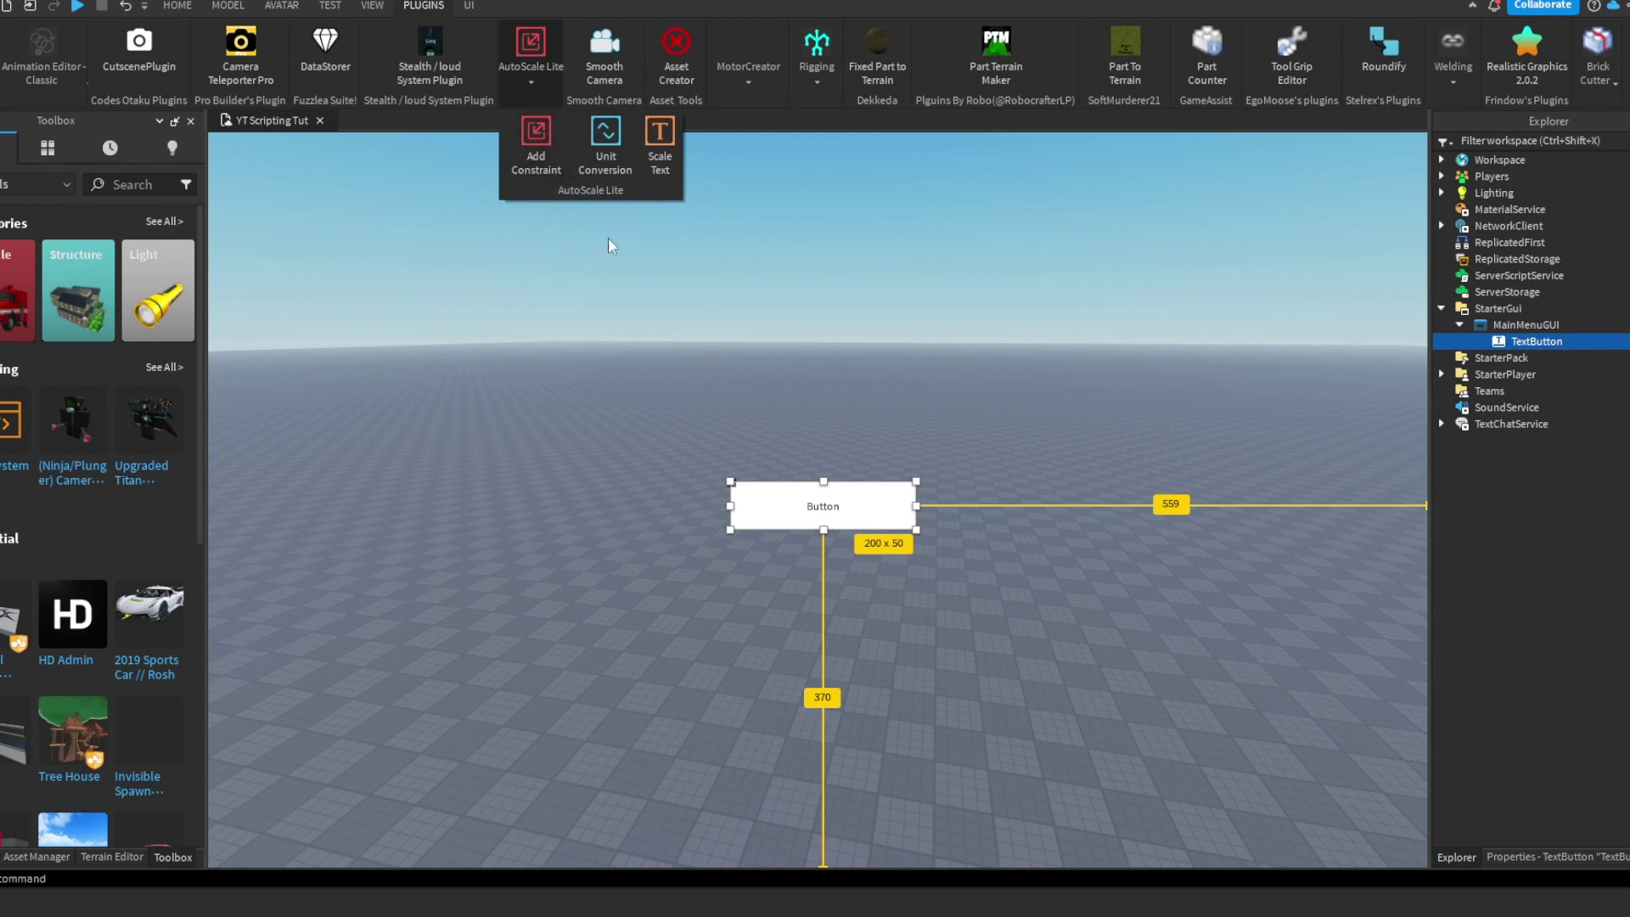
left_click(3, 193)
left_click(7, 186)
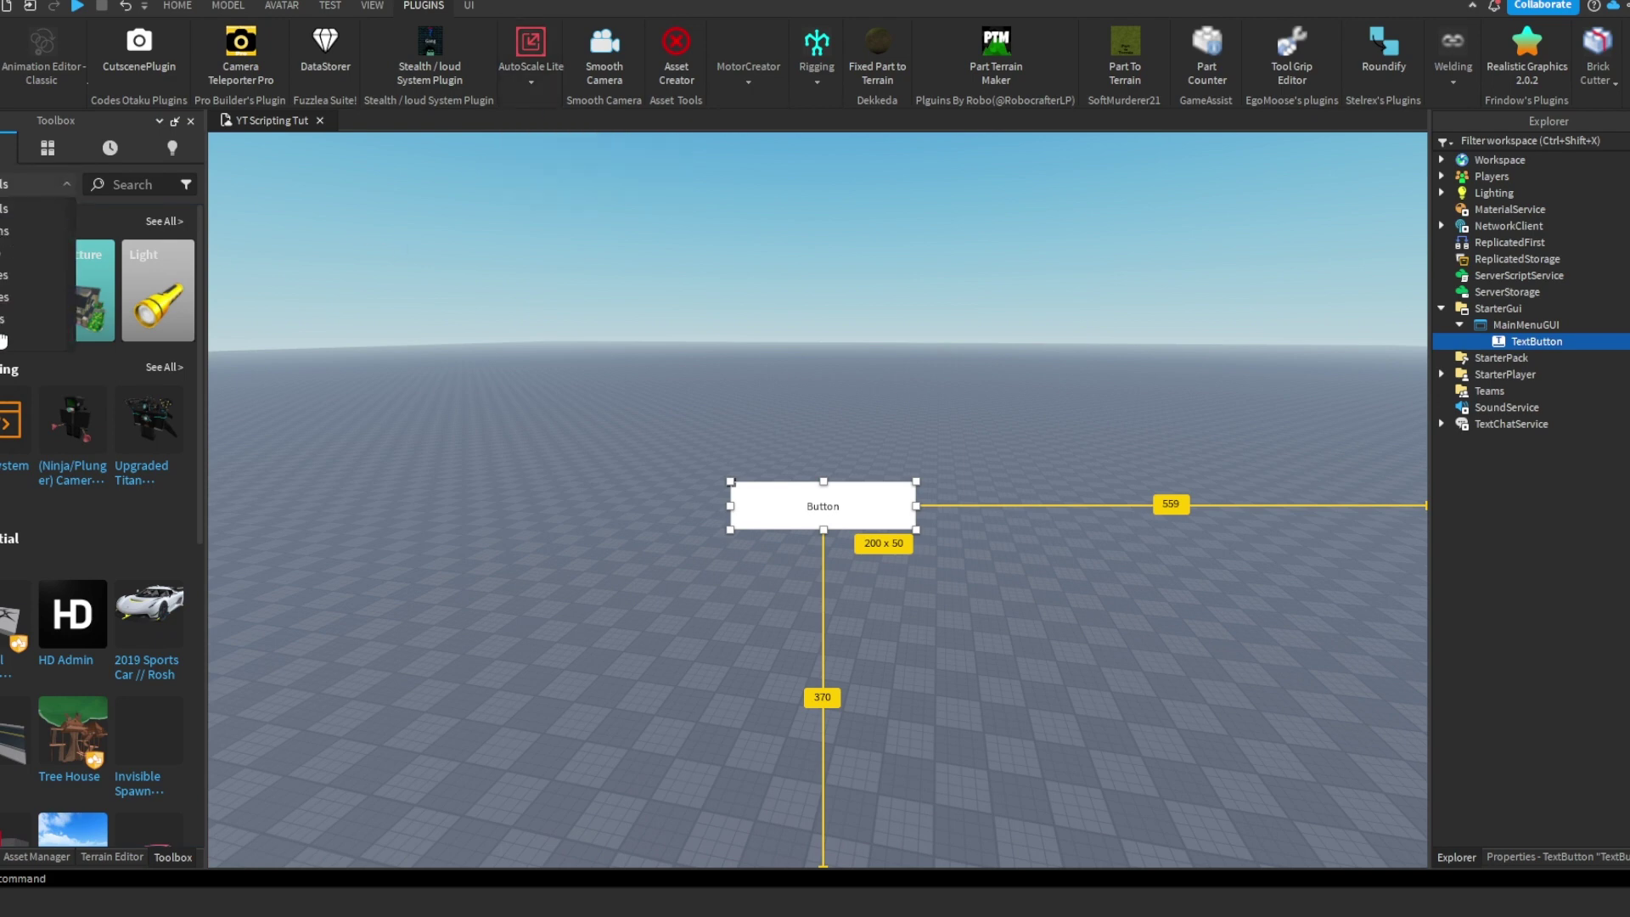
left_click(15, 238)
left_click(127, 184)
type("au")
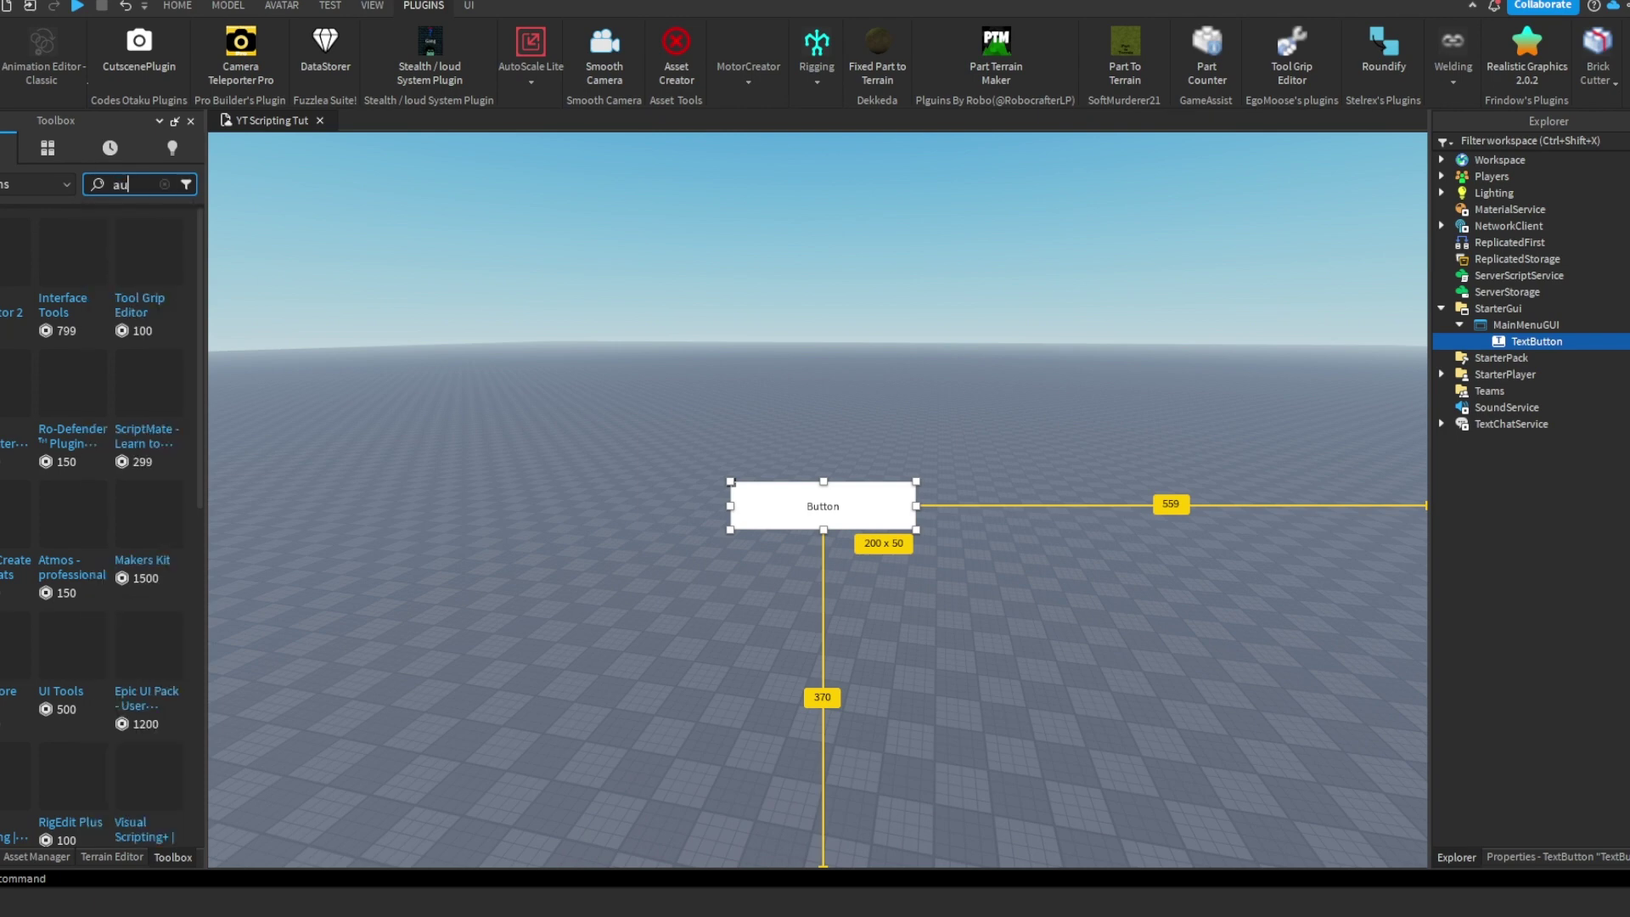
type("to scale")
key("Return")
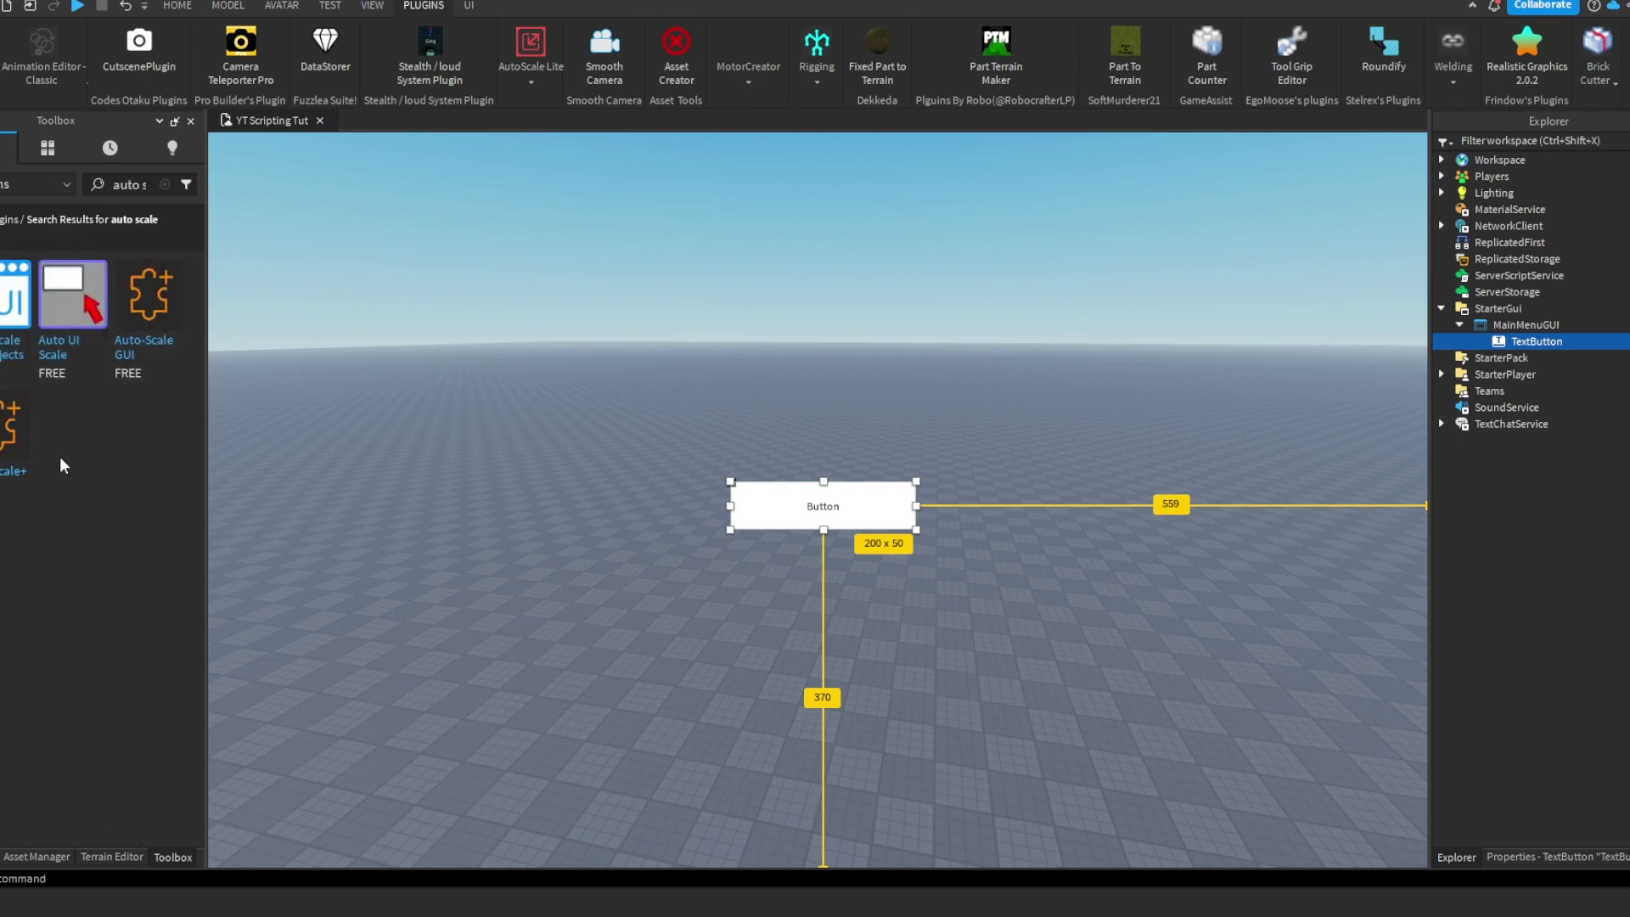
mouse_move(89, 321)
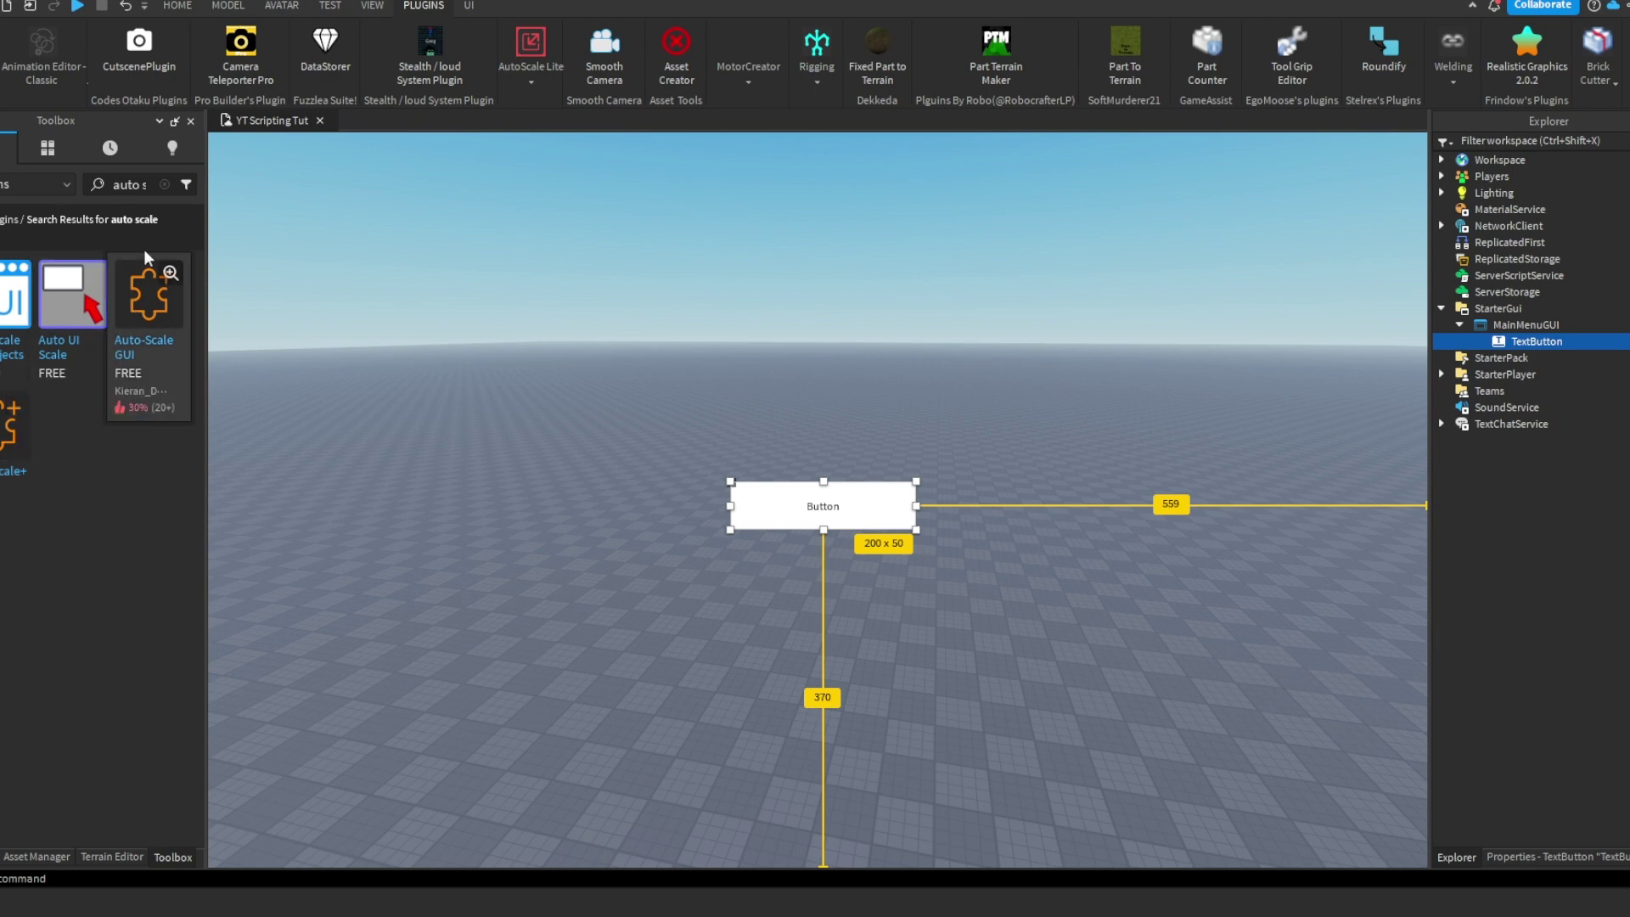
left_click(160, 184)
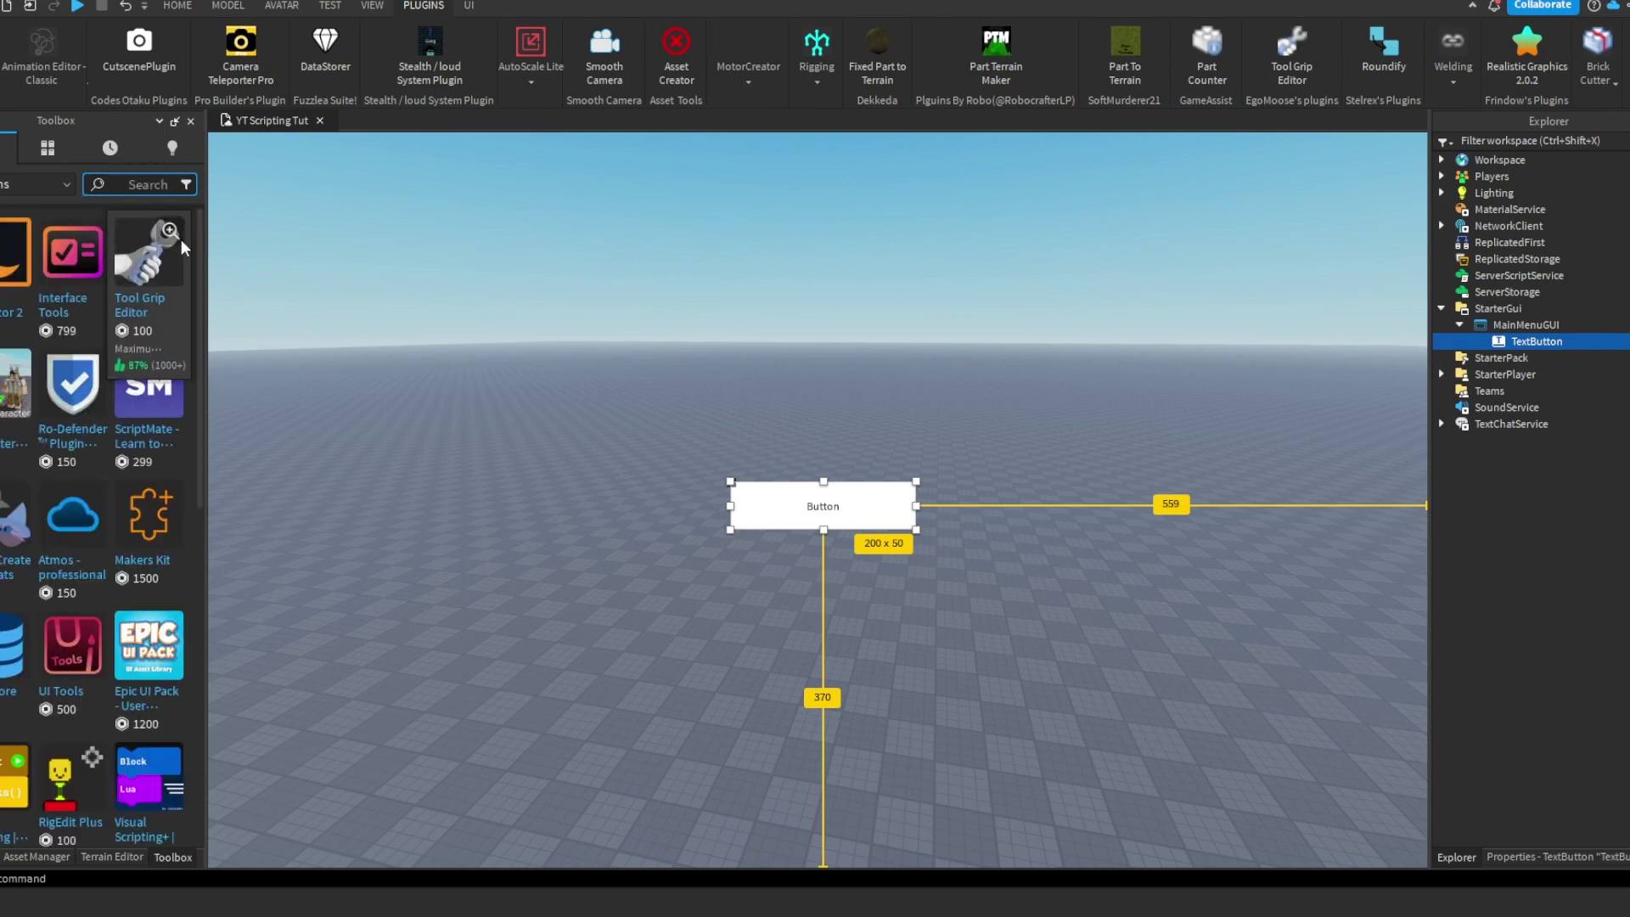
left_click(265, 242)
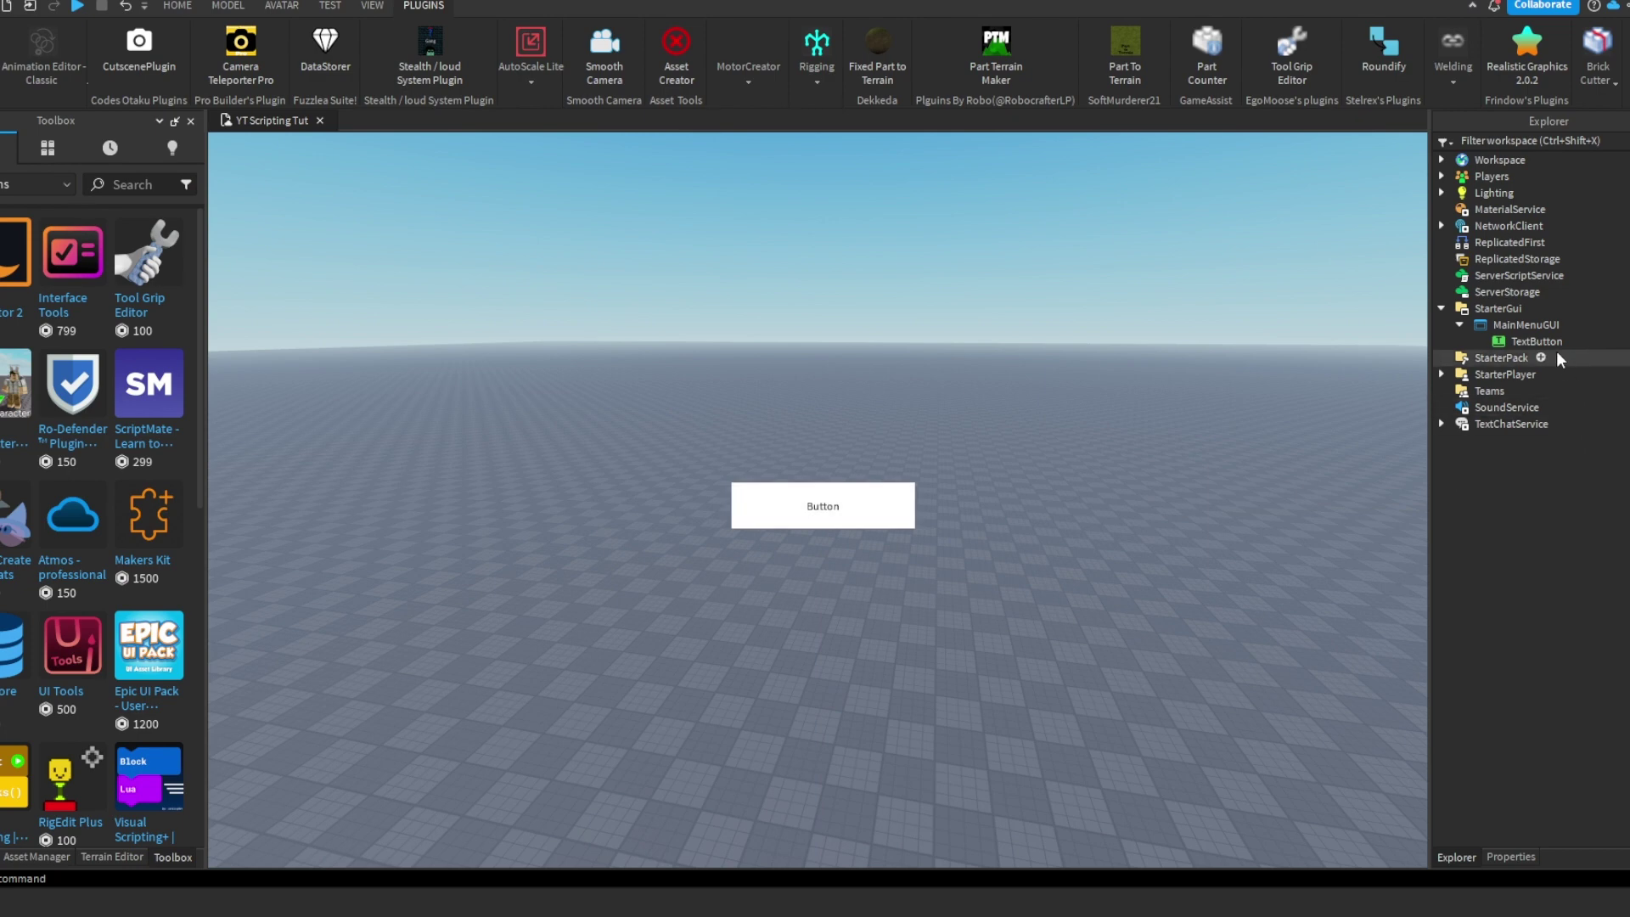
- Try adding an AutoScale Lite constraint to the TextButton and delete the resulting UIAspectRatioConstraint
left_click(1541, 341)
left_click(399, 6)
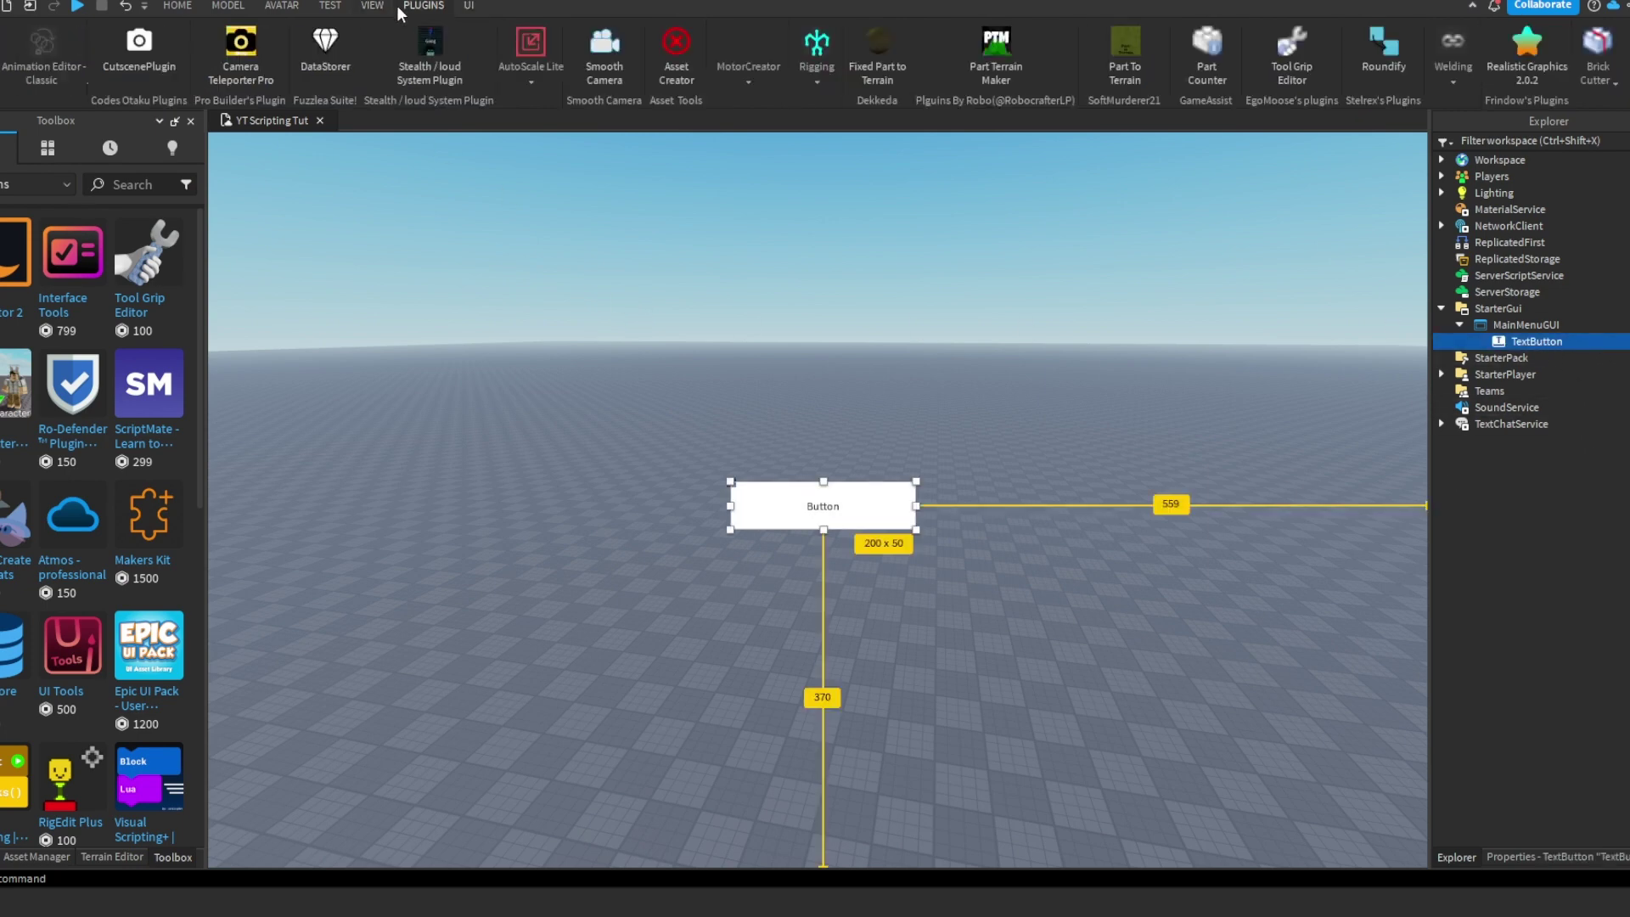
left_click(526, 81)
left_click(562, 151)
left_click(1479, 341)
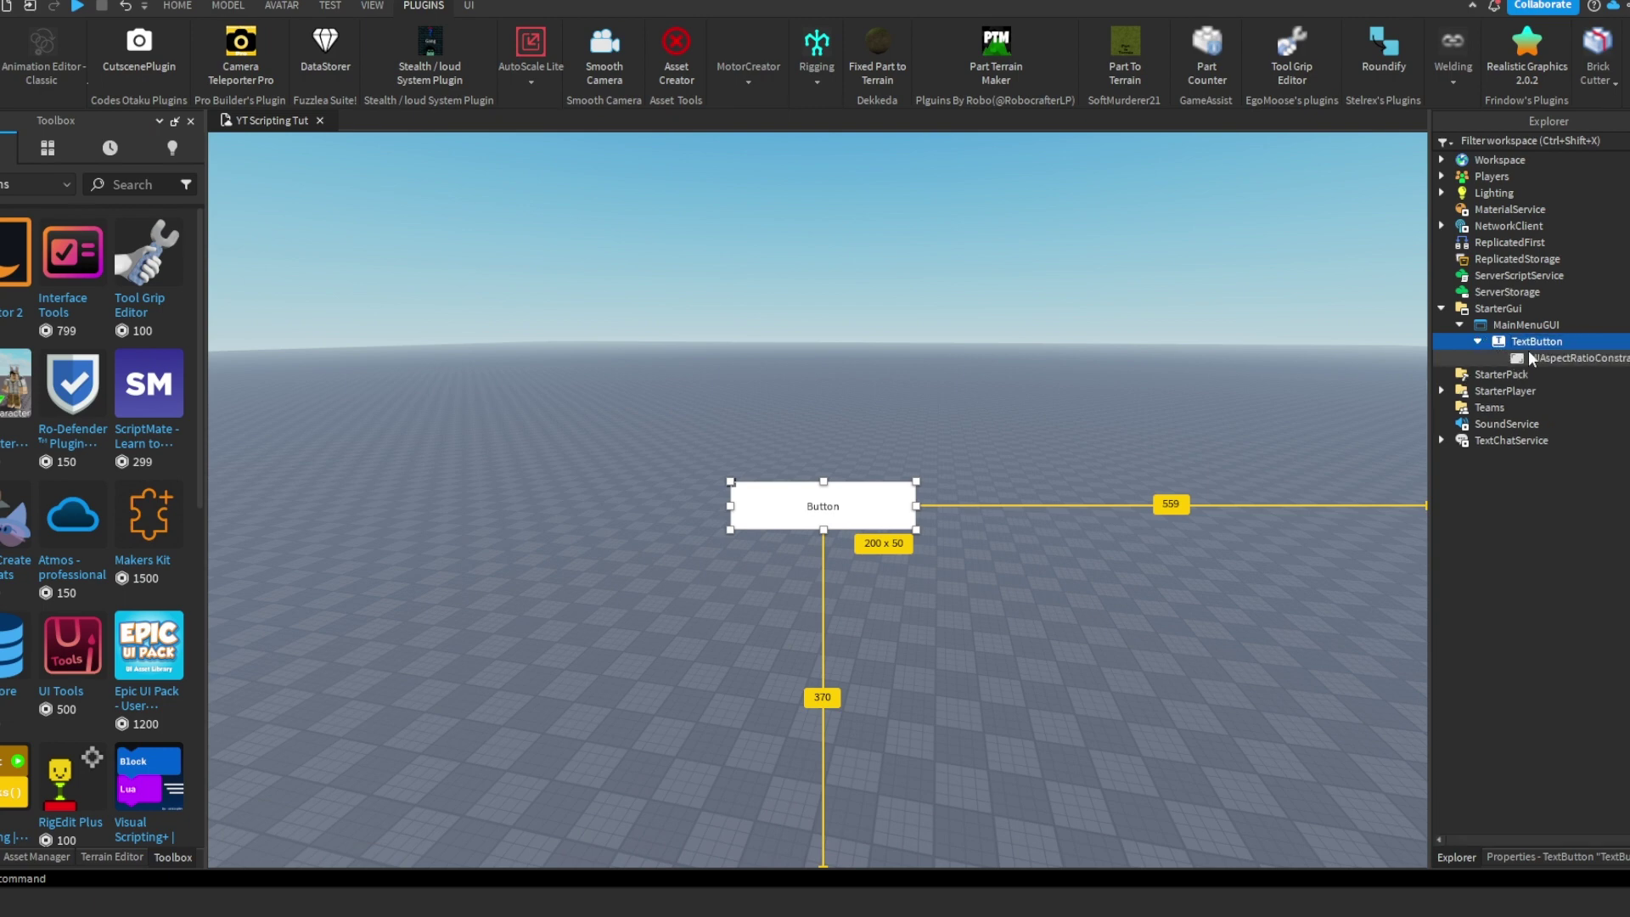
left_click(1531, 359)
key("Delete")
- Convert the TextButton's position and size to Scale with AutoScale Lite's Unit Conversion
left_click(1575, 341)
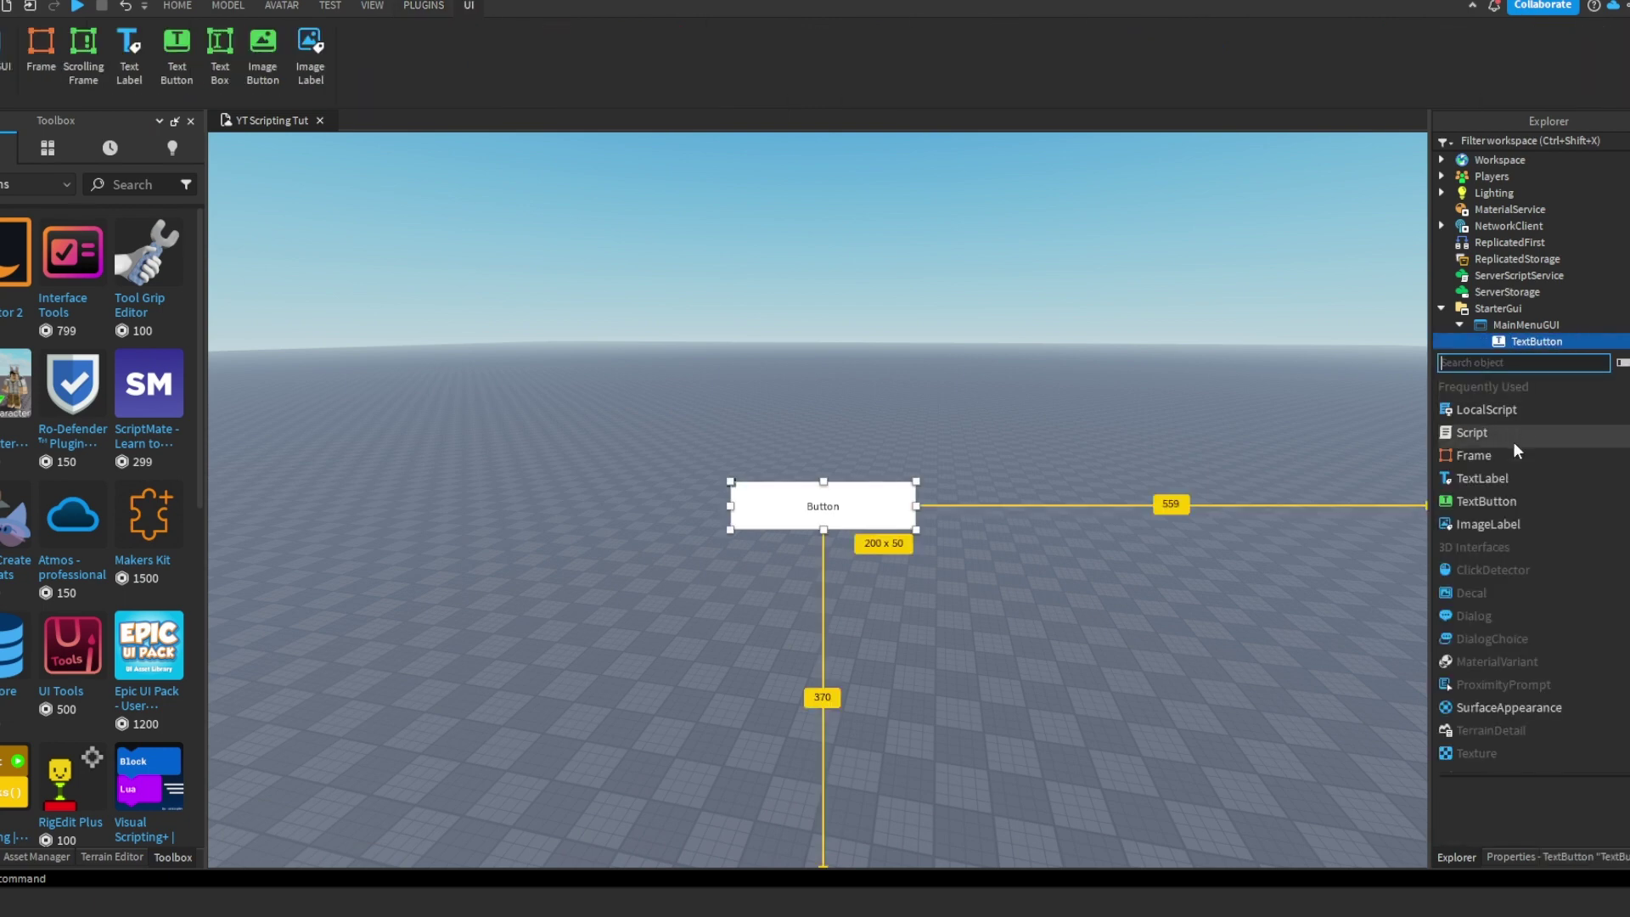
left_click(436, 8)
left_click(533, 81)
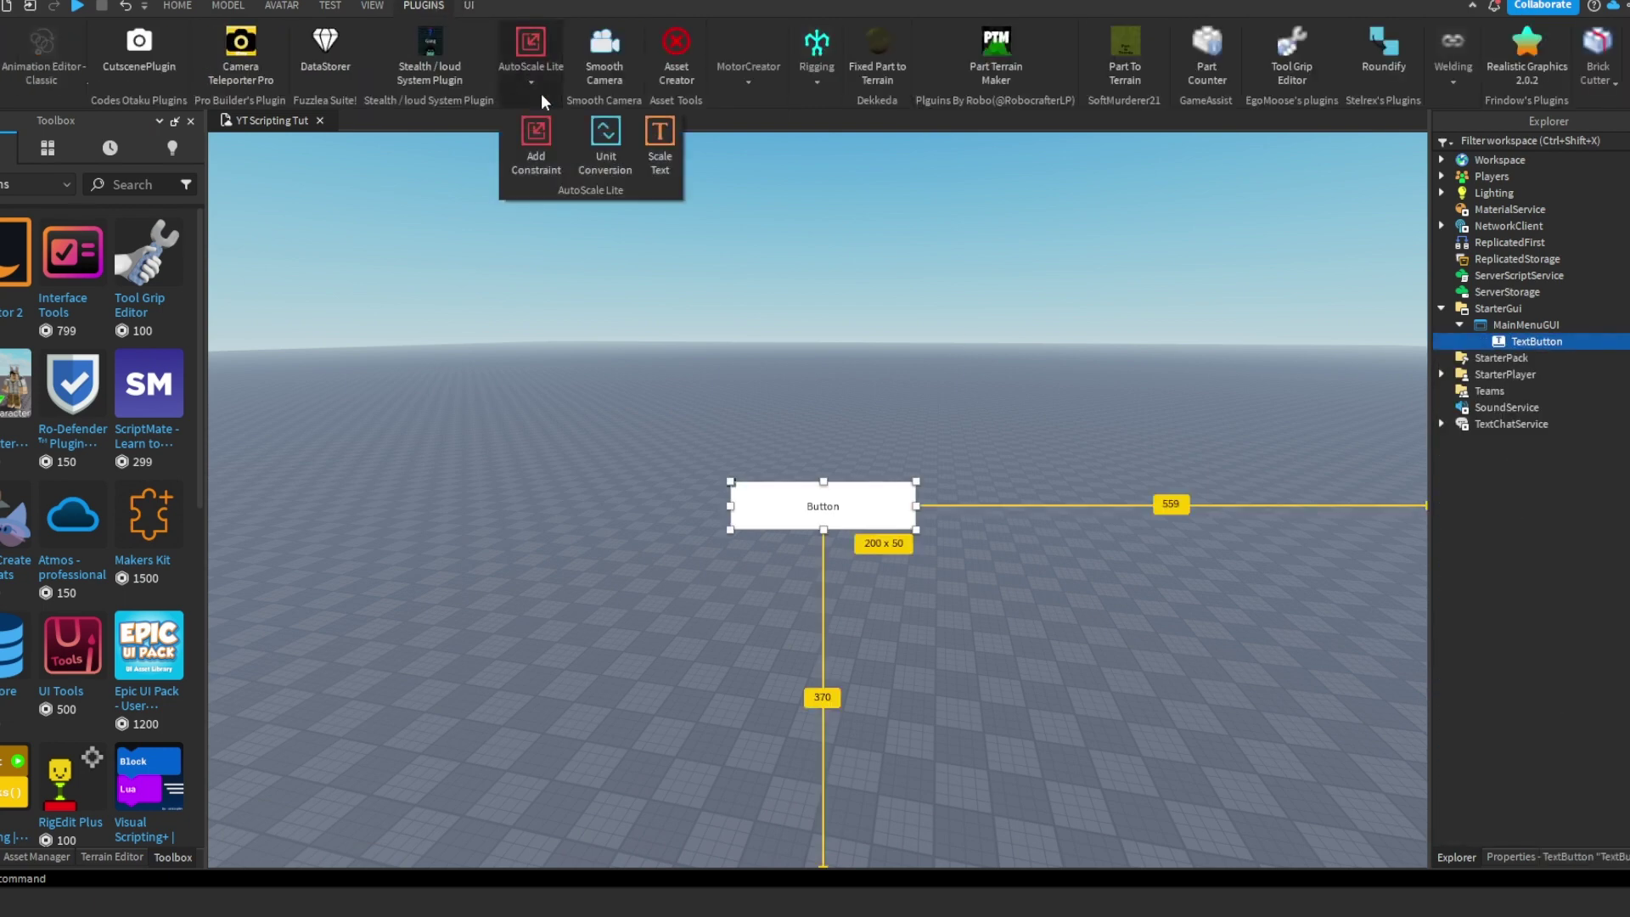
left_click(634, 156)
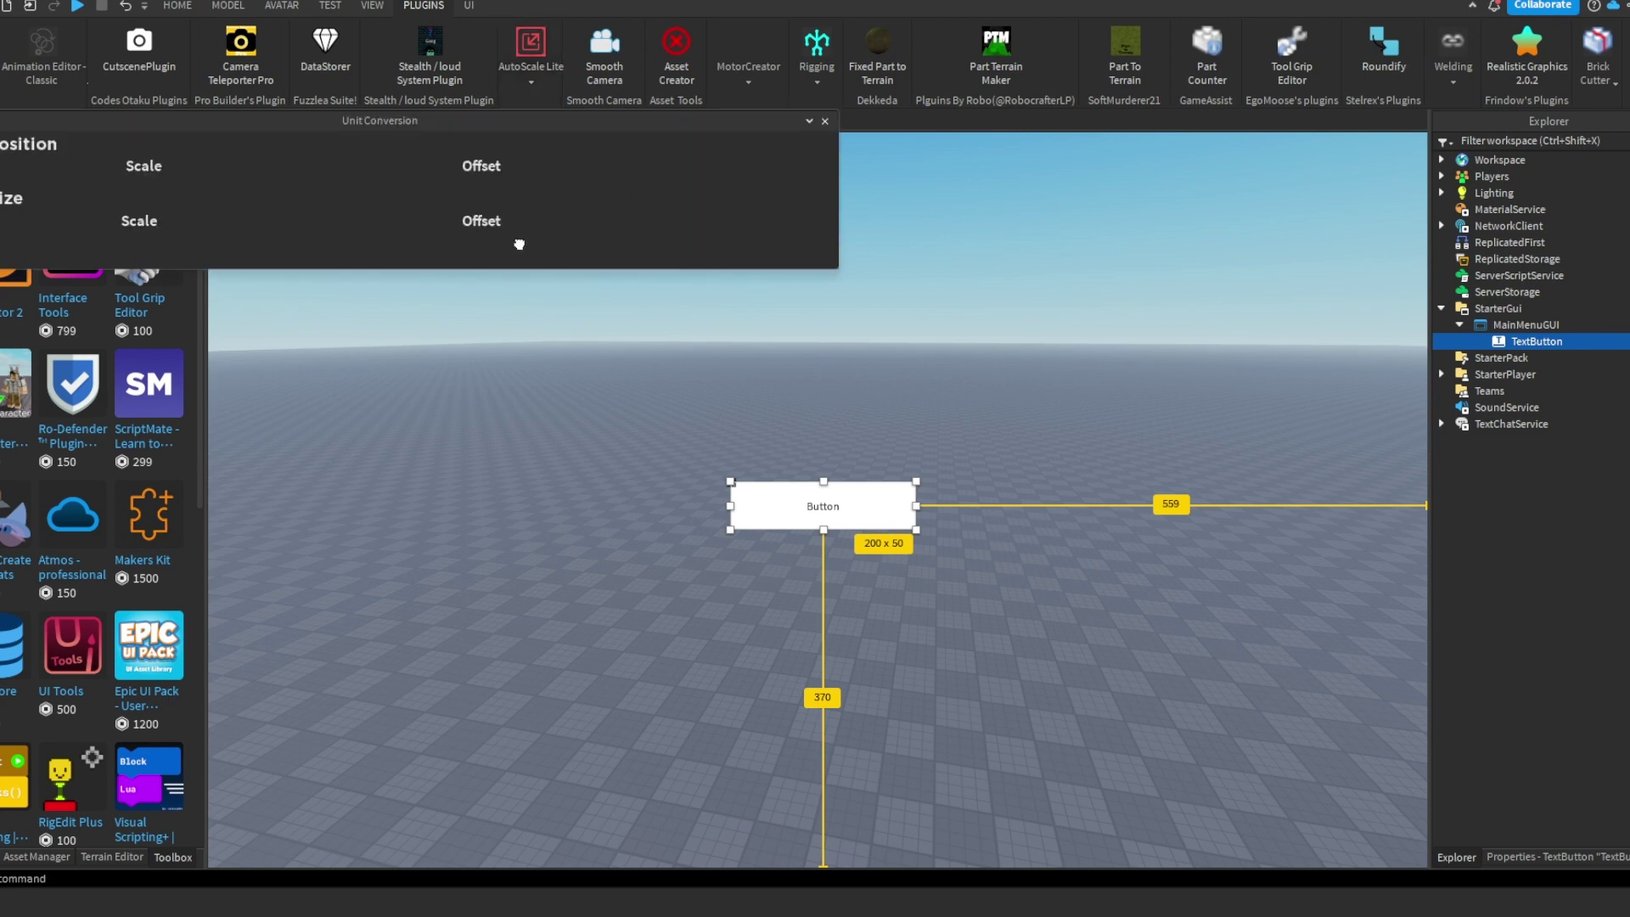
left_click(136, 166)
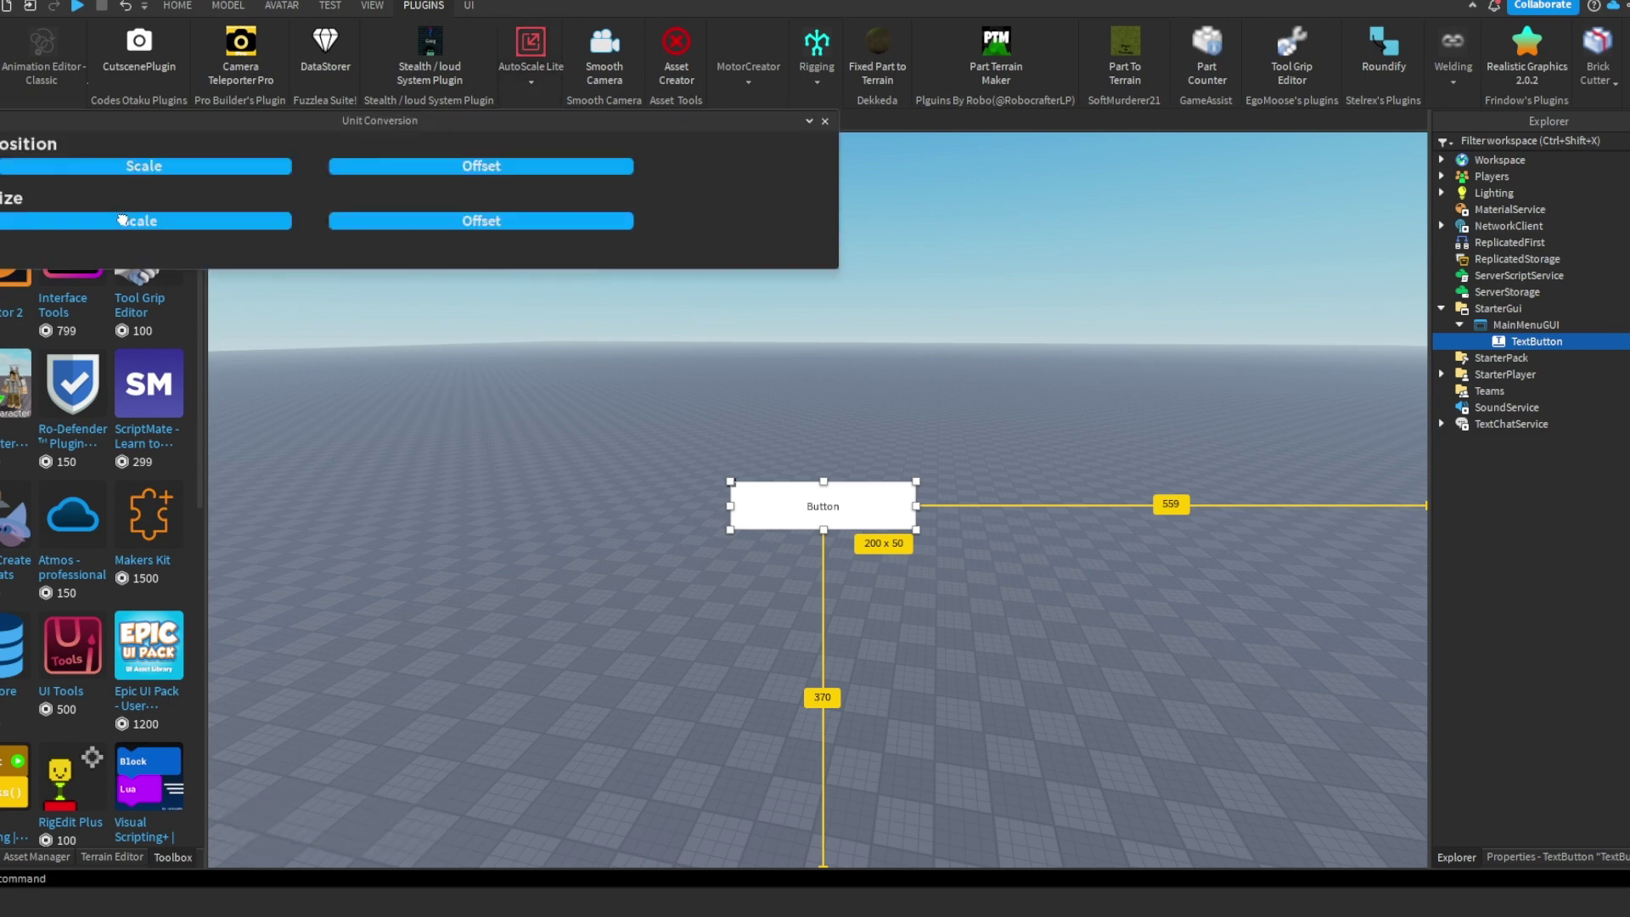
left_click(137, 219)
left_click(825, 120)
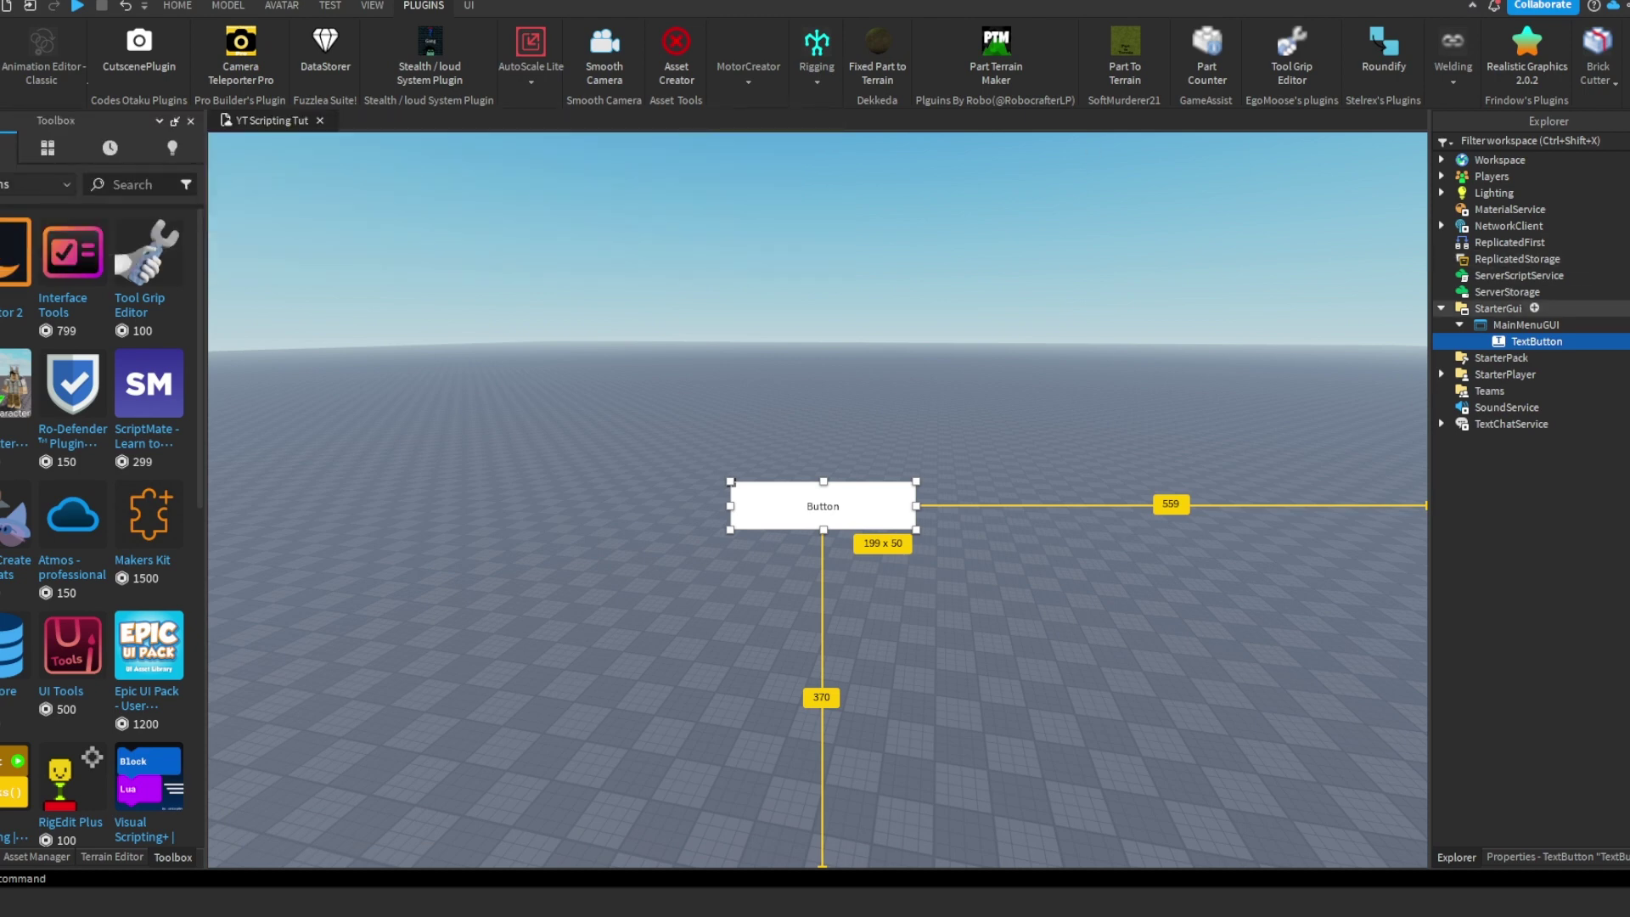
- Add a second TextButton to MainMenuGUI, place it directly above the first, and set its text to Button1
left_click(1572, 326)
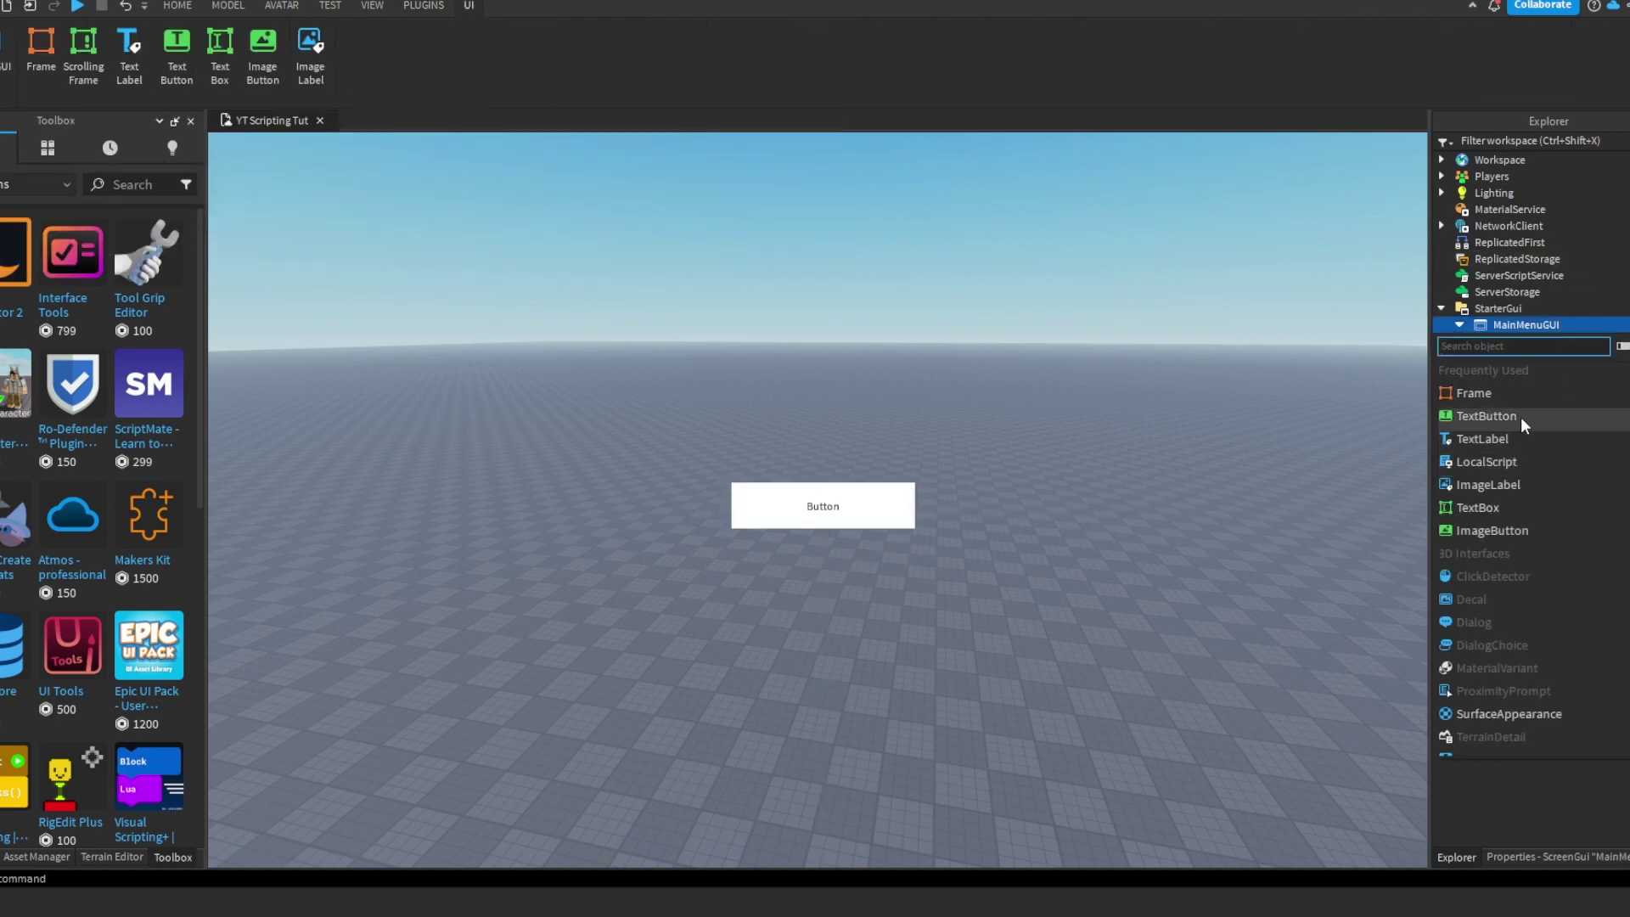
left_click(1520, 418)
left_click_drag(373, 173, 897, 445)
left_click(1541, 857)
left_click(1596, 495)
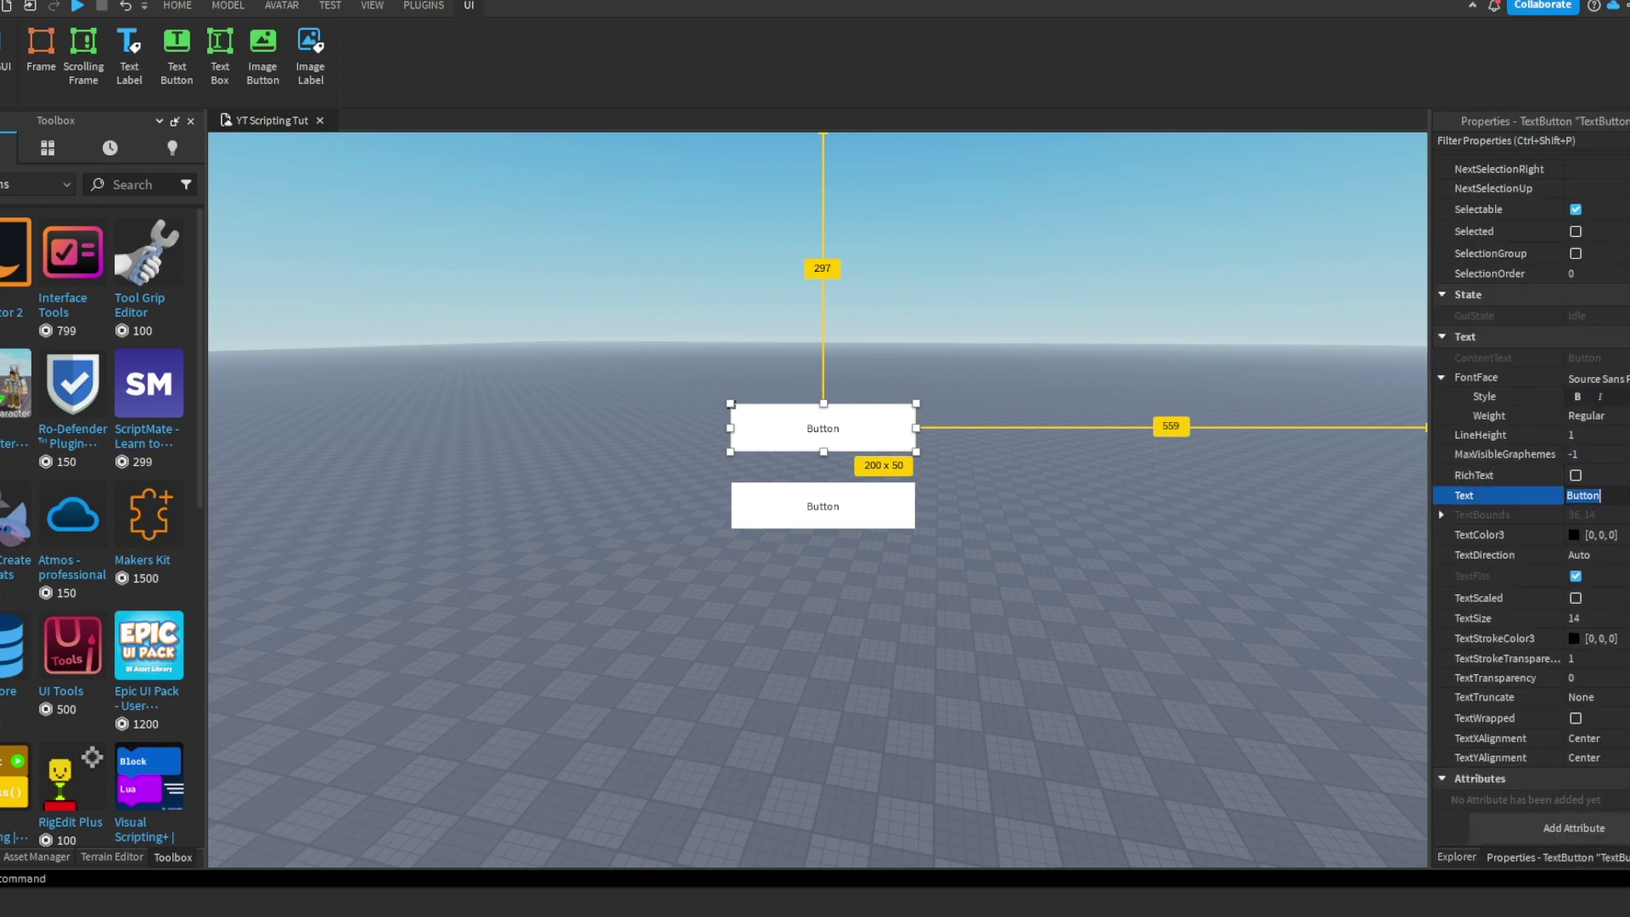
type("1")
key("Return")
left_click(1080, 594)
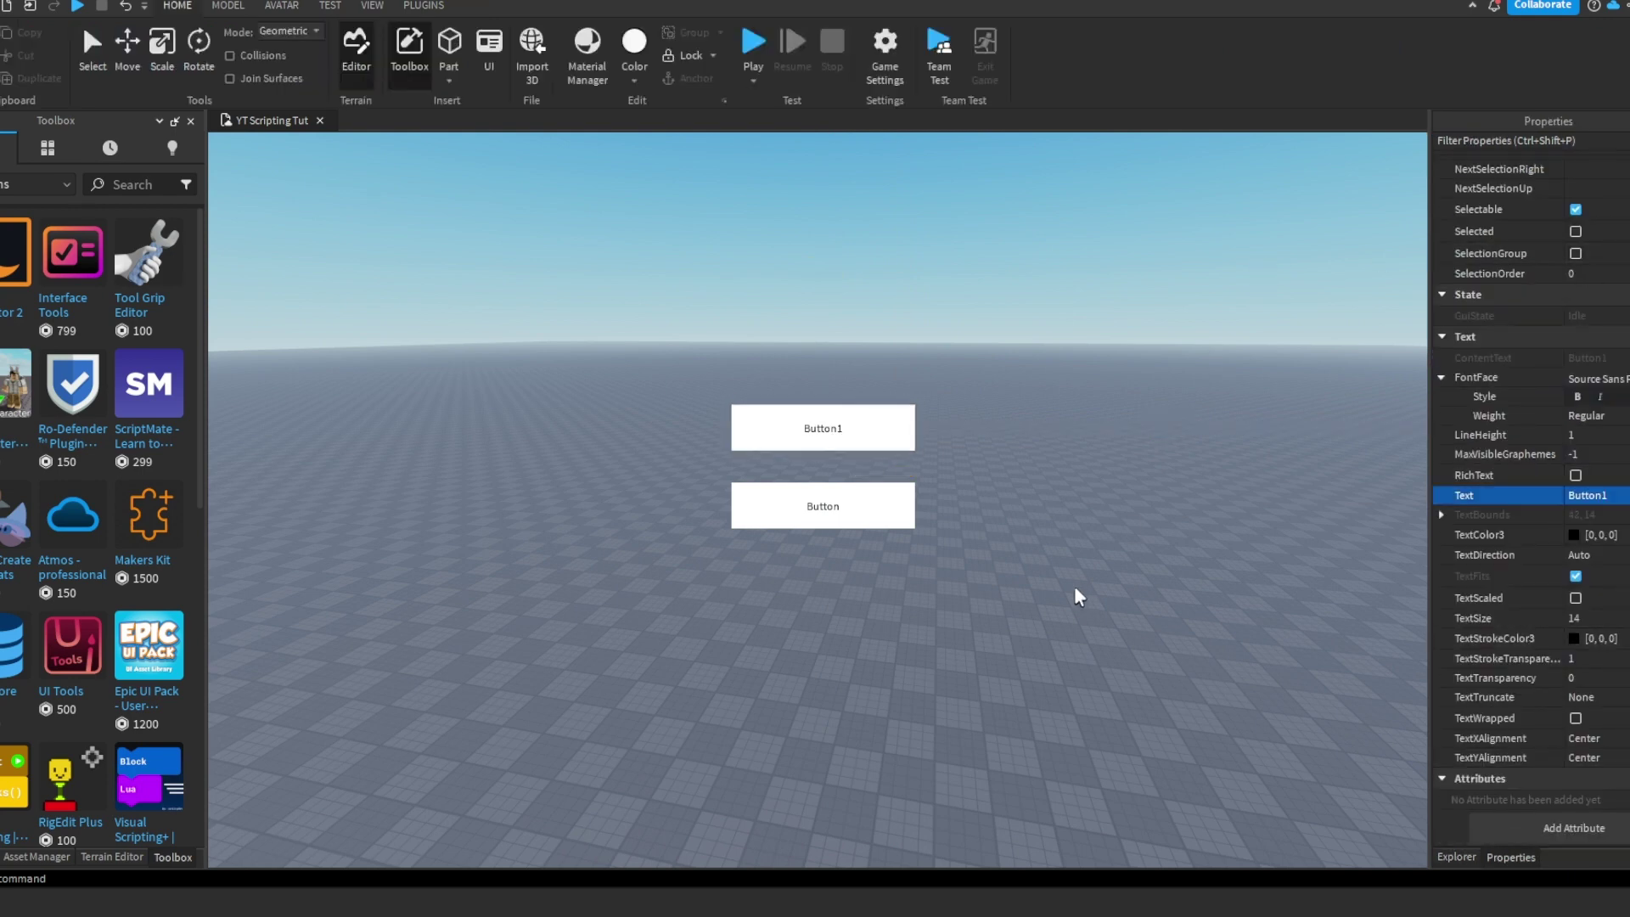
- Compare both buttons in device emulation on iPhone 4S and iPad 6th Generation, then leave the emulation
left_click(330, 5)
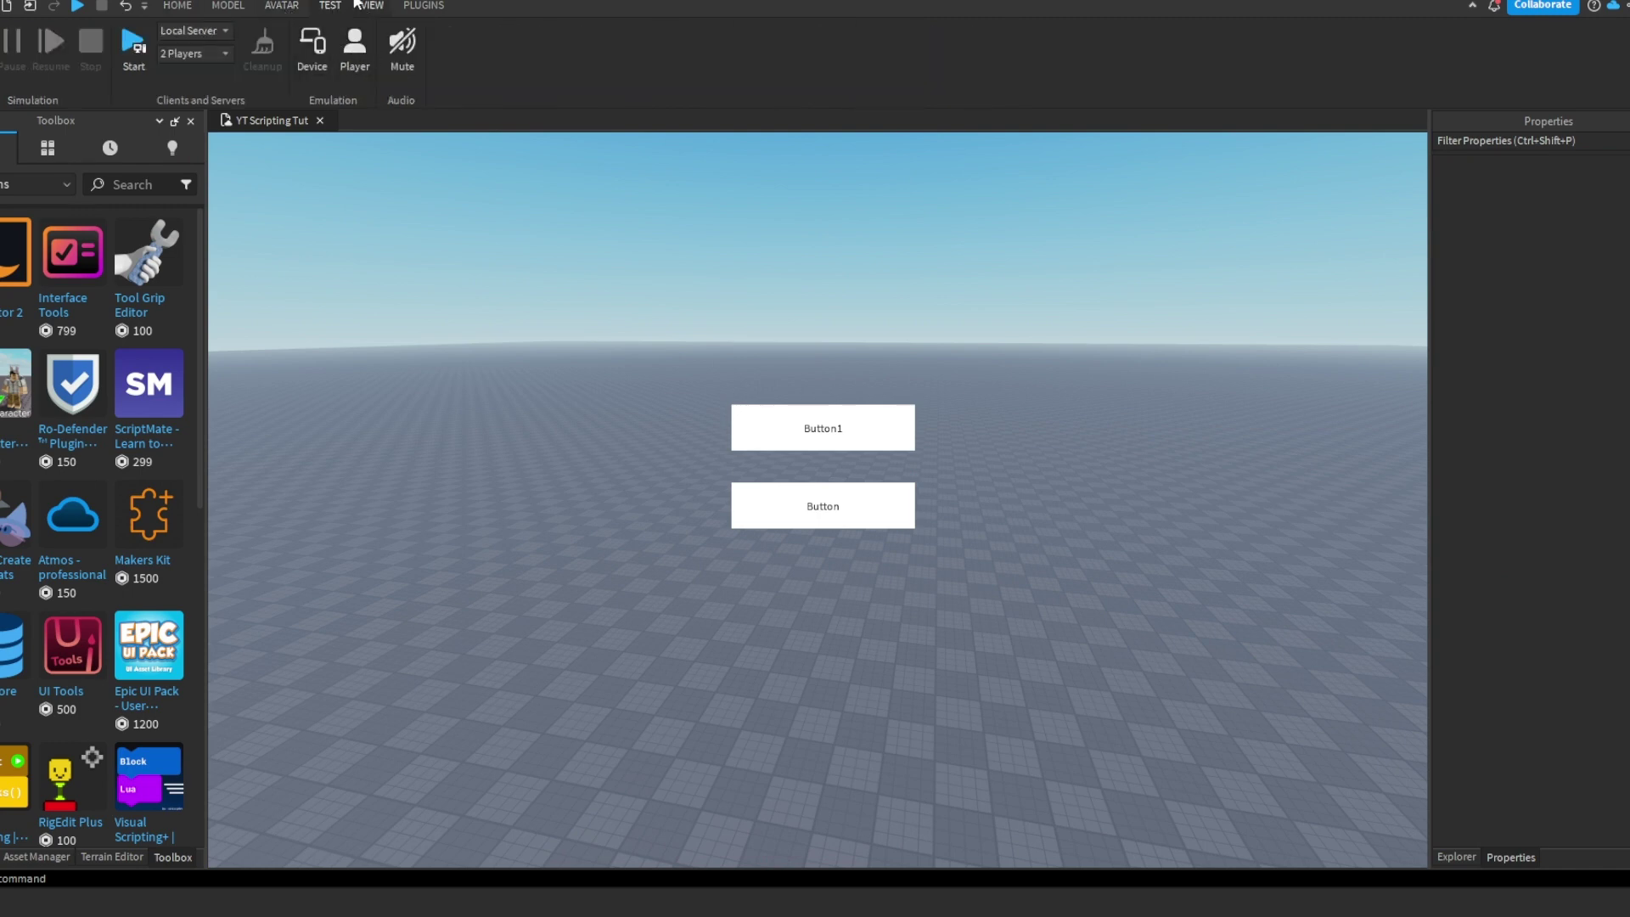
left_click(321, 61)
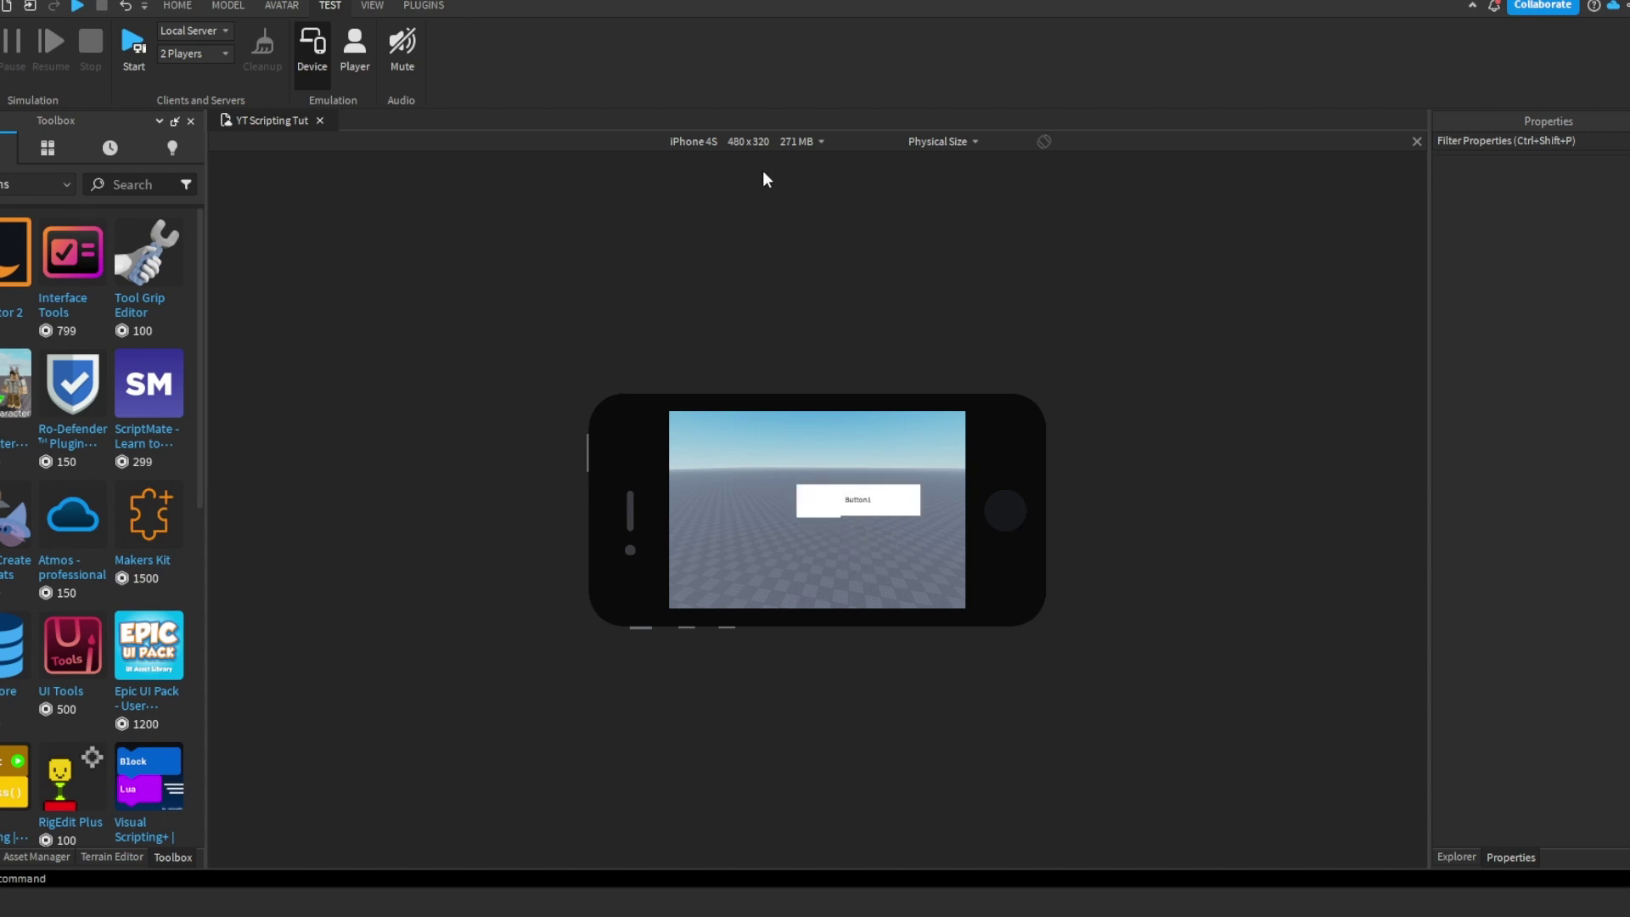
left_click(741, 148)
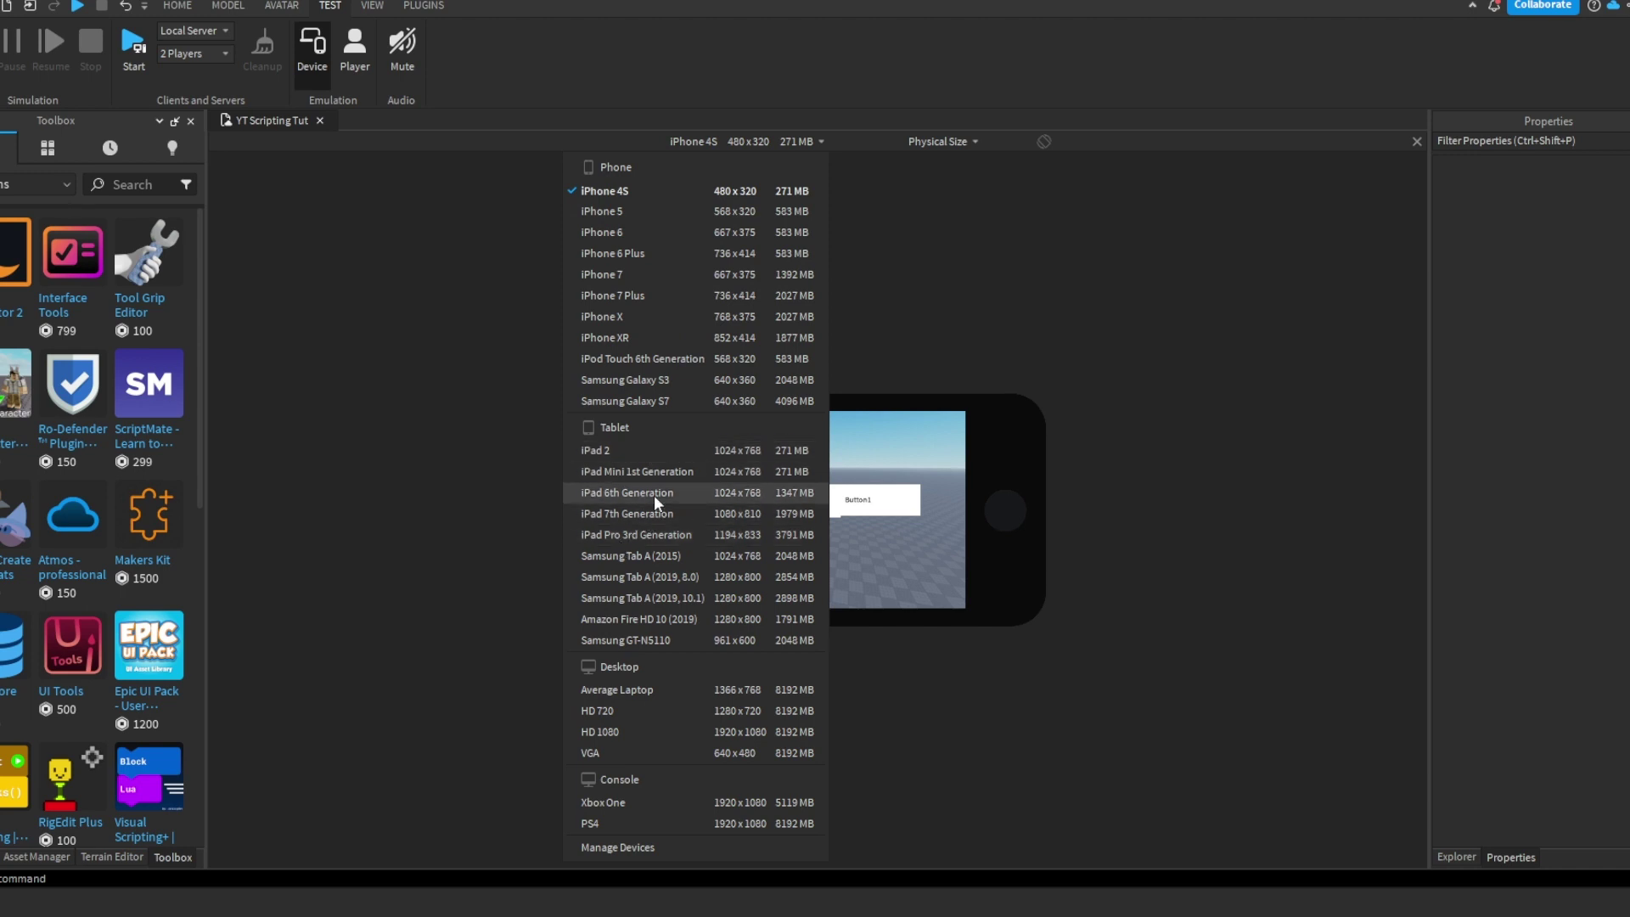
left_click(658, 493)
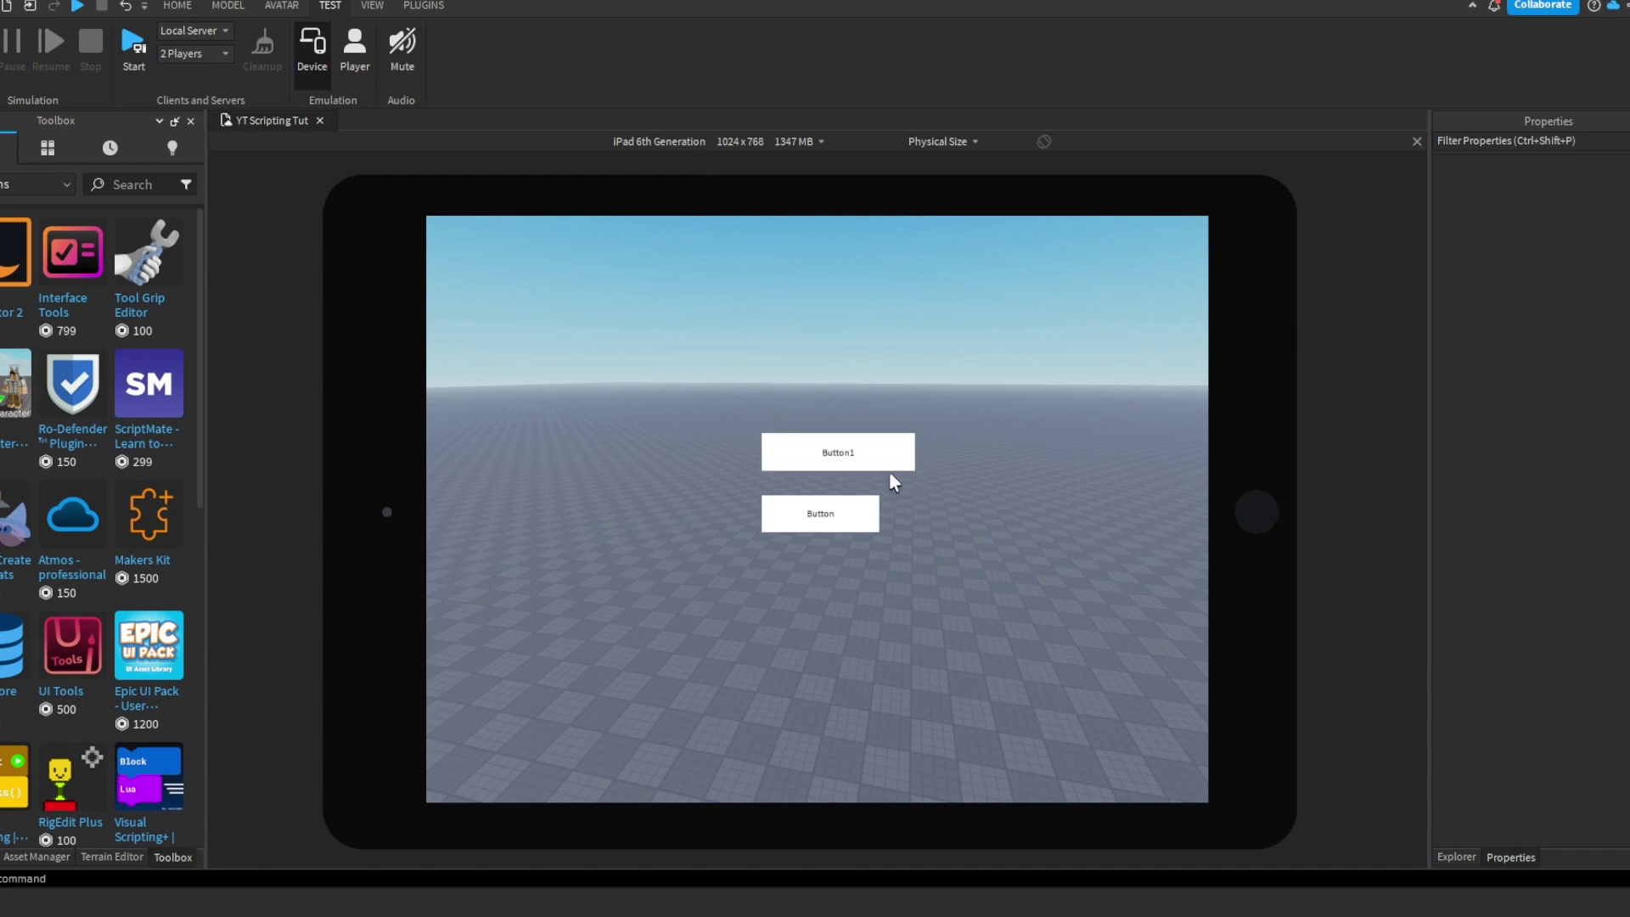
left_click(791, 142)
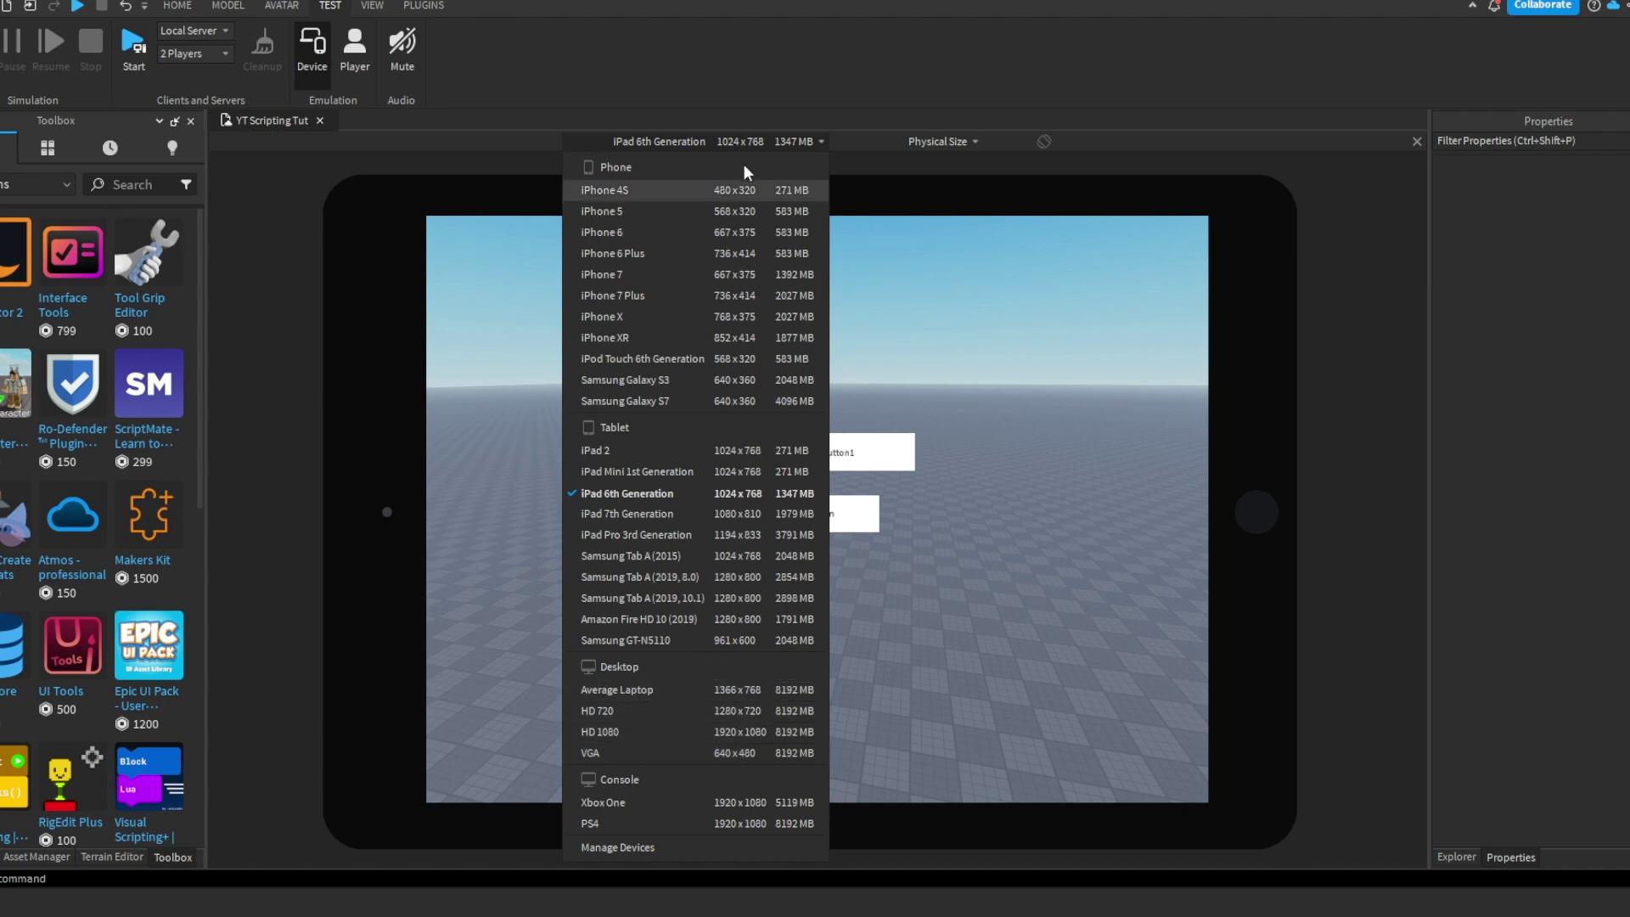
left_click(707, 191)
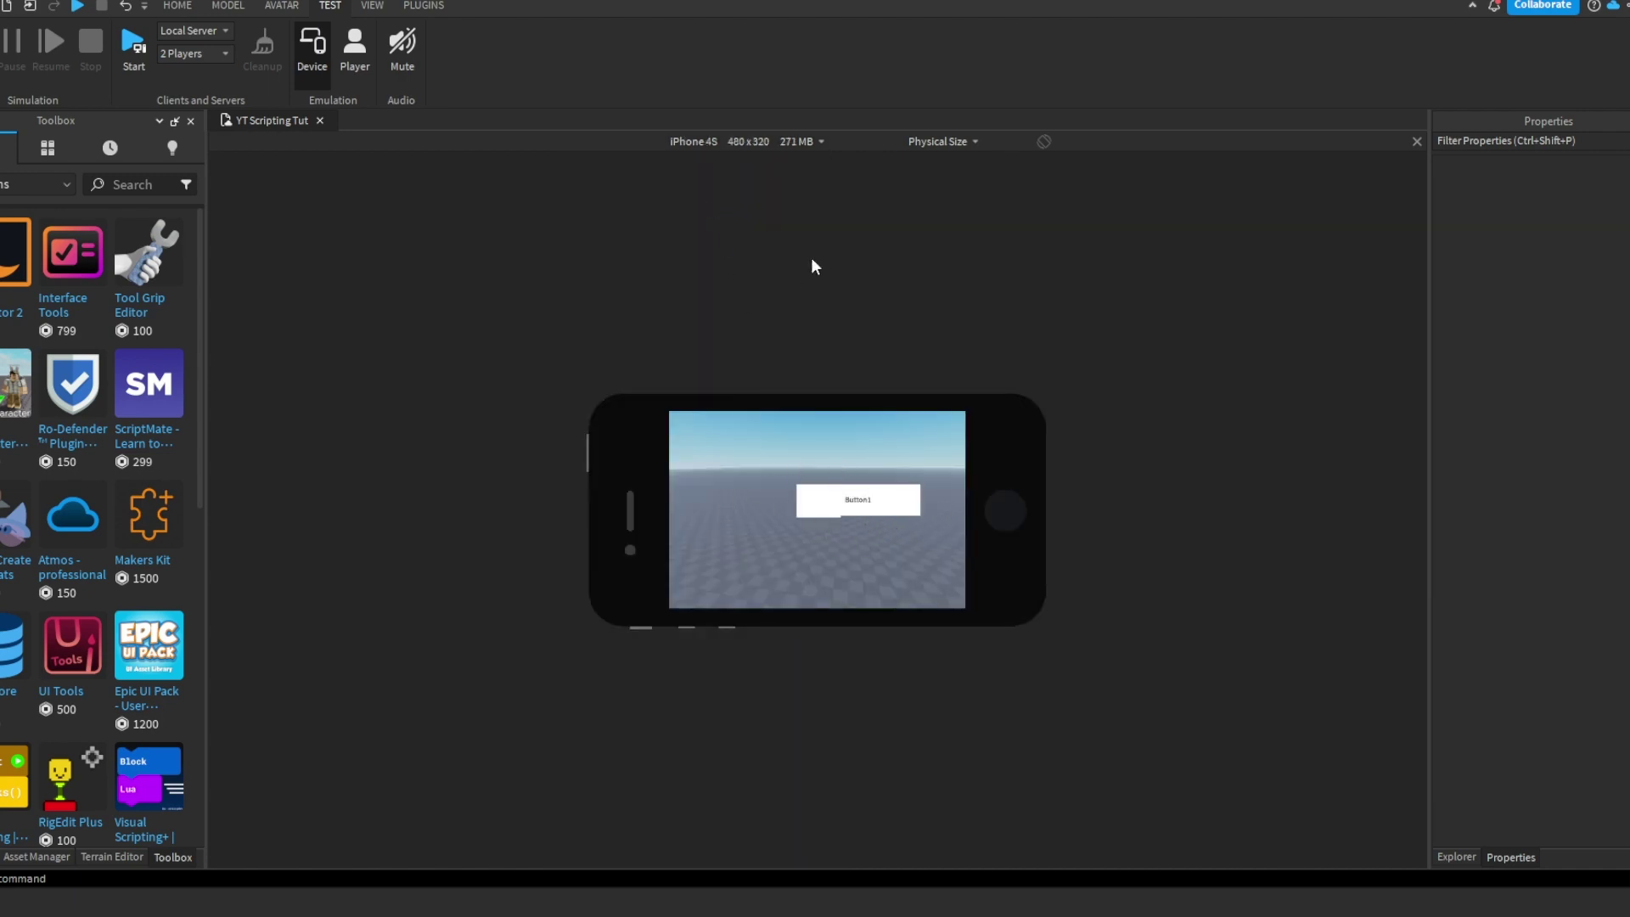
left_click(298, 68)
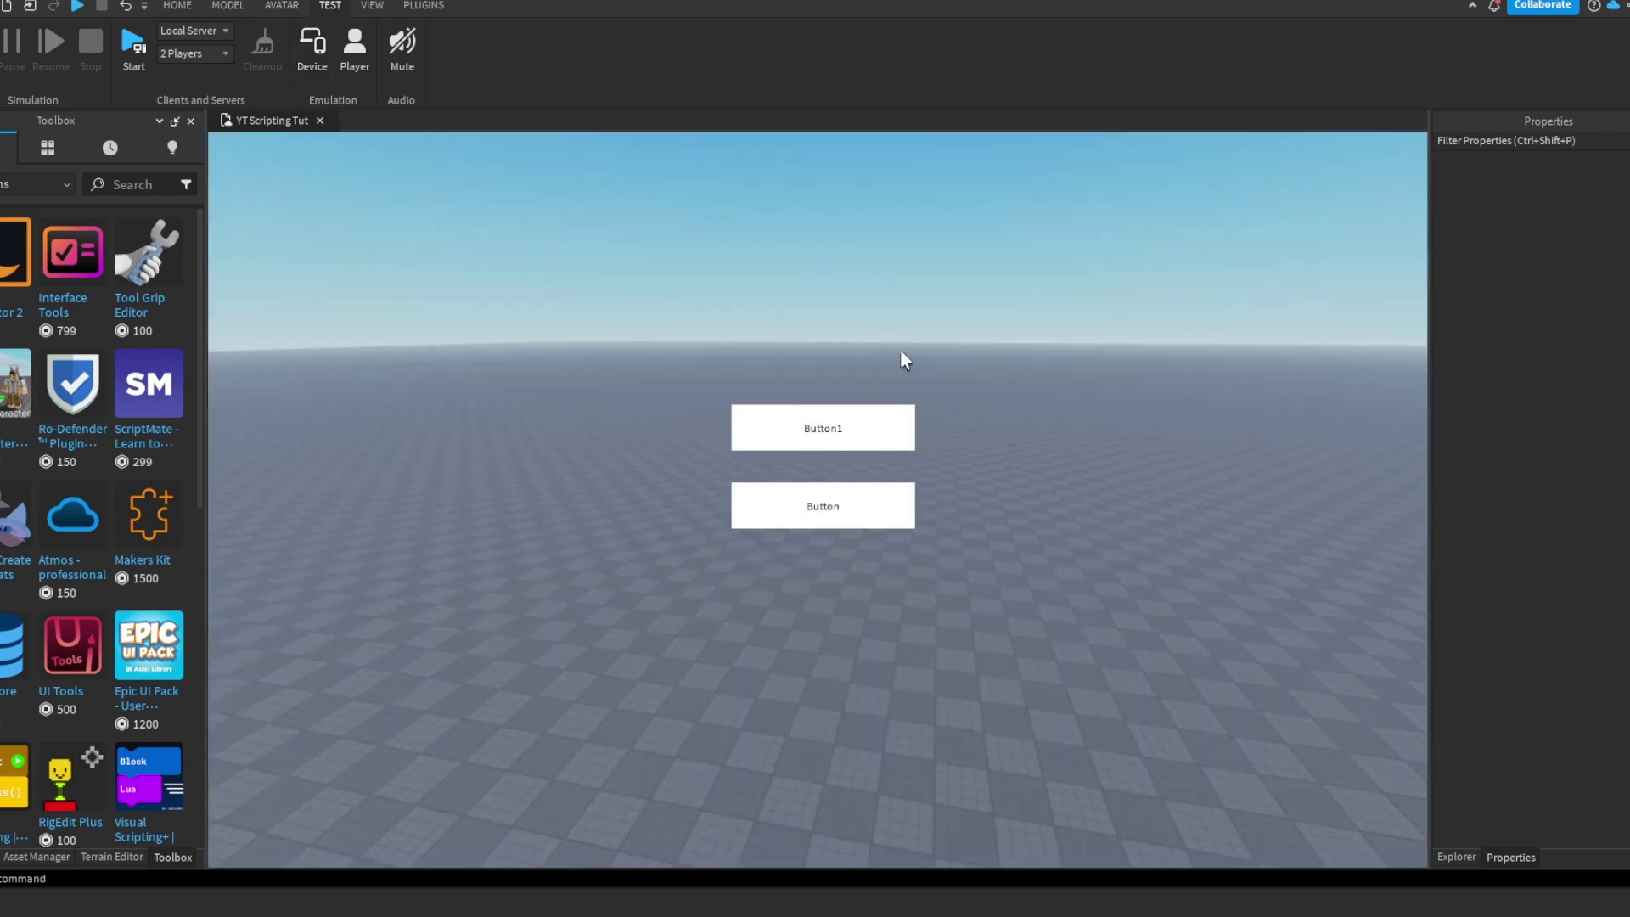
- Delete the upper TextButton labelled Button1 from MainMenuGUI
left_click(1456, 857)
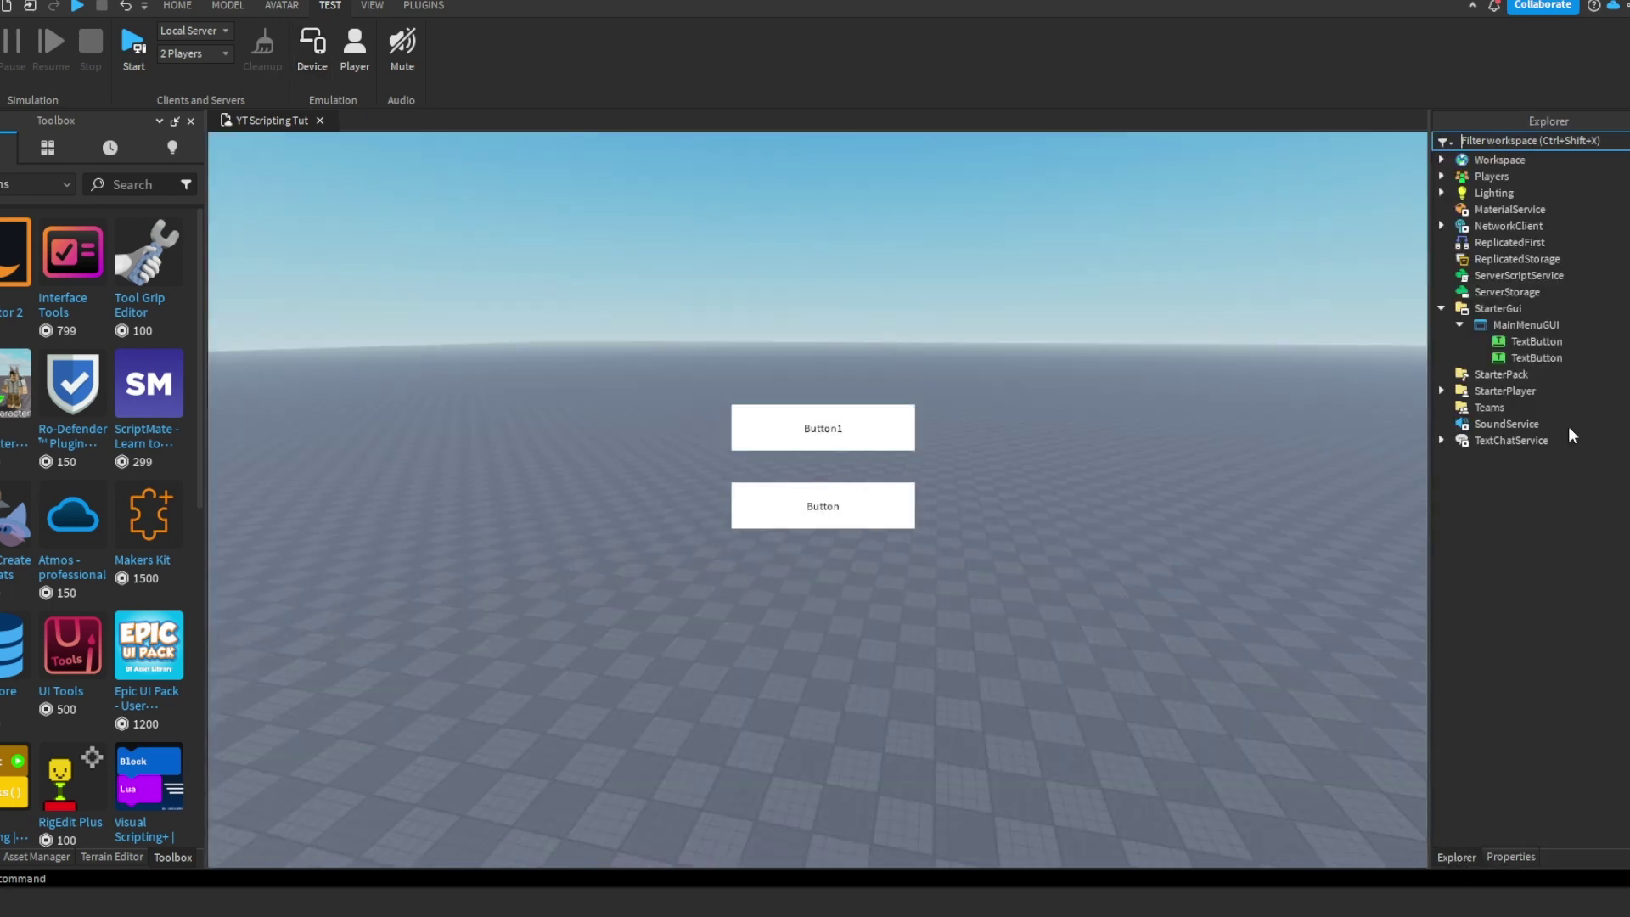
left_click(1542, 347)
left_click(1534, 360)
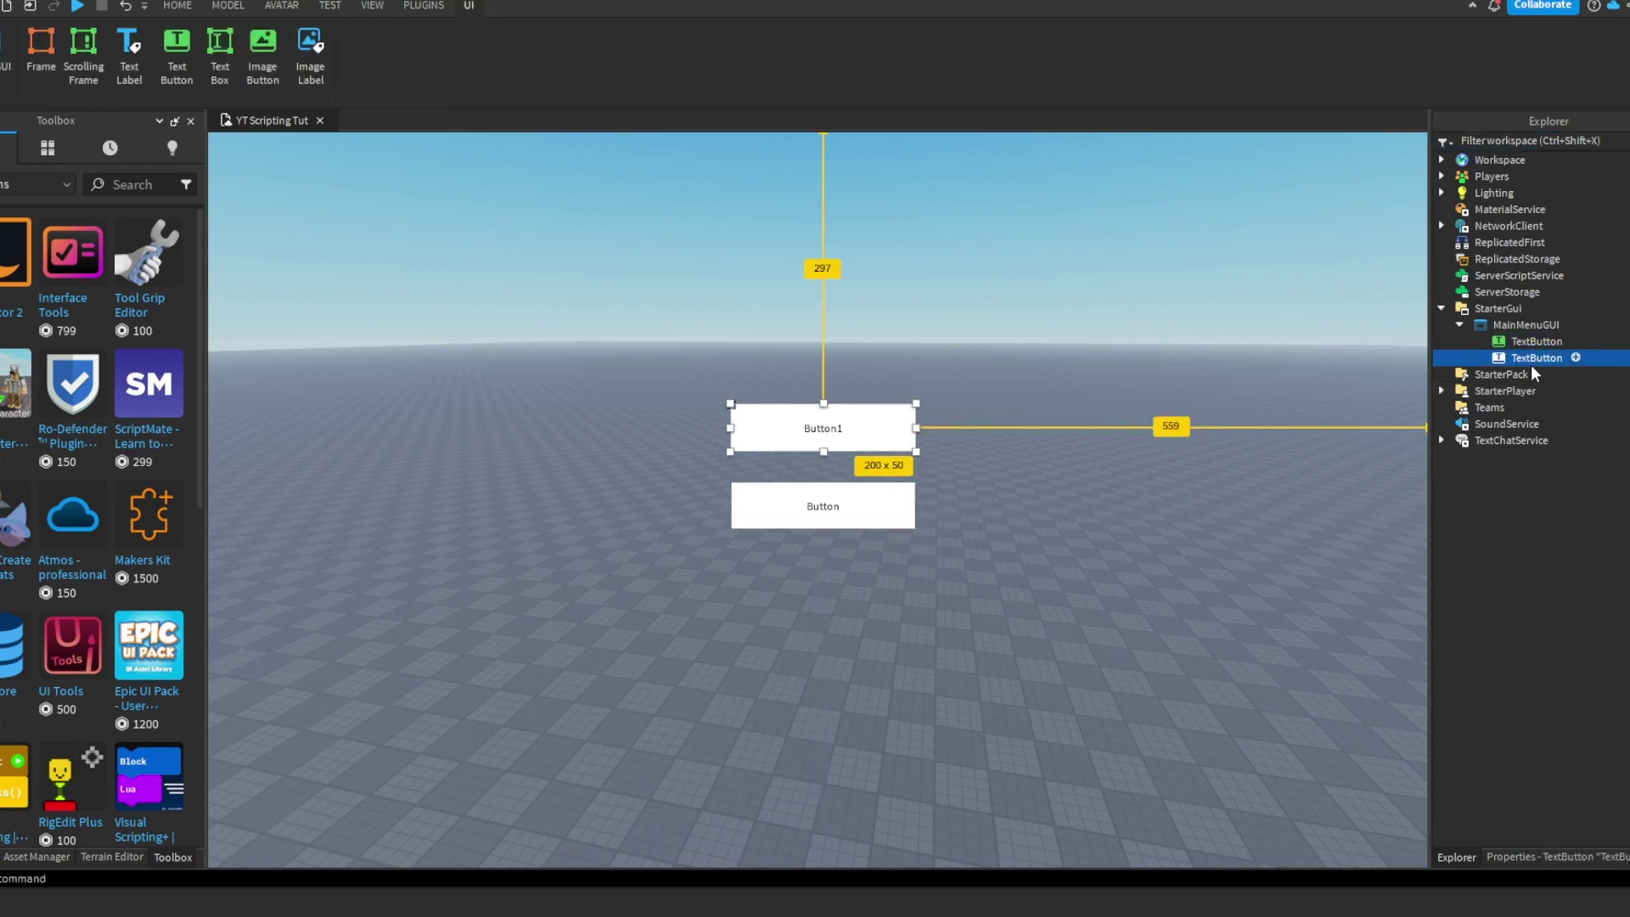
key("Delete")
- Preview the remaining scaled button in device emulation on iPhone 4S and iPad Pro 3rd Generation
left_click(330, 5)
left_click(311, 46)
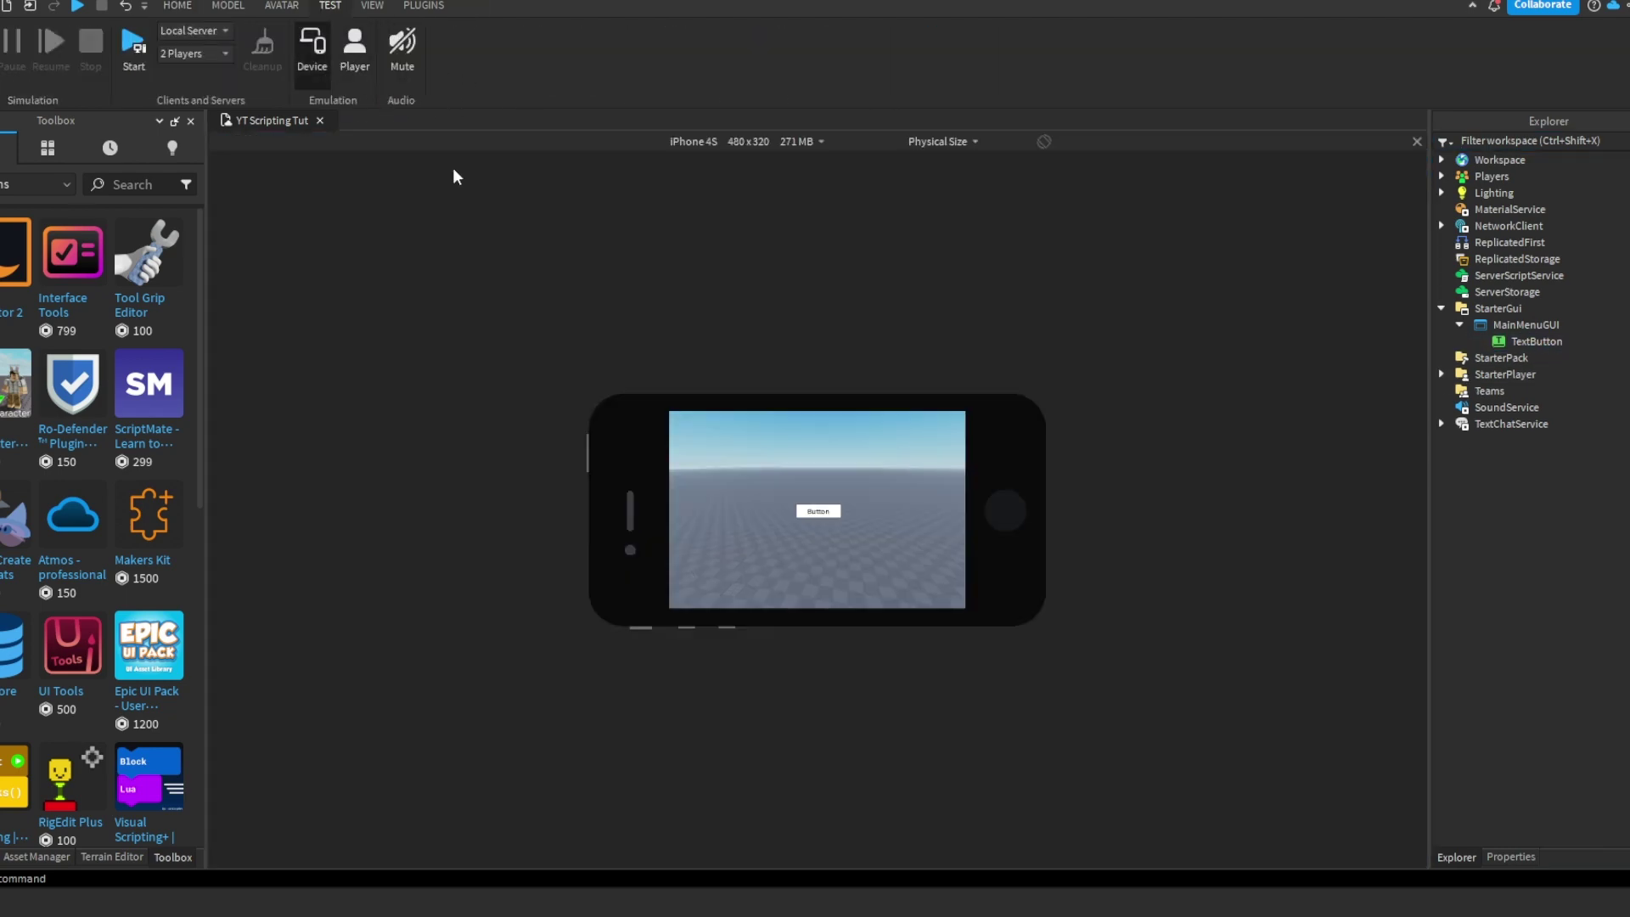
left_click(299, 49)
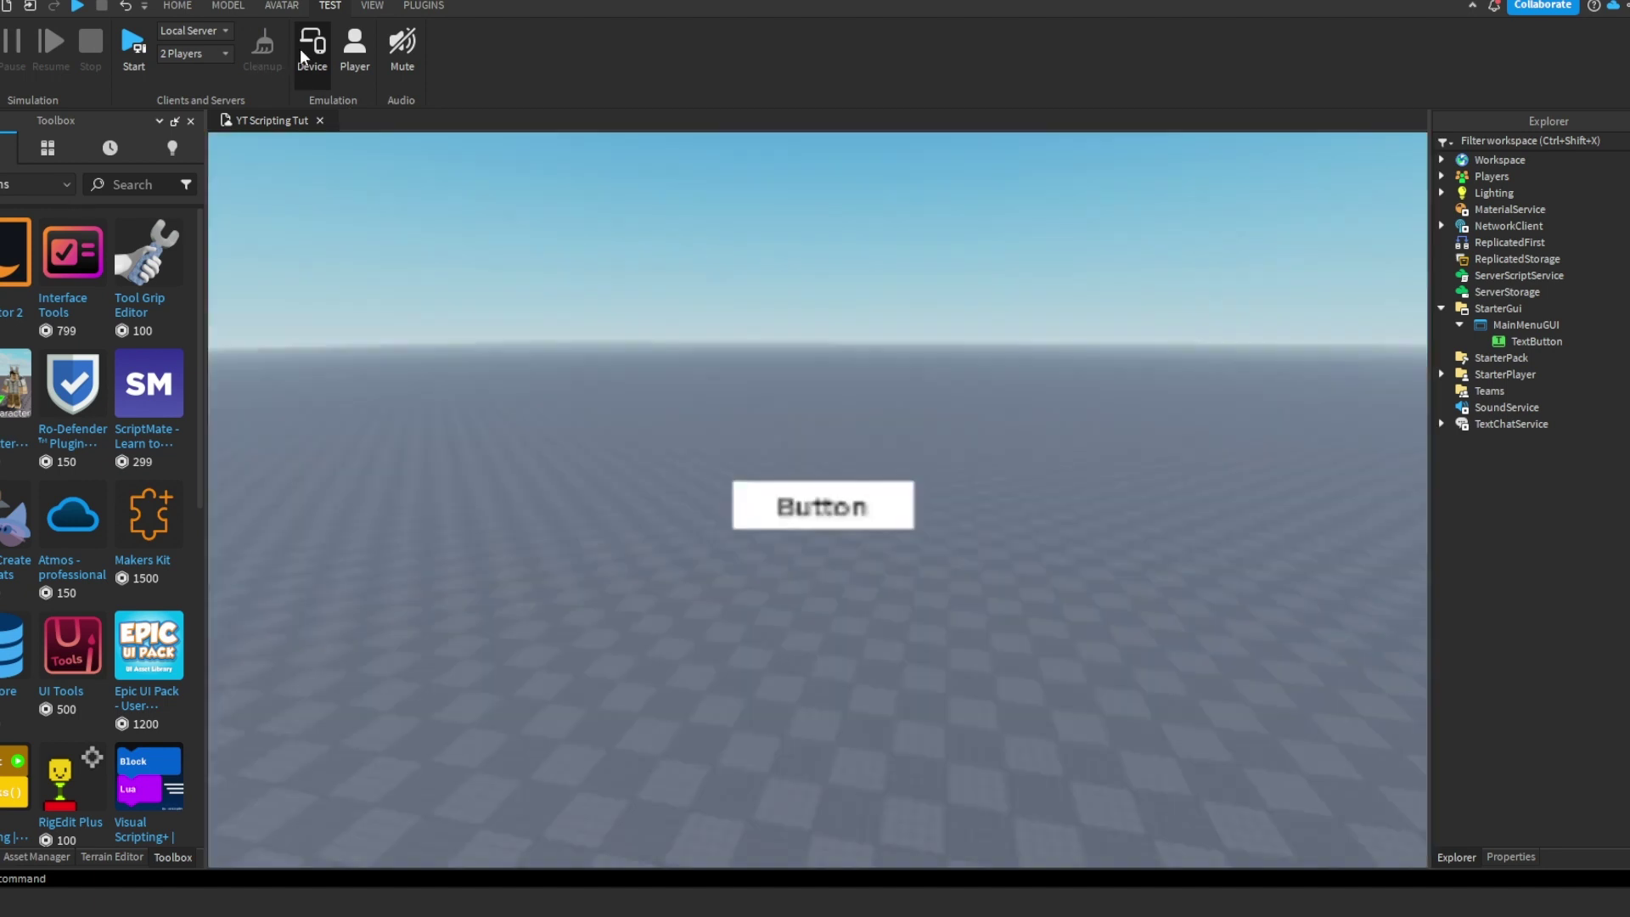
left_click(303, 48)
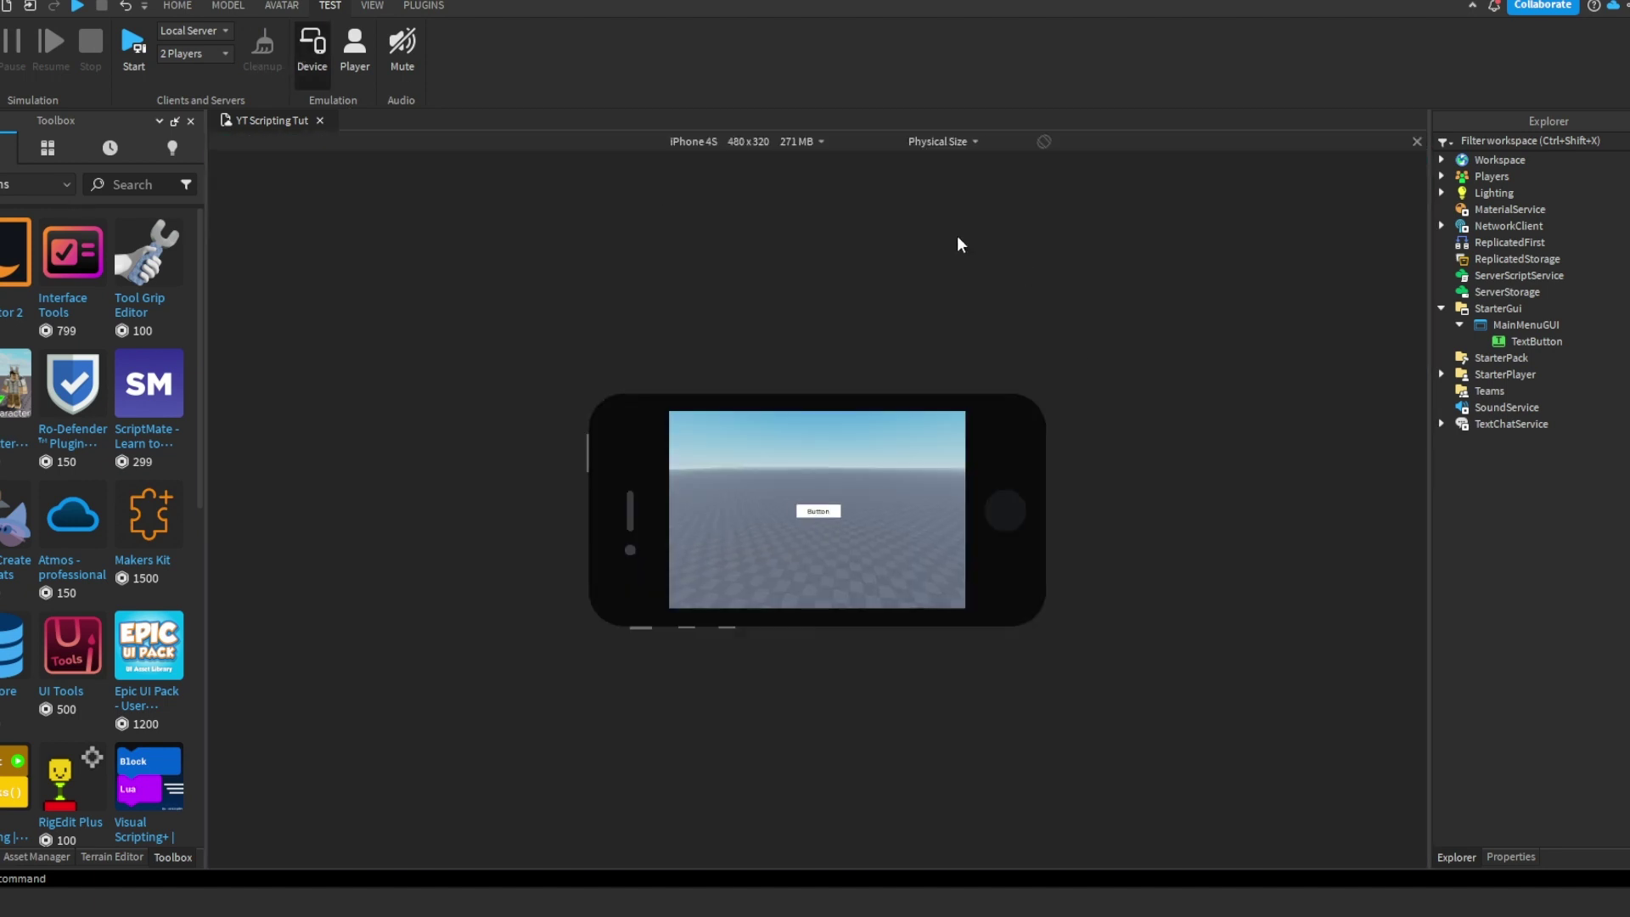
left_click(810, 142)
left_click(702, 535)
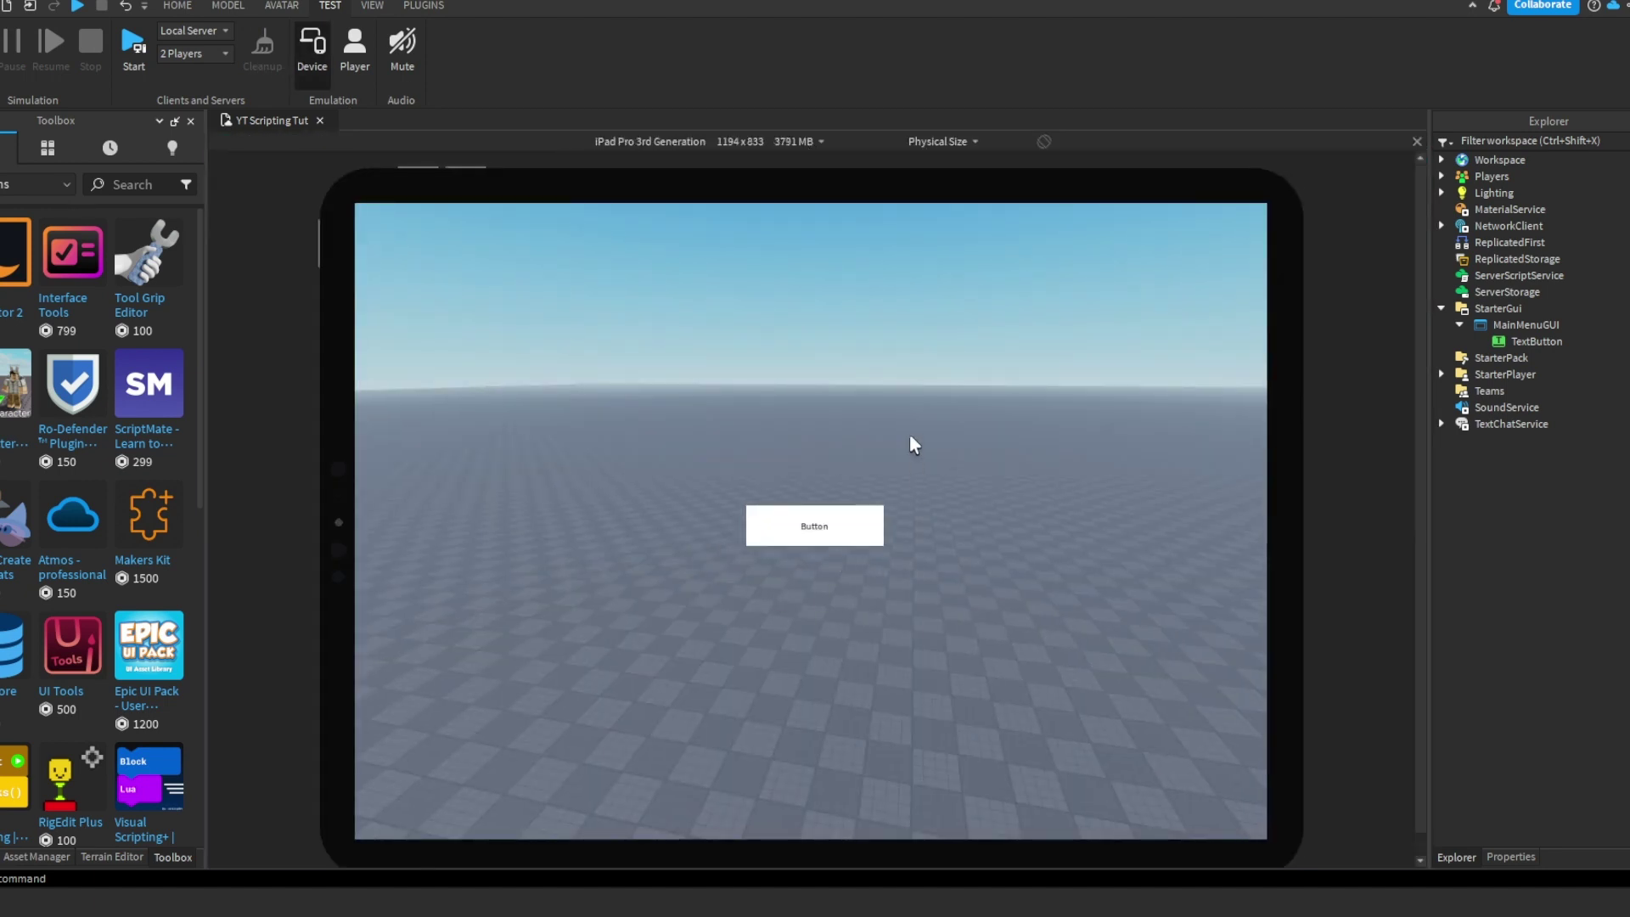
- Leave device emulation and review AutoScale Lite's Unit Conversion options for position and size, closing them without applying a conversion
left_click(329, 36)
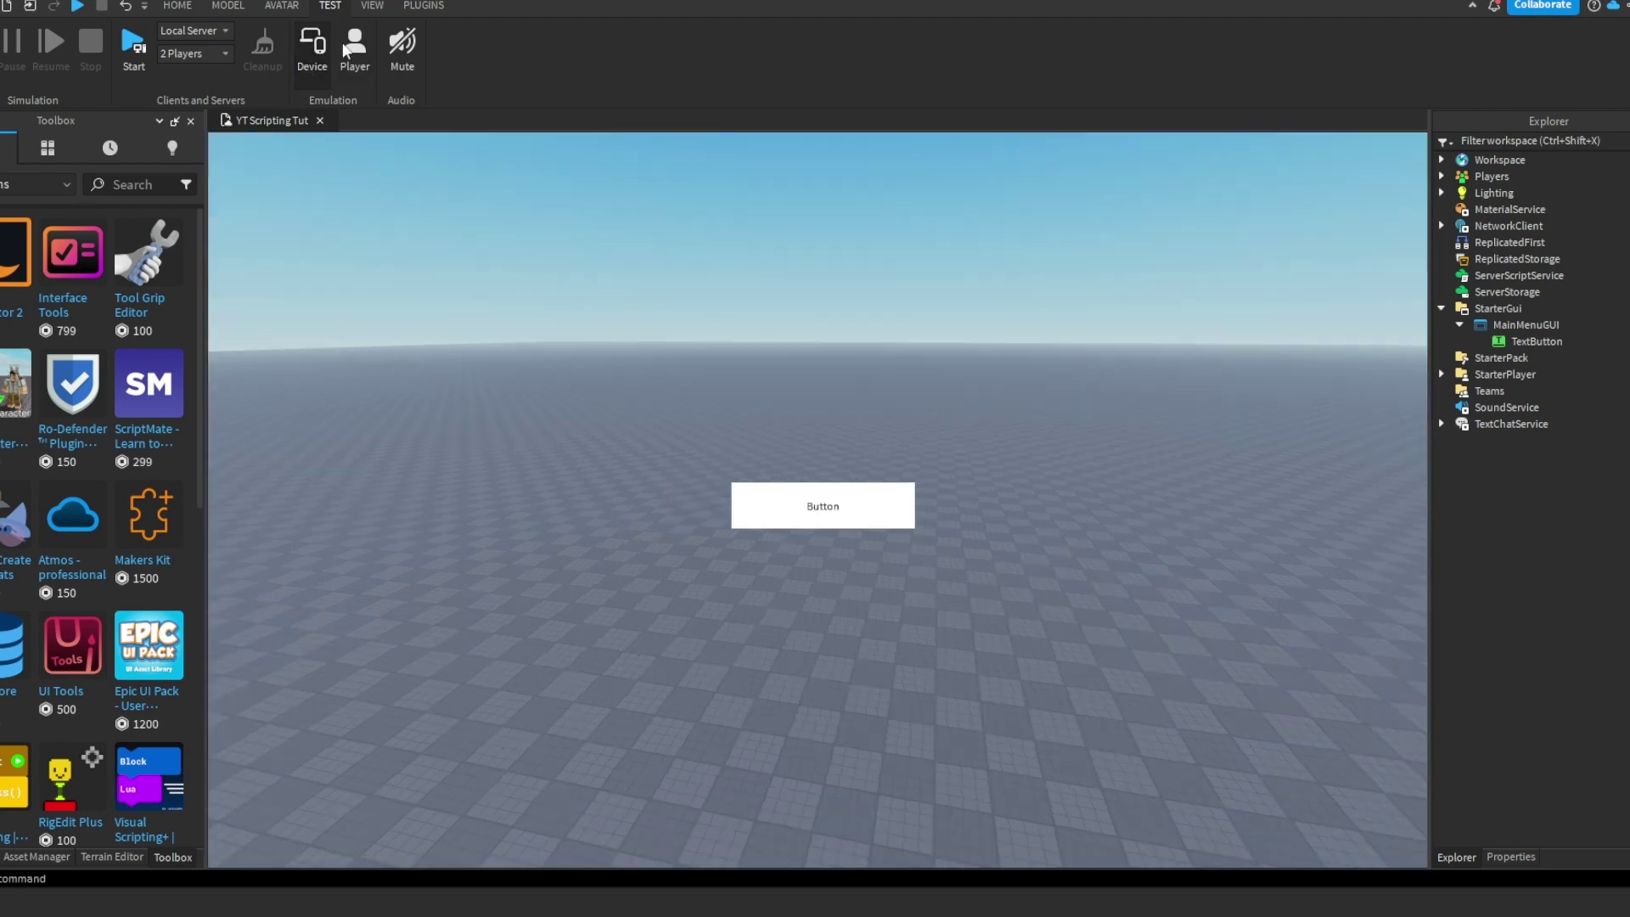
left_click(434, 5)
left_click(513, 51)
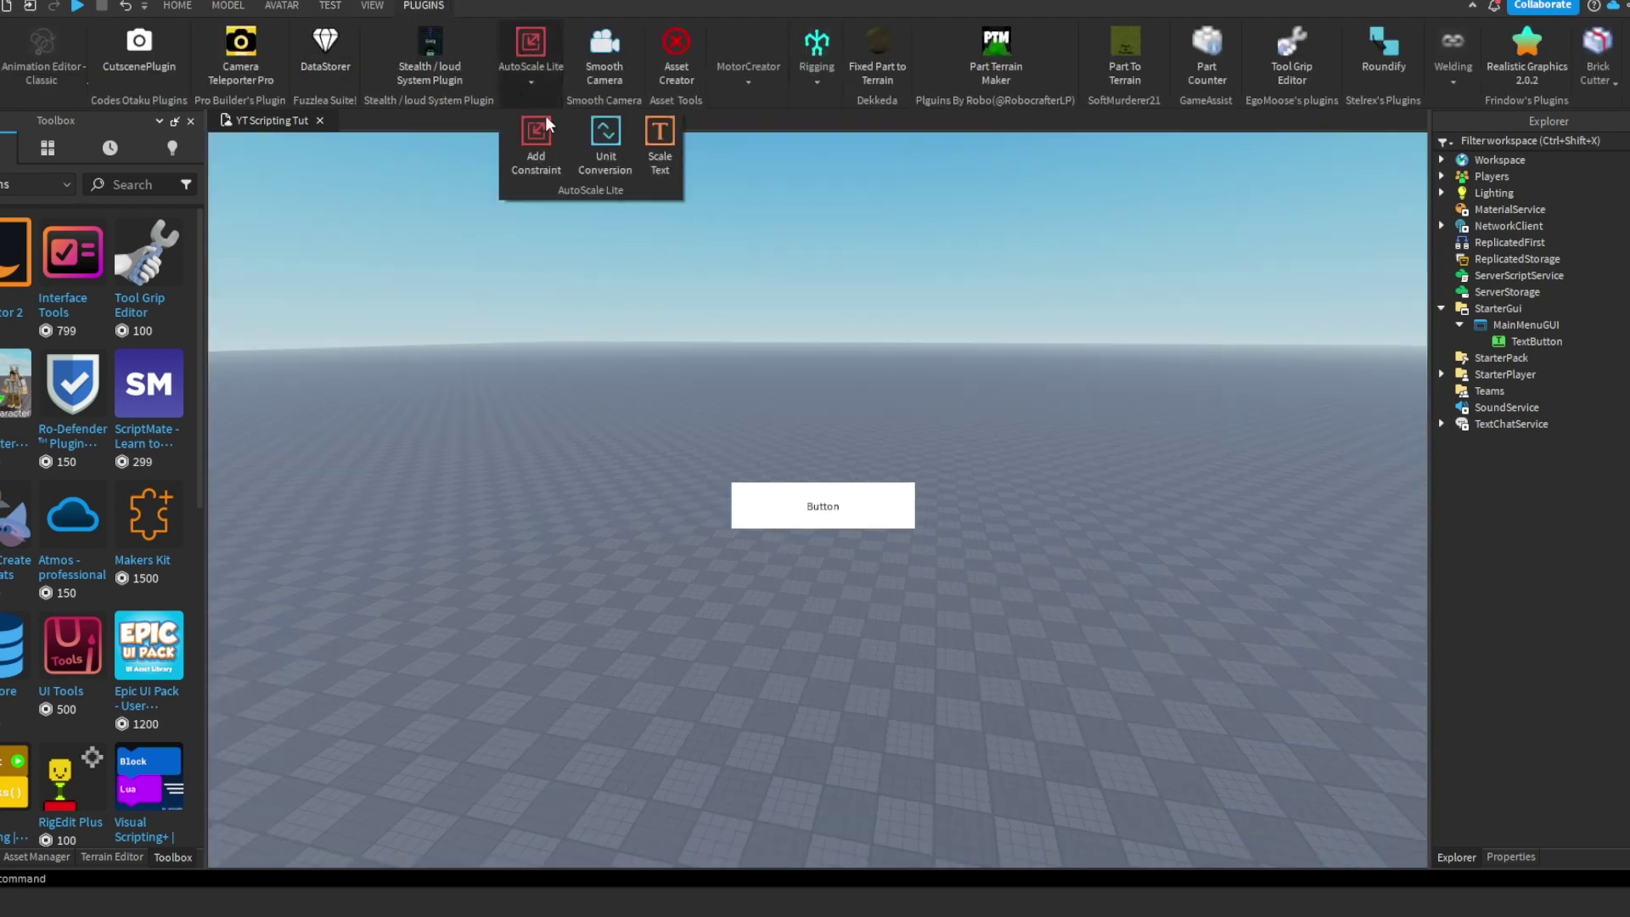
left_click(574, 140)
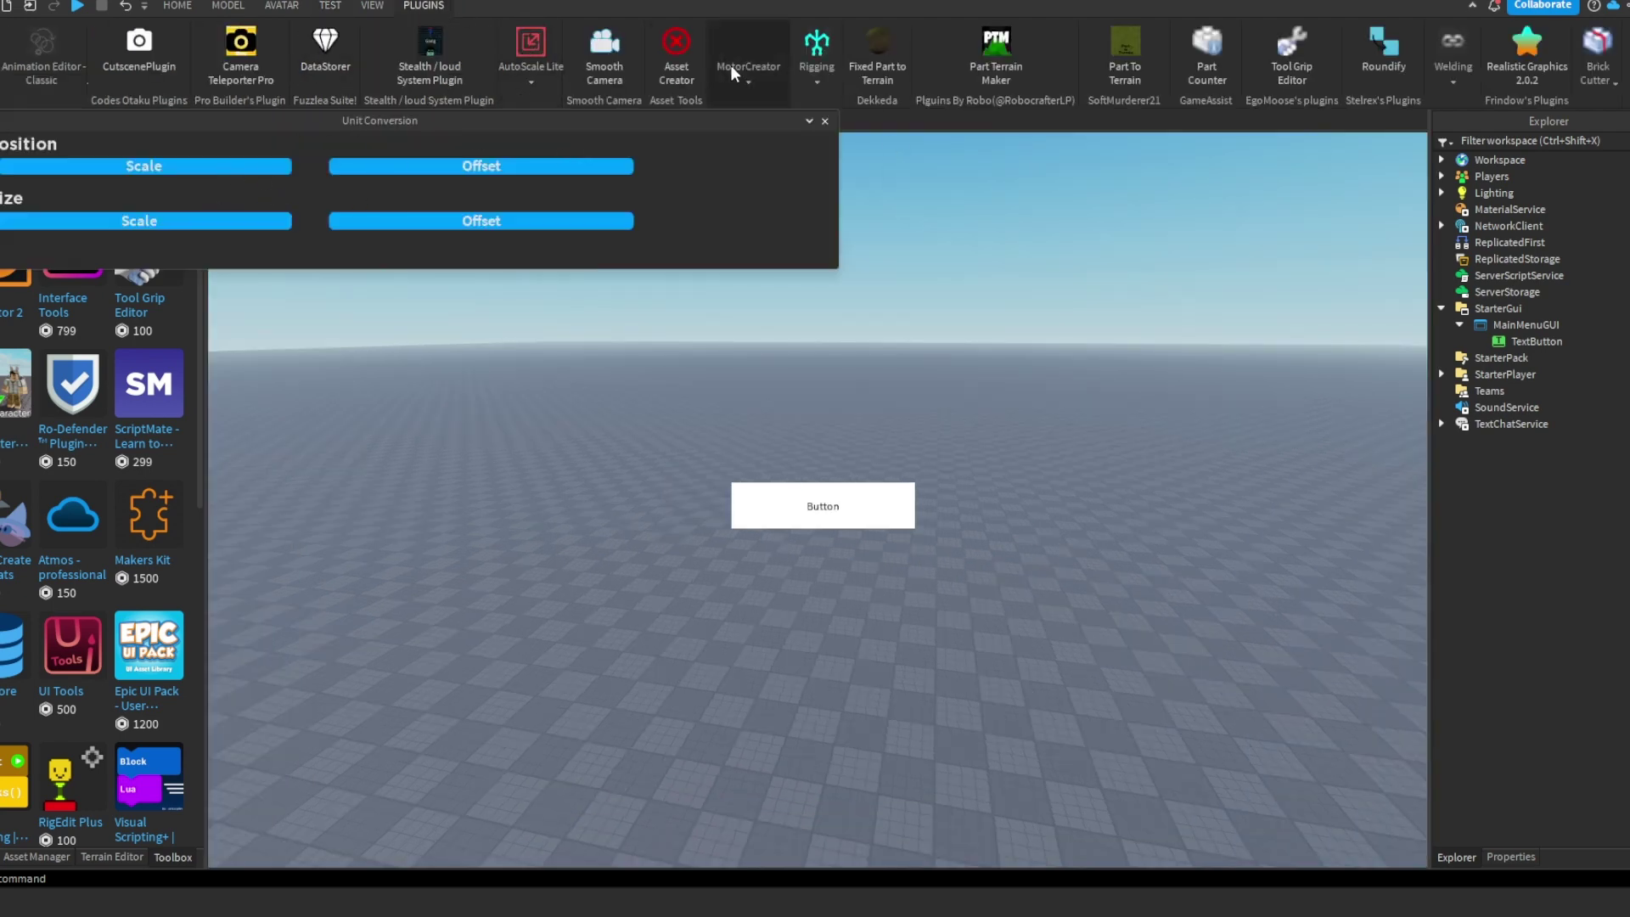
left_click(825, 122)
- Reposition the TextButton on the canvas, trying spots near the upper-right corner, the centre and the upper-left area
left_click(1535, 341)
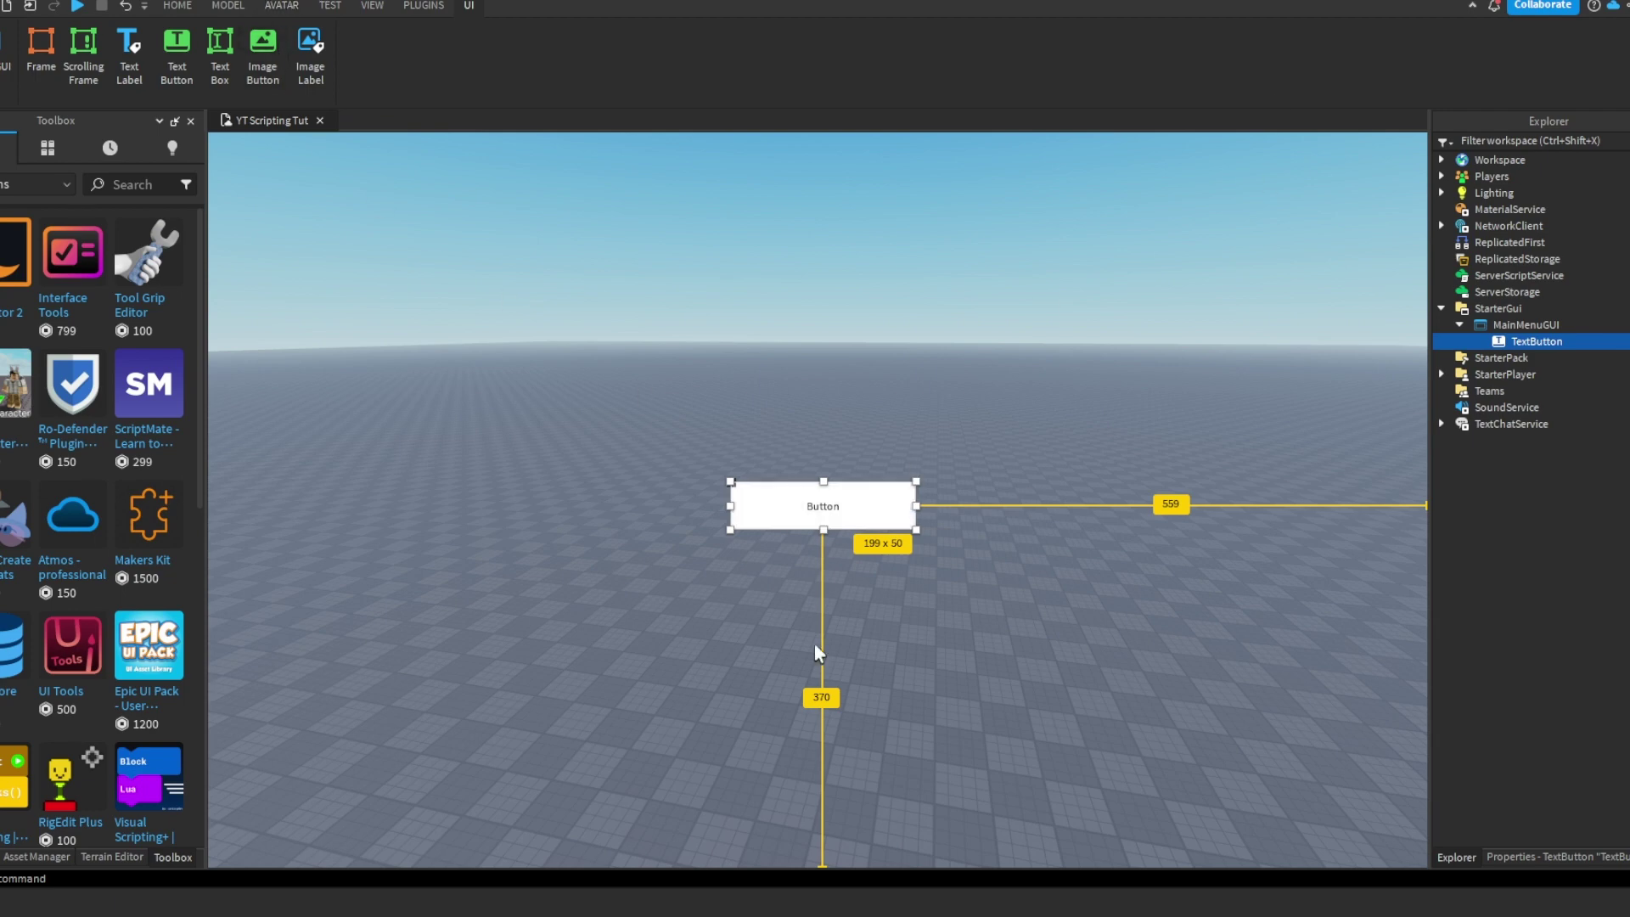
left_click_drag(886, 516, 1283, 256)
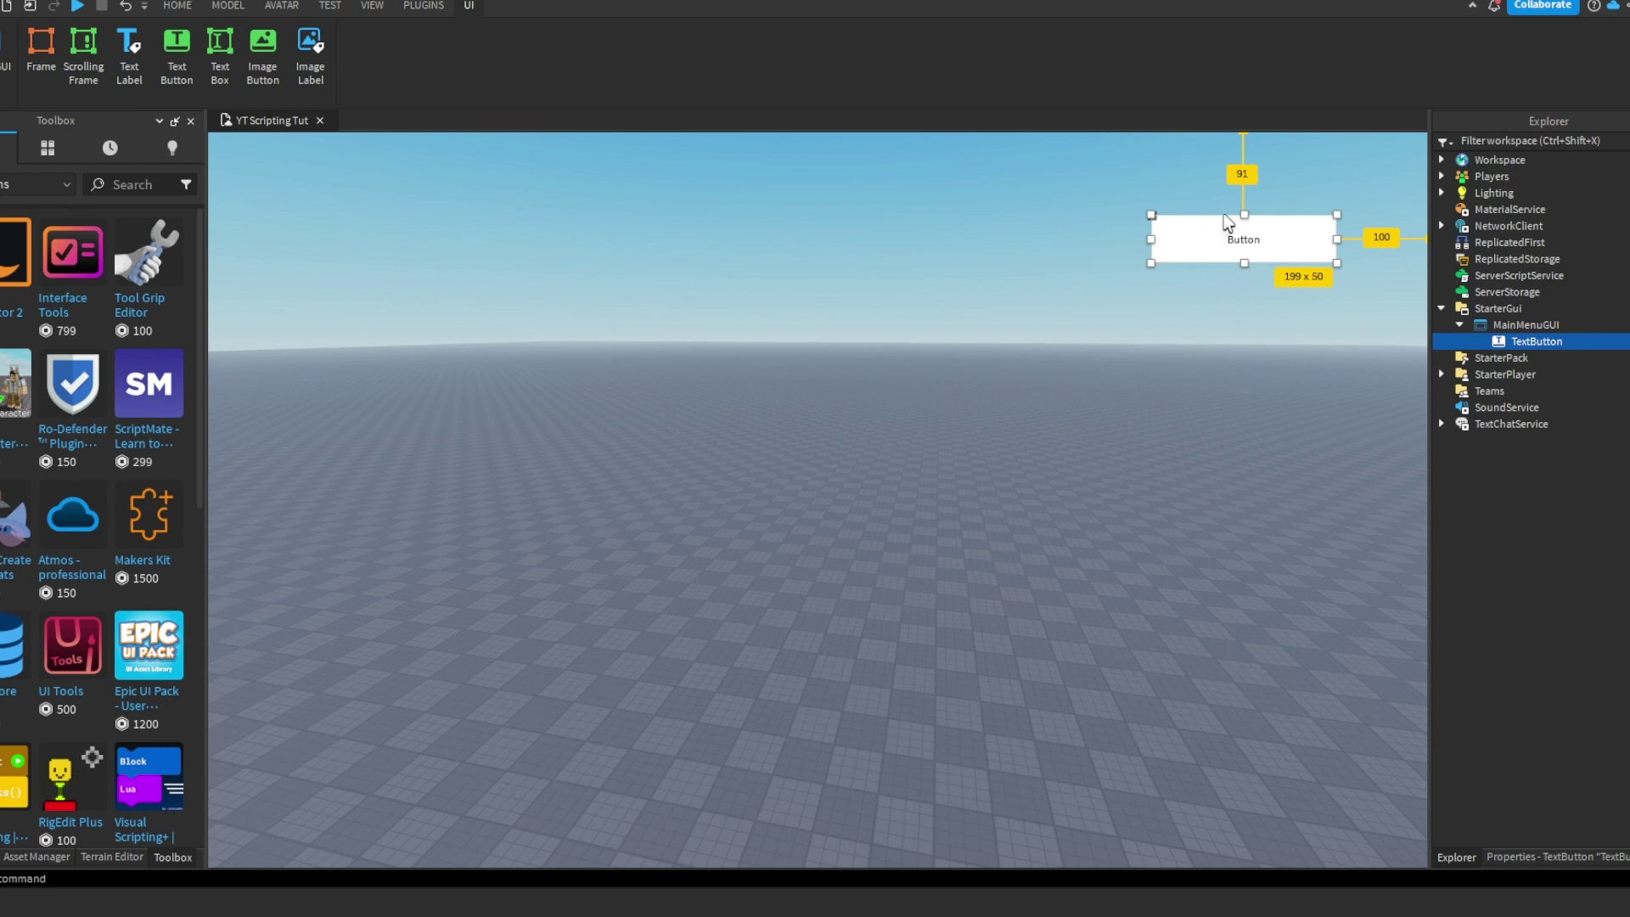
mouse_move(1229, 247)
left_mouse_down()
mouse_move(742, 575)
mouse_move(830, 502)
mouse_move(812, 508)
mouse_move(1222, 311)
mouse_move(1248, 237)
left_mouse_up()
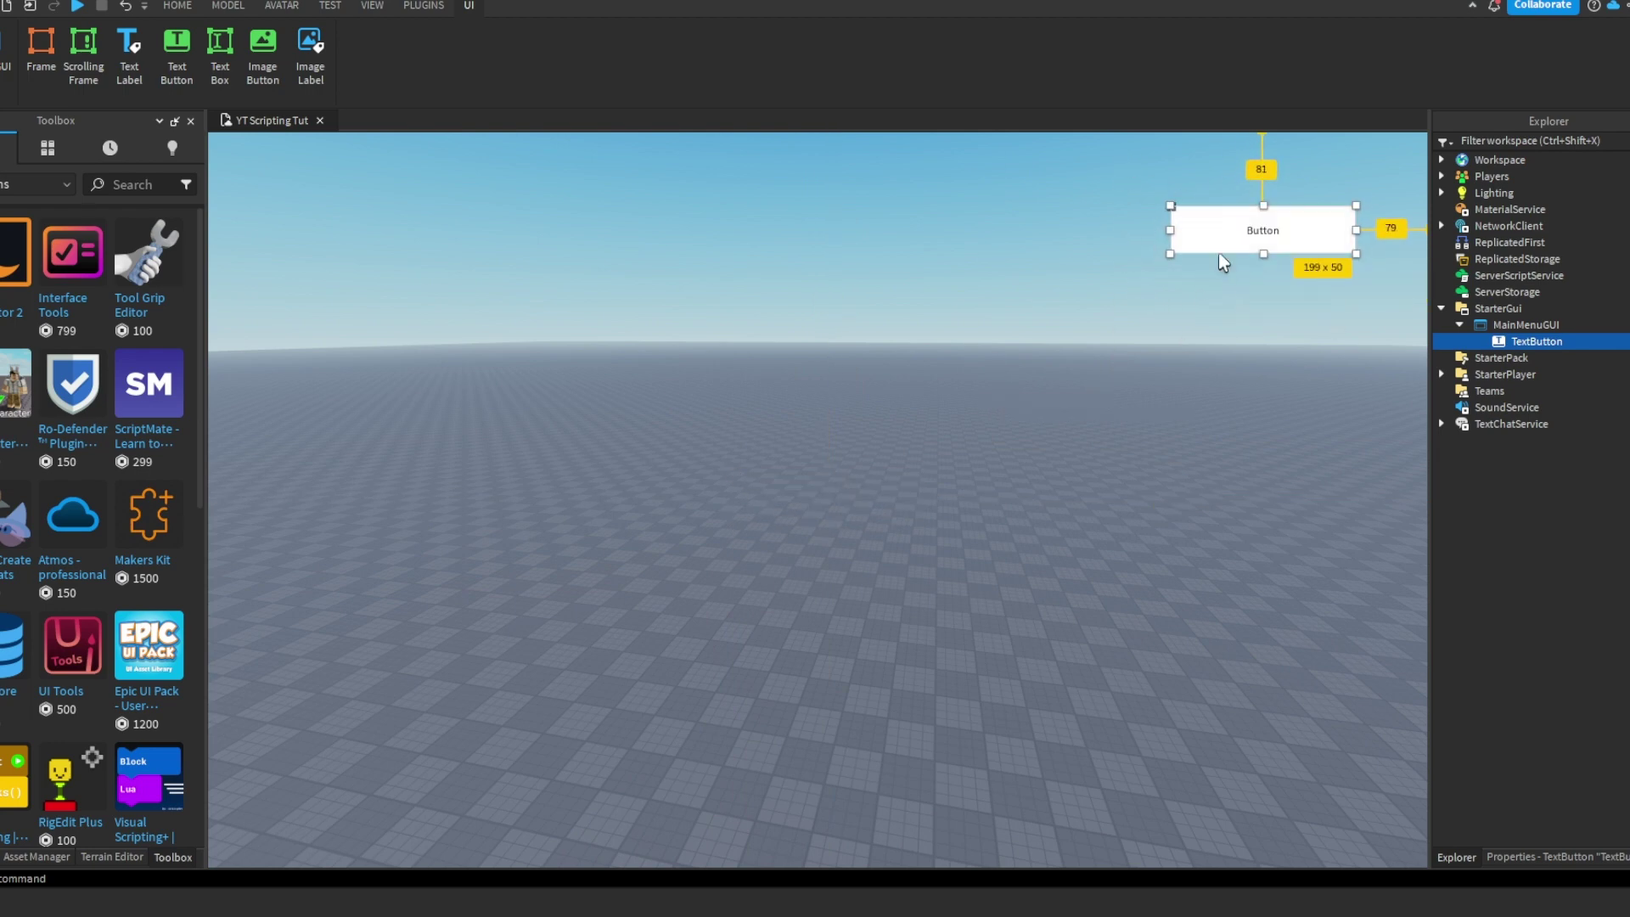
left_click_drag(1246, 213, 1207, 294)
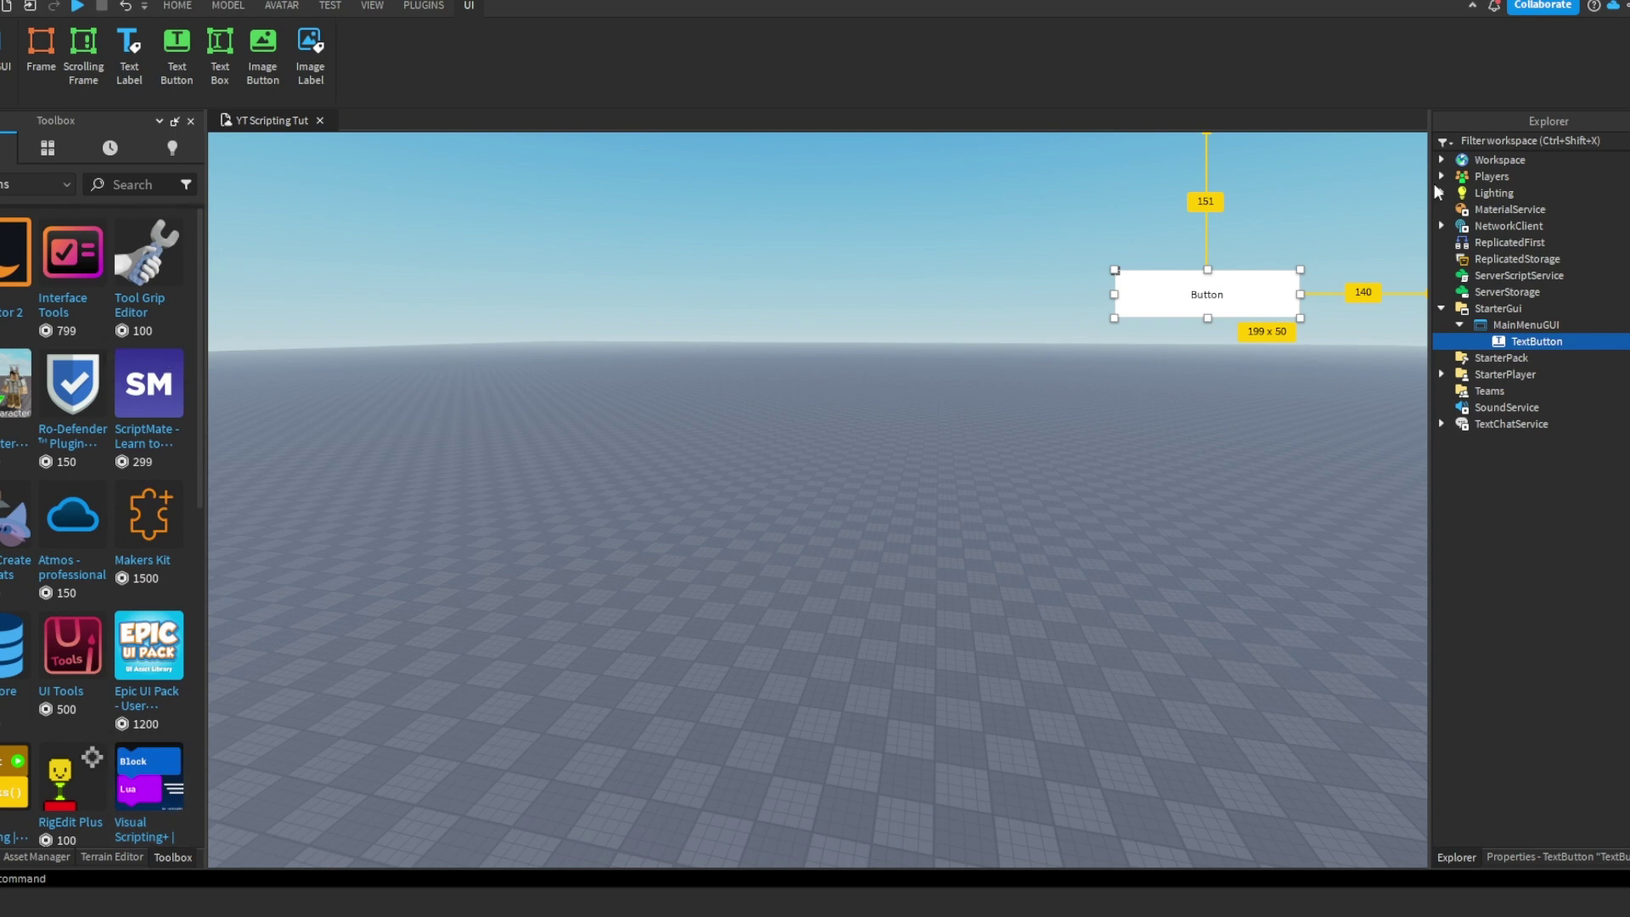
left_click_drag(1224, 295, 835, 557)
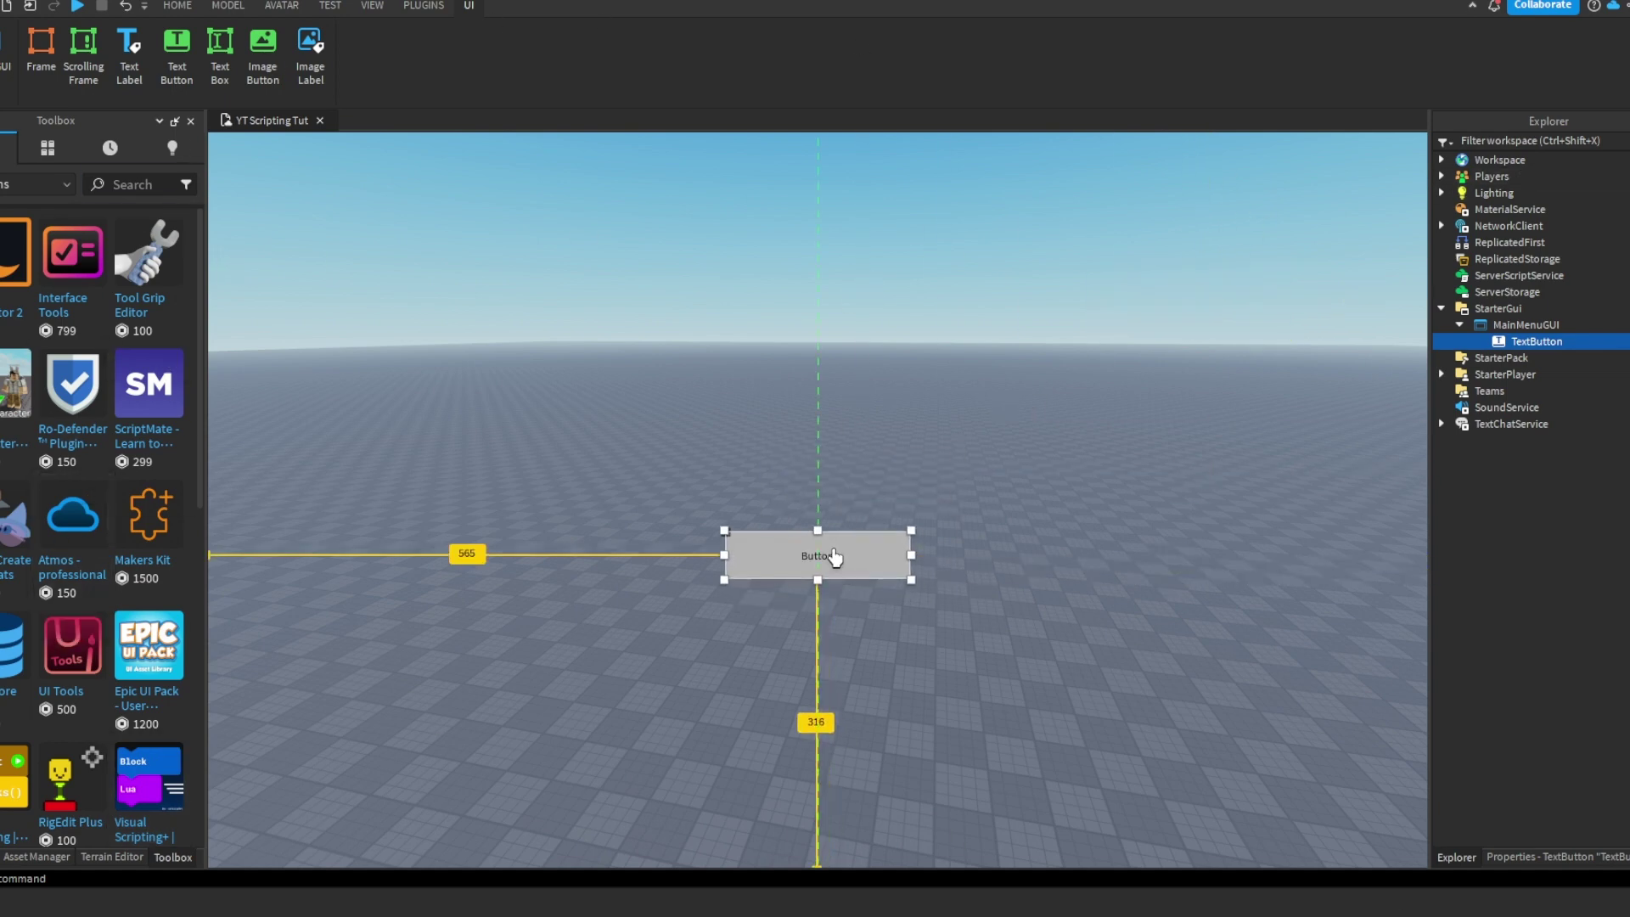
left_click_drag(827, 532, 1335, 185)
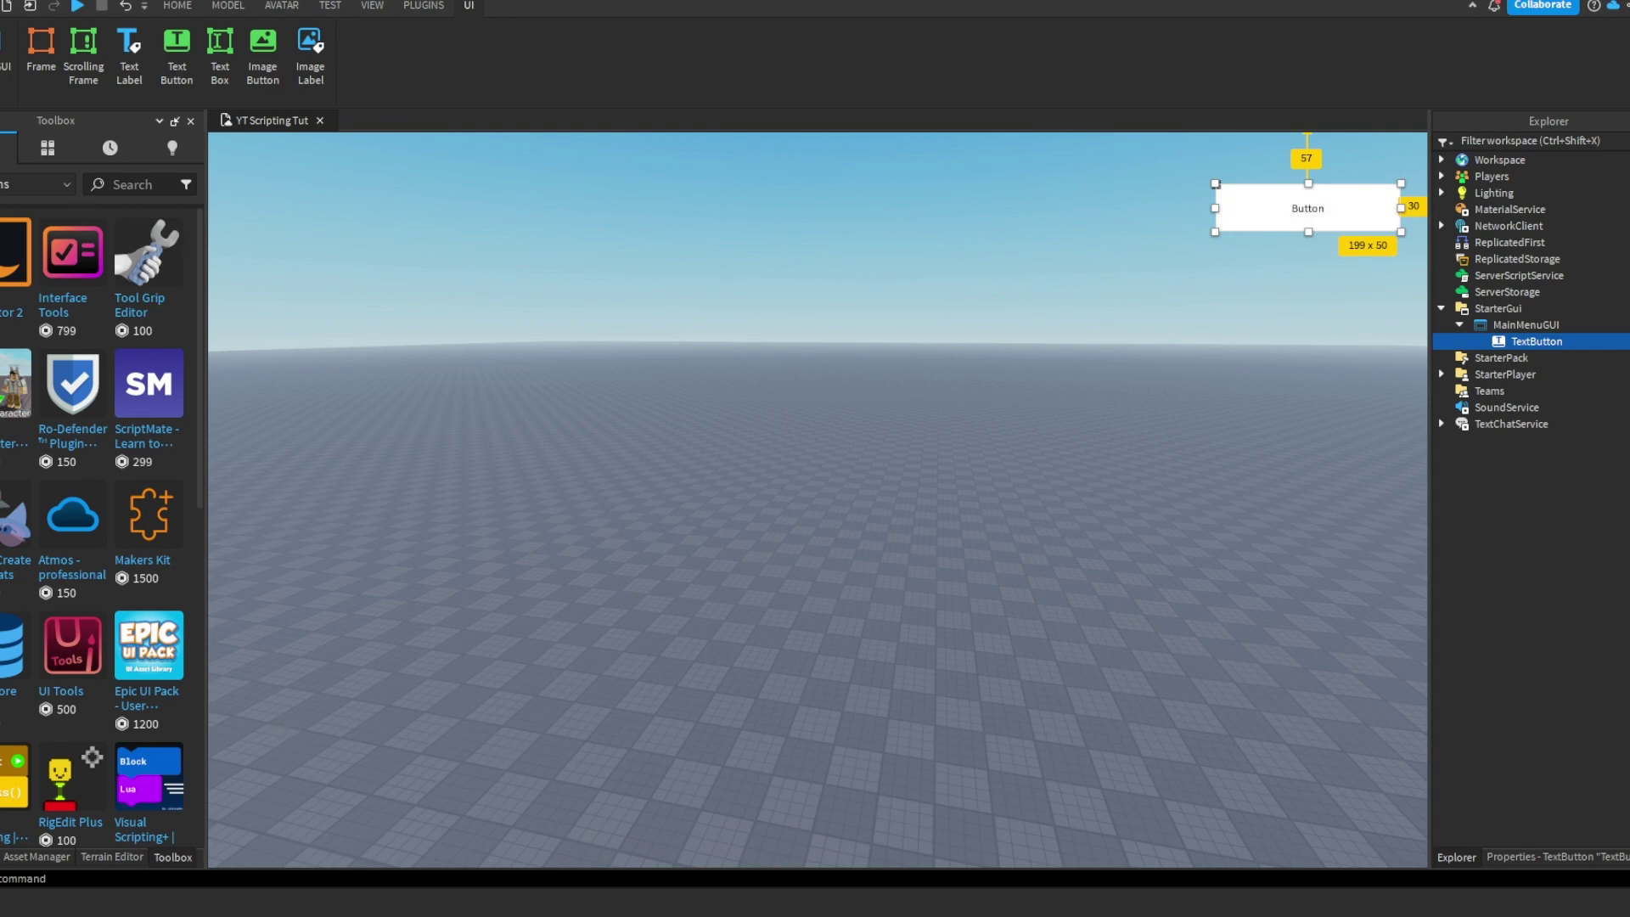
left_click_drag(1373, 204, 509, 277)
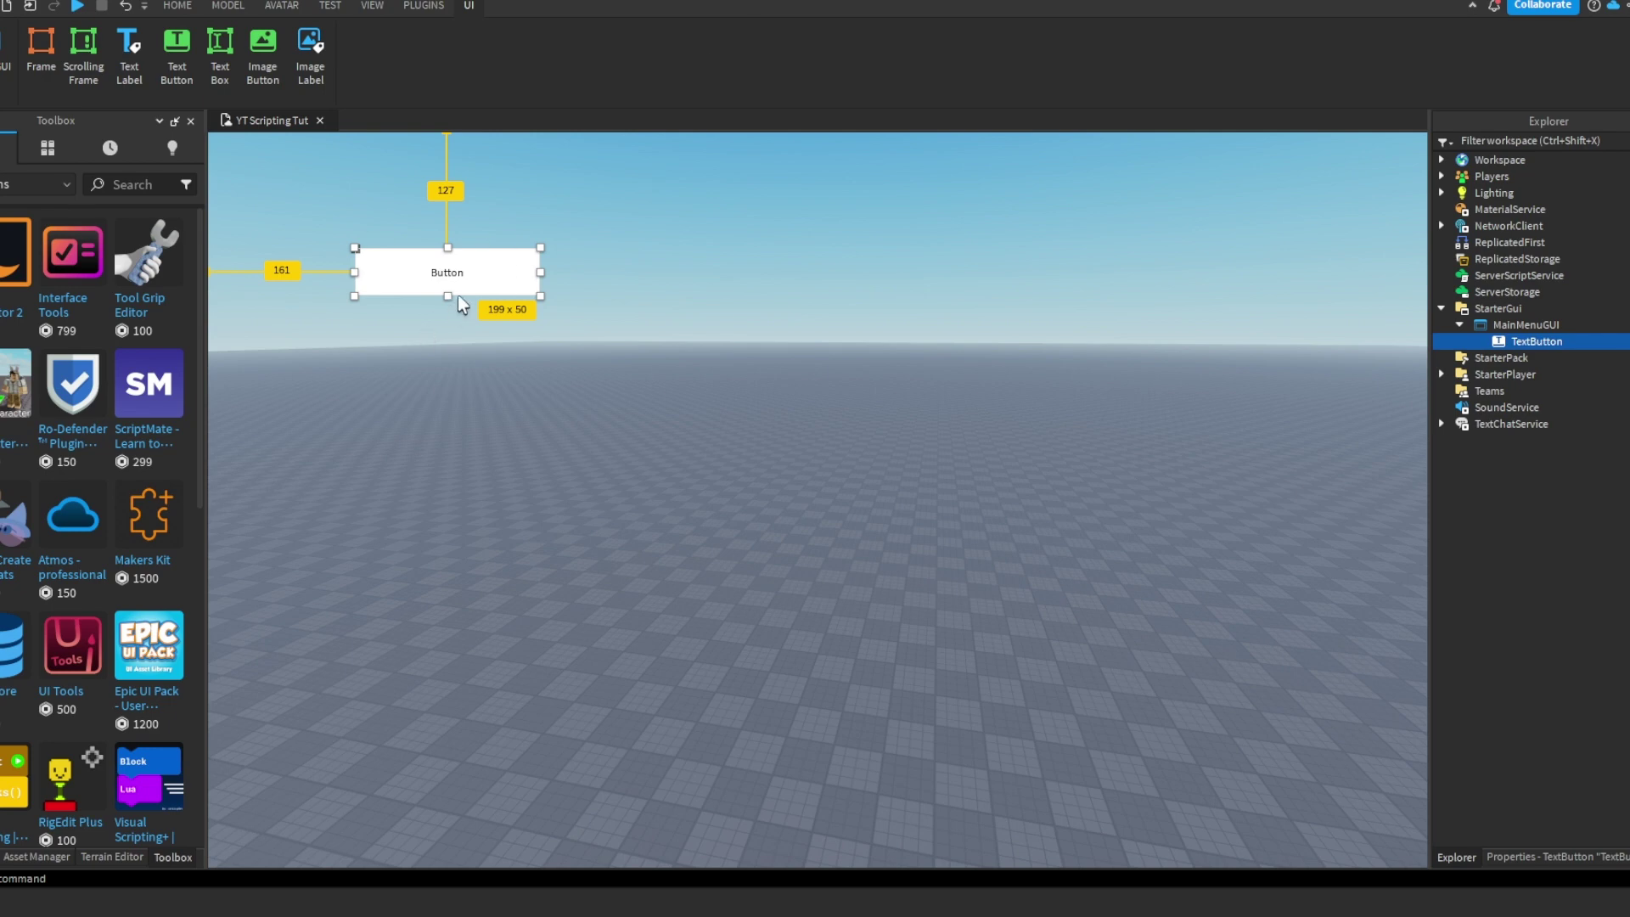
left_click_drag(501, 275, 616, 495)
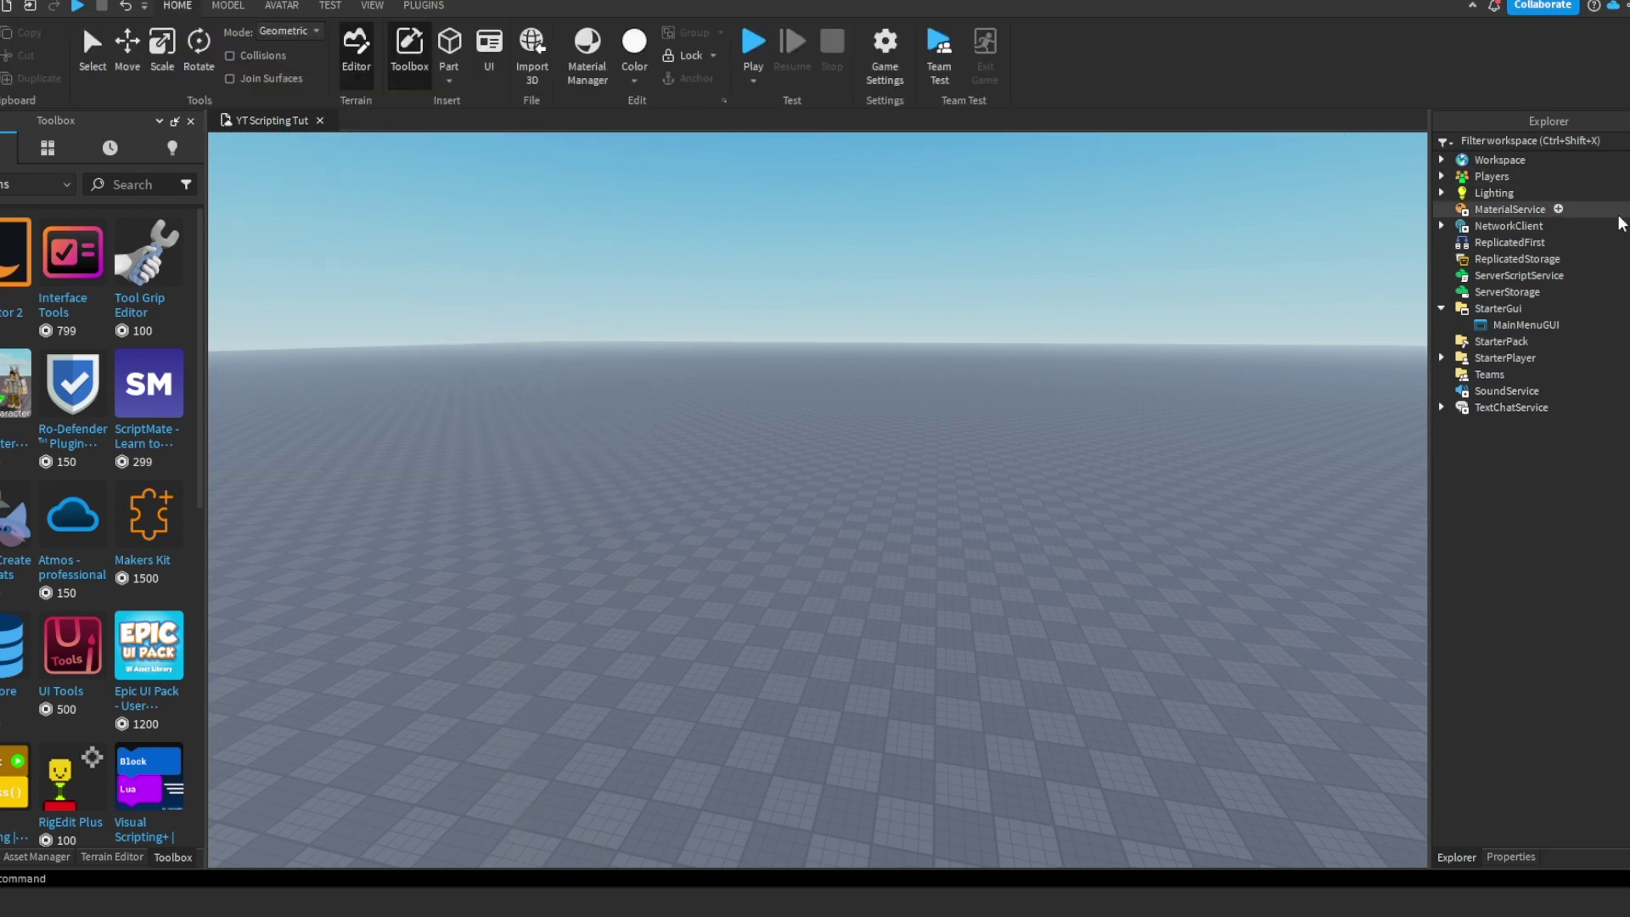
- Look at the AutoScale Lite plugin tools with MainMenuGUI selected, and collapse StarterGui's contents
left_click(1568, 326)
left_click(424, 5)
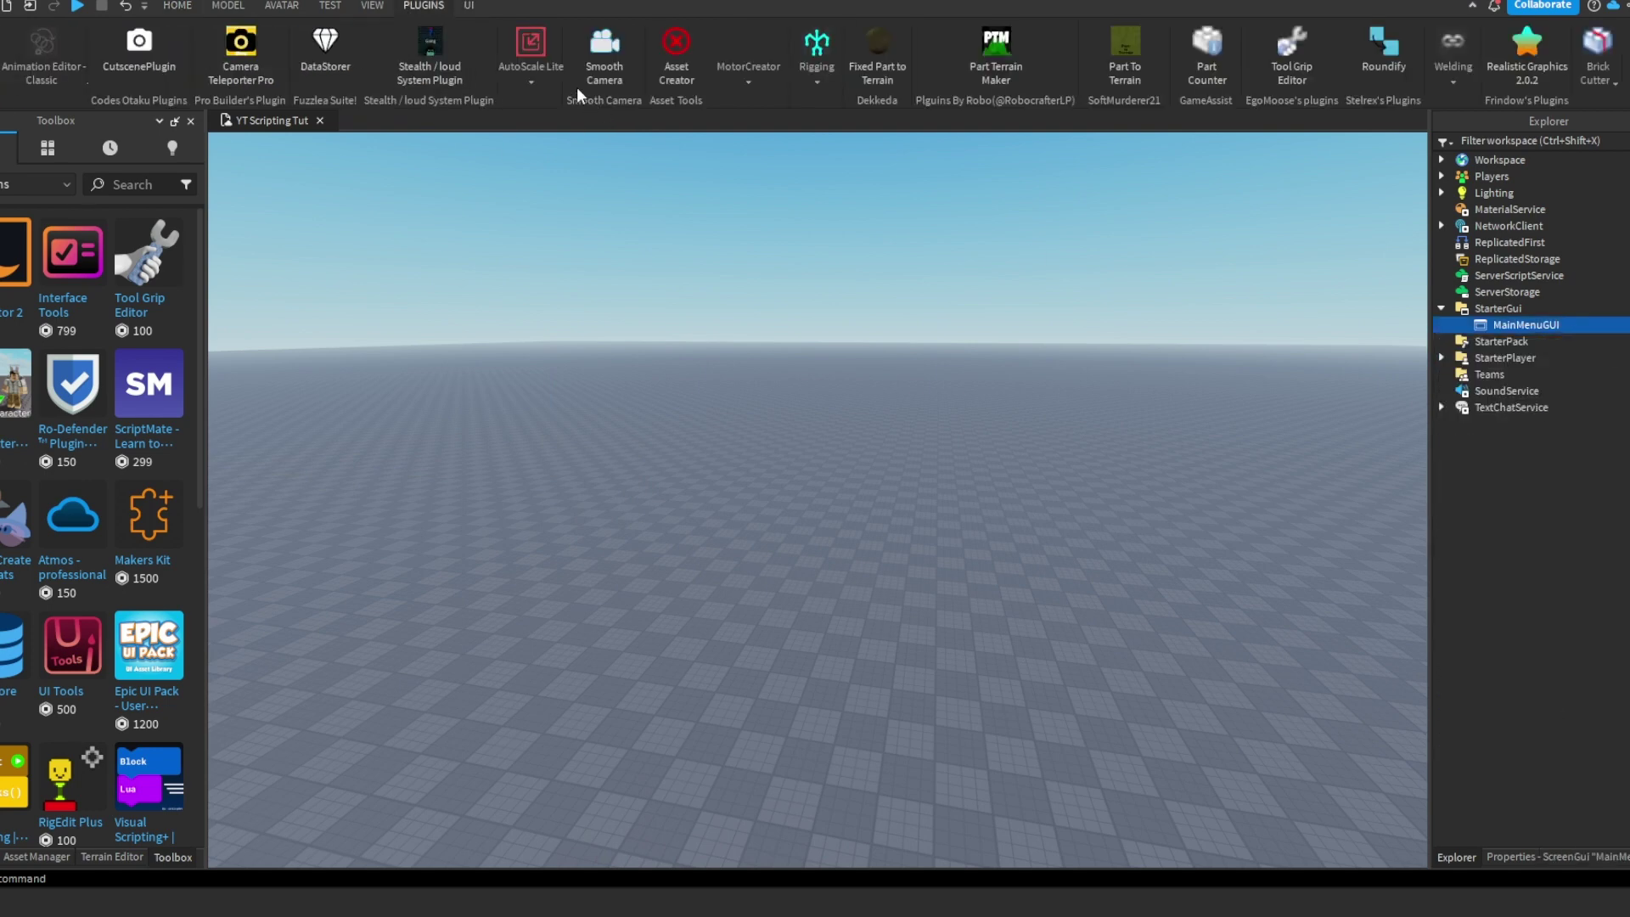
left_click(532, 79)
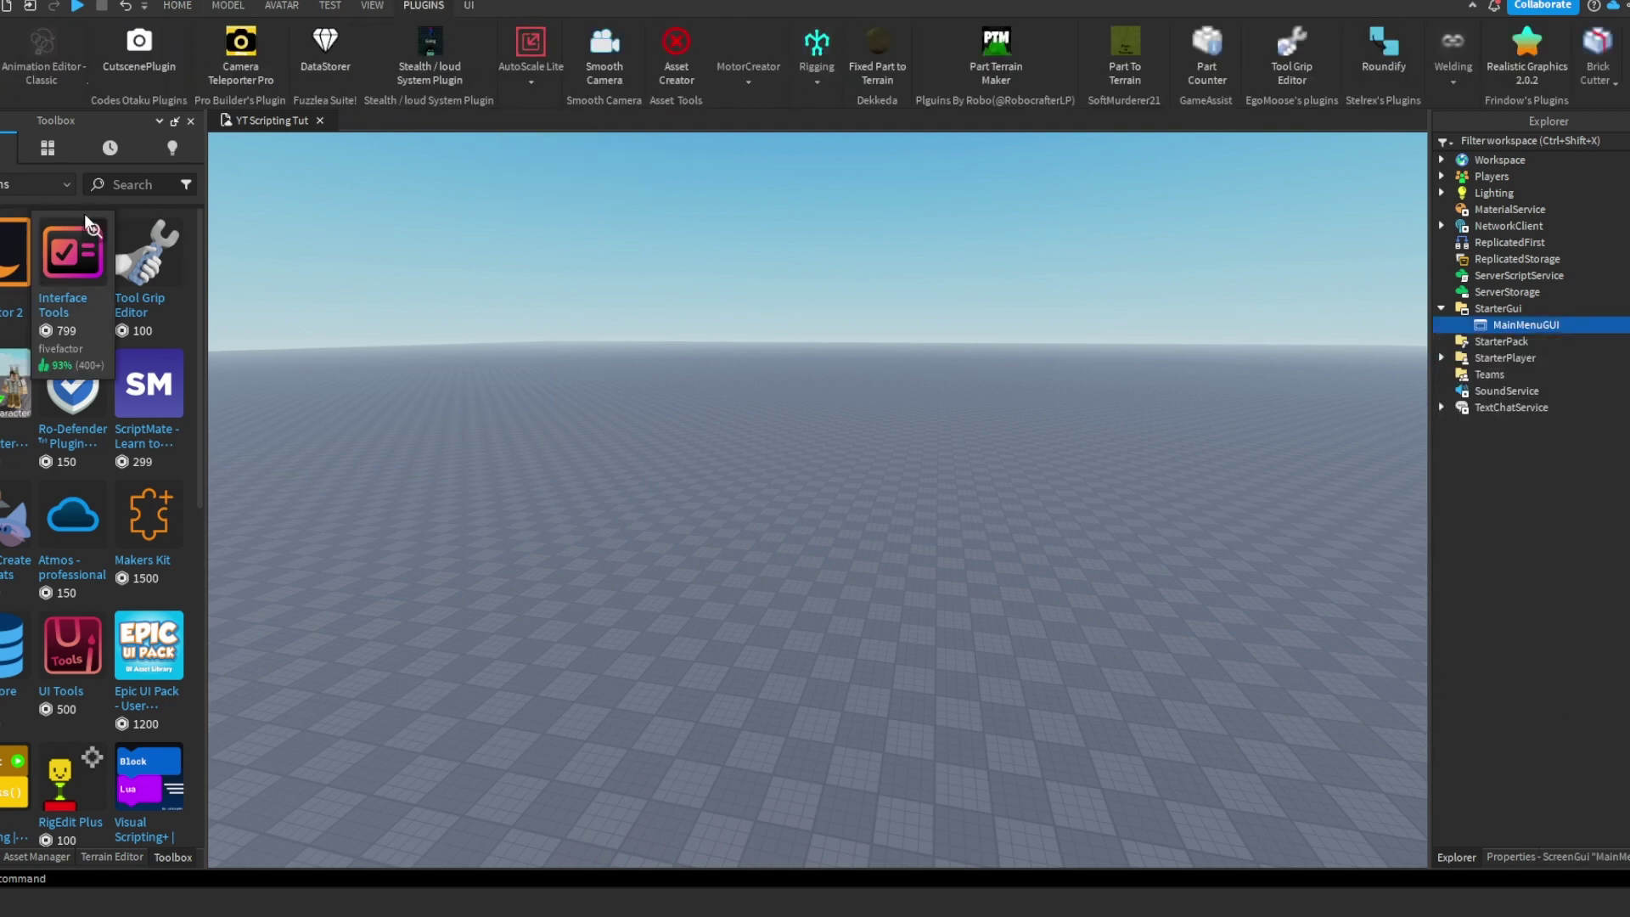
mouse_move(127, 236)
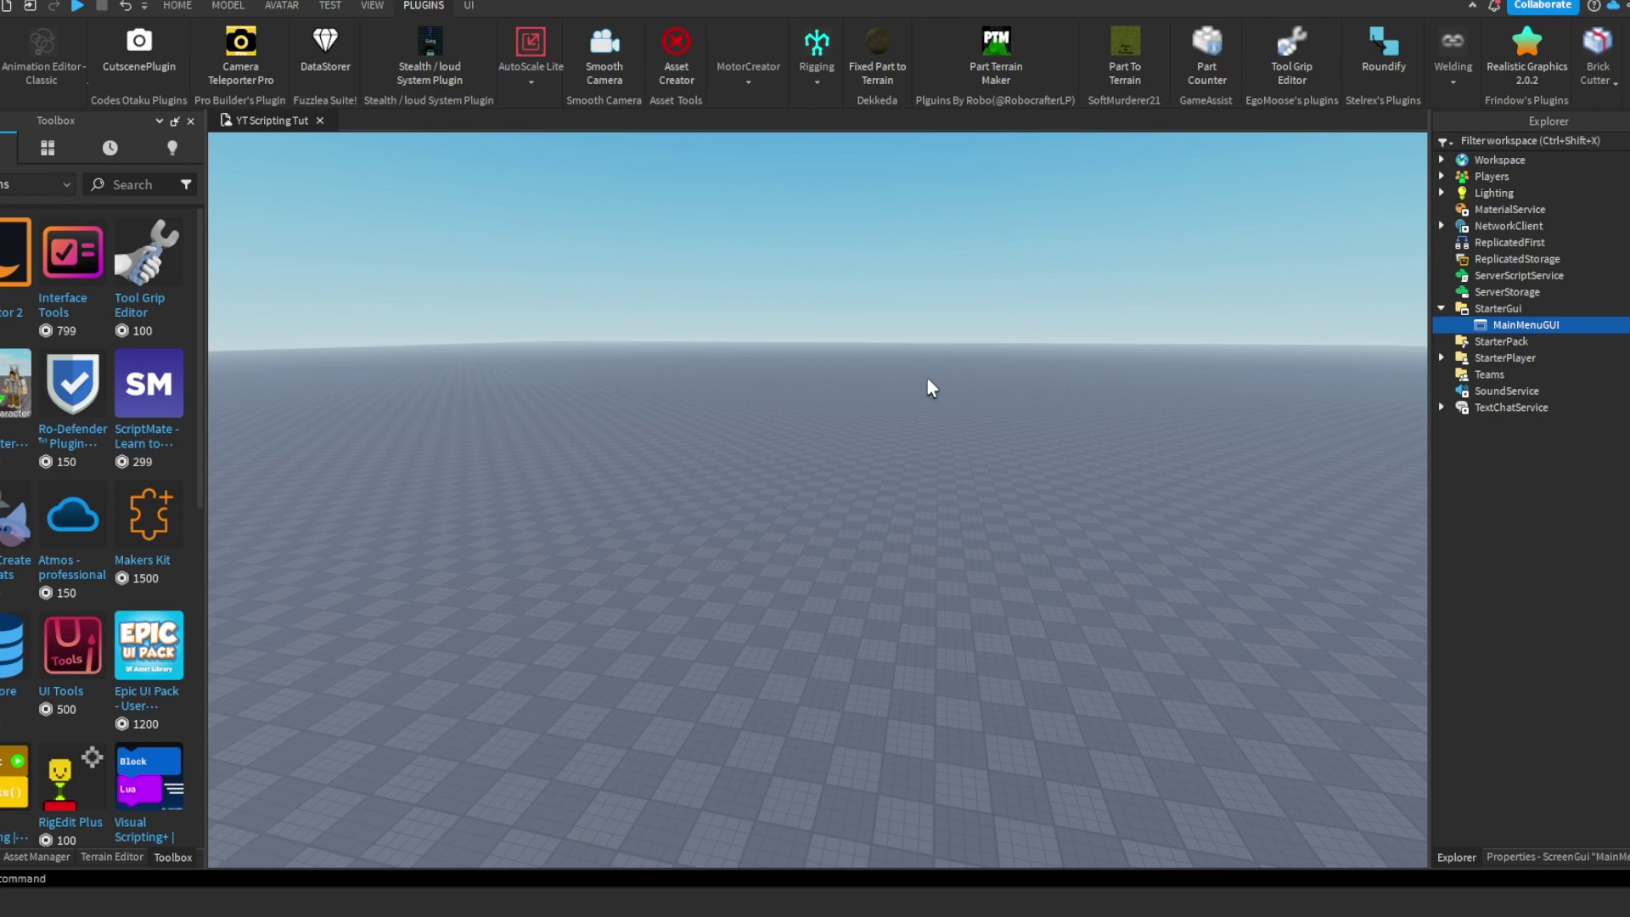
left_click(1441, 308)
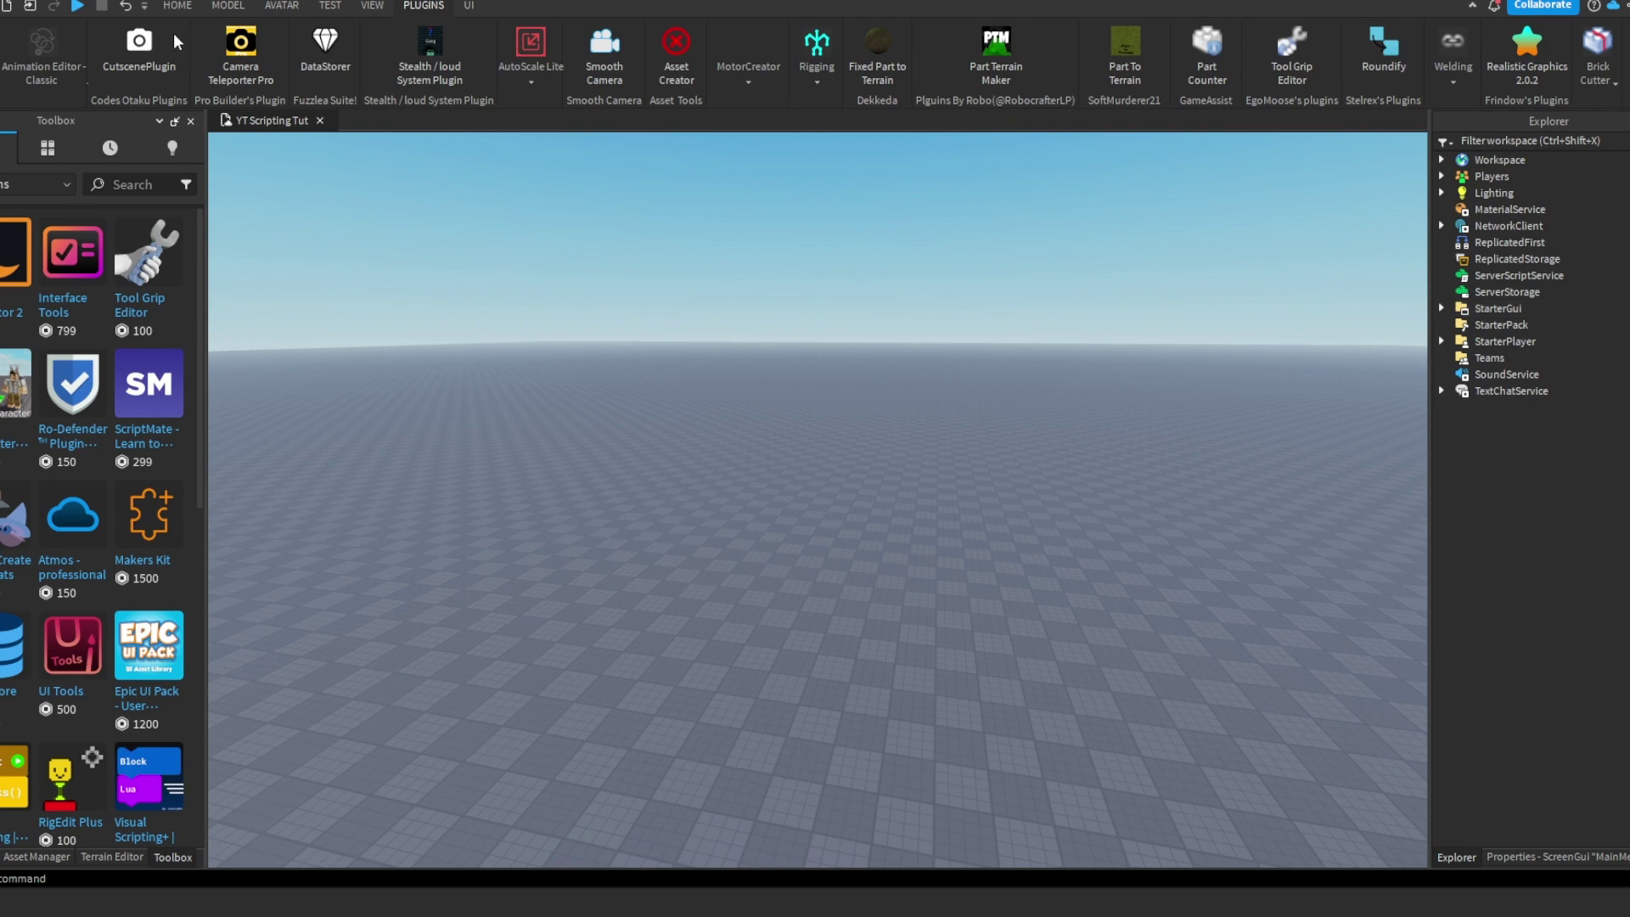
left_click(169, 9)
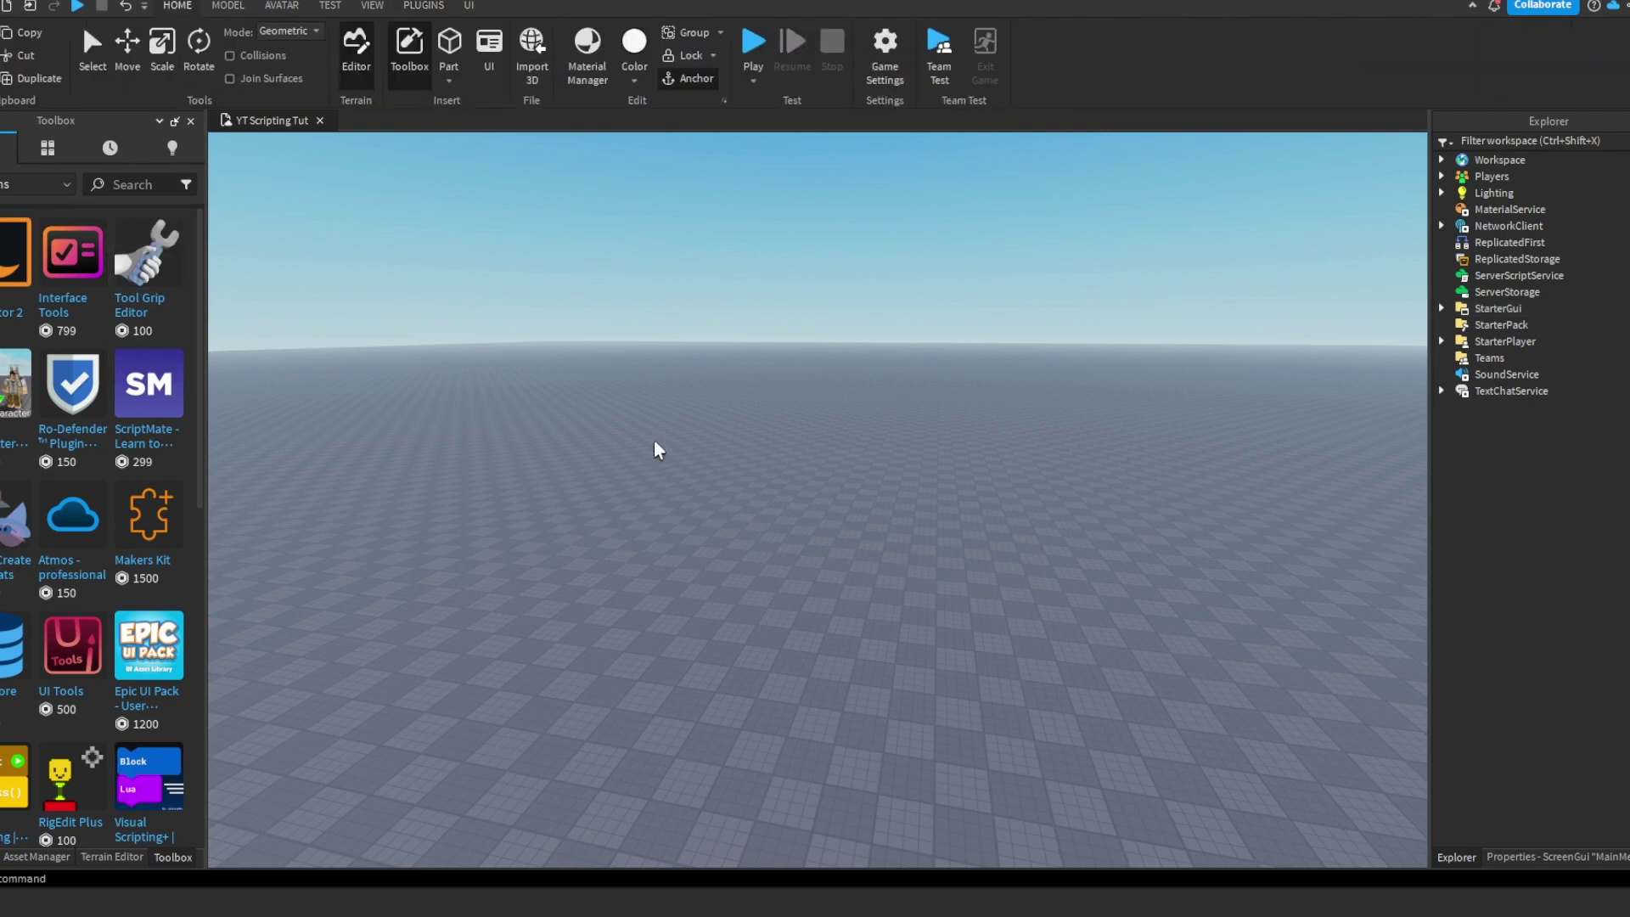